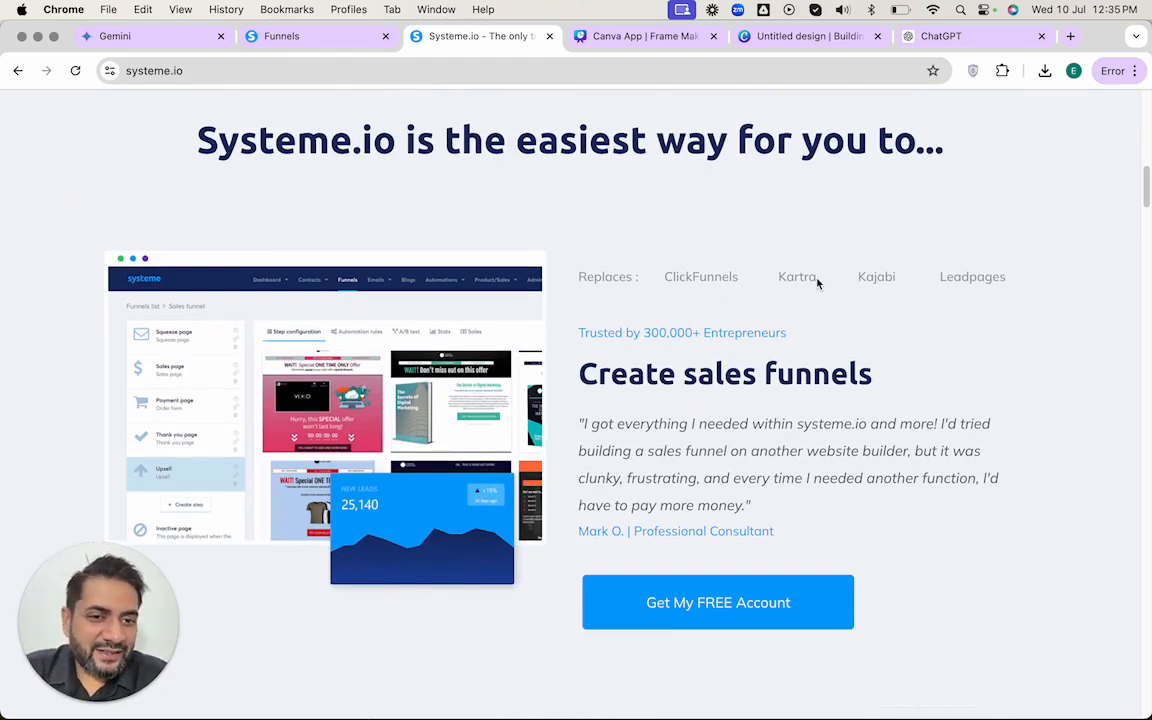
- Look through the homepage sections on creating sales funnels, sending marketing emails and building websites
scroll(897, 290, "down", 10)
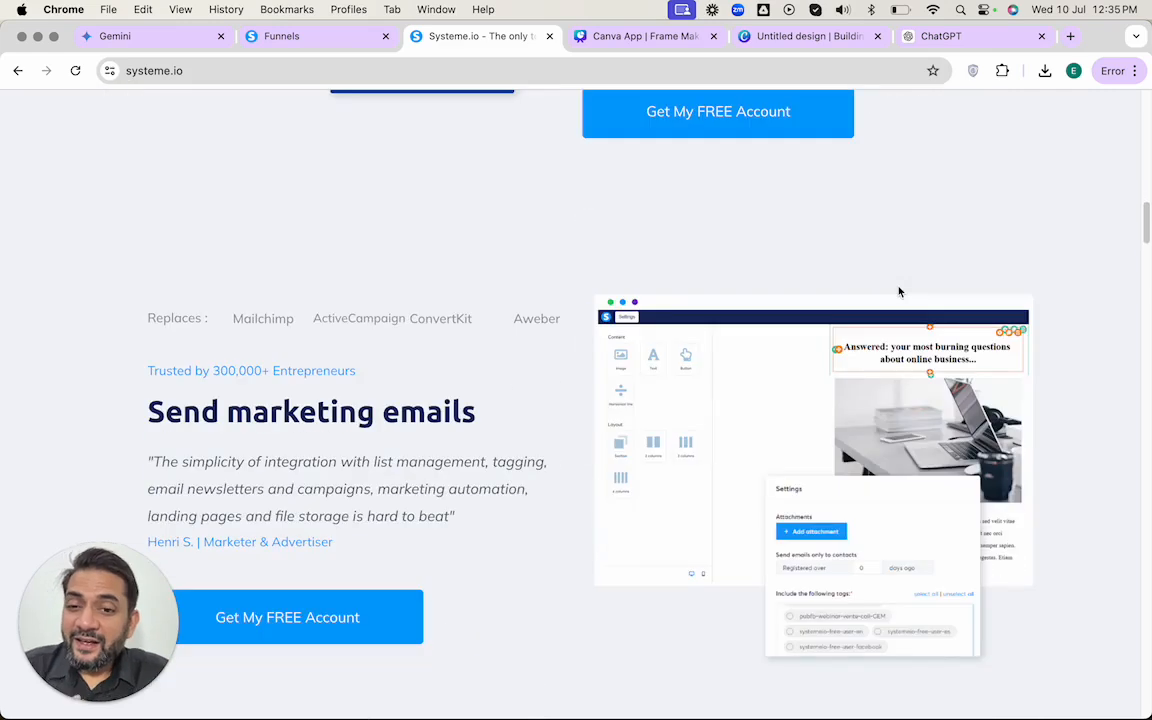
scroll(899, 291, "down", 8)
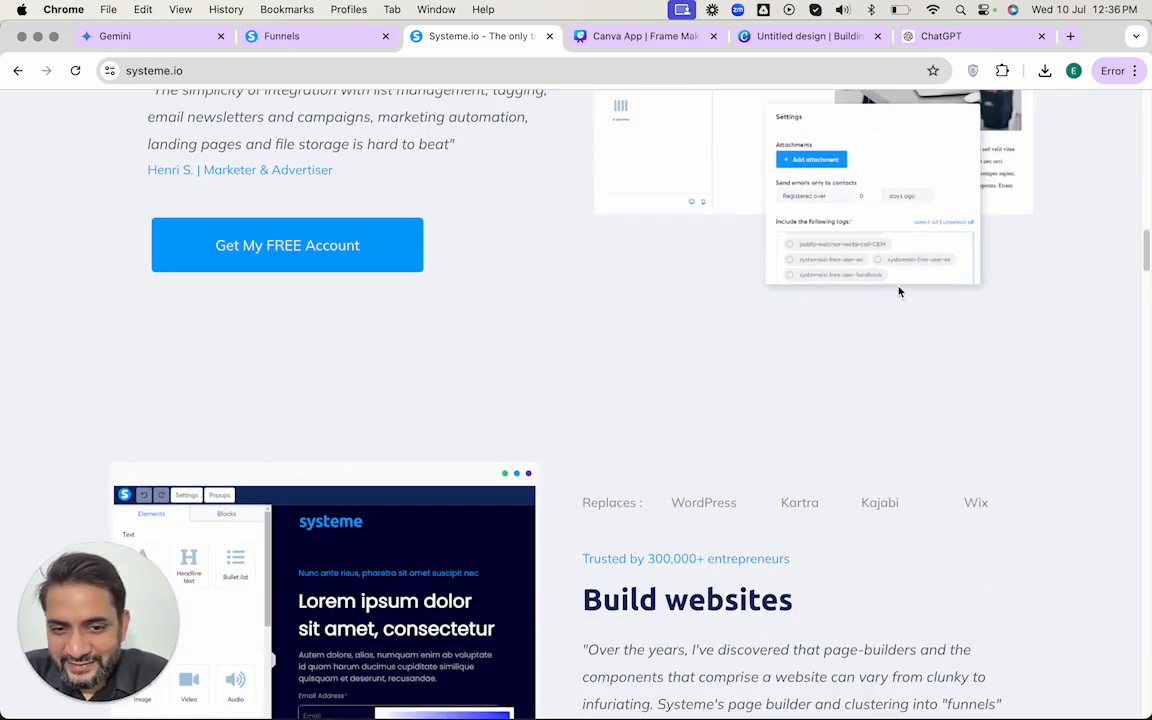
scroll(899, 291, "up", 20)
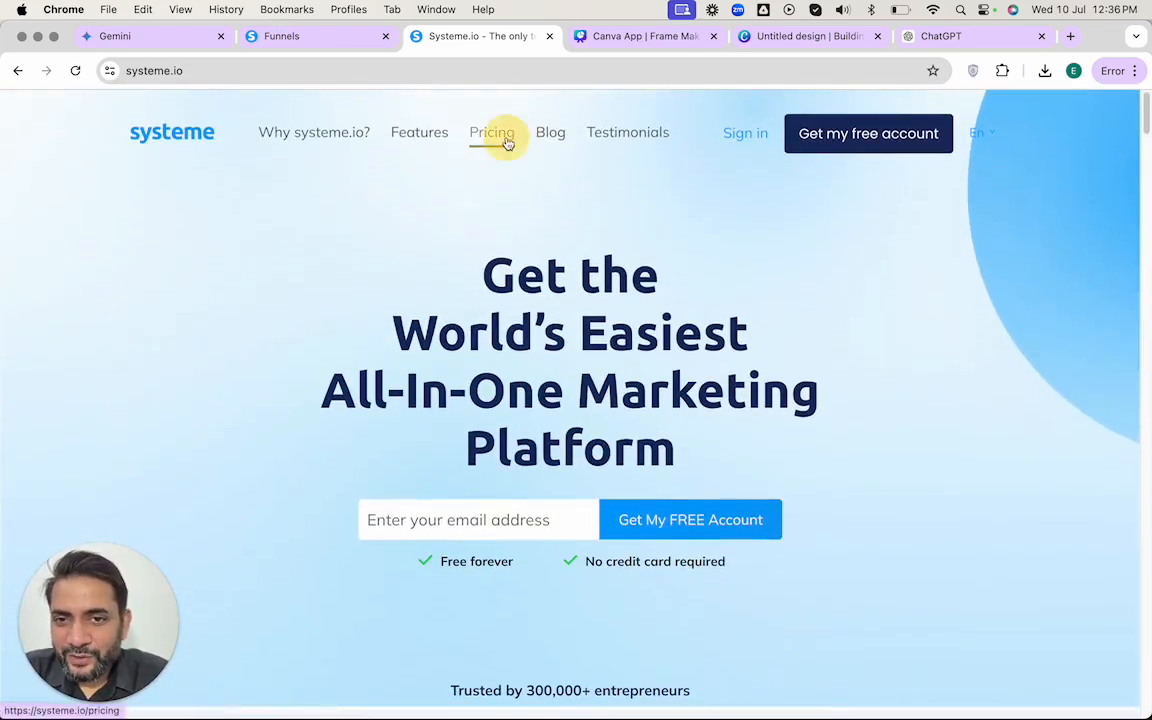
- Open the Systeme.io pricing page and compare the annual and monthly billing options for the plans
left_click(505, 139)
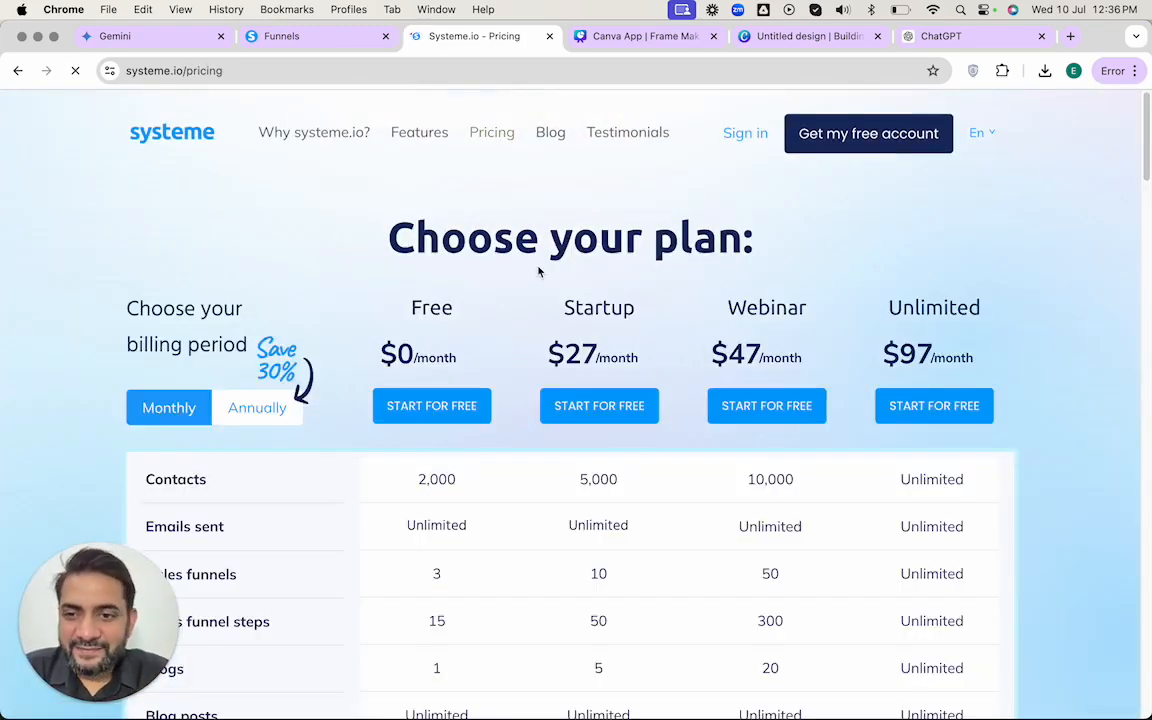
scroll(321, 348, "down", 3)
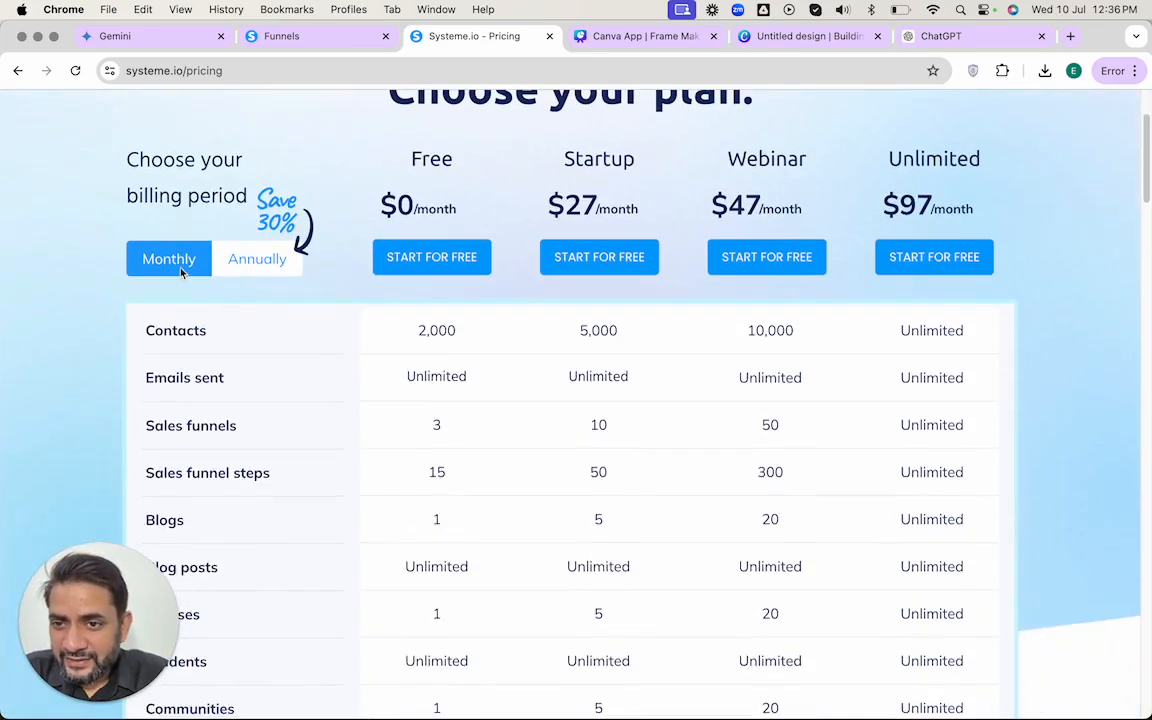
left_click(250, 278)
left_click(168, 262)
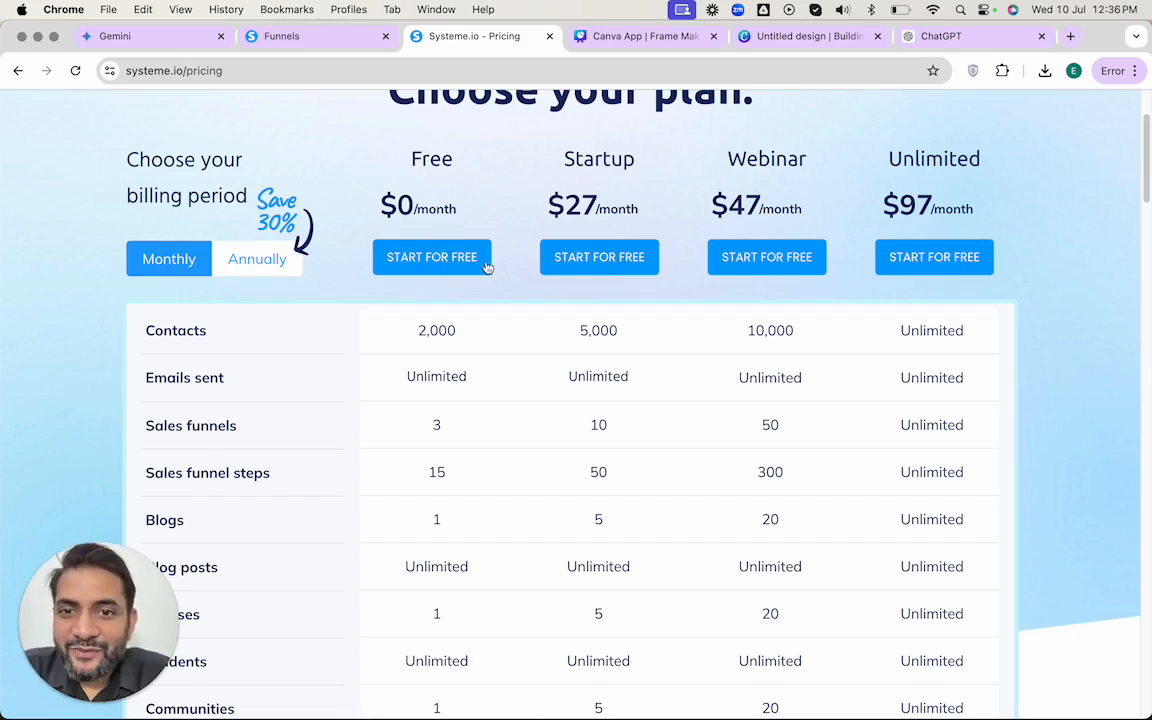
- Examine the Free plan's limits for contacts, emails sent, sales funnels and sales funnel steps
left_click_drag(399, 334, 460, 330)
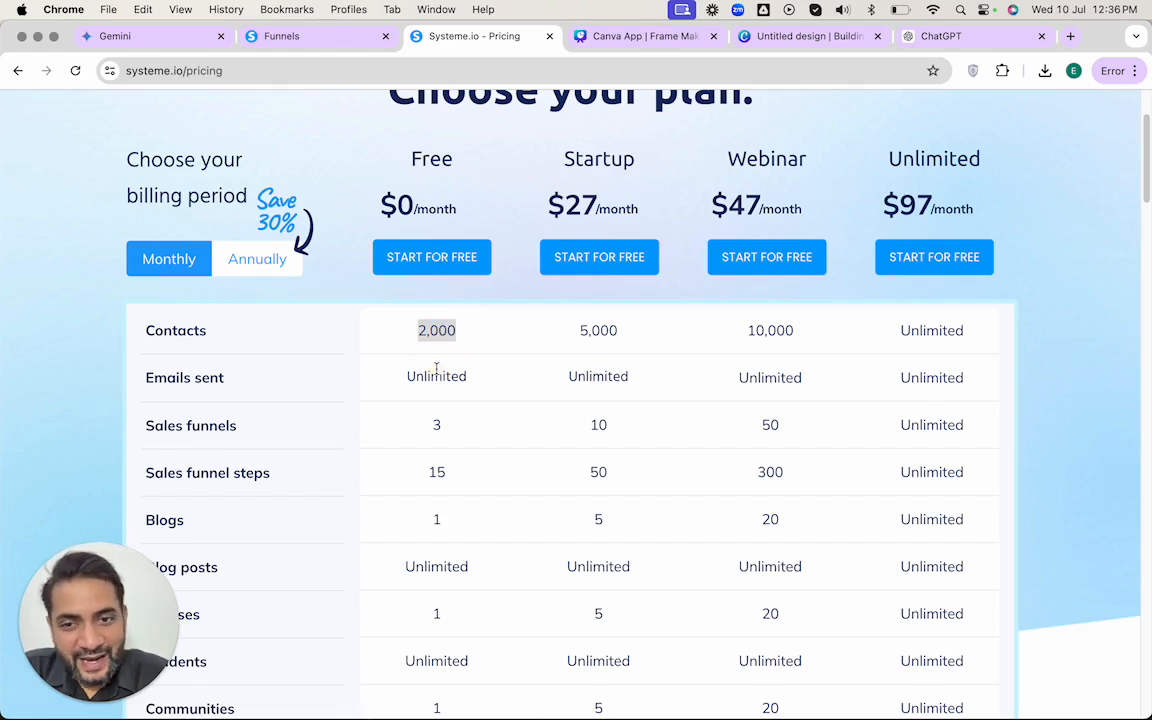
left_click(406, 399)
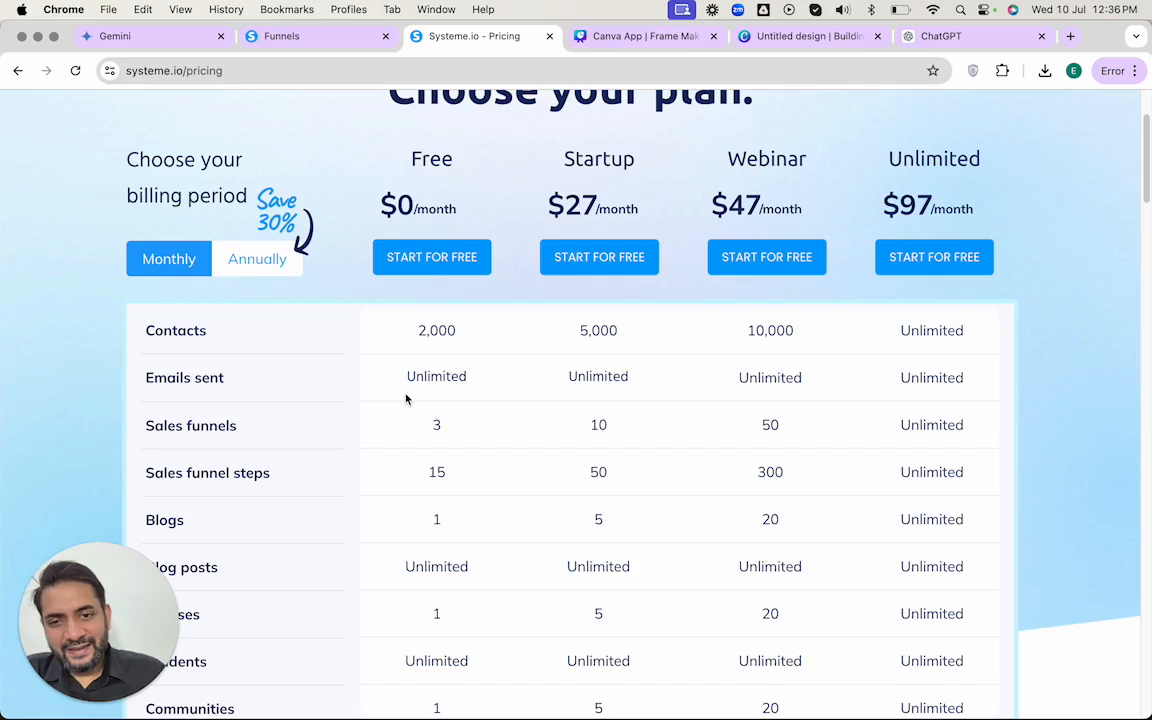
double_click(424, 438)
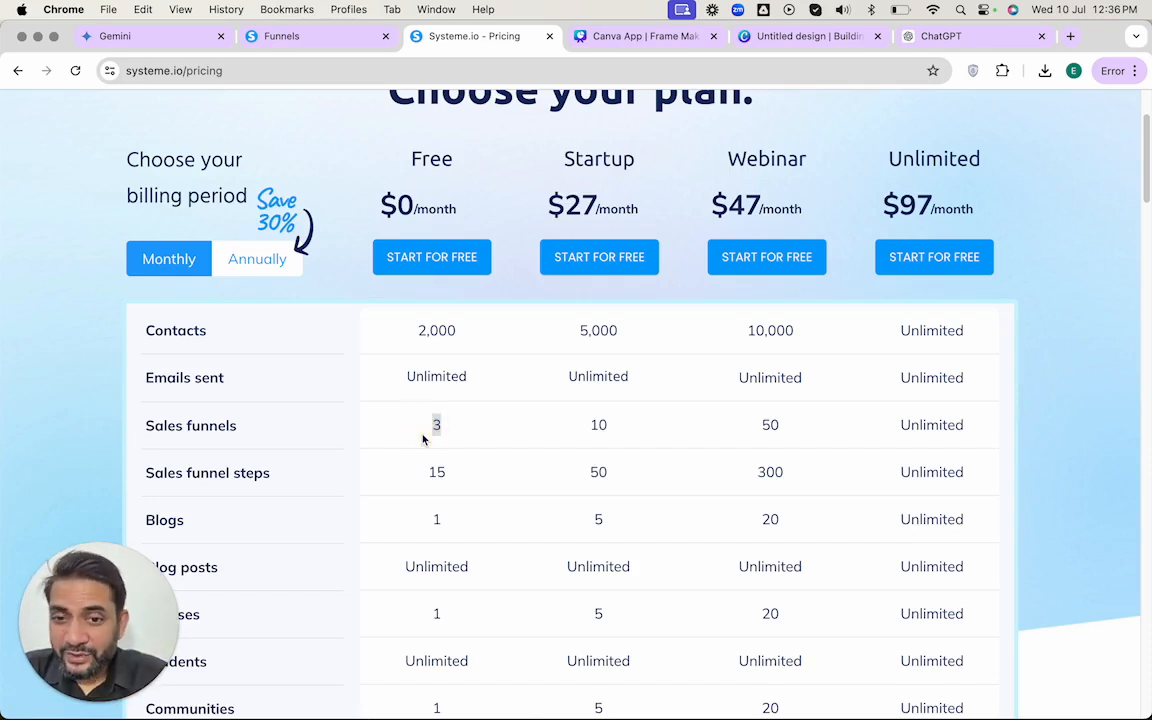
scroll(428, 440, "down", 1)
left_click(429, 438)
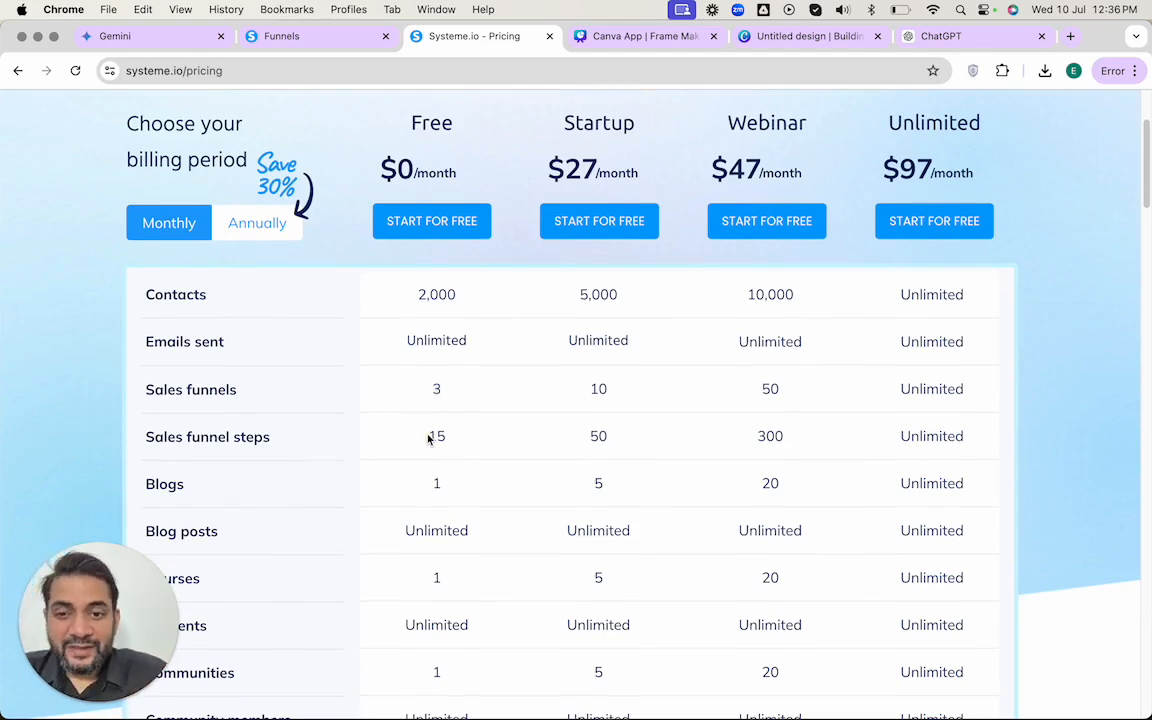
- Examine the Free plan's allowances from blogs, courses and communities through automation rules, workflows, email campaigns and coupon codes
scroll(428, 438, "down", 5)
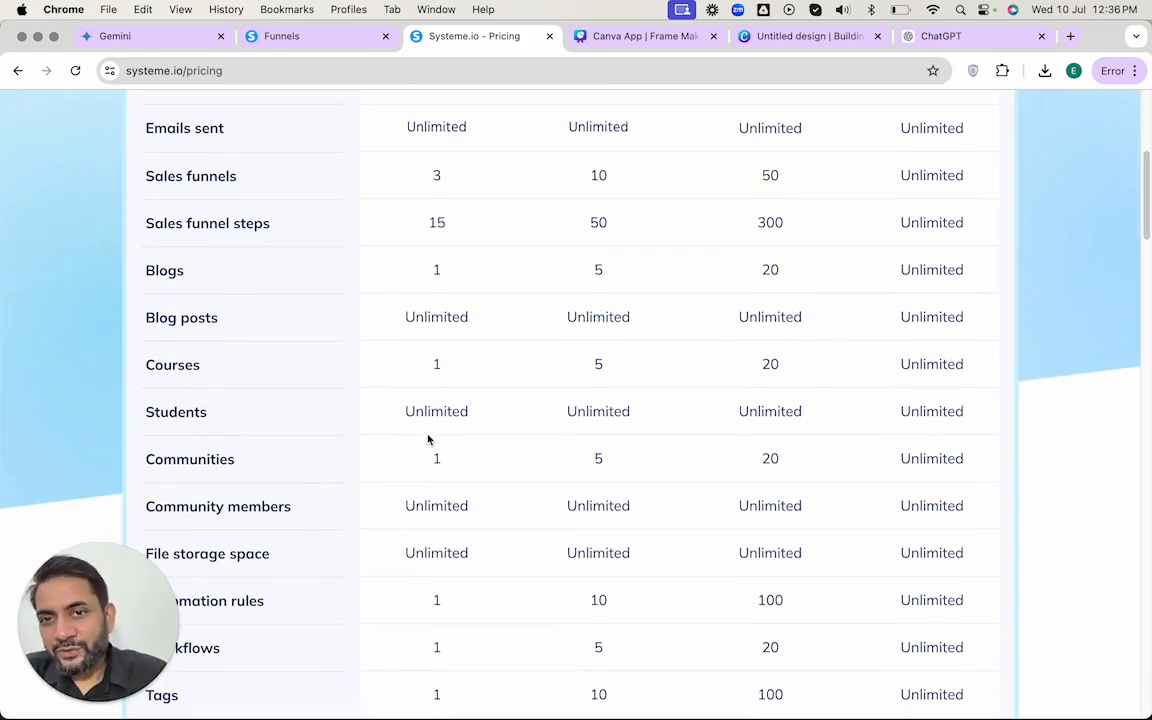
scroll(428, 440, "down", 2)
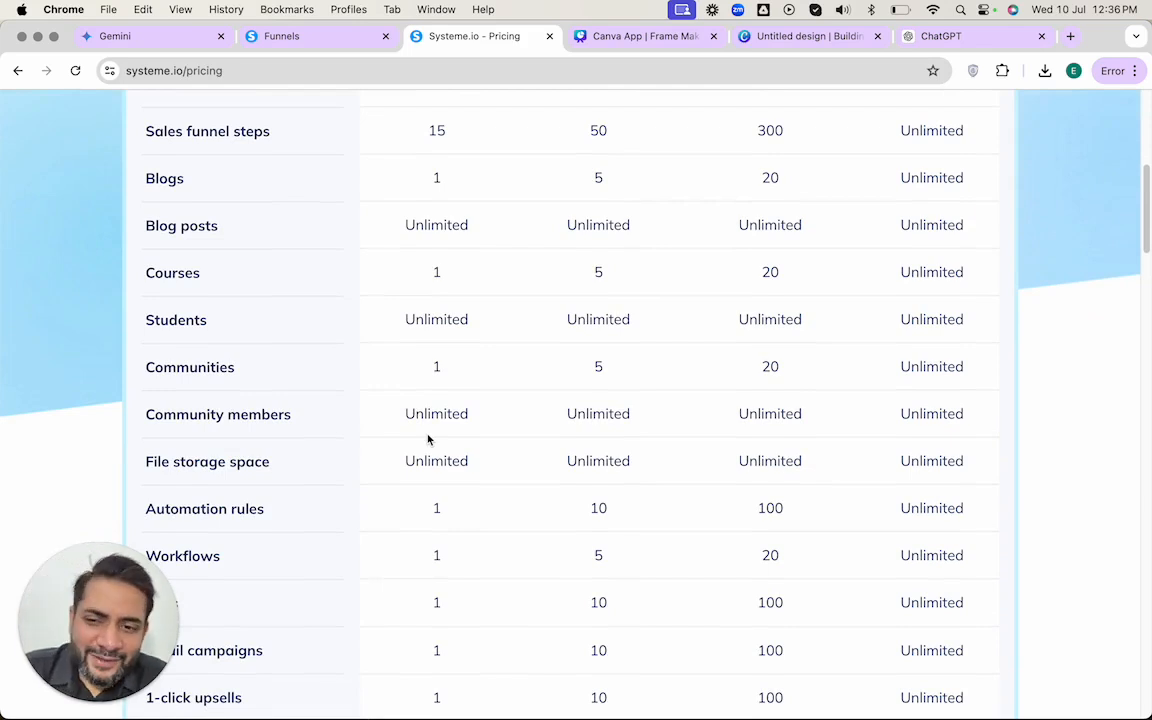
scroll(428, 438, "down", 1)
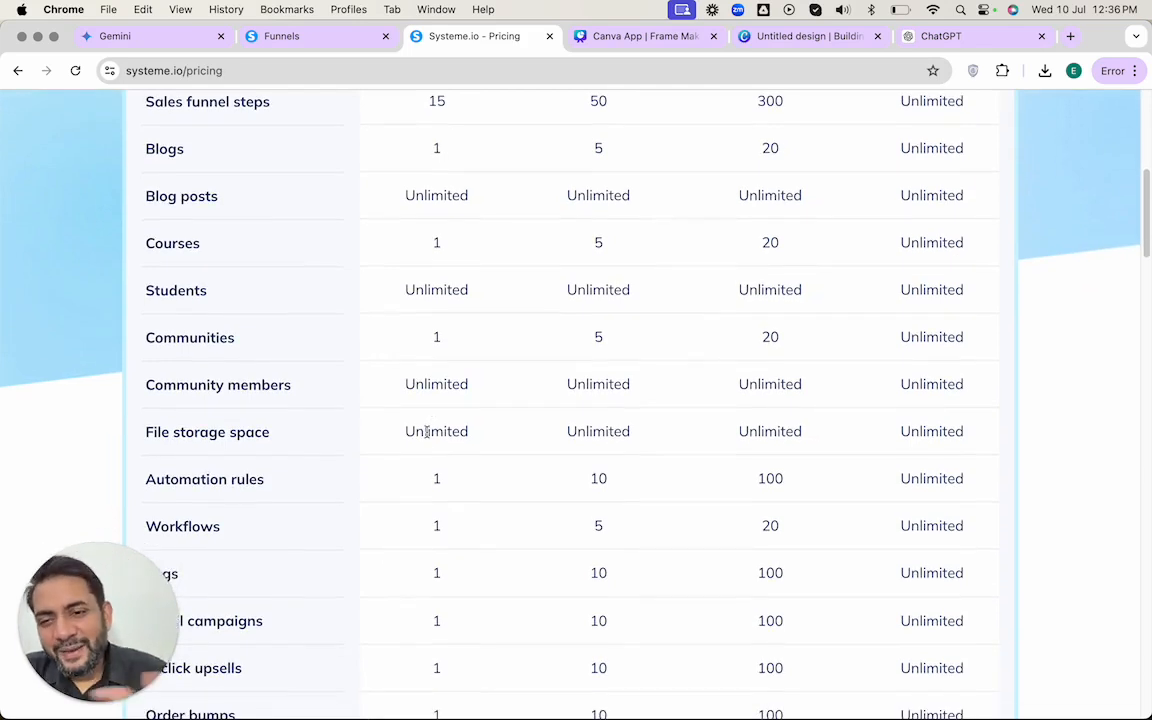
scroll(427, 432, "down", 1)
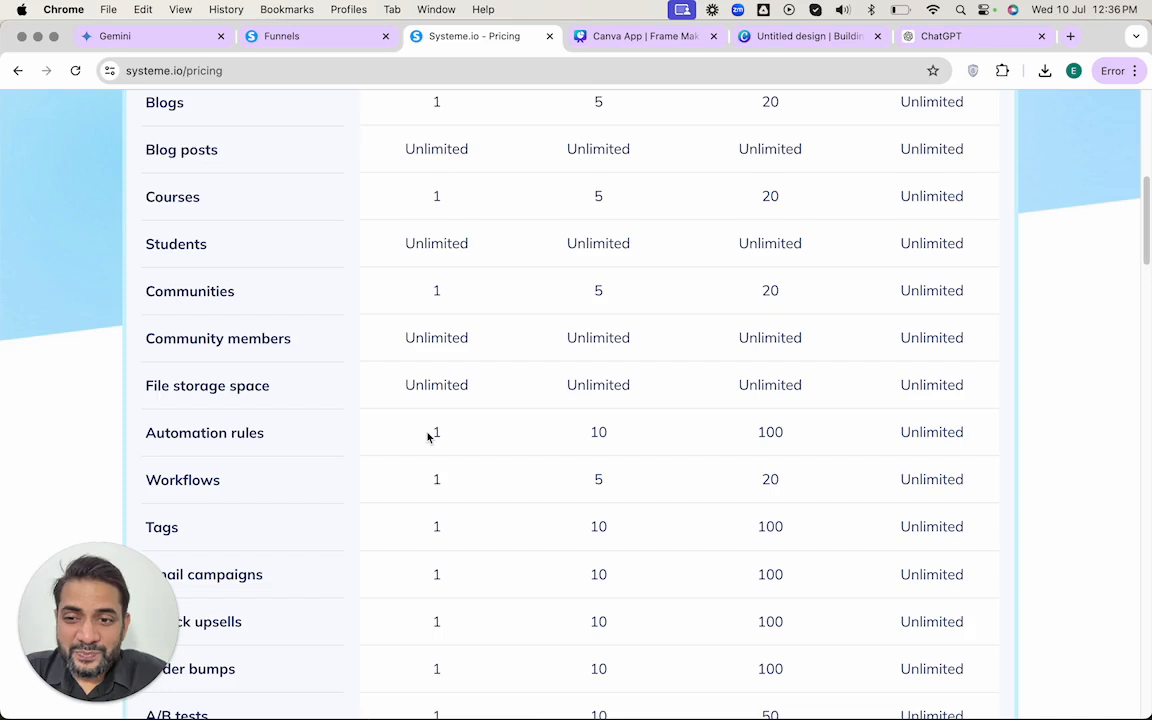
scroll(428, 437, "down", 5)
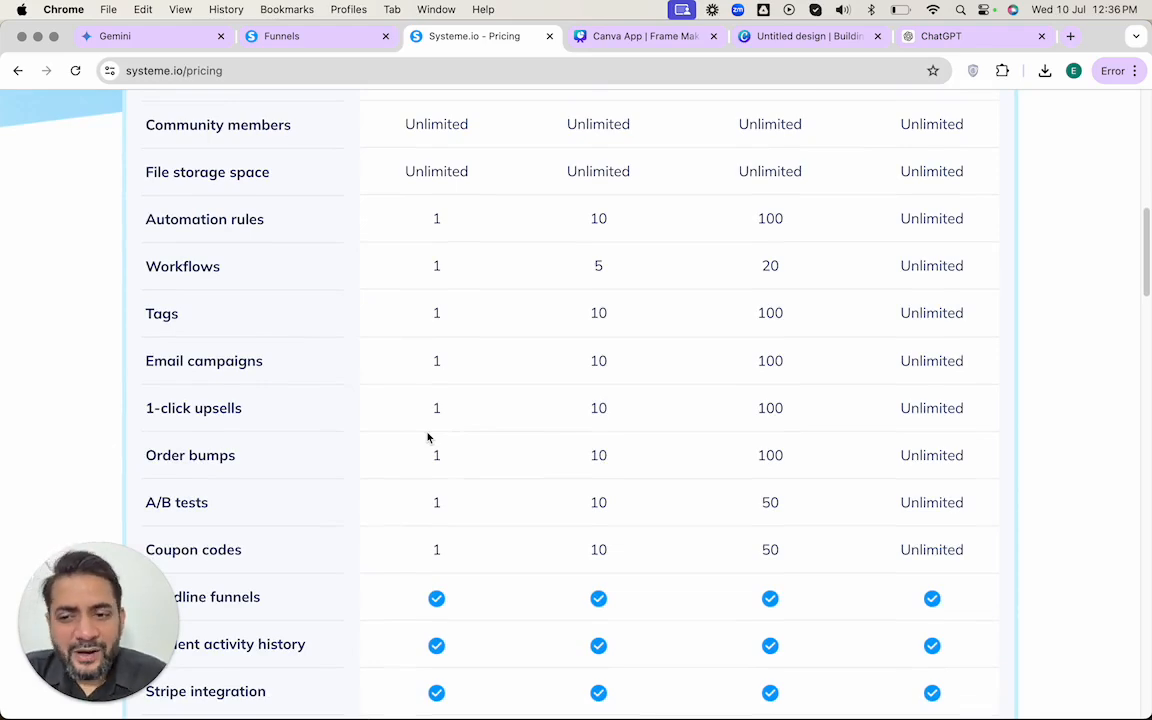
scroll(427, 437, "down", 5)
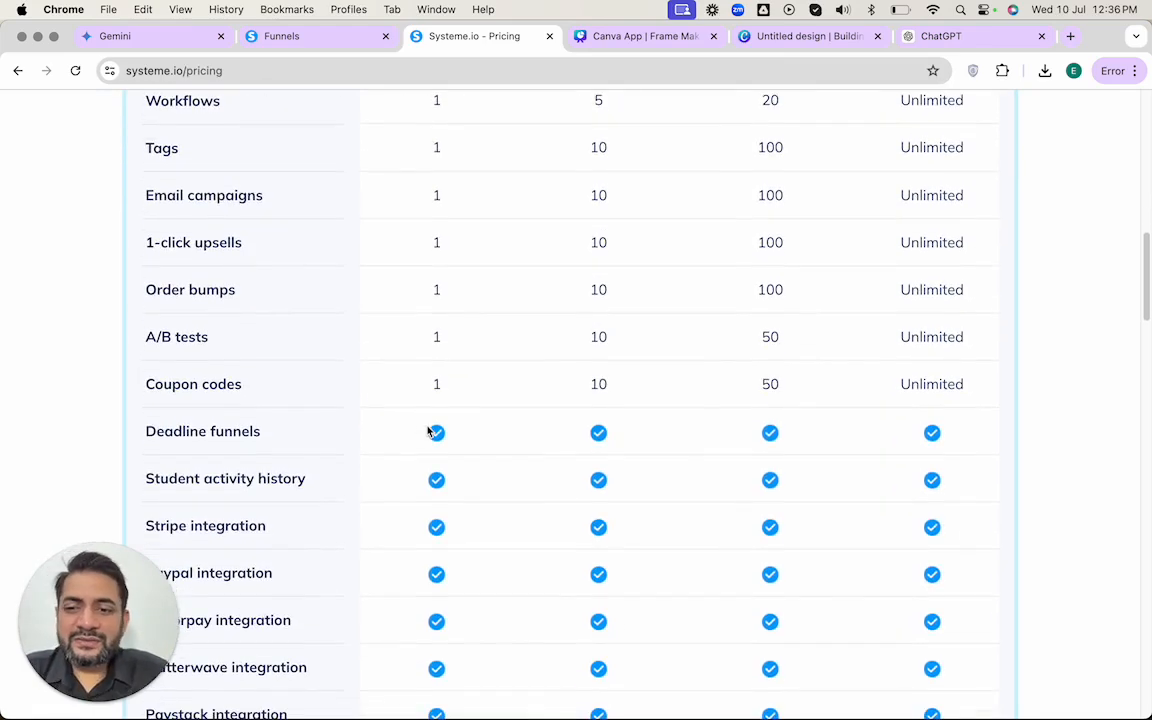
- Review which payment integrations, assistant accounts and affiliate program options the Free plan includes
scroll(428, 432, "down", 1)
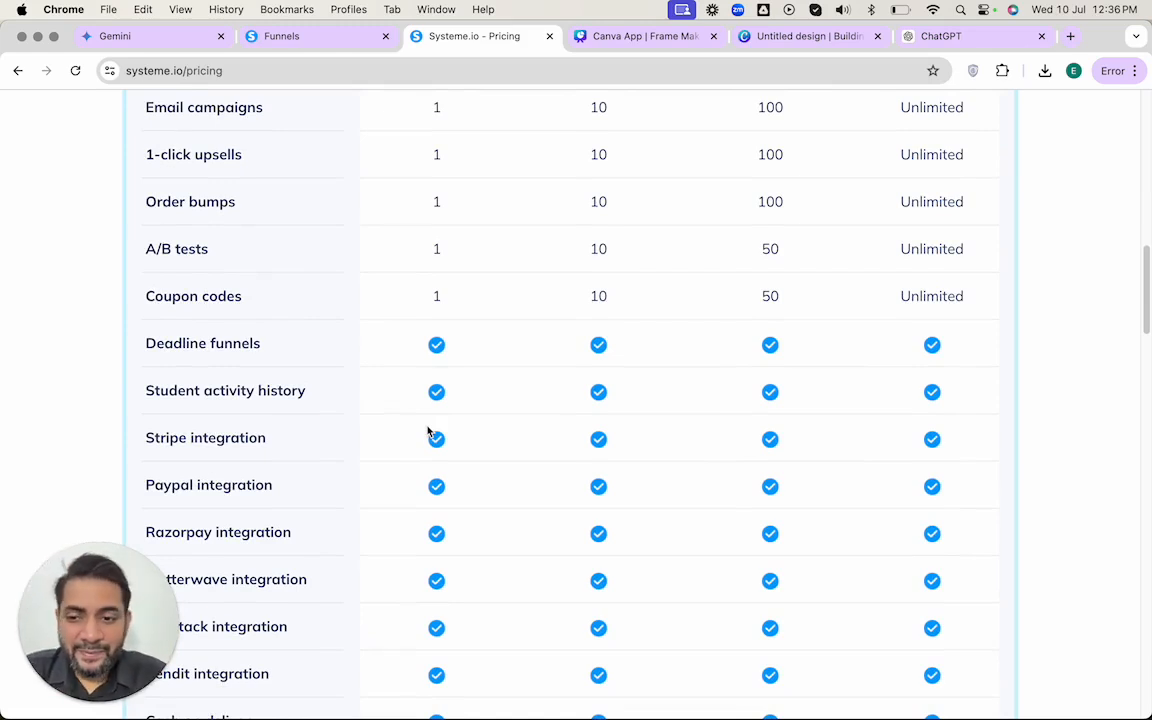
scroll(429, 432, "down", 1)
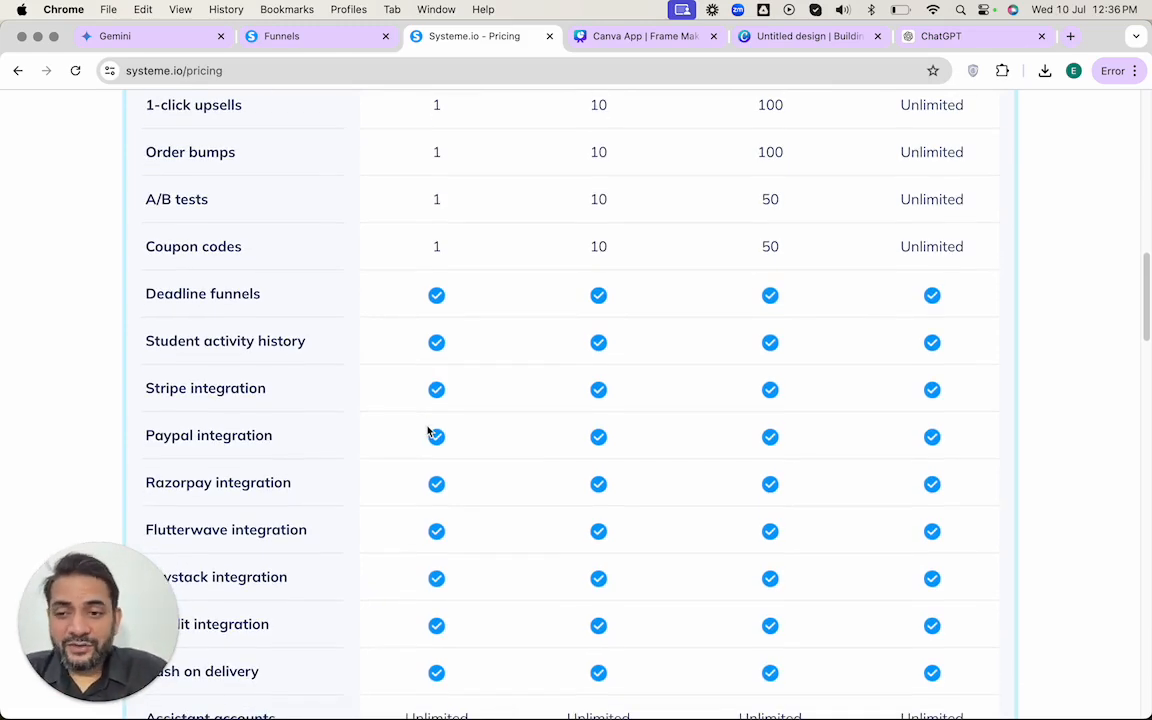
scroll(428, 432, "down", 3)
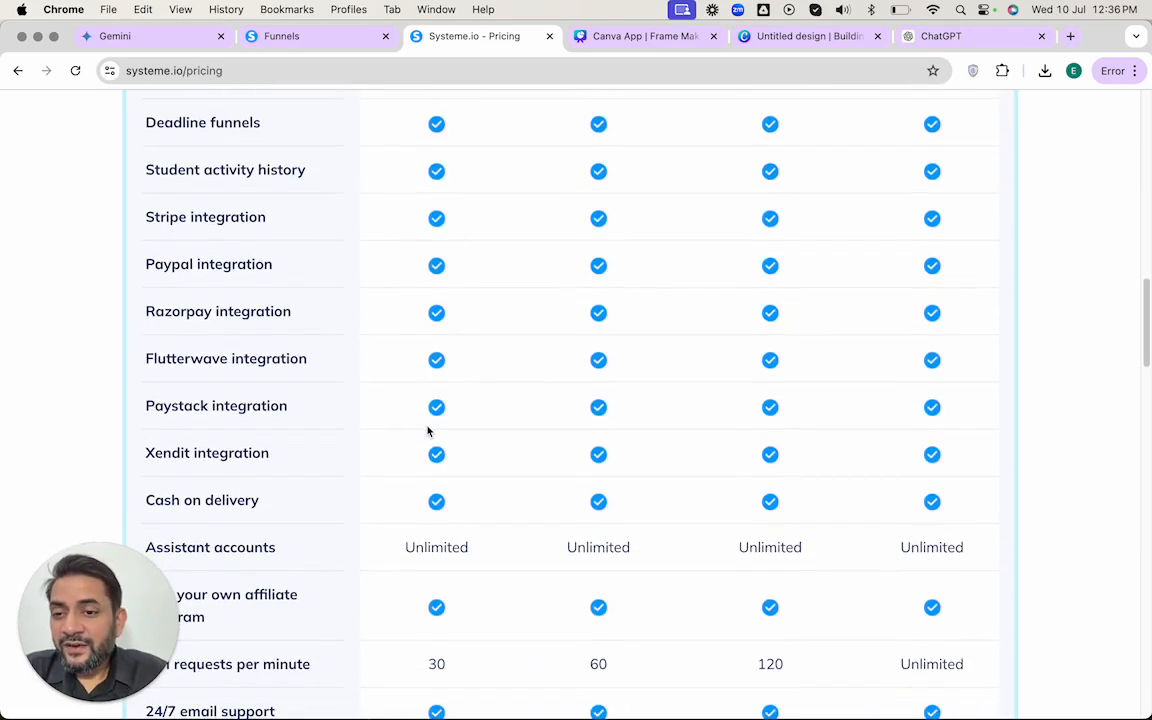
scroll(428, 432, "down", 1)
scroll(428, 432, "down", 1)
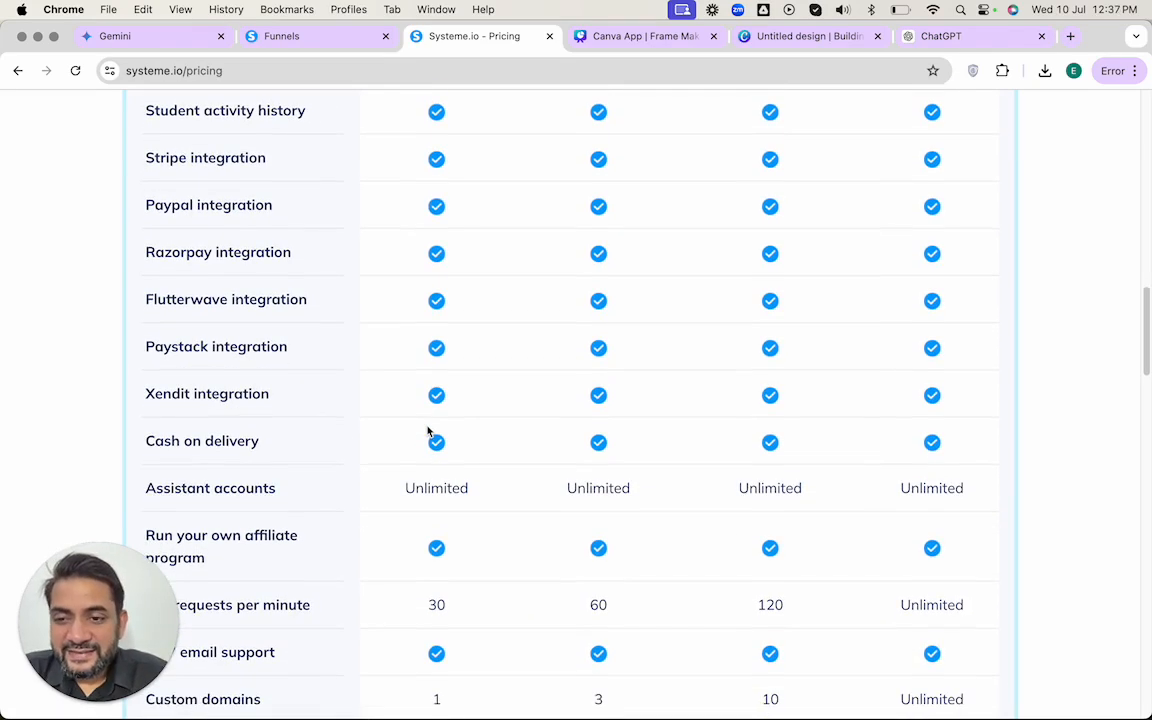
scroll(428, 432, "down", 2)
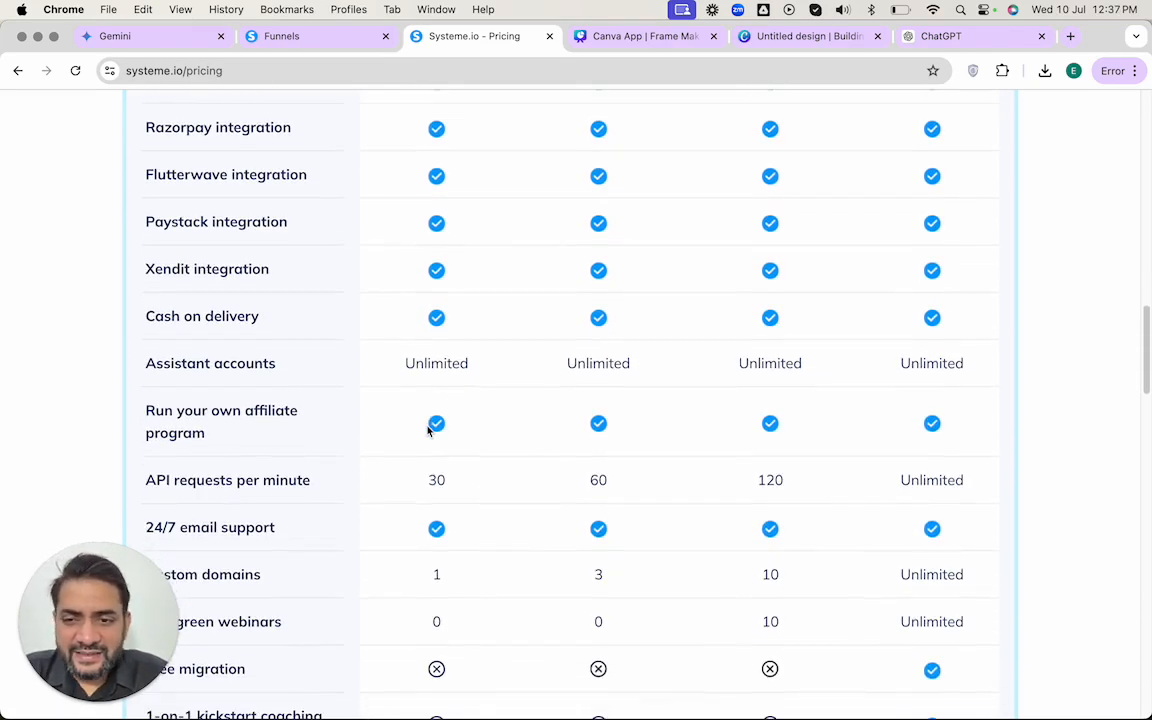
scroll(428, 431, "down", 2)
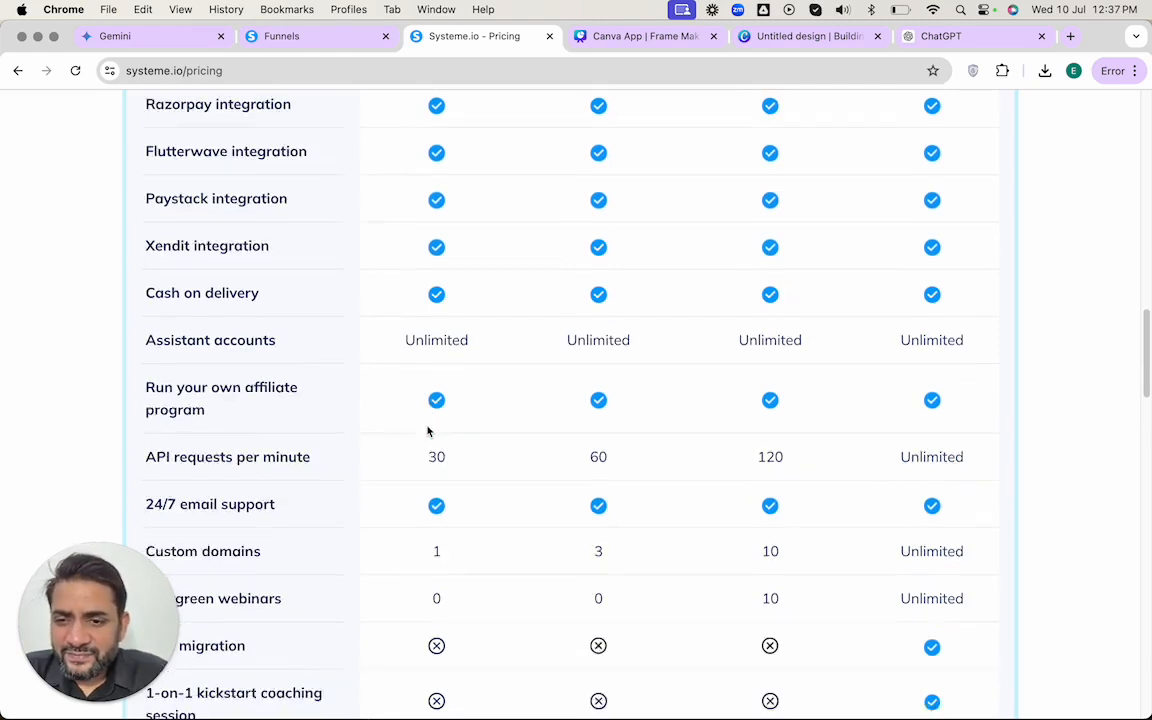
- Check the Free plan's custom domains, evergreen webinars, free migration and 1-on-1 kickstart coaching session entries
scroll(428, 432, "down", 1)
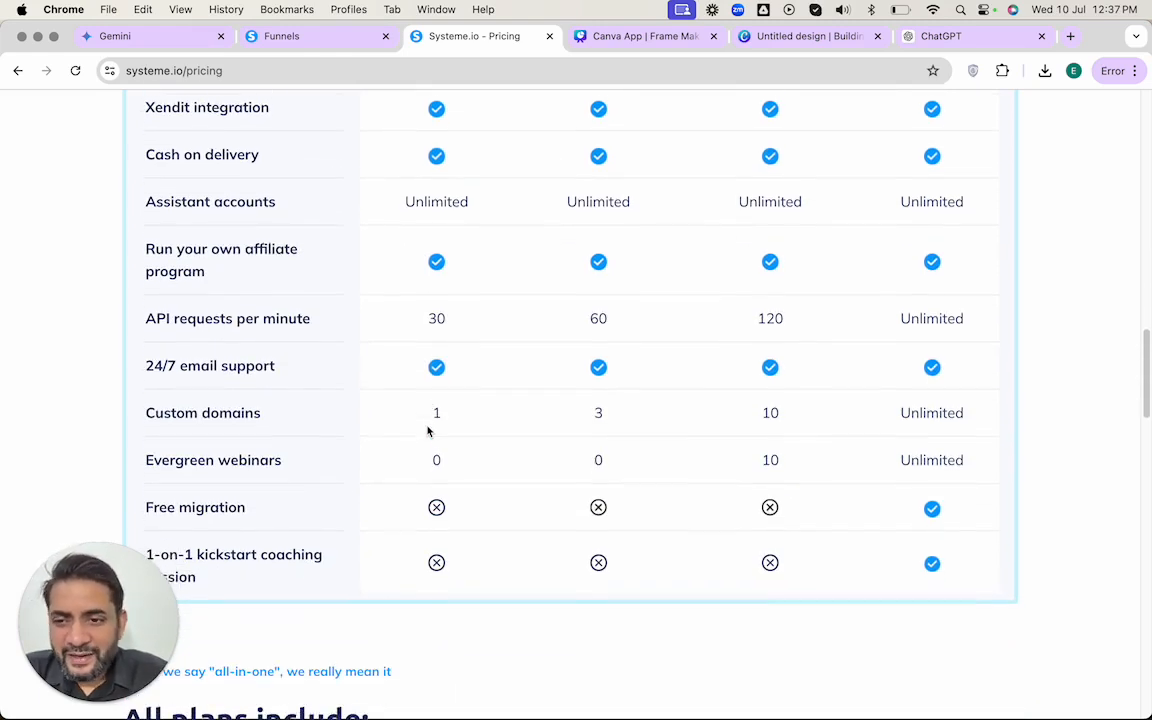
scroll(428, 431, "down", 1)
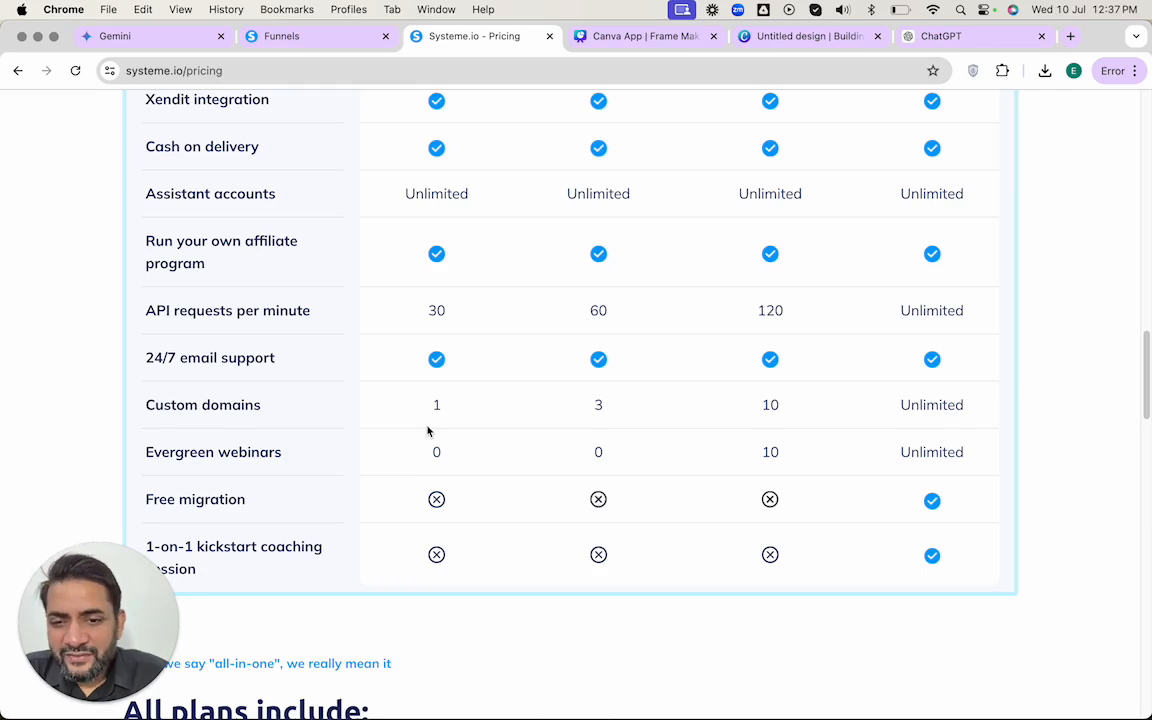
left_click_drag(431, 454, 459, 455)
scroll(459, 455, "down", 1)
left_click(407, 481)
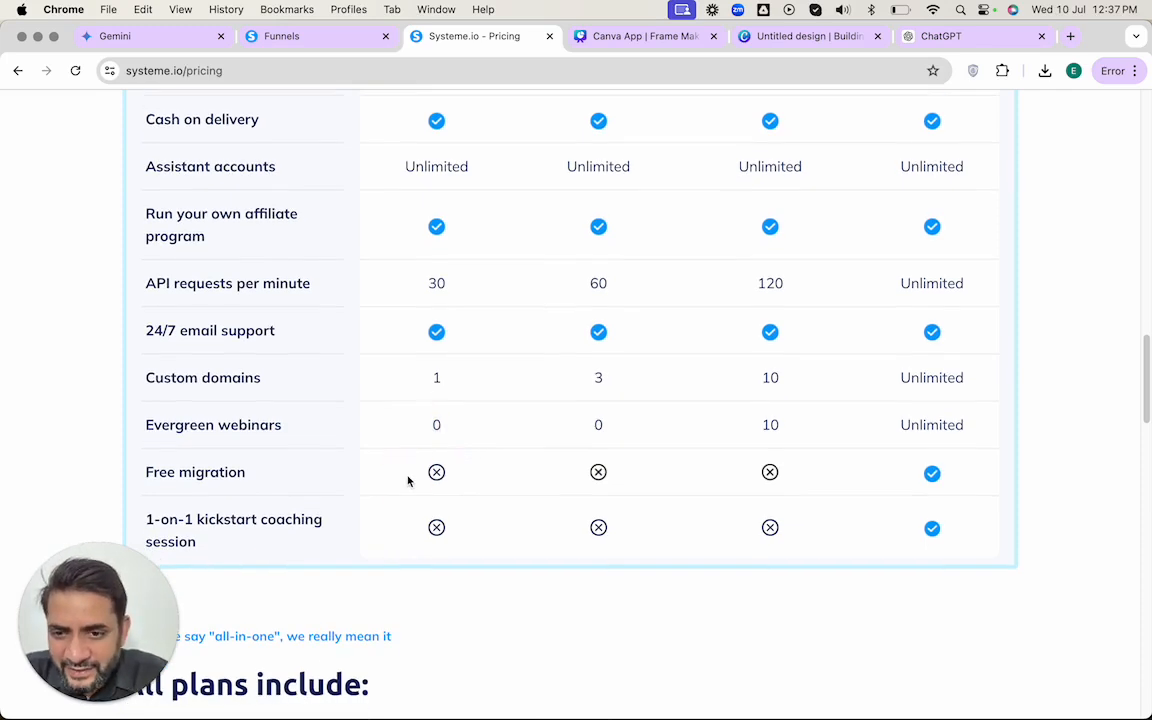
scroll(407, 481, "down", 2)
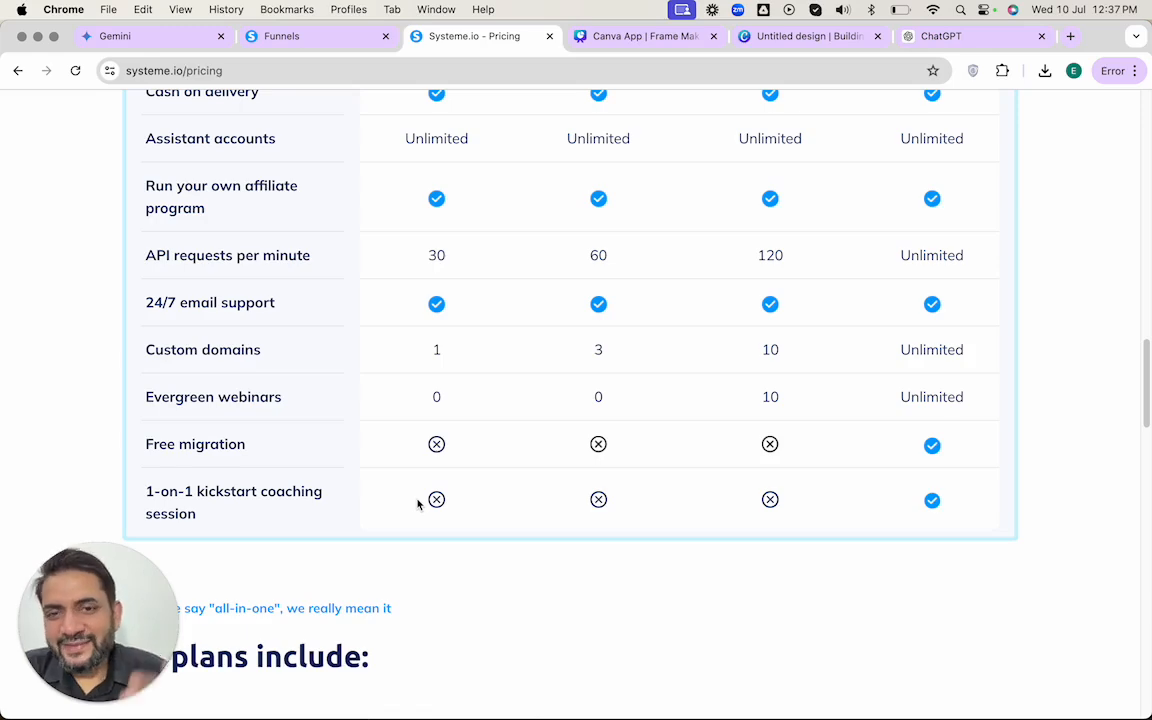
- Open the Systeme.io features page and review the tools listed under "All the tools you need under the same roof"
scroll(418, 504, "up", 15)
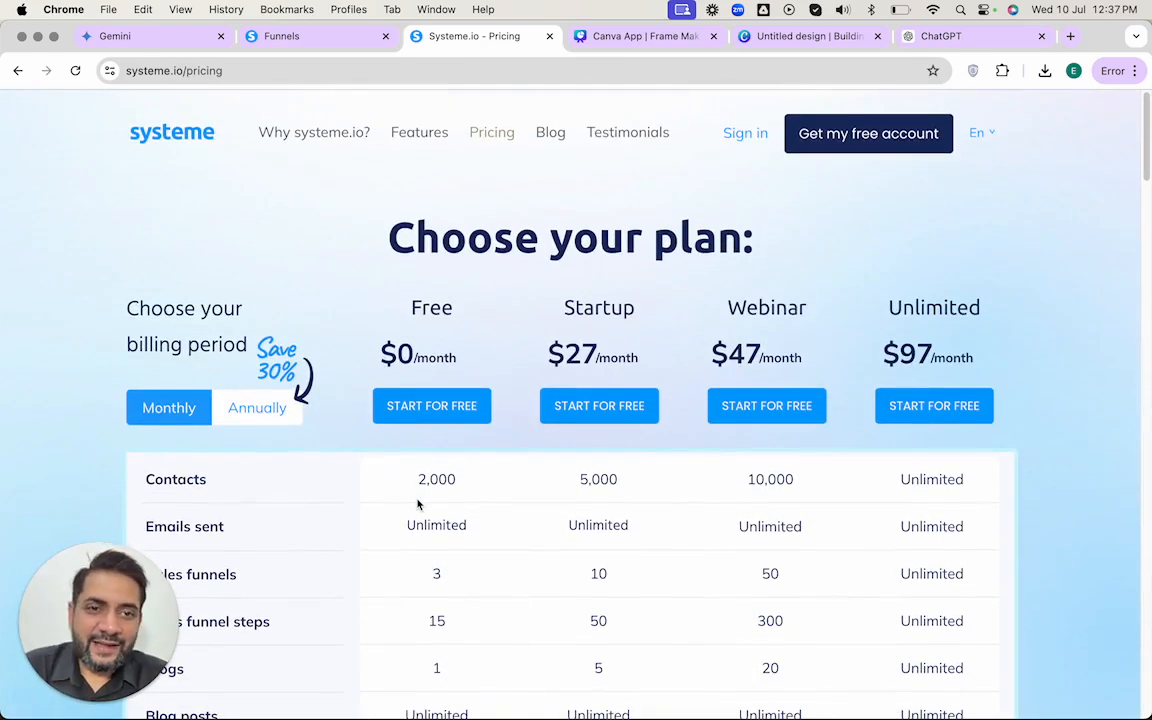
left_click(412, 132)
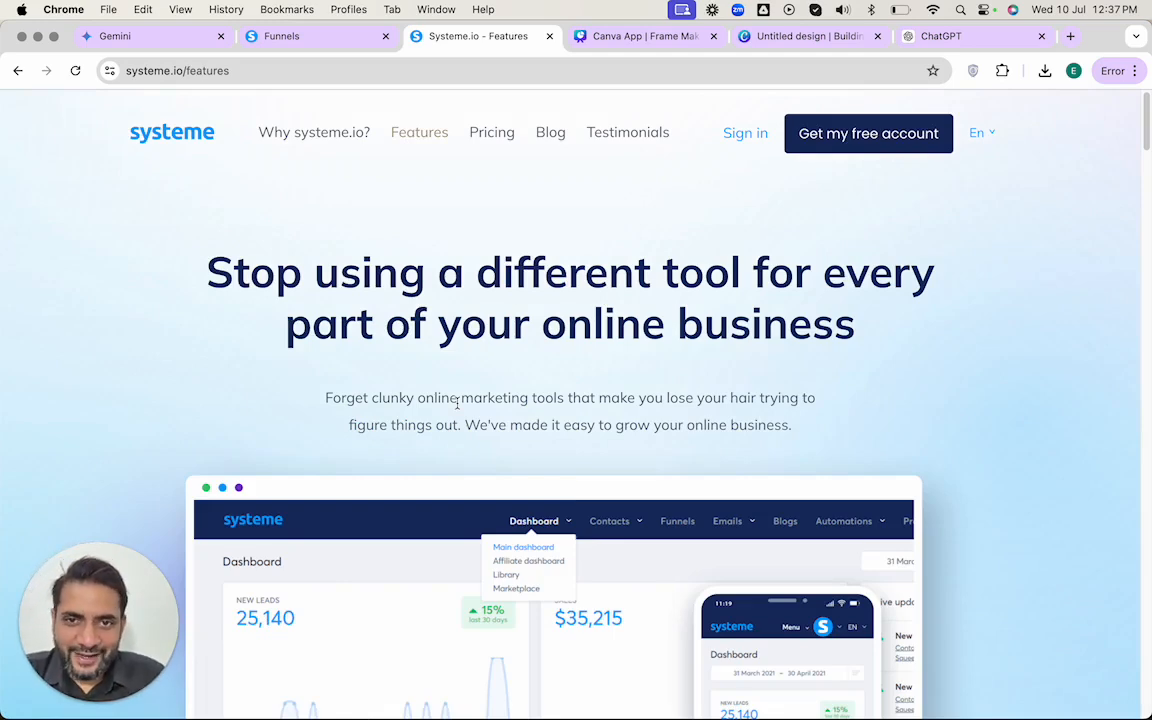
scroll(575, 417, "down", 2)
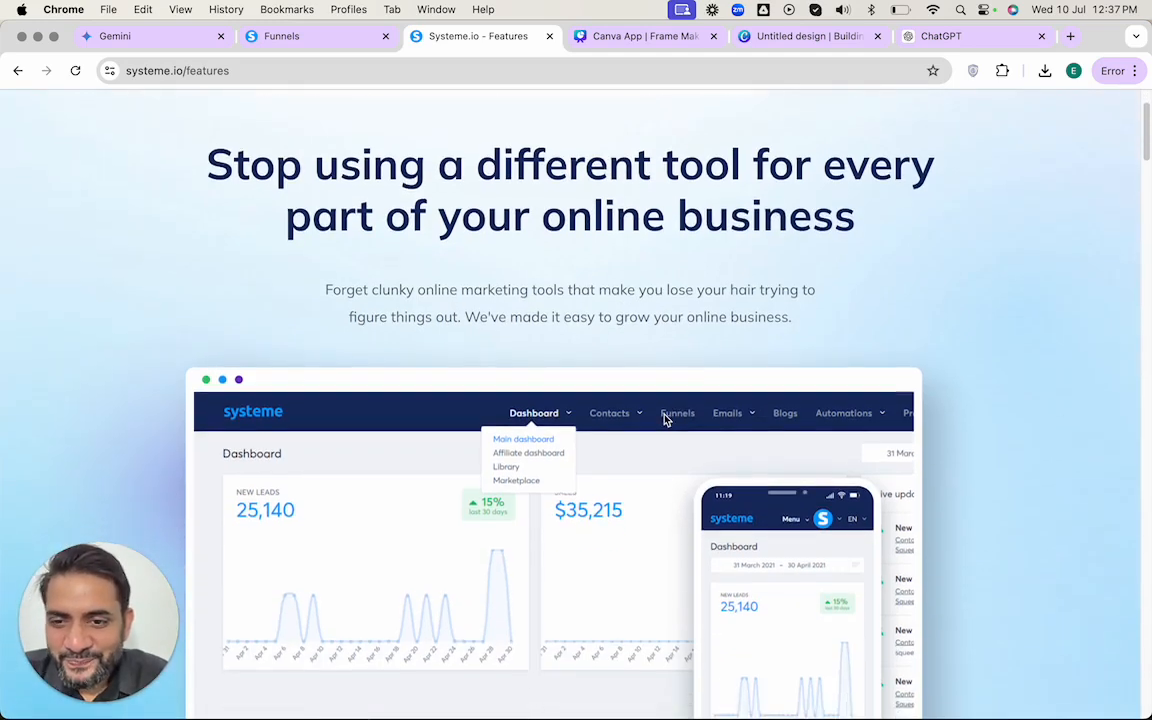
scroll(630, 233, "down", 1)
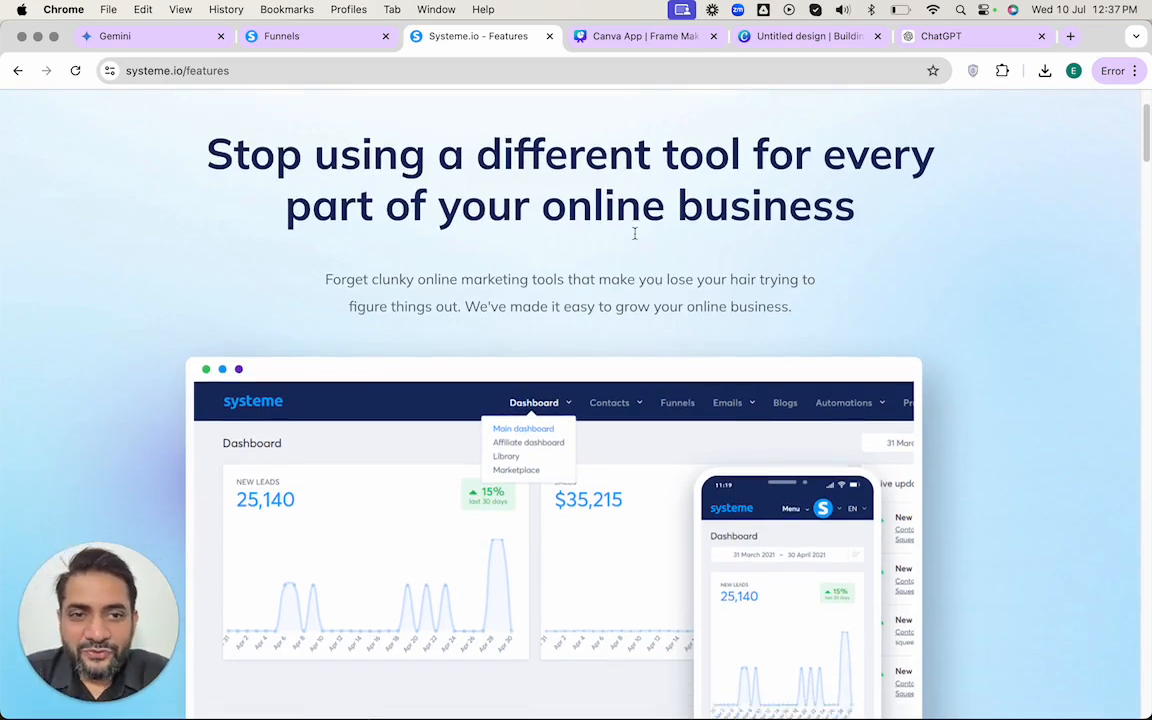
scroll(635, 239, "down", 10)
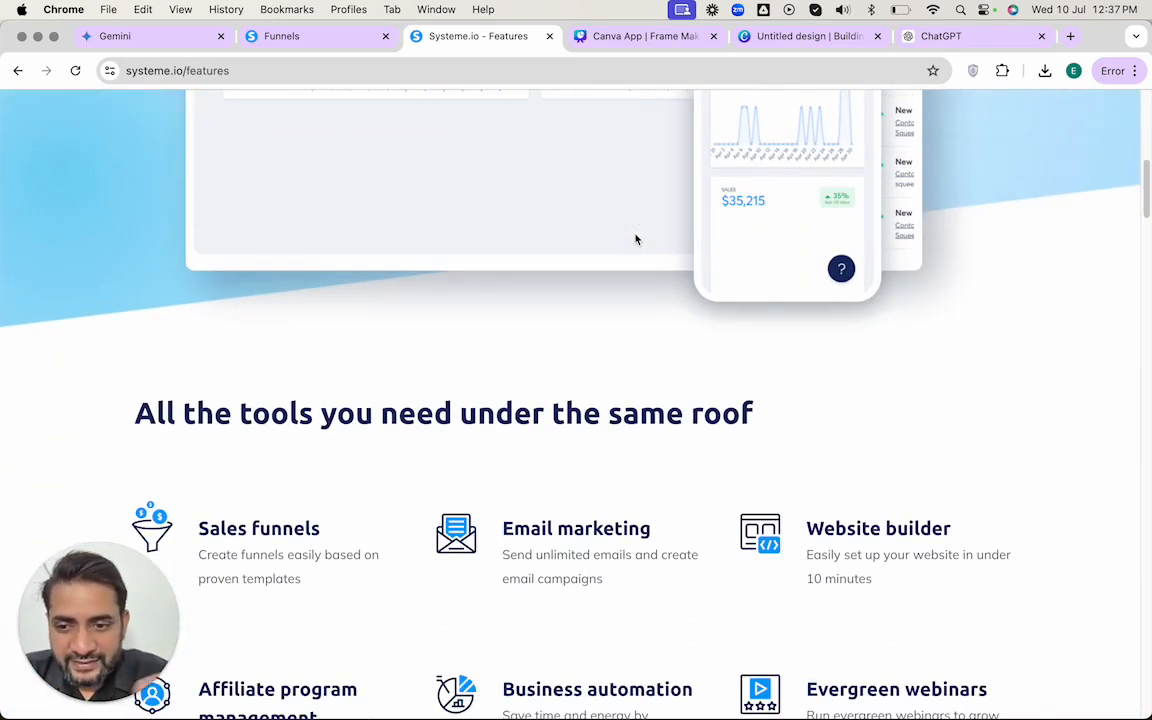
scroll(635, 239, "down", 4)
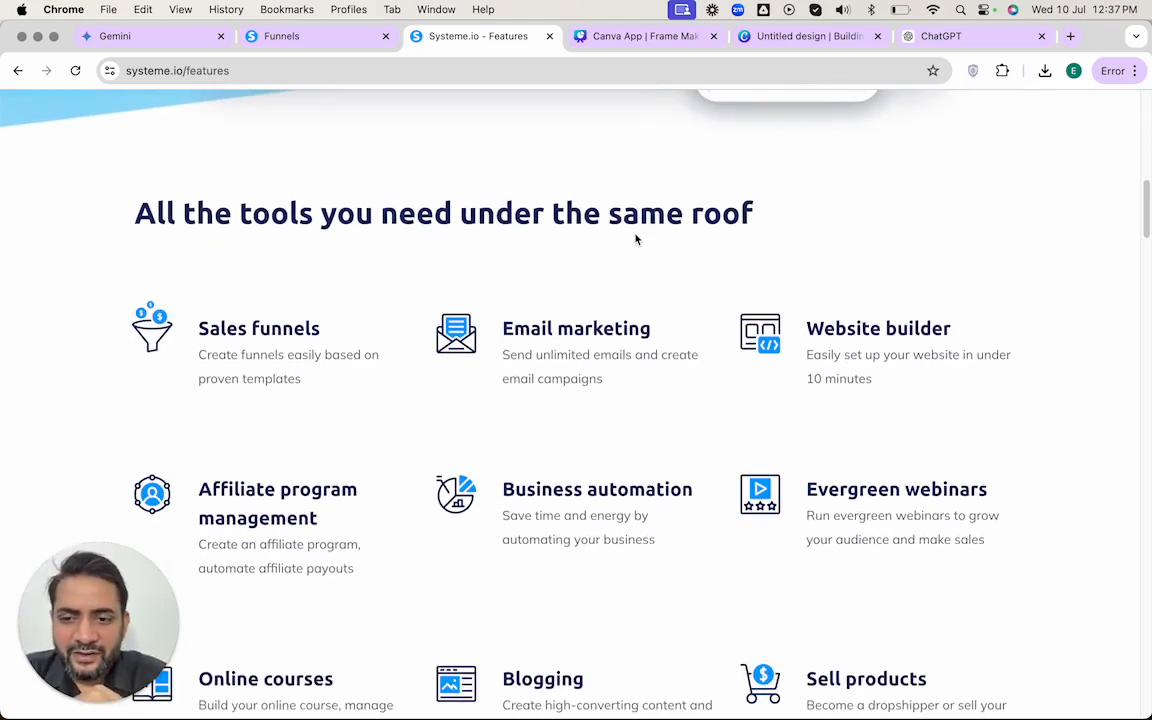
scroll(635, 239, "down", 2)
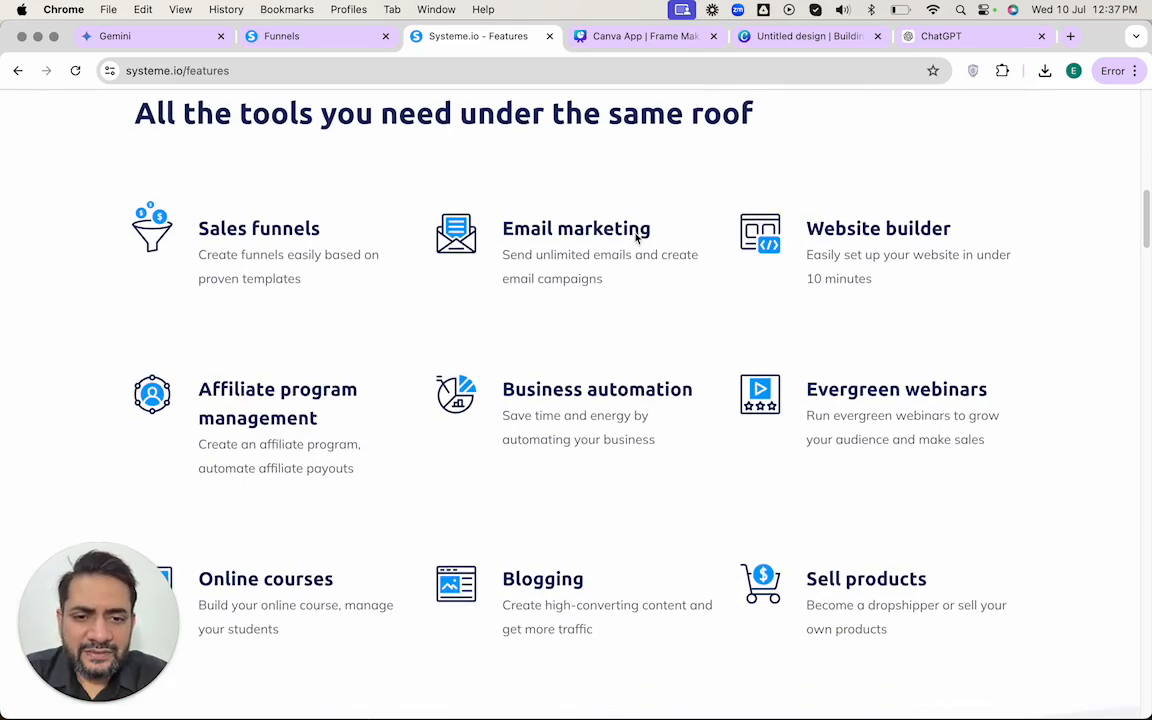
scroll(634, 232, "down", 1)
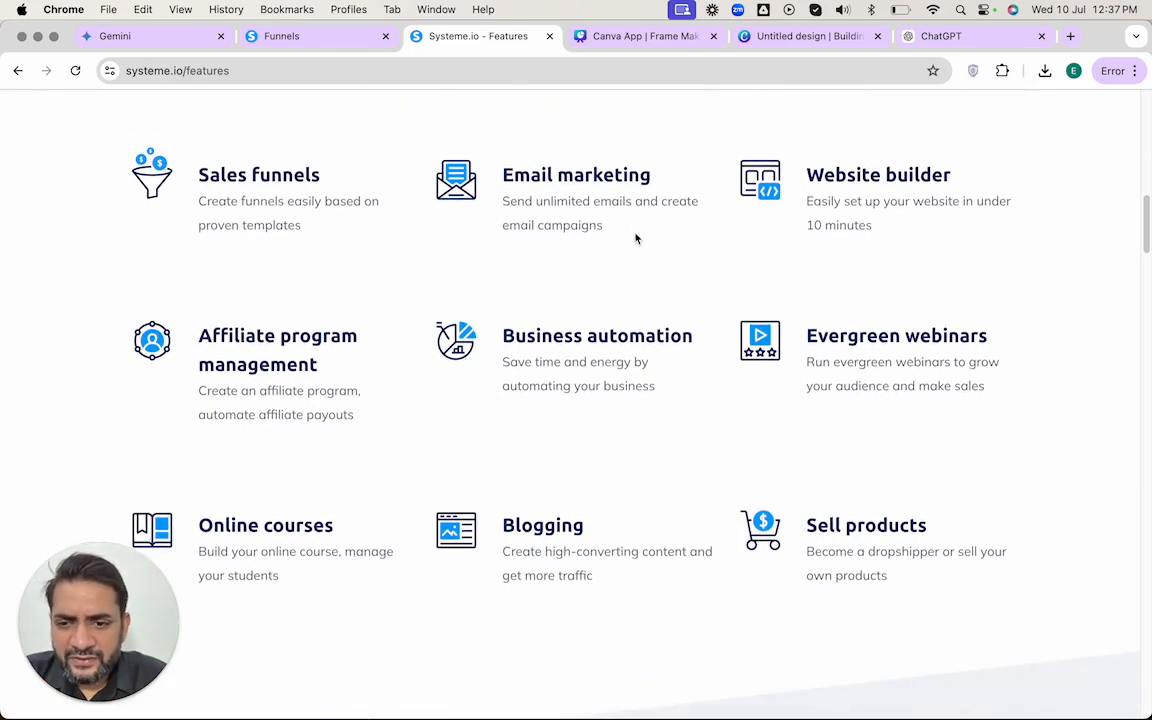
scroll(635, 238, "down", 8)
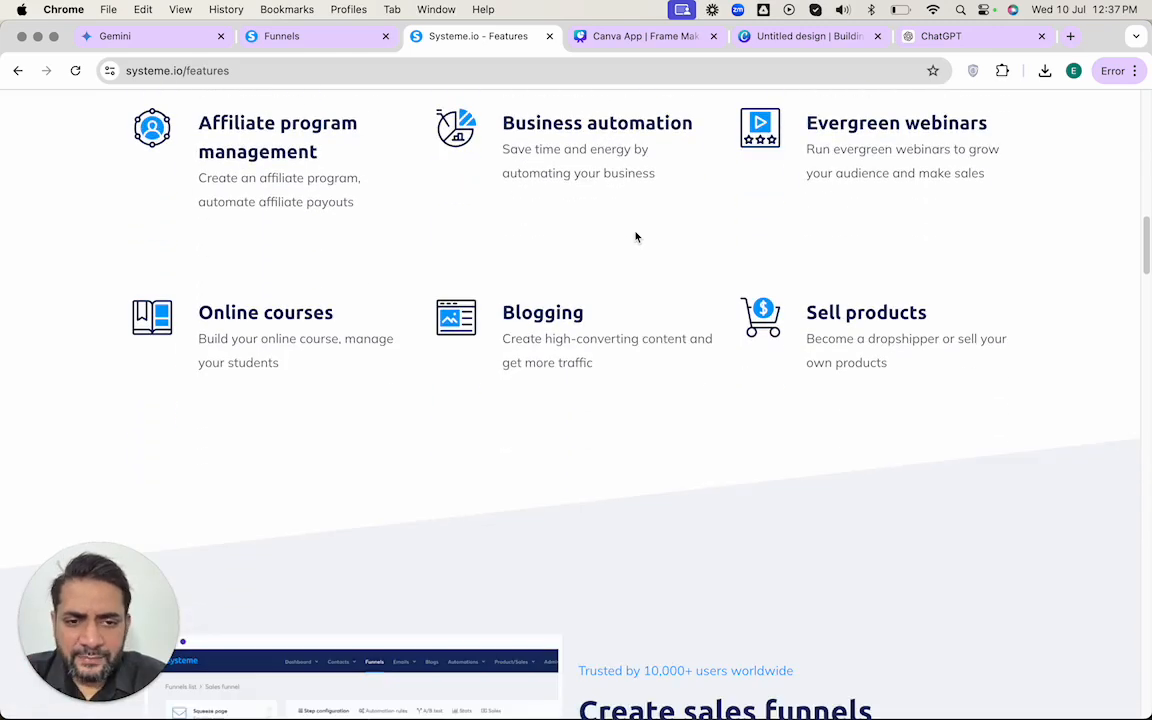
- Examine the rest of the features page, from sales funnels and marketing emails through affiliate management and marketing automation
scroll(635, 237, "down", 11)
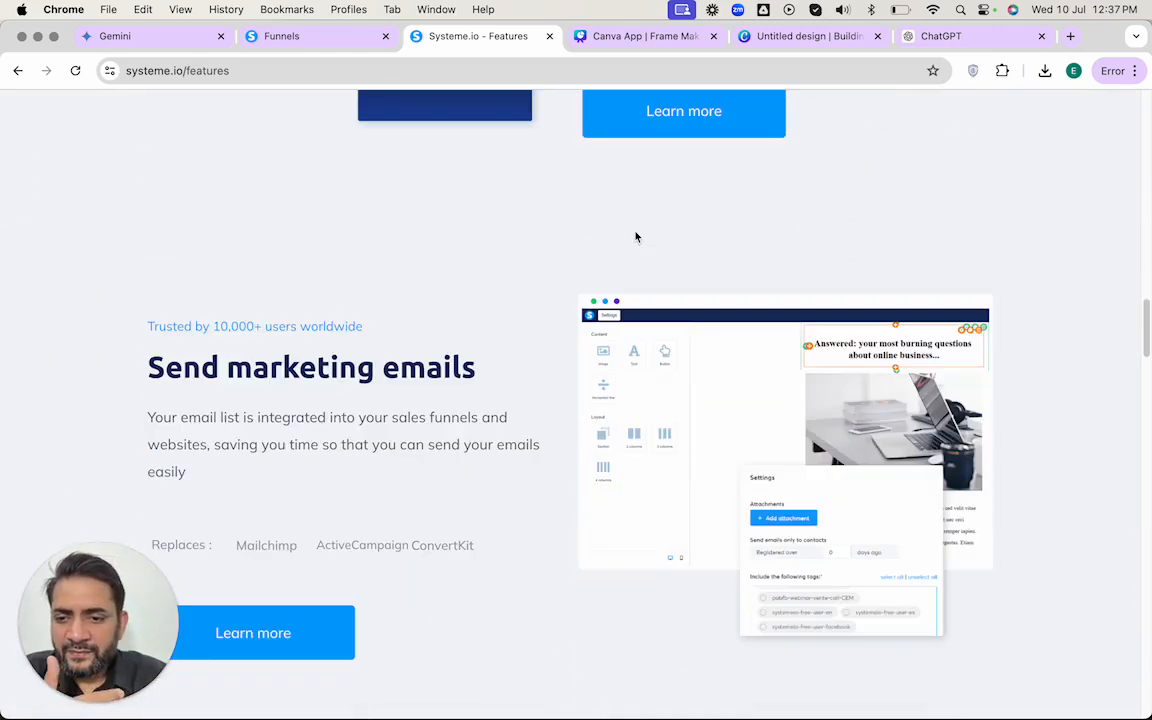
scroll(635, 237, "down", 18)
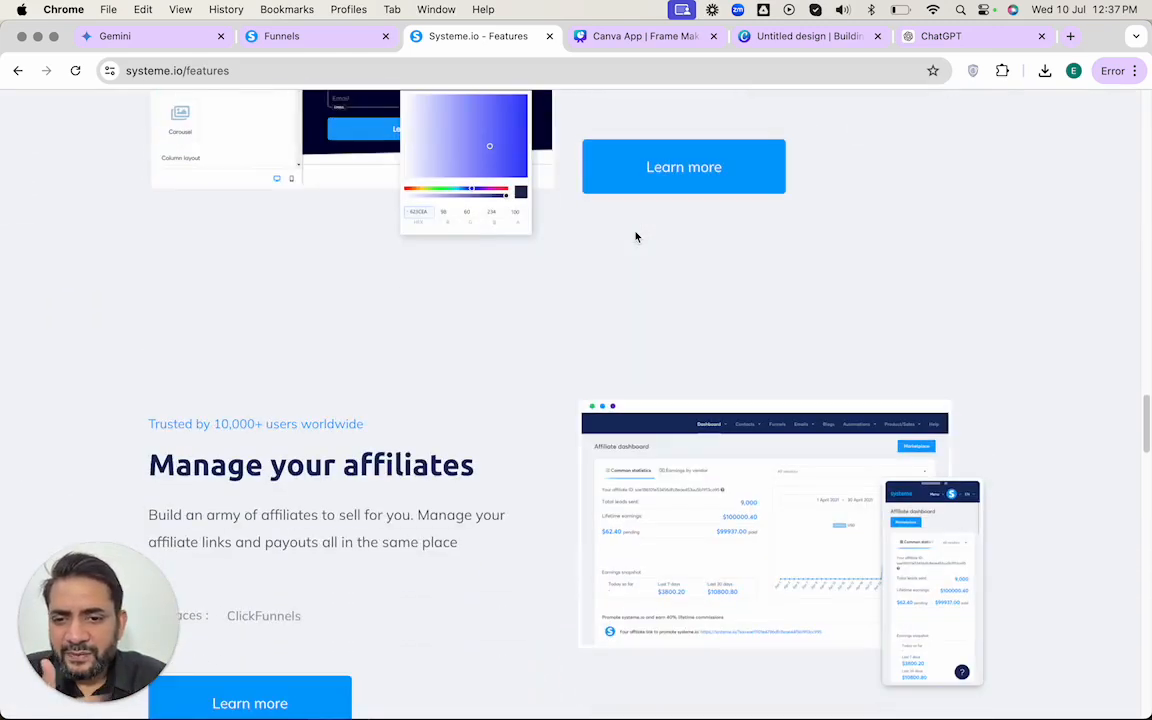
scroll(630, 214, "down", 20)
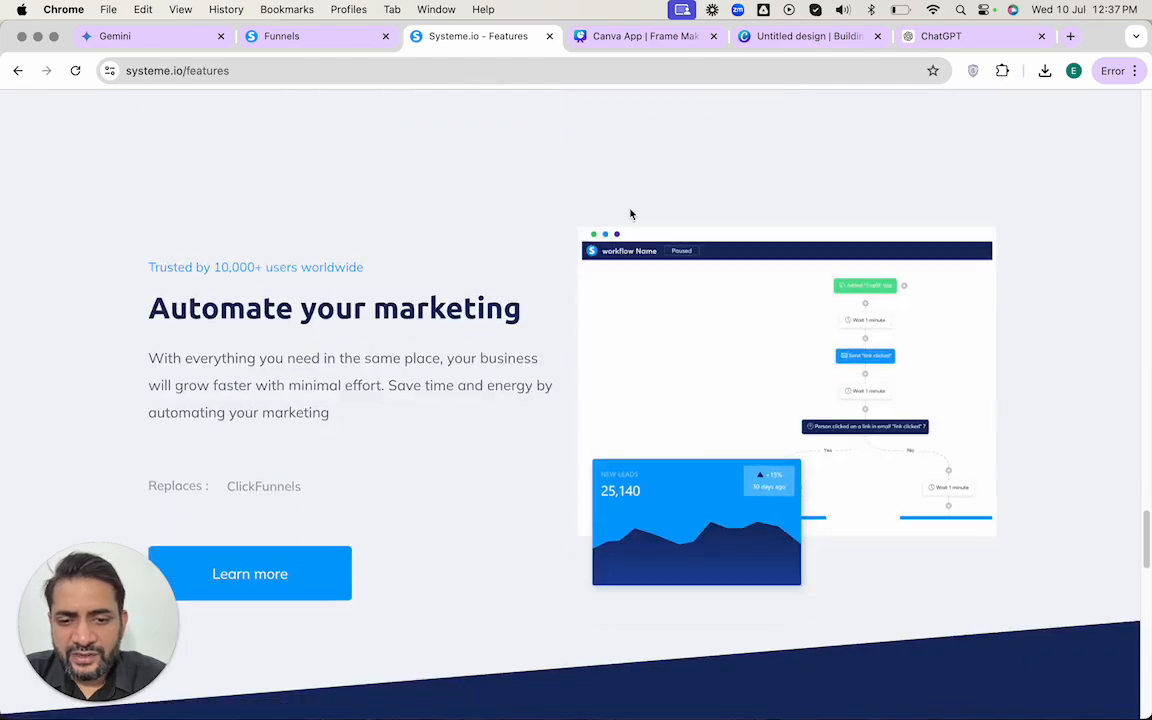
scroll(630, 214, "down", 10)
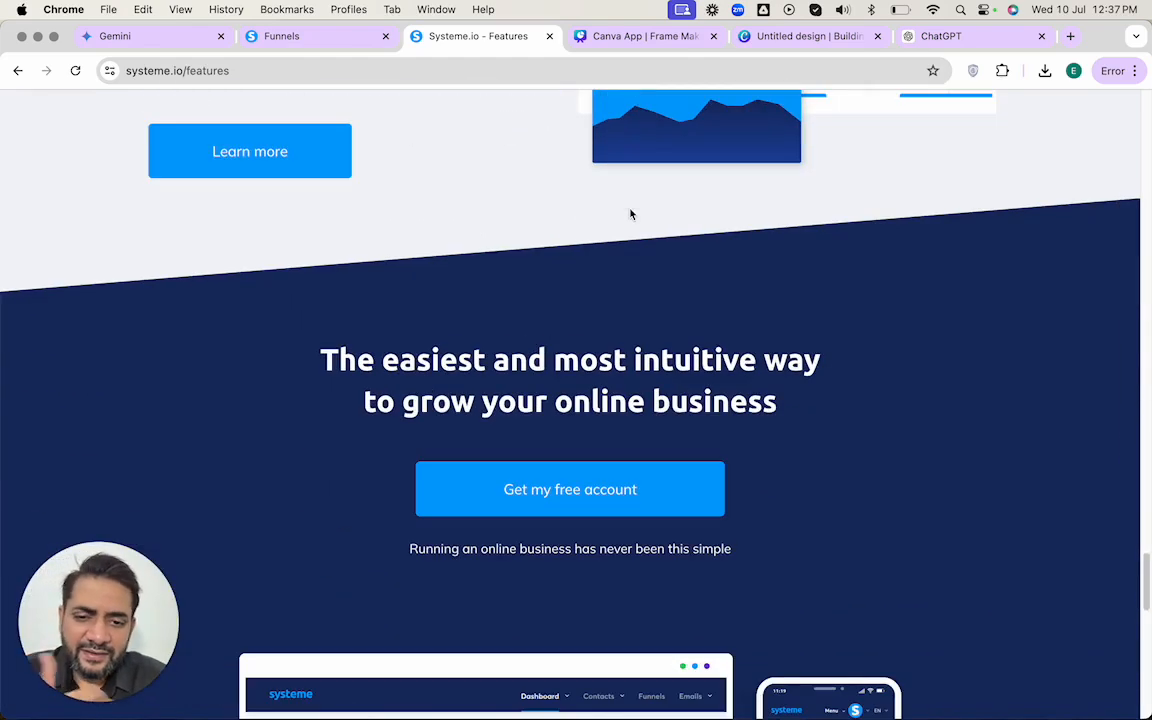
scroll(630, 214, "down", 20)
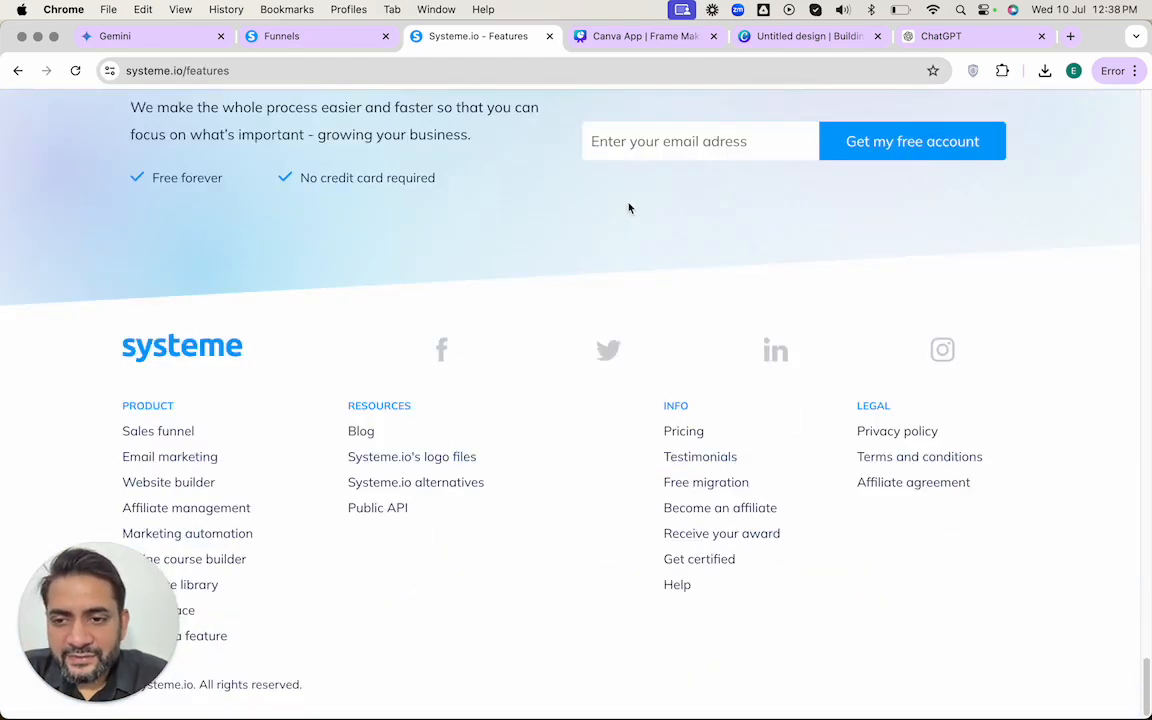
scroll(757, 443, "up", 20)
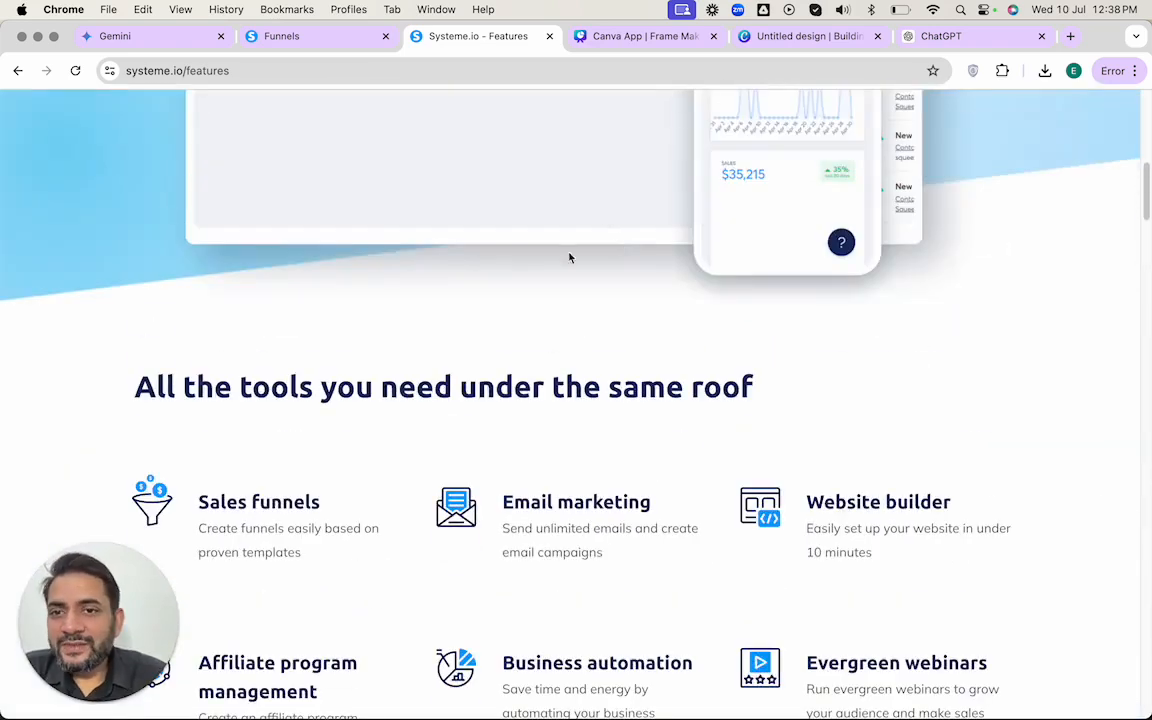
- Switch to the Funnels dashboard and dismiss the Create funnel form that is already open
left_click(341, 38)
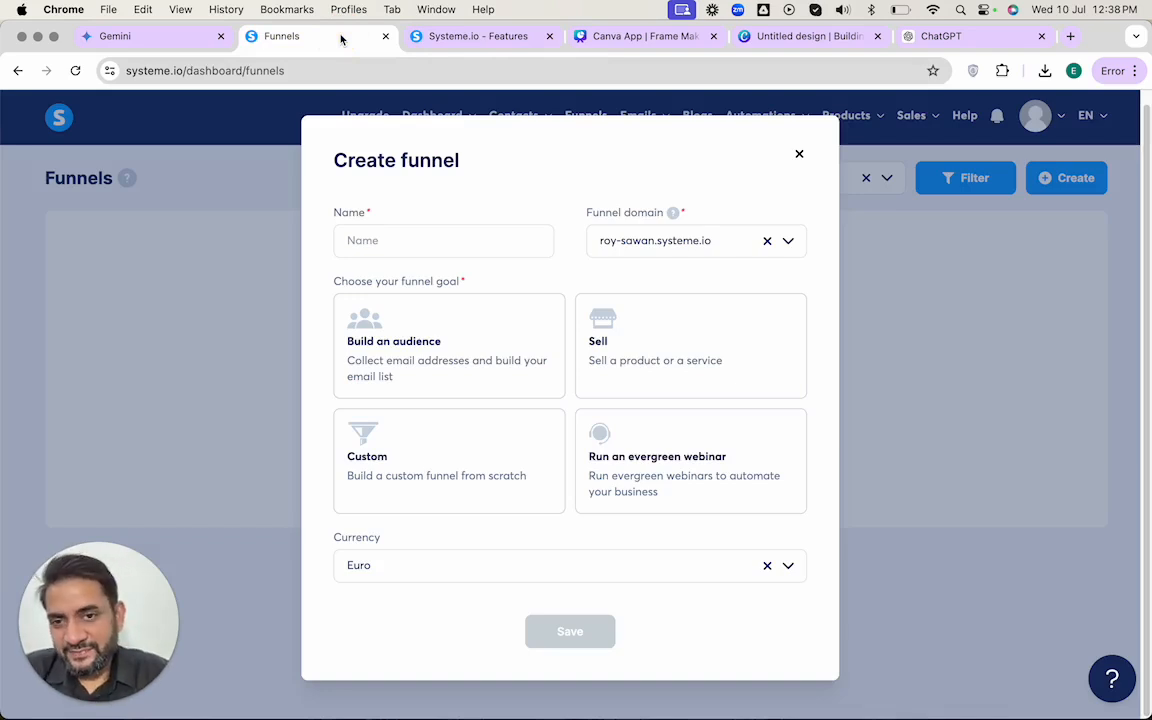
left_click(799, 157)
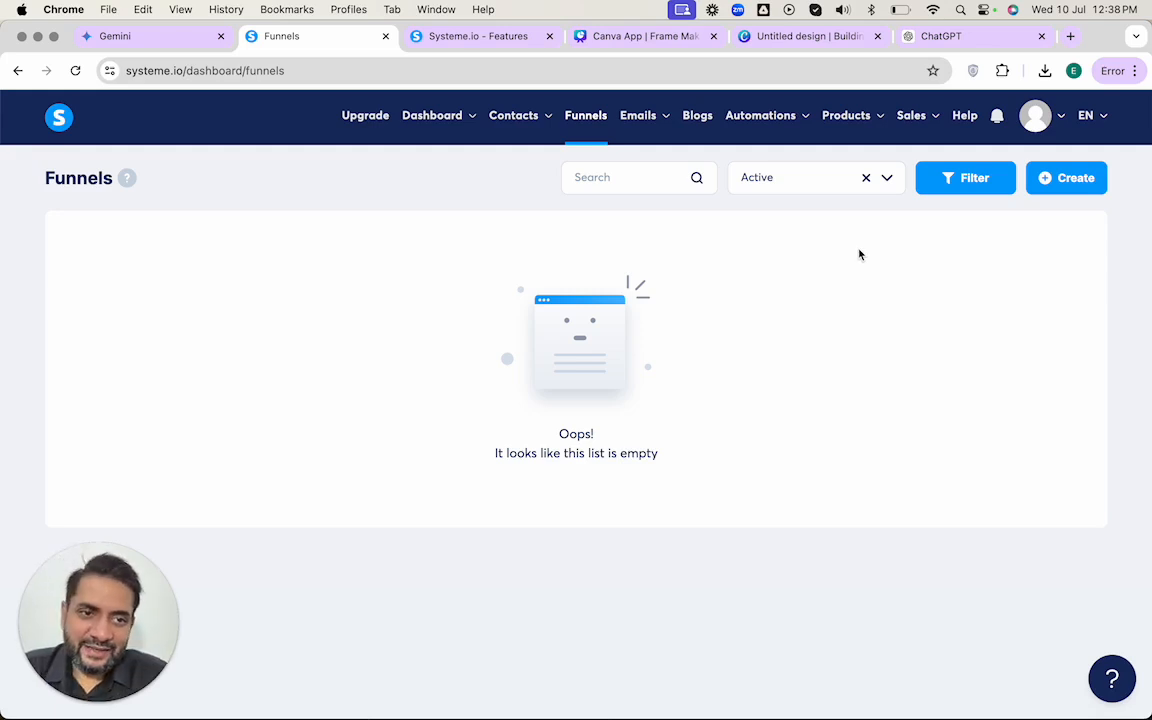
left_click(591, 118)
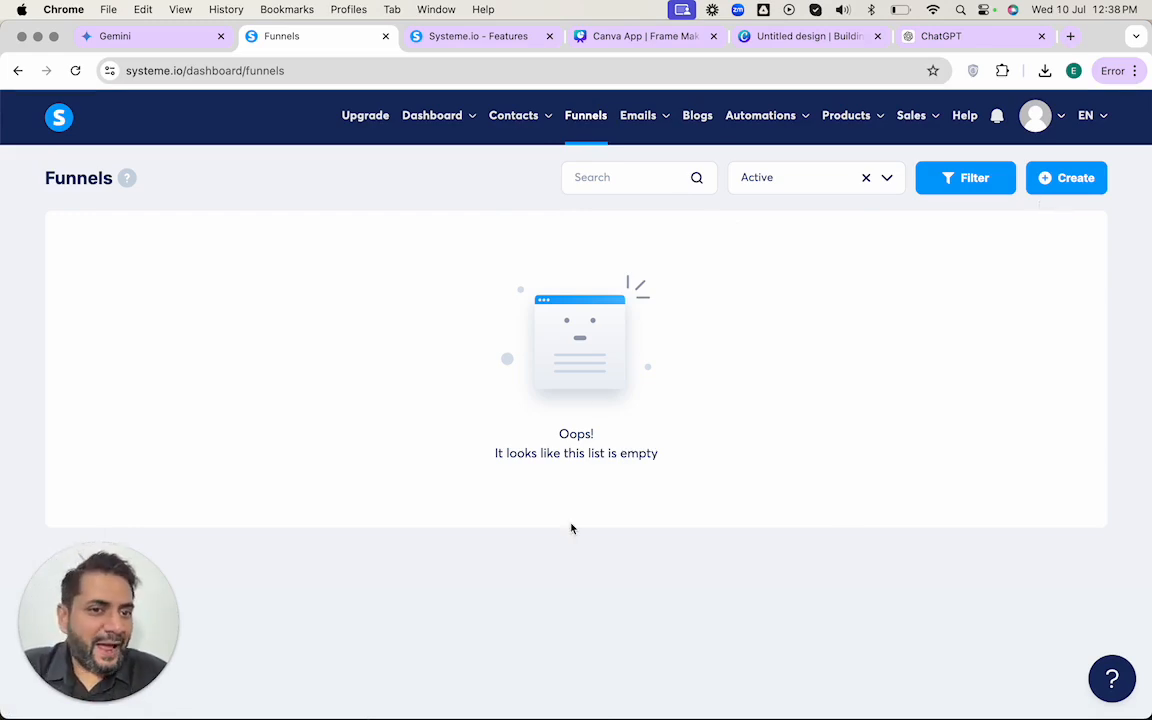
- Start a new funnel named My First Funnel on the account's systeme.io subdomain, with Sell as its goal
left_click(1048, 177)
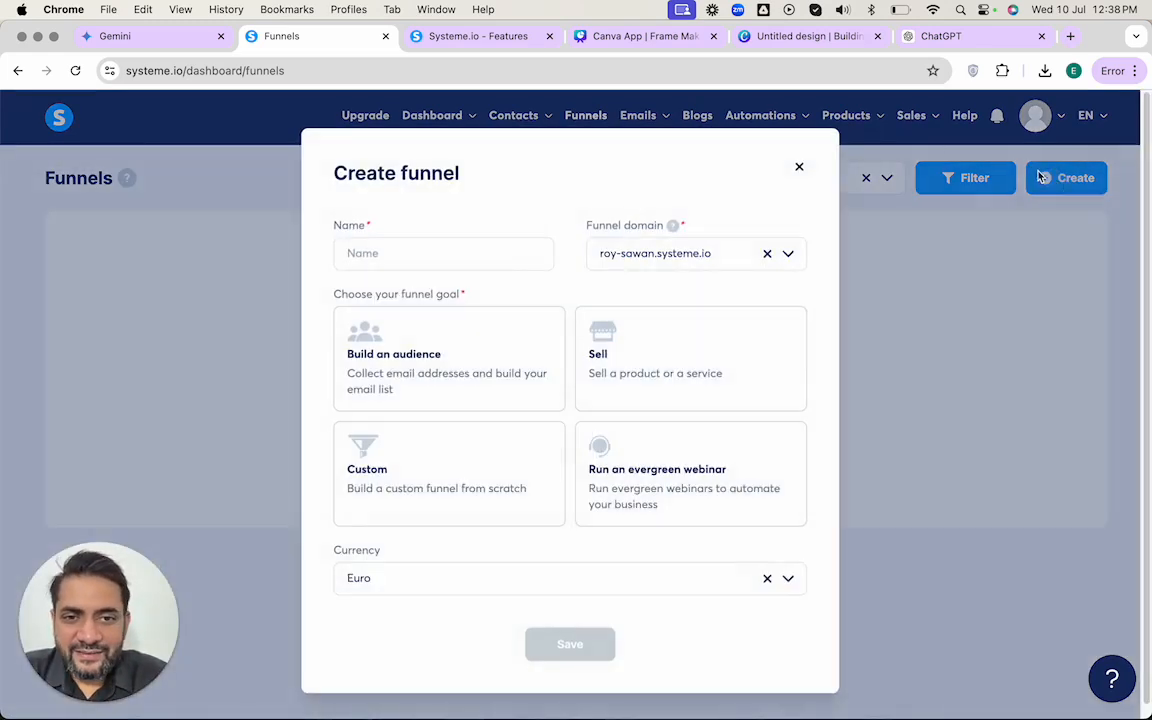
left_click(447, 255)
type("My")
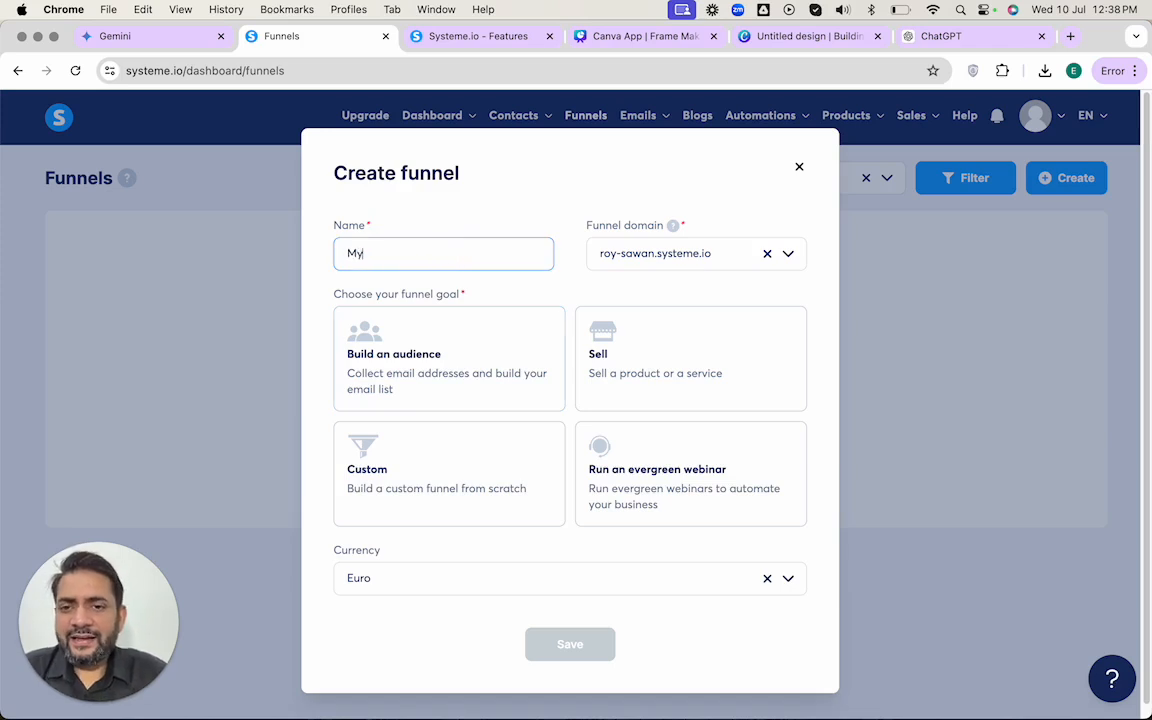
type(" First Funn")
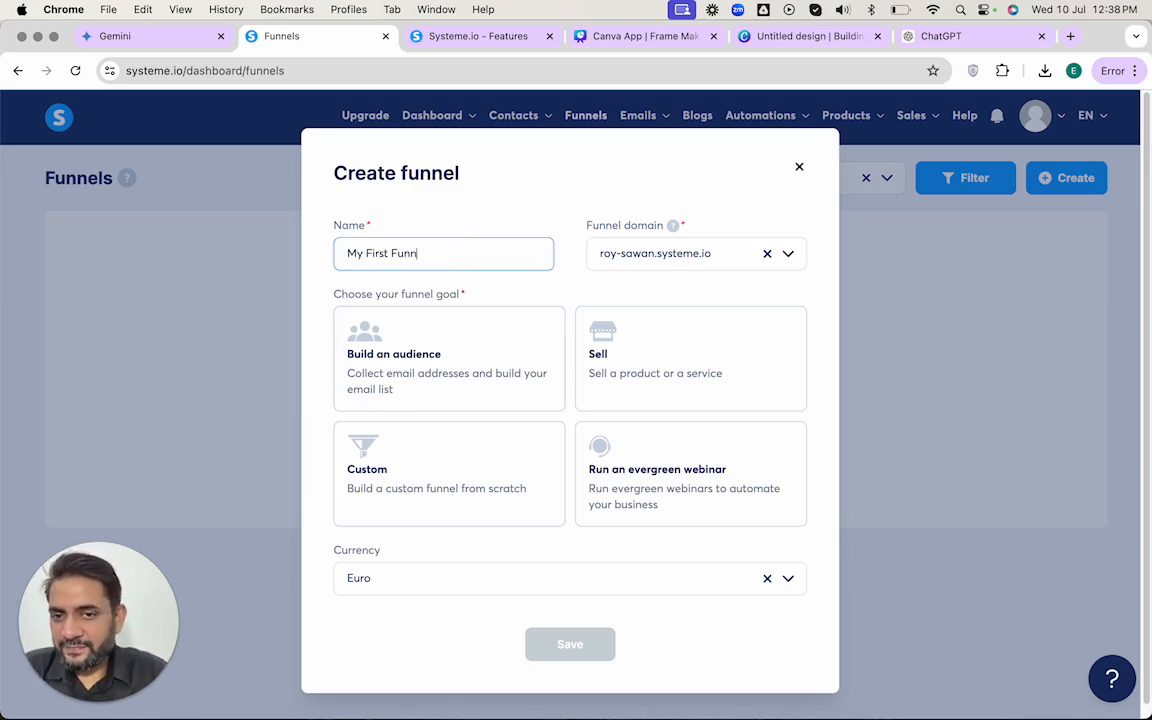
type("el")
left_click(535, 196)
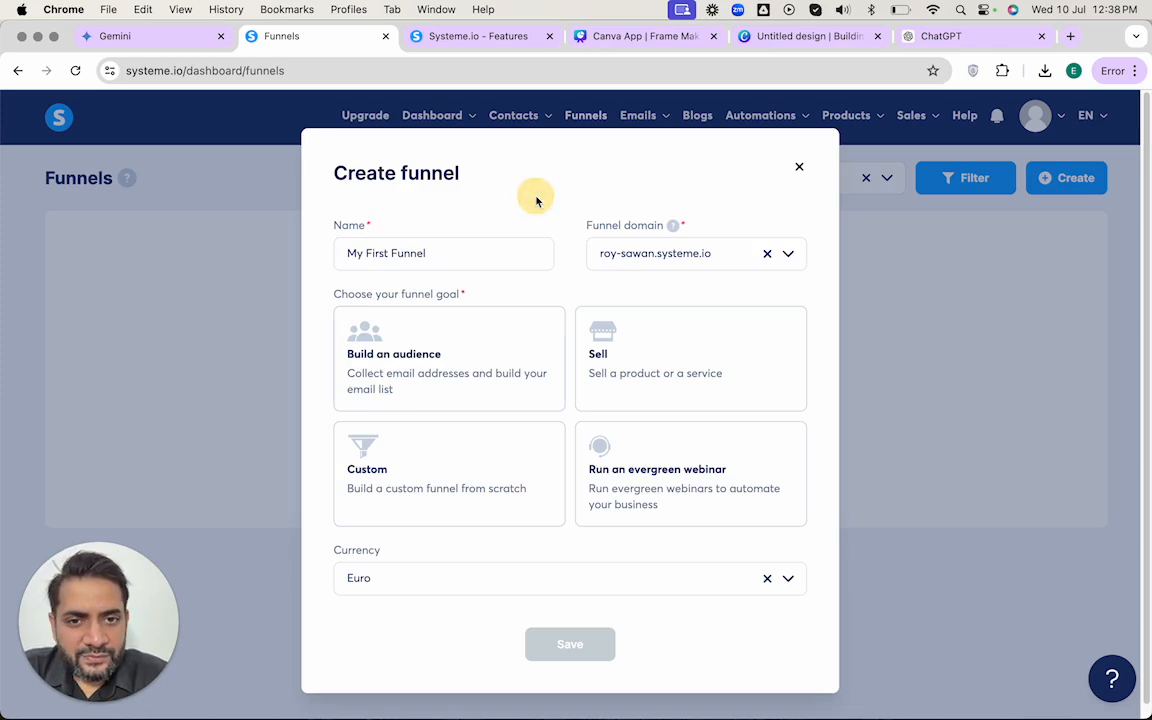
left_click(668, 258)
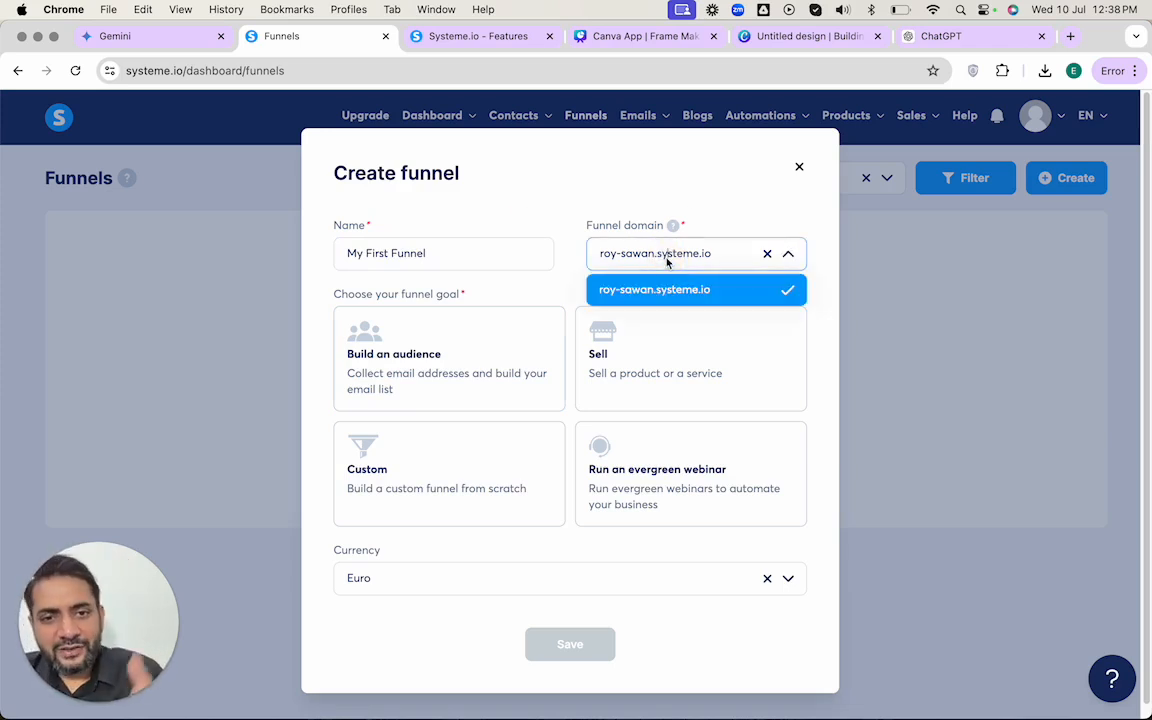
left_click(655, 294)
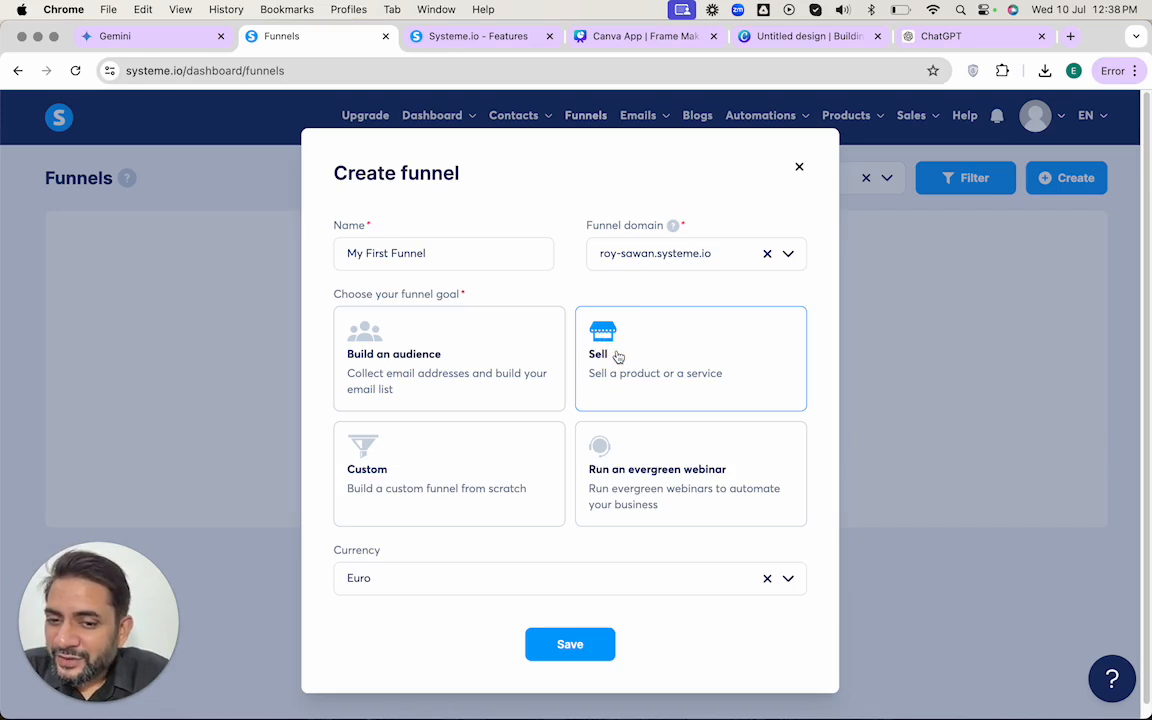
- Set the new funnel's currency to U.S. Dollar and save the funnel
left_click(558, 578)
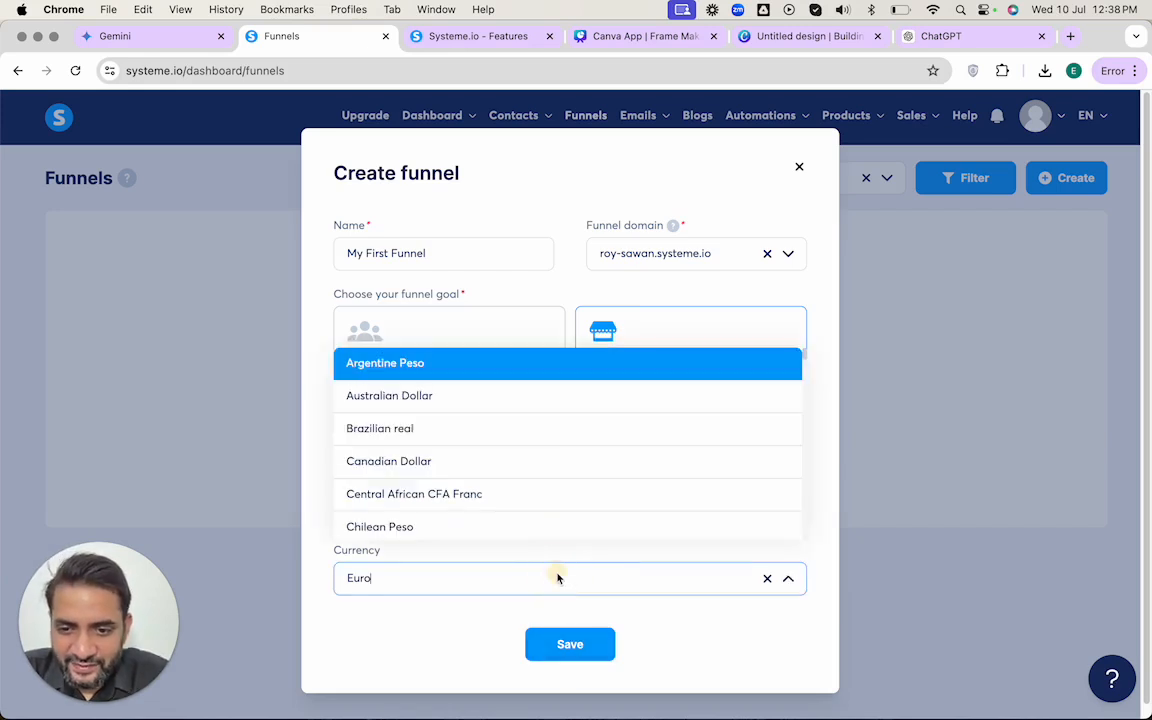
type("u")
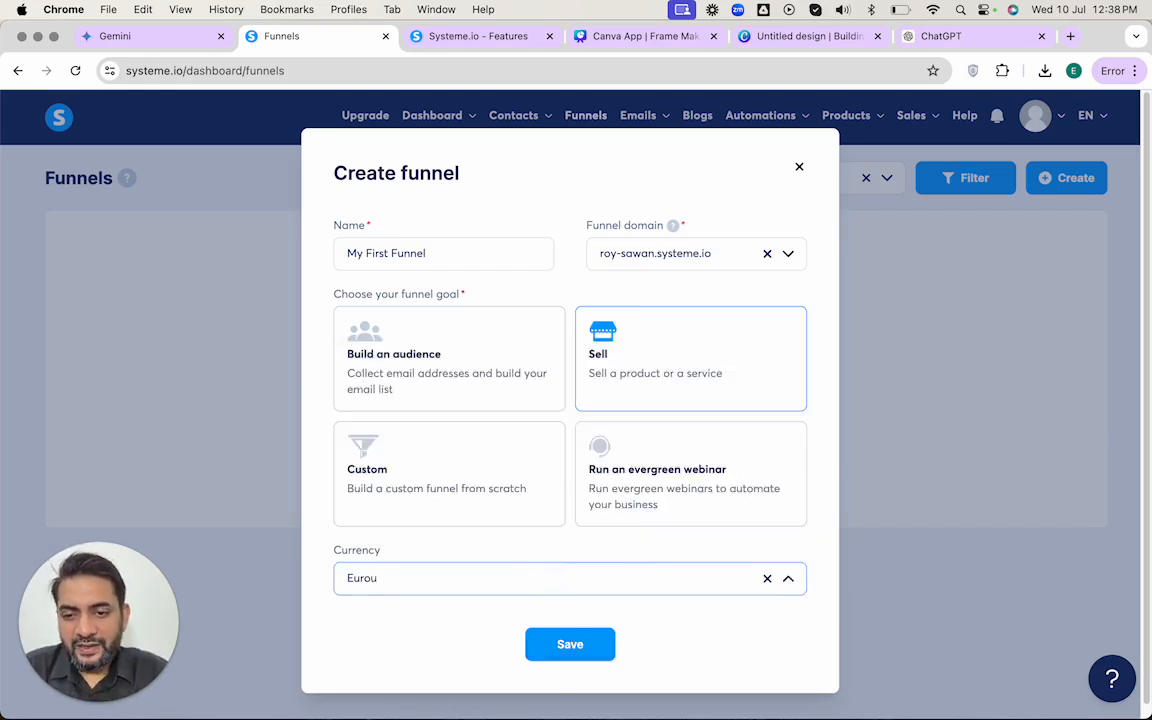
key("BackSpace")
key("BackSpace")
key("BackSpace")
key("BackSpace")
key("BackSpace")
type("usd")
key("BackSpace")
key("BackSpace")
key("BackSpace")
type("doll")
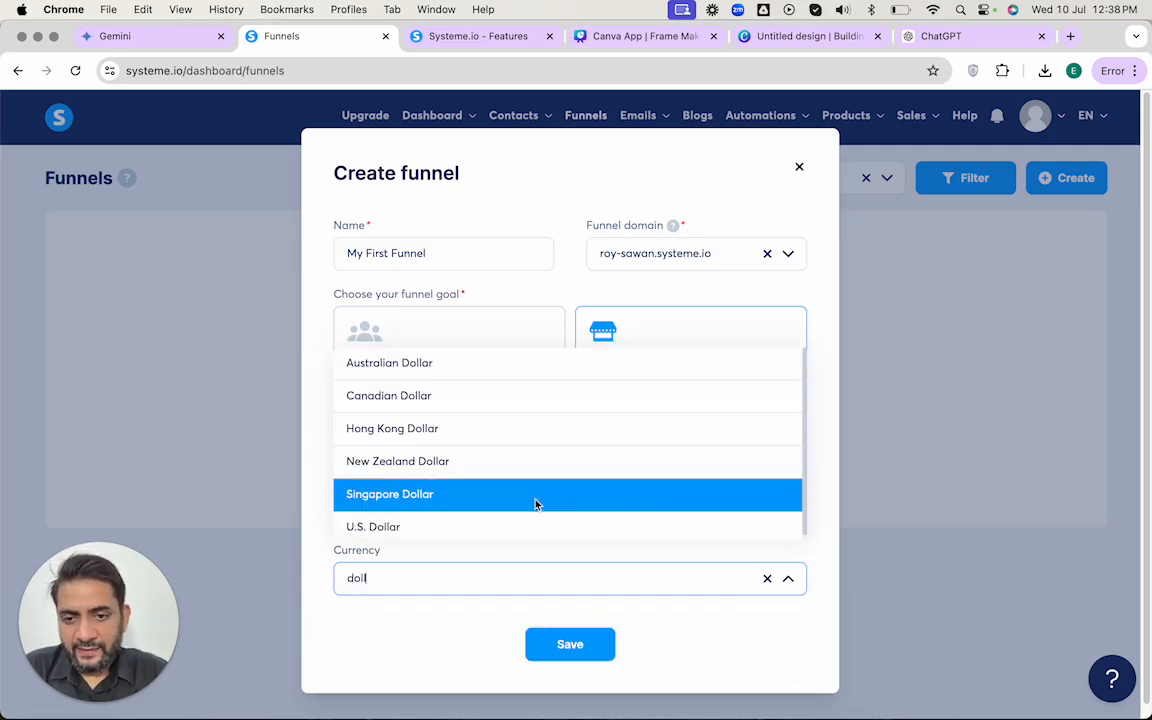
left_click(532, 527)
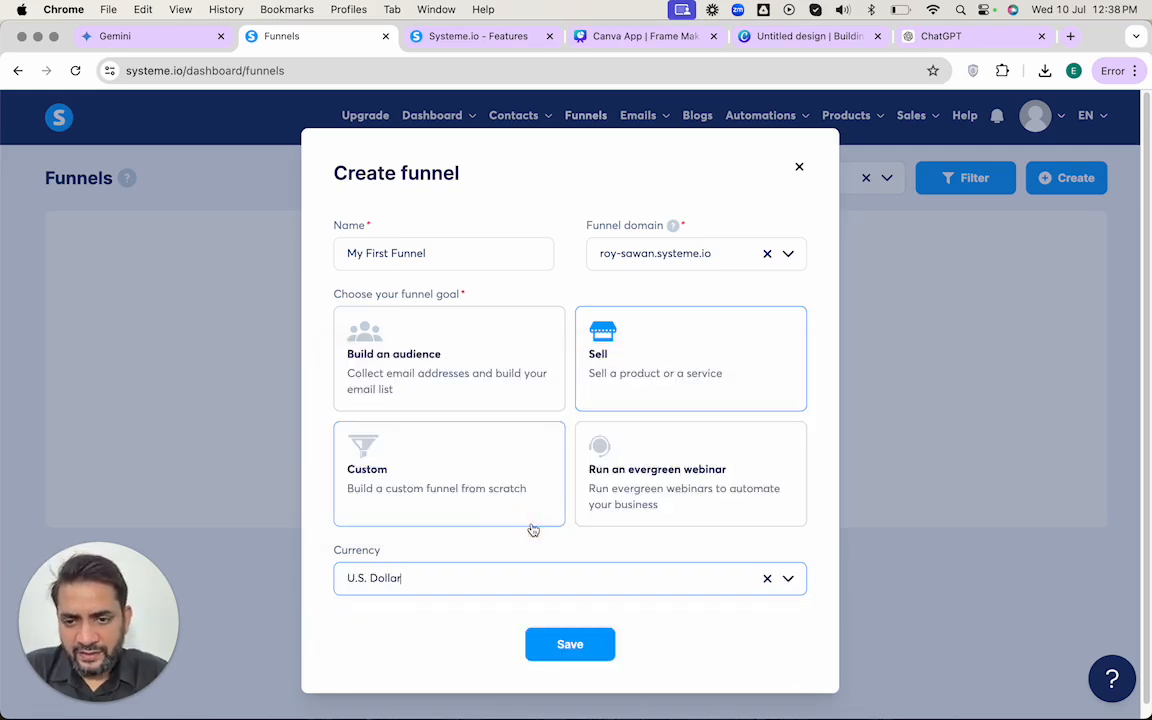
left_click(557, 650)
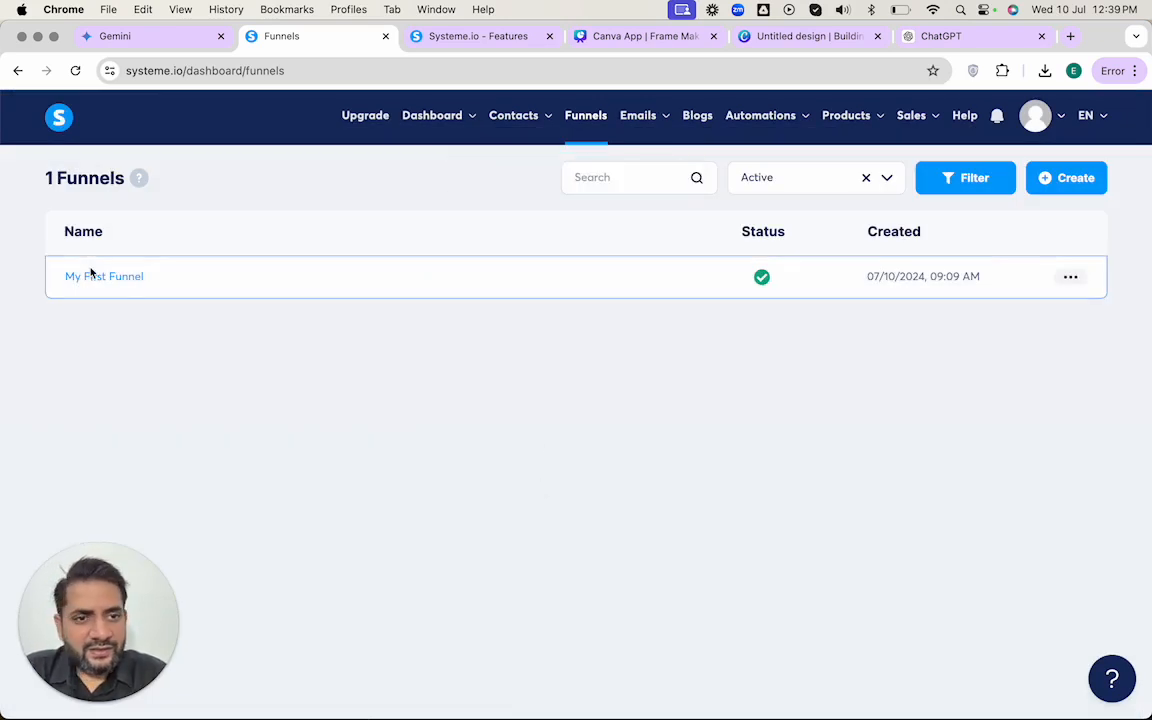
- View the public page of My First Funnel, and return to the funnels list
left_click(1070, 278)
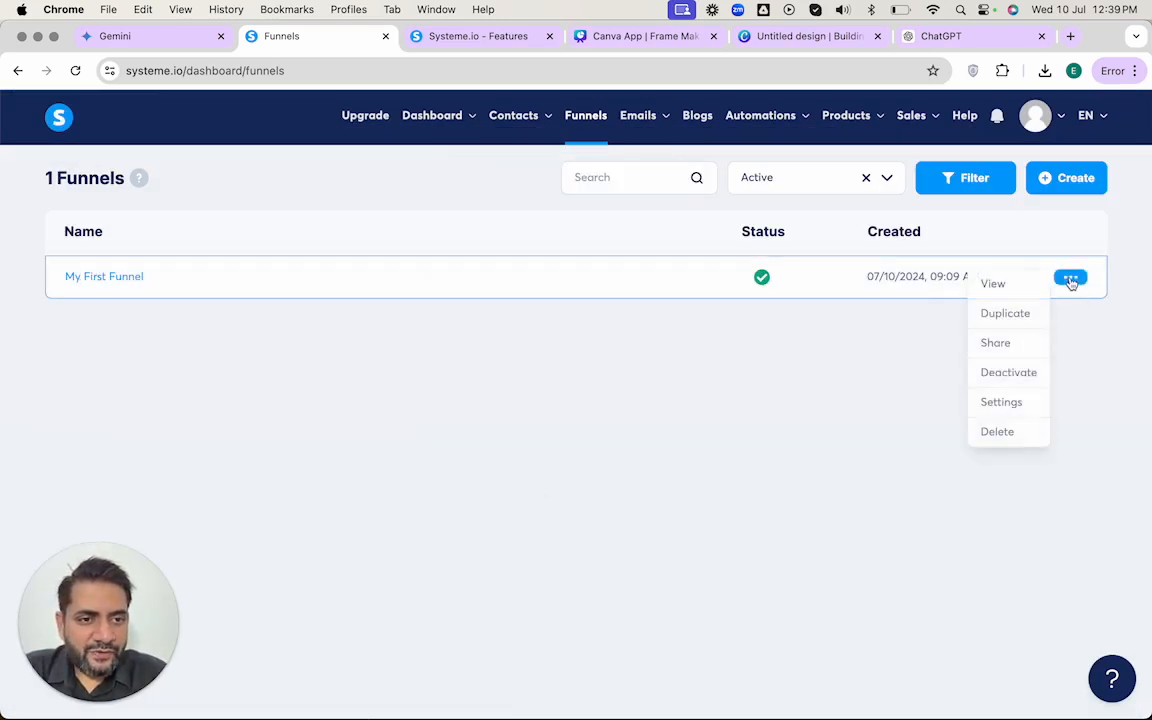
left_click(994, 285)
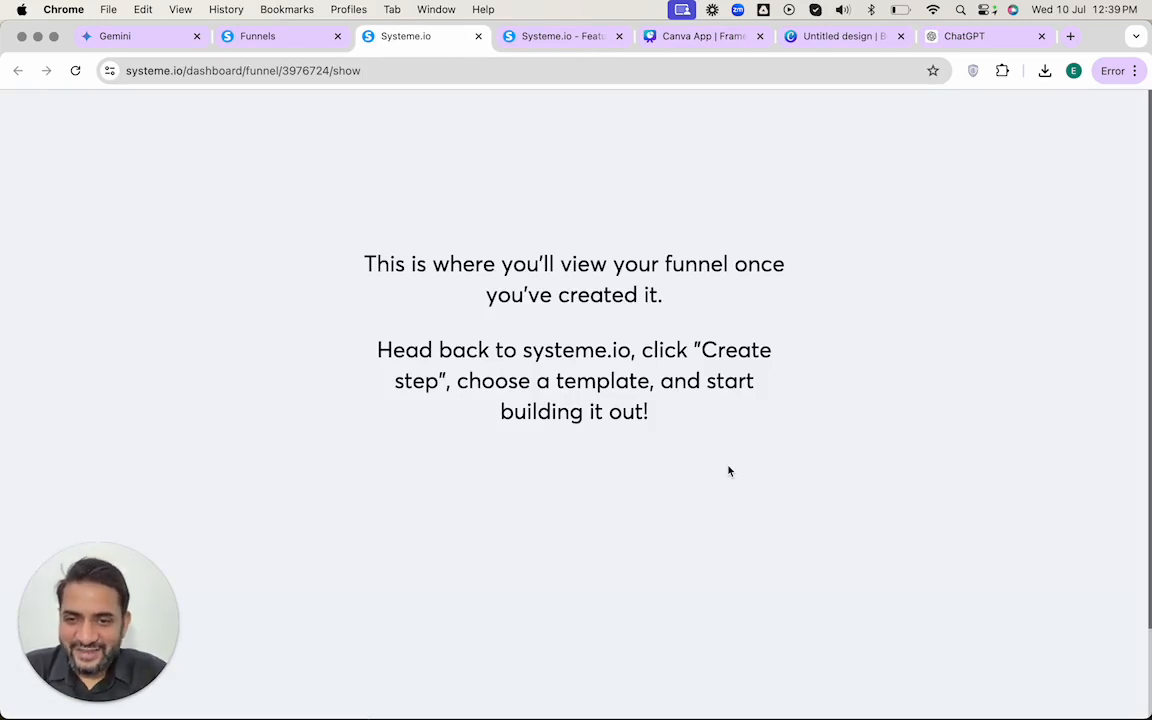
left_click(280, 36)
- Open My First Funnel and look through its Order Form, Thank You Page and Inactive Page
left_click(115, 277)
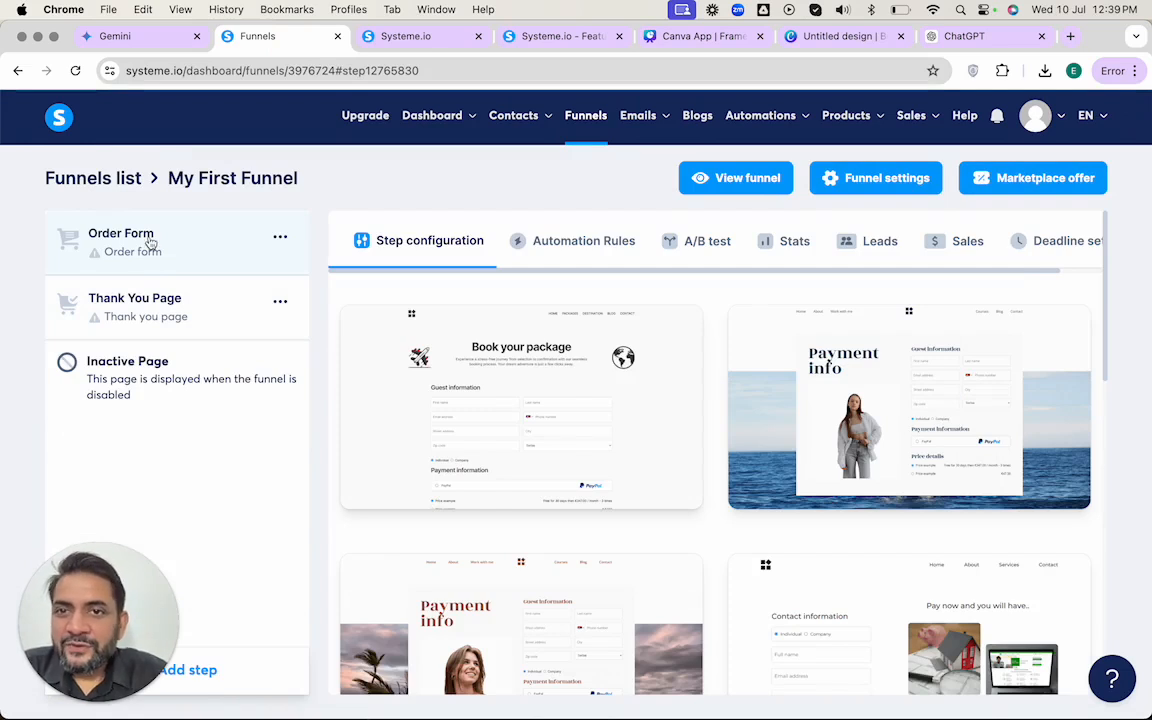
left_click(147, 303)
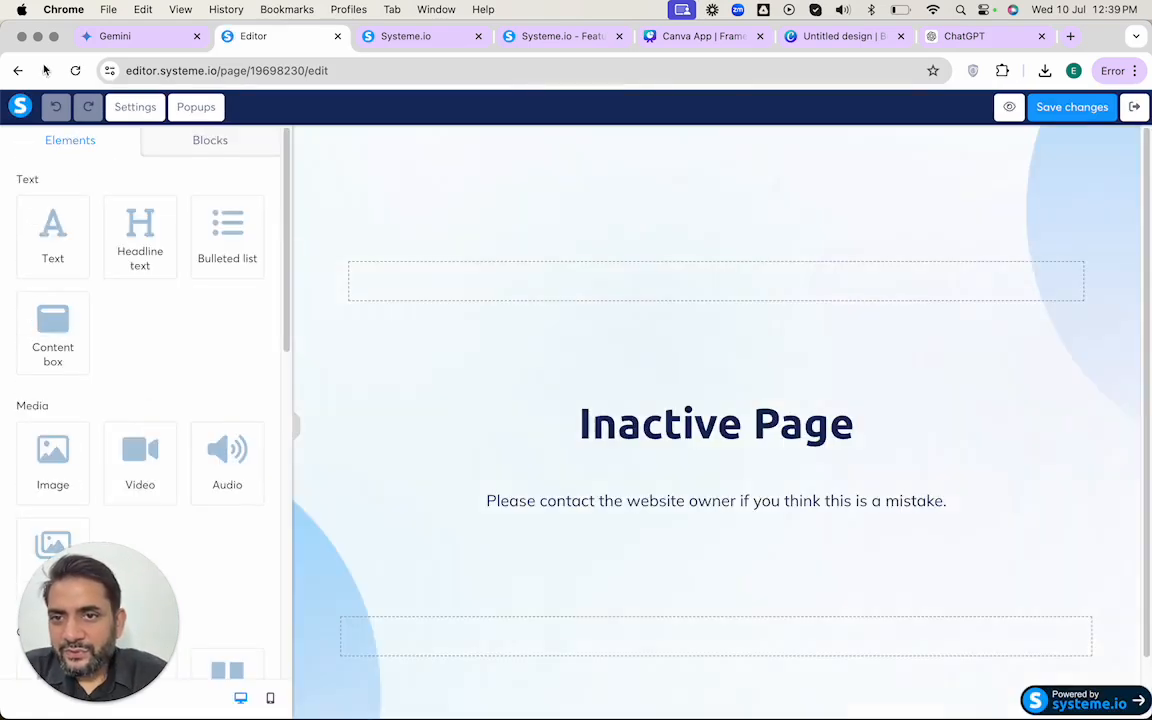
left_click(18, 70)
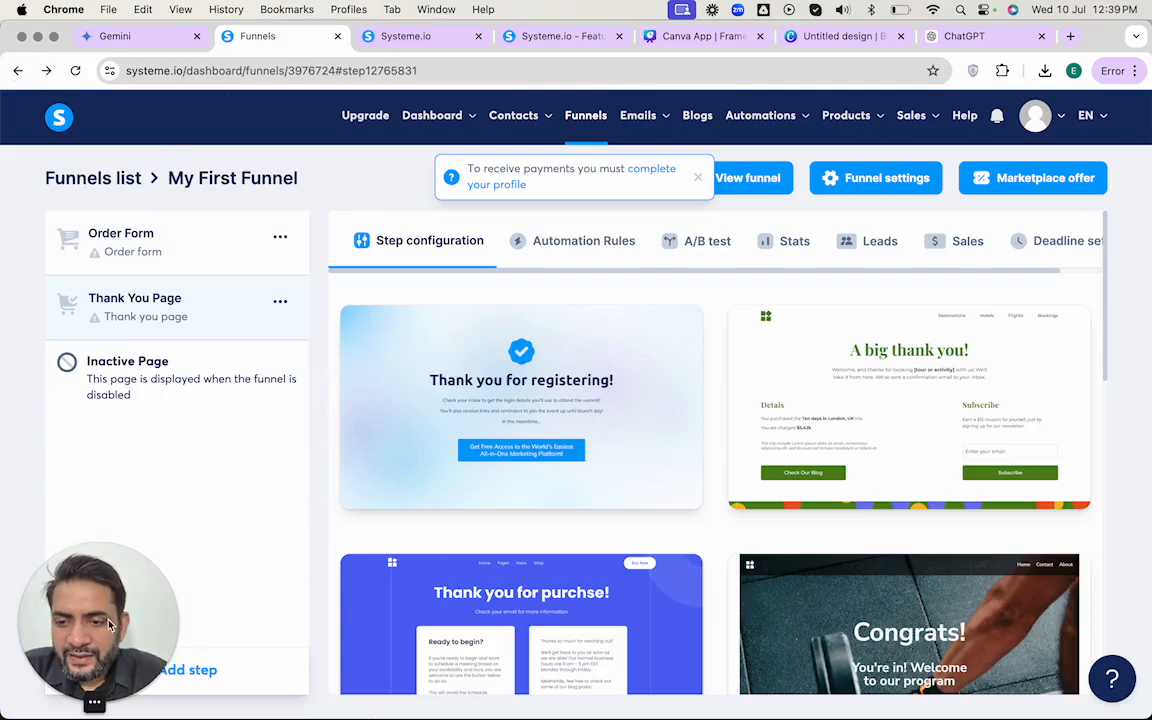
- Add a funnel step named Landing Page of type Sales page and move it ahead of the Order Form step
left_click(186, 672)
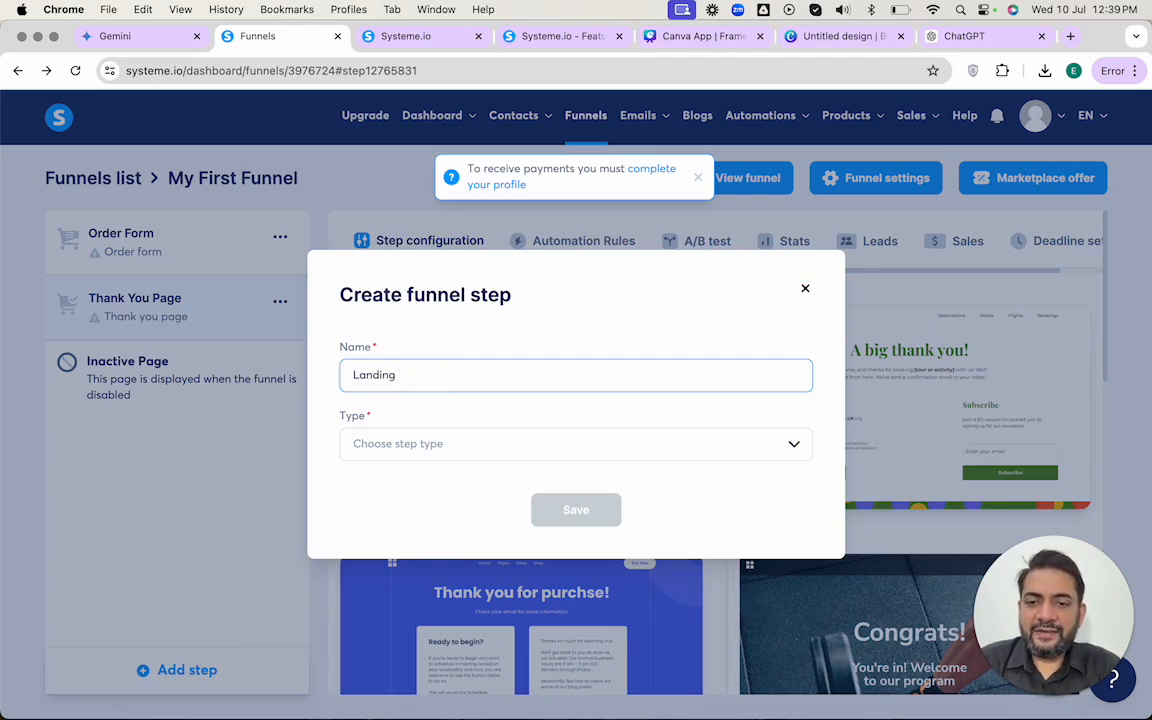
left_click(422, 446)
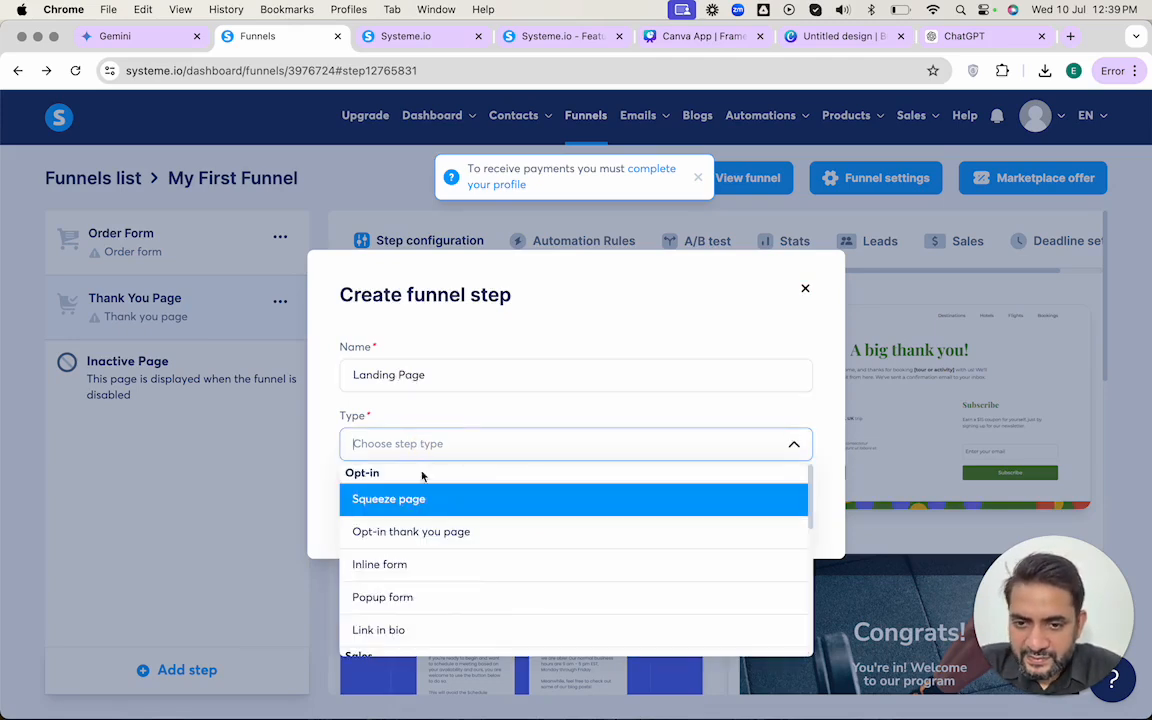
scroll(422, 558, "down", 4)
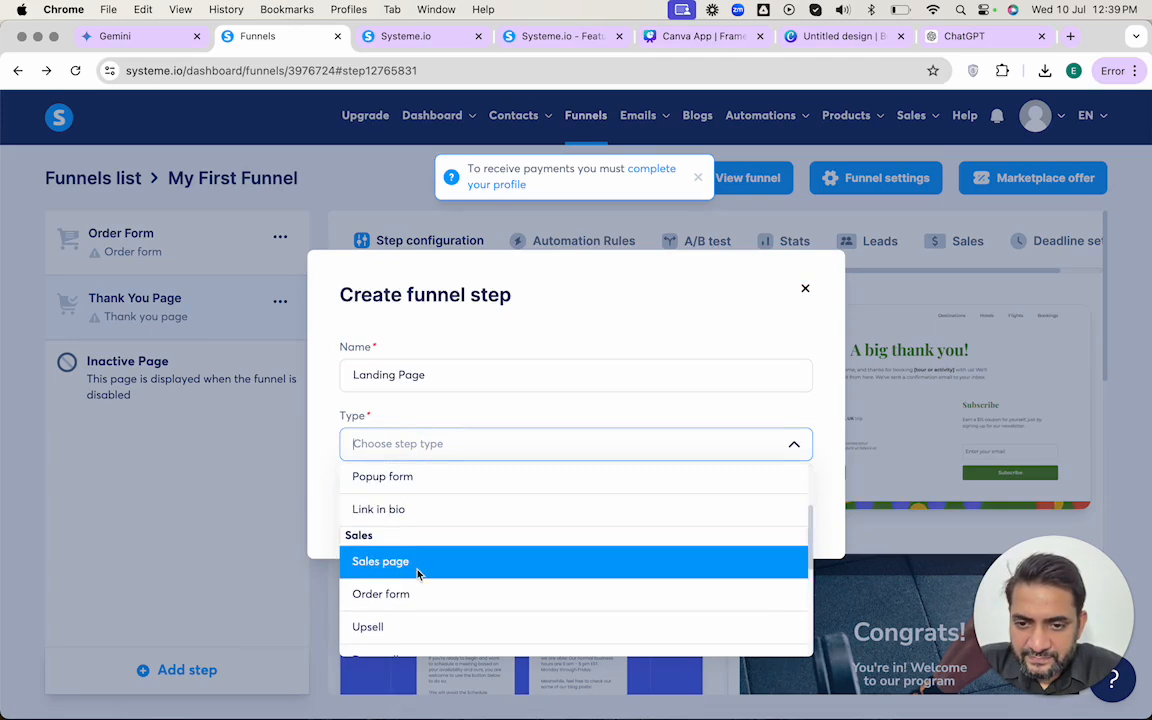
left_click(419, 562)
left_click(580, 515)
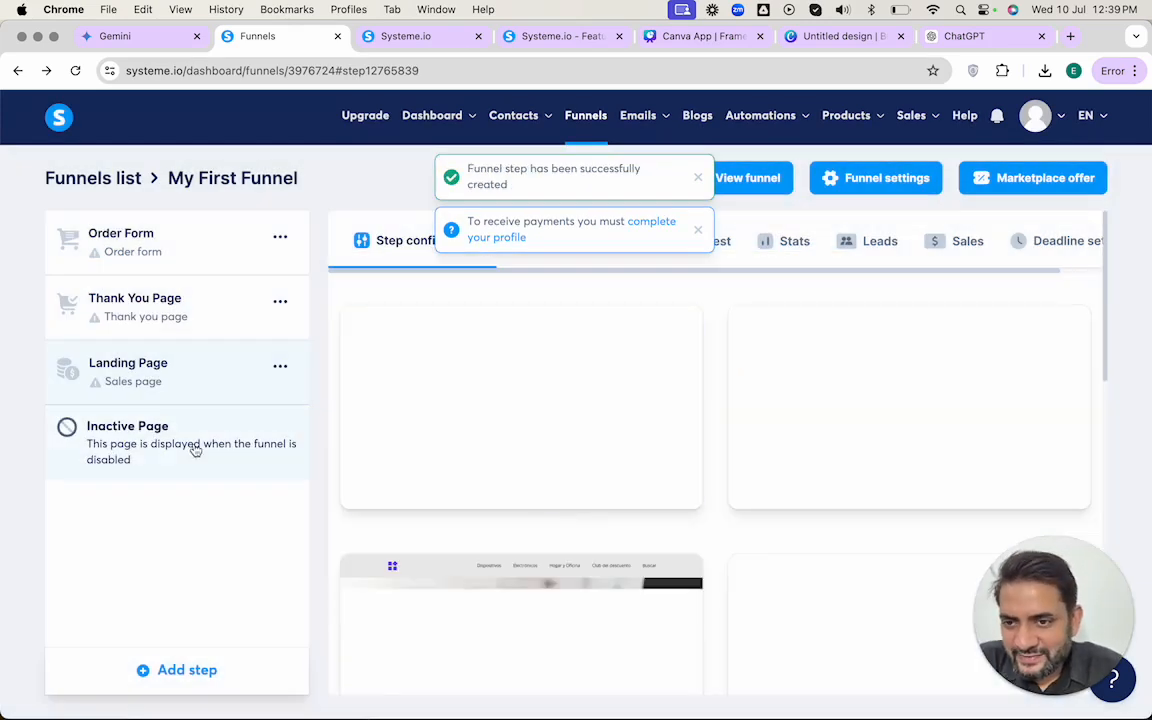
left_click_drag(158, 373, 162, 243)
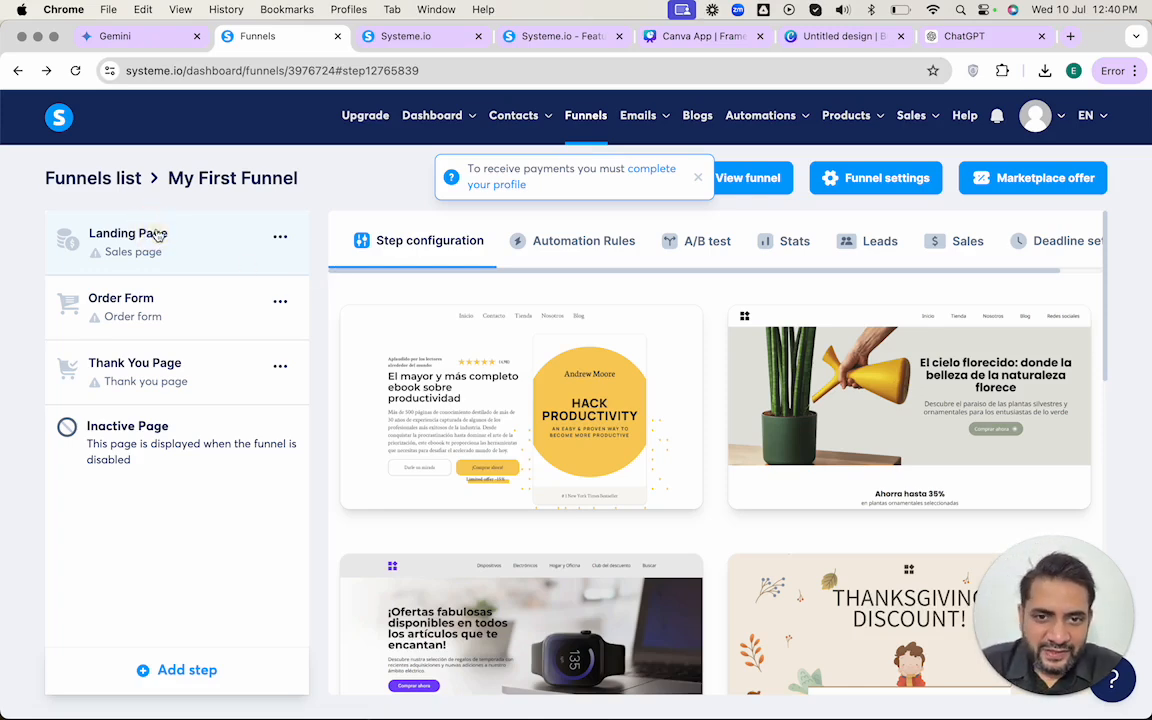
- Browse the sales page templates for the Landing Page step, showing 15 templates per page
mouse_move(416, 420)
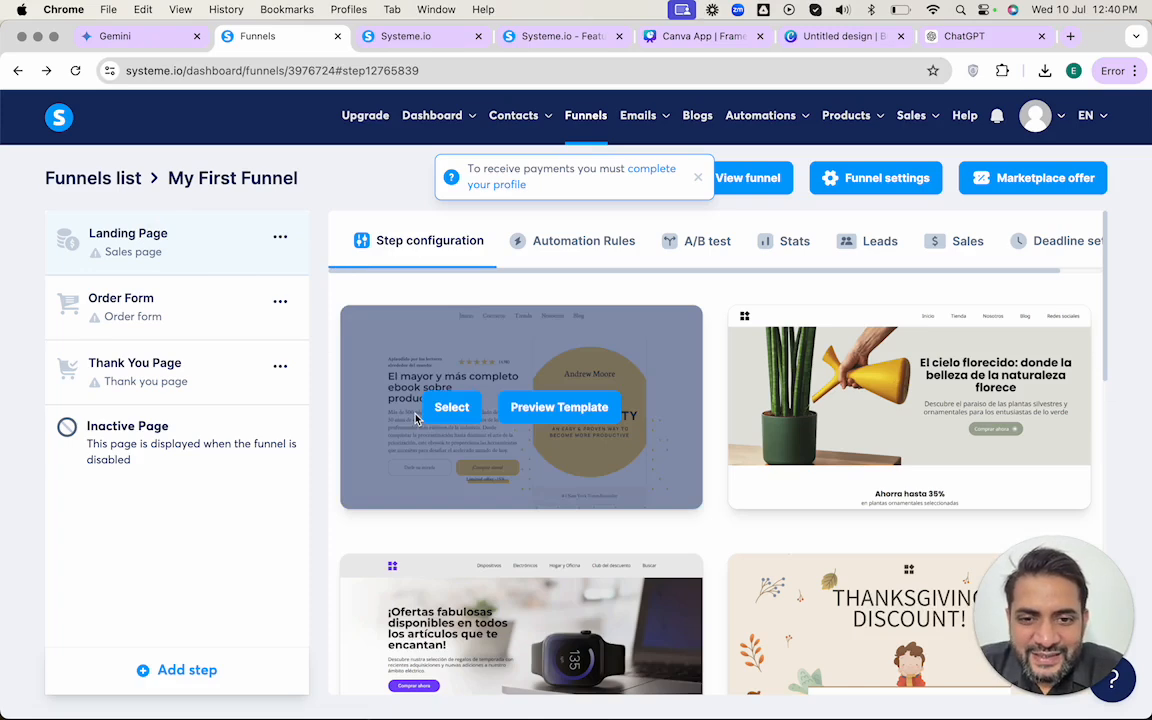
scroll(663, 522, "down", 5)
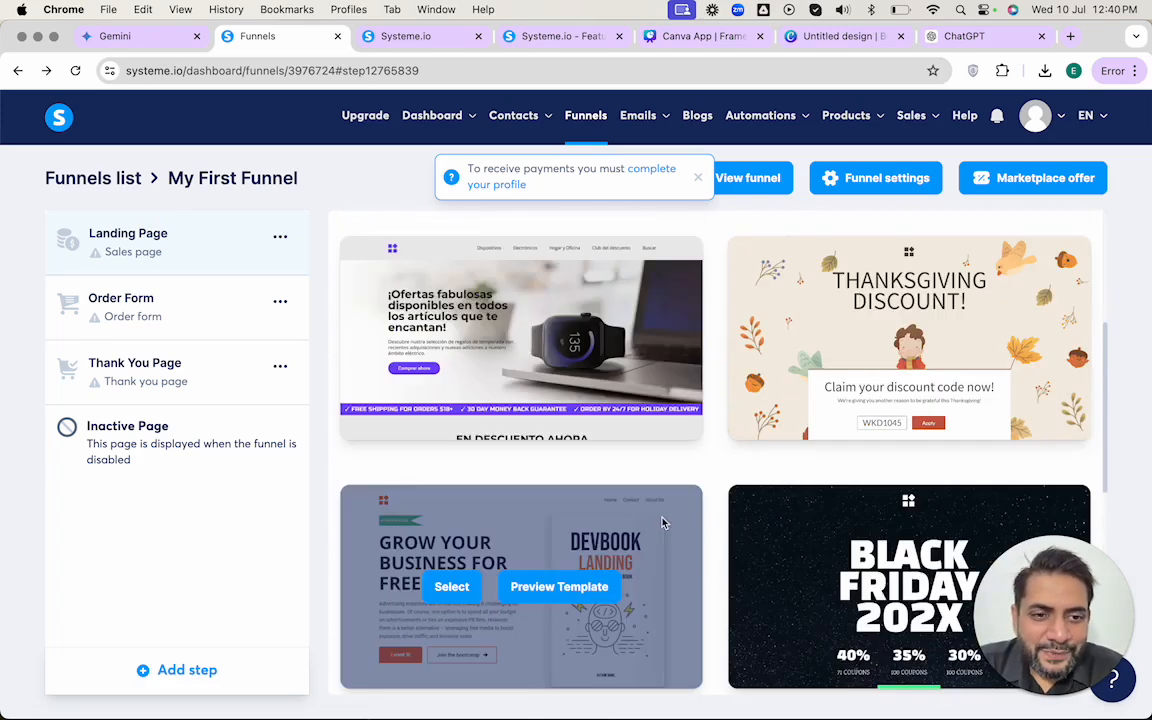
scroll(663, 522, "down", 4)
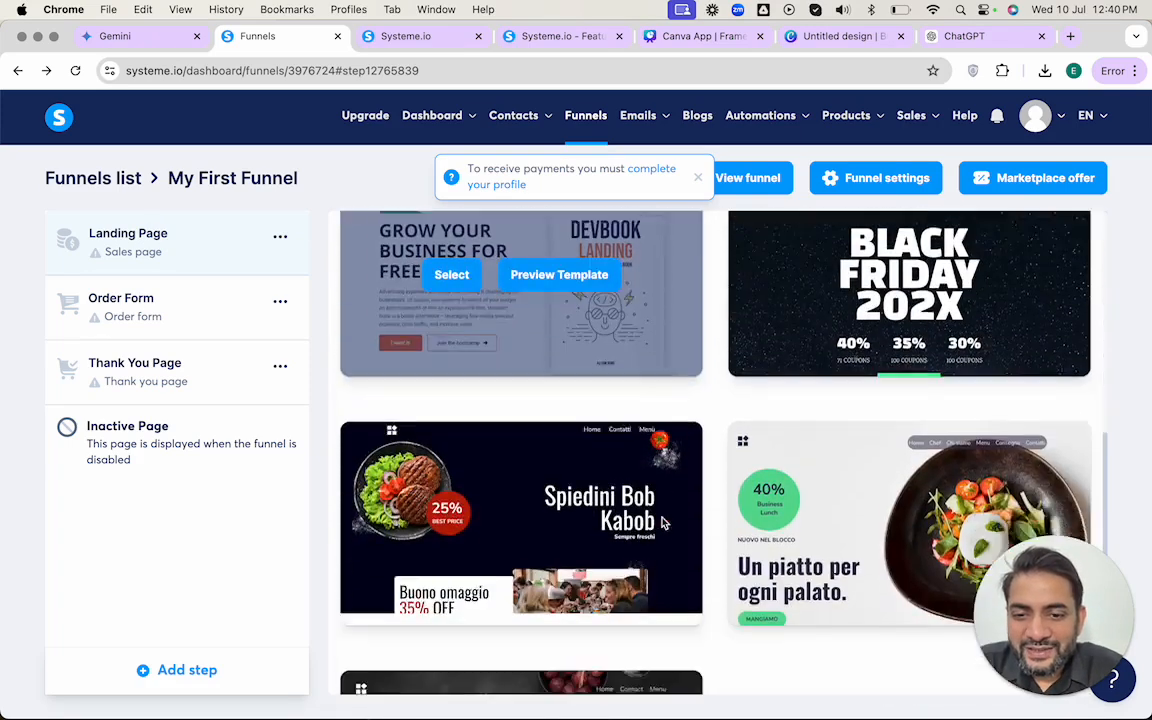
scroll(663, 522, "down", 3)
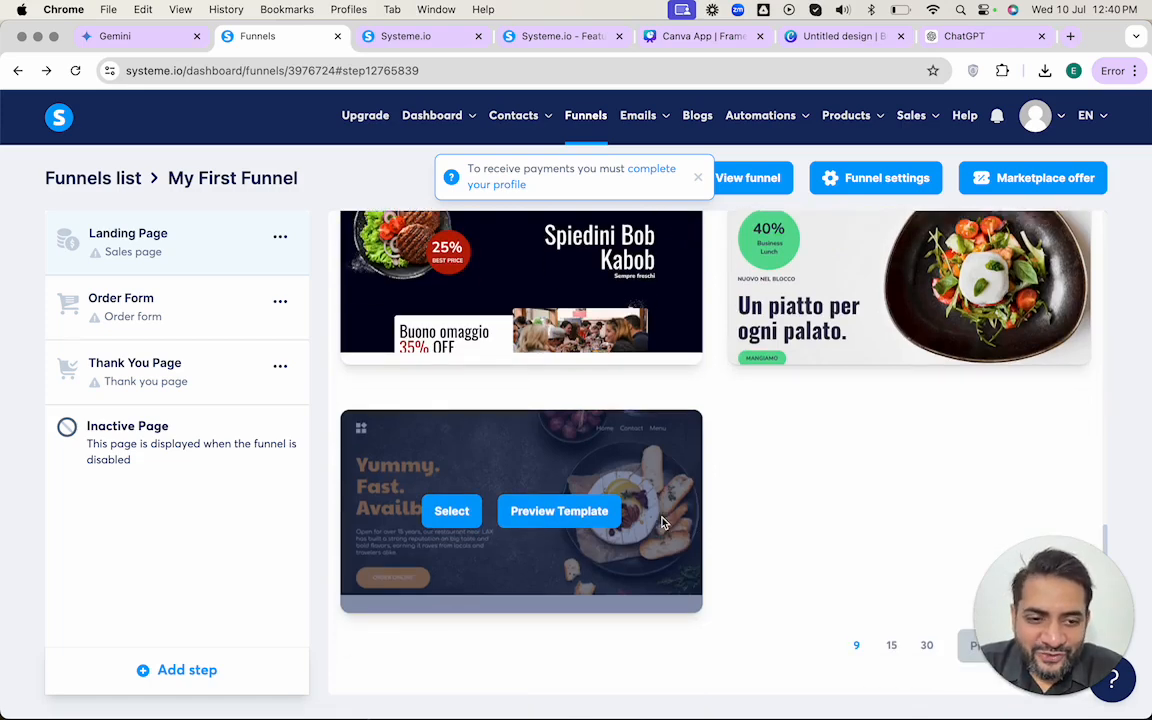
left_click(891, 645)
scroll(876, 630, "down", 3)
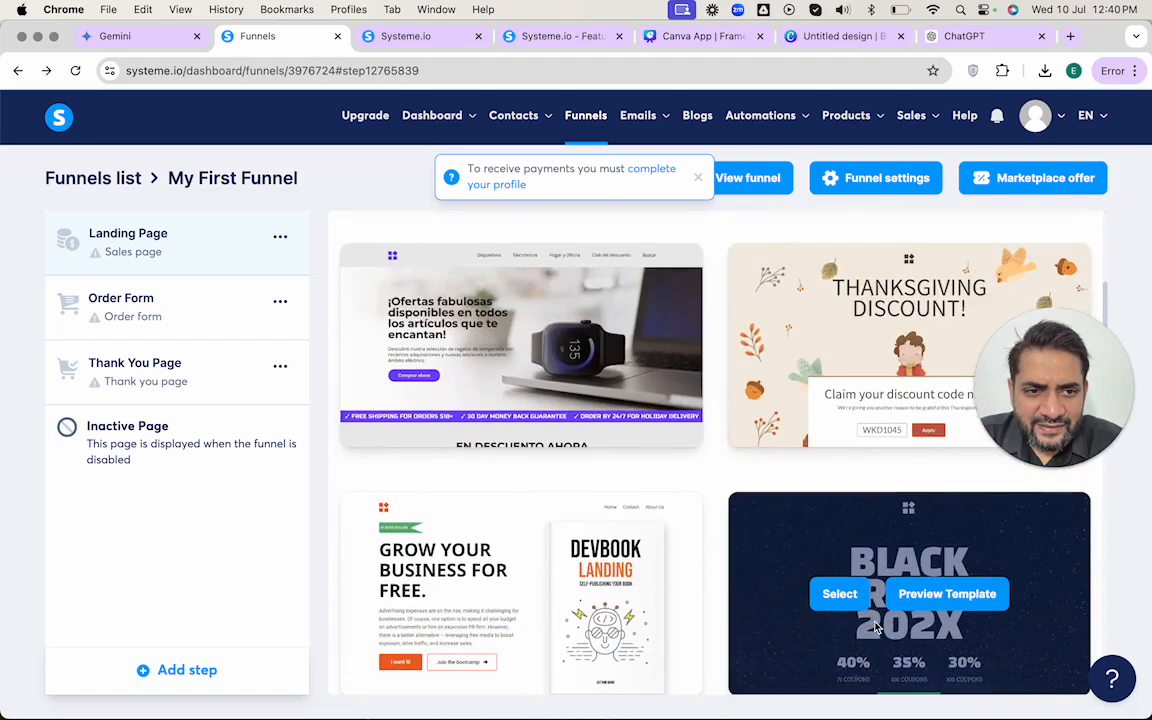
scroll(876, 627, "down", 5)
scroll(874, 625, "up", 6)
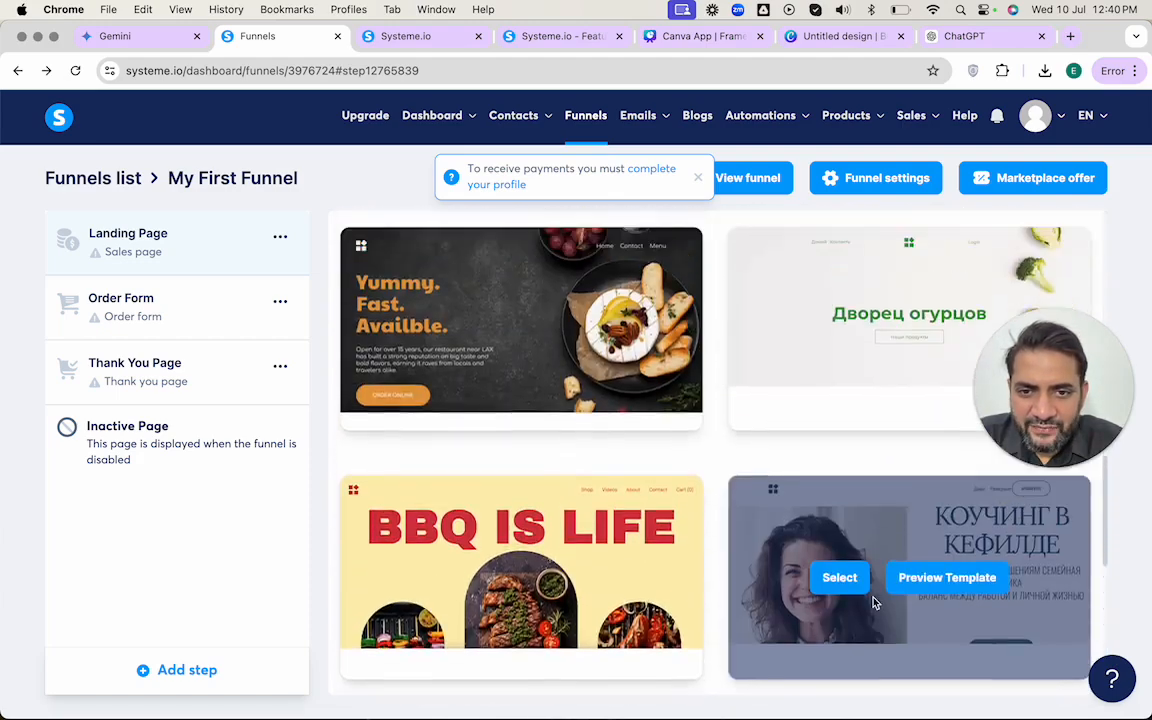
scroll(872, 601, "up", 4)
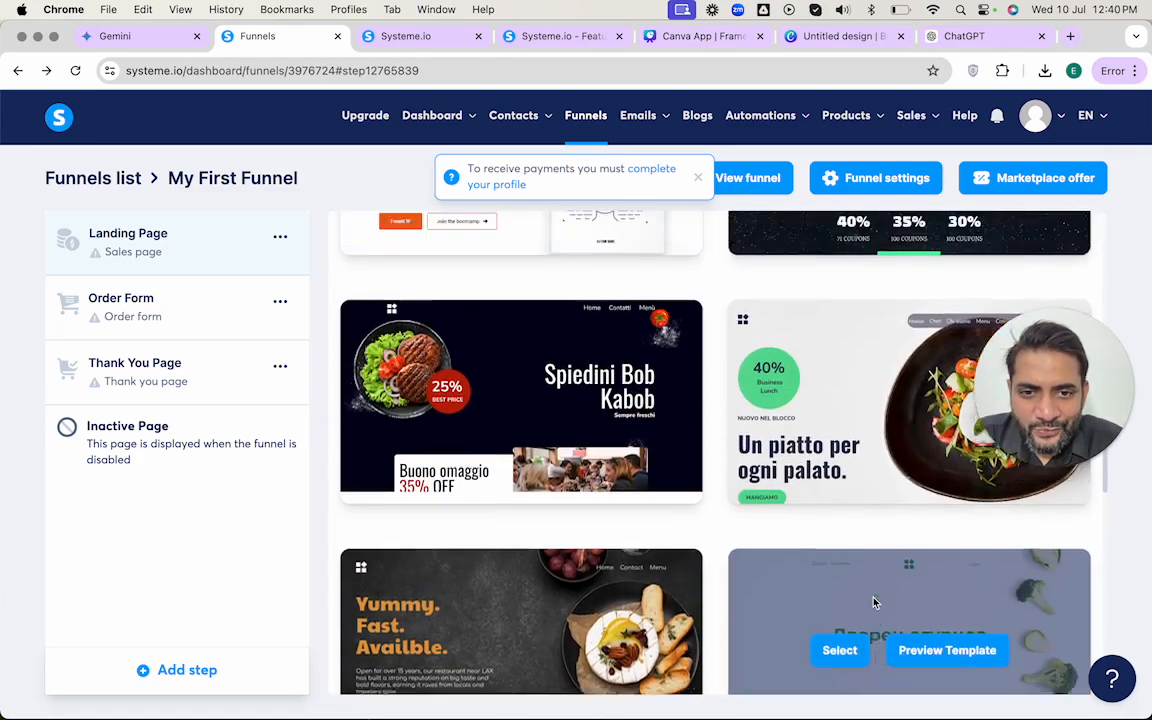
scroll(873, 601, "up", 5)
scroll(873, 601, "down", 7)
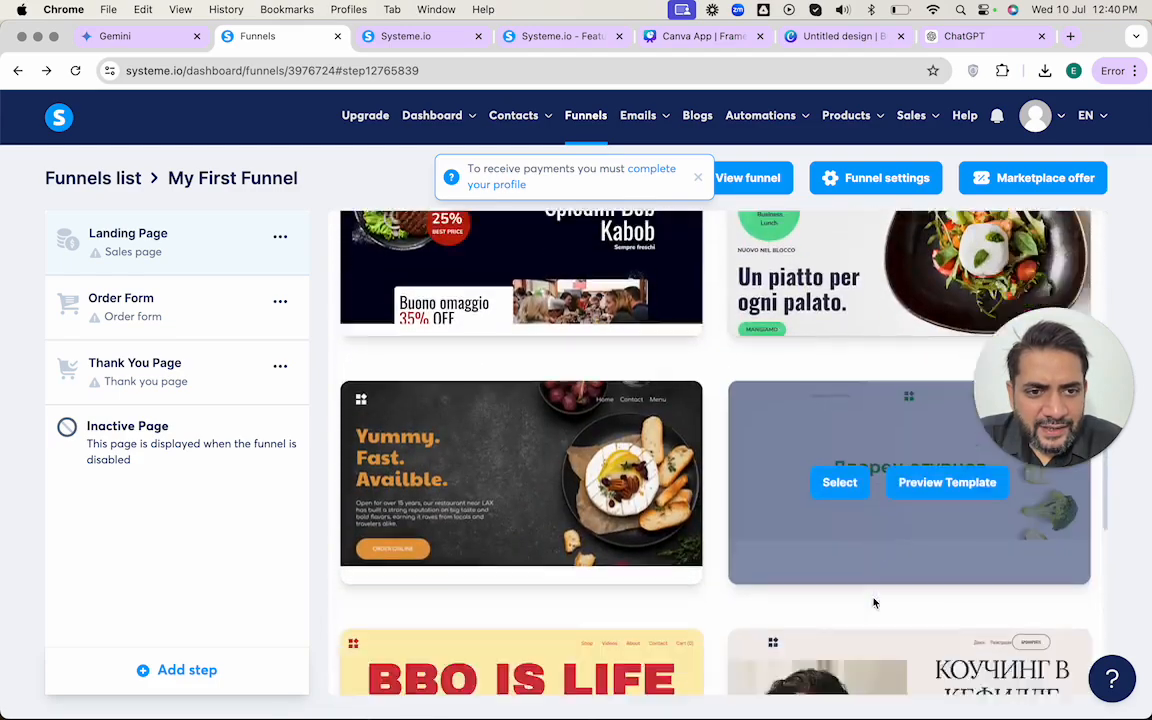
- Show 30 sales page templates per page and look through them down to the end of the list
scroll(874, 605, "down", 3)
left_click(925, 645)
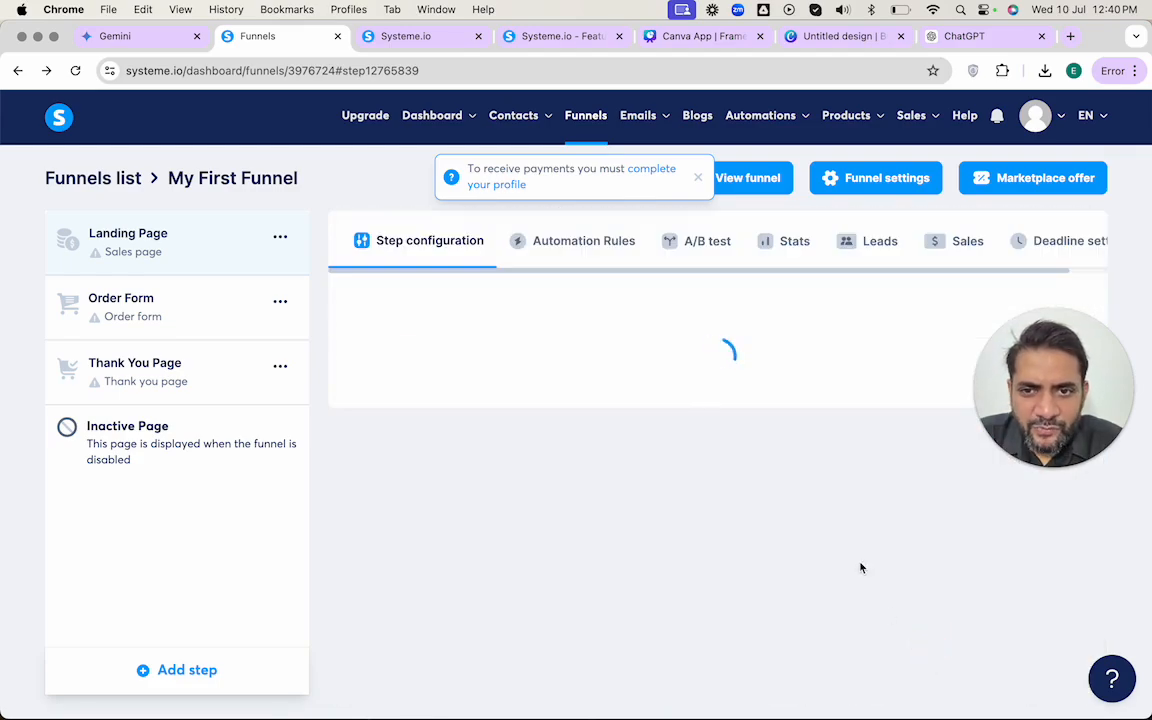
scroll(860, 568, "down", 8)
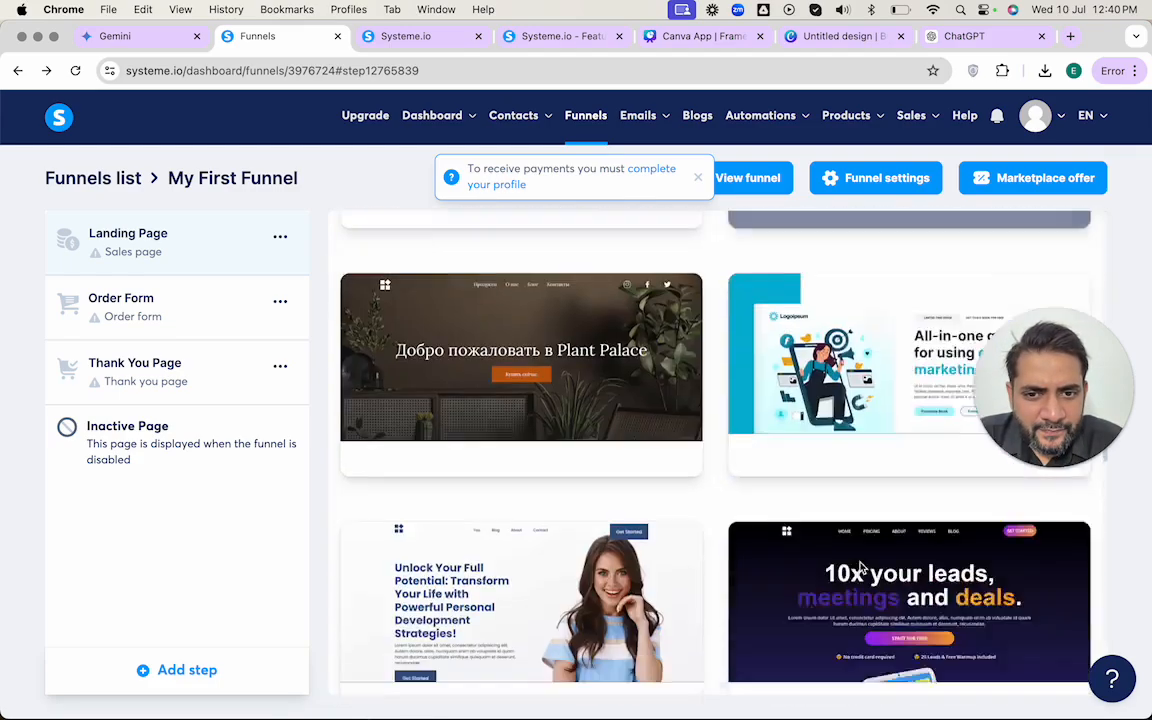
scroll(860, 566, "down", 10)
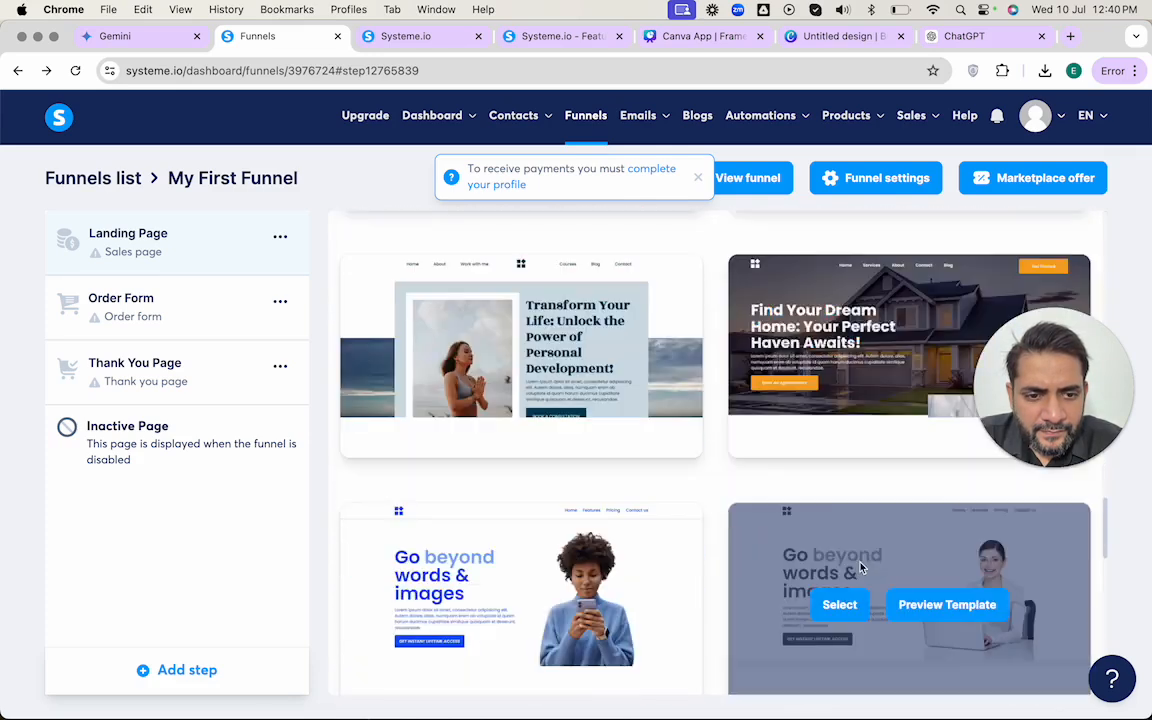
scroll(860, 568, "down", 3)
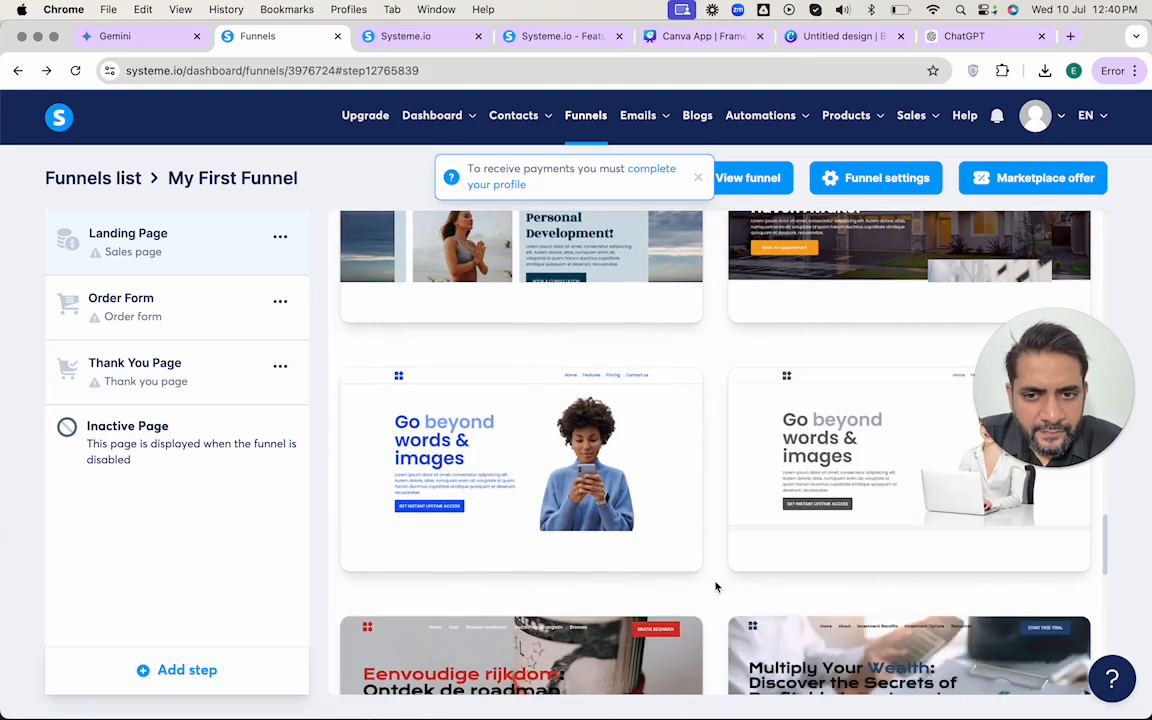
scroll(710, 600, "down", 5)
scroll(706, 606, "down", 5)
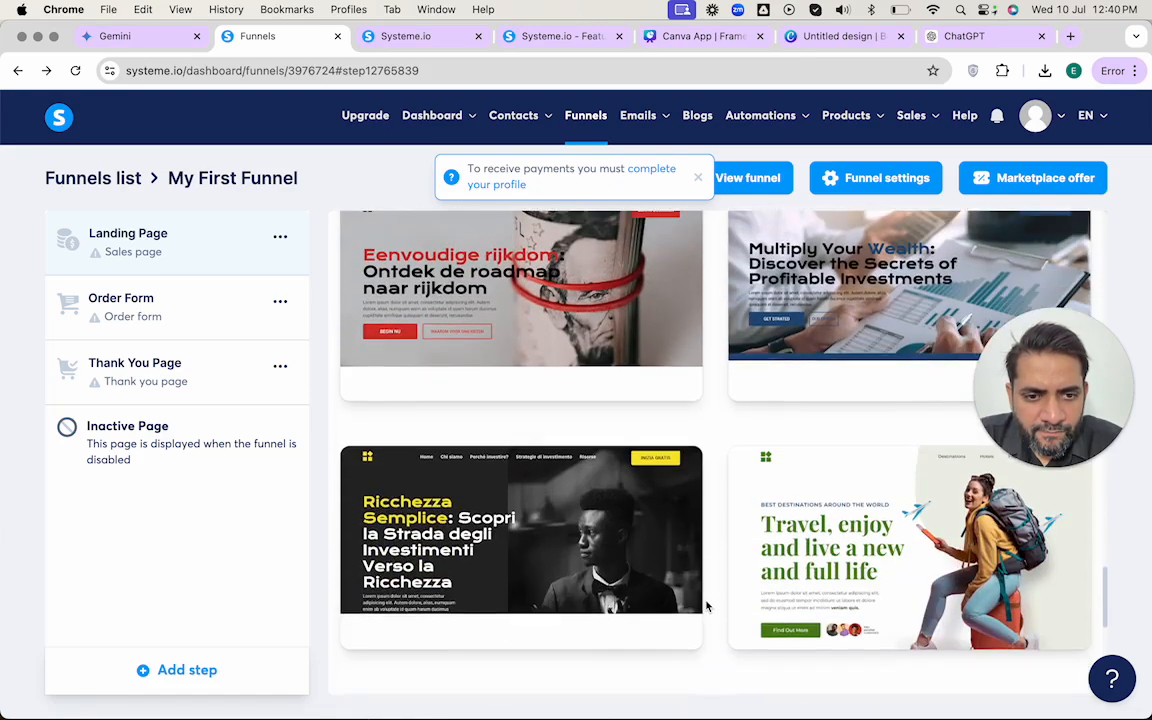
scroll(706, 606, "down", 10)
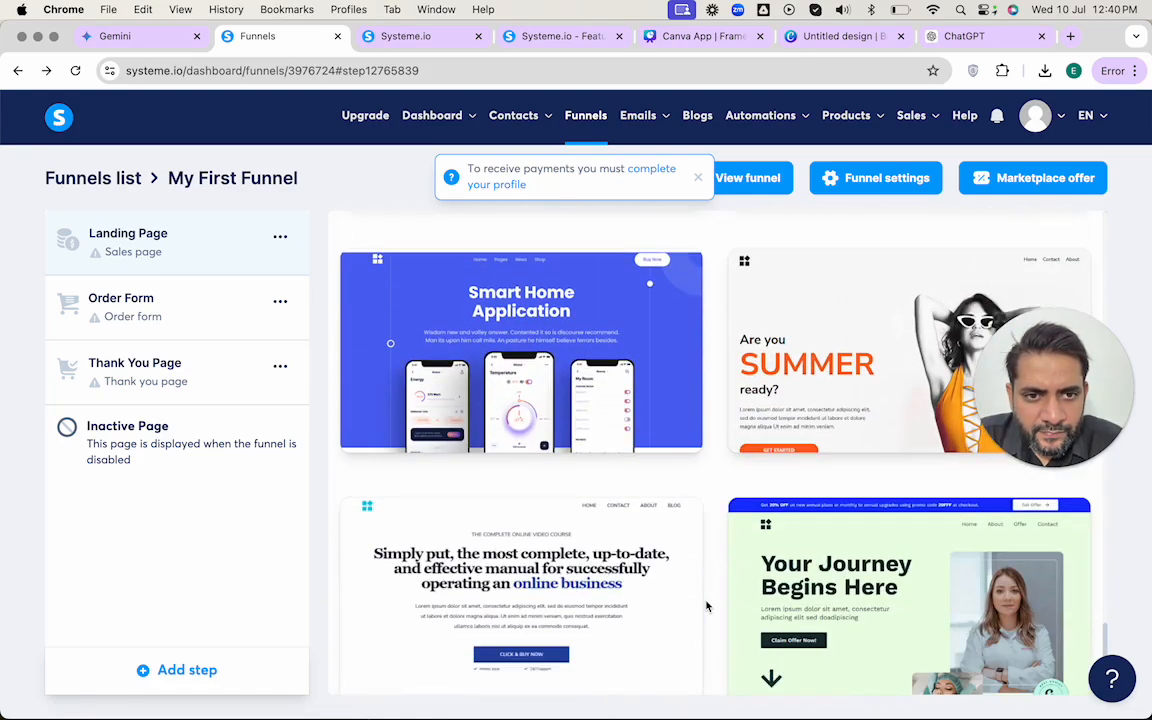
scroll(706, 606, "down", 2)
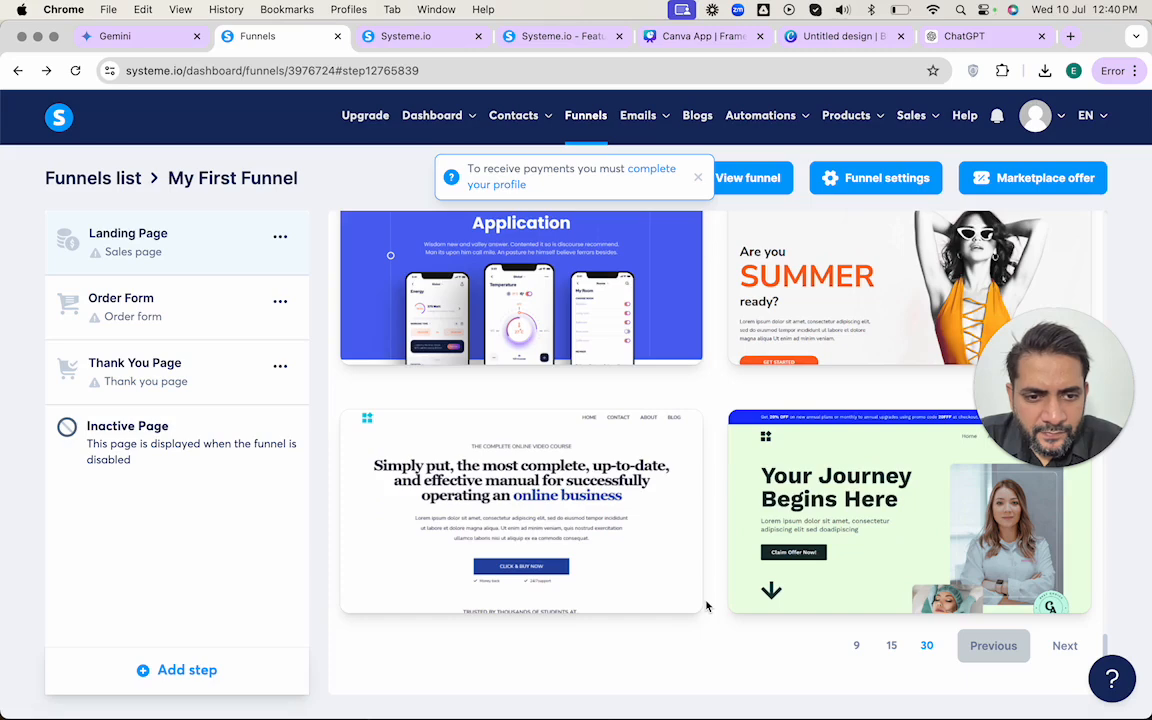
- Preview the "Your Journey Begins Here" template, look through its sections, and return to the funnel's template list
mouse_move(839, 513)
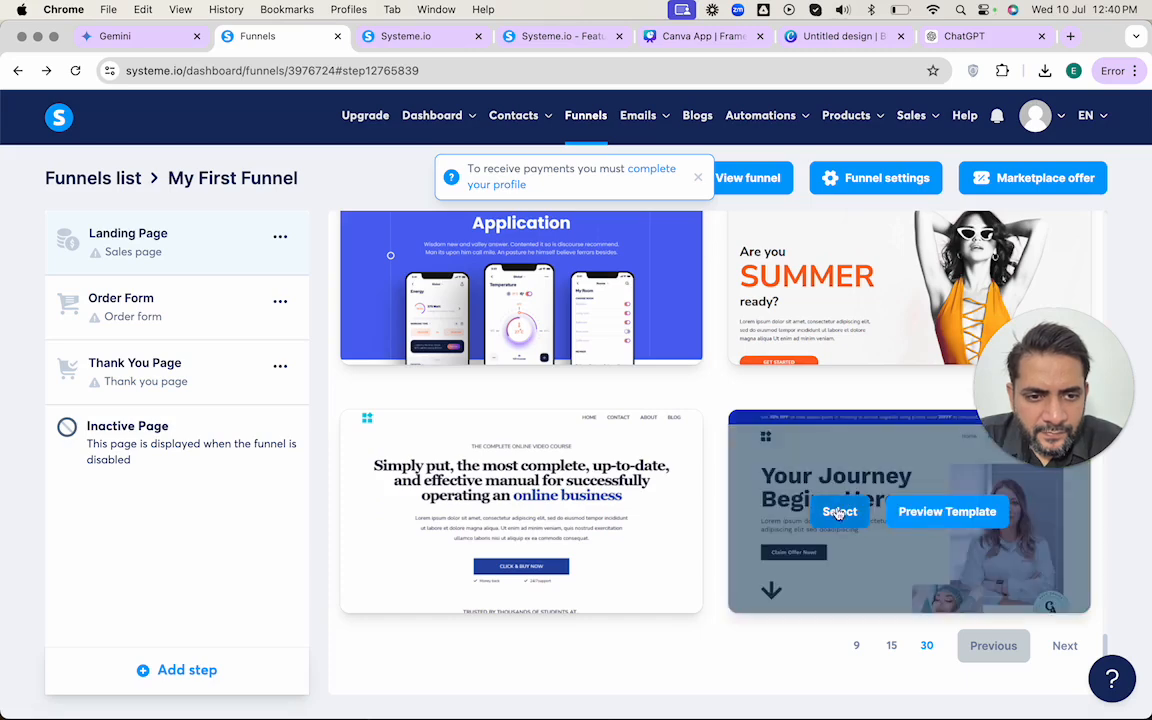
left_click(941, 514)
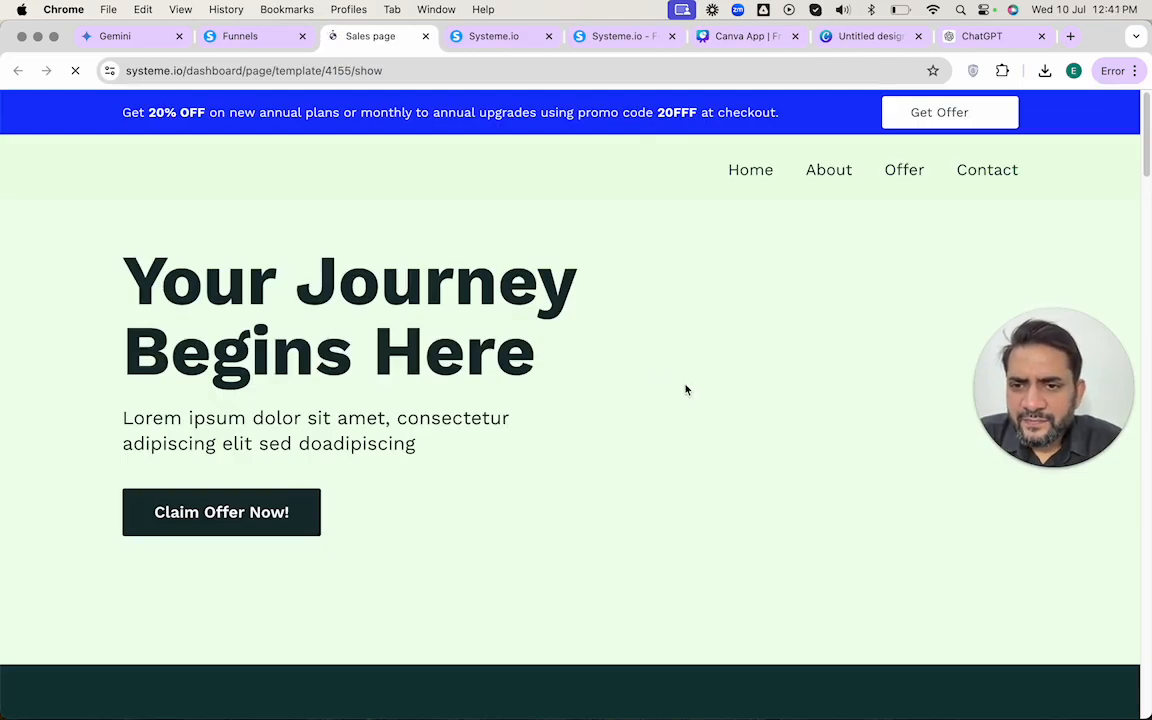
scroll(658, 371, "down", 5)
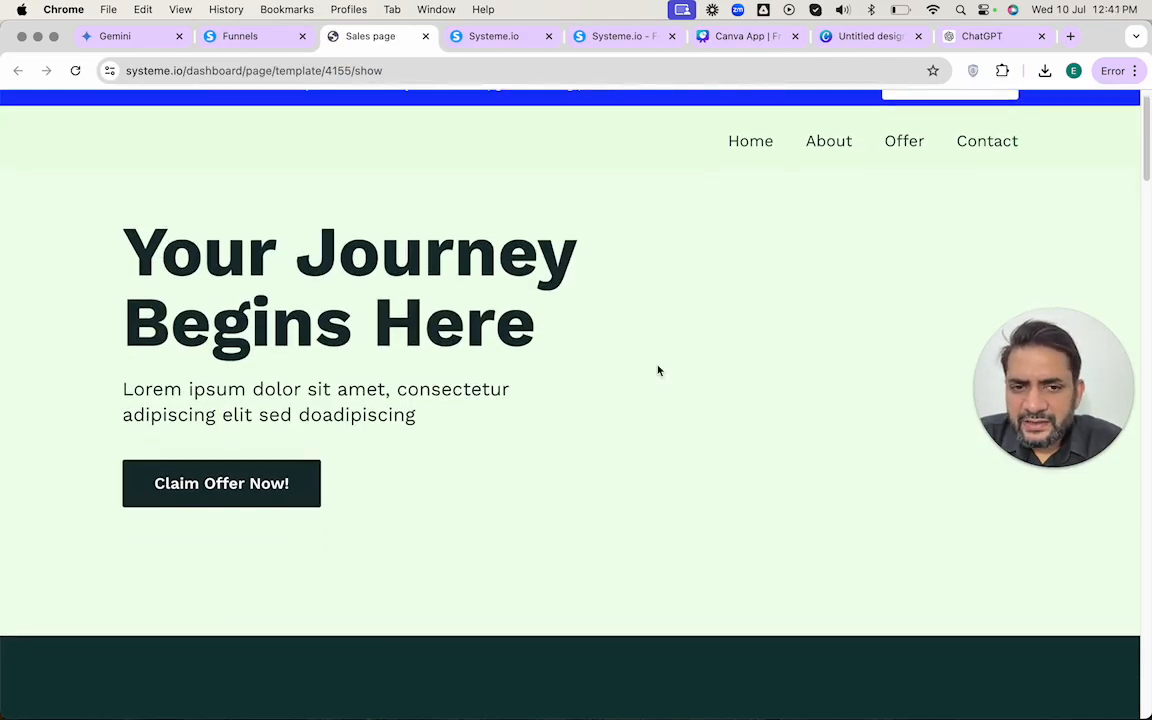
scroll(658, 371, "down", 3)
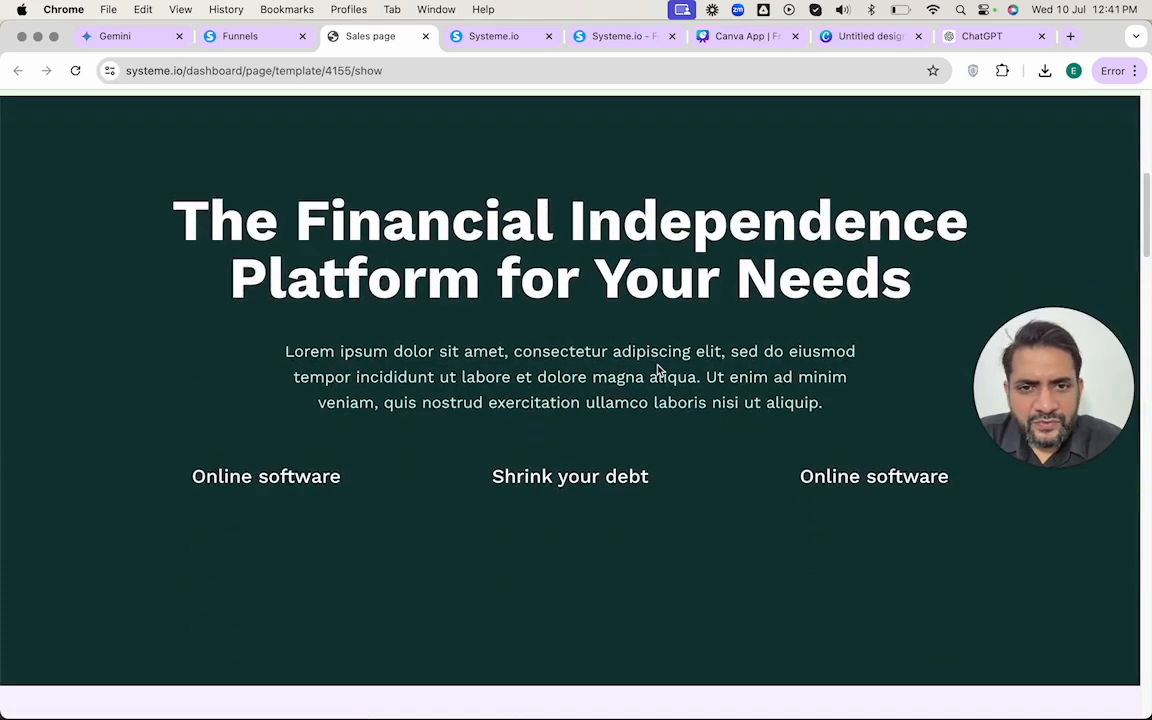
scroll(658, 371, "down", 1)
scroll(657, 365, "down", 15)
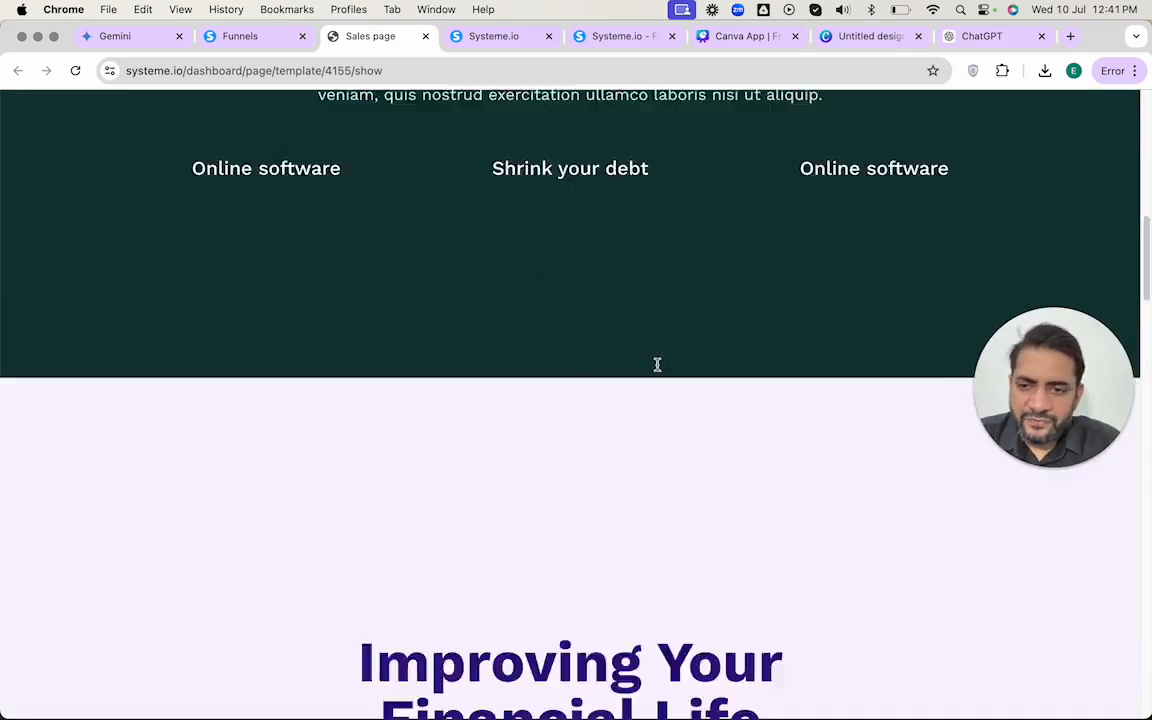
scroll(658, 370, "down", 7)
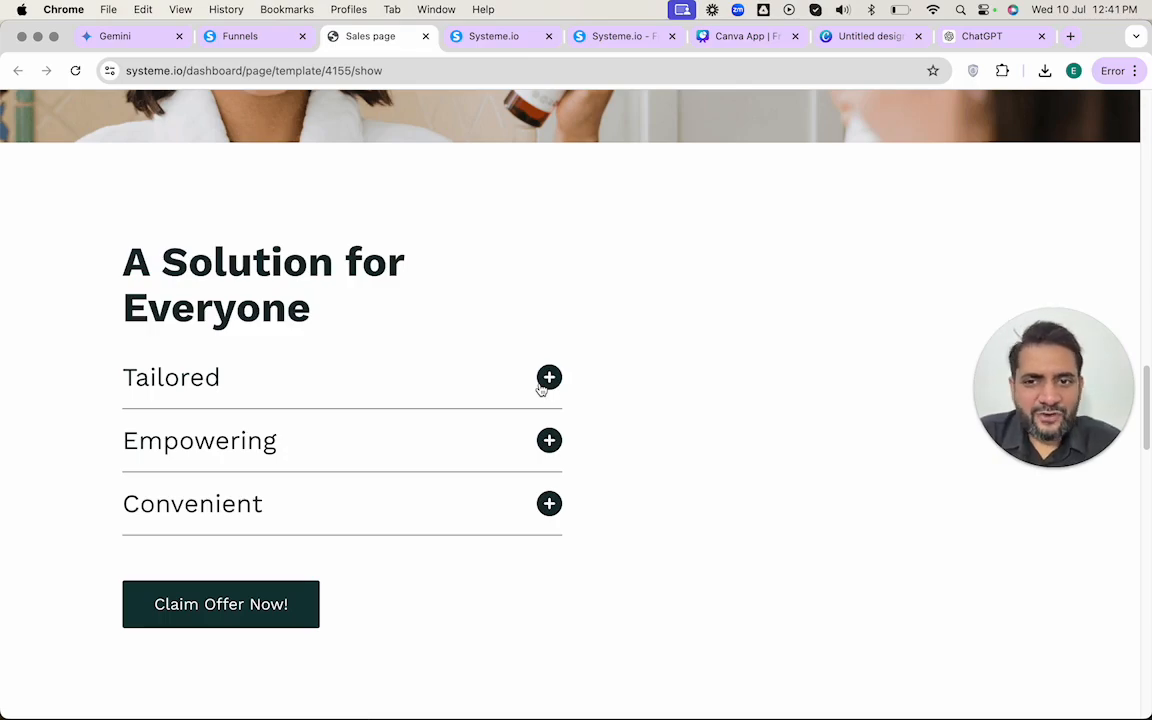
scroll(540, 390, "down", 20)
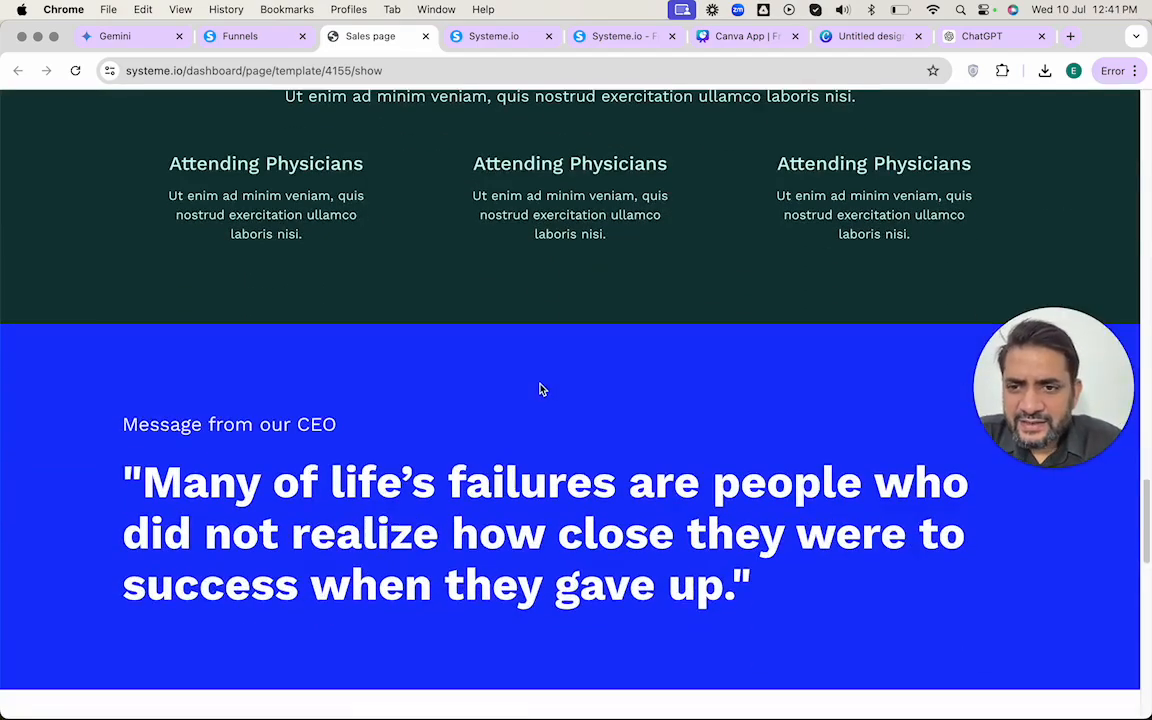
scroll(540, 390, "down", 5)
scroll(540, 395, "up", 20)
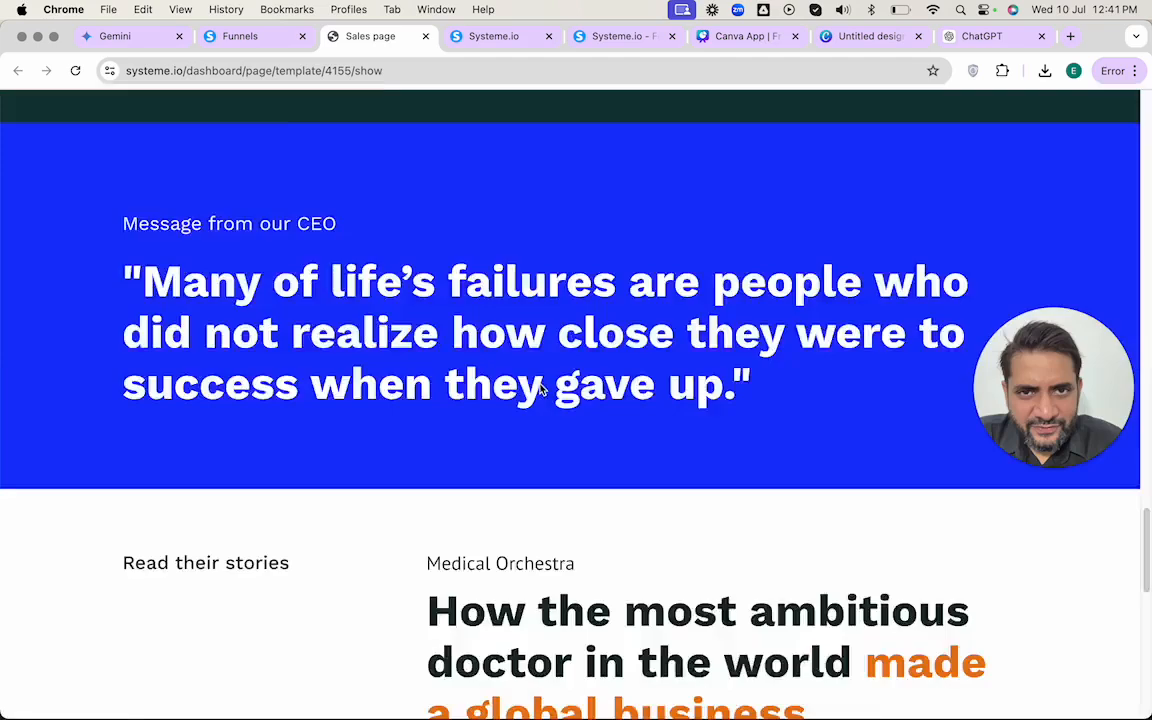
left_click(285, 36)
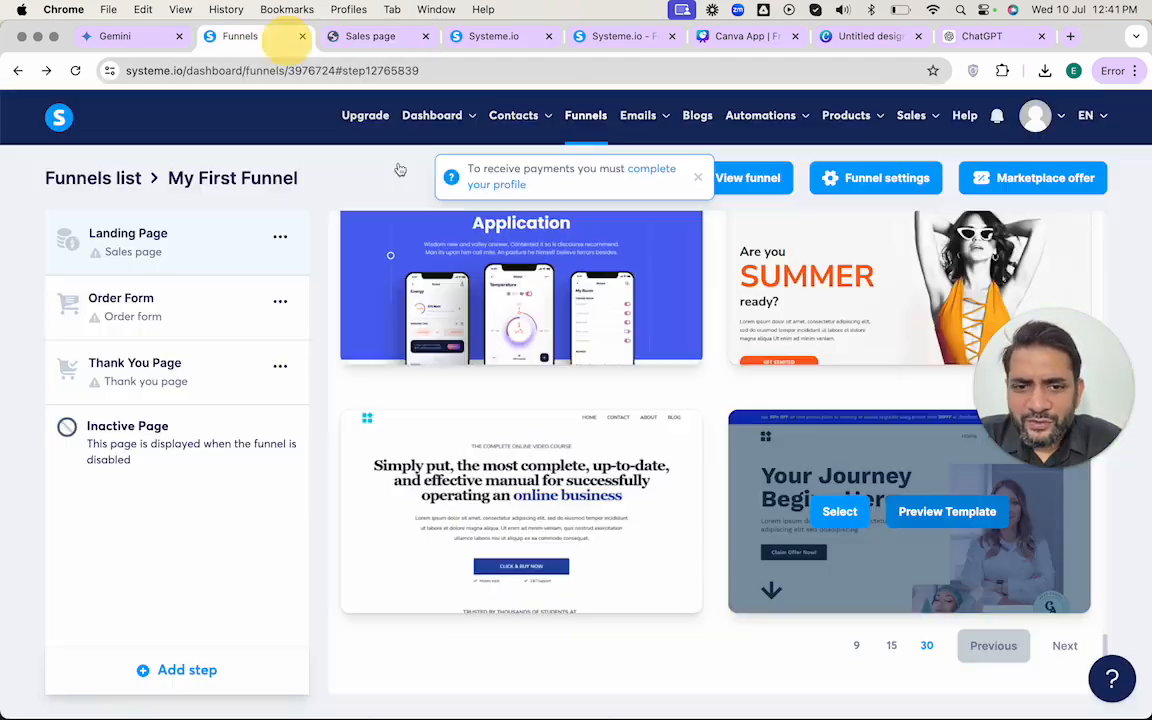
- Preview the "The Complete Online Video Course" template, look through its sections, and return to the funnel's template list
mouse_move(512, 445)
left_click(561, 509)
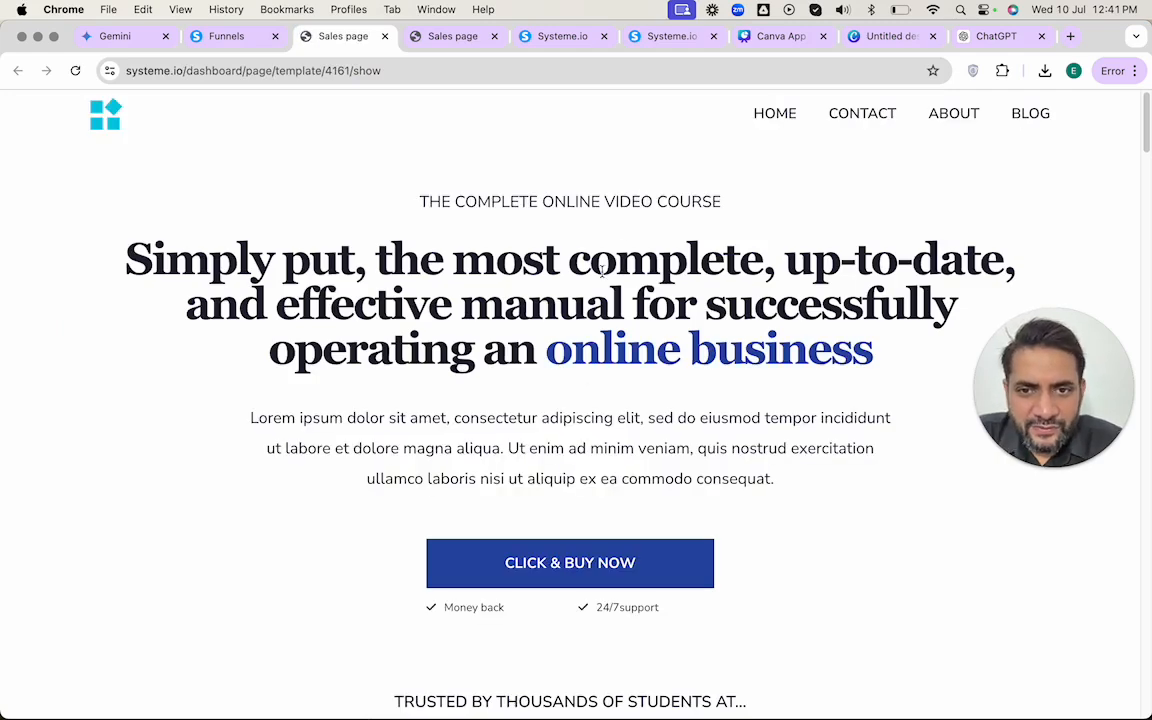
scroll(661, 289, "down", 10)
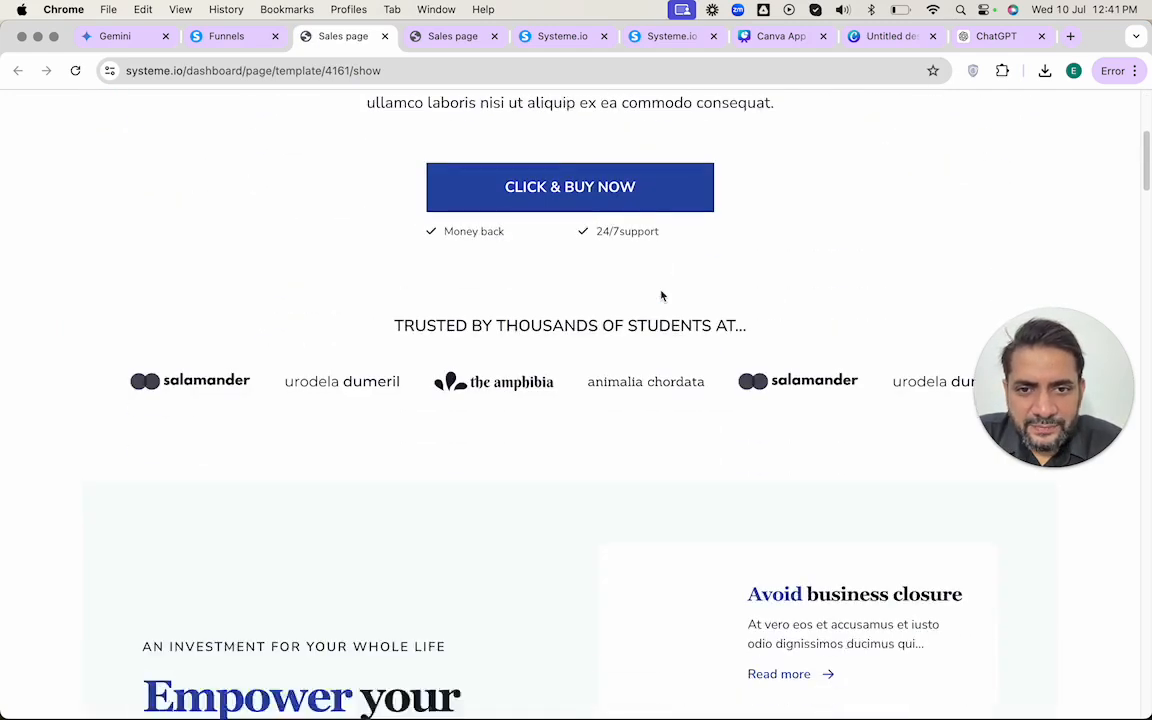
scroll(661, 295, "down", 10)
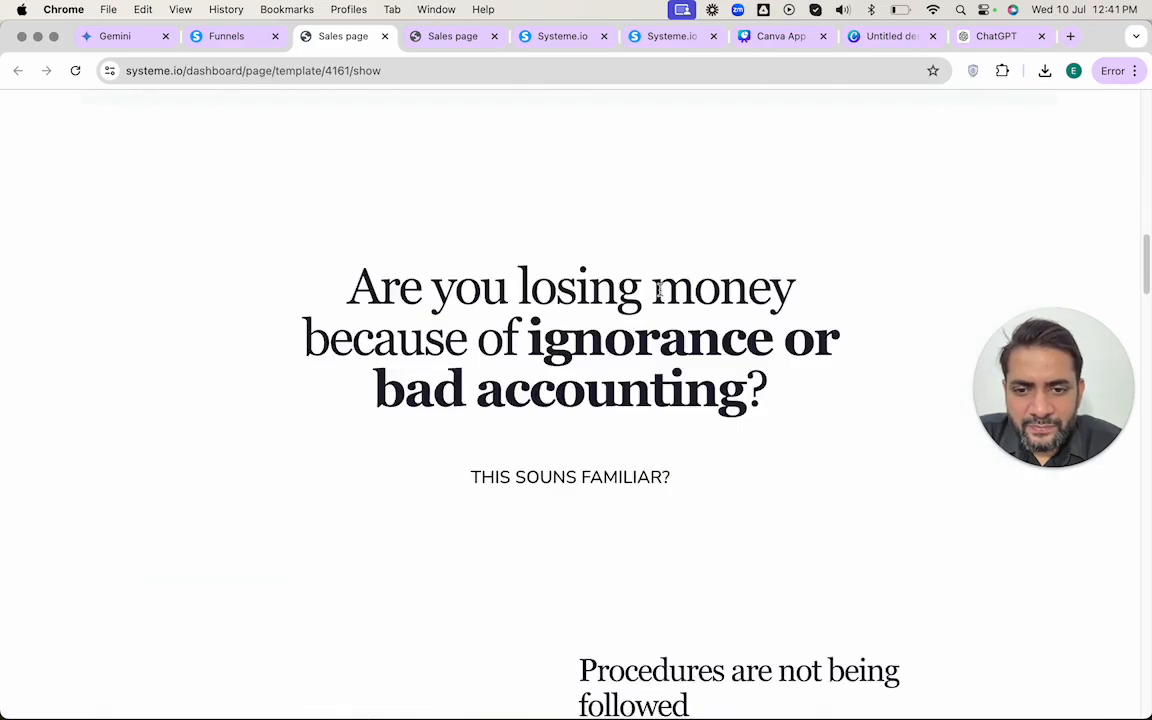
scroll(661, 295, "down", 15)
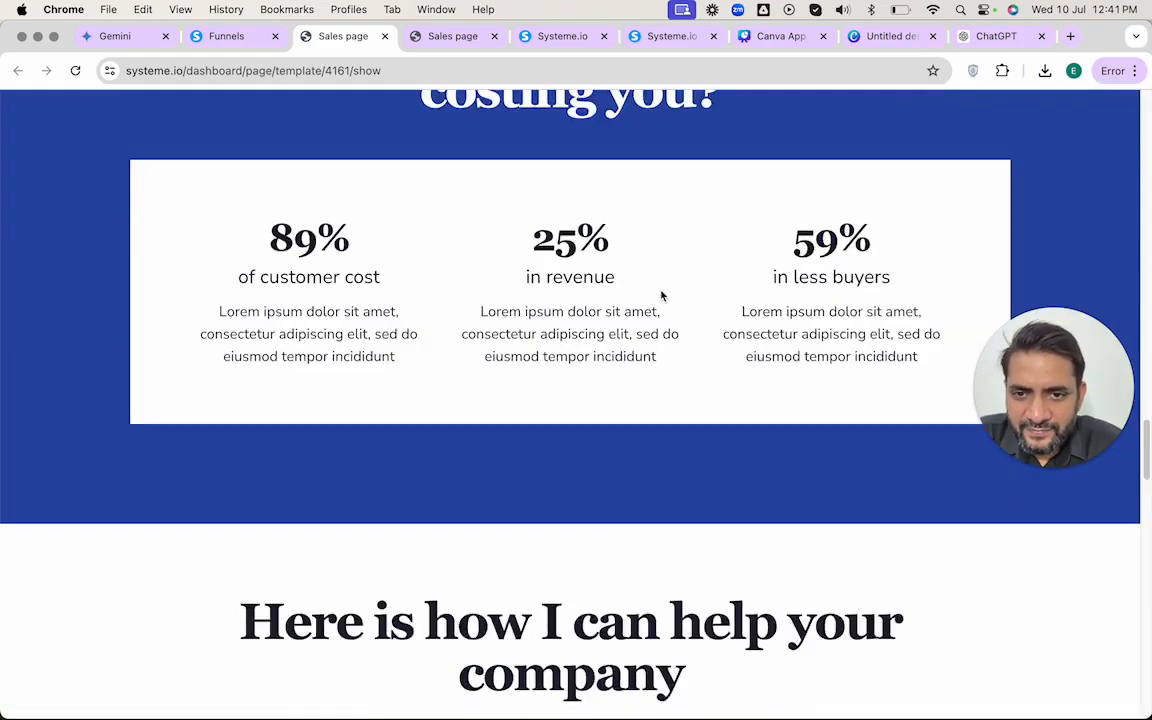
scroll(660, 290, "down", 15)
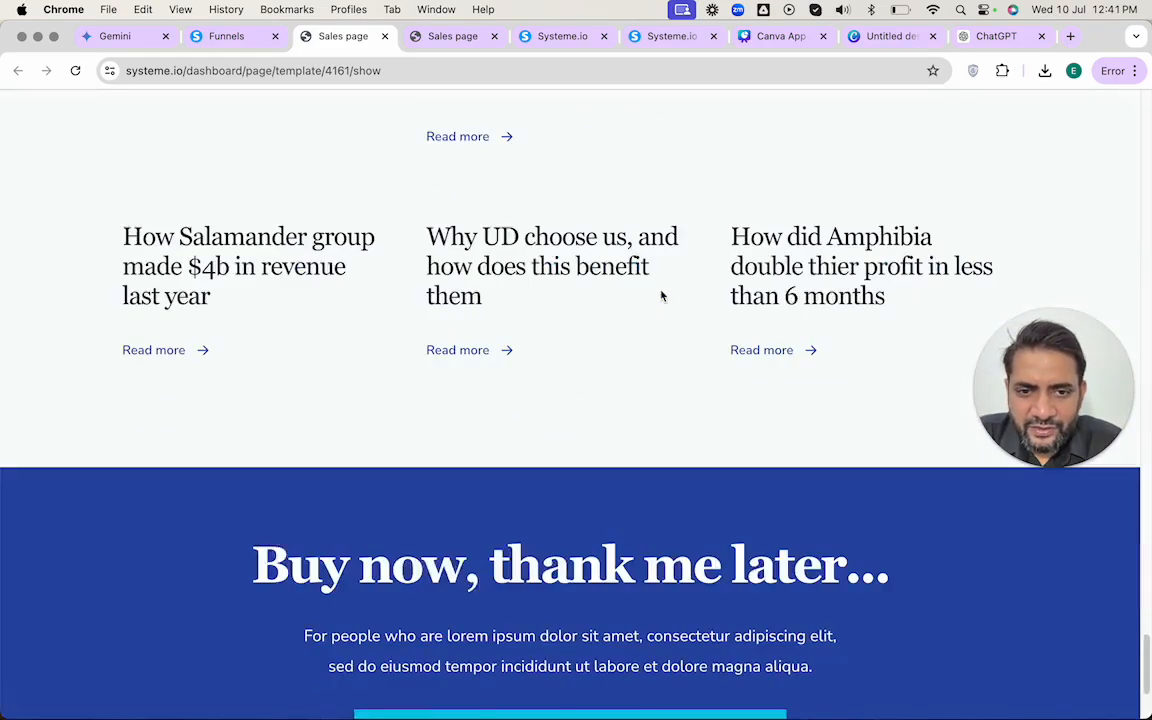
scroll(660, 290, "up", 12)
left_click(242, 42)
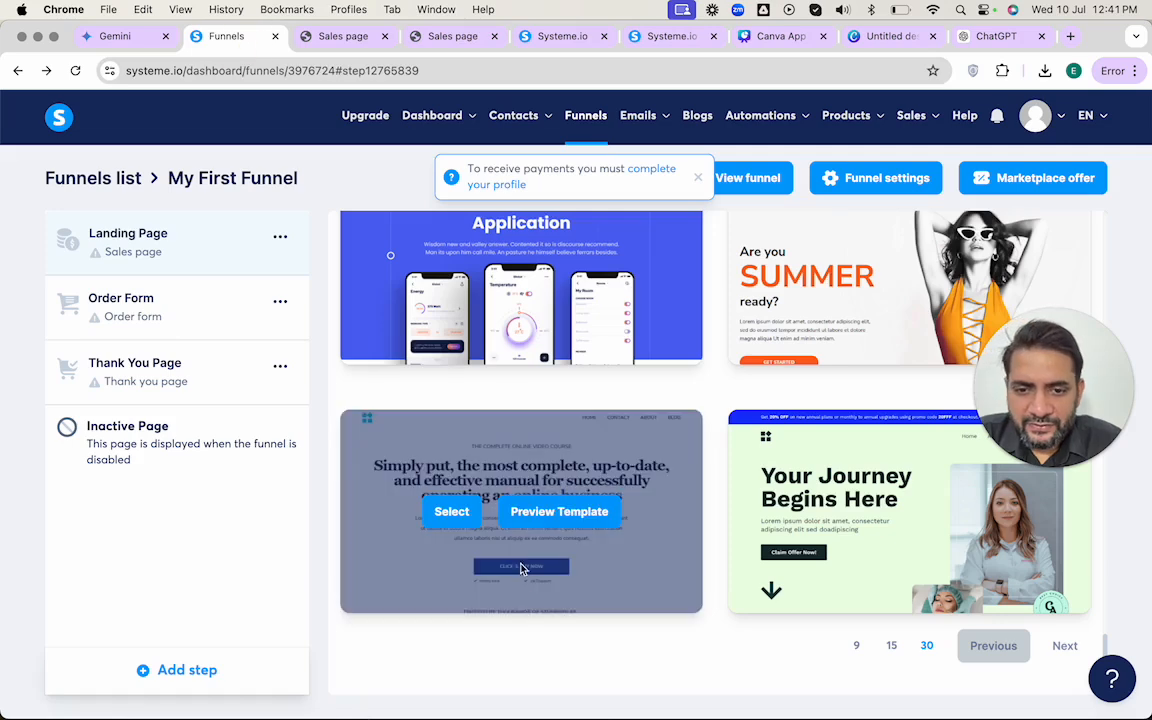
- Apply the "The Complete Online Video Course" template to the Landing Page step, and open the page for editing at its main headline
left_click(449, 512)
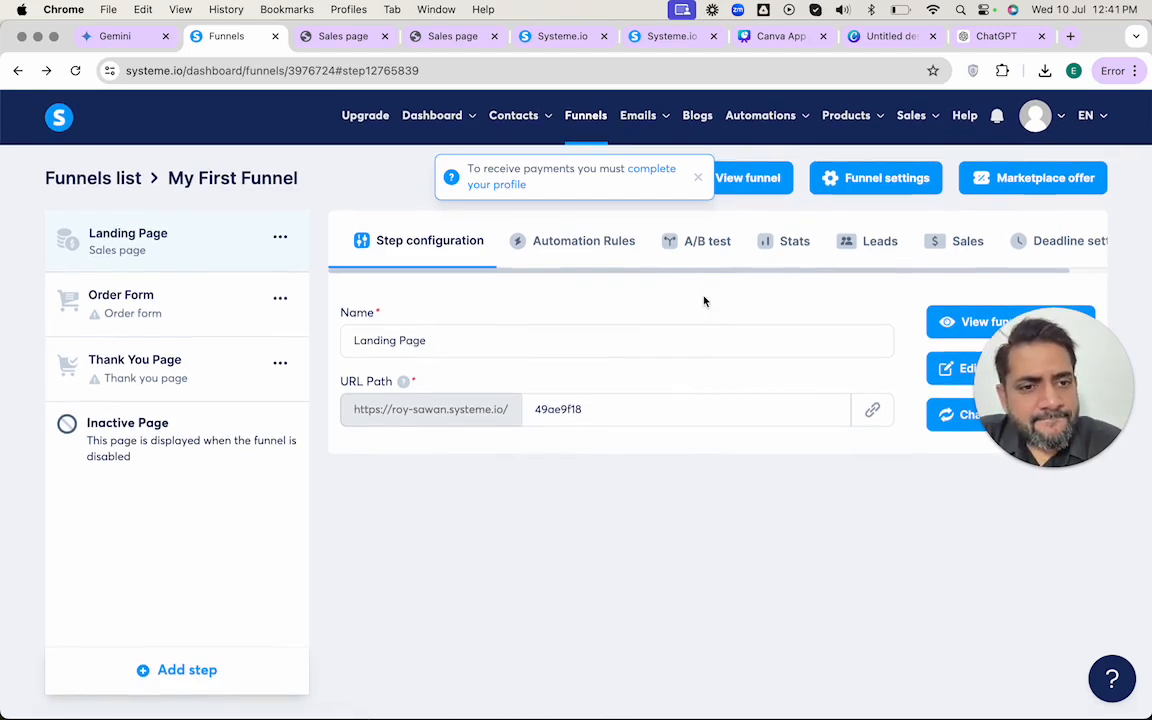
left_click_drag(1100, 427, 1085, 660)
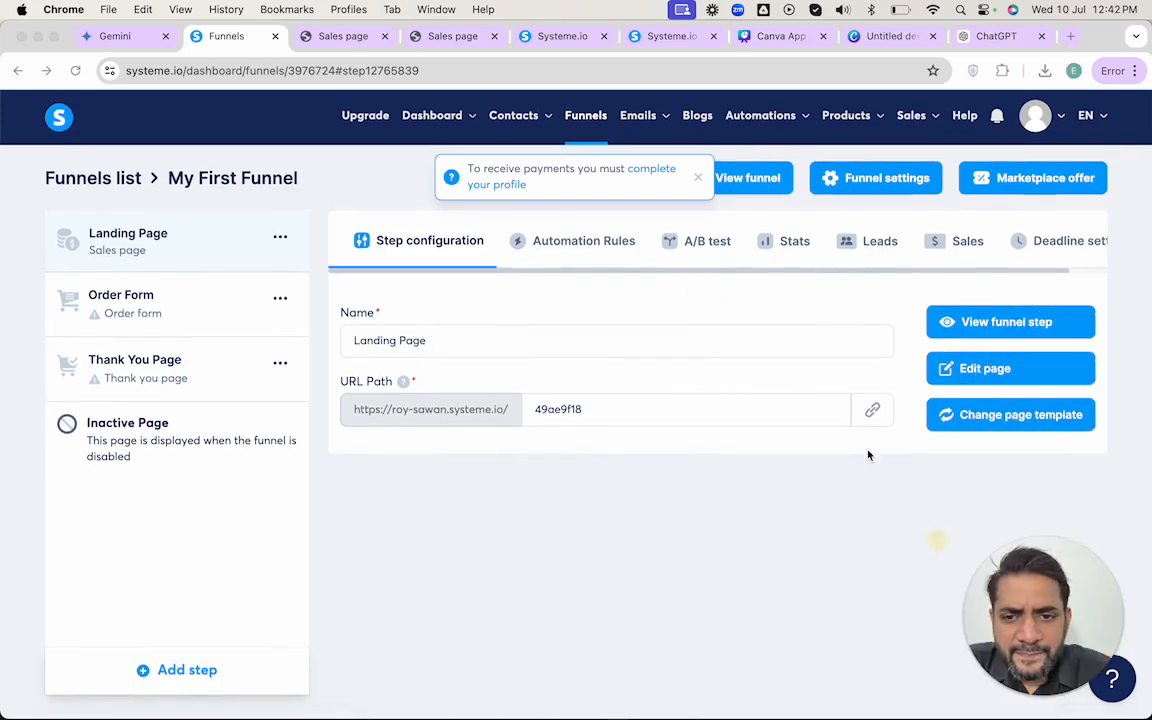
double_click(594, 409)
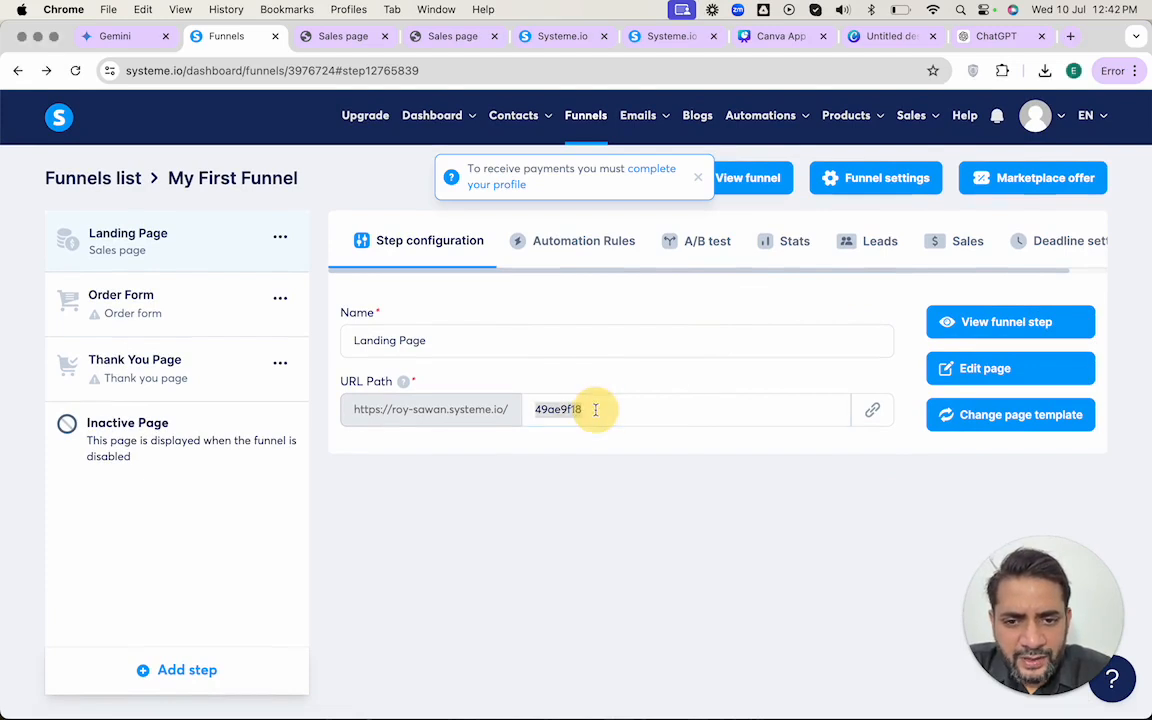
left_click(978, 369)
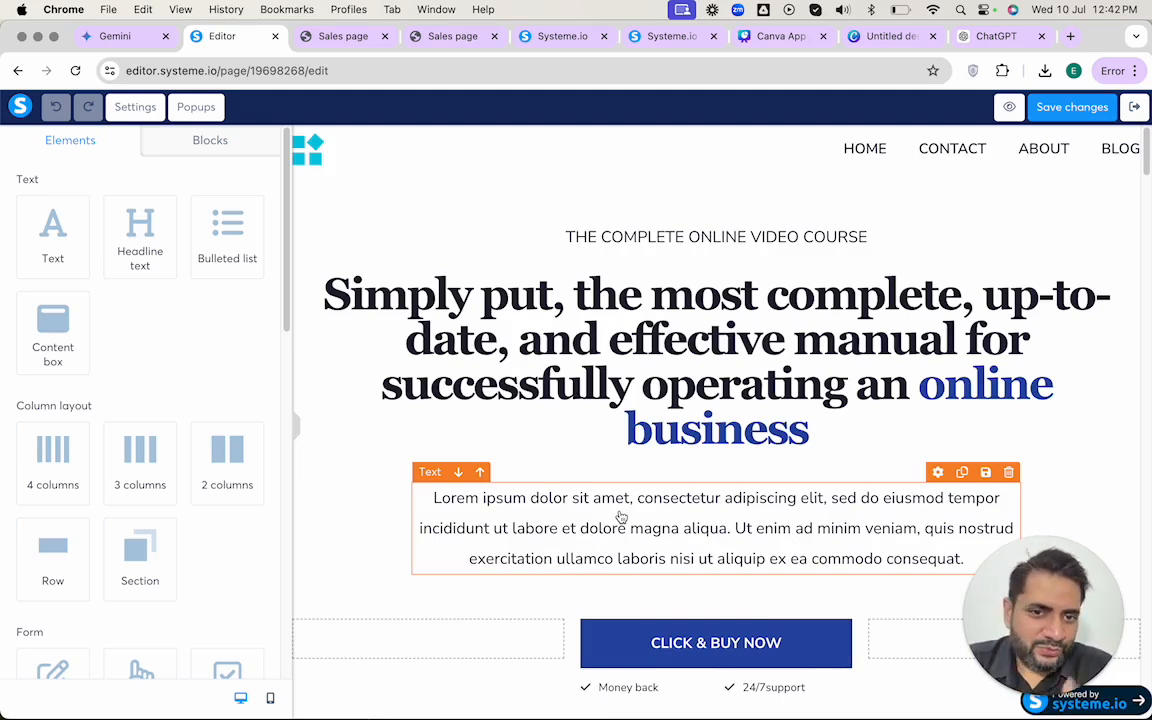
left_click(630, 301)
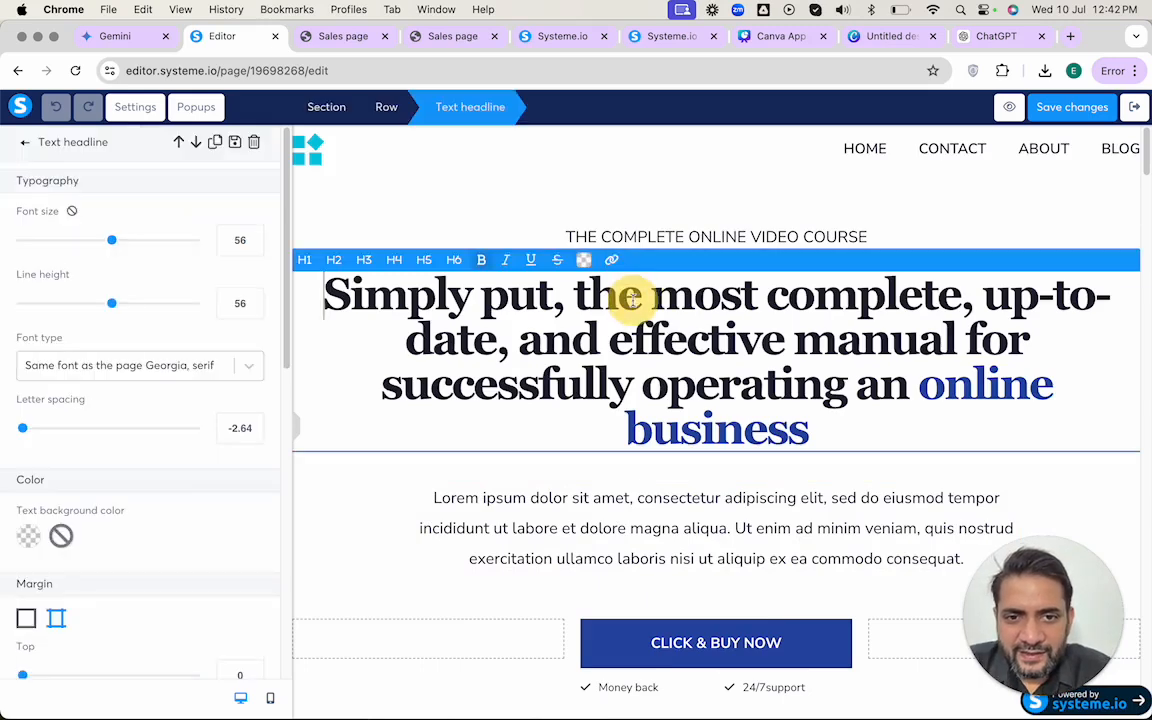
- Check that the landing page's opening texts are editable: the line above the headline, the introductory paragraph and the "TRUSTED BY THOUSANDS OF STUDENTS AT..." line
left_click(660, 224)
left_click(656, 237)
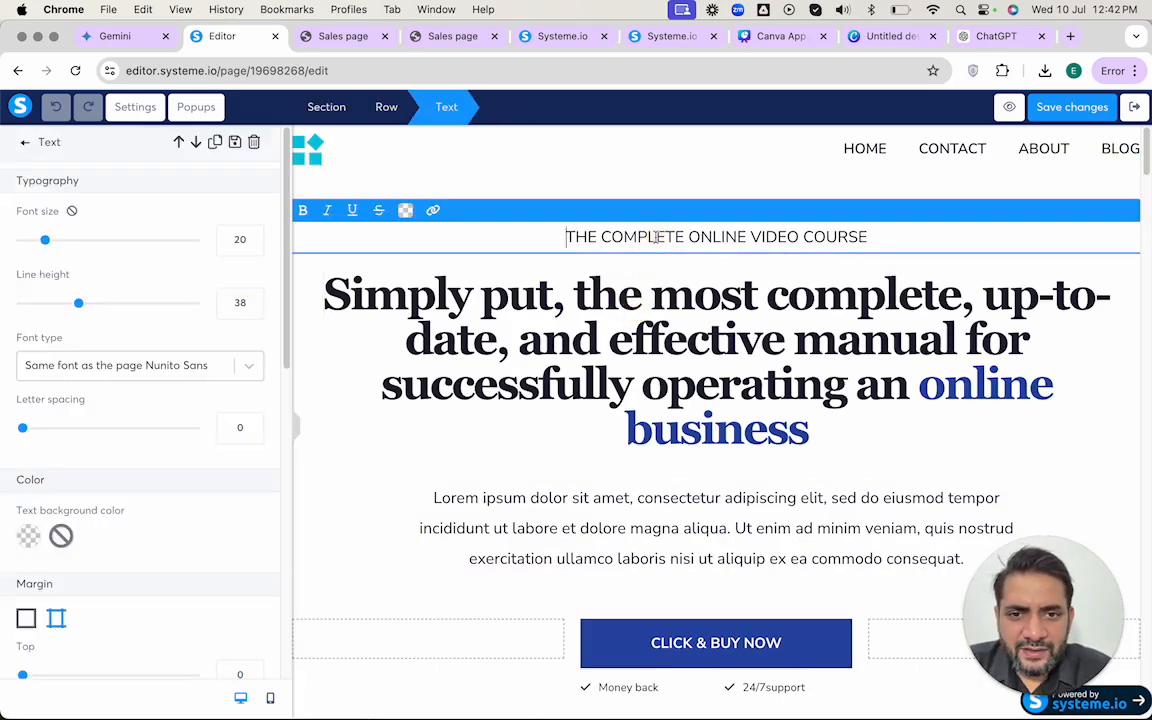
scroll(643, 363, "down", 3)
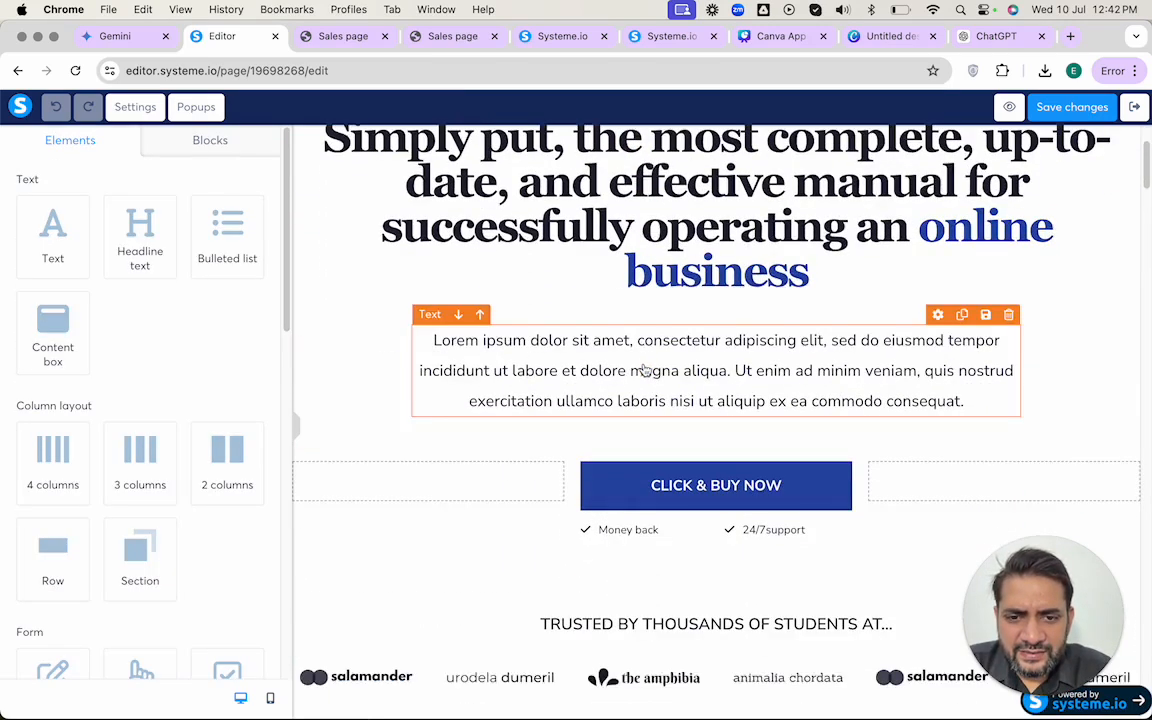
left_click(643, 363)
scroll(641, 330, "down", 2)
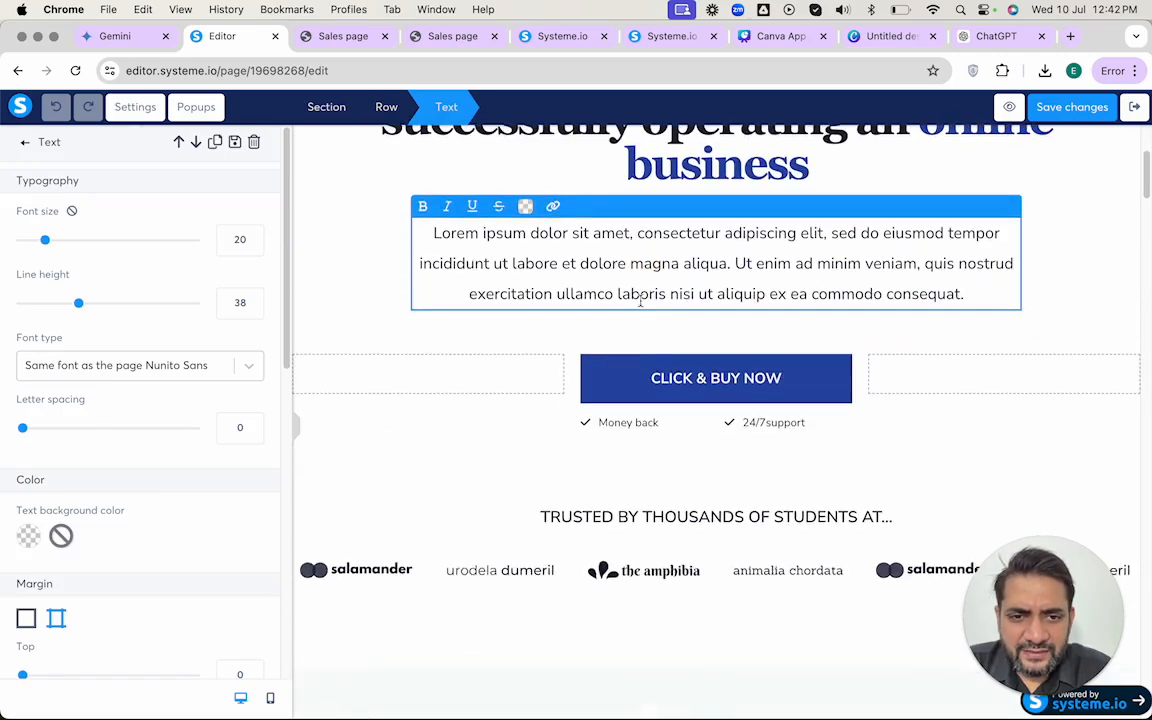
scroll(674, 378, "down", 3)
left_click(675, 377)
scroll(676, 380, "down", 2)
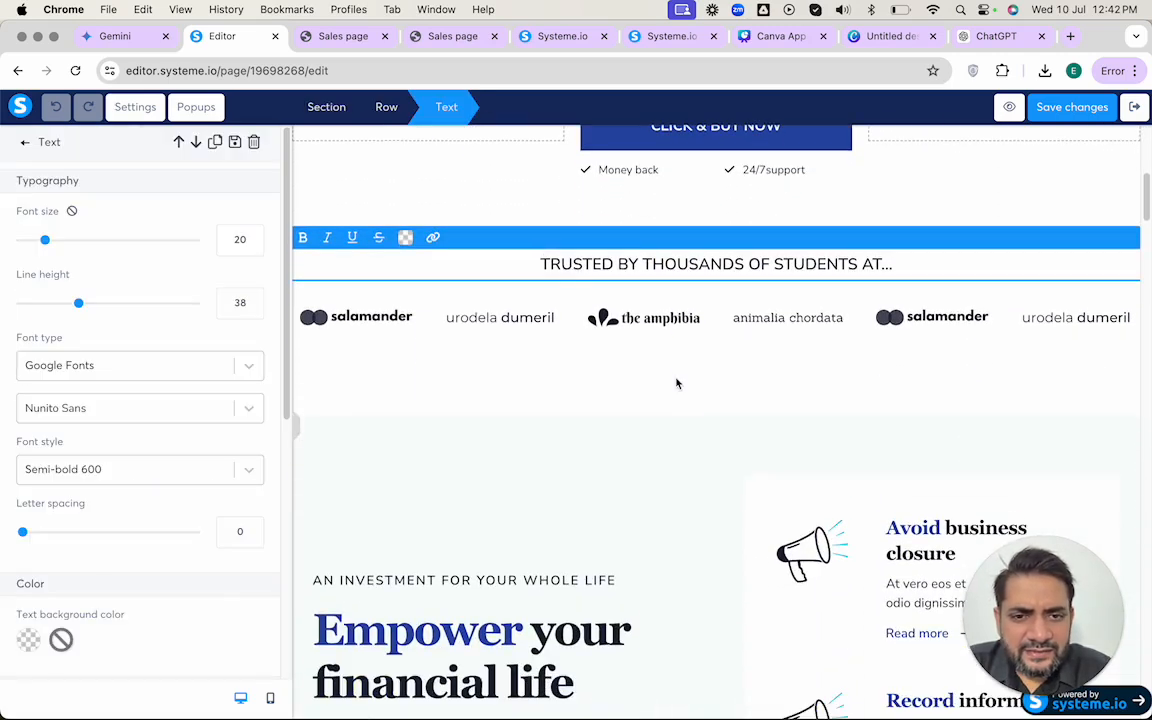
left_click(585, 528)
scroll(586, 480, "down", 7)
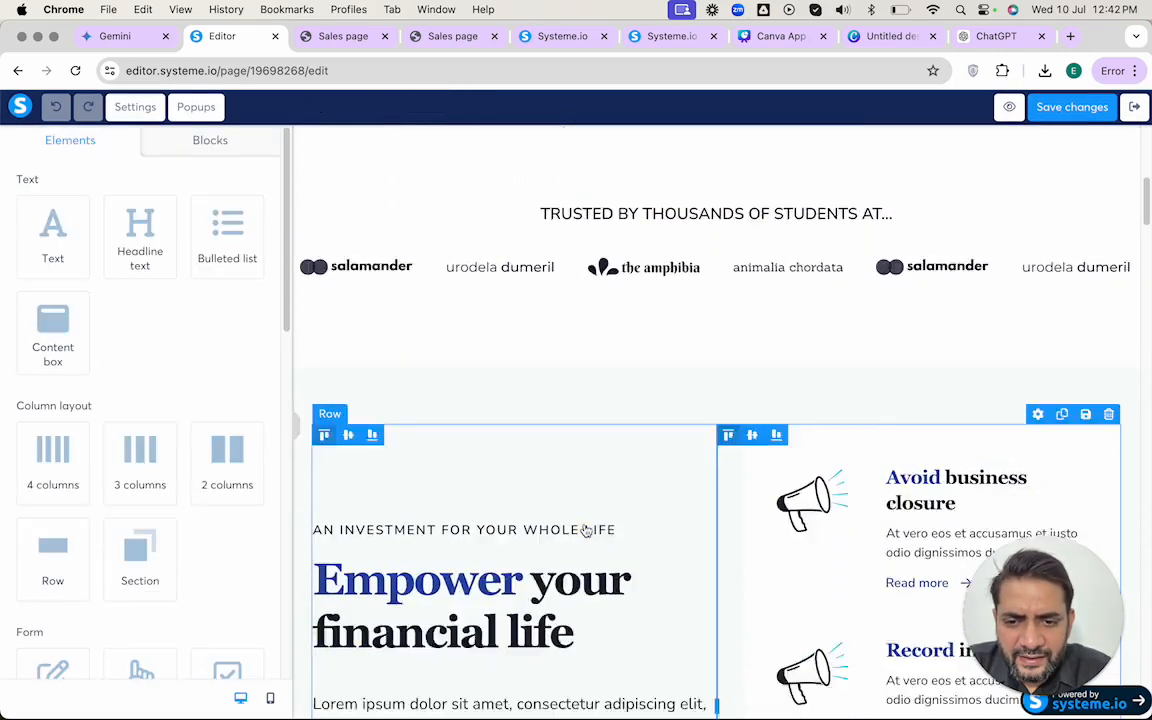
- Look through the landing page's remaining sections down to the footer, and return to the main headline
scroll(589, 489, "down", 1)
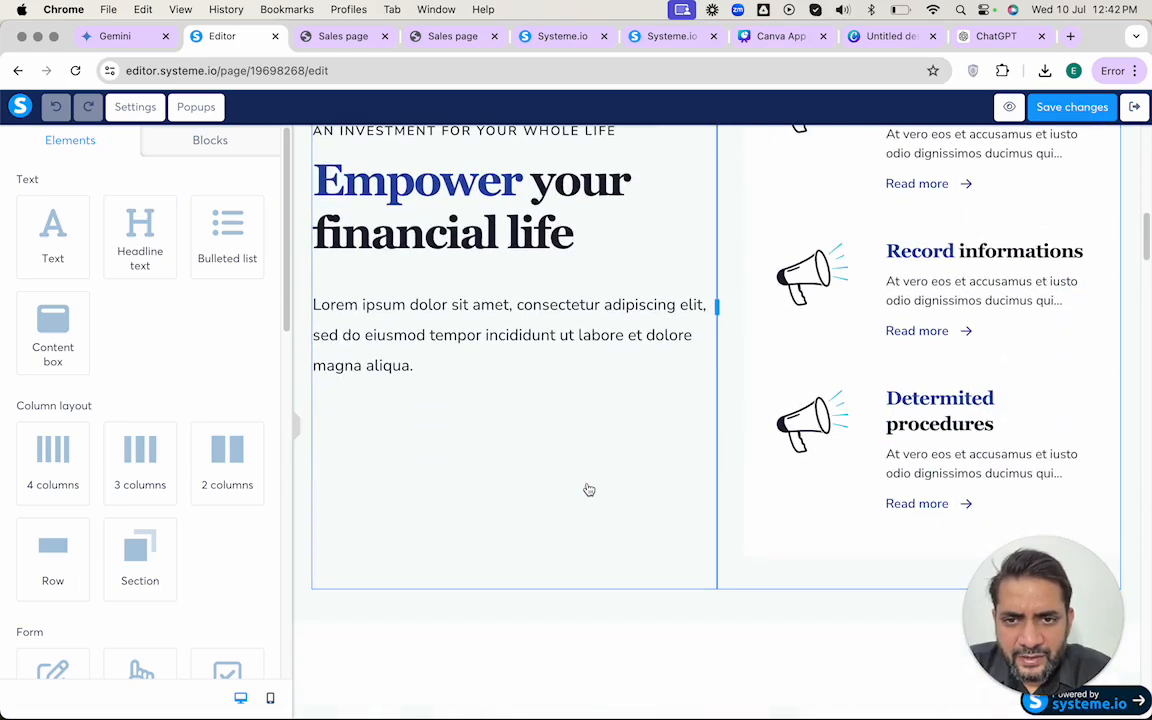
scroll(589, 489, "down", 9)
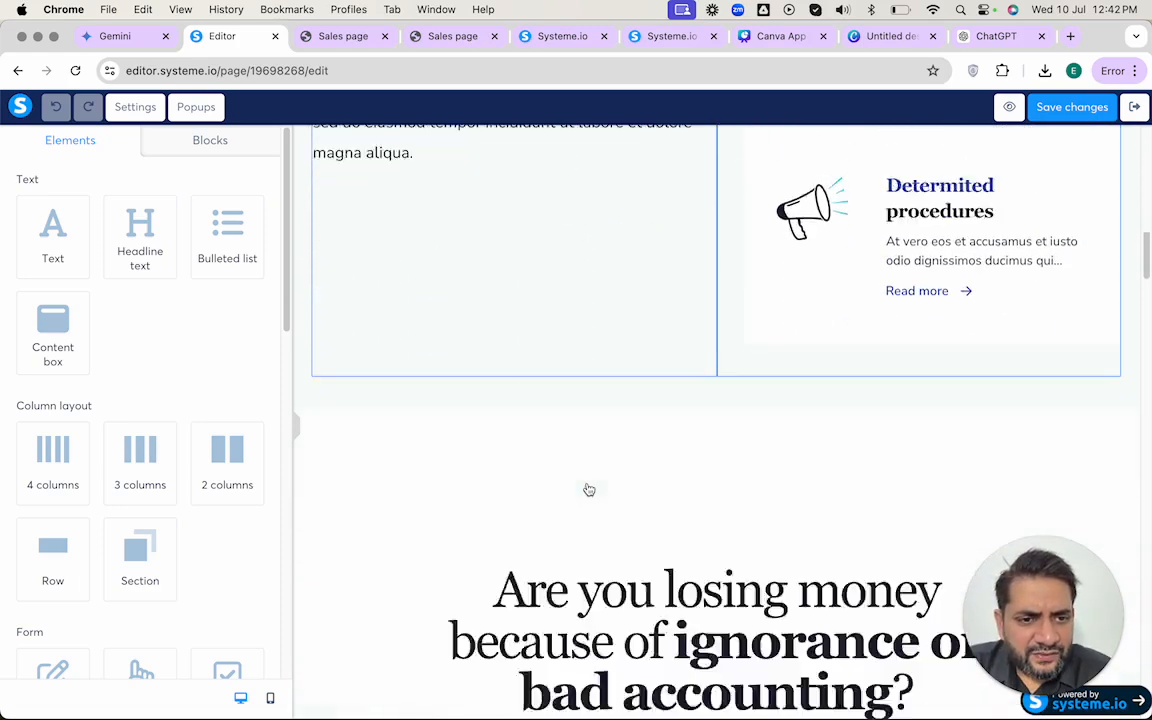
scroll(589, 489, "down", 3)
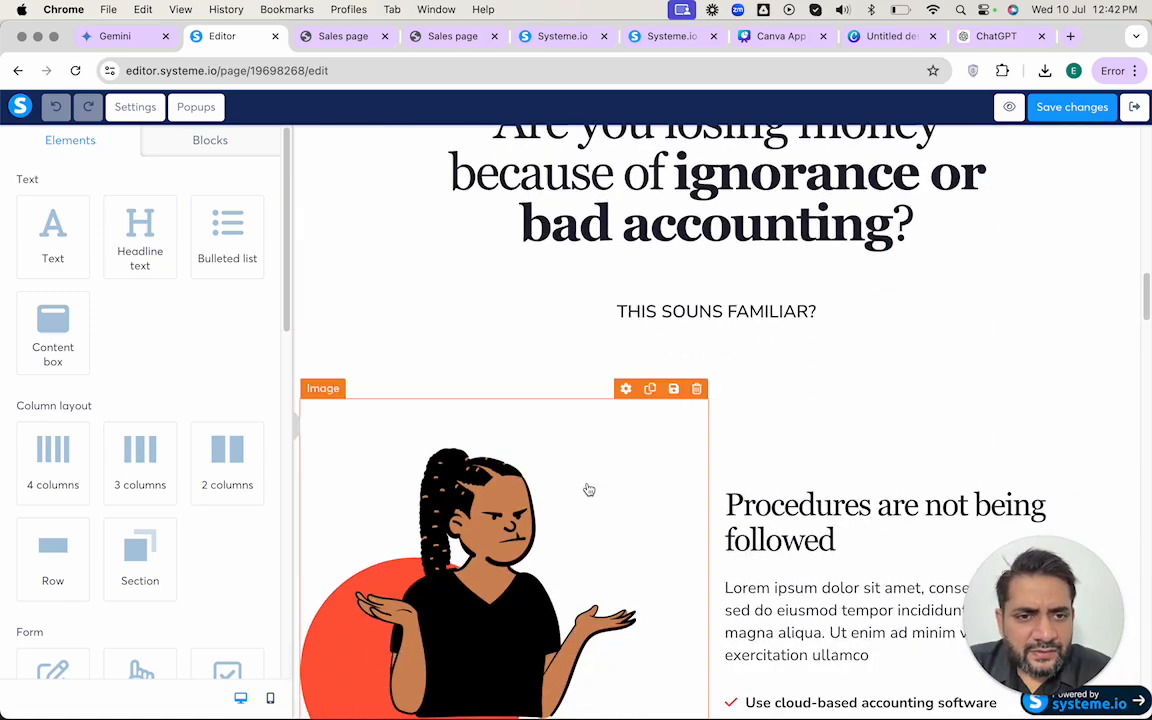
scroll(589, 489, "down", 8)
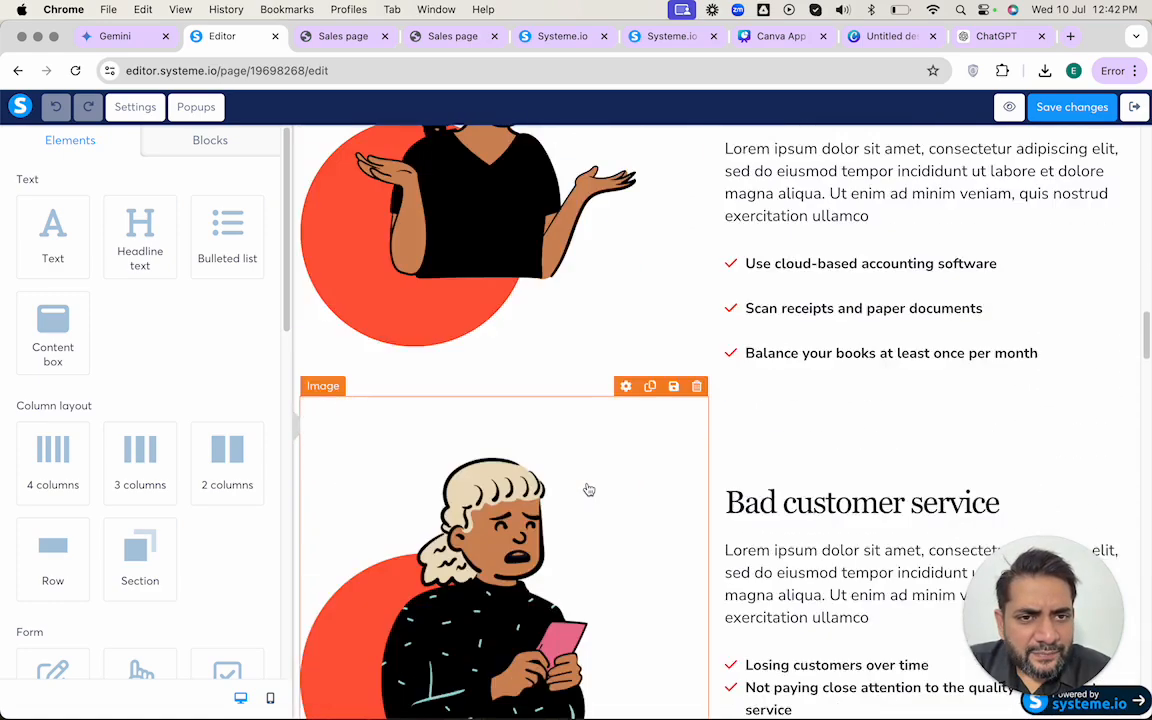
scroll(589, 489, "up", 4)
scroll(589, 489, "down", 15)
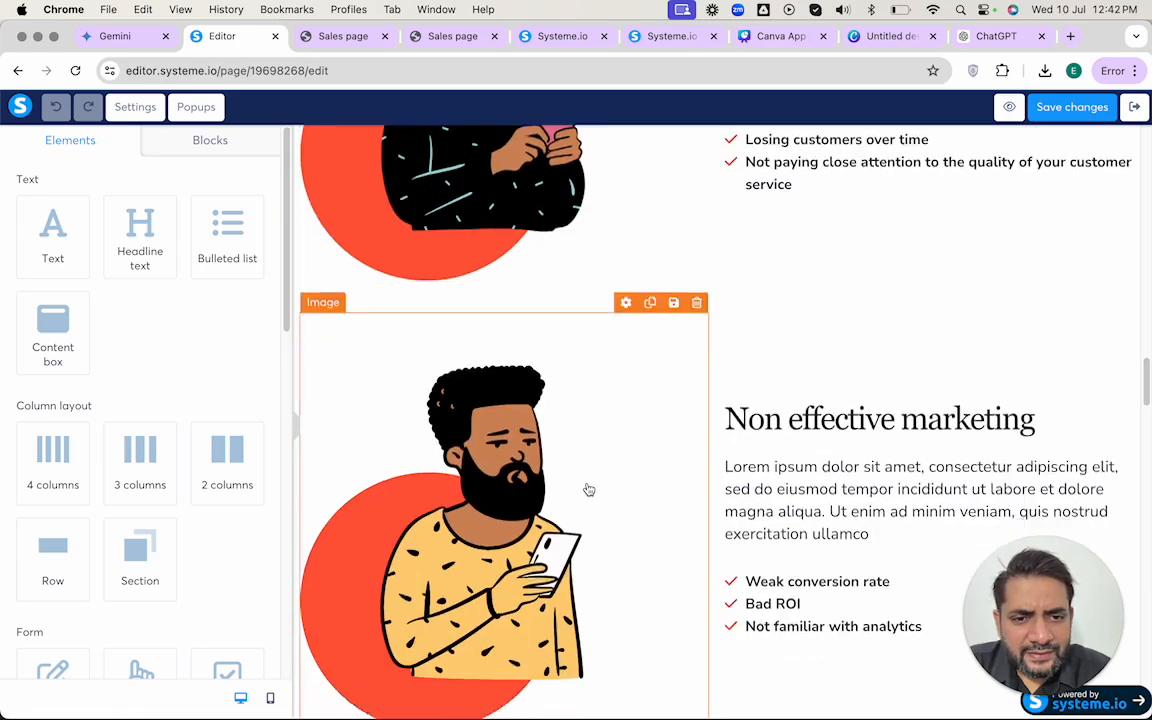
scroll(589, 489, "down", 8)
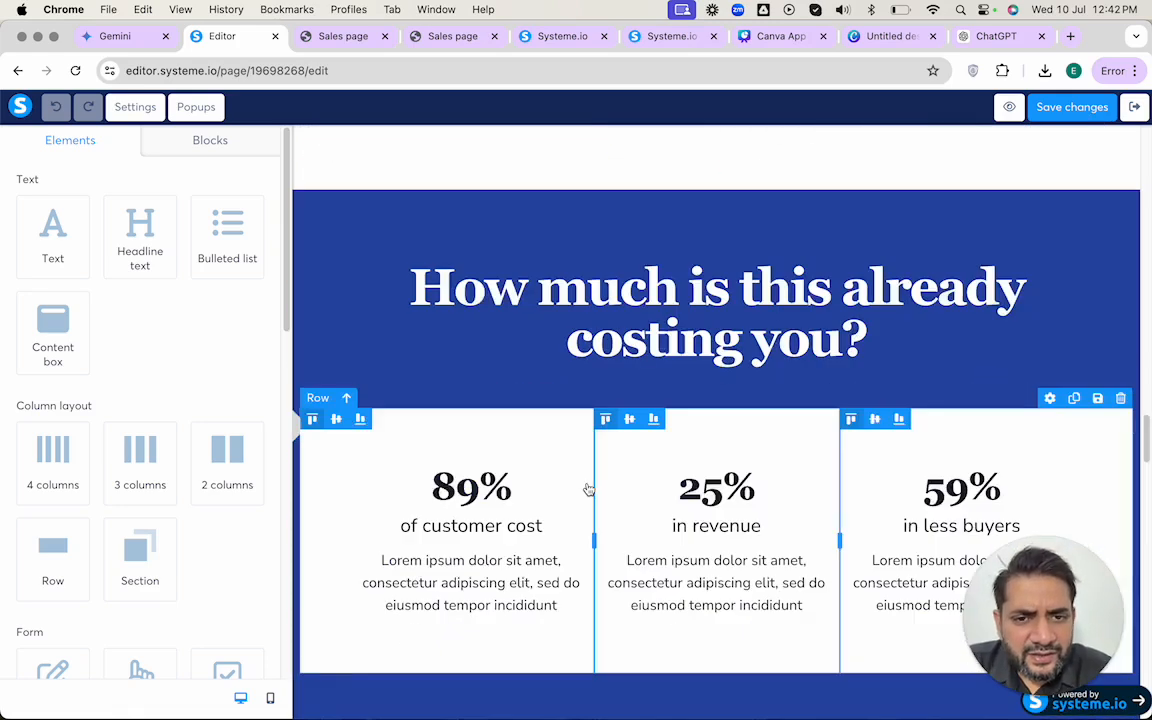
scroll(589, 489, "down", 8)
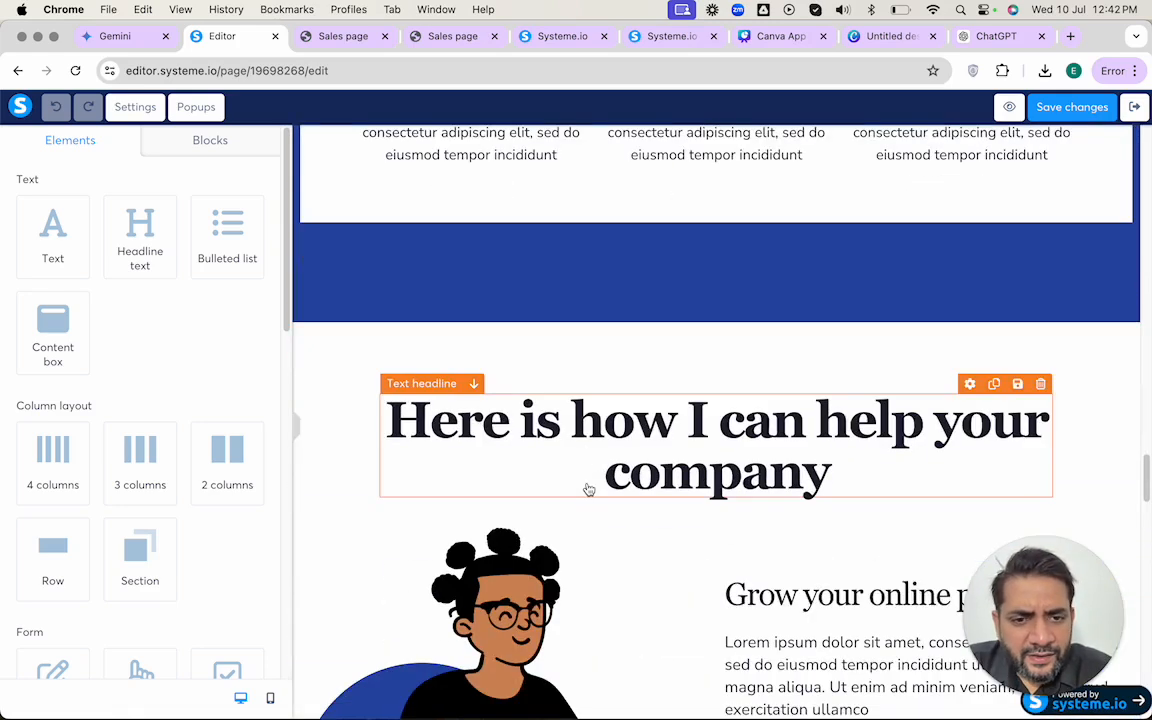
scroll(589, 489, "down", 12)
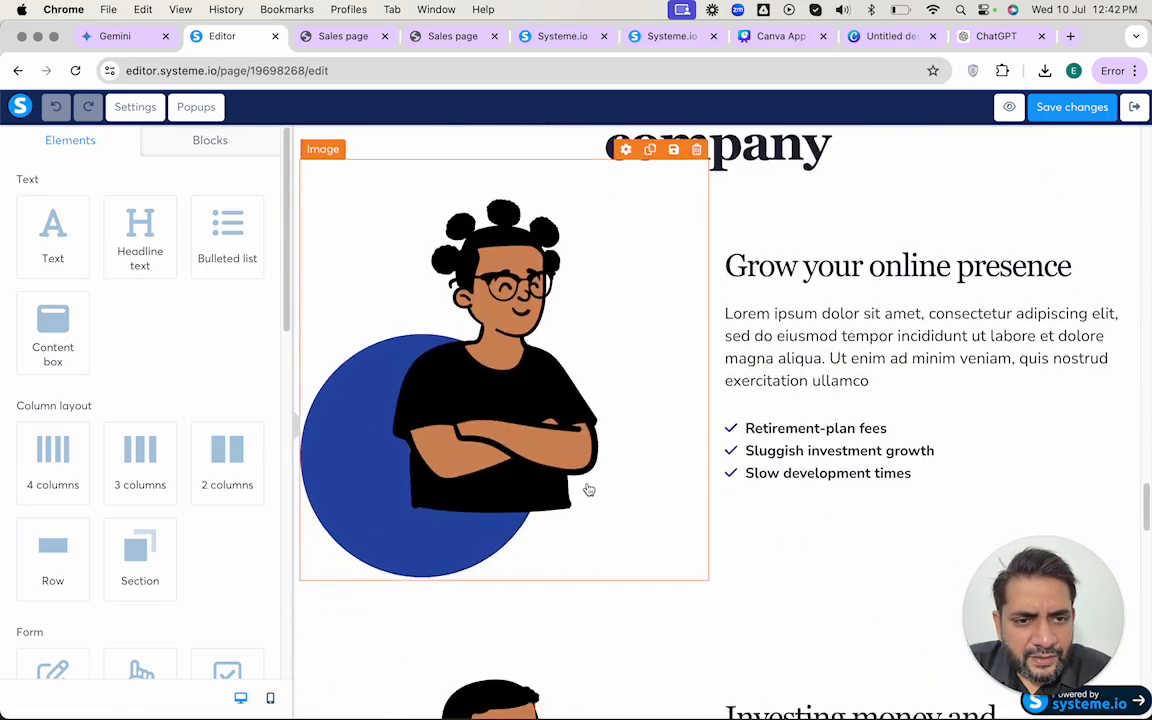
scroll(589, 489, "down", 10)
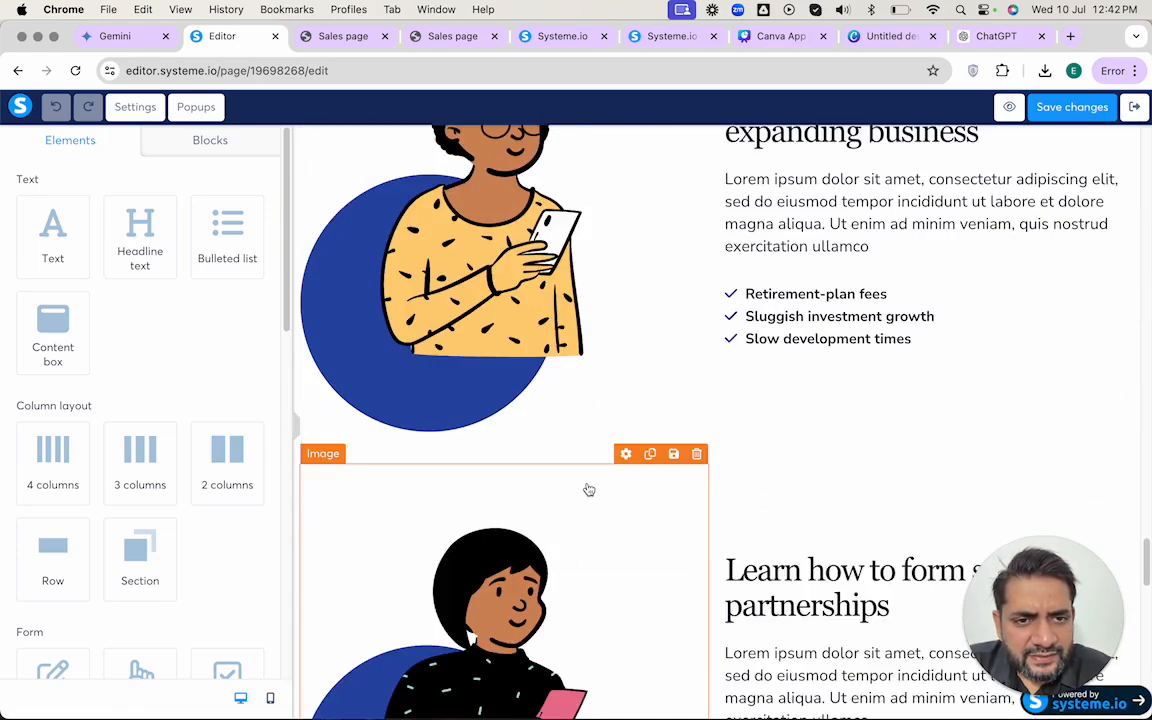
scroll(589, 489, "down", 11)
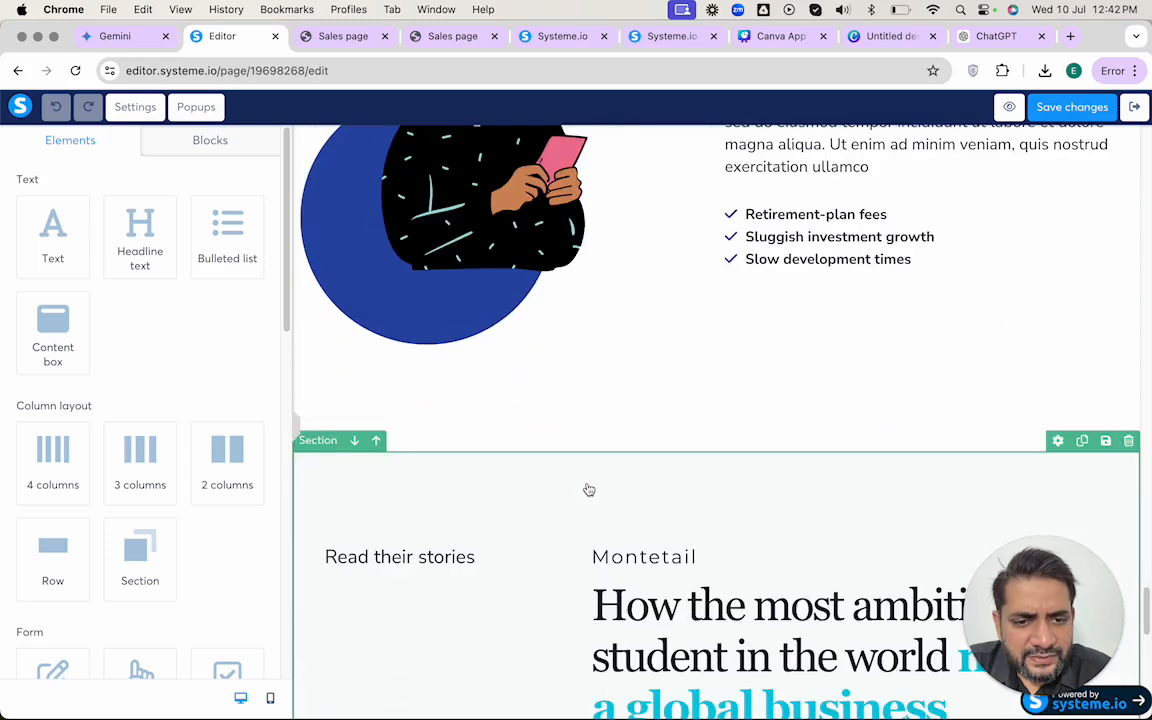
scroll(608, 533, "down", 3)
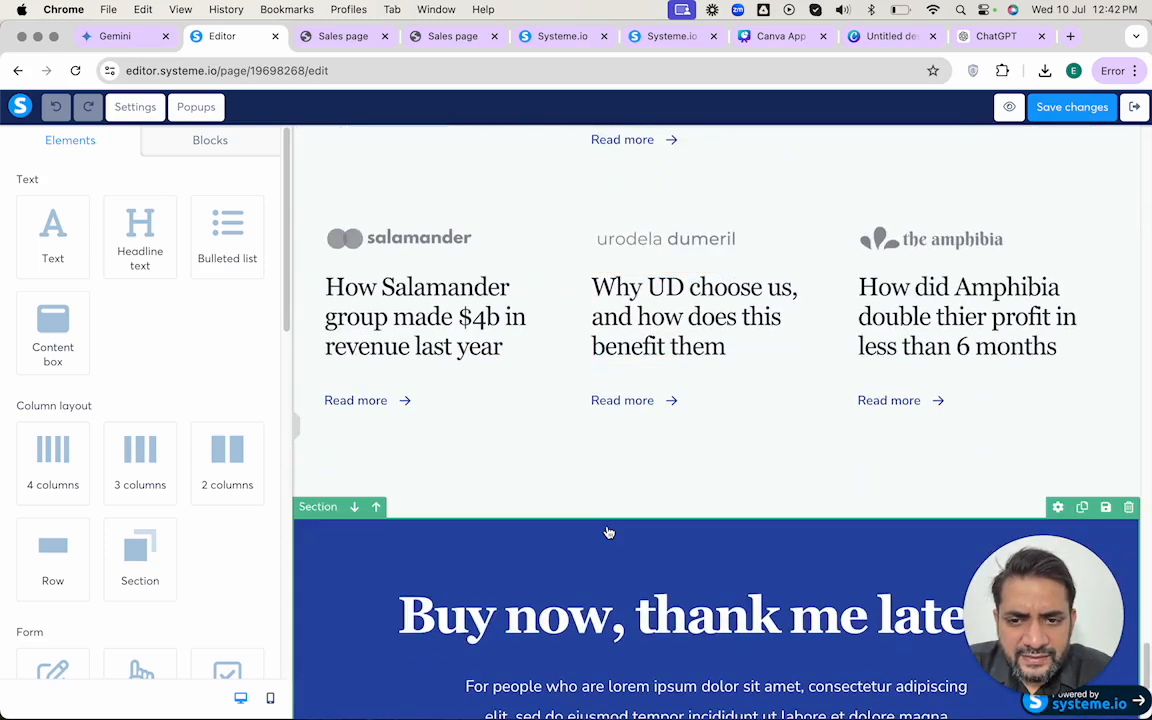
scroll(813, 402, "down", 5)
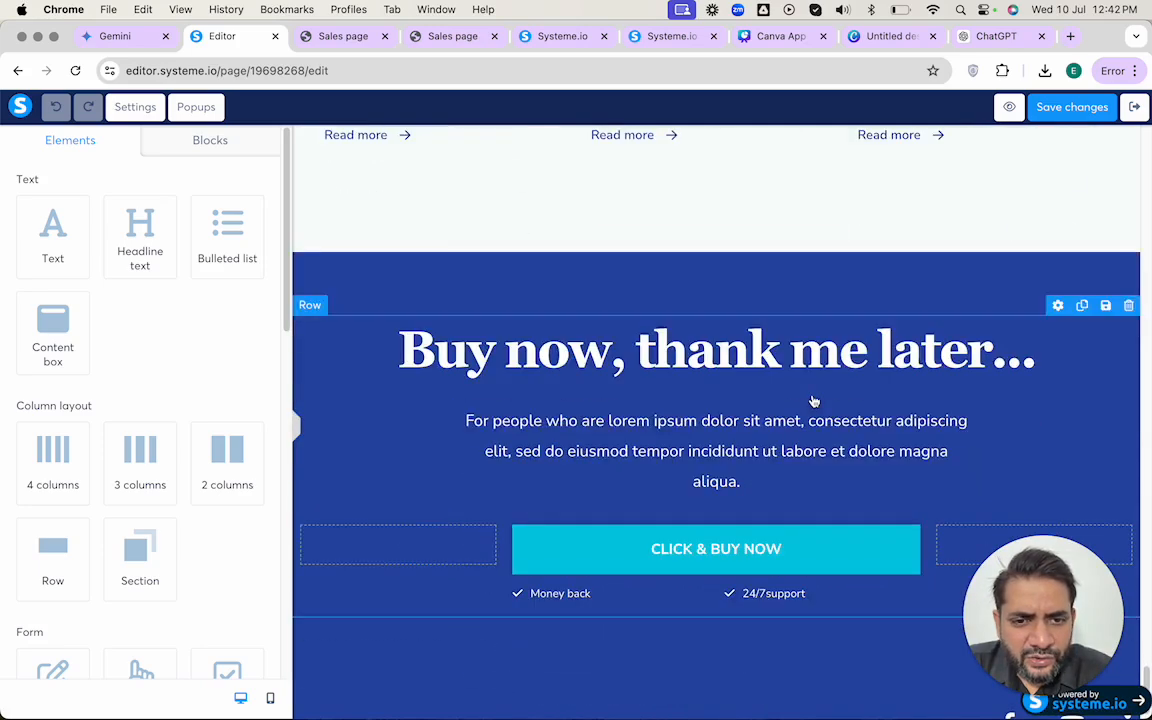
scroll(853, 408, "down", 1)
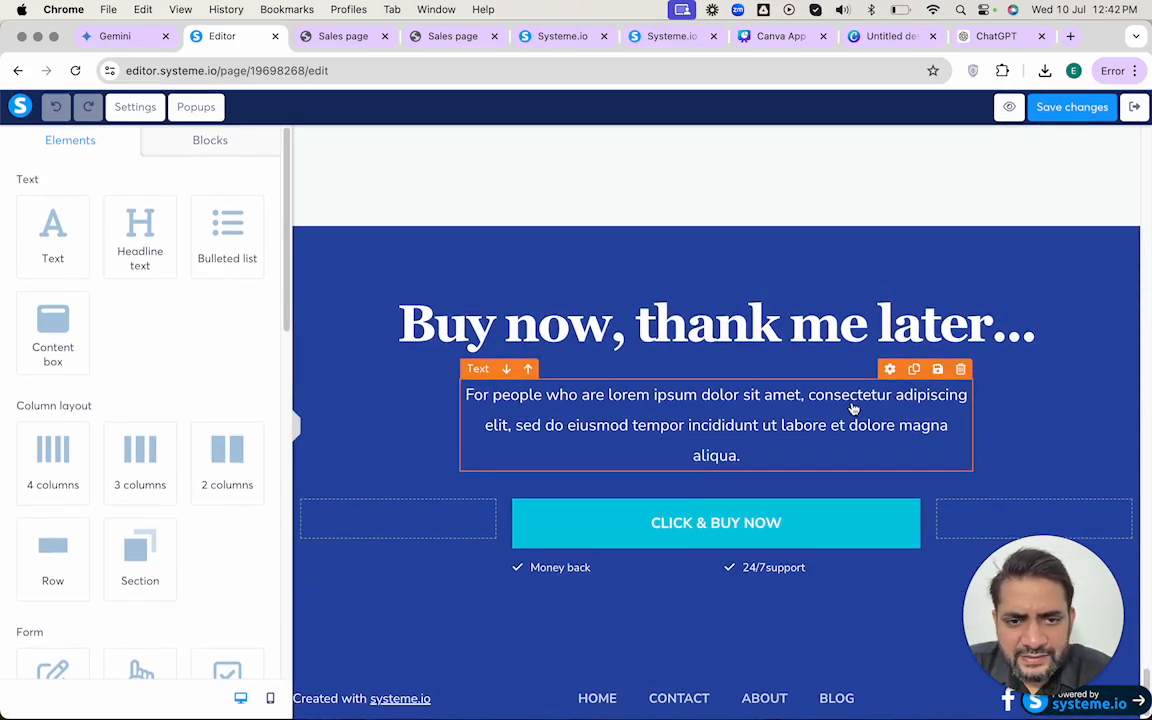
scroll(706, 481, "up", 20)
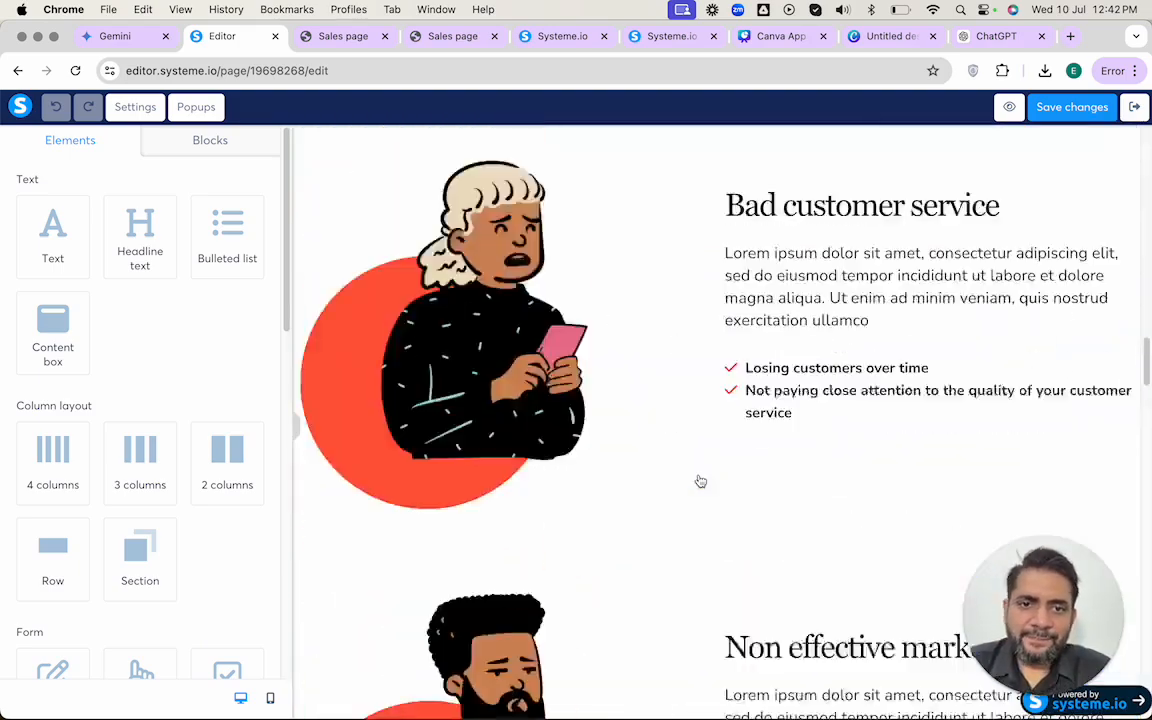
scroll(701, 481, "up", 10)
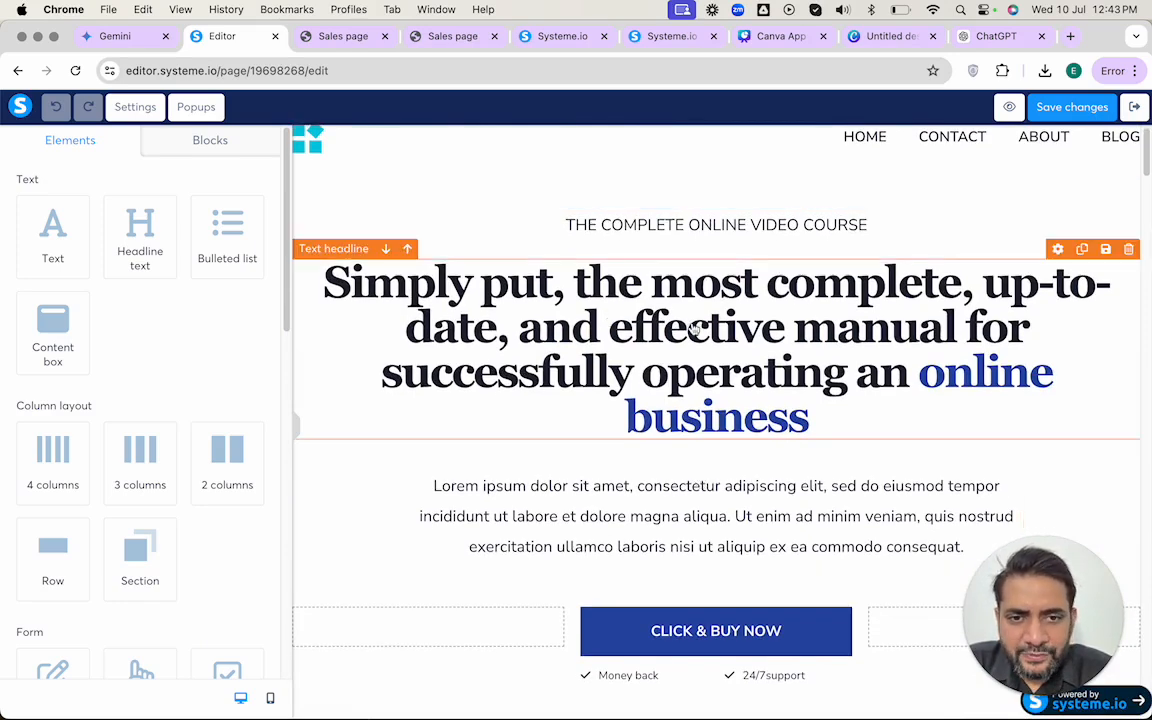
scroll(693, 329, "down", 1)
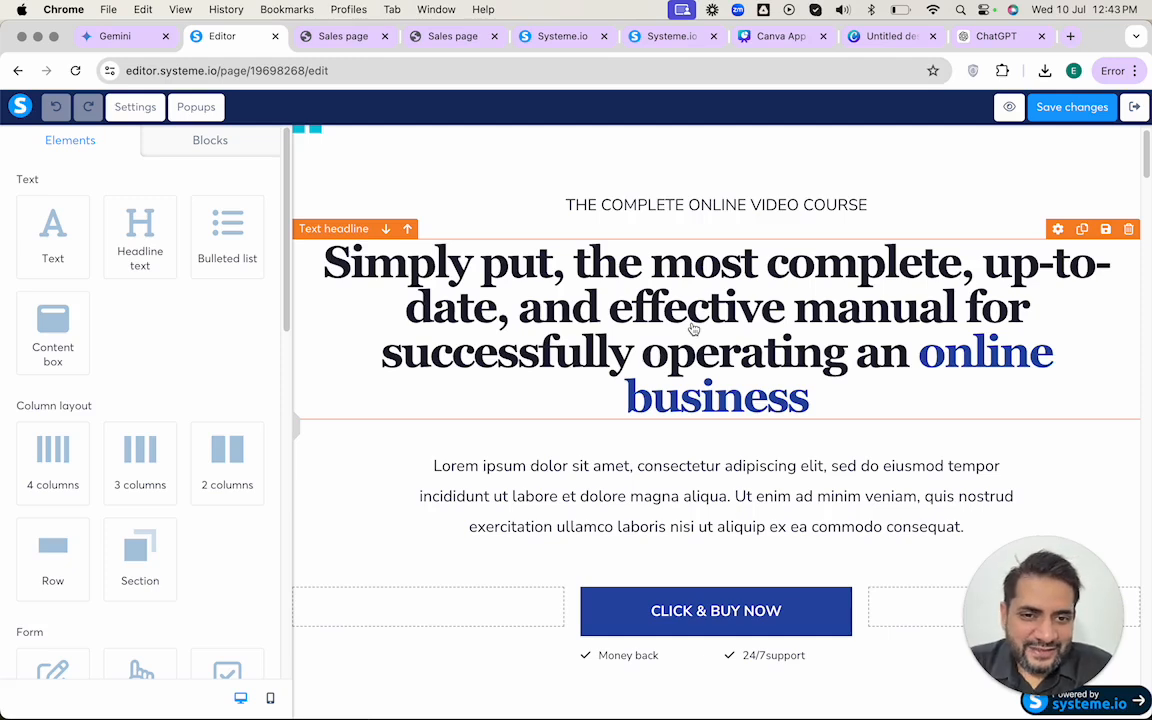
- Switch to ChatGPT and start a prompt with "You are a", discarding the trial wording "landing page"
left_click(992, 38)
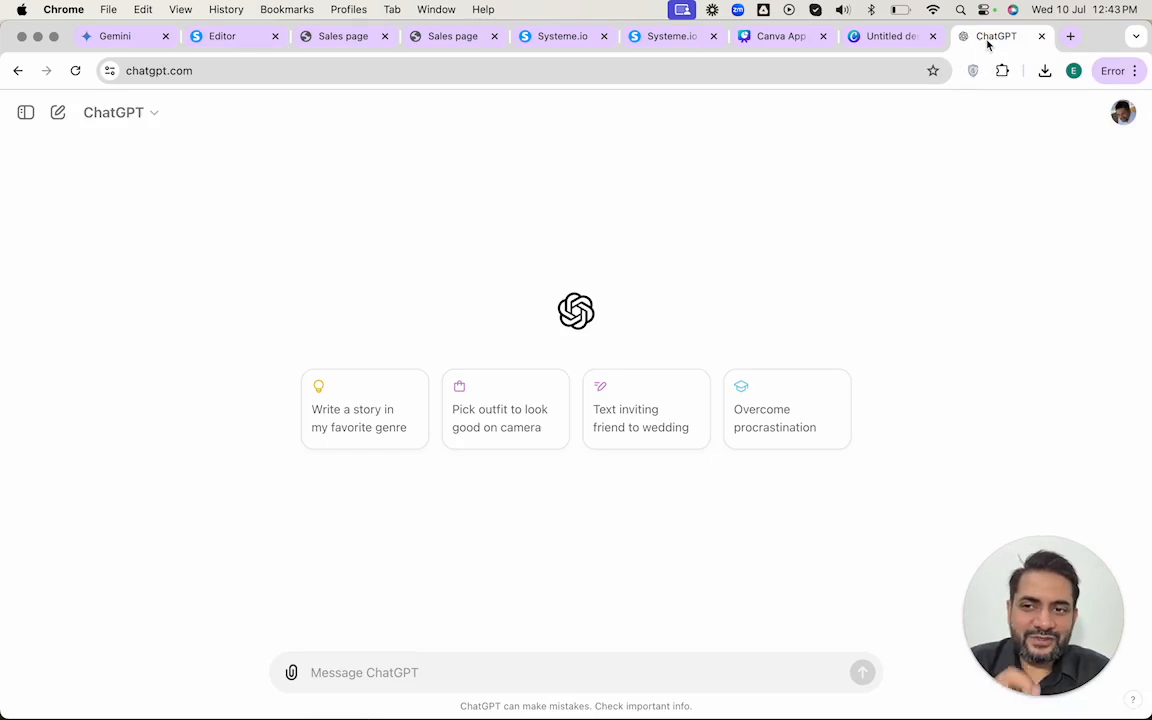
left_click(575, 672)
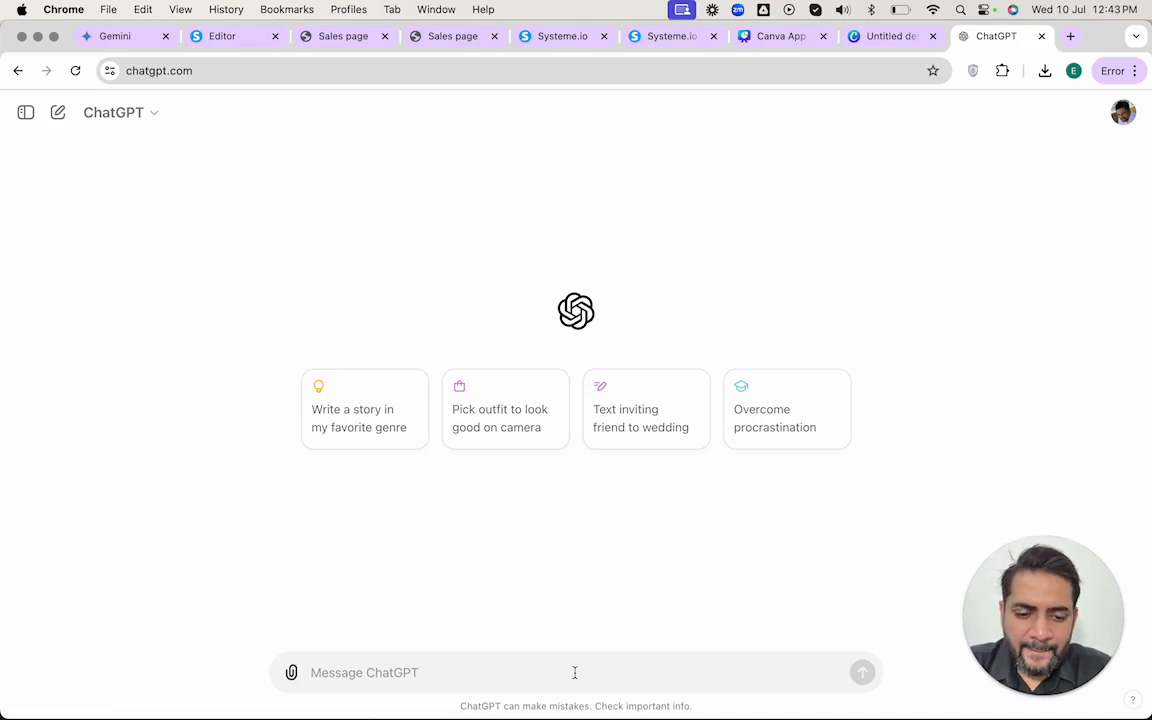
type("You are a l")
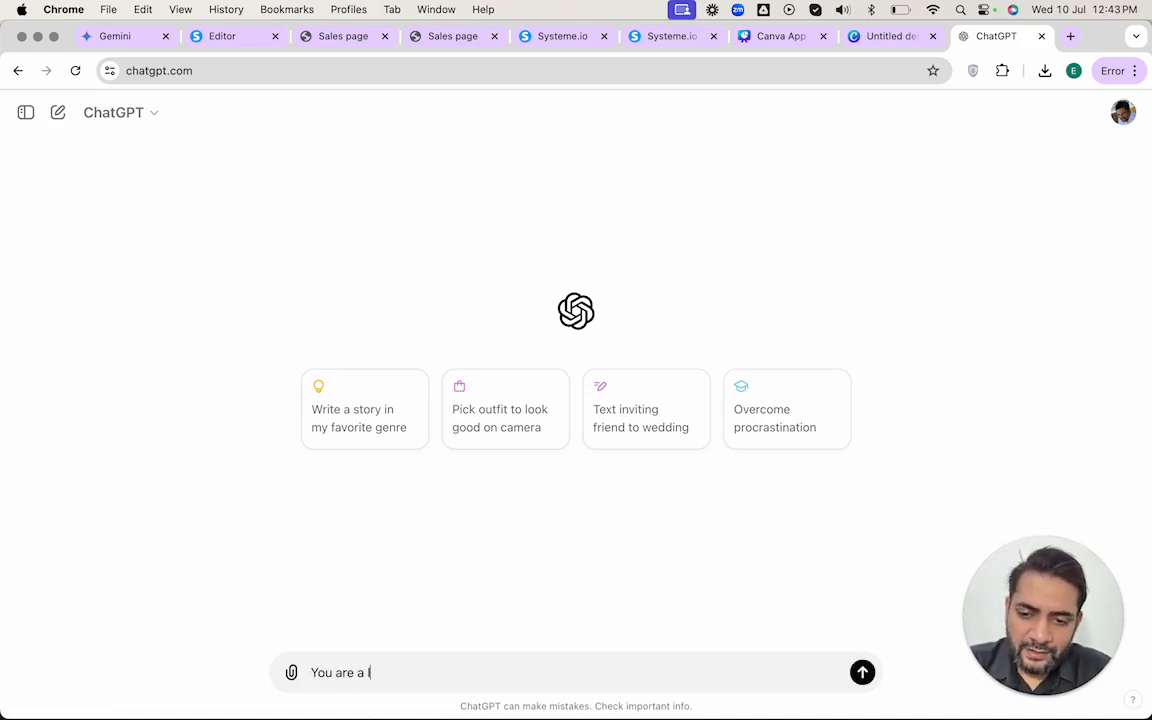
type("anding page")
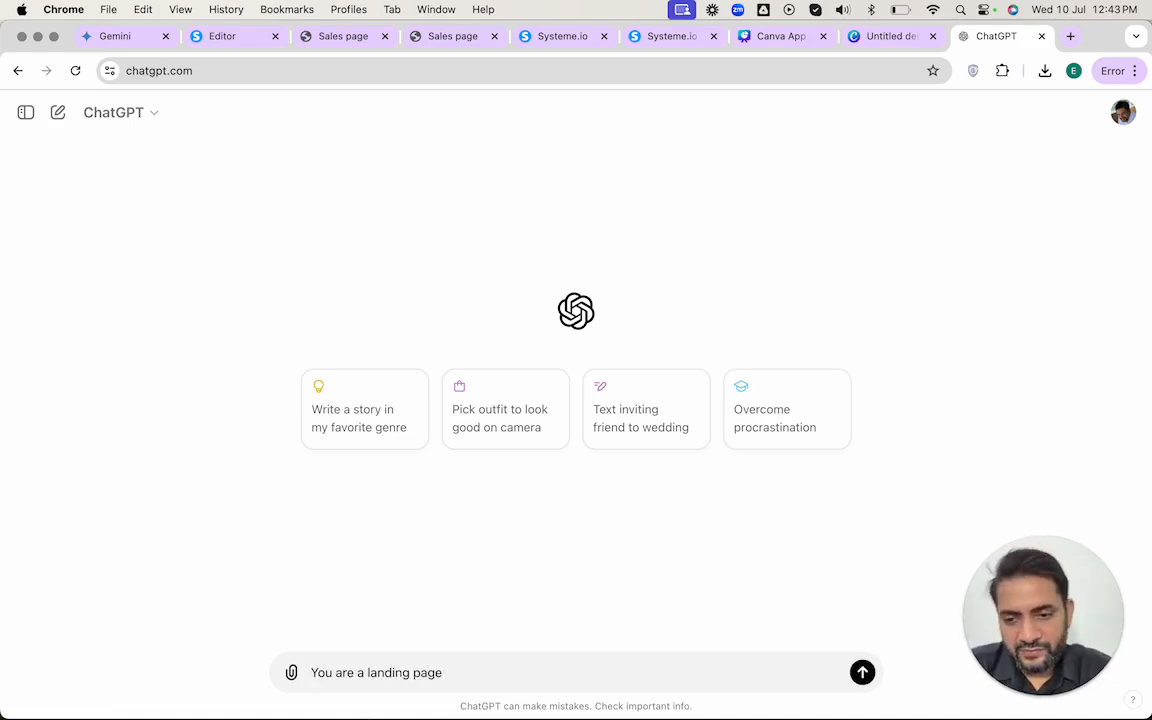
key("BackSpace")
key("BackSpace")
key("BackSpace")
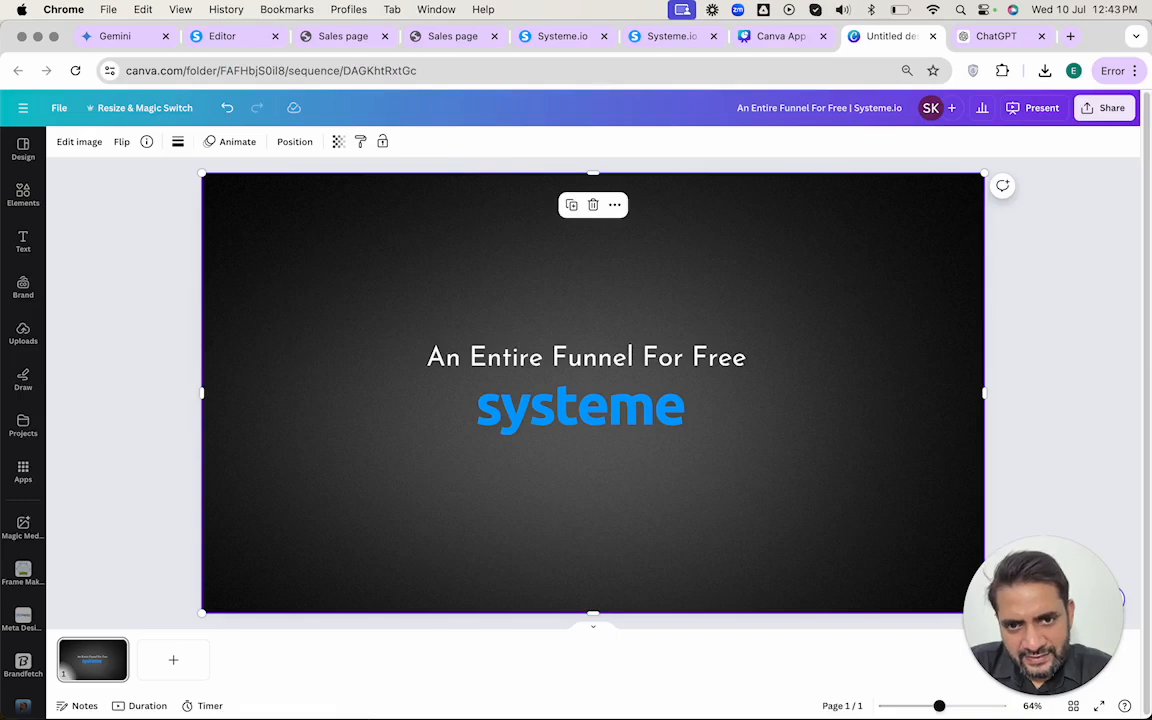
- Close the "Your Journey Begins Here" template preview and review the online video course template's preview for its topic
left_click(468, 37)
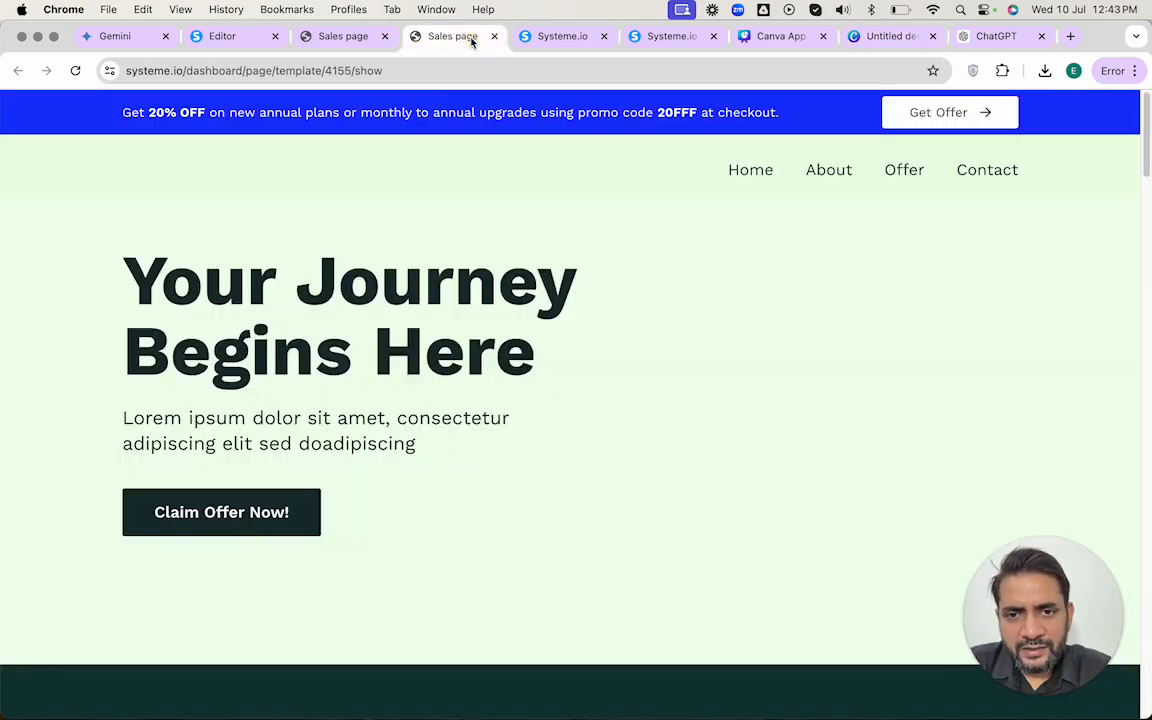
left_click(494, 36)
left_click(357, 38)
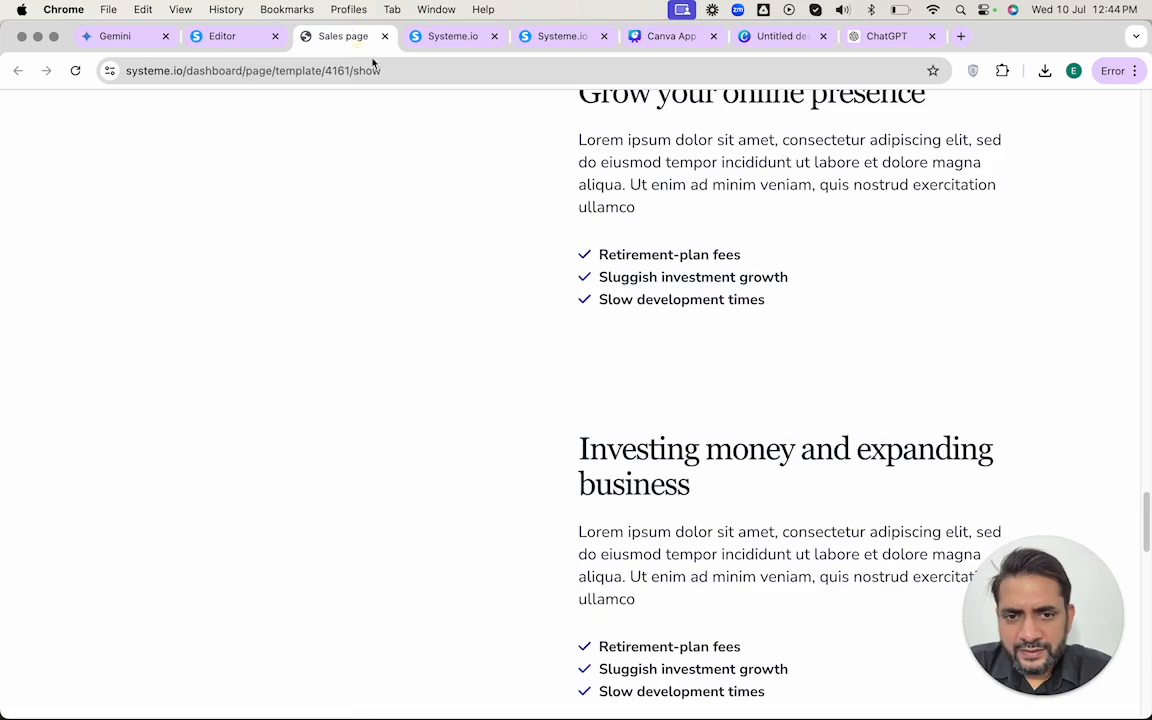
scroll(602, 467, "up", 10)
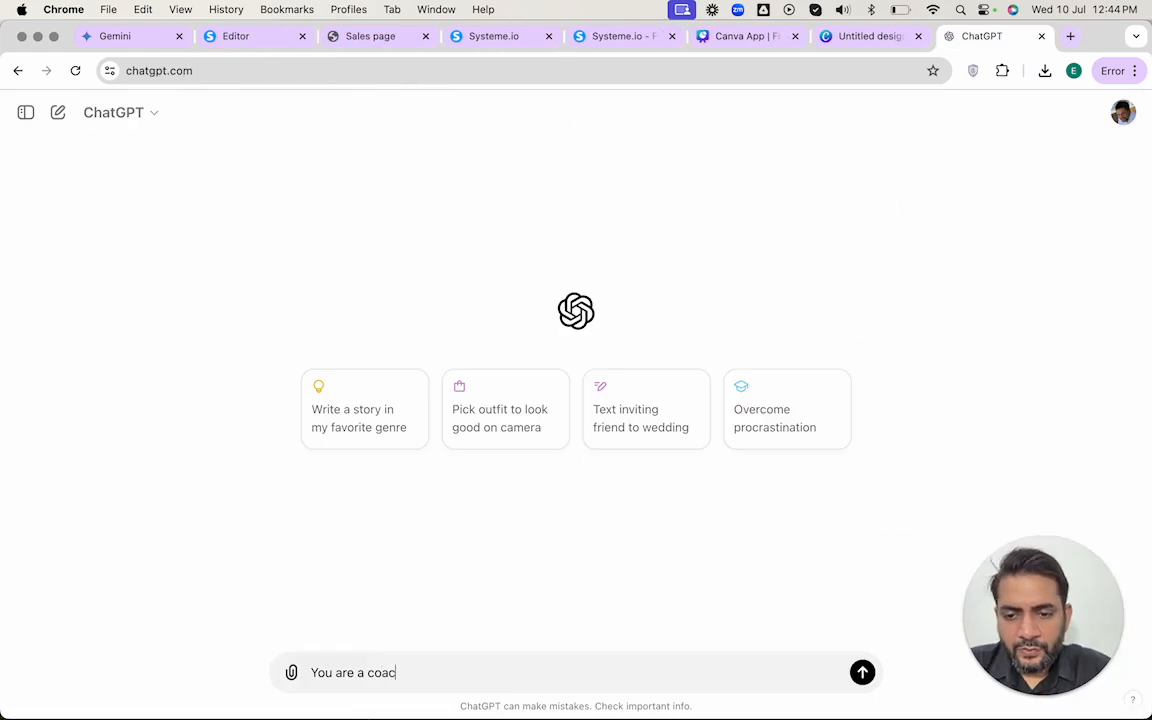
- Complete the prompt's opening as "You are a coach helping online business grow with effective strategies in terms of streamline operations, sales and marketing."
type("h")
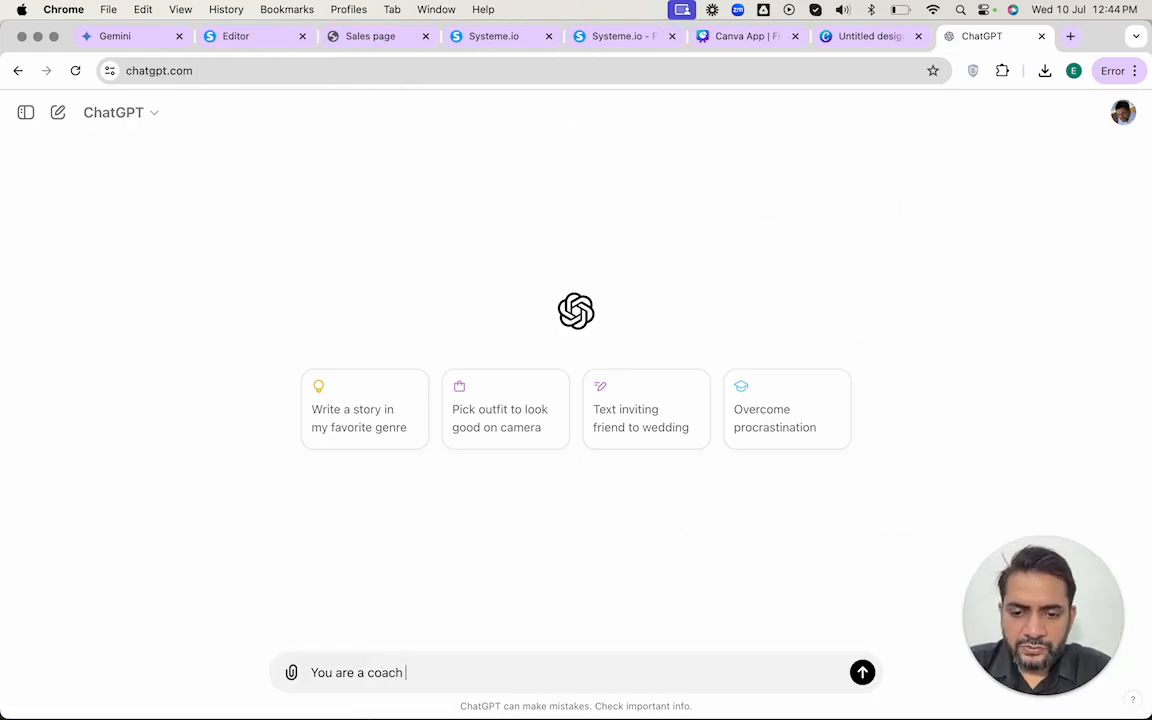
type(" helping ")
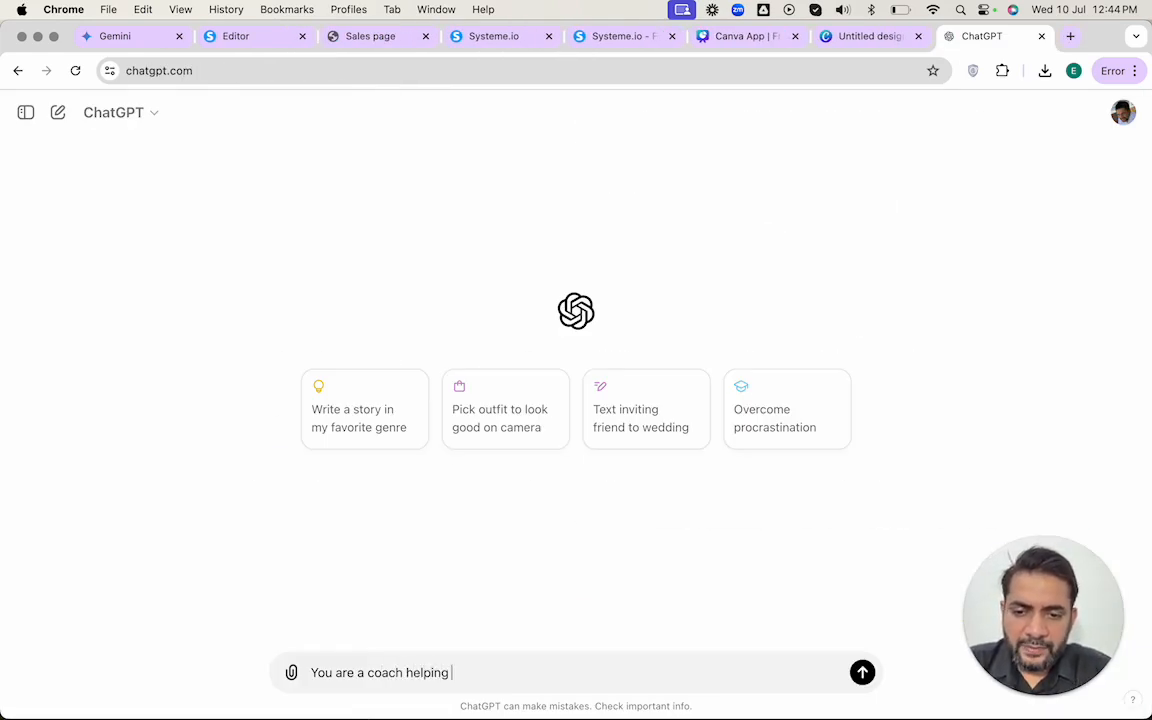
type("online b")
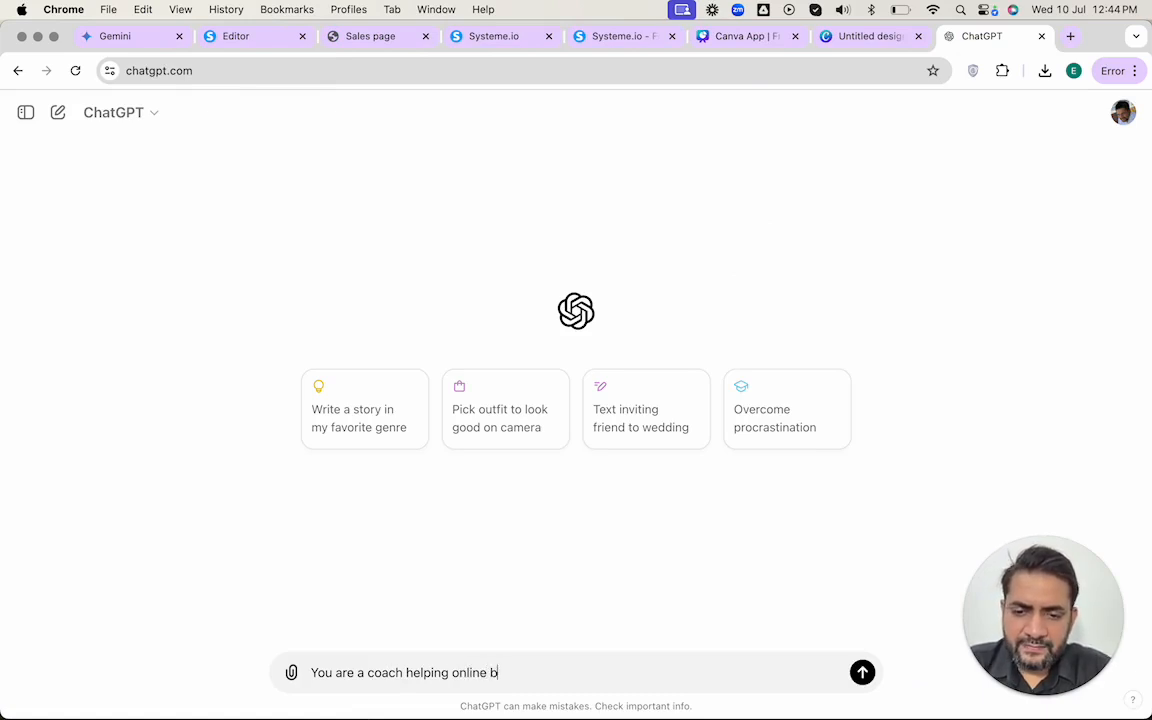
type("usiness grow ")
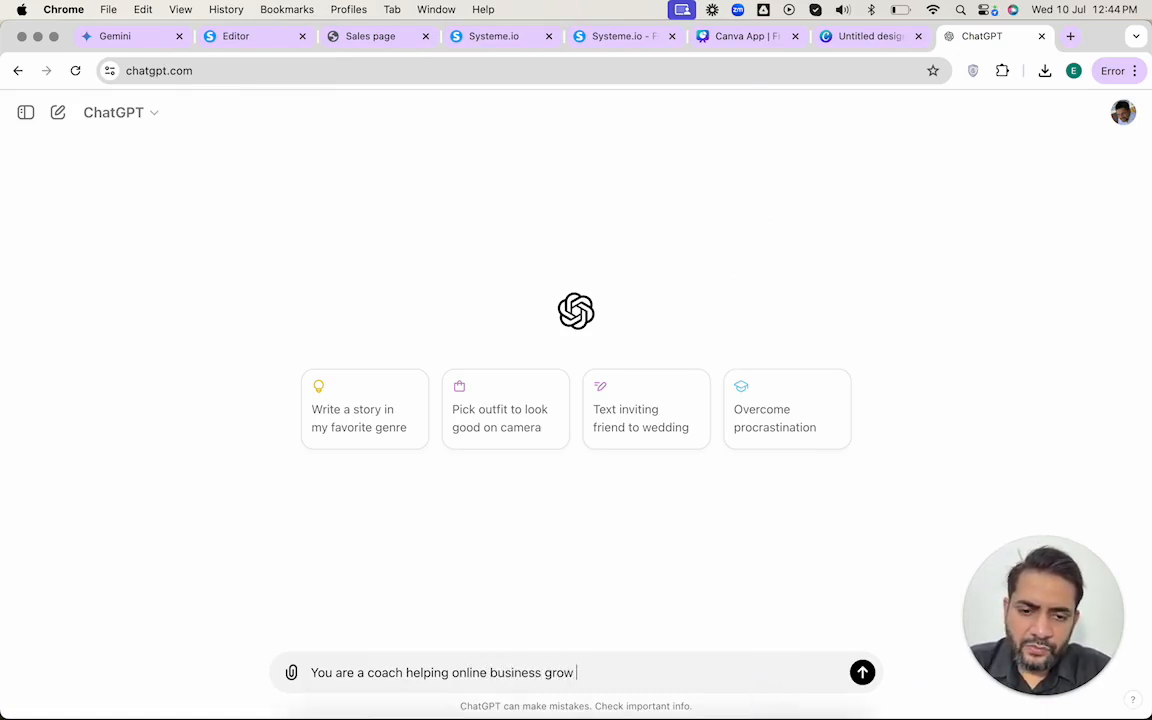
type("with effective ")
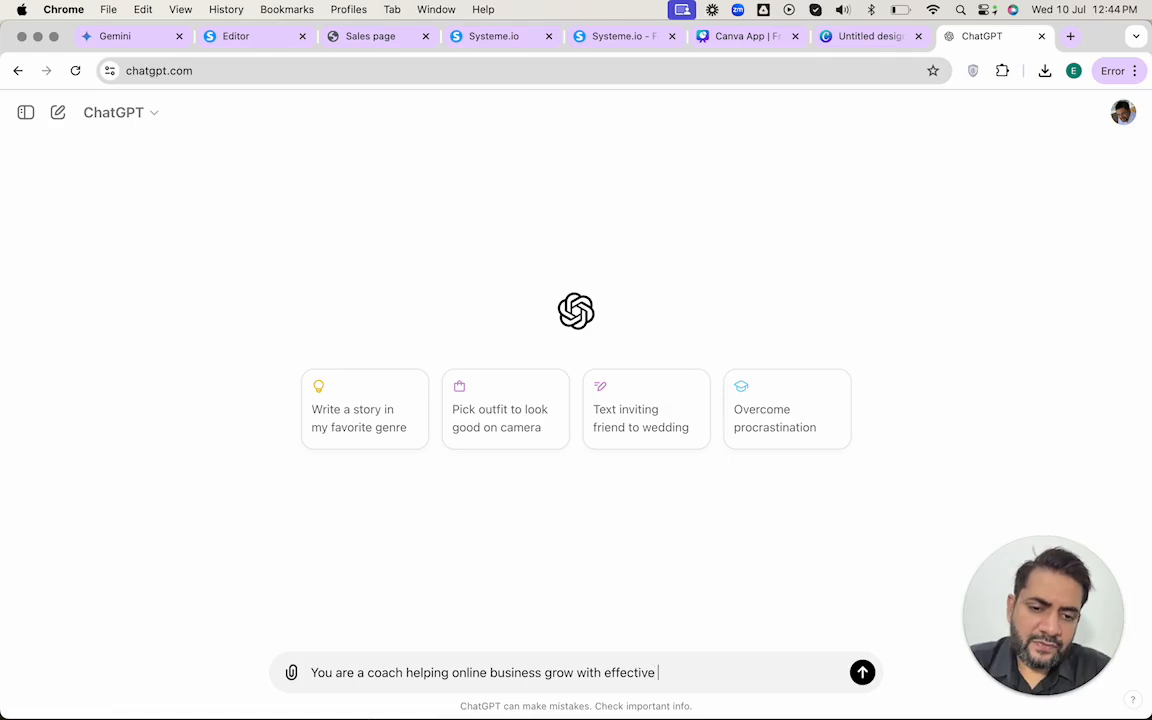
type("strat")
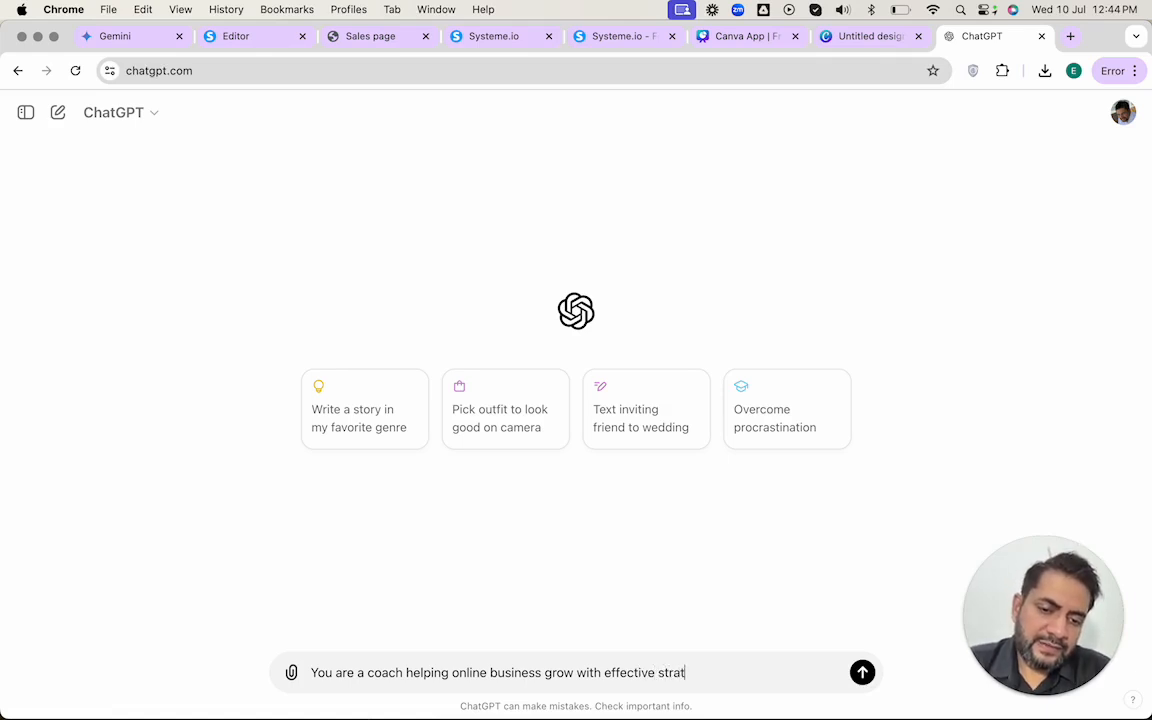
type("egies in terms of bu")
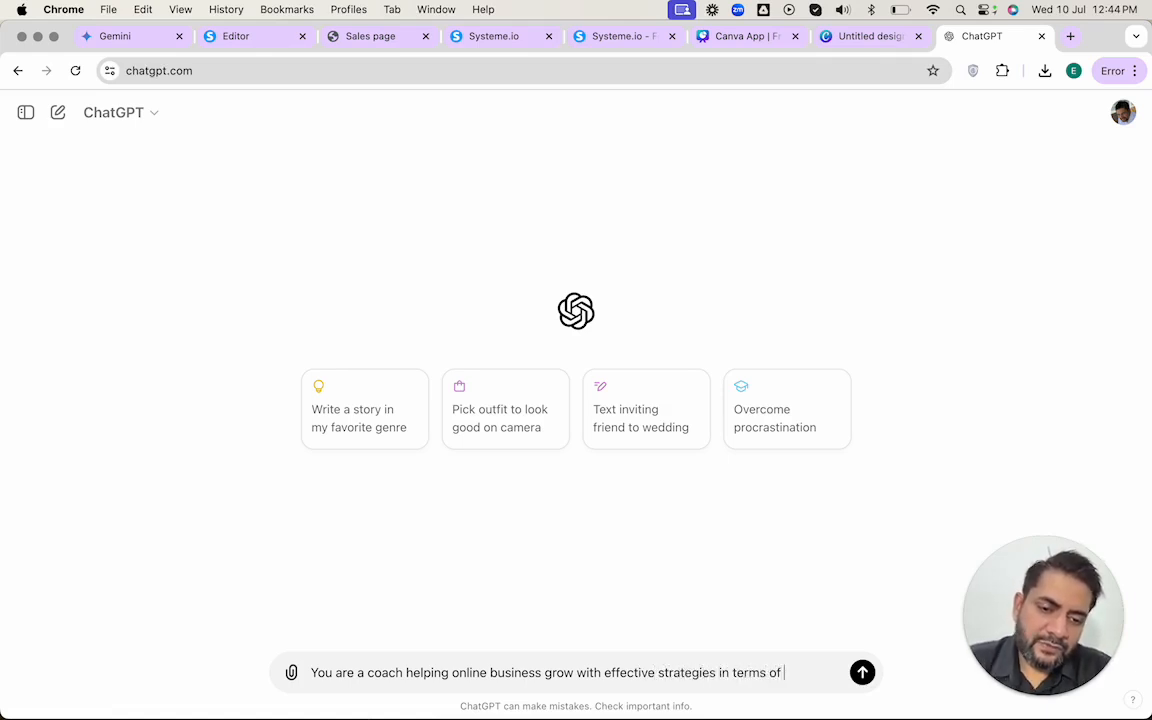
key("BackSpace")
key("BackSpace")
type("streamli")
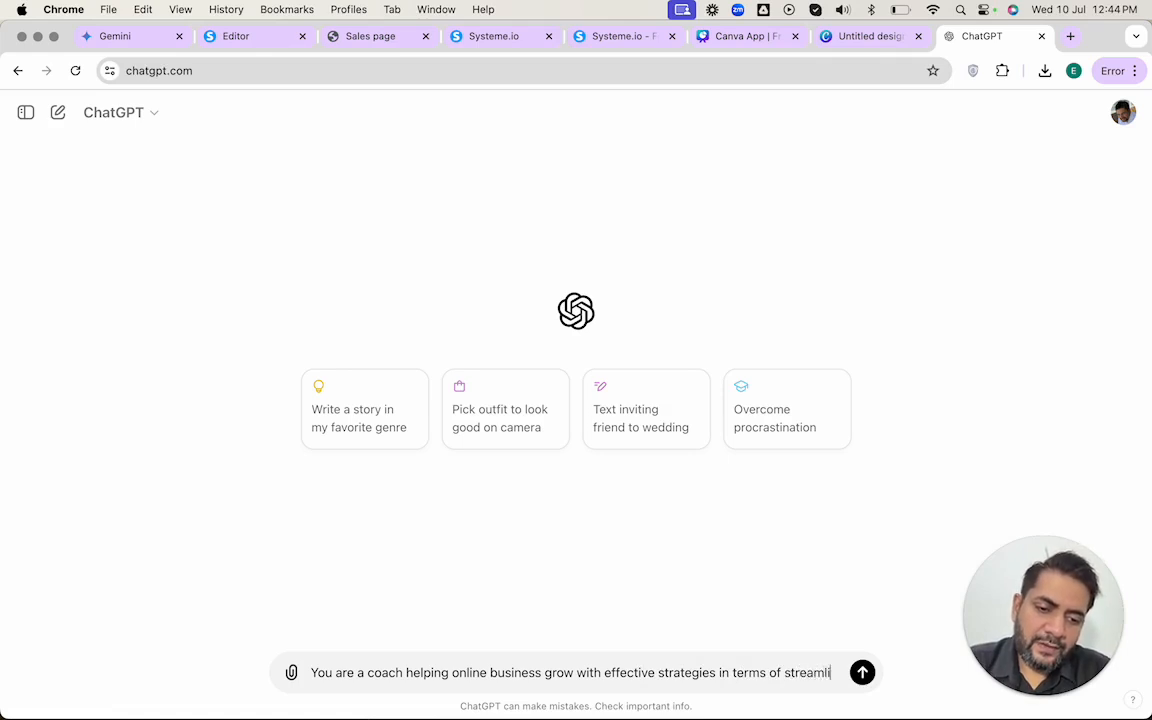
type("ne operations, ")
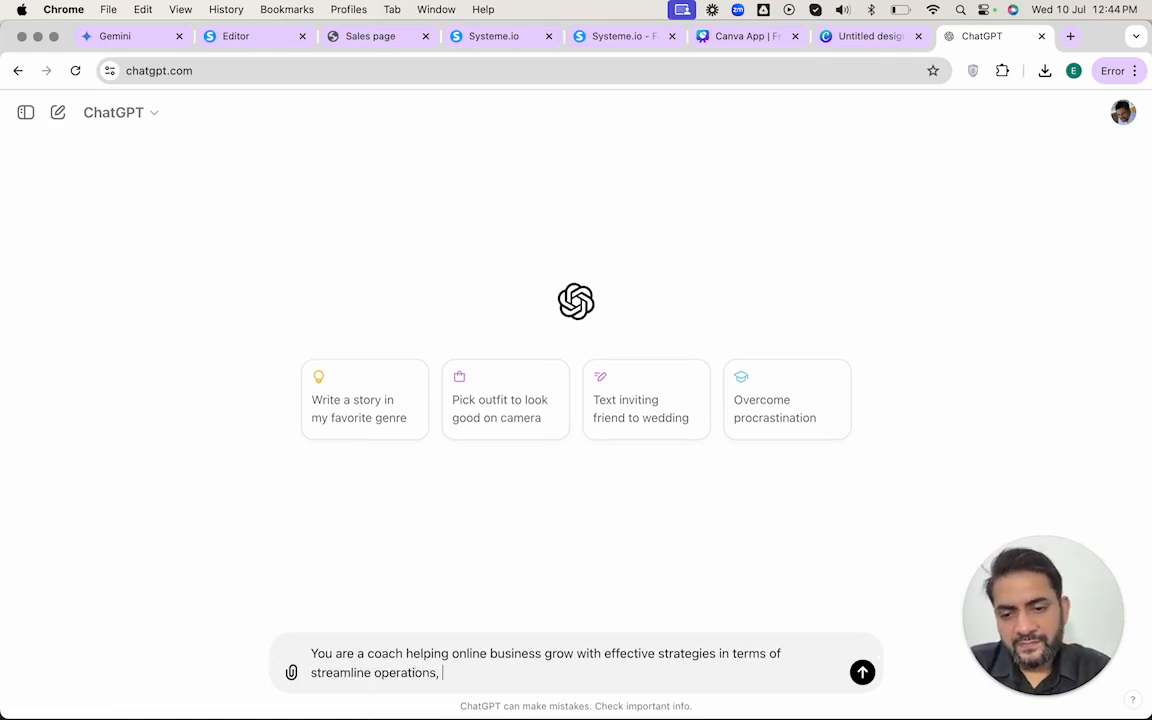
type("sales and ma")
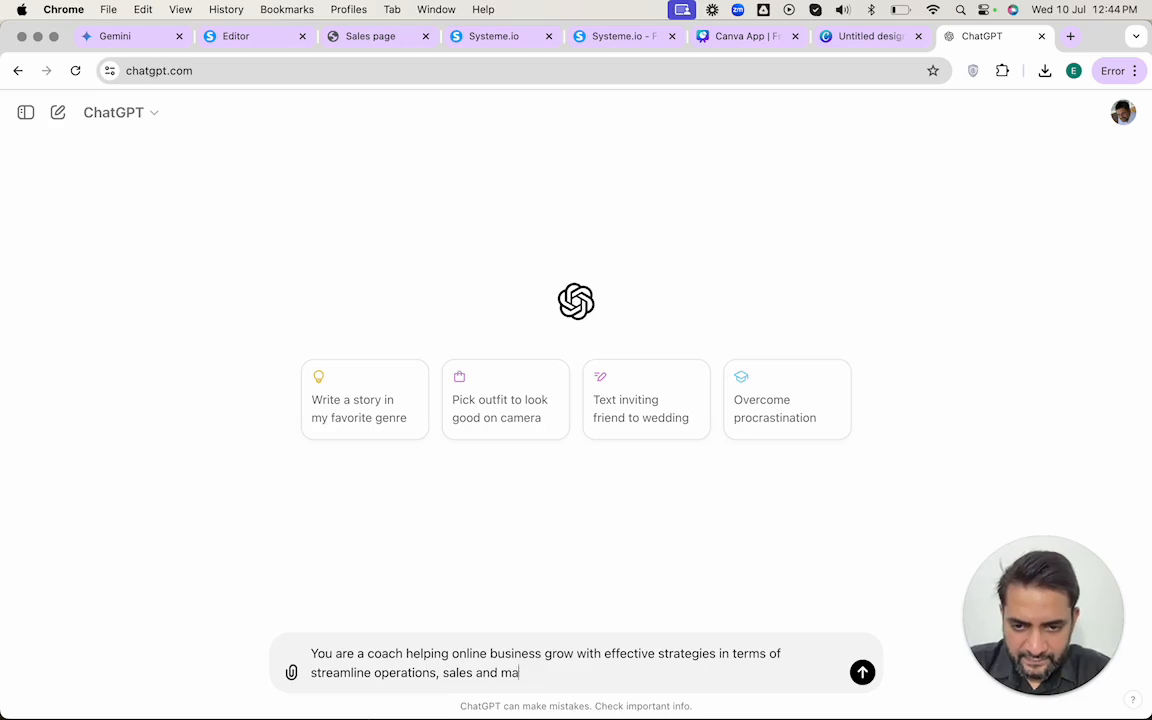
type("rketing.")
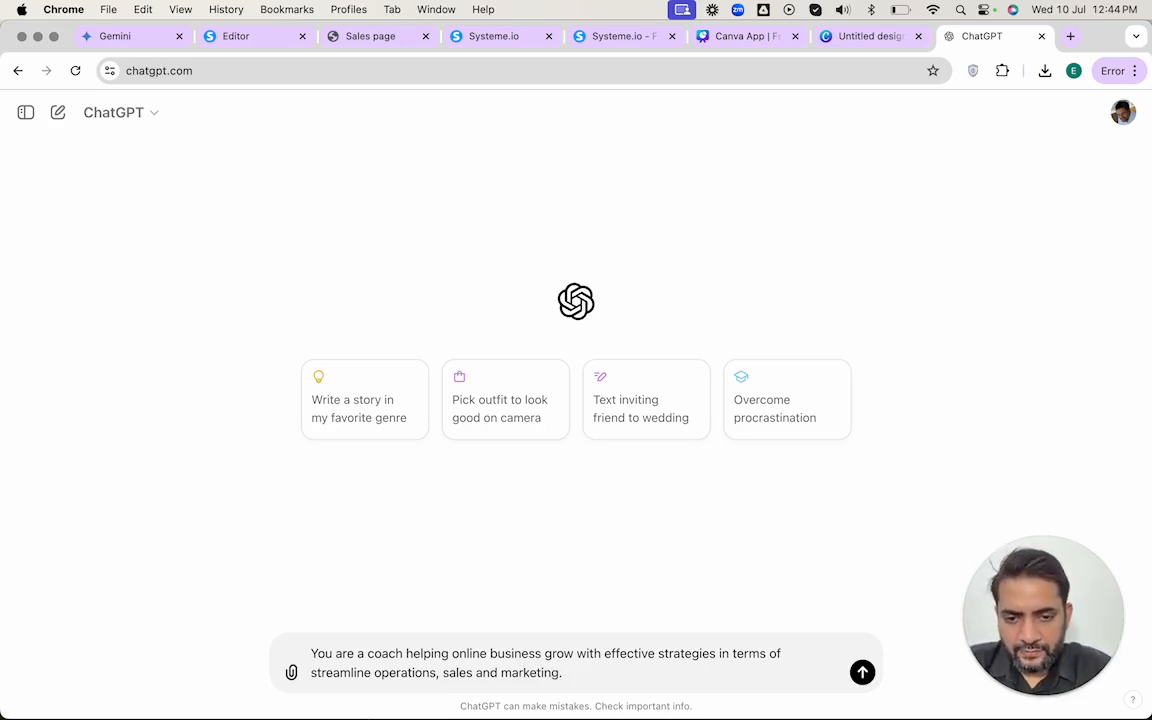
- Add a second paragraph: "For the same , I need a landing page content that follows the given structure :", followed by a new line
key("shift+Return")
key("shift+Return")
type("For the same , ")
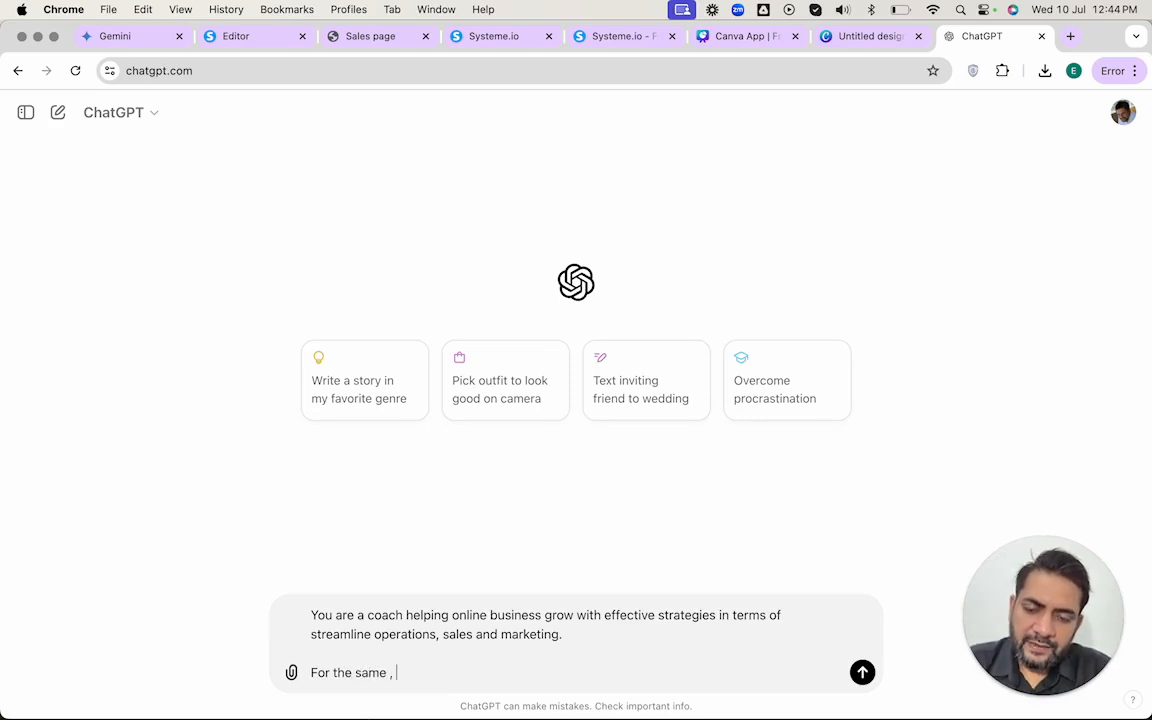
type("we a")
key("BackSpace")
key("BackSpace")
key("BackSpace")
key("BackSpace")
type("I")
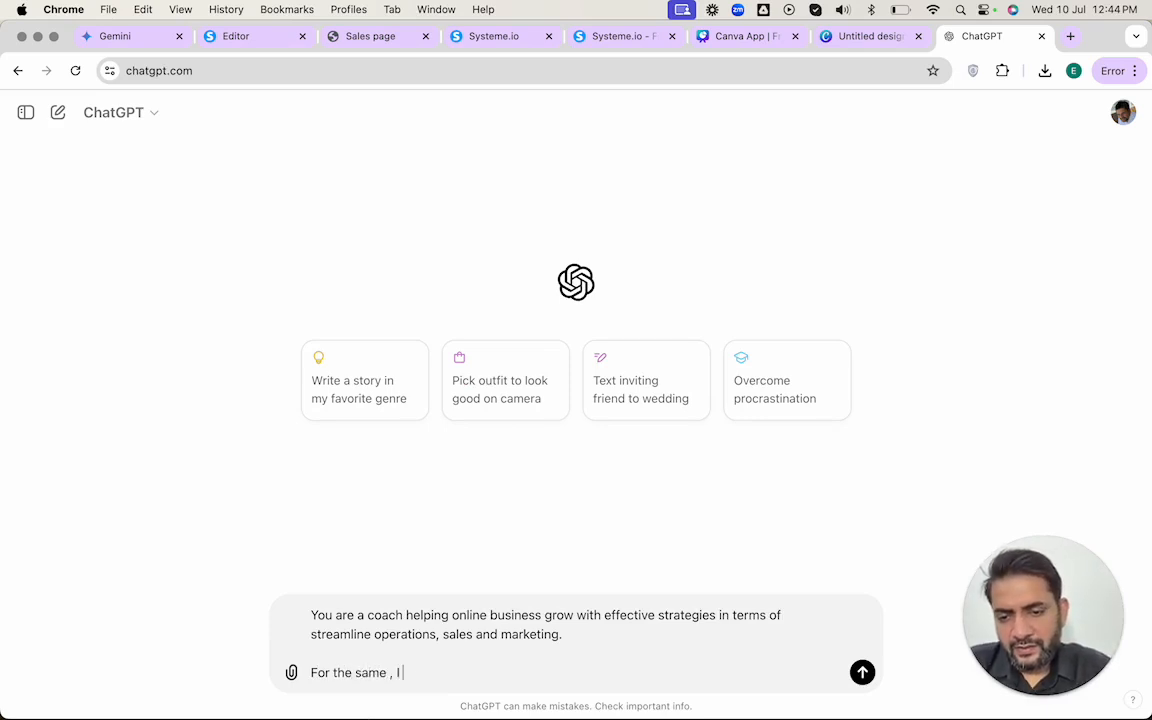
type(" need a landing page des")
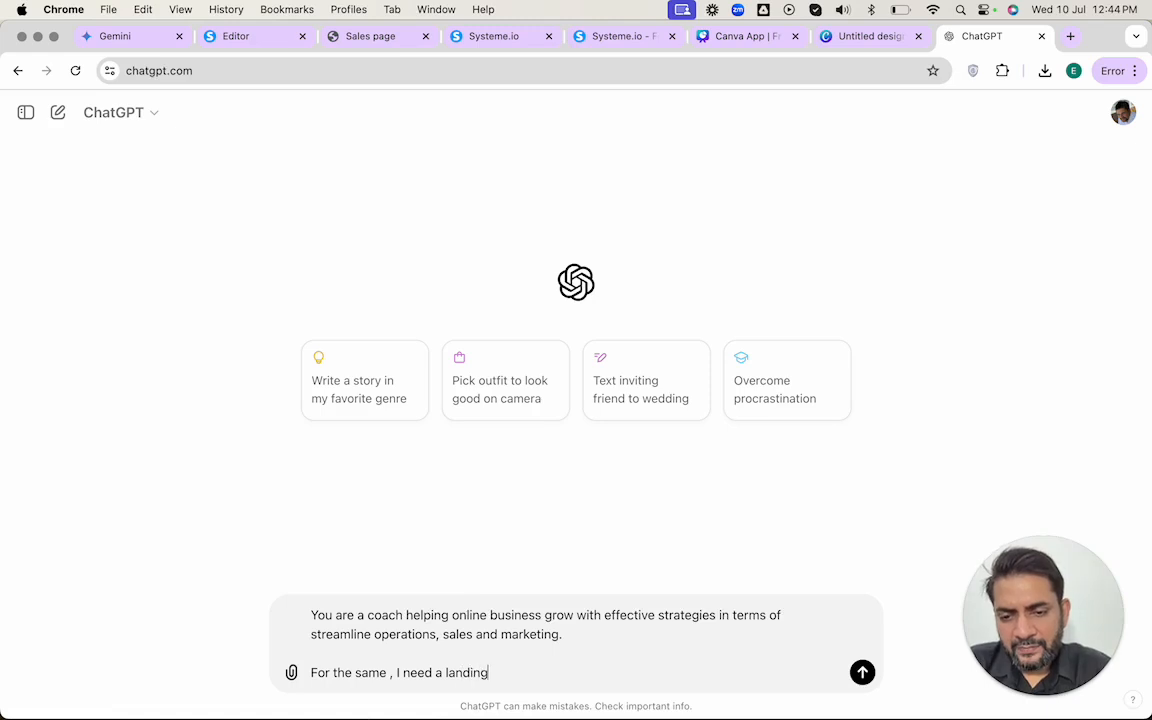
key("BackSpace")
key("BackSpace")
key("BackSpace")
type("cont")
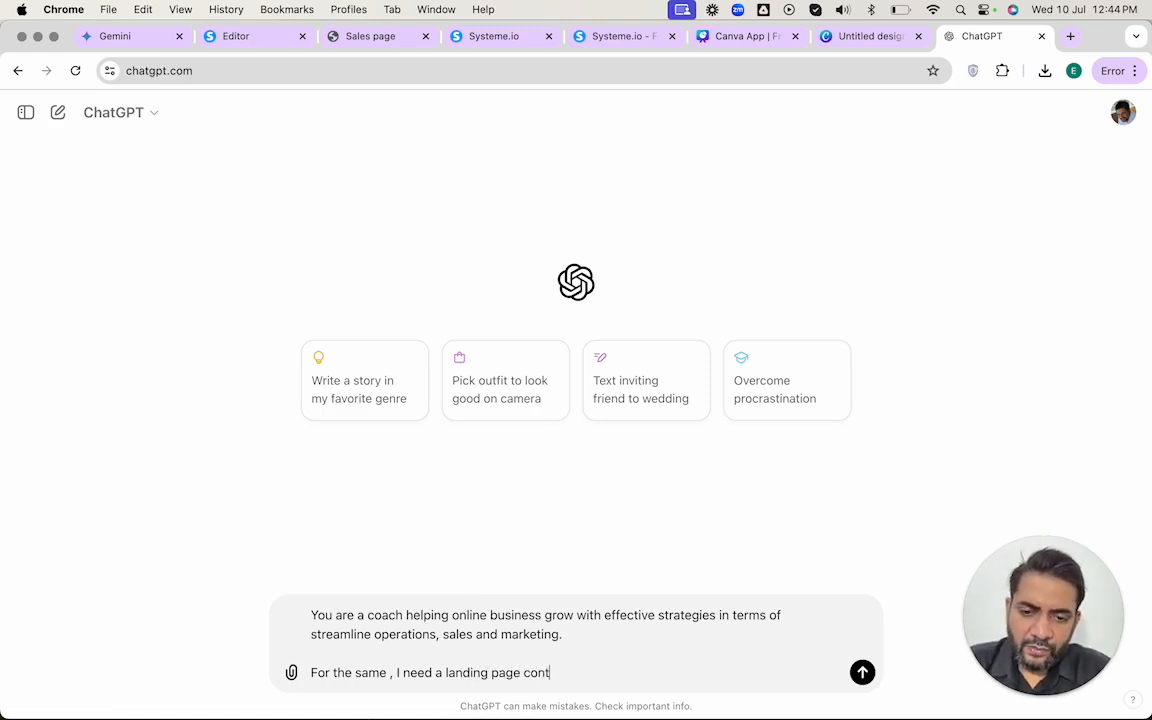
type("ent that ")
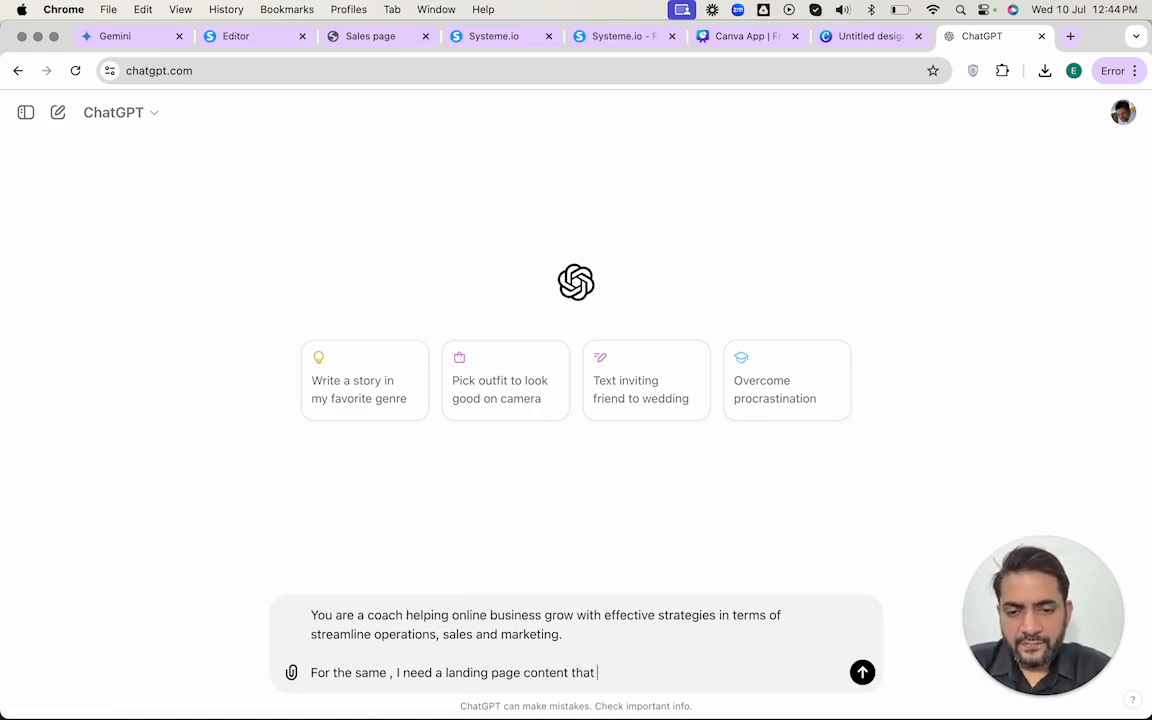
type("follows the given str")
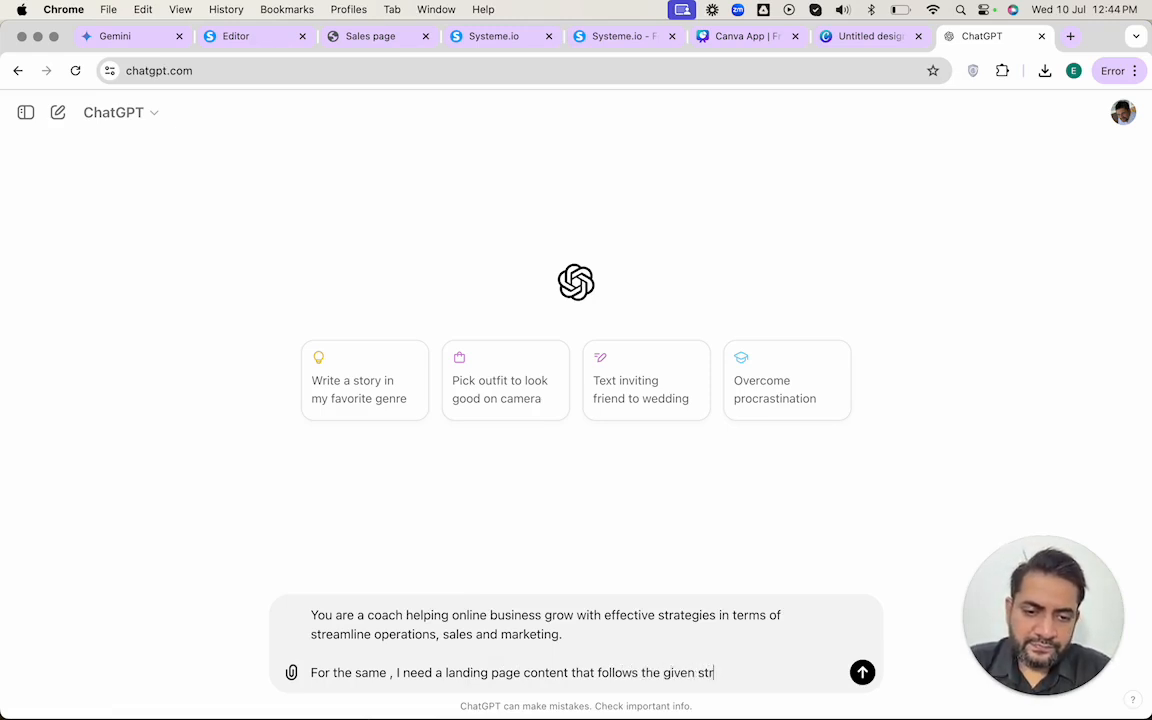
key("BackSpace")
key("BackSpace")
type("stu")
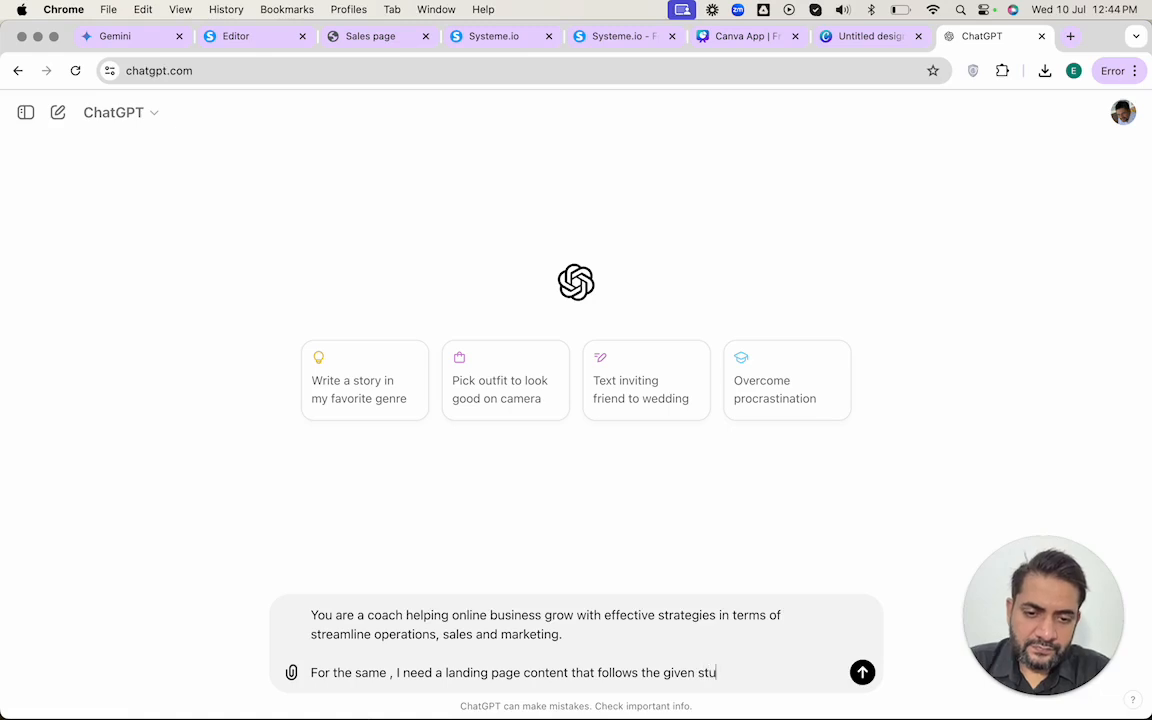
key("BackSpace")
type("ructure :")
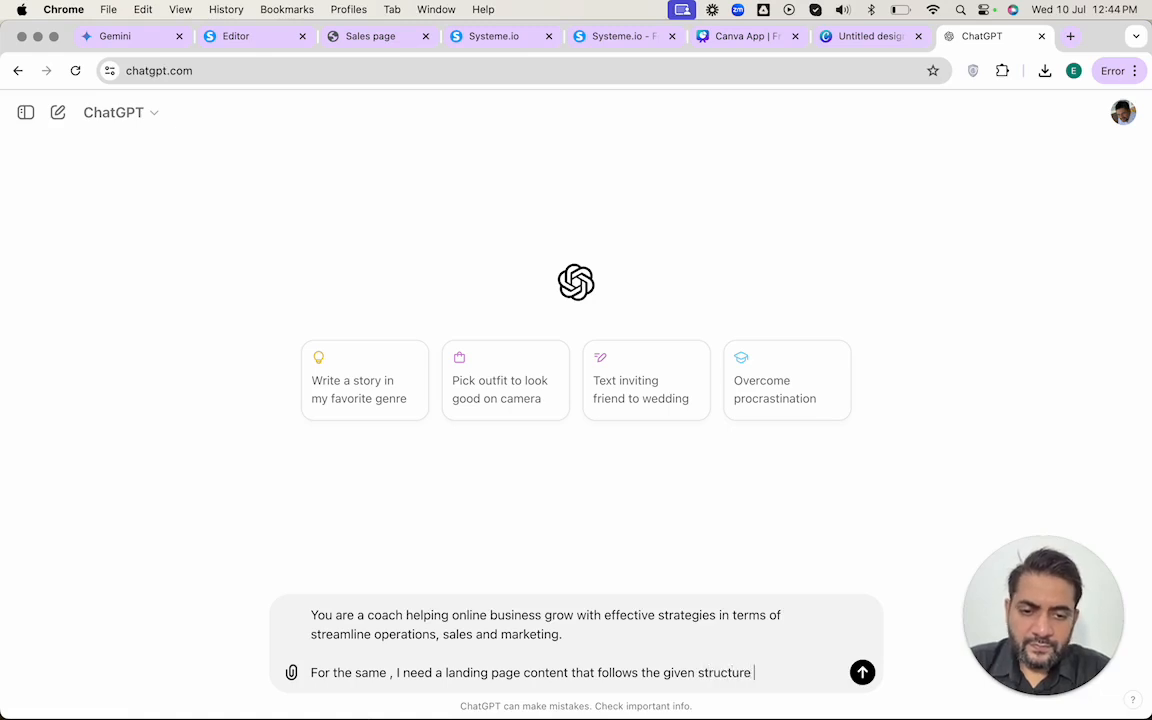
key("shift+Return")
- Move the ChatGPT browser tab between the Editor and Sales page tabs, and check switching between it and the editor
left_click_drag(968, 45, 391, 40)
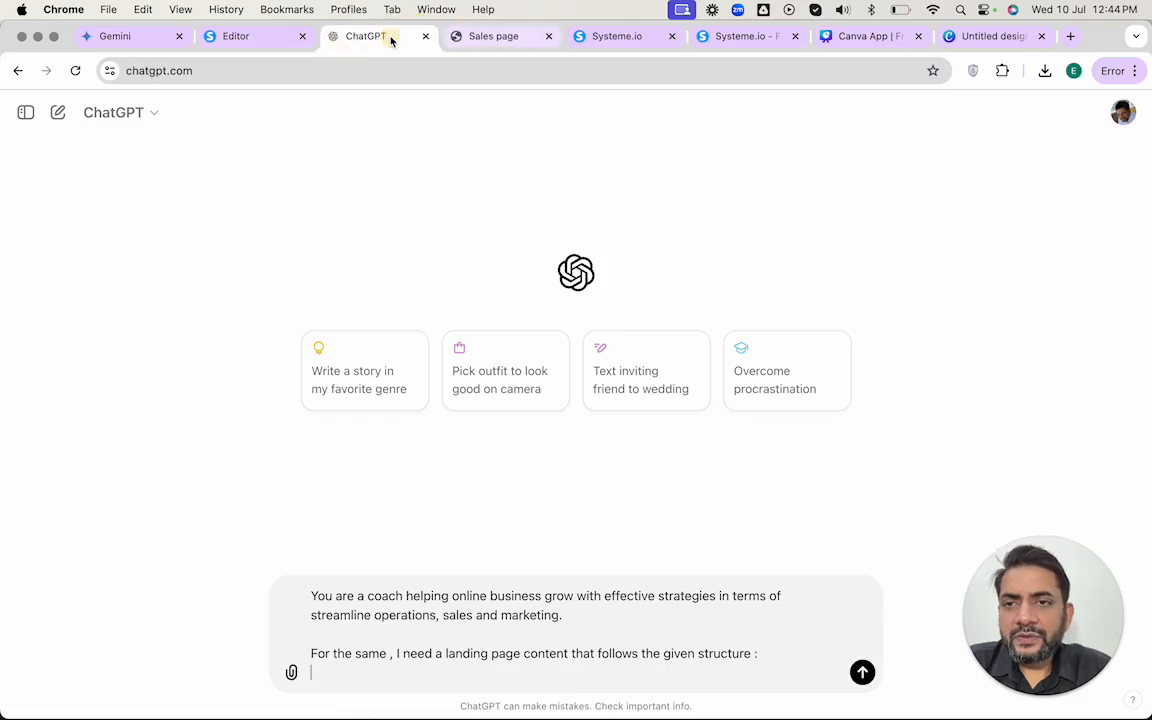
key("ctrl+shift+Tab")
key("ctrl+Tab")
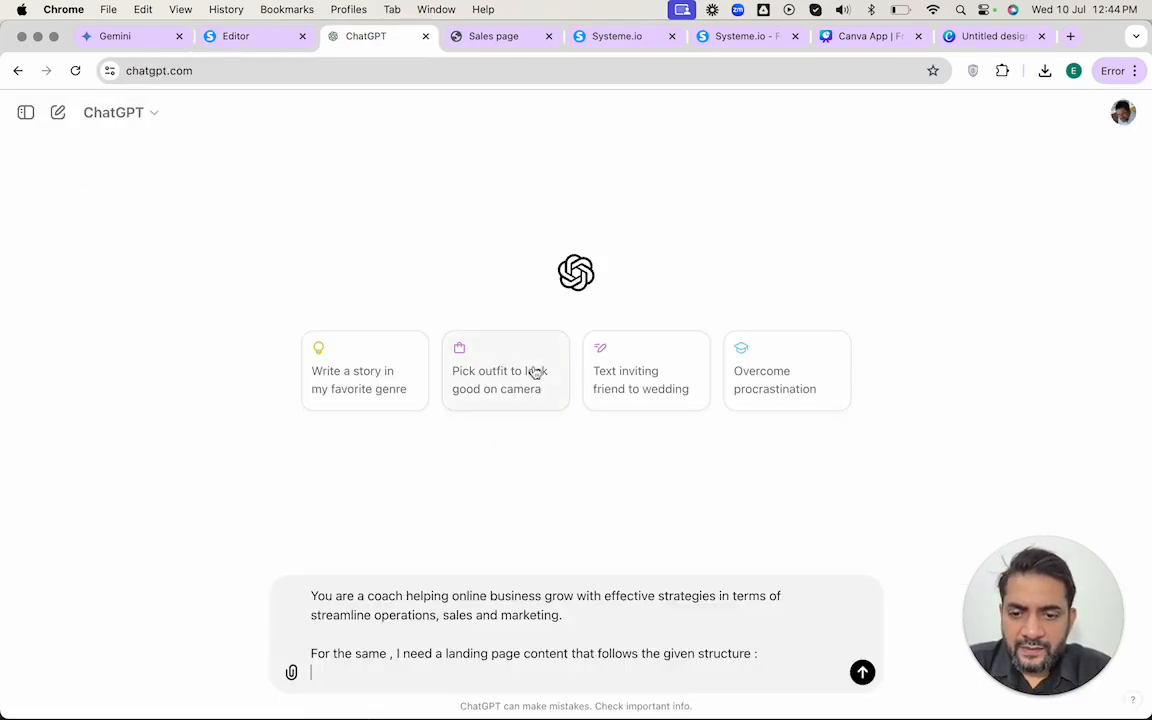
- List "Banner Headline", "Banner Sub Headline" and "CTA button" on separate lines as the first parts of the page structure
type("Banner Headline")
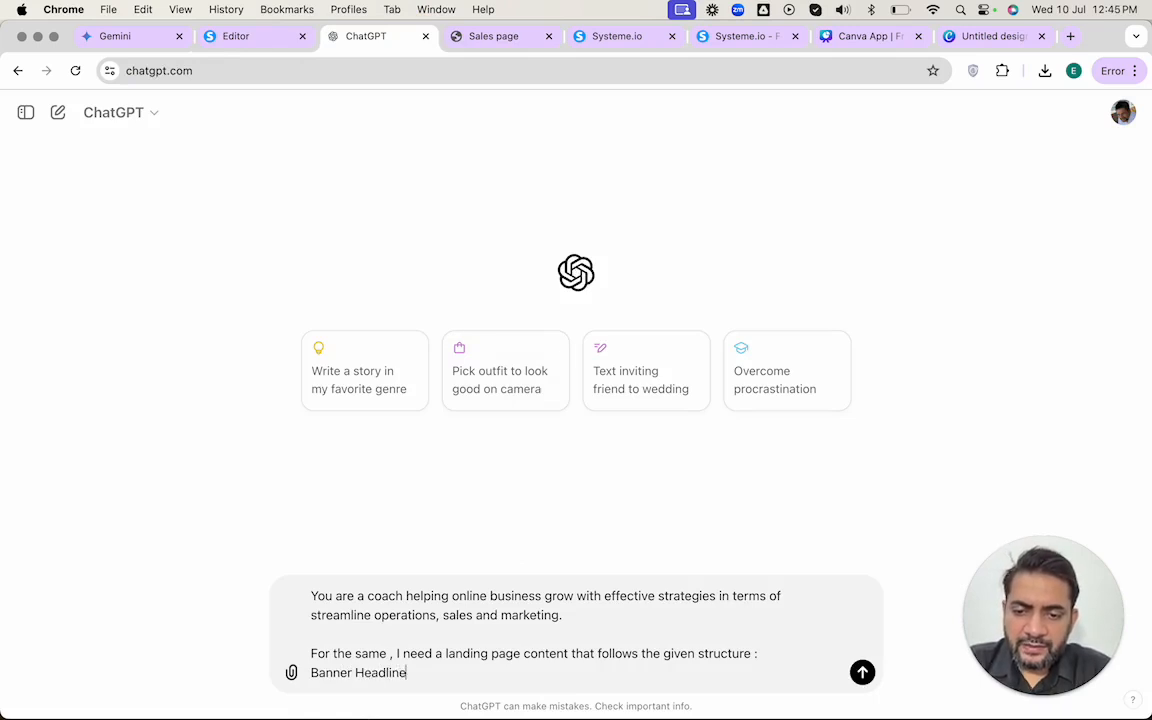
key("shift+Return")
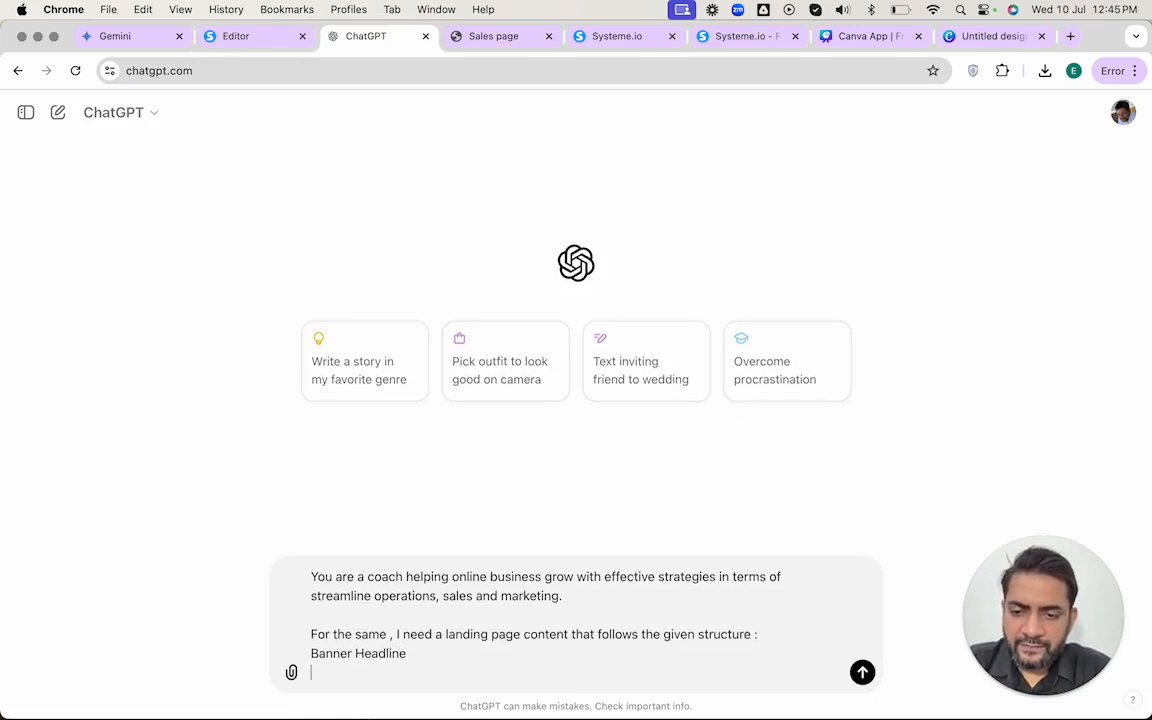
type("Banner Sub Headline")
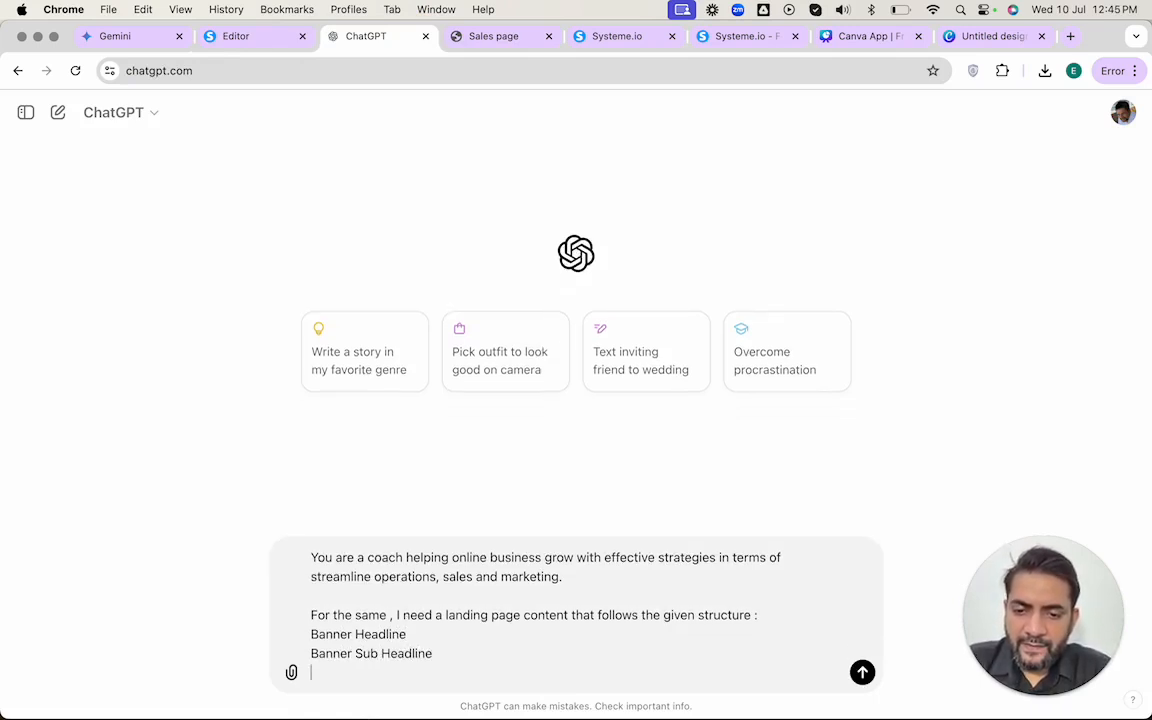
key("ctrl+Tab")
key("ctrl+shift+Tab")
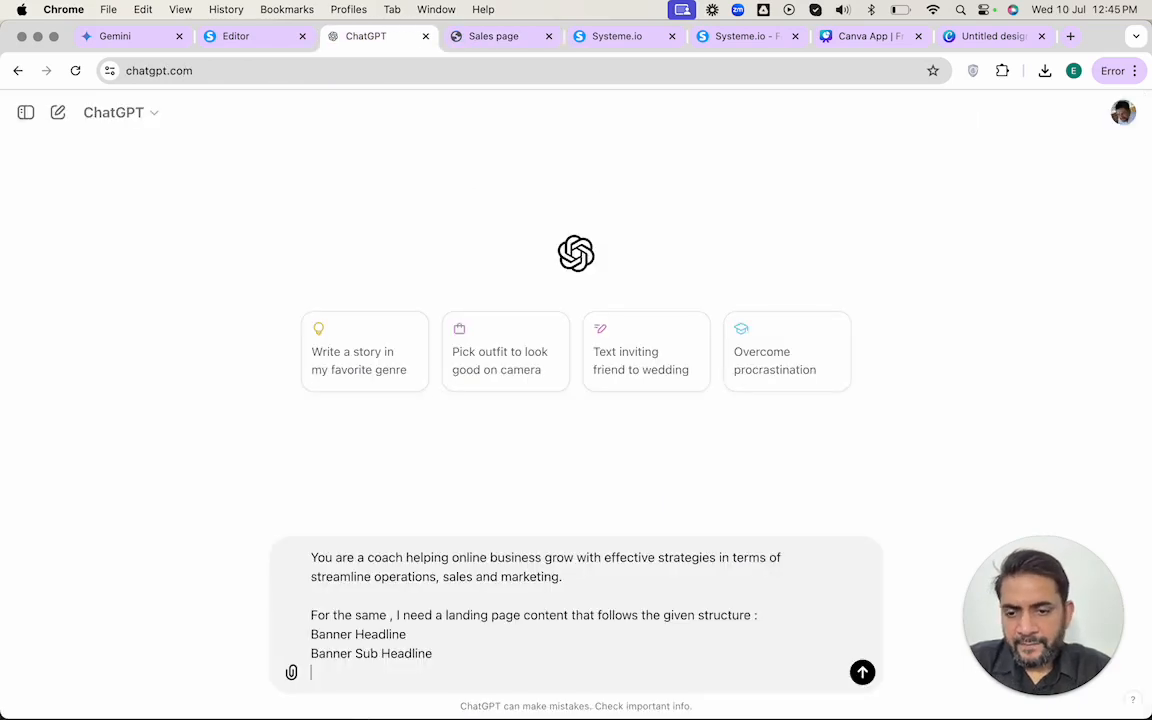
key("shift+Return")
type("CTA button")
key("shift+Return")
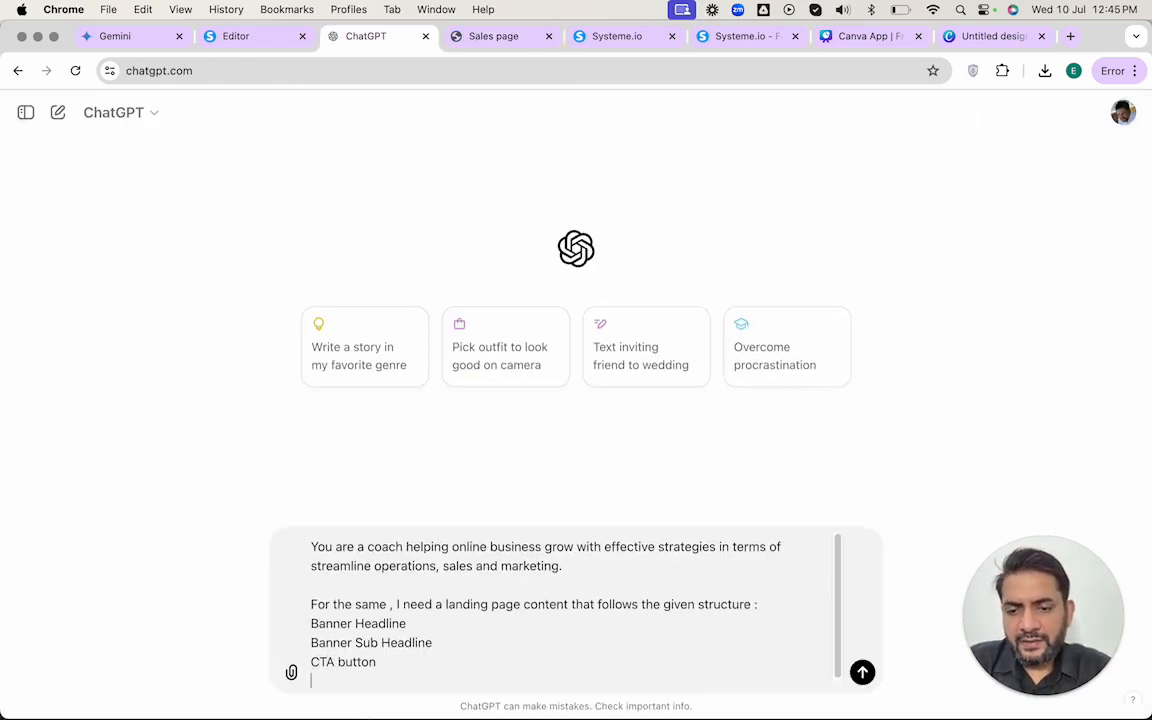
- Examine the sales page template in the Systeme.io editor from the banner's buy button down to the "Empower your financial life" section
key("ctrl+Tab")
scroll(604, 537, "down", 5)
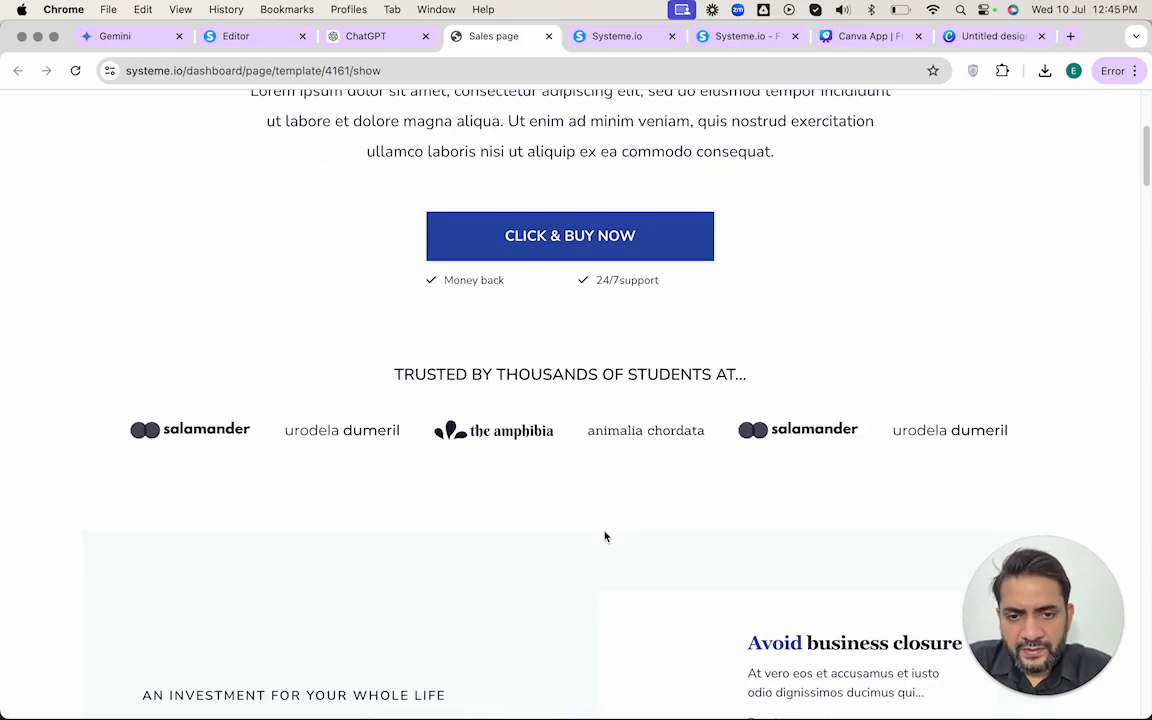
key("ctrl+shift+Tab")
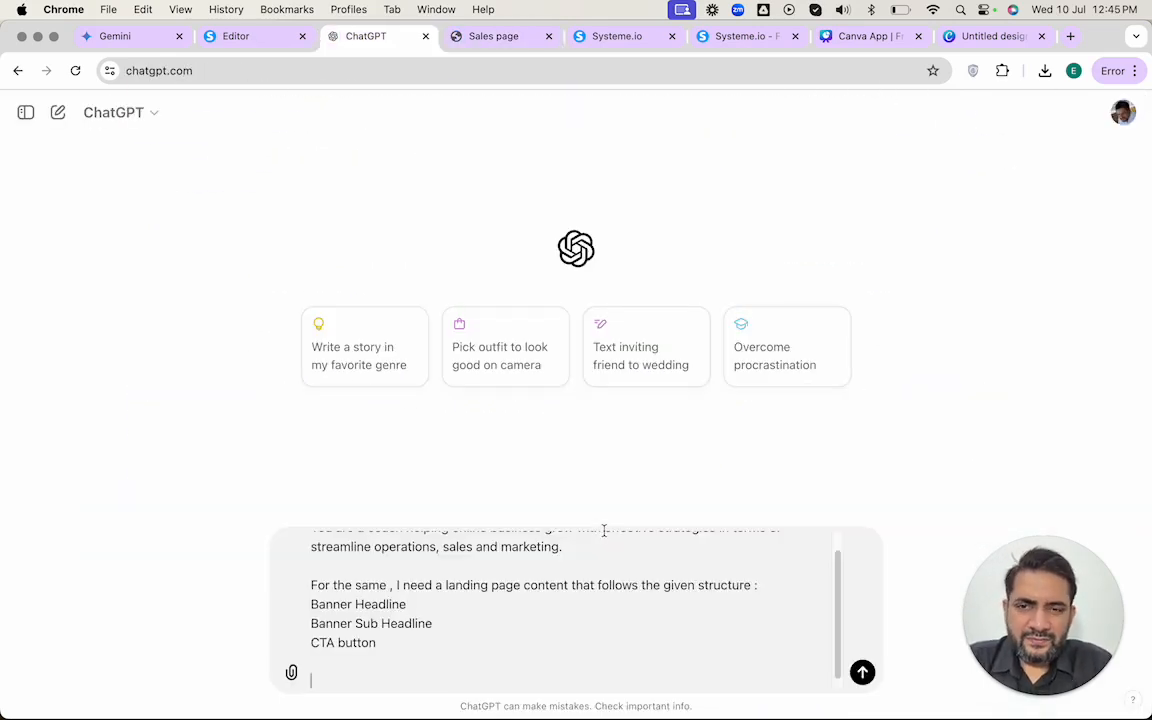
key("ctrl+shift+Tab")
key("ctrl+Tab")
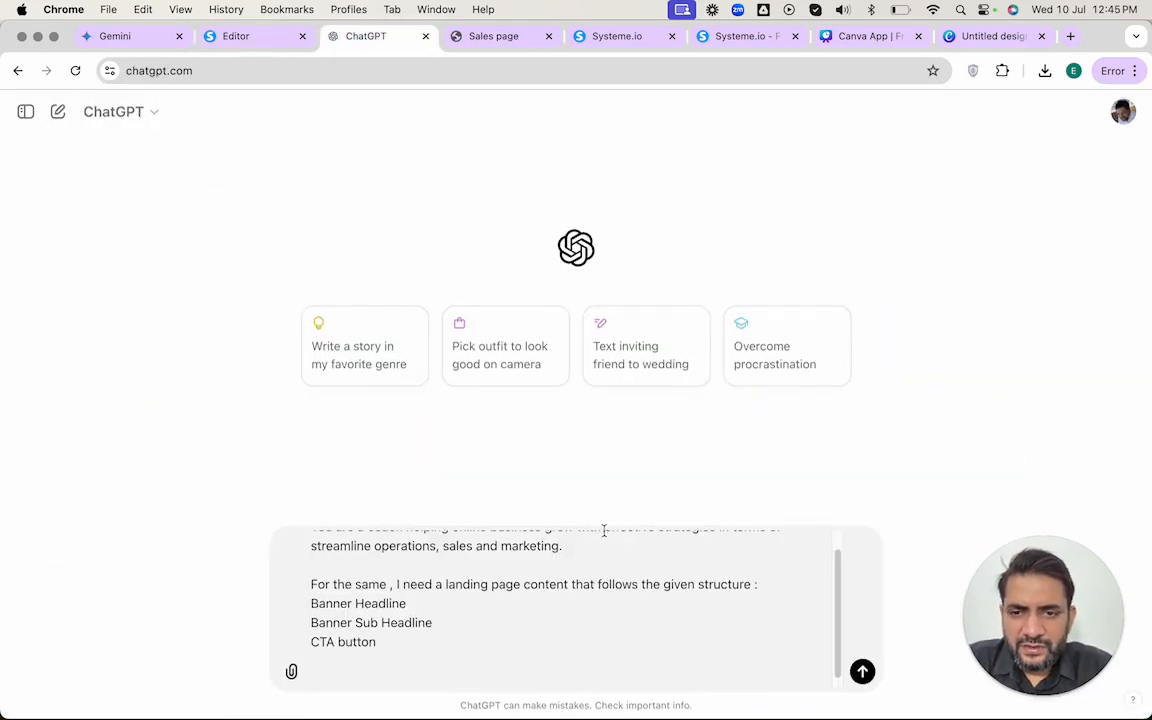
key("ctrl+shift+Tab")
scroll(604, 535, "down", 5)
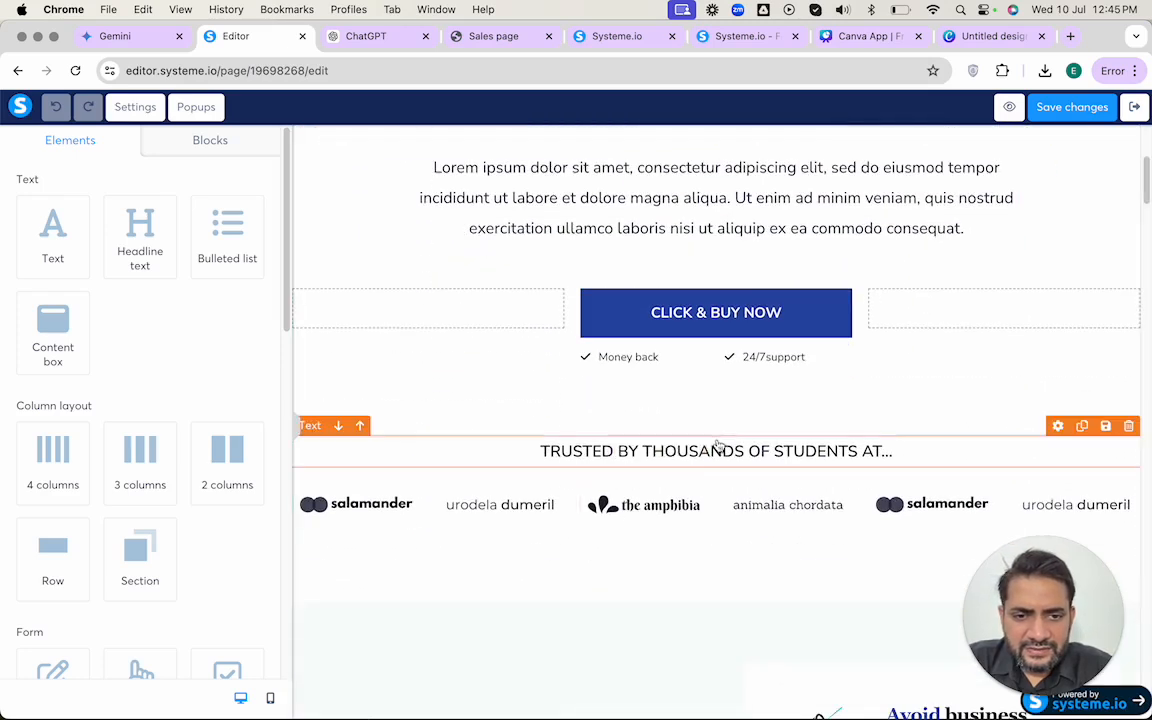
scroll(650, 530, "down", 4)
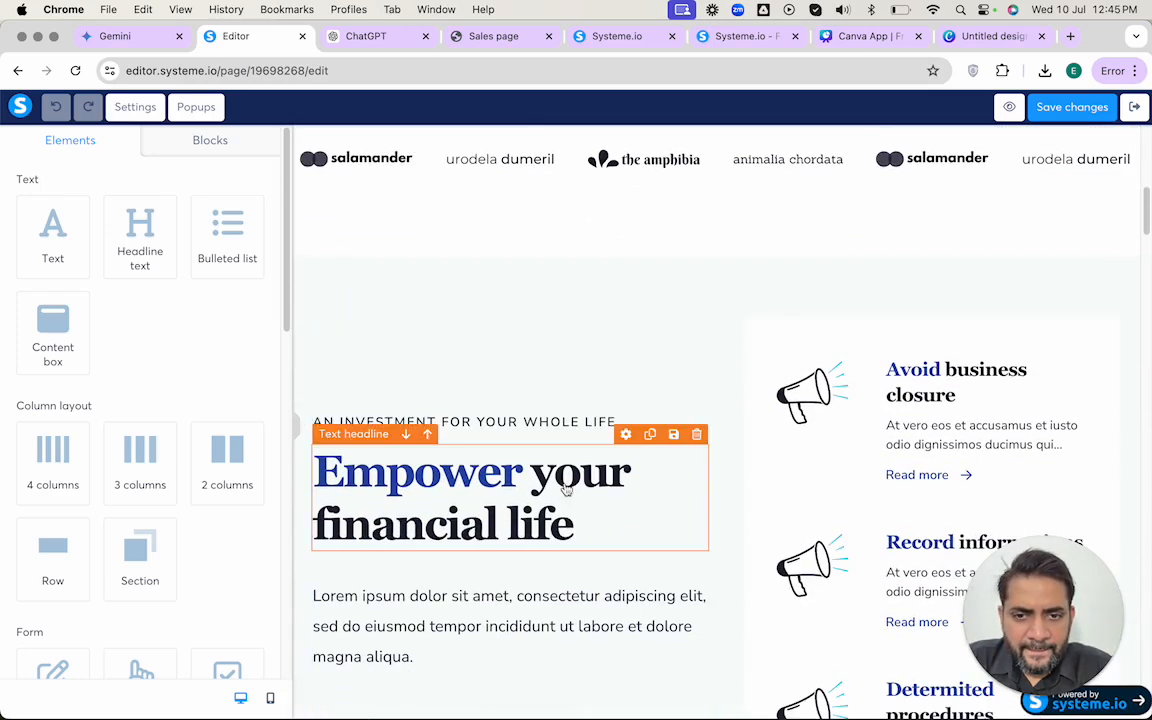
scroll(591, 560, "down", 1)
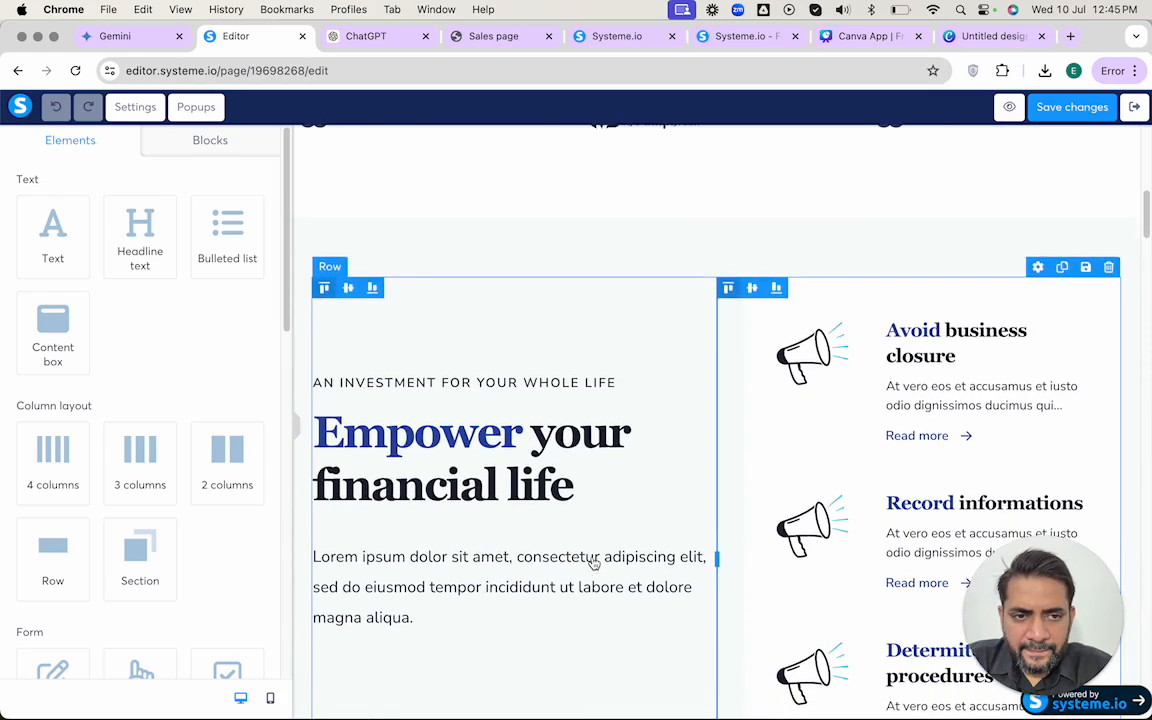
scroll(594, 564, "down", 2)
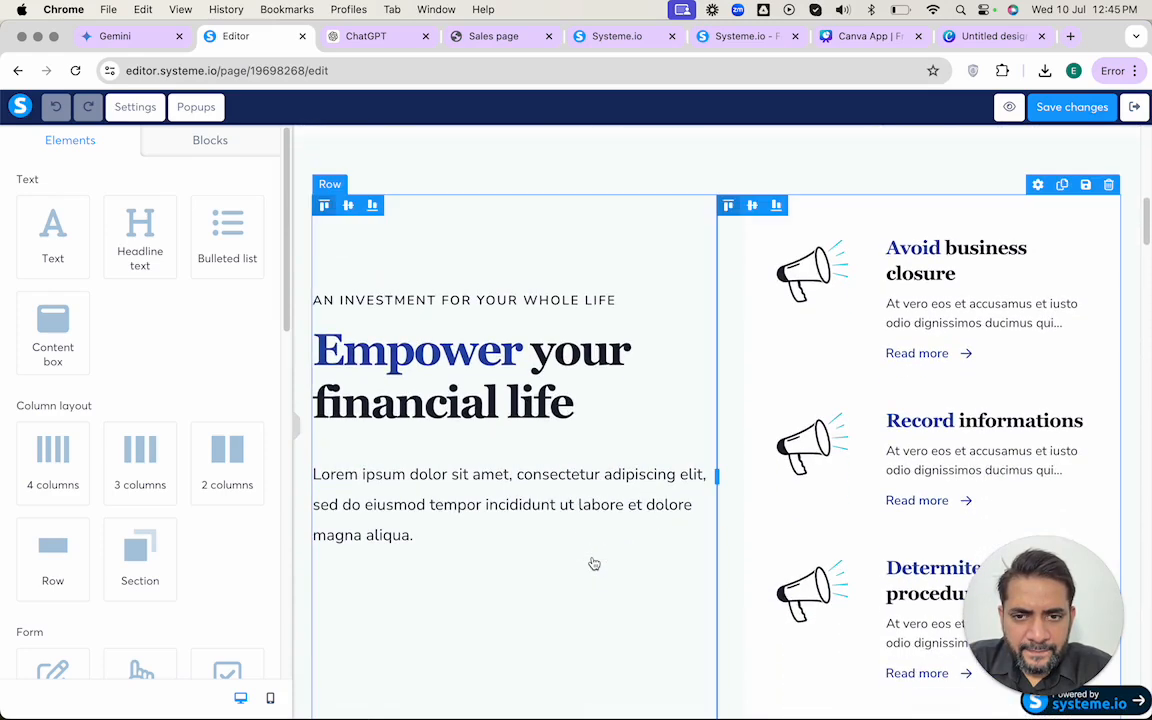
scroll(594, 564, "down", 2)
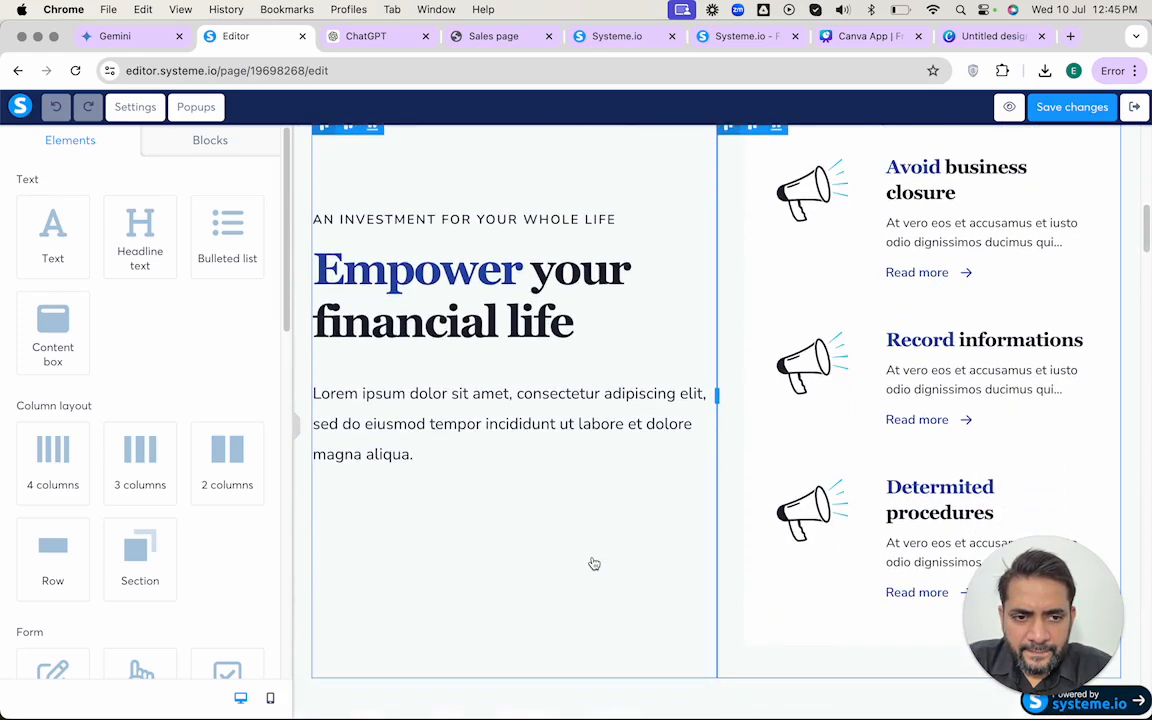
scroll(594, 564, "up", 3)
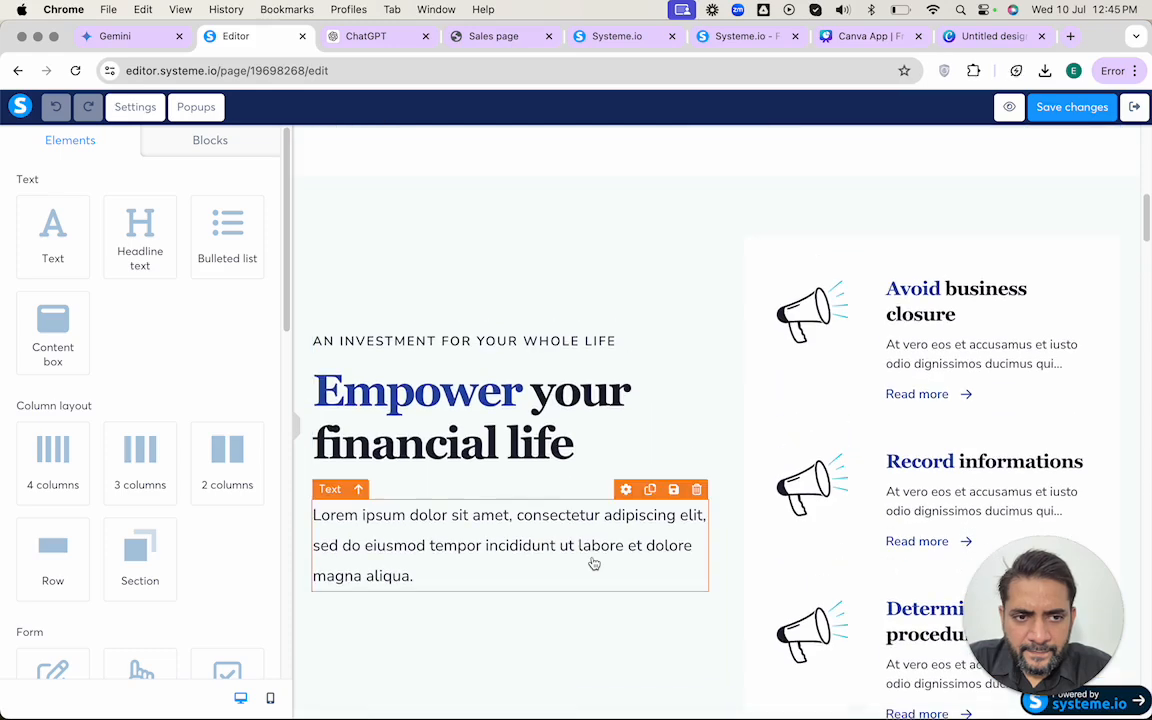
scroll(594, 564, "down", 3)
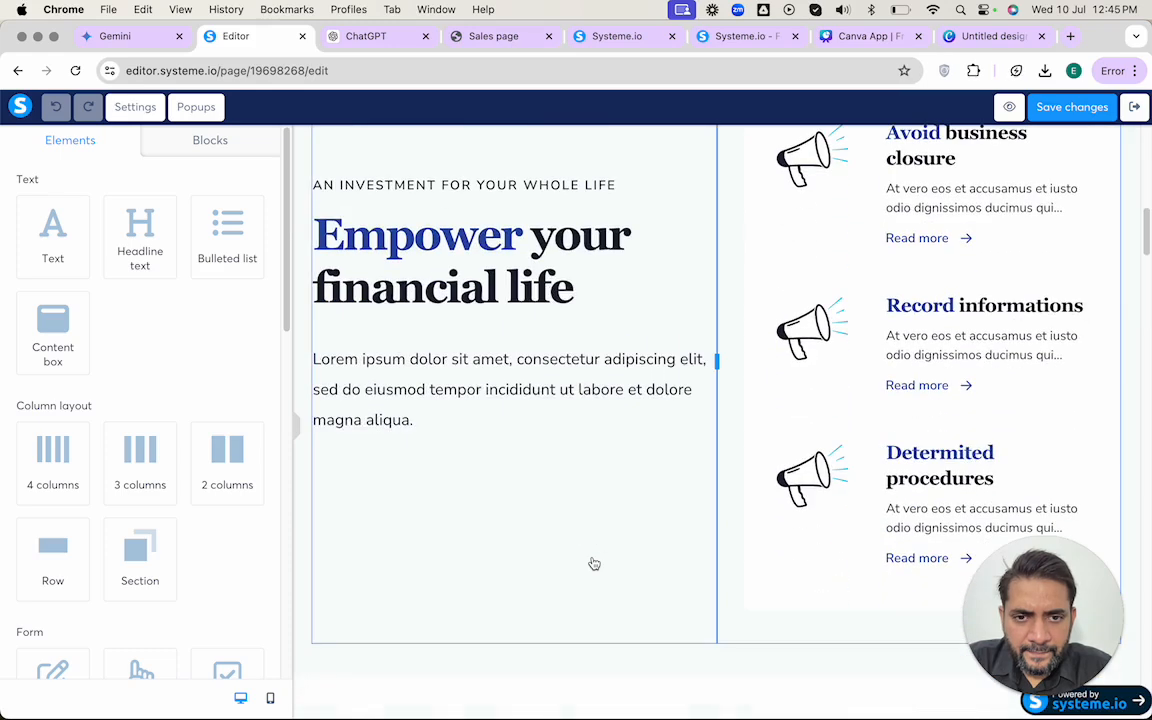
- In the ChatGPT prompt, add "Address key problems" as the next part of the page structure, followed by a blank line
key("ctrl+Tab")
type("Address pro")
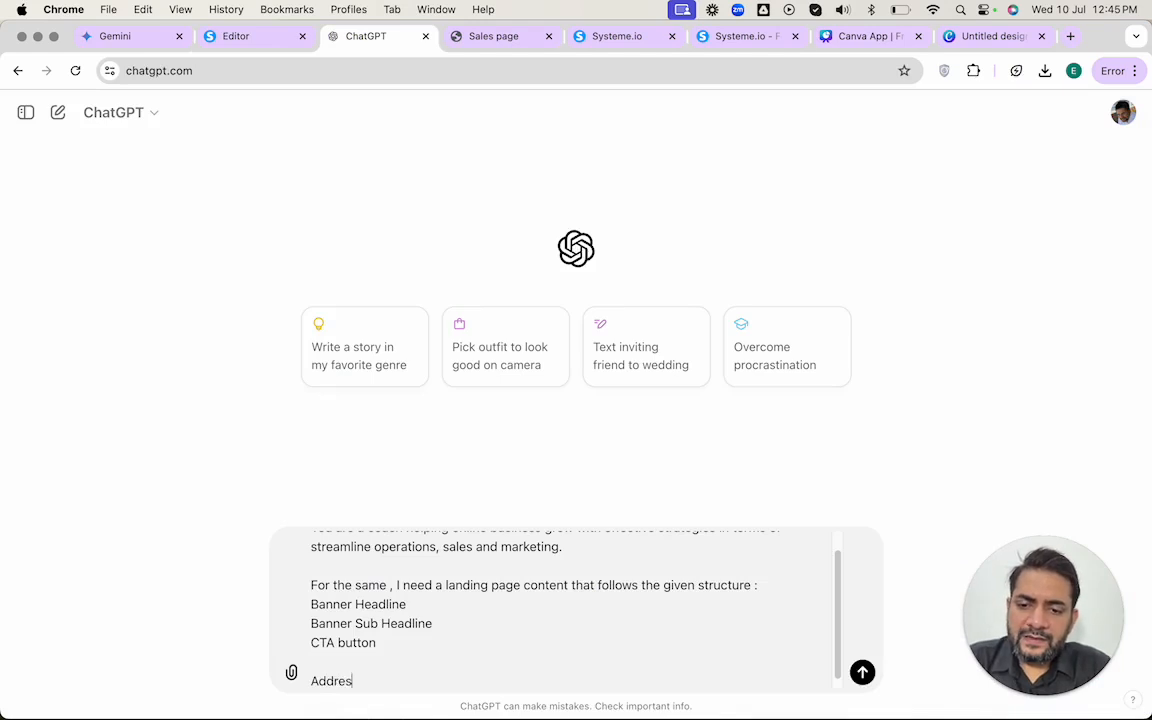
key("BackSpace")
key("BackSpace")
type("a")
key("BackSpace")
key("BackSpace")
type("k")
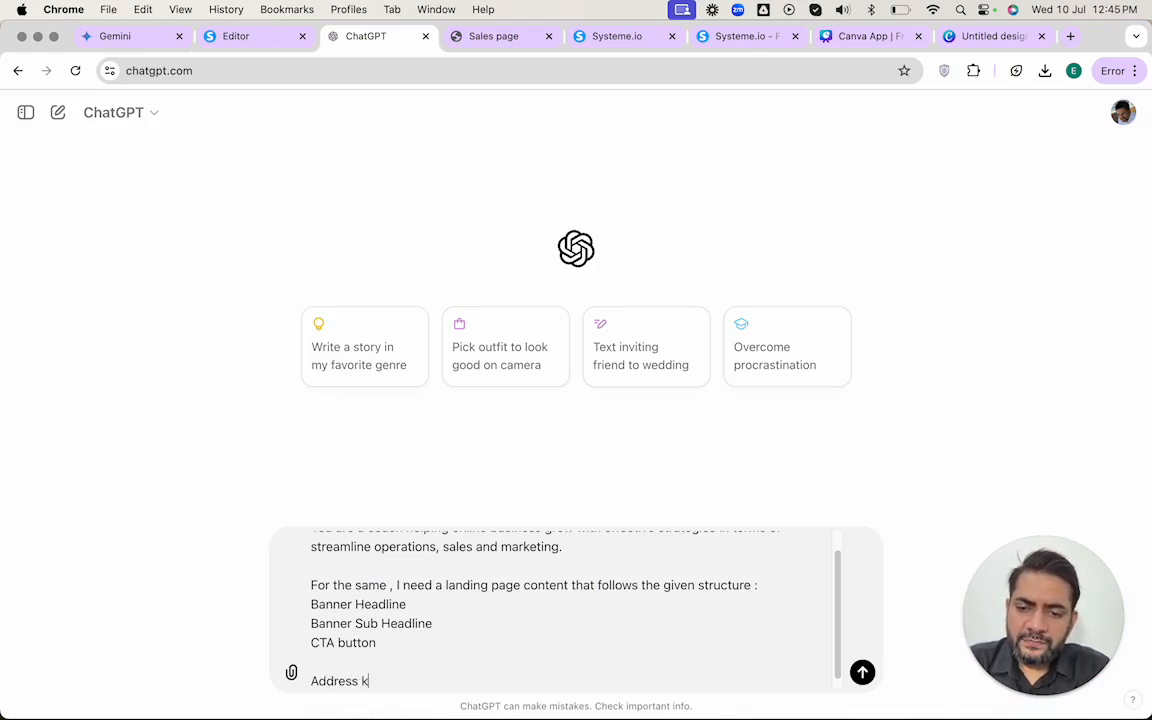
type("ey")
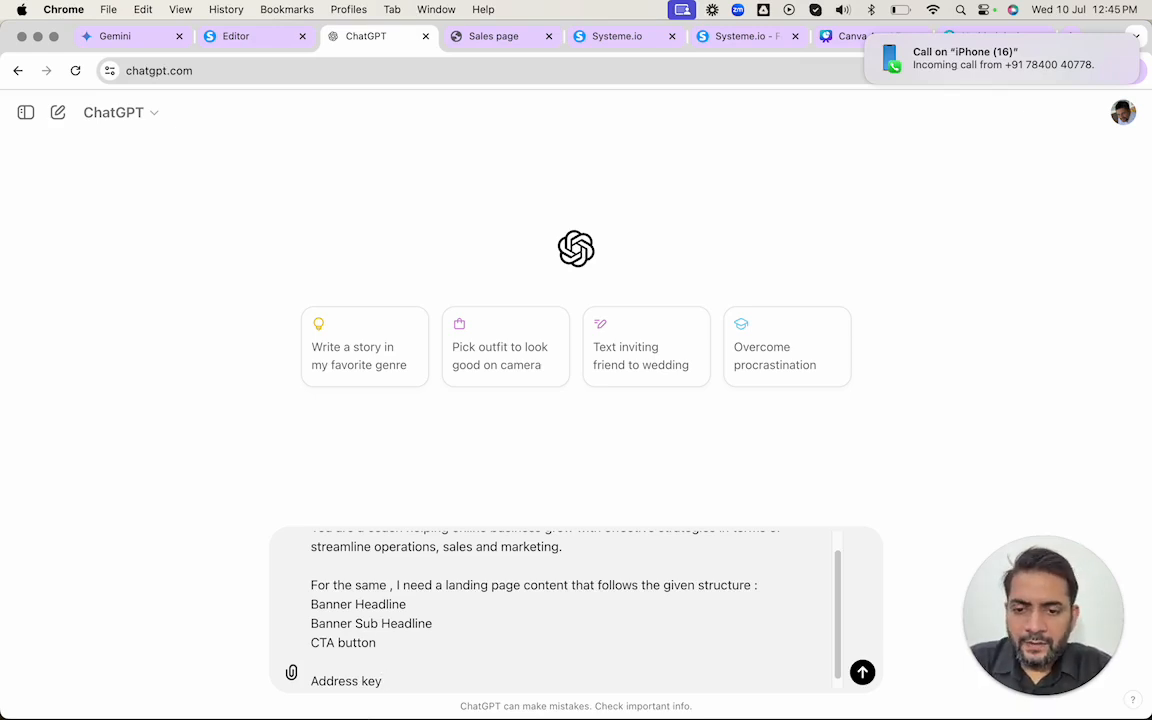
type("problems")
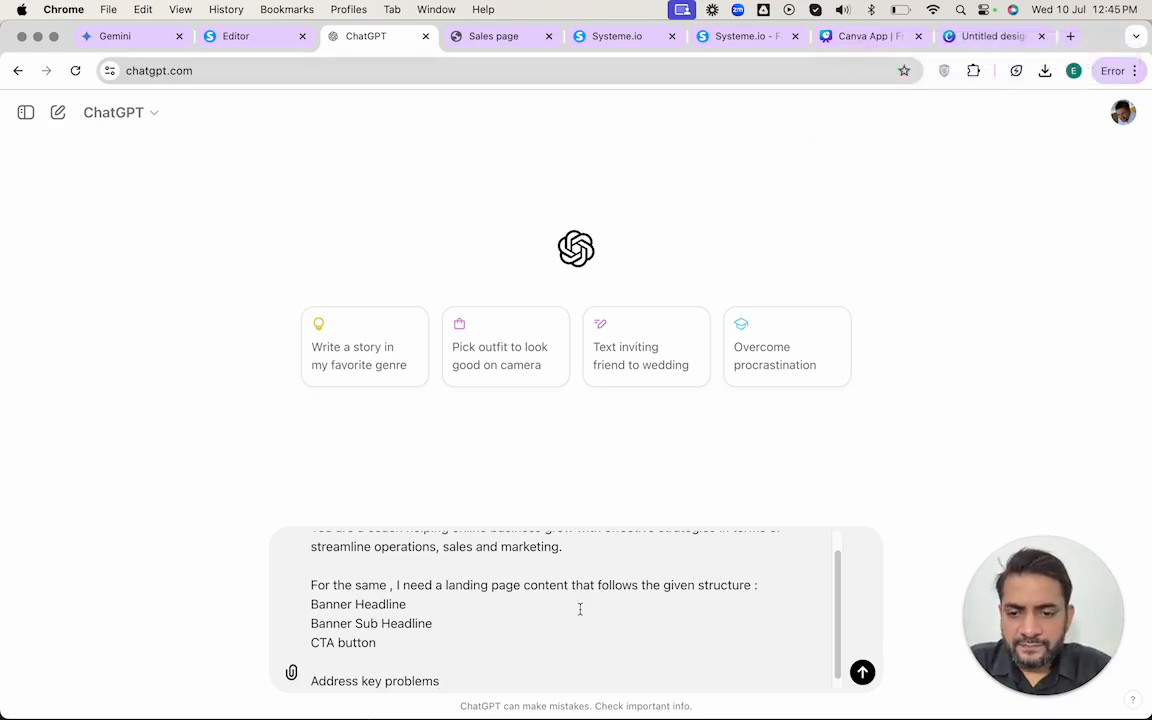
key("shift+Return")
key("shift+Return")
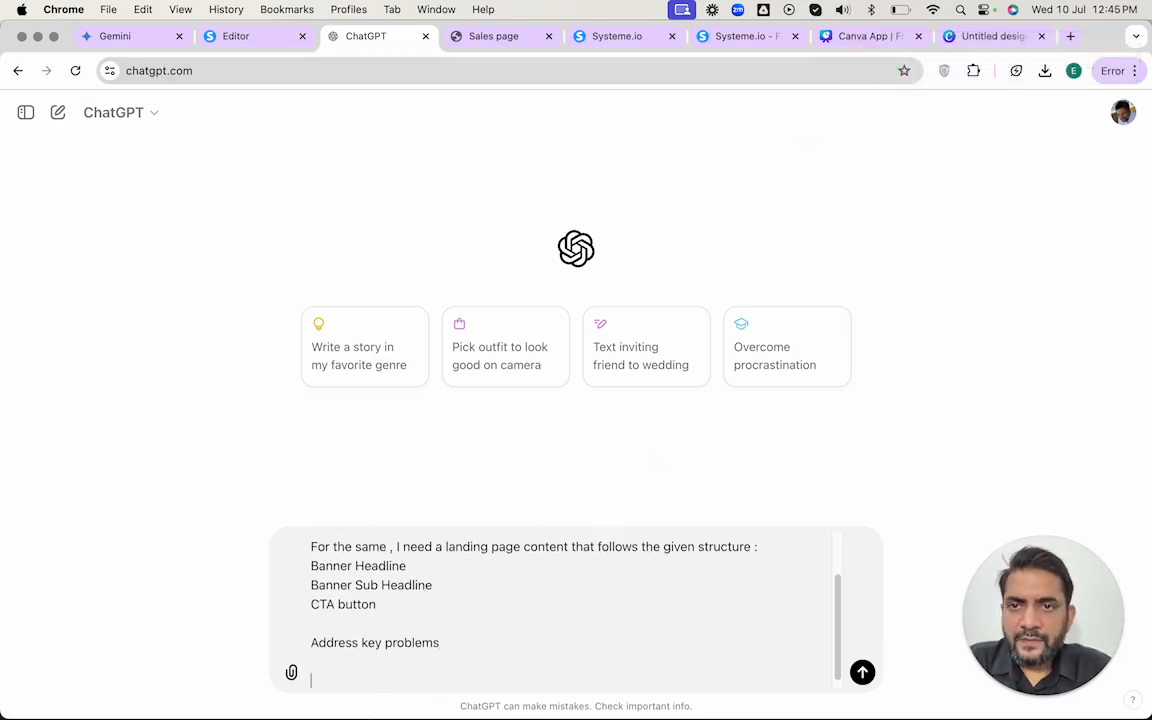
- Examine the template's "Are you losing money" section and compare it with the "Empower your financial life" feature section in the editor
key("ctrl+shift+Tab")
scroll(590, 450, "down", 10)
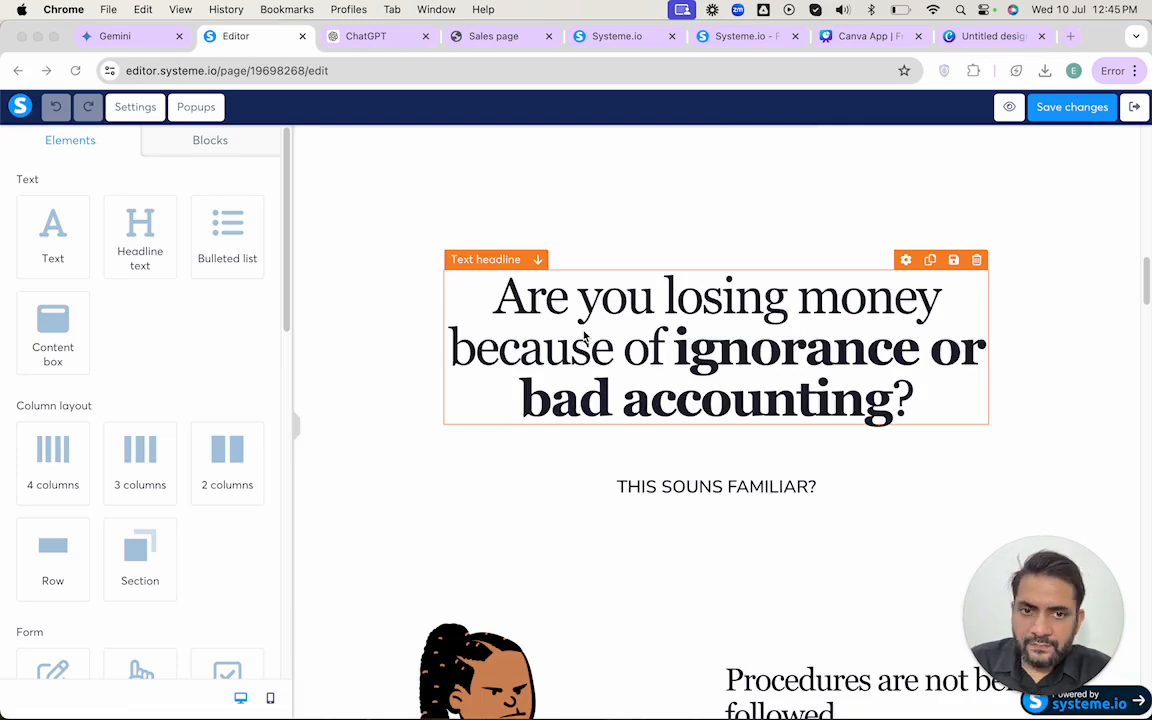
scroll(584, 335, "down", 4)
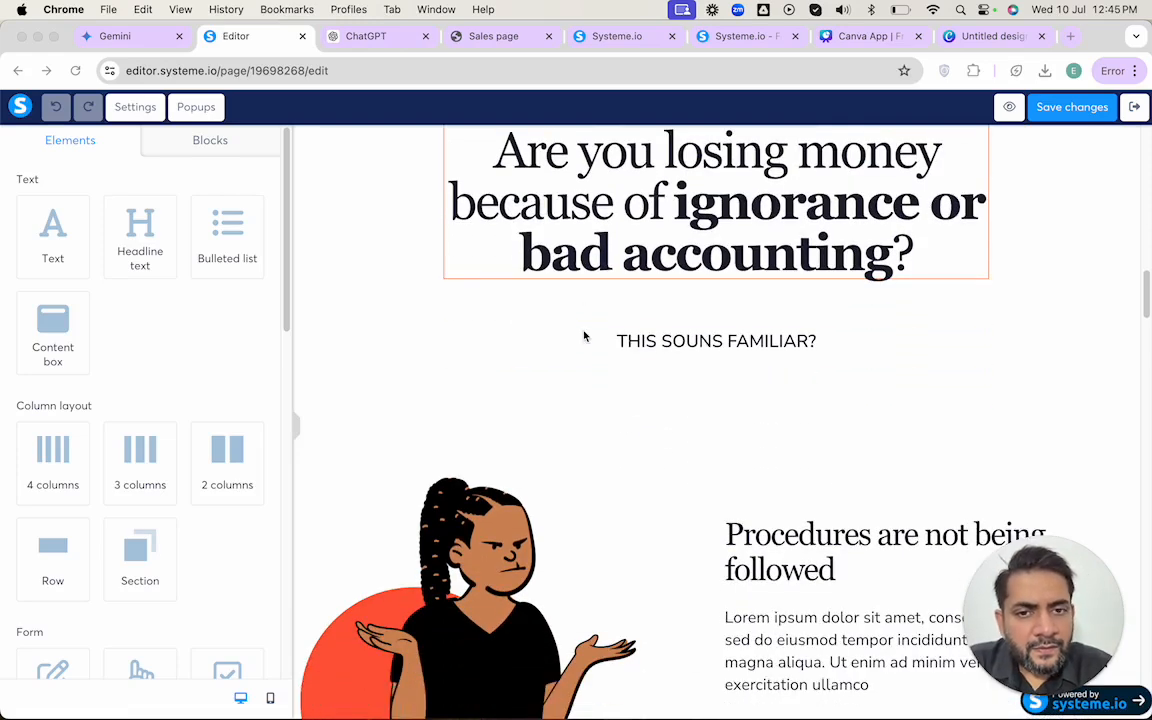
scroll(584, 335, "down", 3)
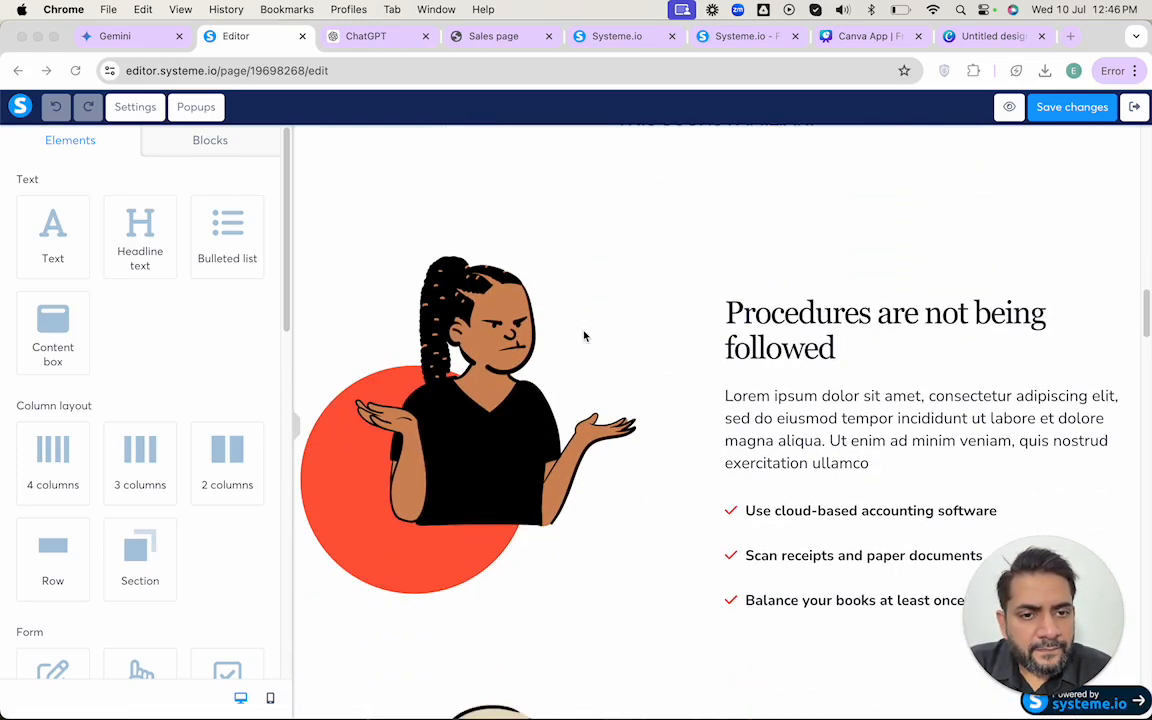
scroll(584, 335, "up", 6)
scroll(584, 335, "down", 10)
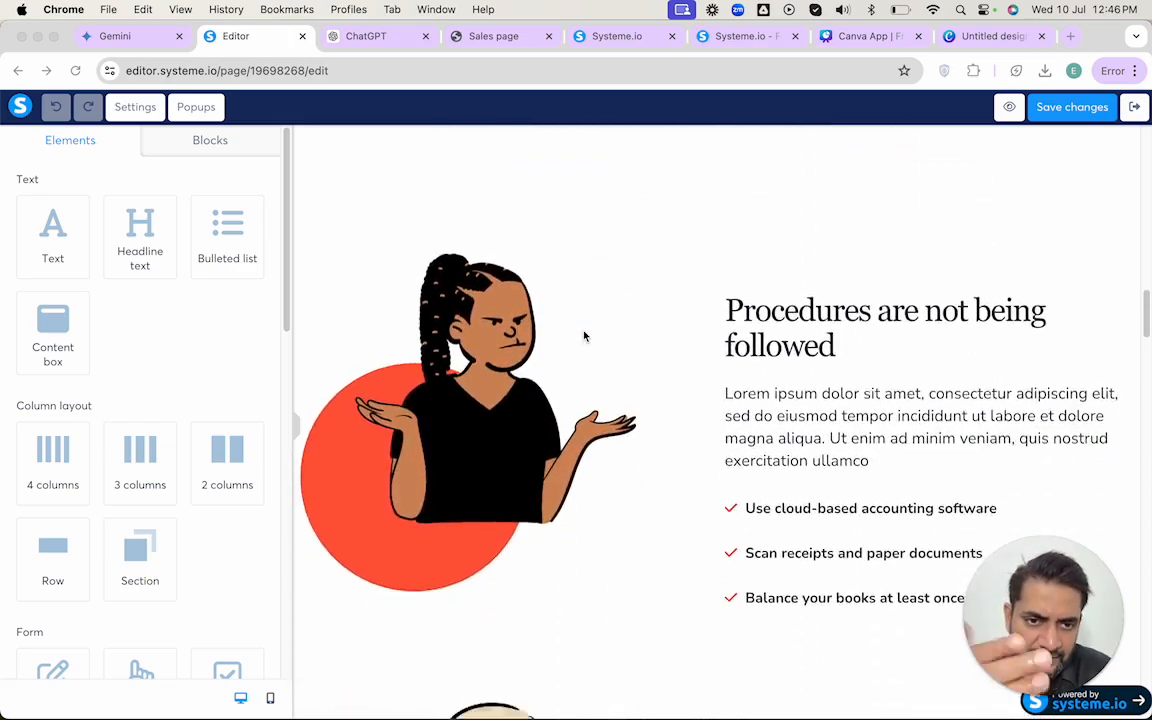
scroll(584, 335, "down", 5)
scroll(584, 335, "up", 15)
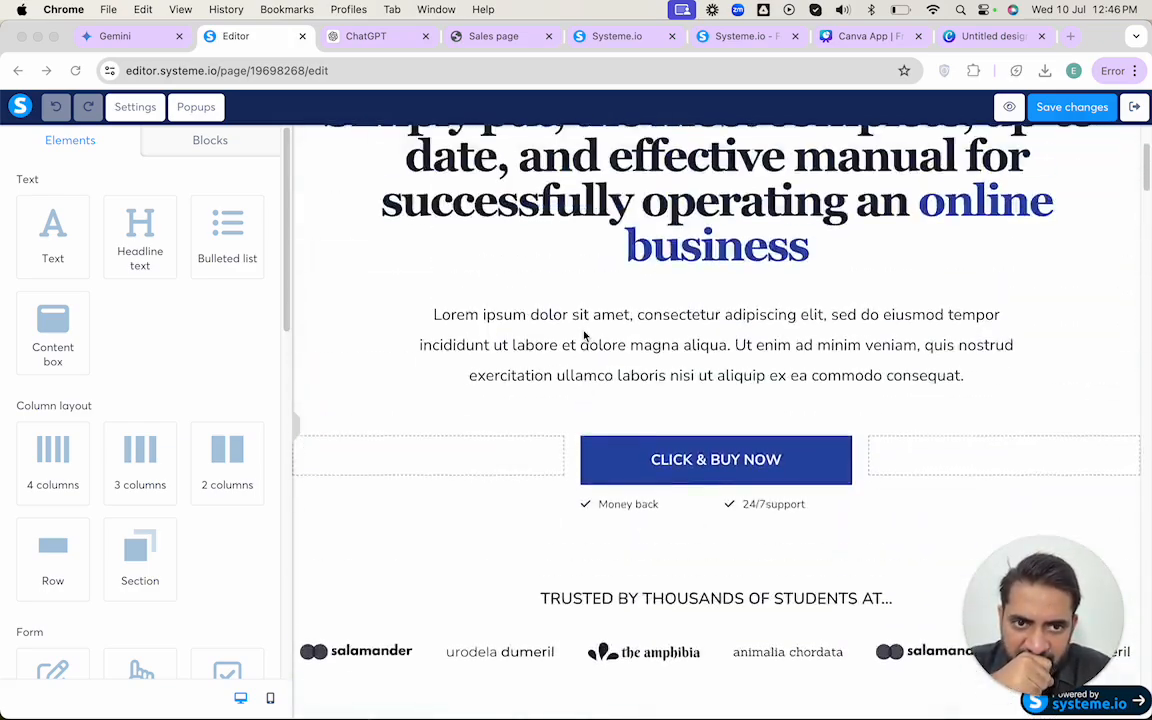
scroll(587, 340, "down", 1)
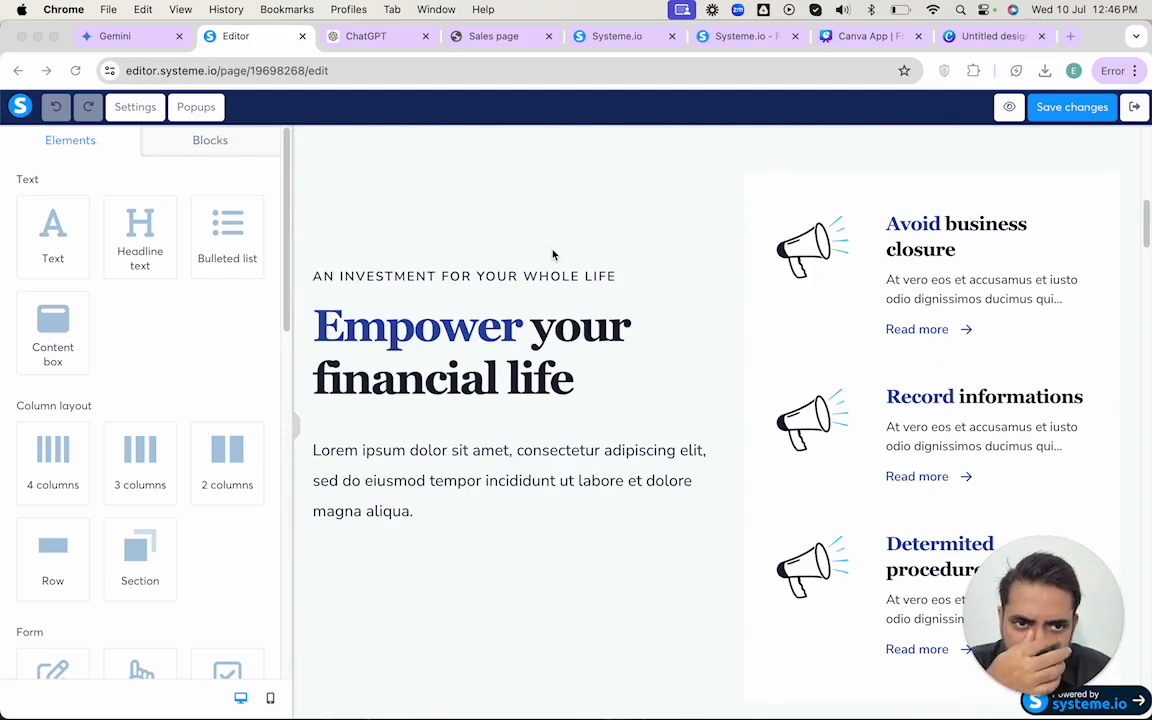
scroll(887, 405, "down", 5)
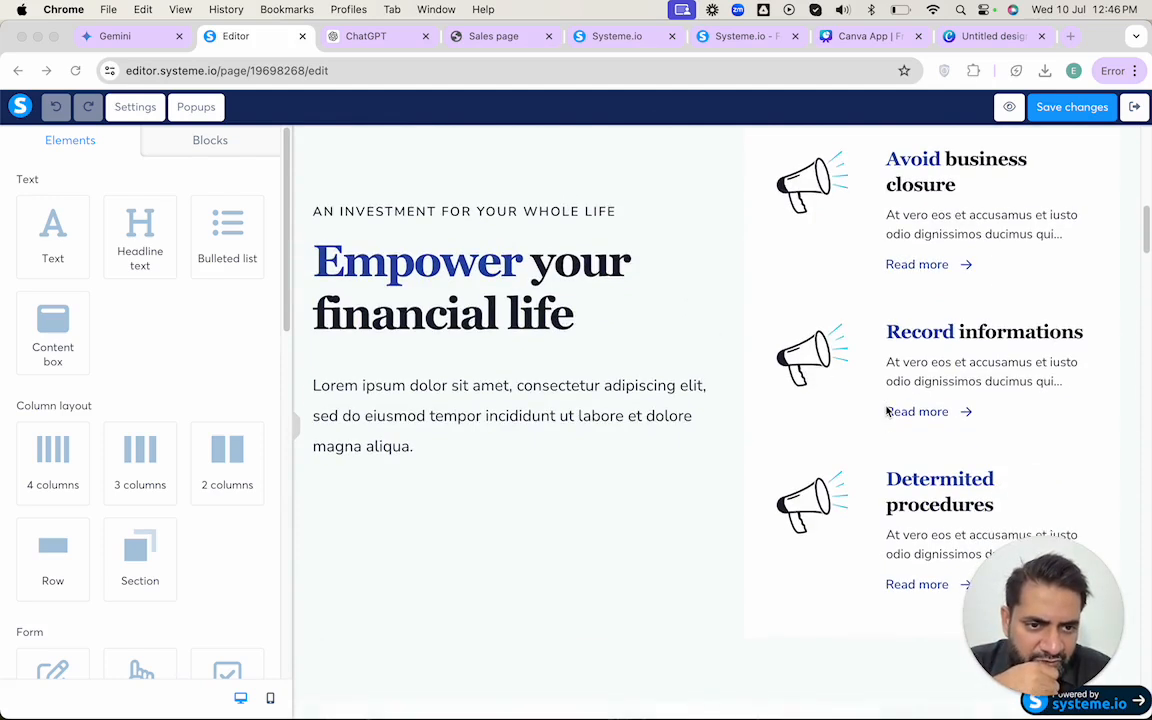
scroll(887, 411, "down", 3)
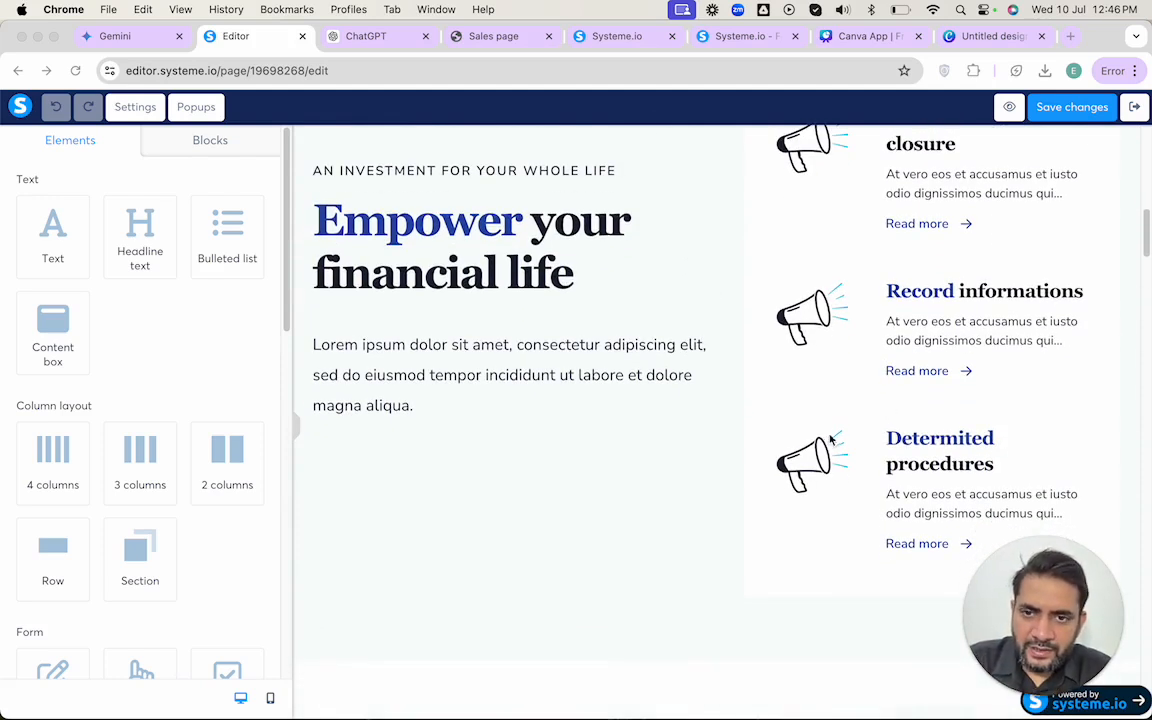
- Add the line "Some key features about our program" to the page structure in the ChatGPT prompt
left_click(366, 36)
type("me key f")
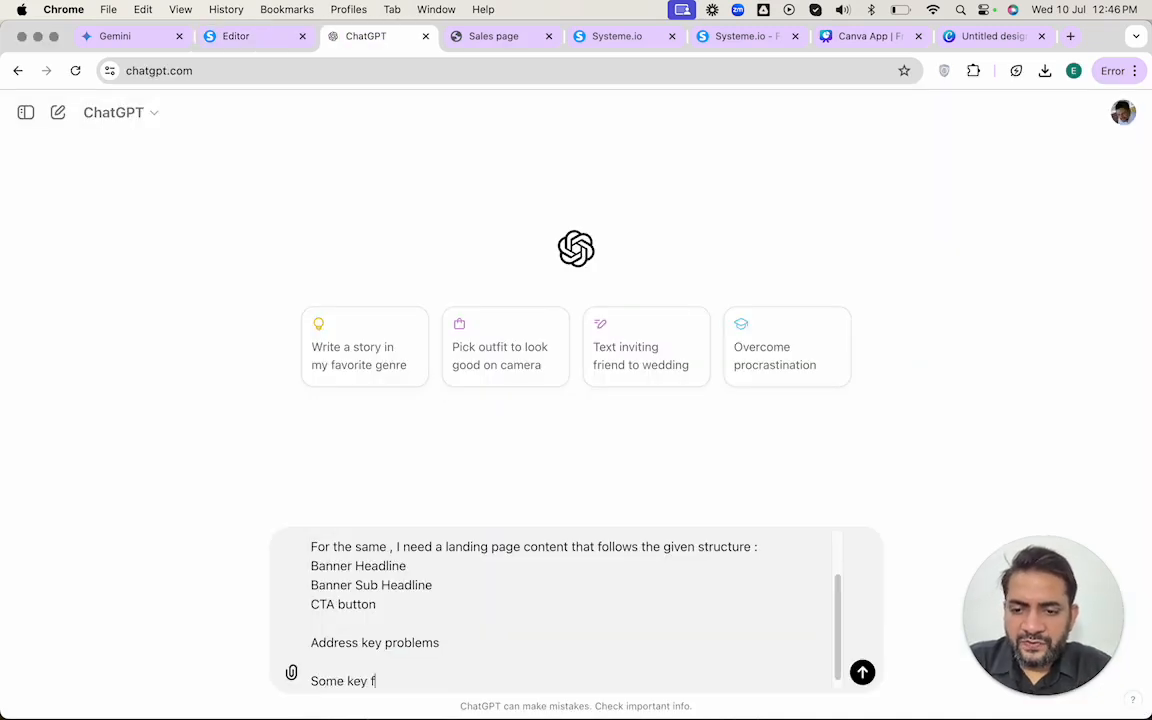
type("eatures about o")
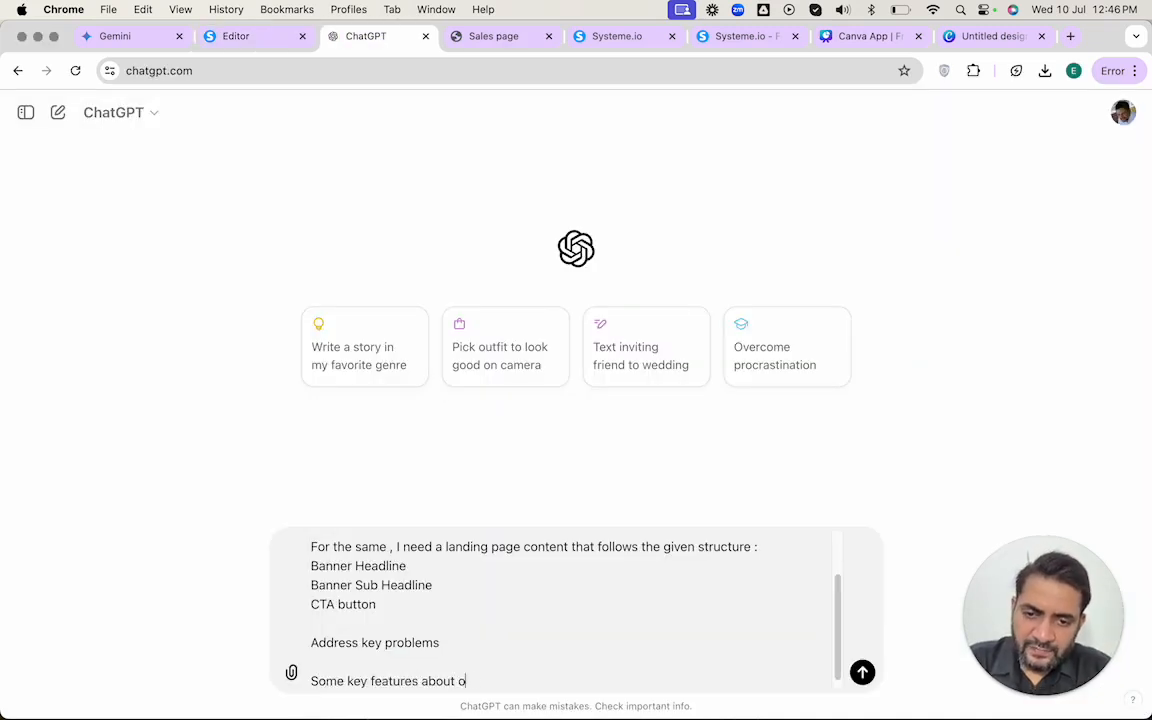
type("ur proj")
key("BackSpace")
type("gram")
- Check the template's cost section, and add "A section on how much is this currently costing you" to the prompt, followed by a blank line
left_click(236, 36)
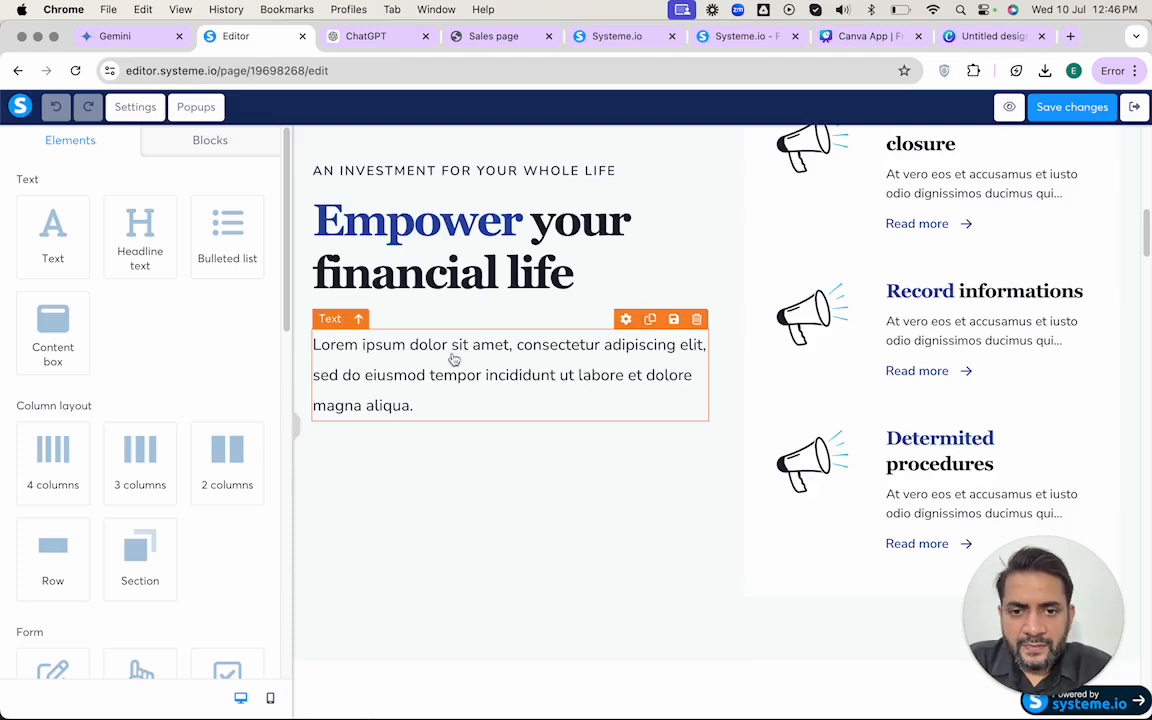
scroll(504, 310, "down", 5)
scroll(504, 310, "down", 5)
key("ctrl+Tab")
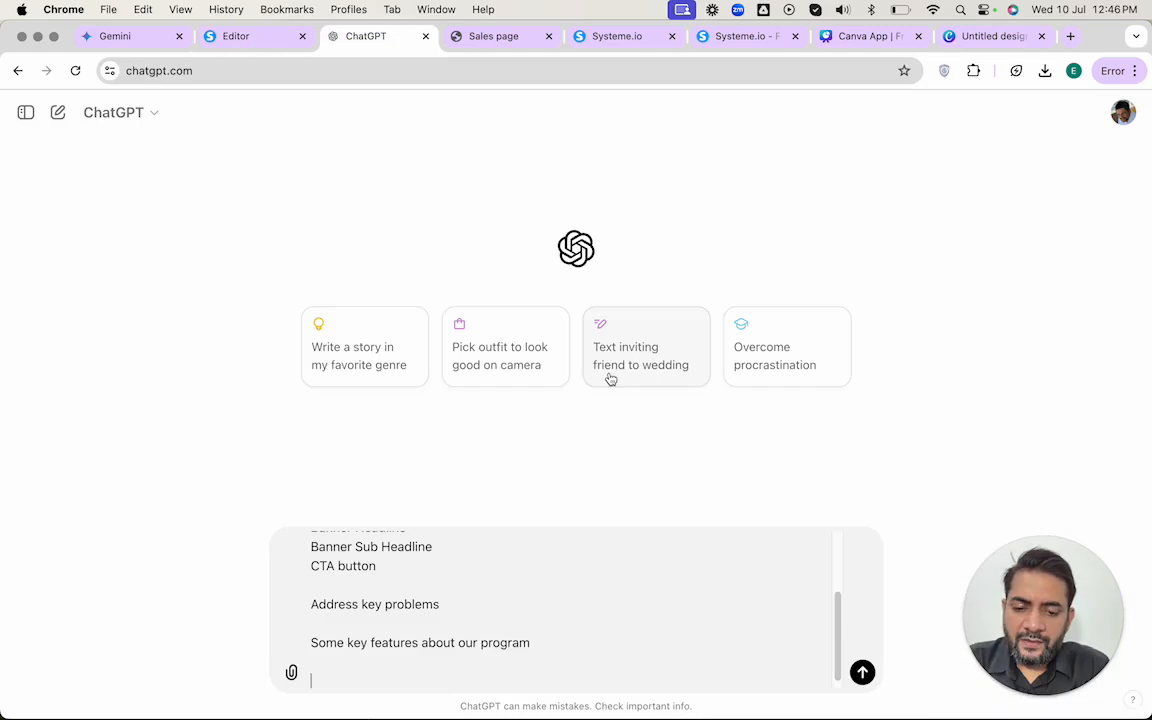
type("A section on how m")
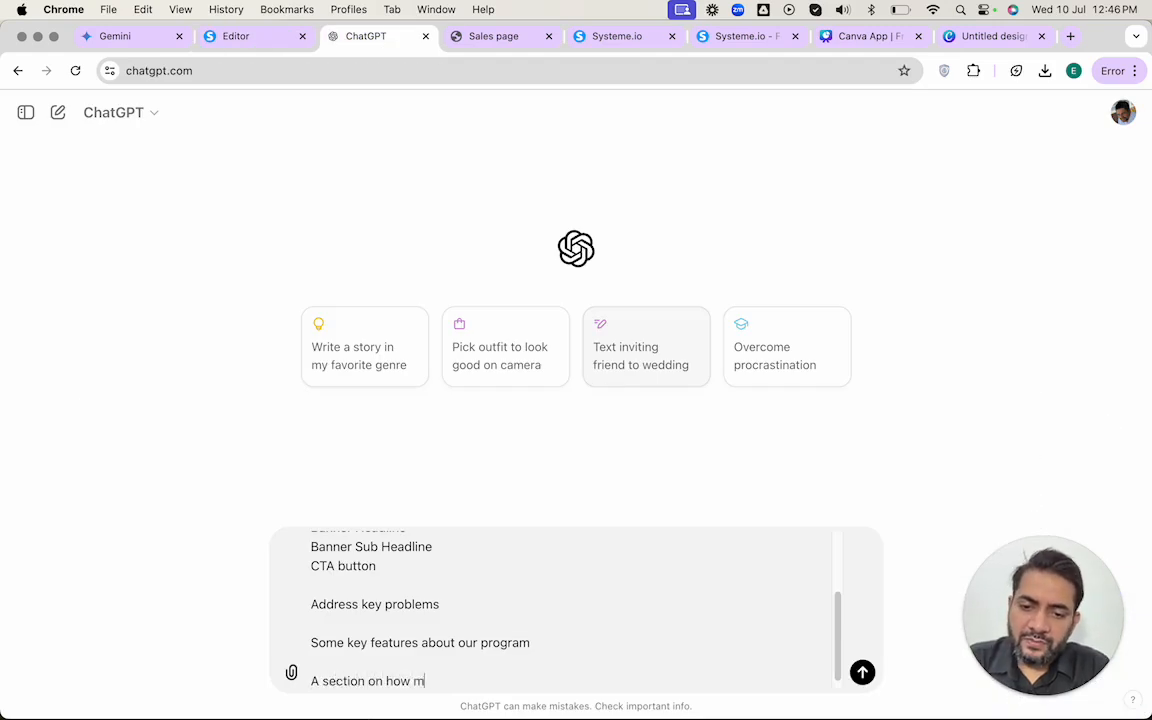
type("uch i s this ")
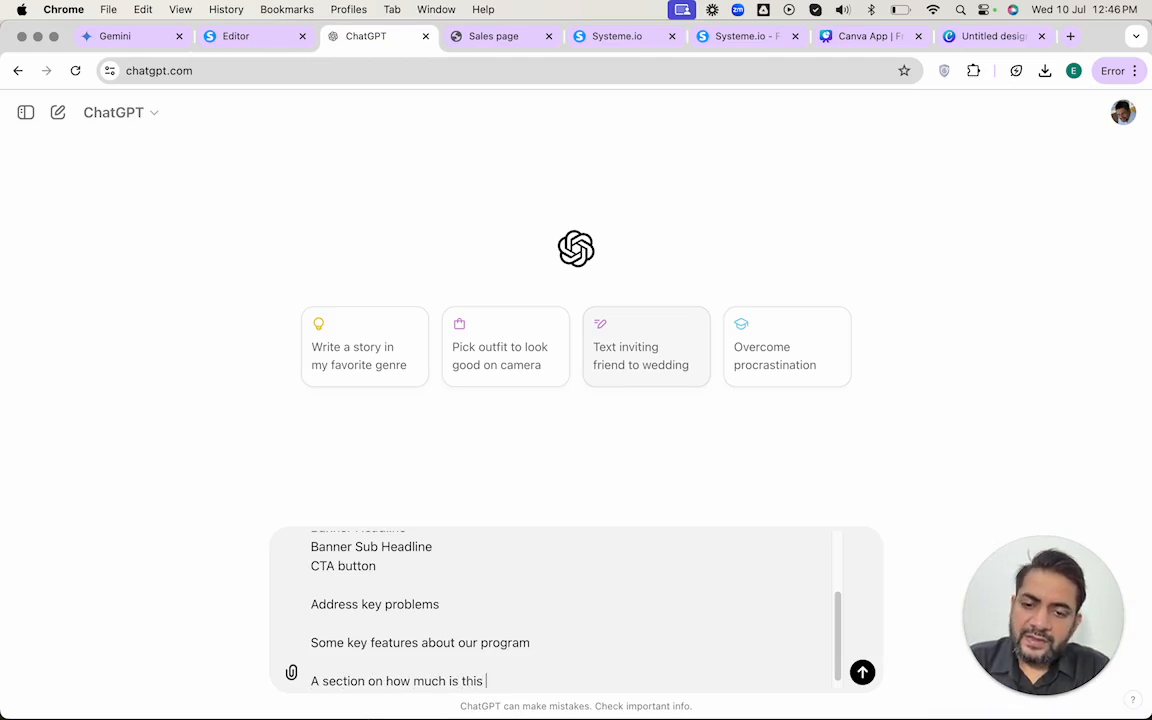
type("currently cos")
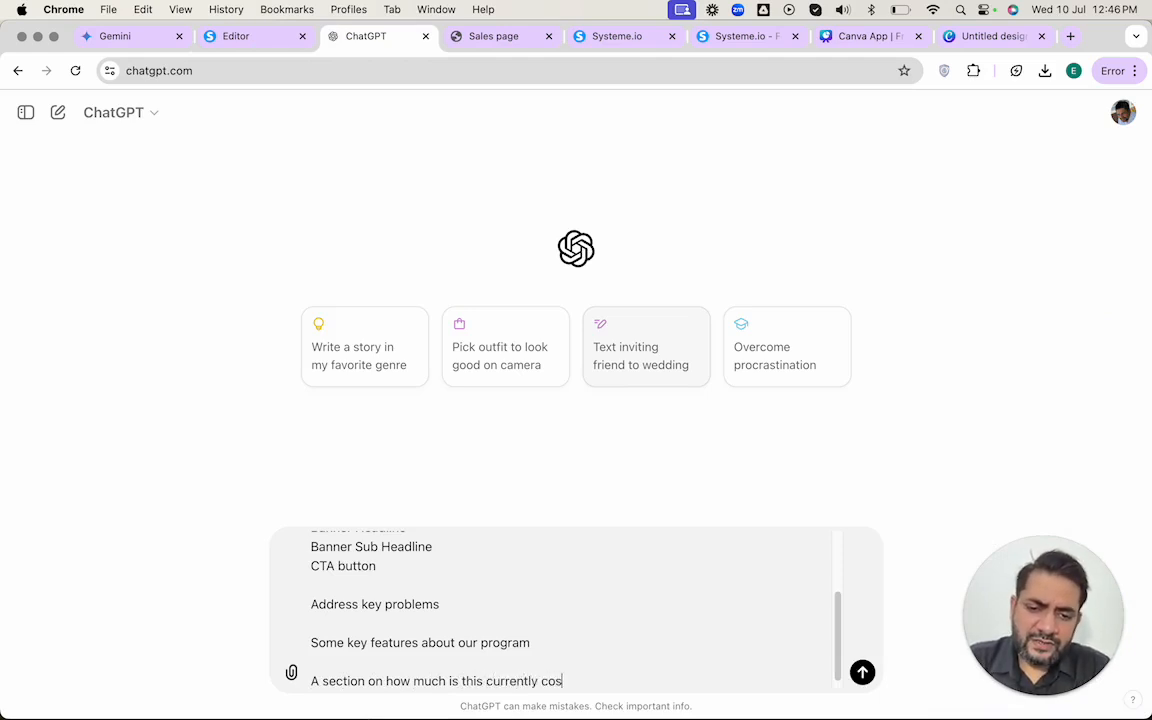
type("tin gyd")
key("BackSpace")
key("BackSpace")
key("BackSpace")
key("BackSpace")
type("g you")
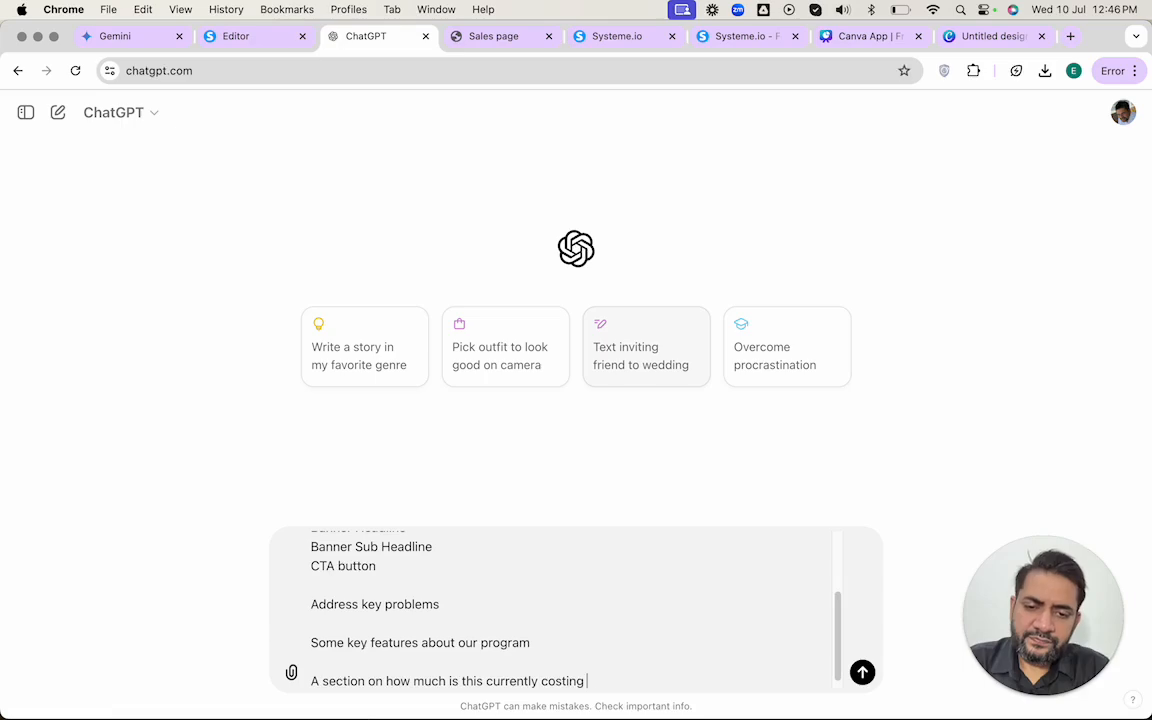
key("shift+Return")
key("shift+Return")
- Examine the template's "Here is how I can help your company" section below the cost section in the editor
key("ctrl+shift+Tab")
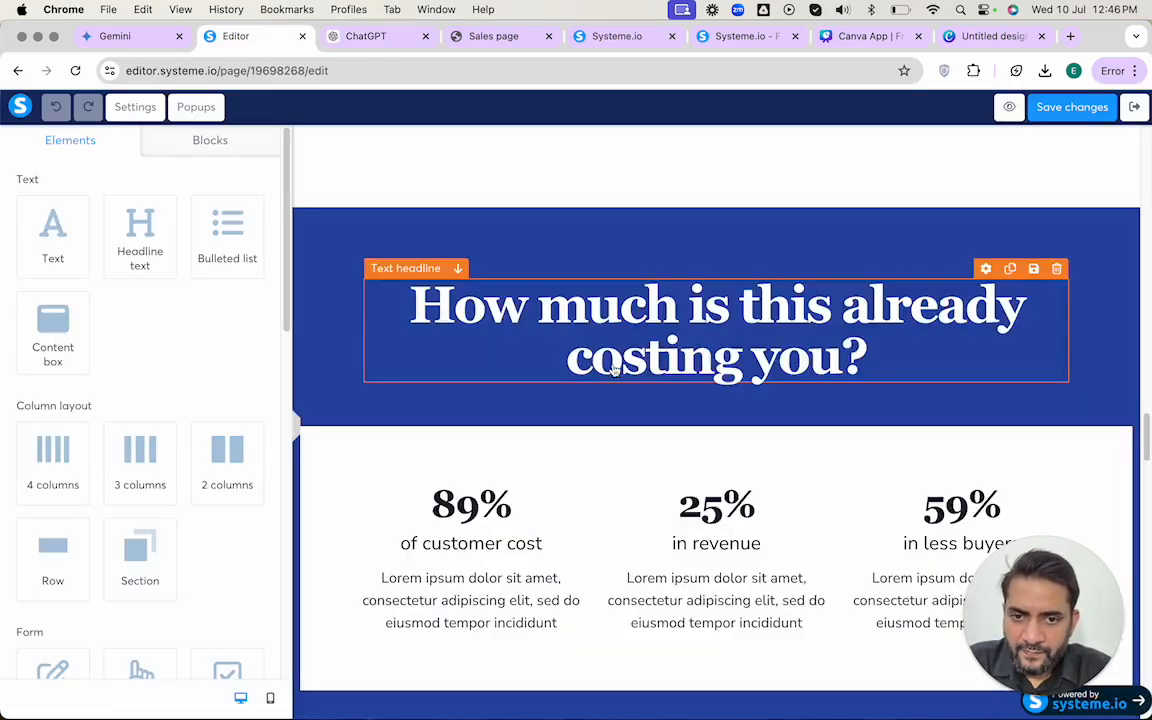
scroll(674, 298, "down", 10)
scroll(676, 300, "down", 3)
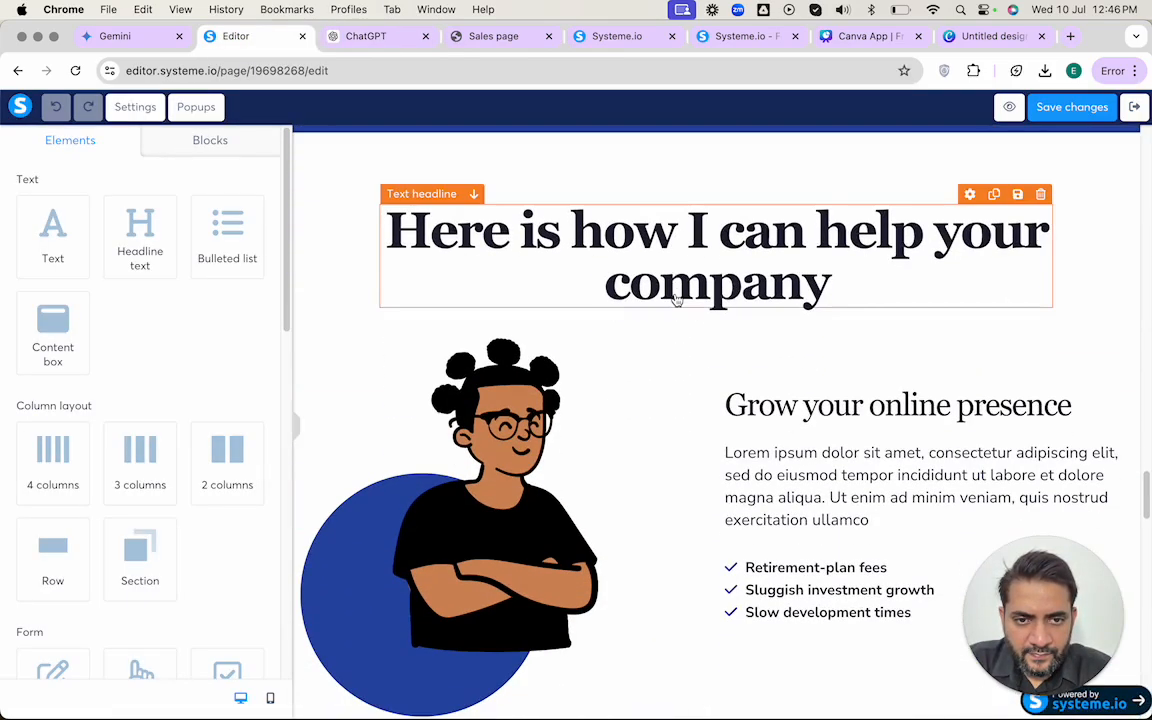
key("ctrl+Tab")
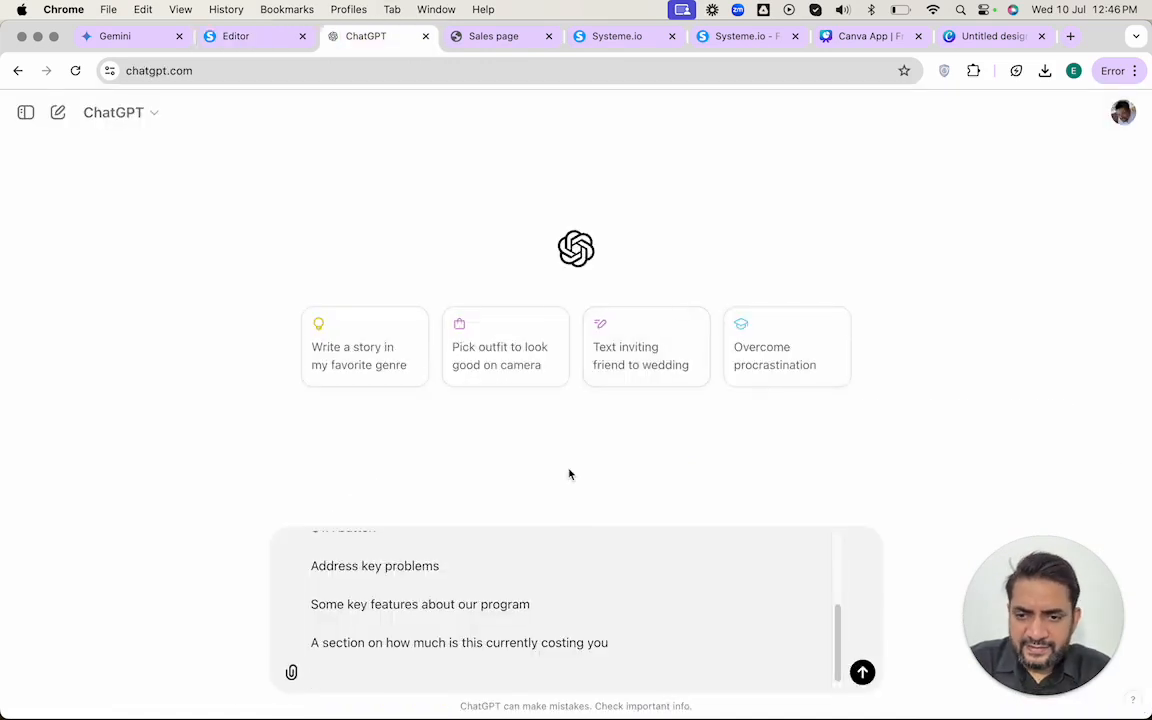
- Send the ChatGPT prompt with only the banner headline, sub headline and CTA button, and submit "Address key problems" as a follow-up
scroll(526, 590, "up", 10)
scroll(499, 635, "down", 2)
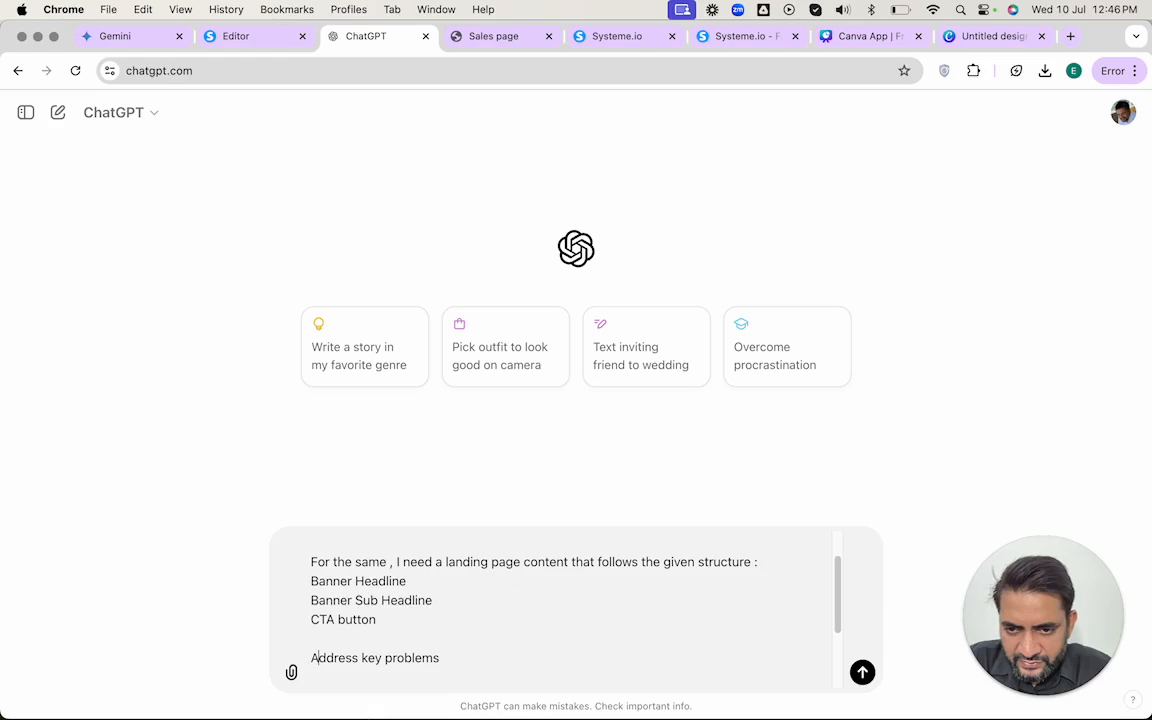
key("ctrl+a")
key("Return")
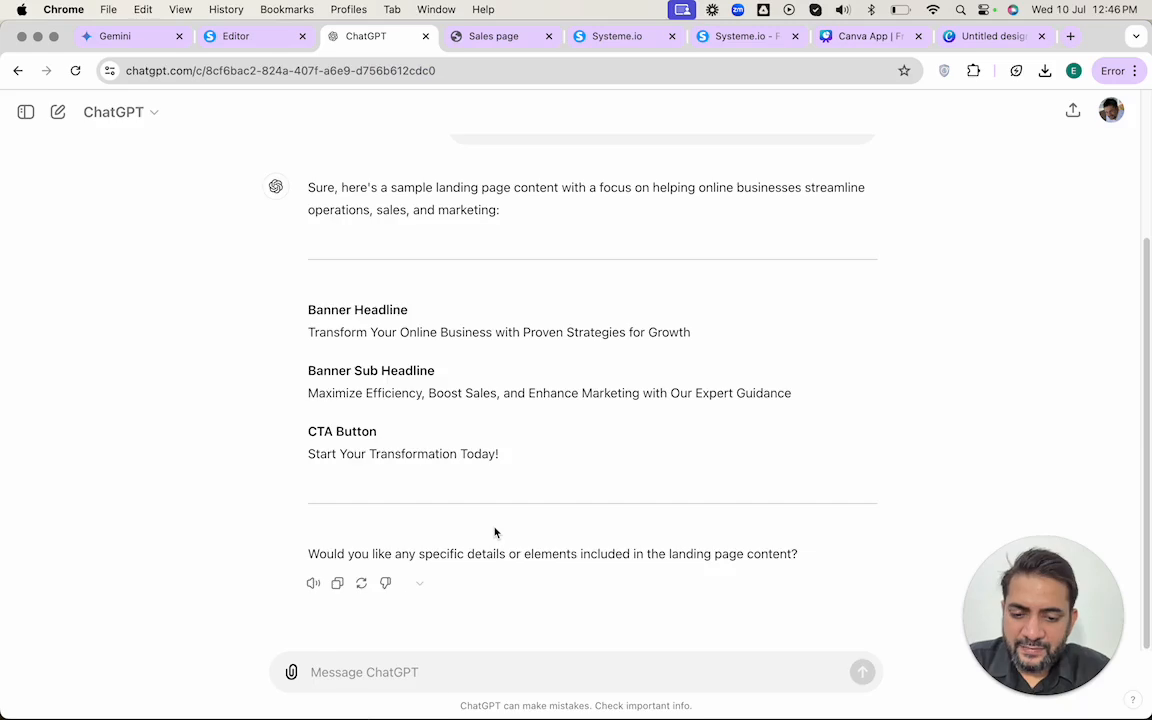
key("super+v")
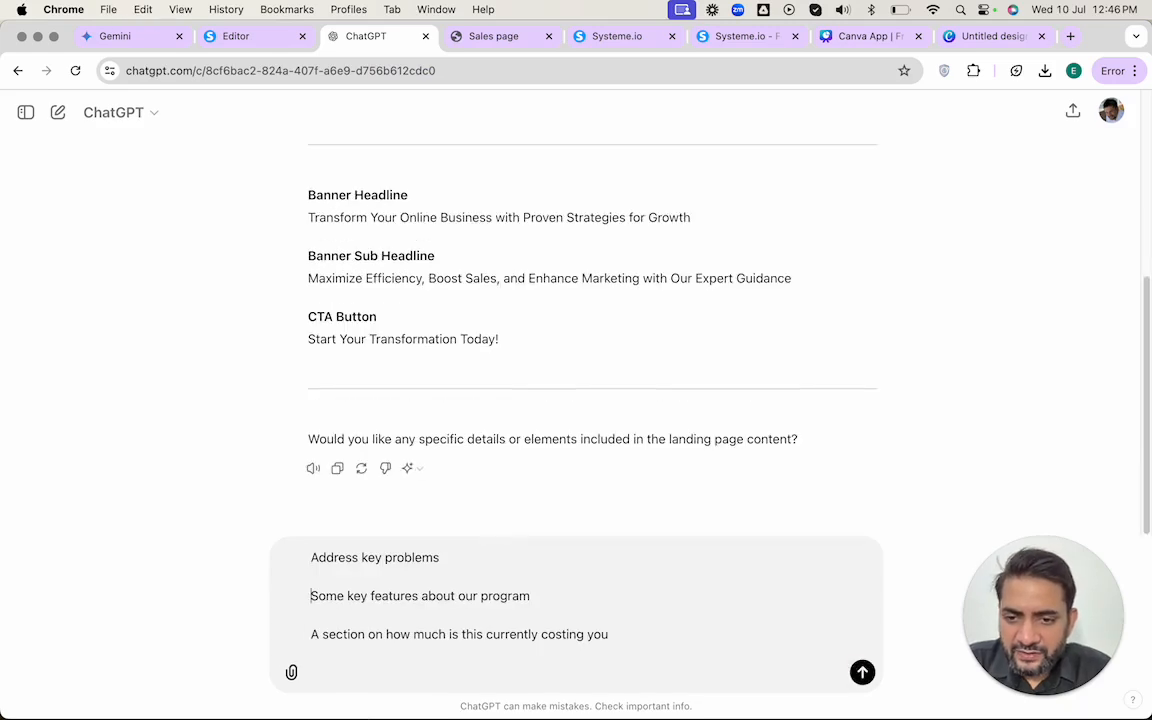
key("Return")
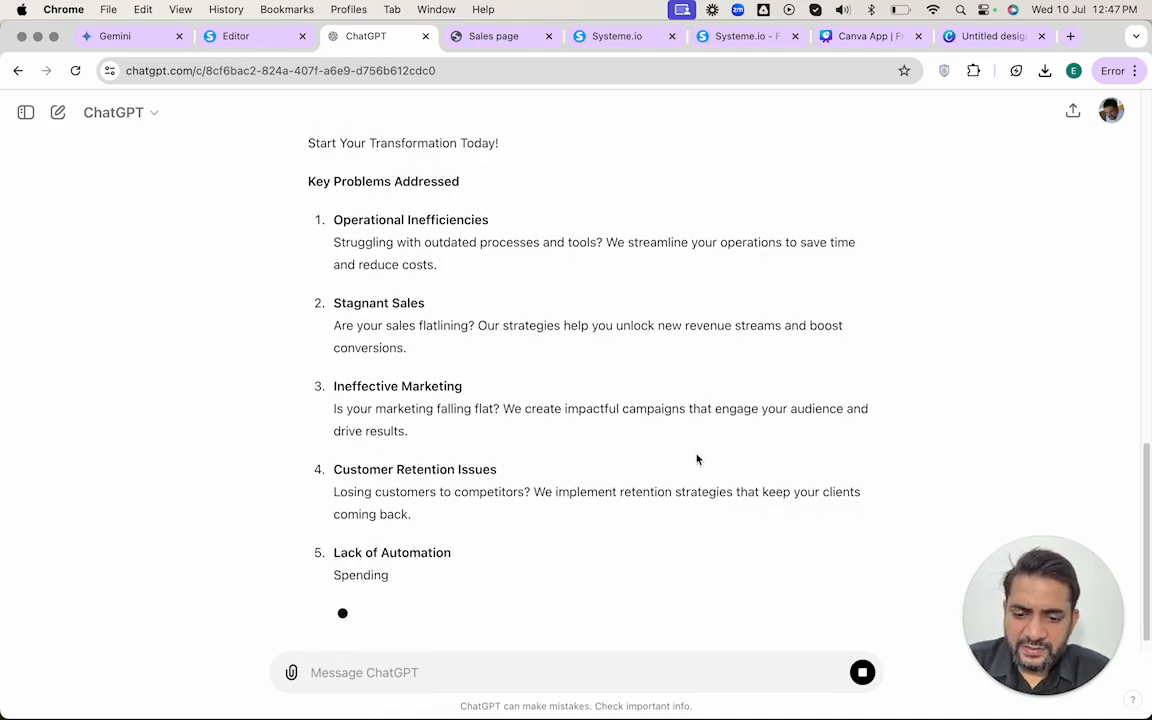
- Send ChatGPT the request "Give me 4-5 key features about our program", holding back the line about current costs
type("Some key features about our program  A section on how much is this currently costing you")
key("Up")
key("Up")
key("Up")
key("shift+Down")
key("shift+Down")
key("shift+Down")
key("BackSpace")
key("BackSpace")
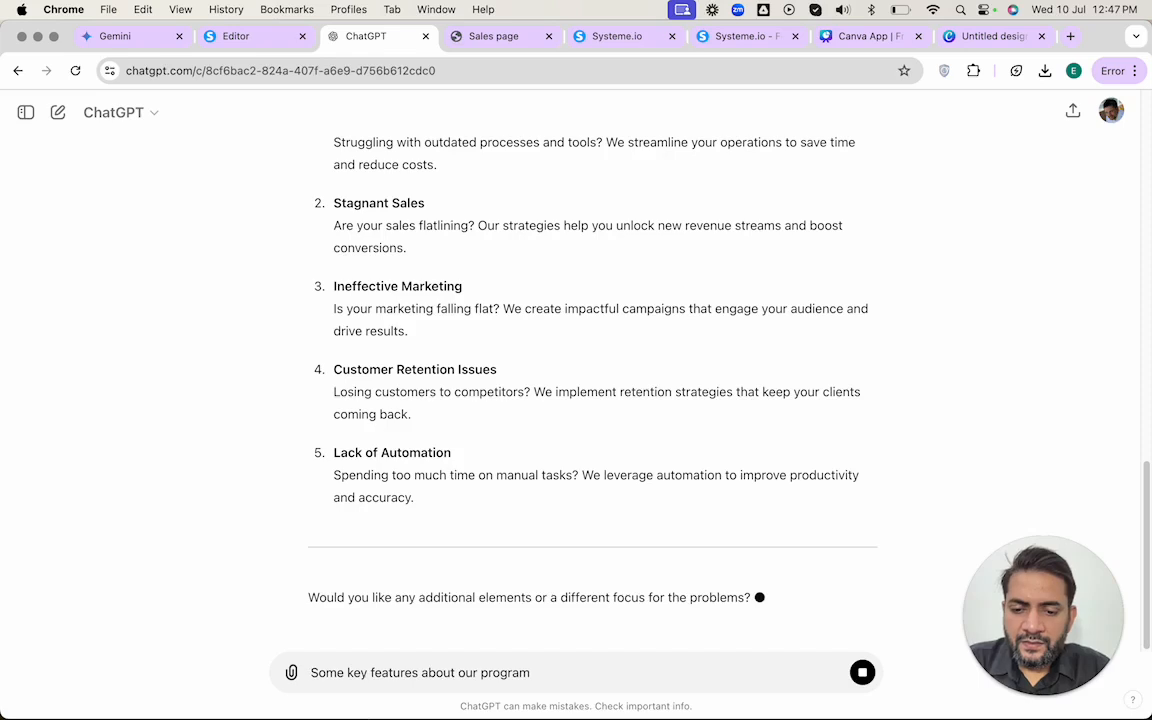
type("Give me 4-5")
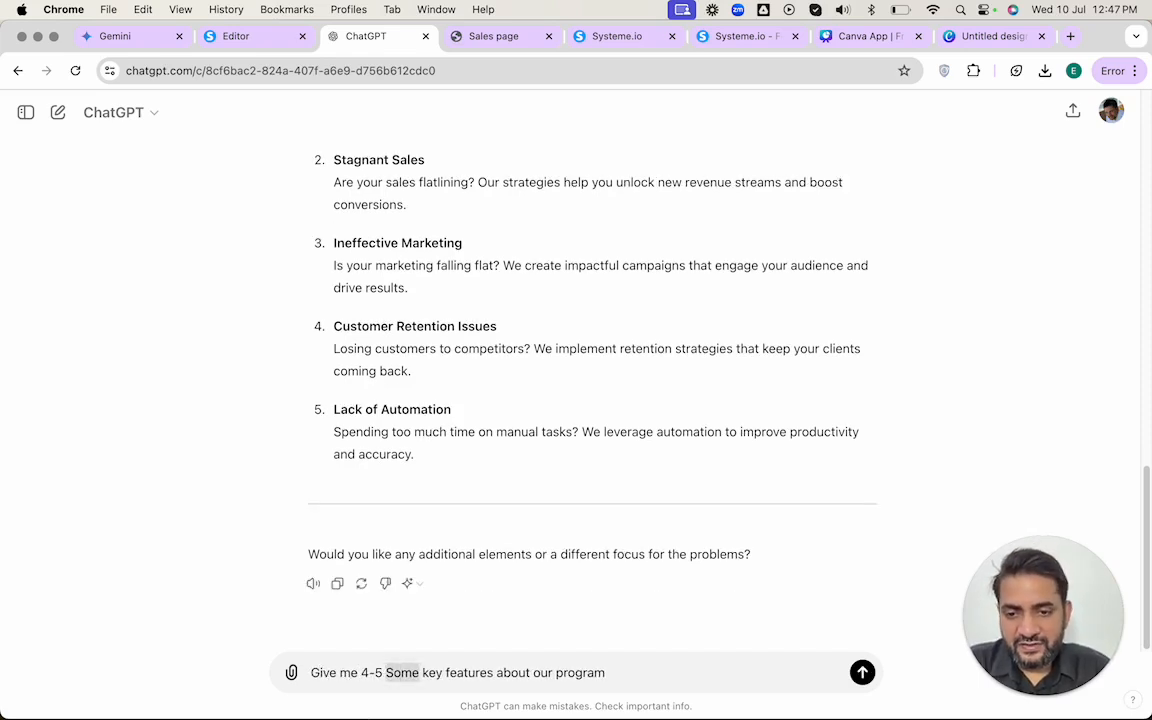
key("BackSpace")
key("Return")
- Send ChatGPT the request "A section on how much is this currently costing you"
type("A section on how much is this currently costing you")
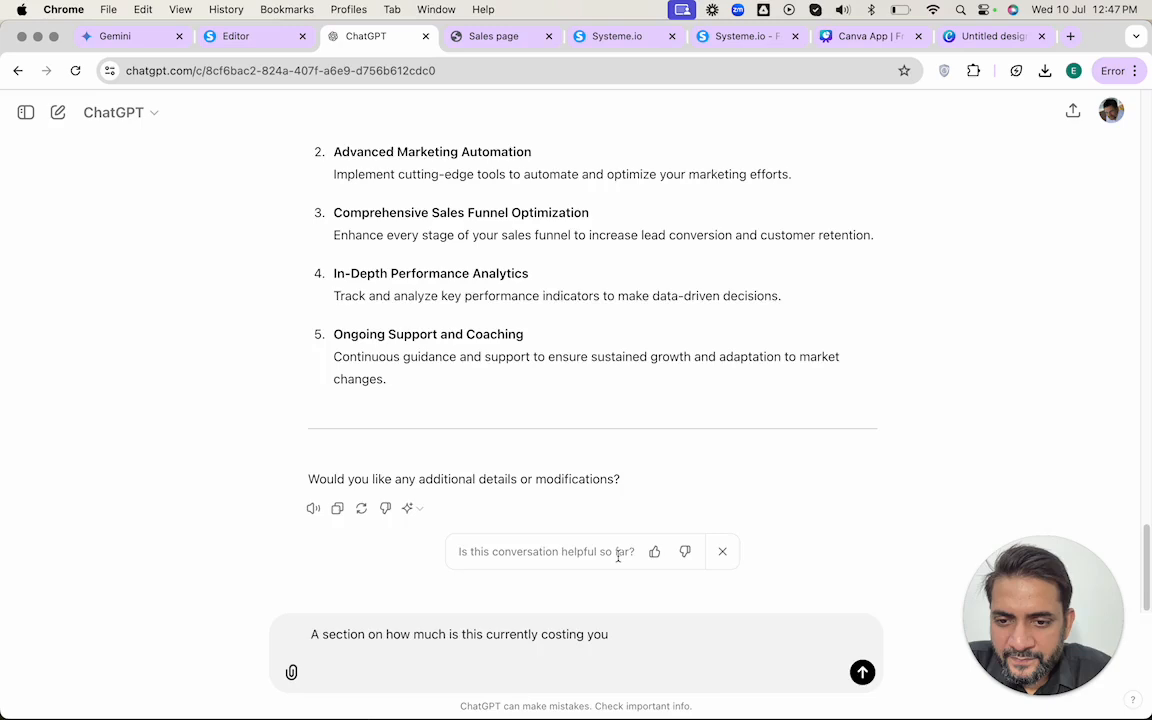
key("Return")
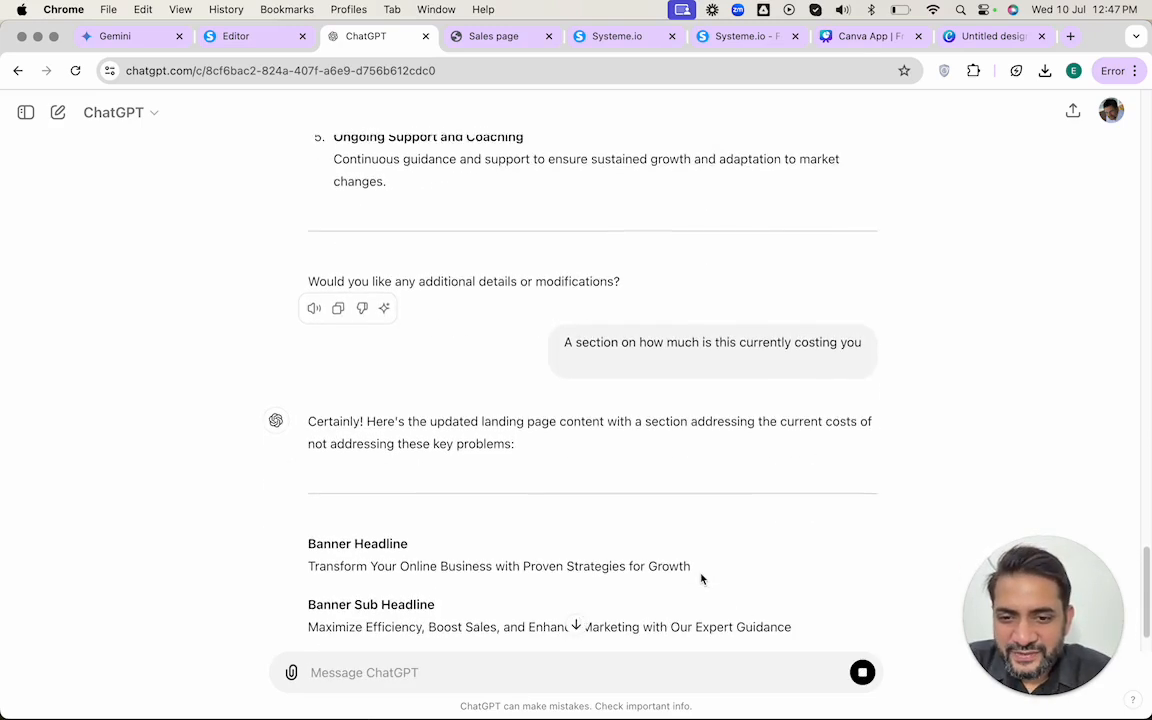
- Replace the banner headline text before "online business" with ChatGPT's "Transform Your Online Business with Proven Strategies for Growth" in the editor
key("ctrl+shift+Tab")
scroll(701, 579, "down", 10)
scroll(701, 579, "up", 15)
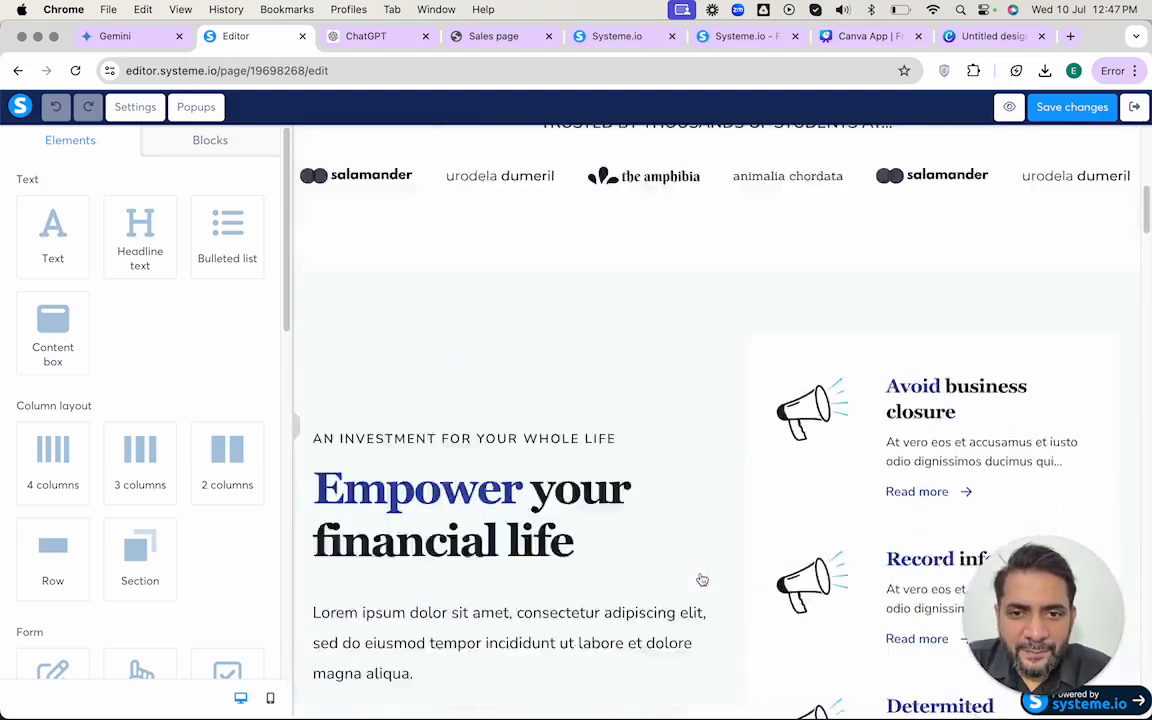
left_click(672, 388)
key("ctrl+Tab")
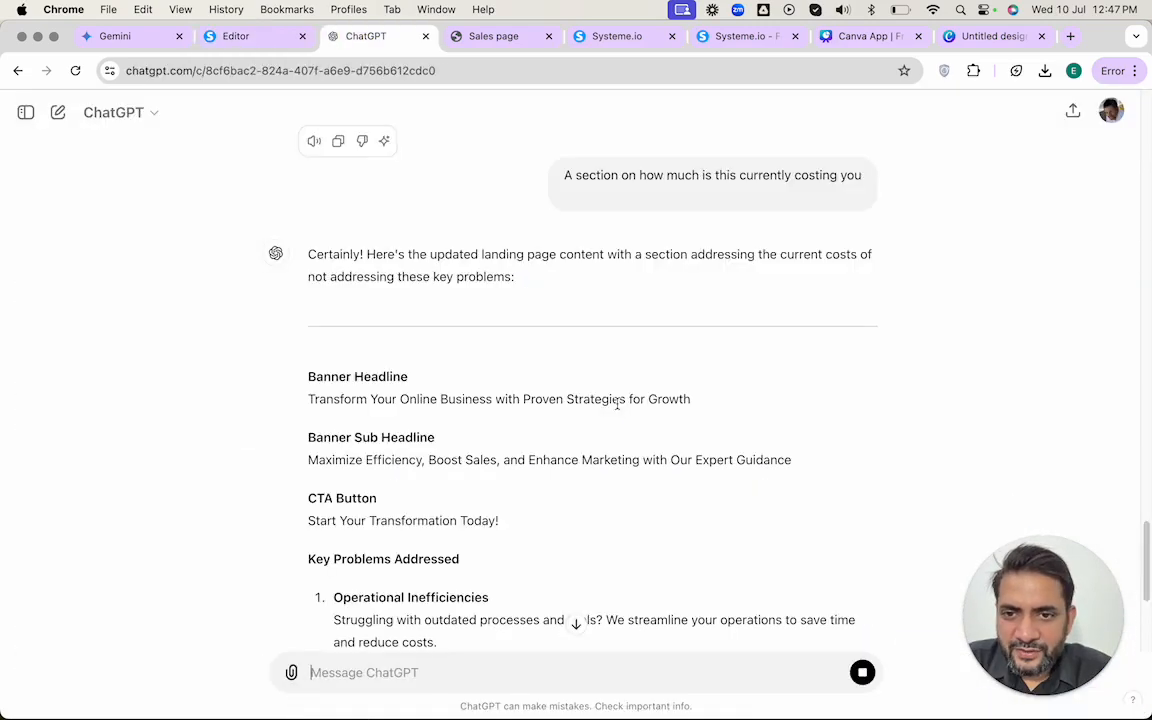
triple_click(357, 400)
key("super+c")
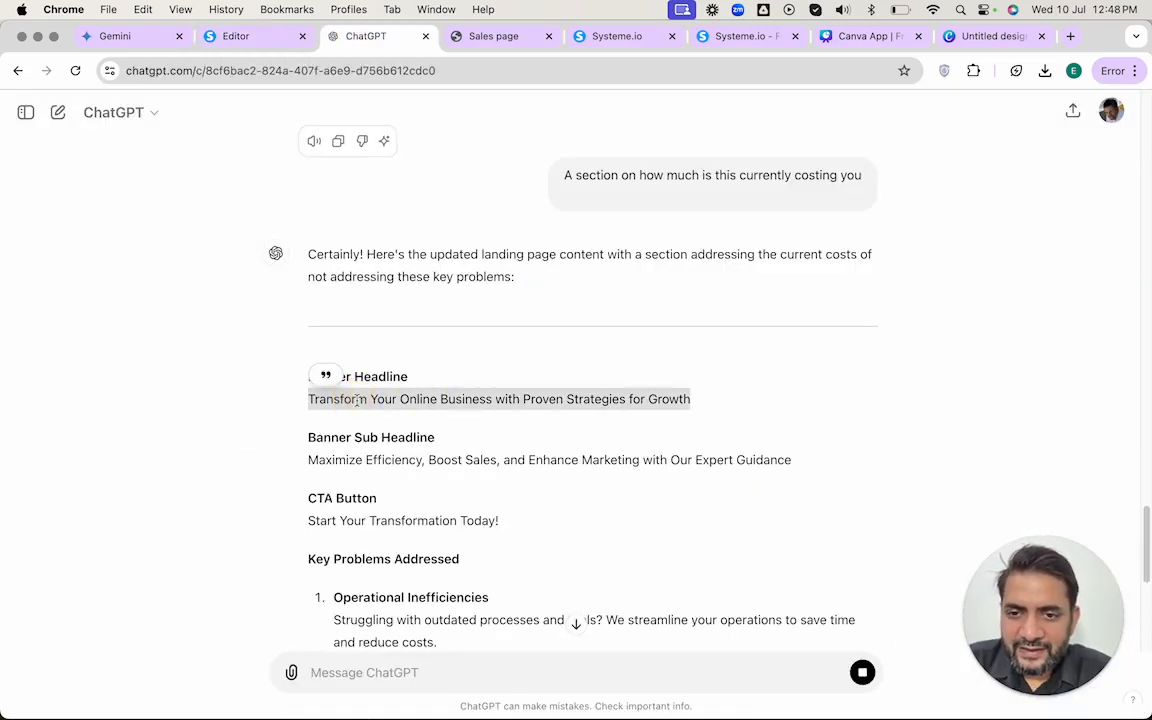
key("ctrl+shift+Tab")
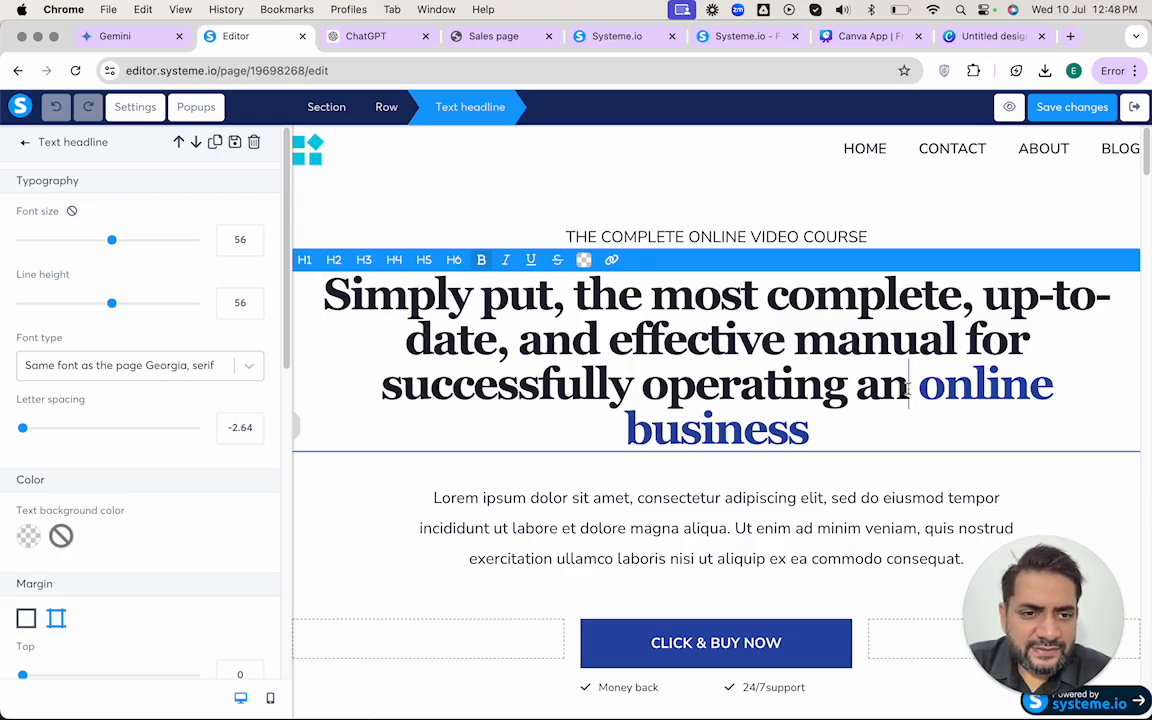
left_click_drag(908, 388, 458, 290)
key("super+v")
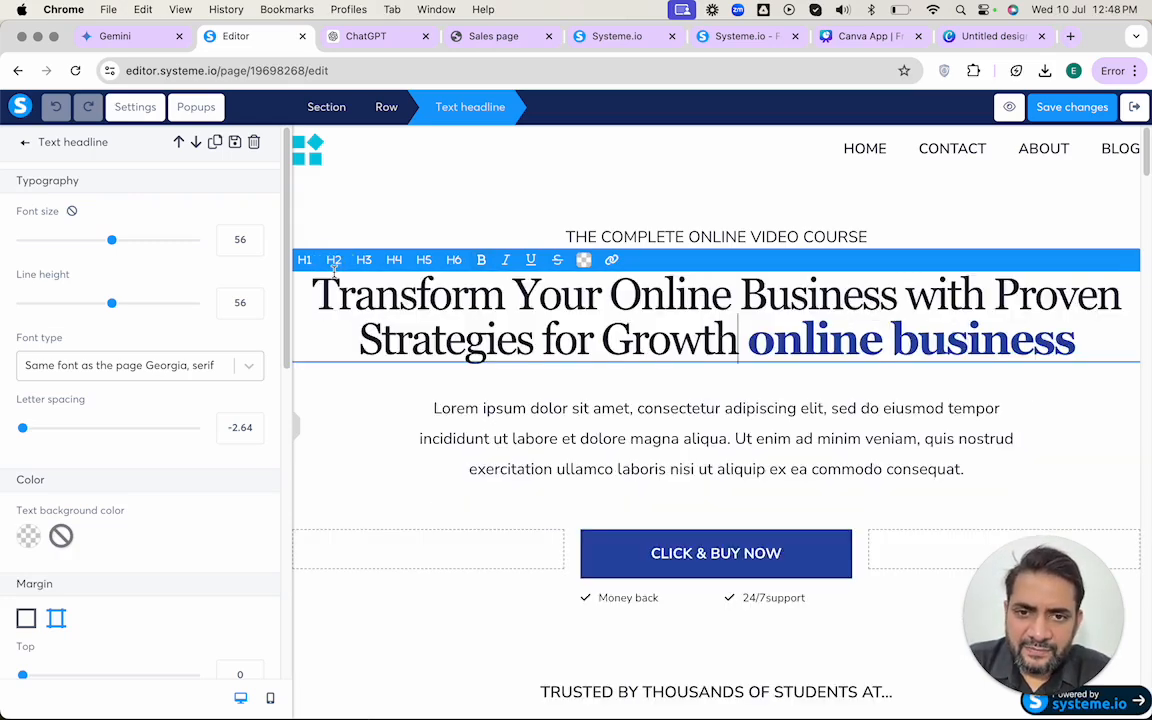
- Make the entire banner headline bold and delete the leftover words "online business" at its end
key("super+a")
key("super+b")
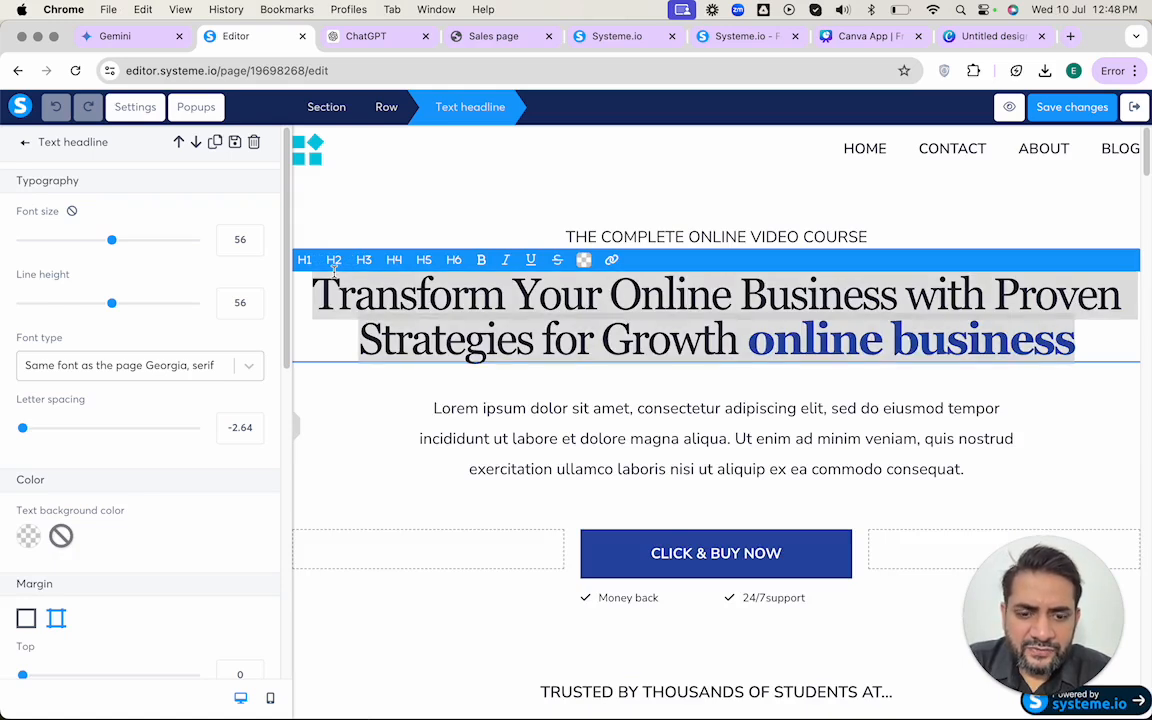
left_click(487, 333)
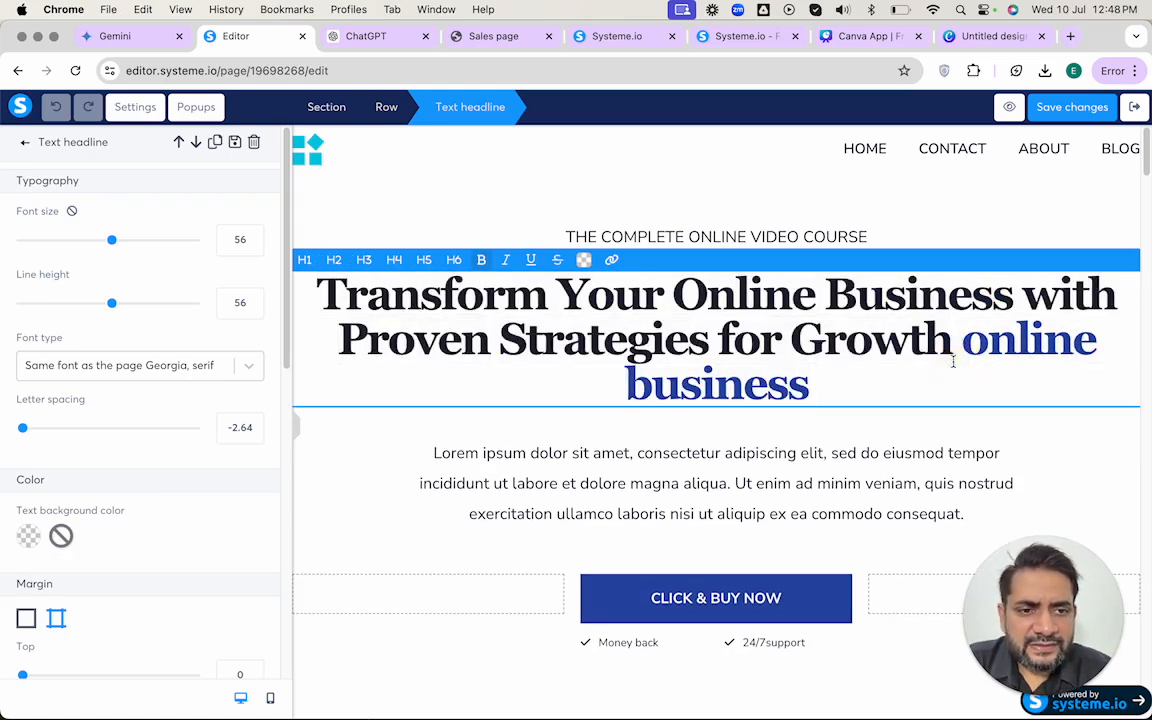
left_click_drag(952, 342, 810, 388)
key("BackSpace")
- Color the headline's second line, "Proven Strategies for Growth", blue with hex value 0D63C9
key("super+shift+Left")
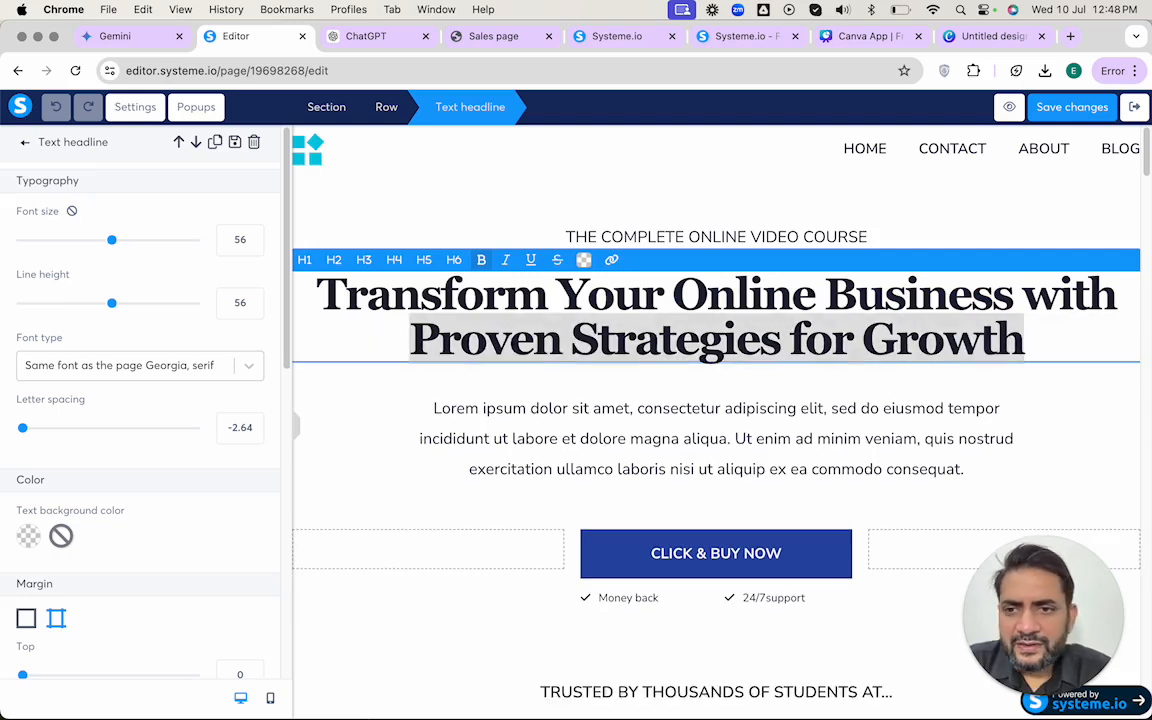
scroll(201, 619, "down", 3)
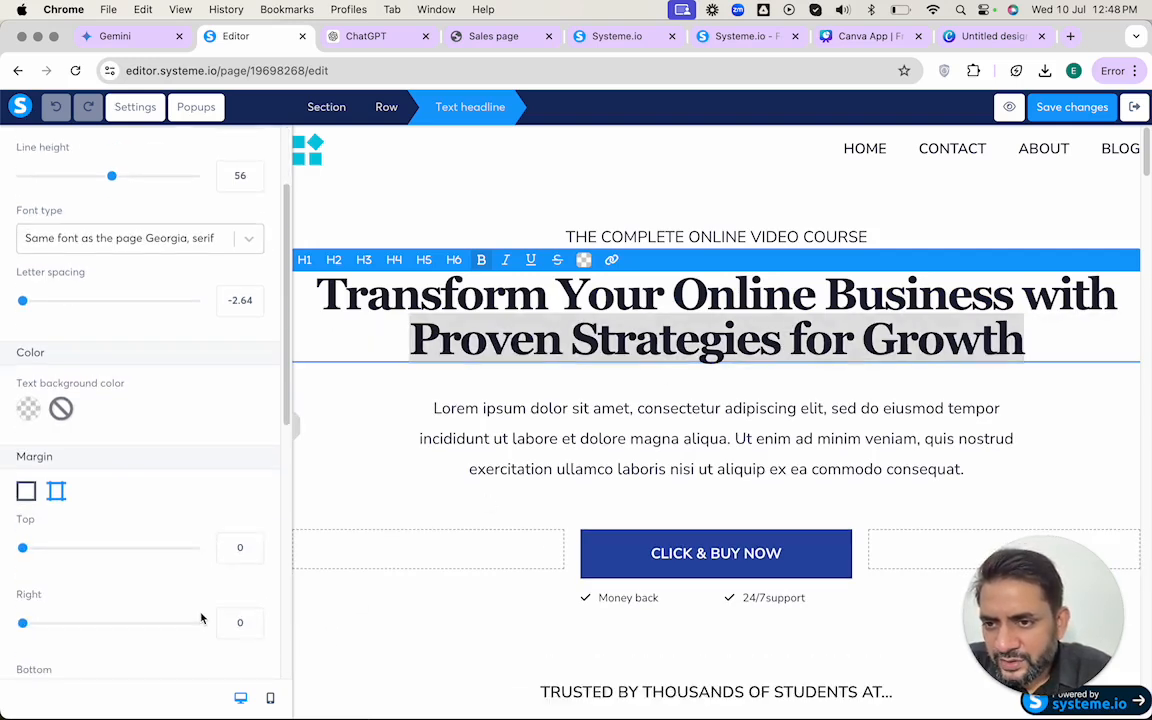
scroll(201, 619, "up", 3)
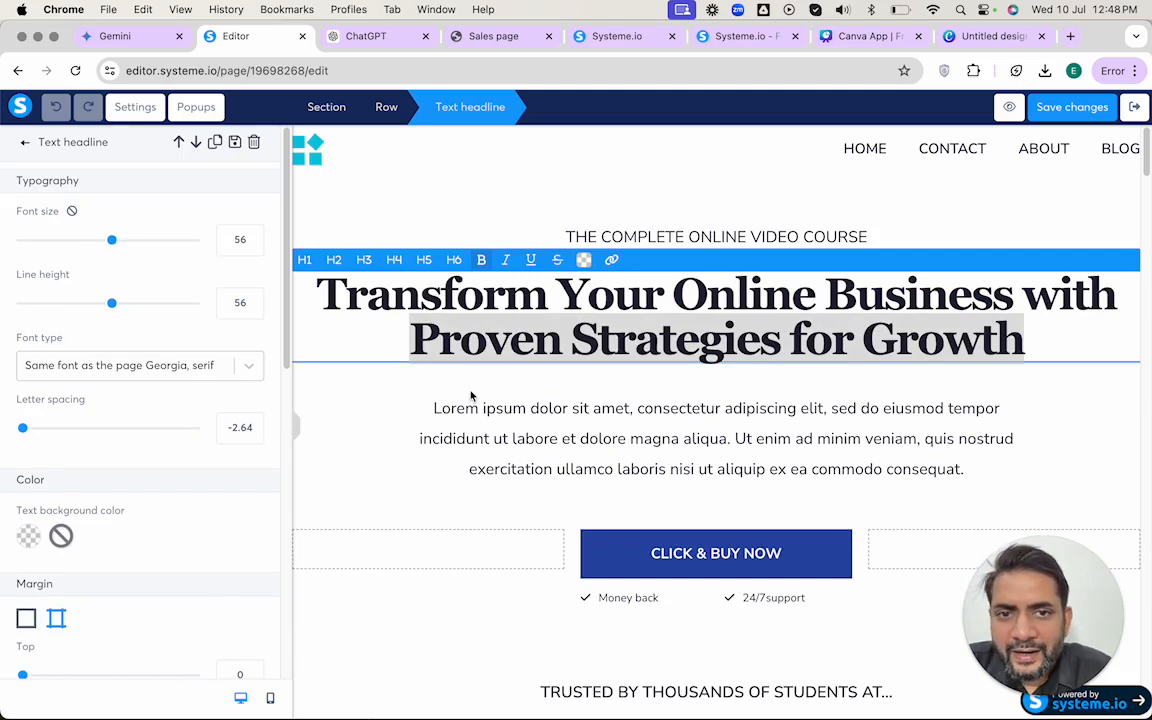
left_click(585, 261)
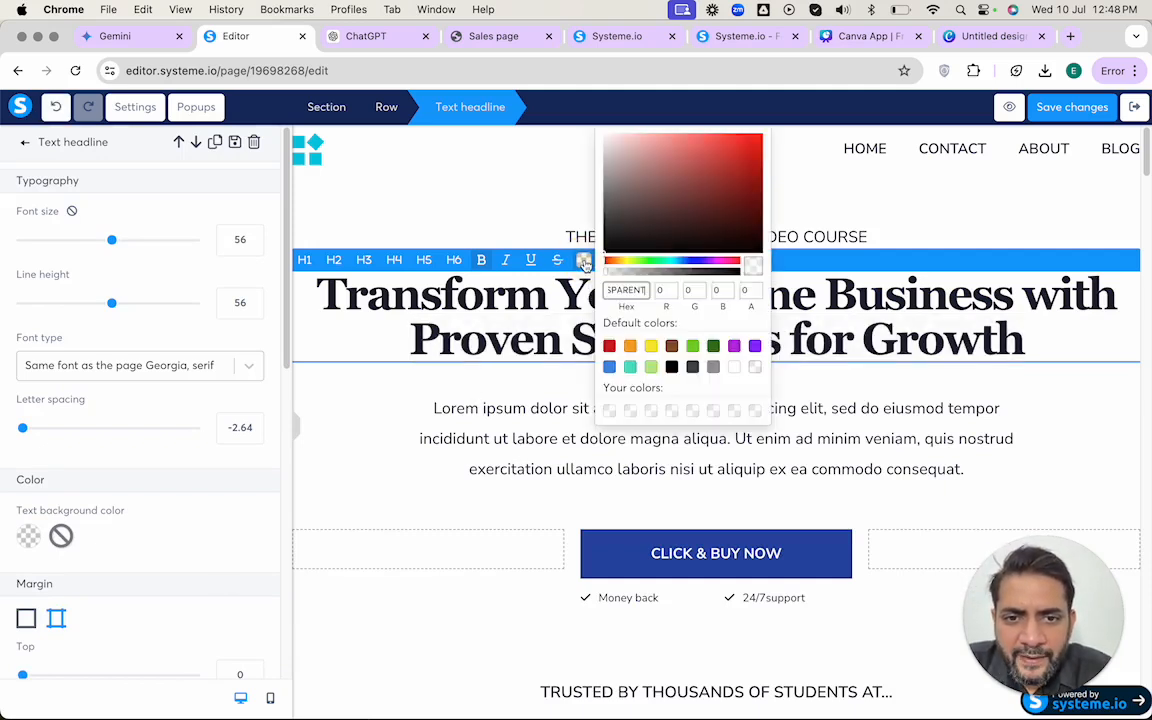
left_click(611, 368)
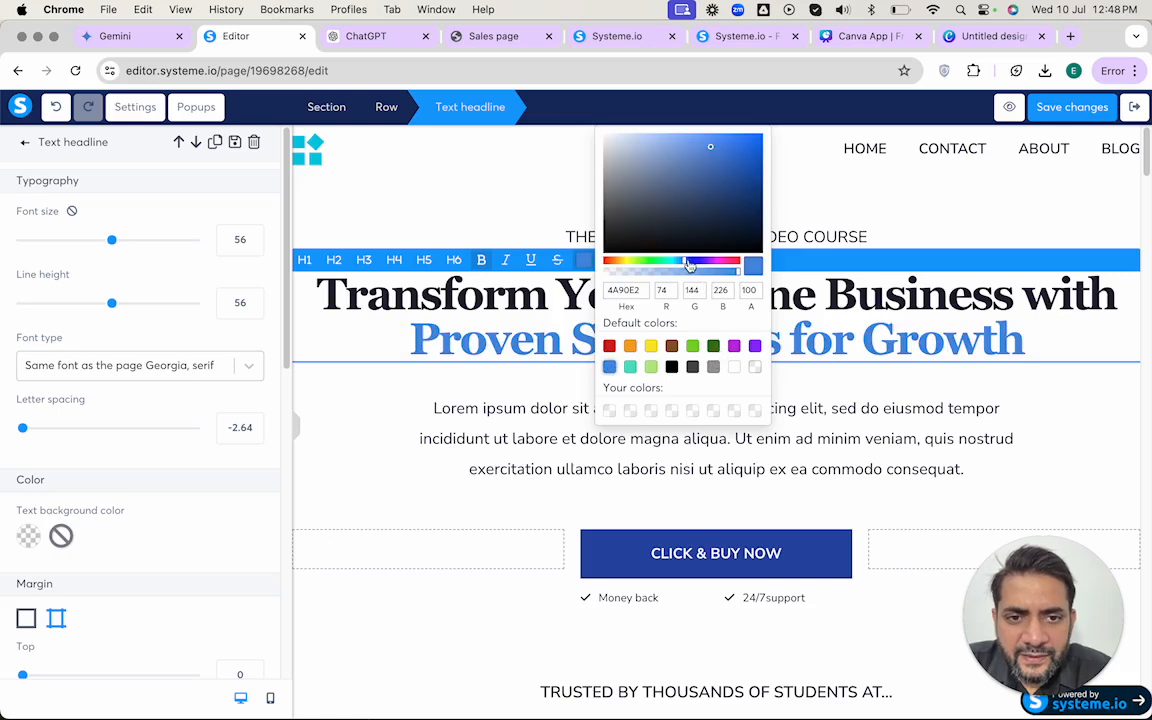
left_click(754, 160)
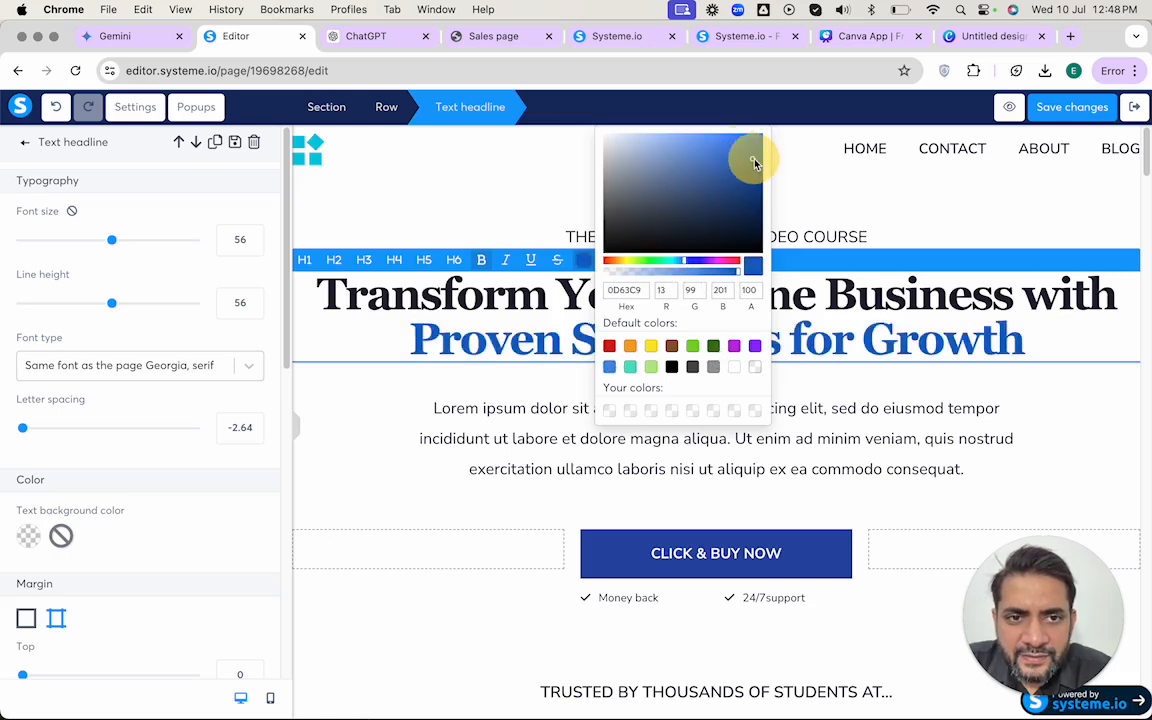
left_click(550, 361)
left_click(548, 382)
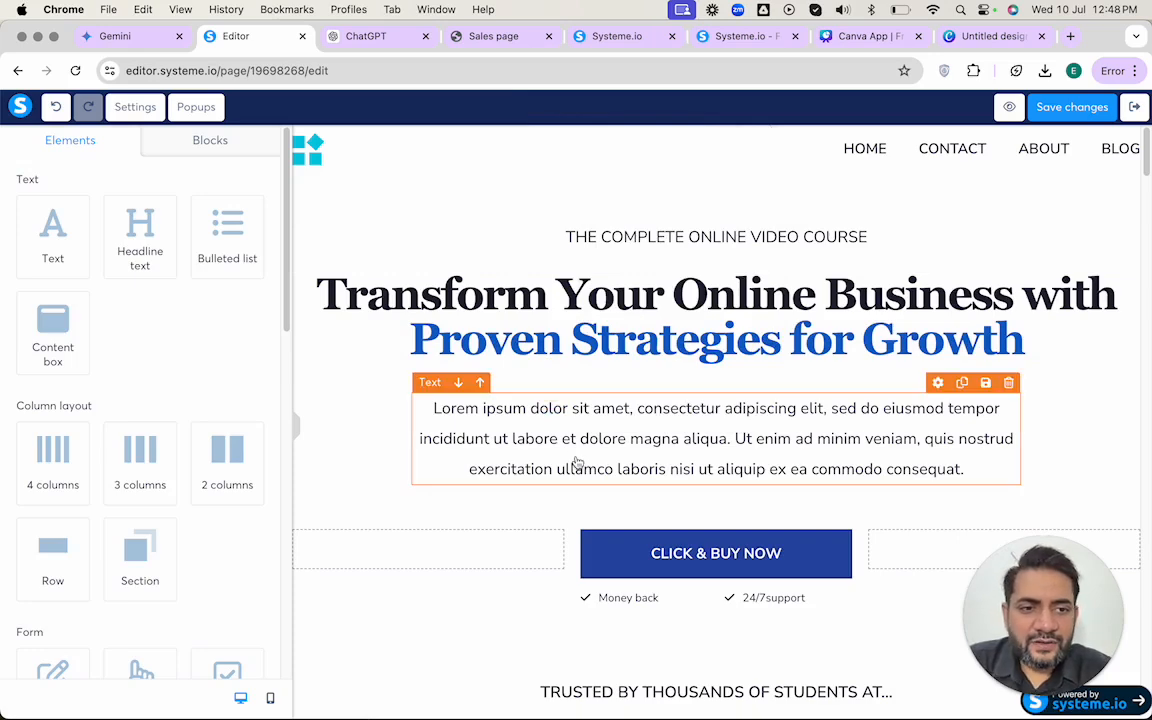
- Replace the placeholder text below the headline with ChatGPT's sub headline "Maximize Efficiency, Boost Sales, and Enhance Marketing with Our Expert Guidance"
key("ctrl+Tab")
scroll(576, 455, "down", 1)
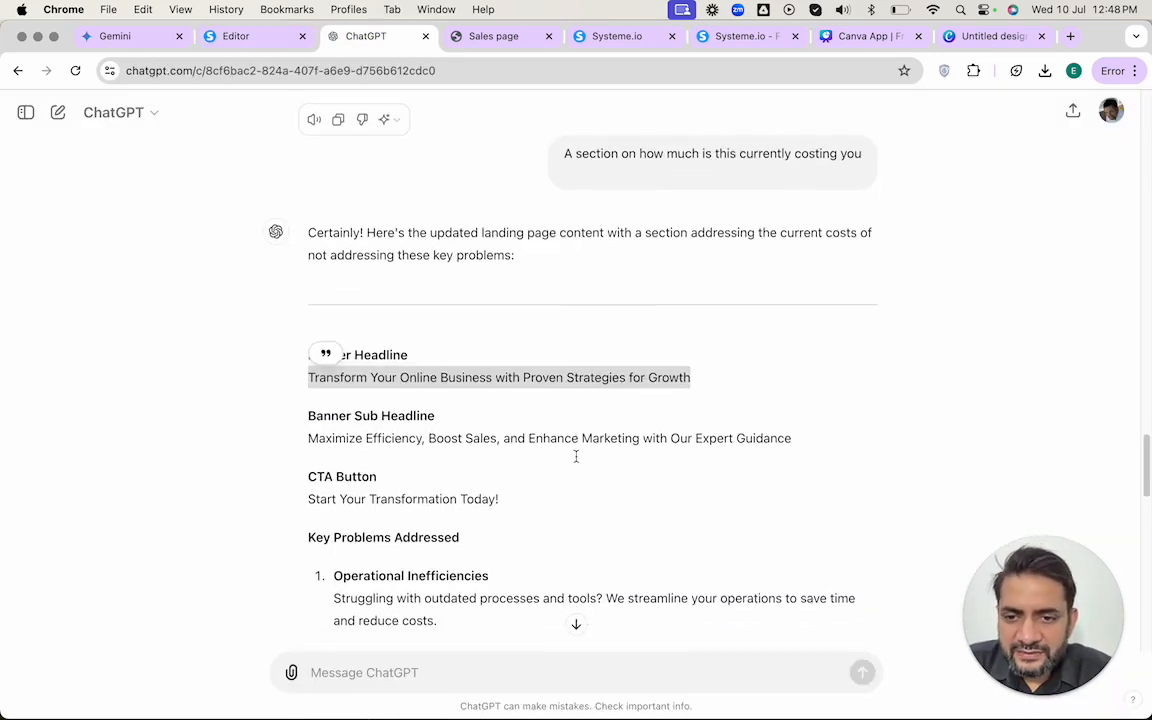
left_click(543, 432)
triple_click(543, 434)
key("super+c")
key("ctrl+shift+Tab")
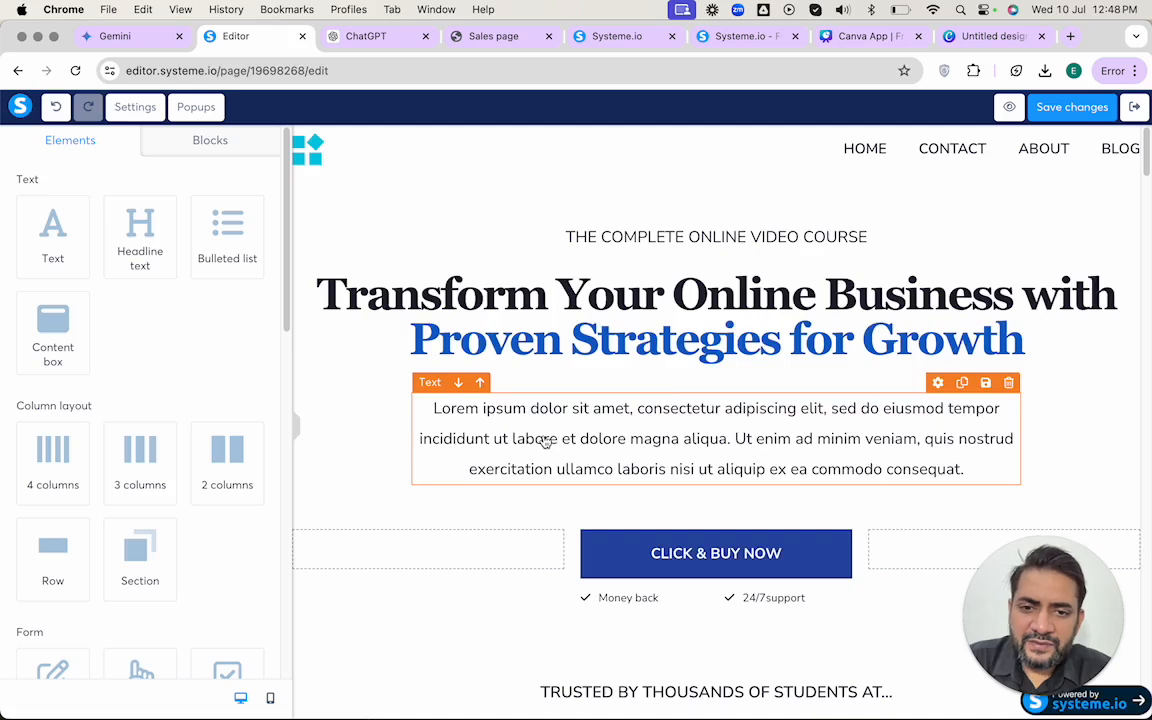
triple_click(574, 421)
key("super+v")
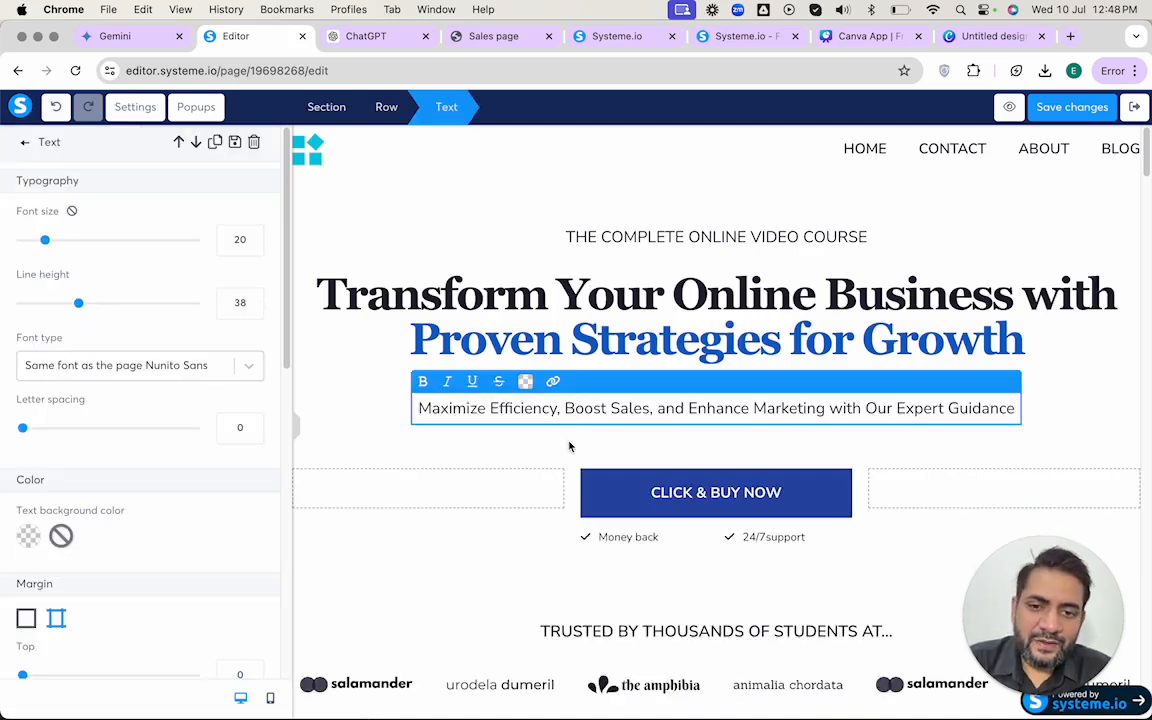
left_click(569, 446)
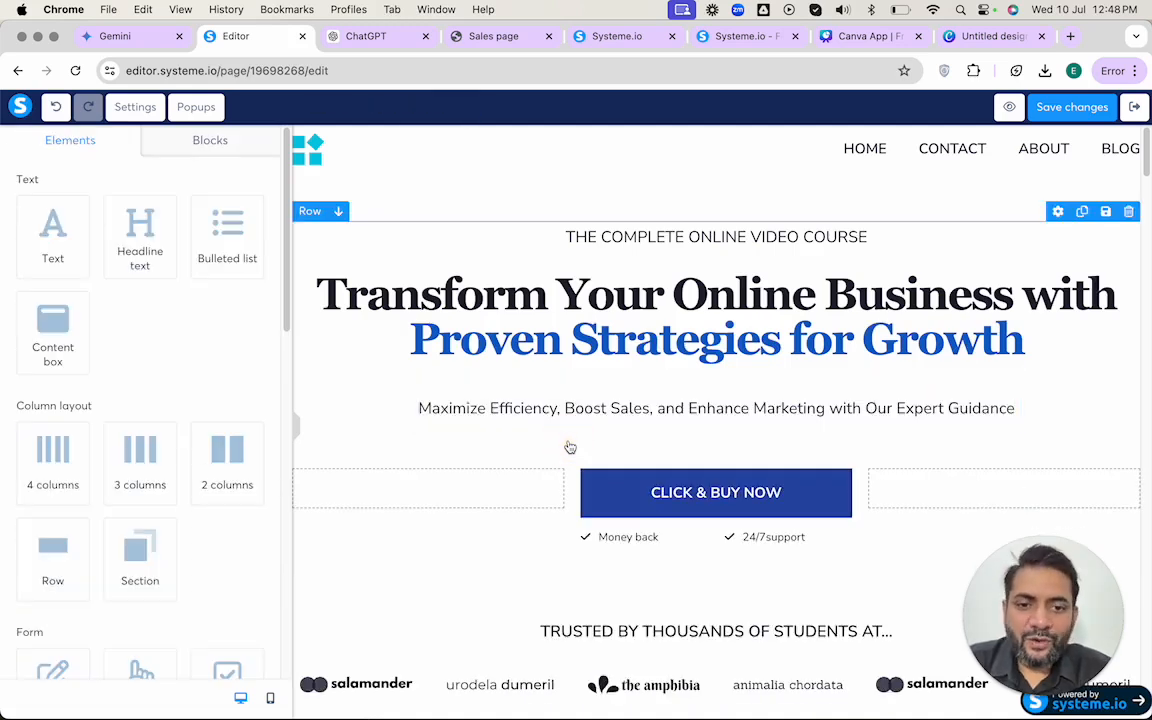
left_click(674, 231)
triple_click(674, 231)
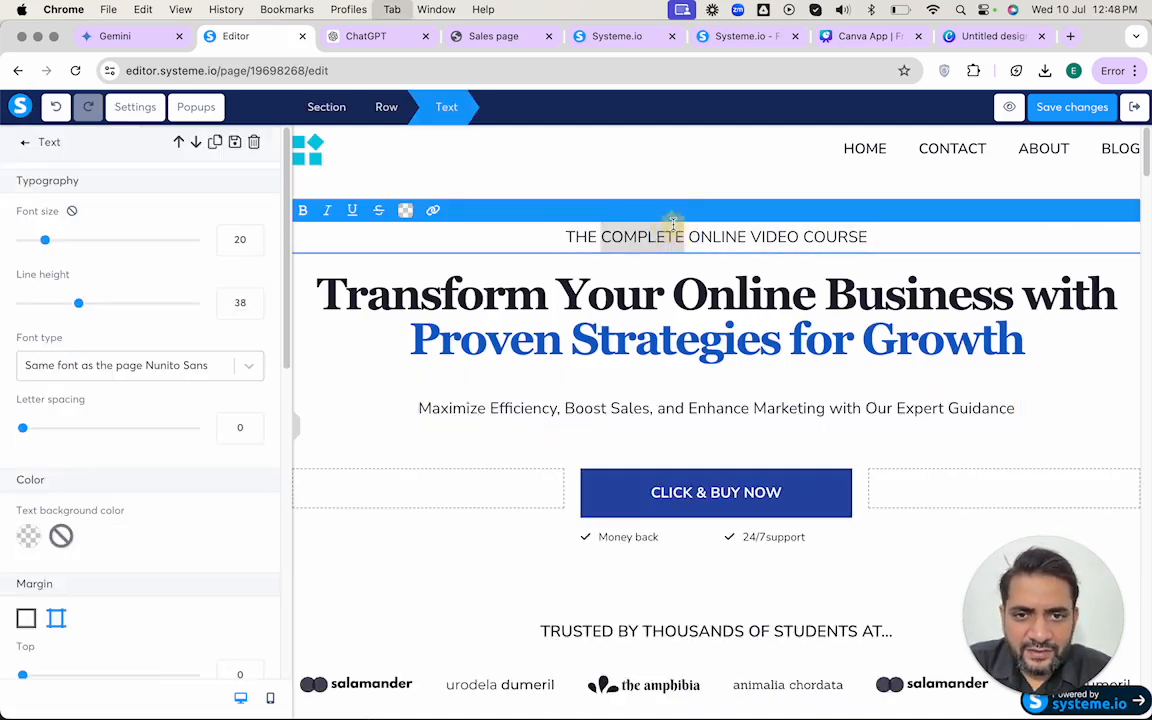
- Replace the "CLICK & BUY NOW" button text with ChatGPT's CTA button copy "Start Your Transformation Today!"
key("ctrl+Tab")
scroll(567, 377, "down", 1)
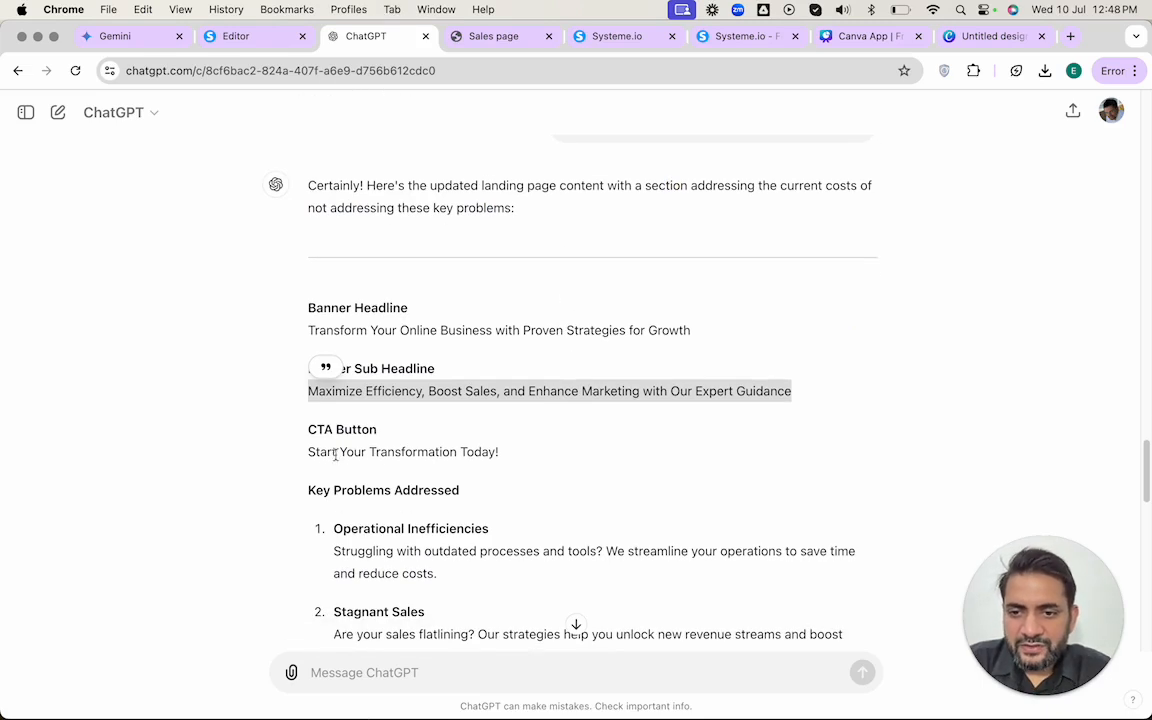
left_click_drag(309, 452, 476, 451)
key("super+c")
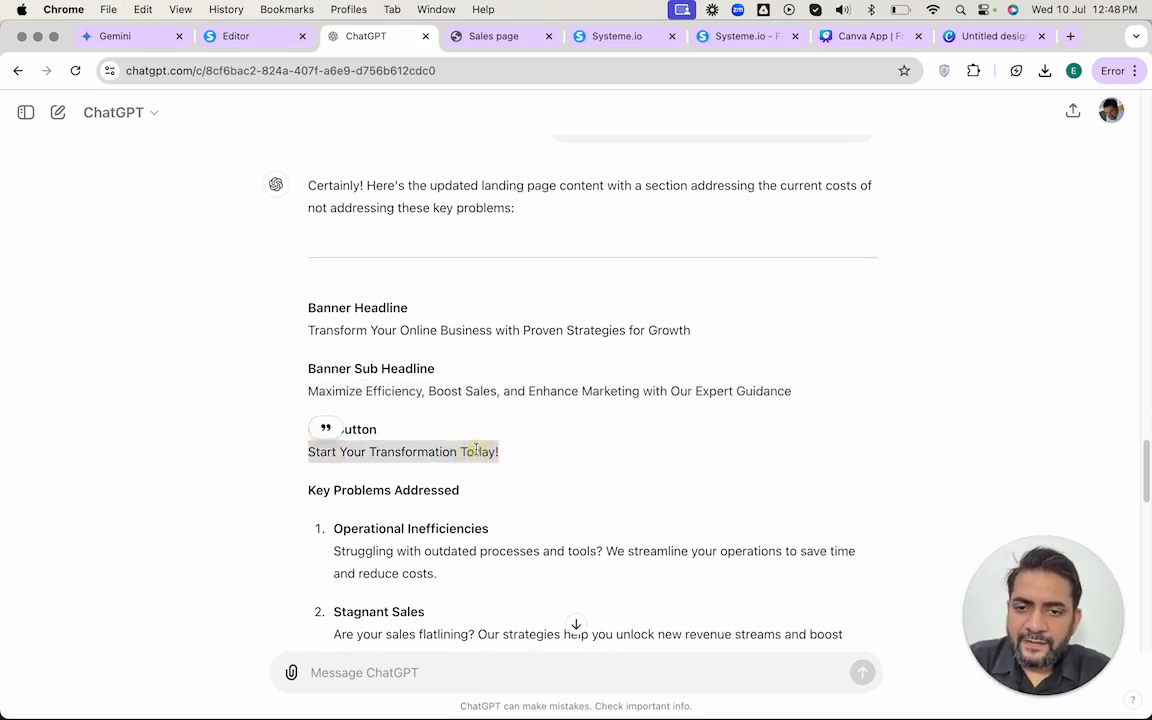
key("ctrl+shift+Tab")
left_click(707, 497)
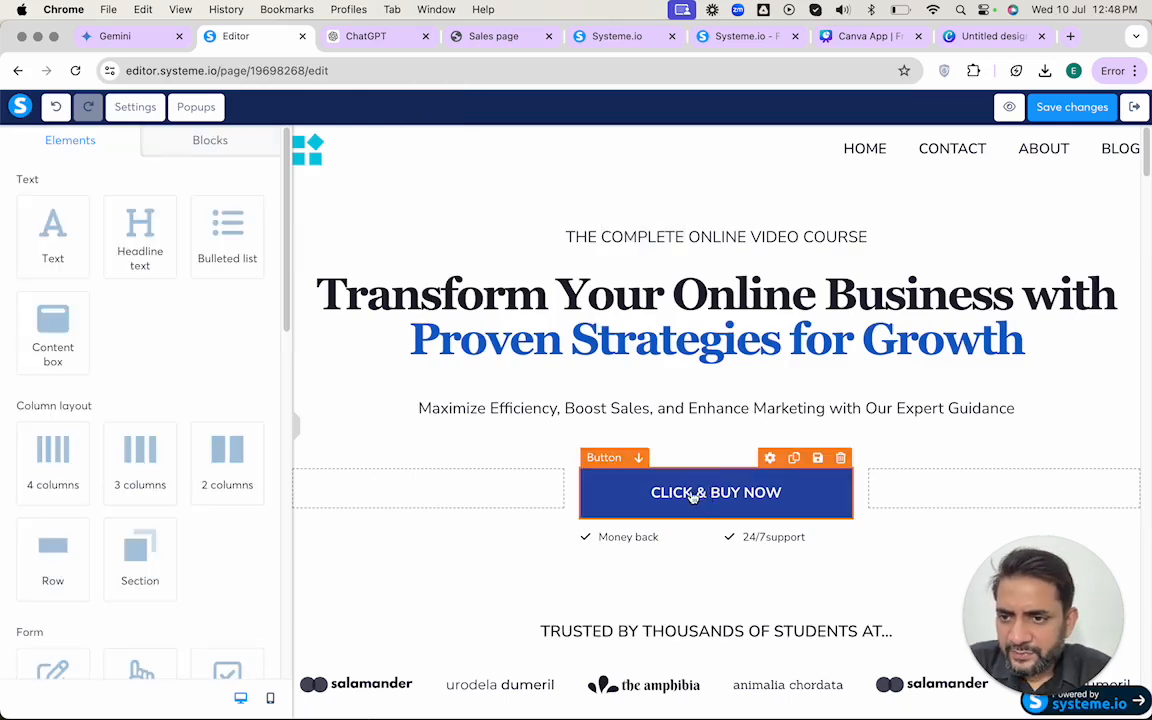
scroll(221, 319, "down", 10)
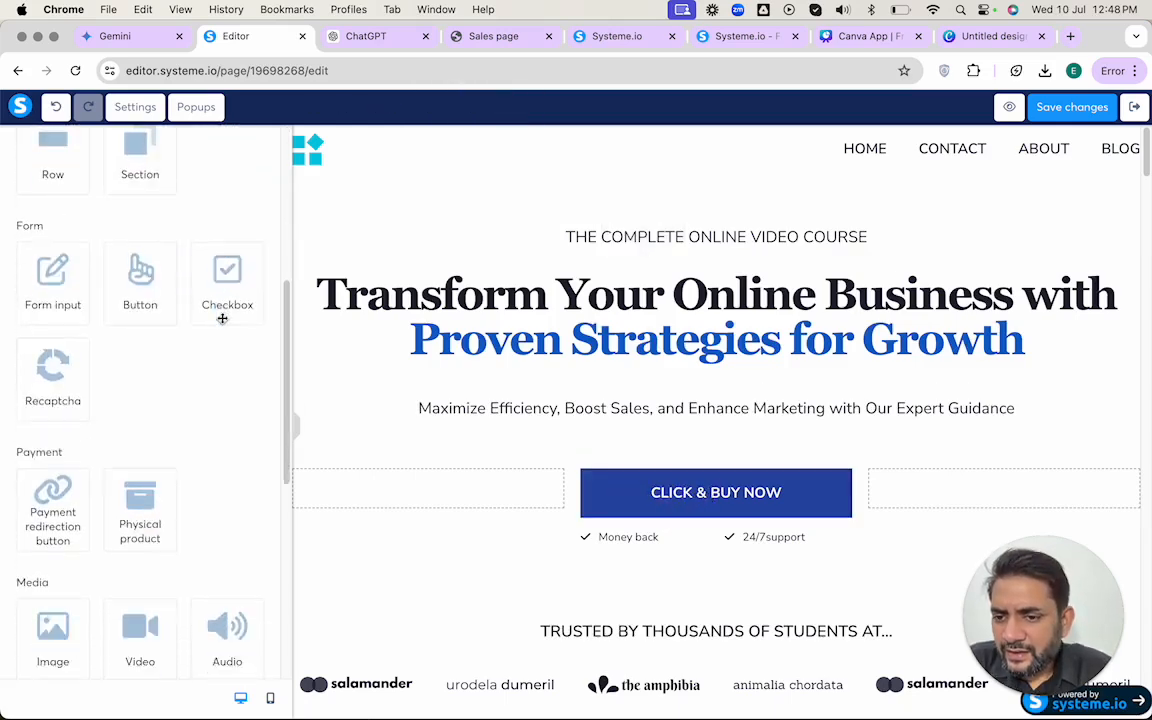
scroll(222, 320, "up", 10)
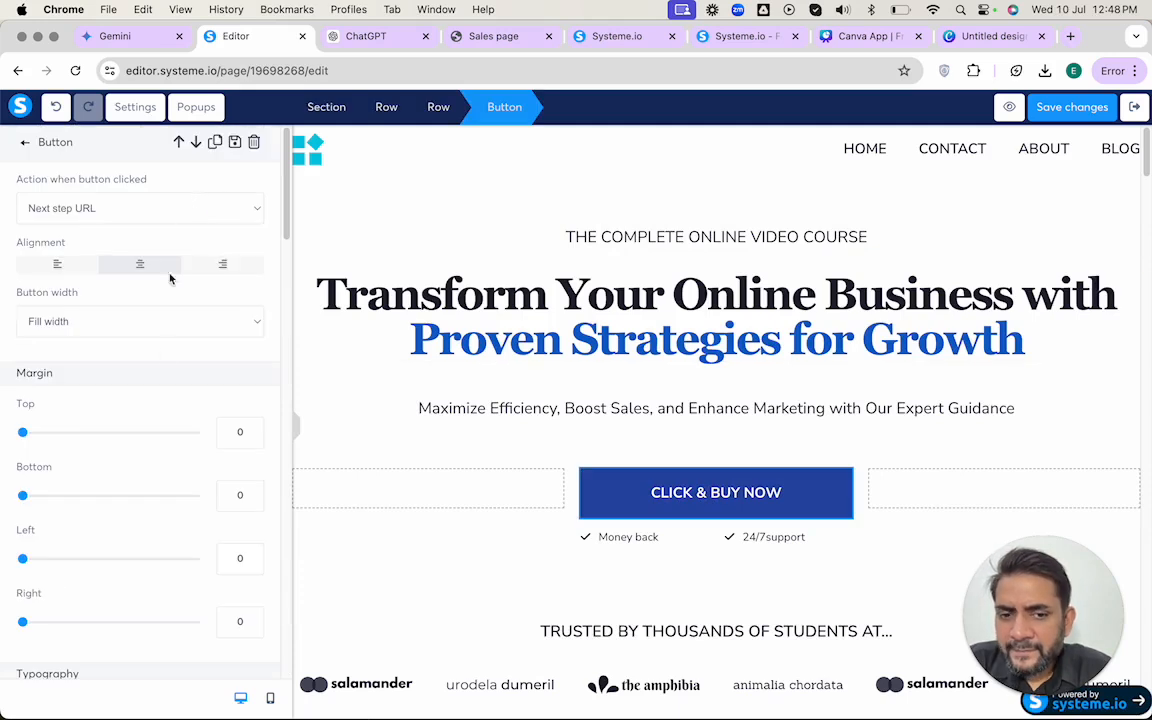
scroll(159, 352, "down", 8)
triple_click(152, 314)
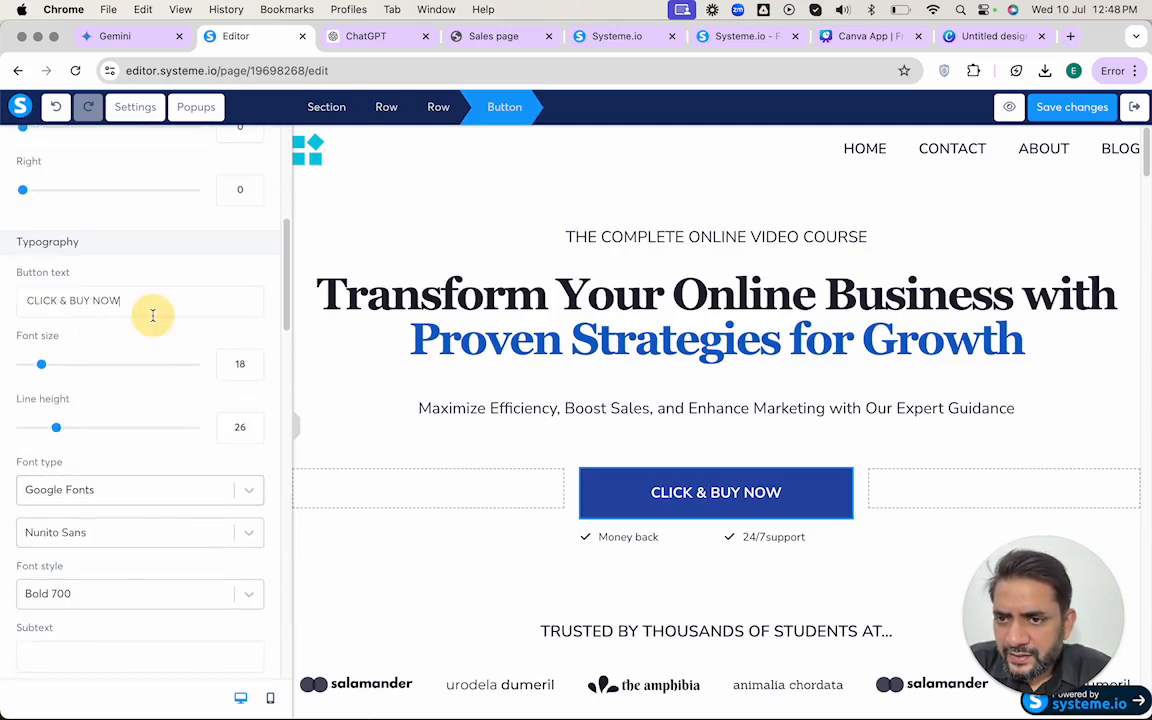
key("super+v")
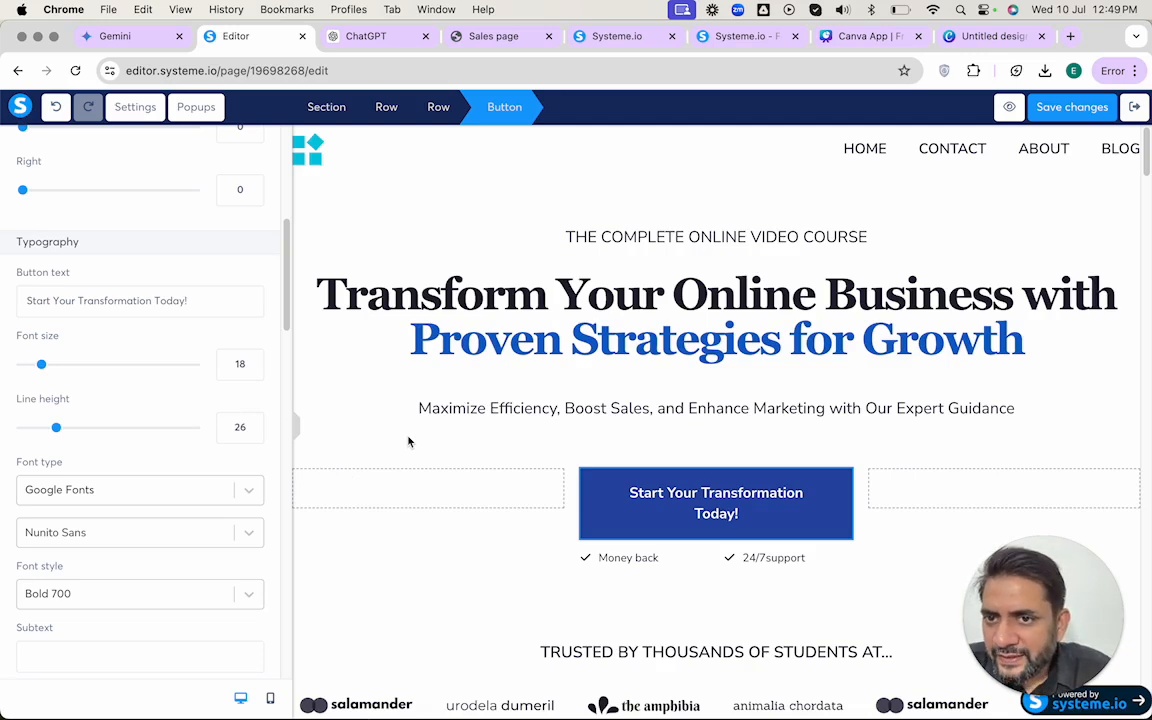
- Change the call-to-action button's width from fill width to Fluid
scroll(259, 421, "up", 5)
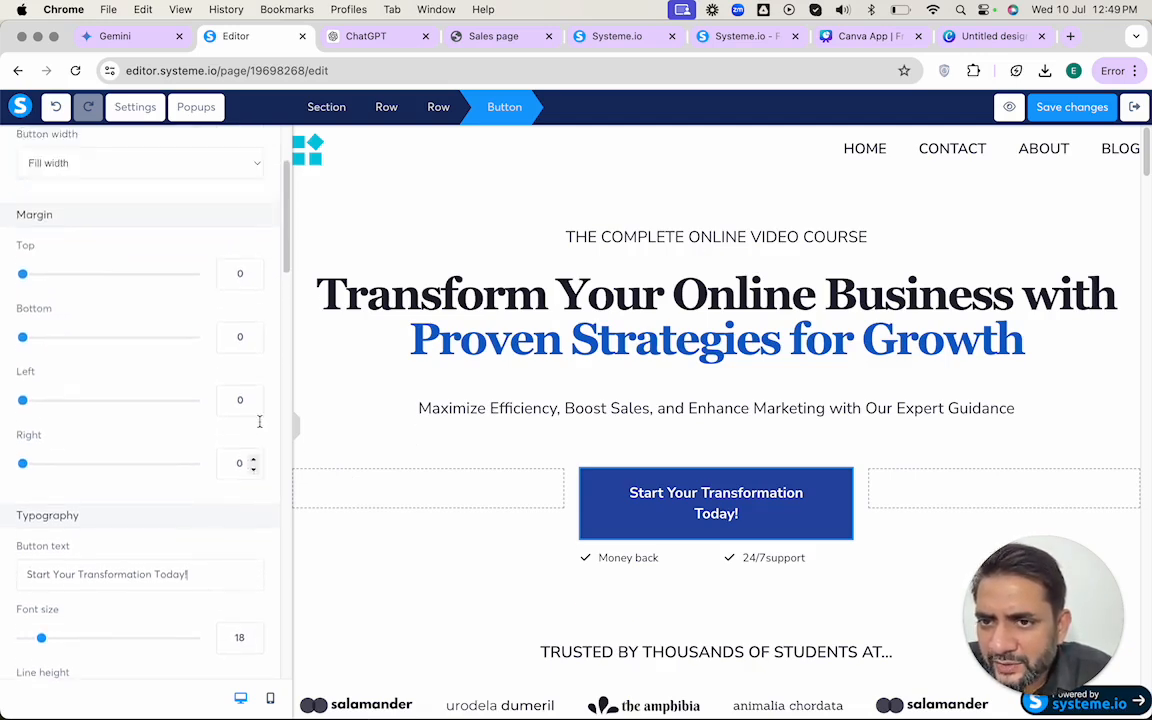
scroll(259, 421, "up", 3)
scroll(259, 421, "down", 5)
scroll(259, 421, "up", 4)
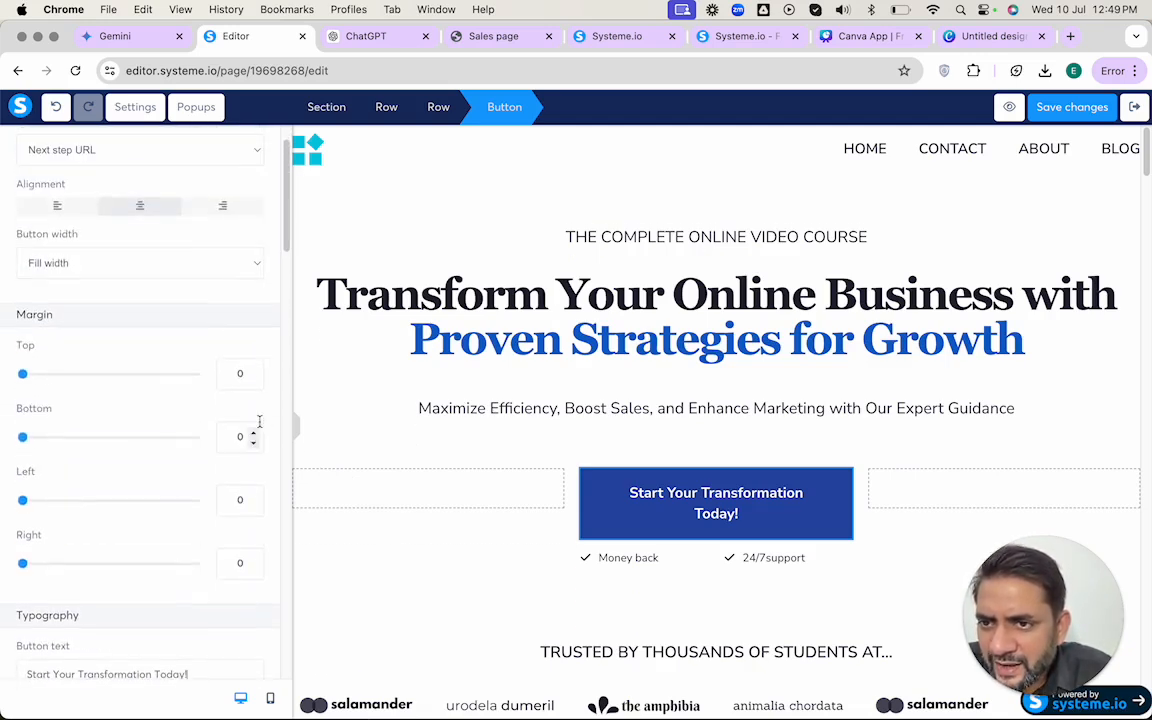
left_click(203, 263)
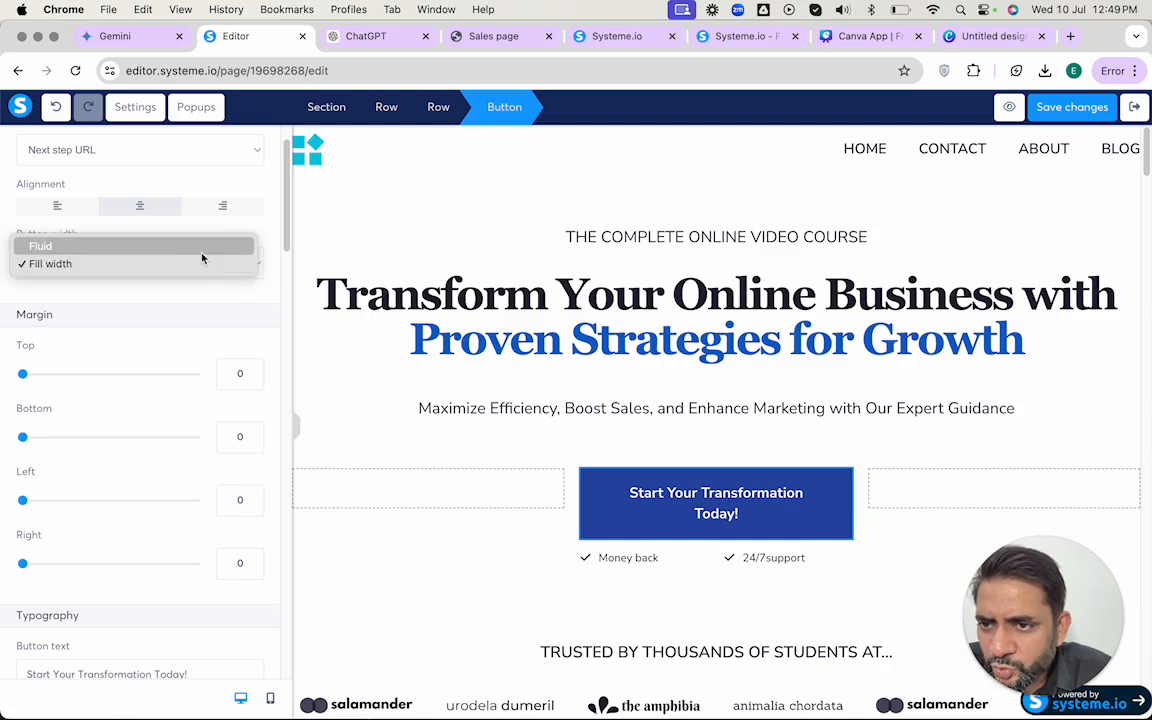
left_click(203, 247)
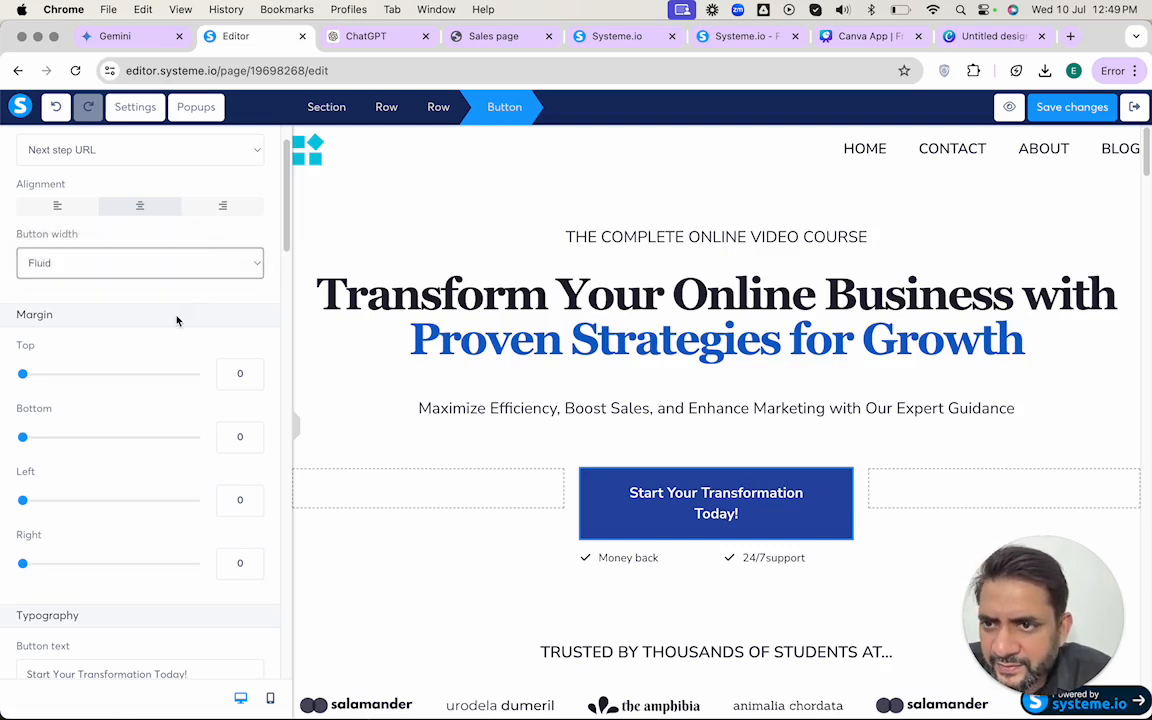
- Set the call-to-action button's font size to 16
scroll(177, 320, "down", 5)
scroll(177, 320, "down", 1)
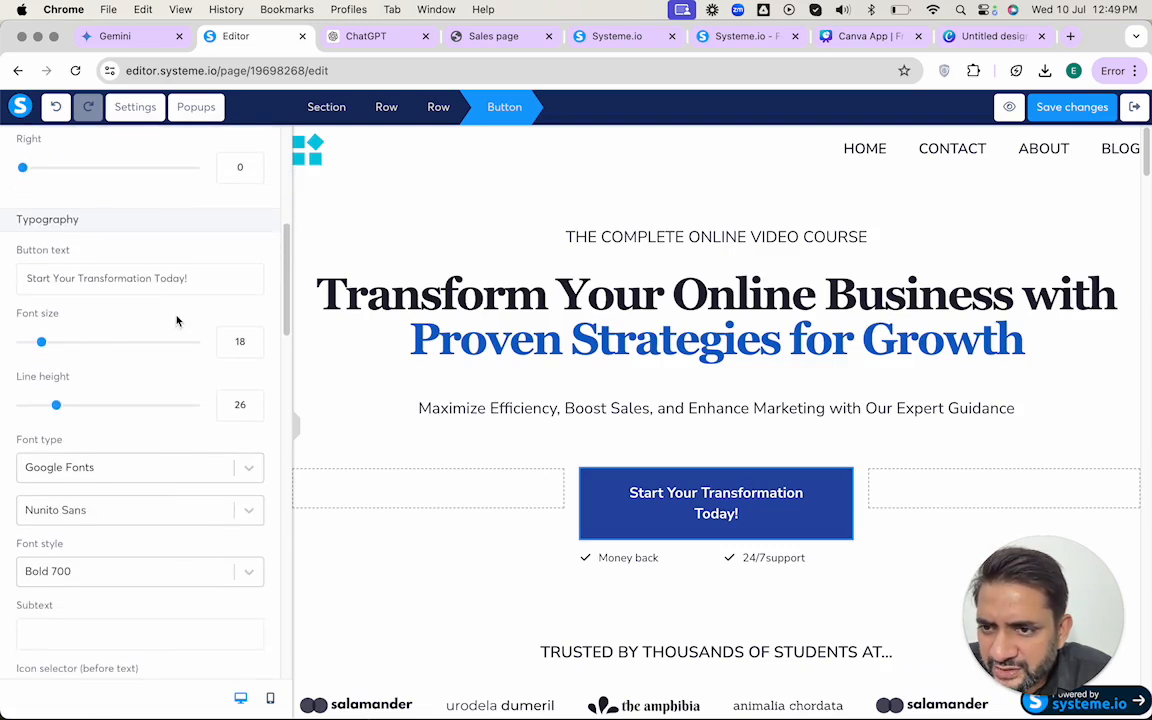
left_click(253, 346)
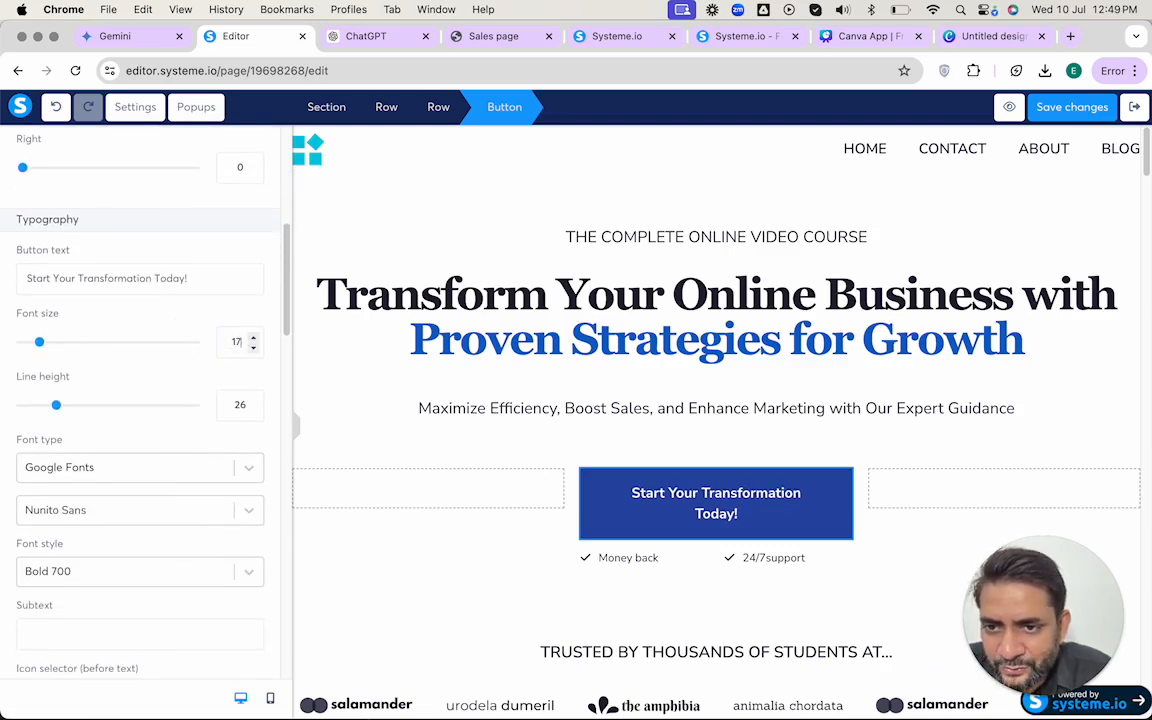
left_click(253, 347)
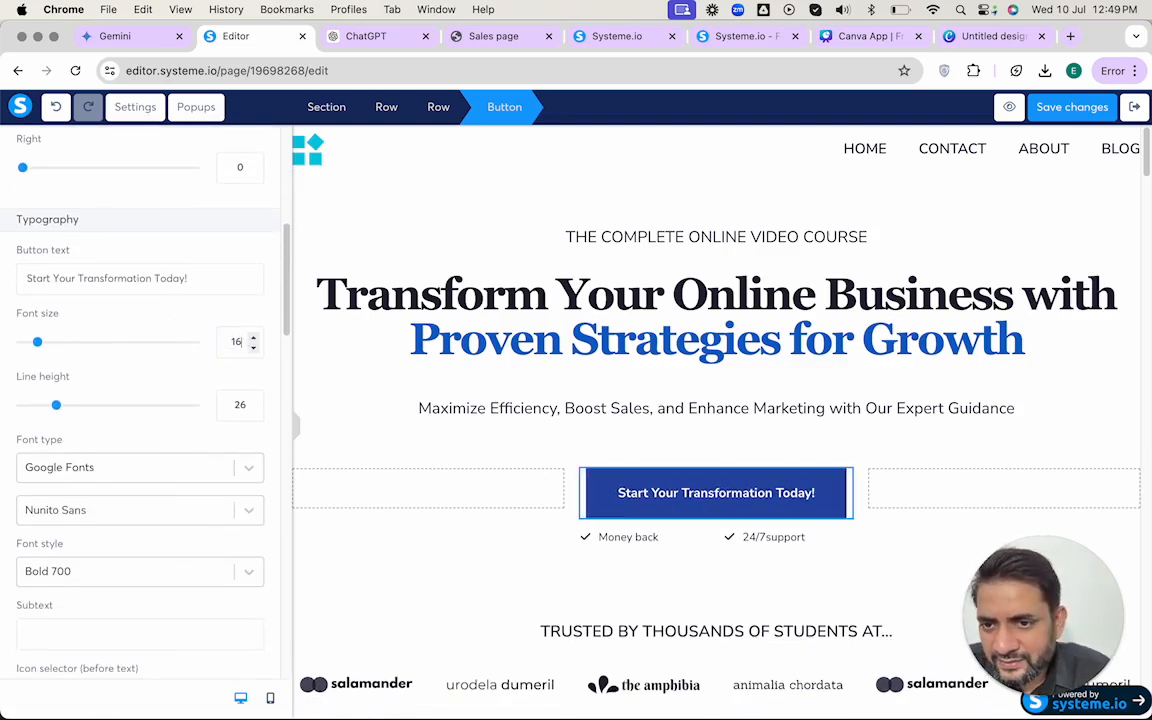
- Try a left/right padding of 35 on the call-to-action button and return it to 40
scroll(170, 437, "down", 5)
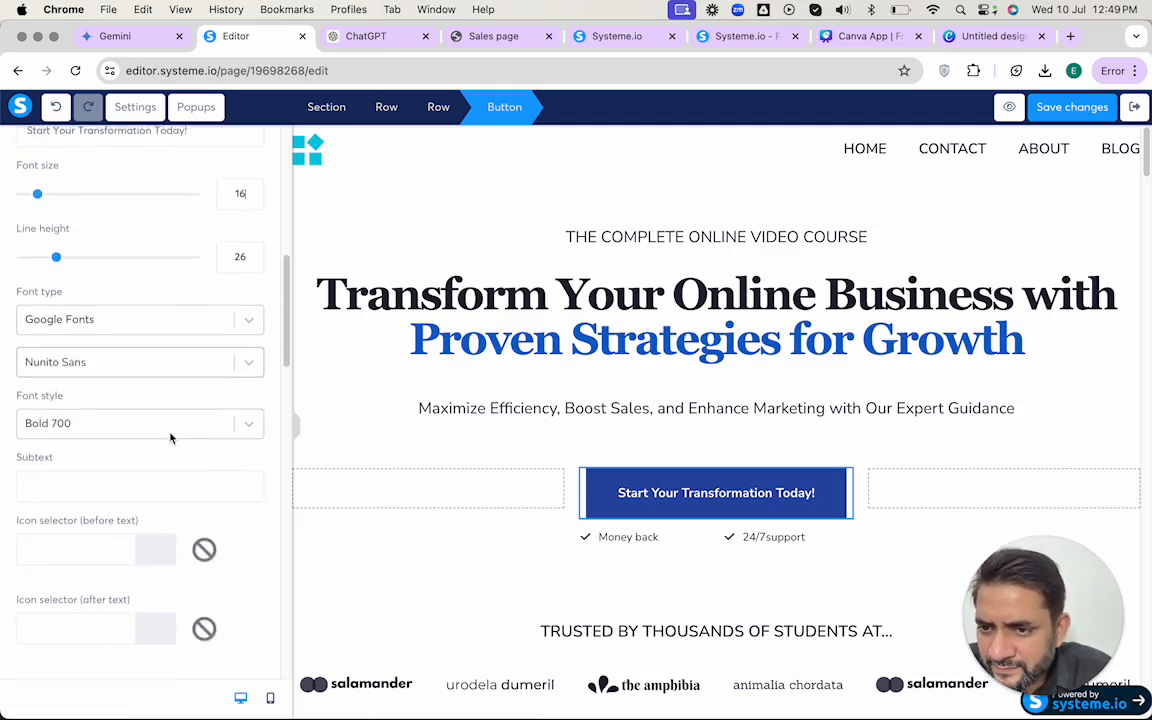
scroll(170, 437, "down", 15)
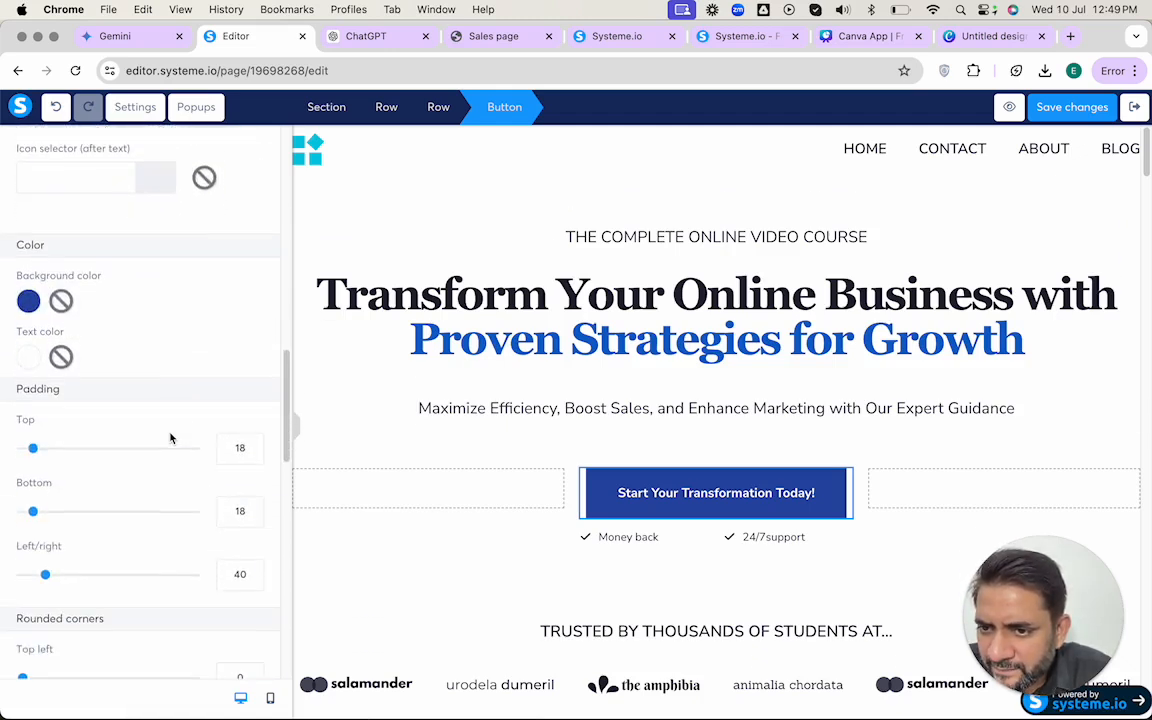
scroll(170, 437, "down", 3)
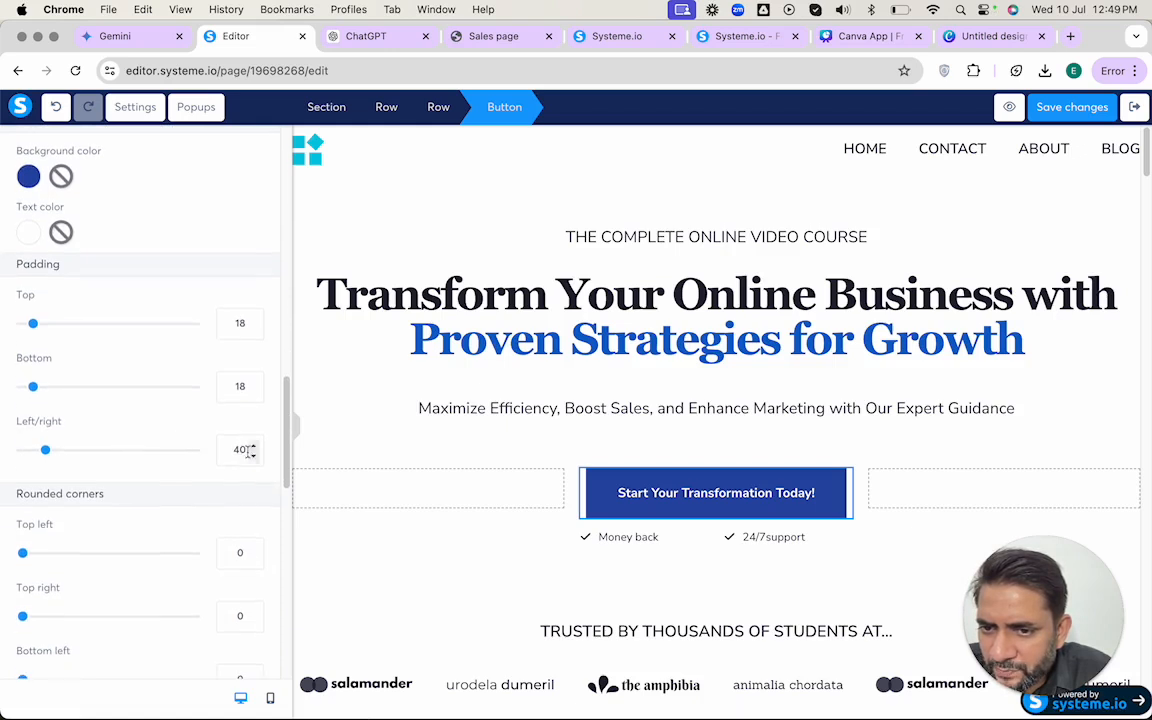
left_click(252, 456)
left_click(252, 456)
left_click(252, 456)
left_click(252, 456)
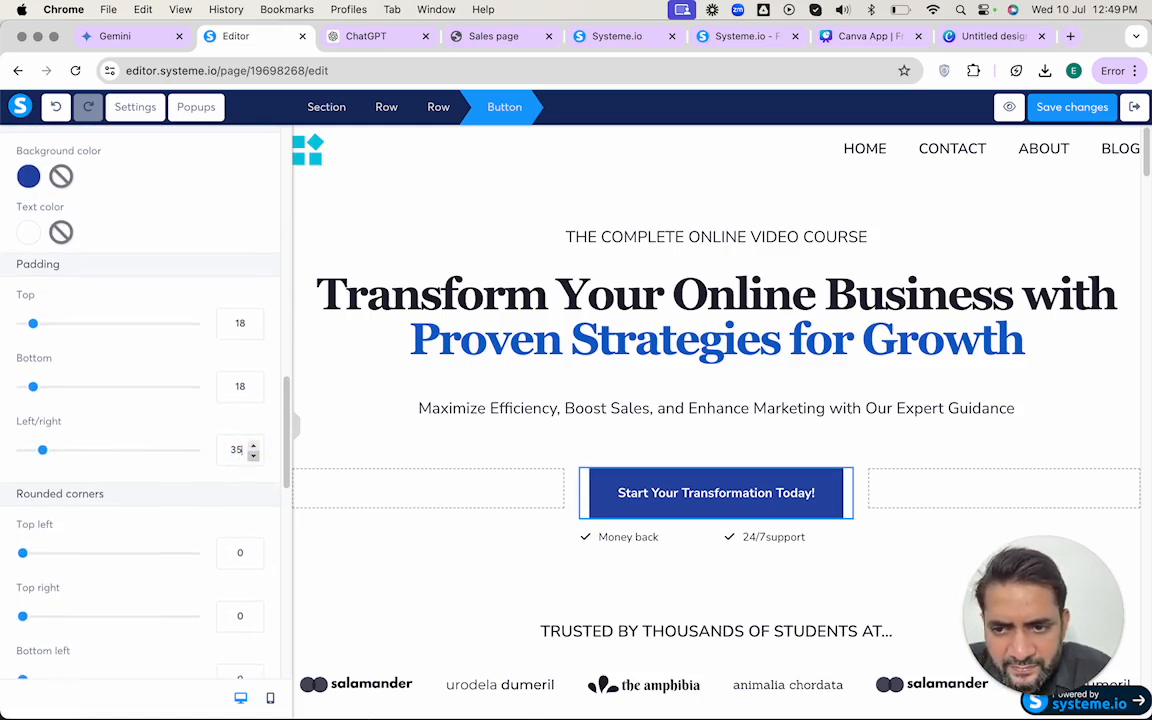
key("Up")
key("Up")
key("Up")
key("Up")
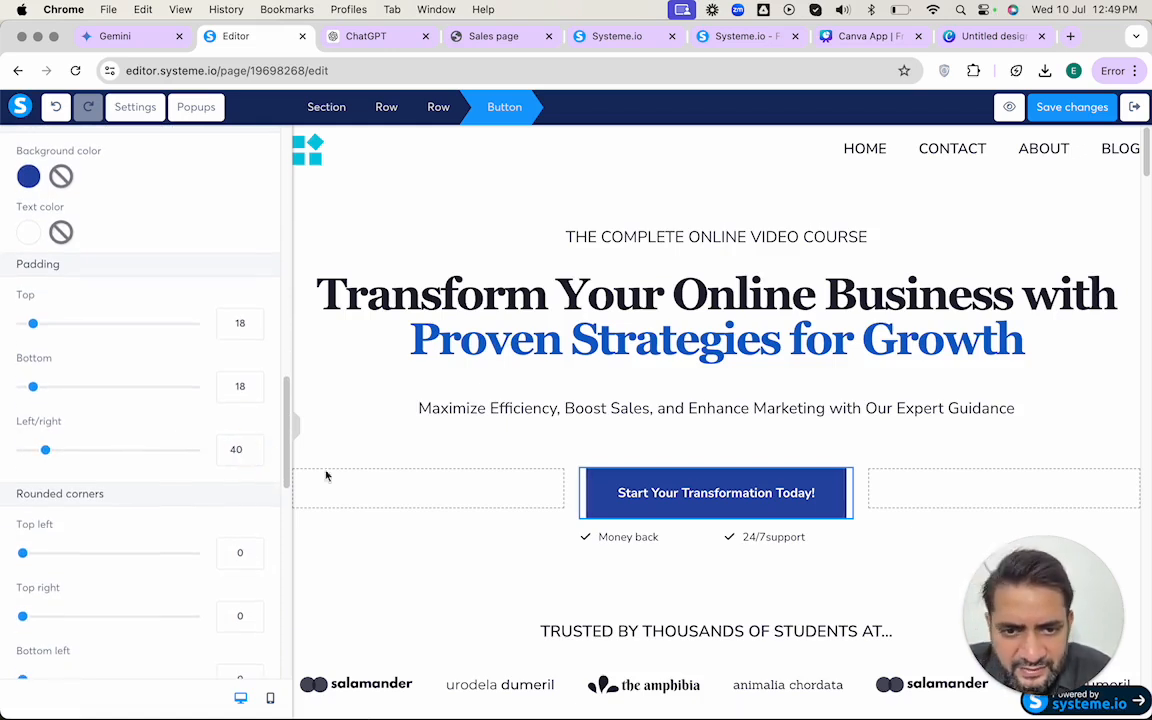
left_click(442, 522)
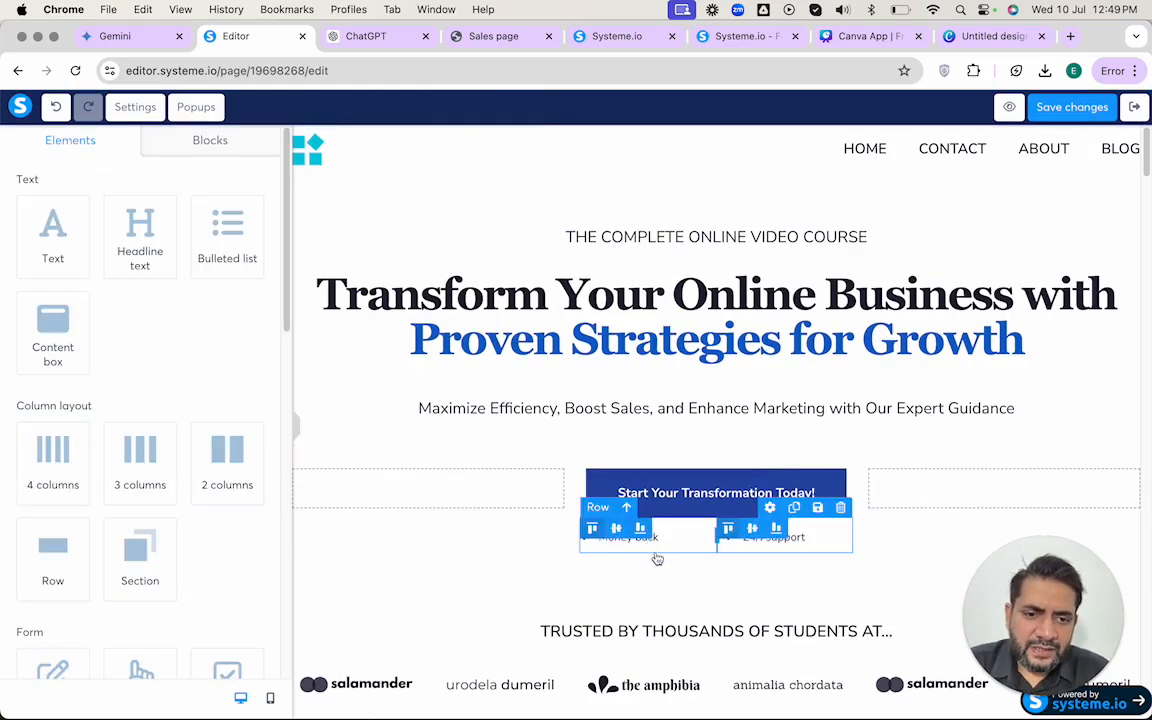
- Examine the template's trusted-by logo row and the "Empower your financial life" section with its feature list
scroll(794, 576, "down", 1)
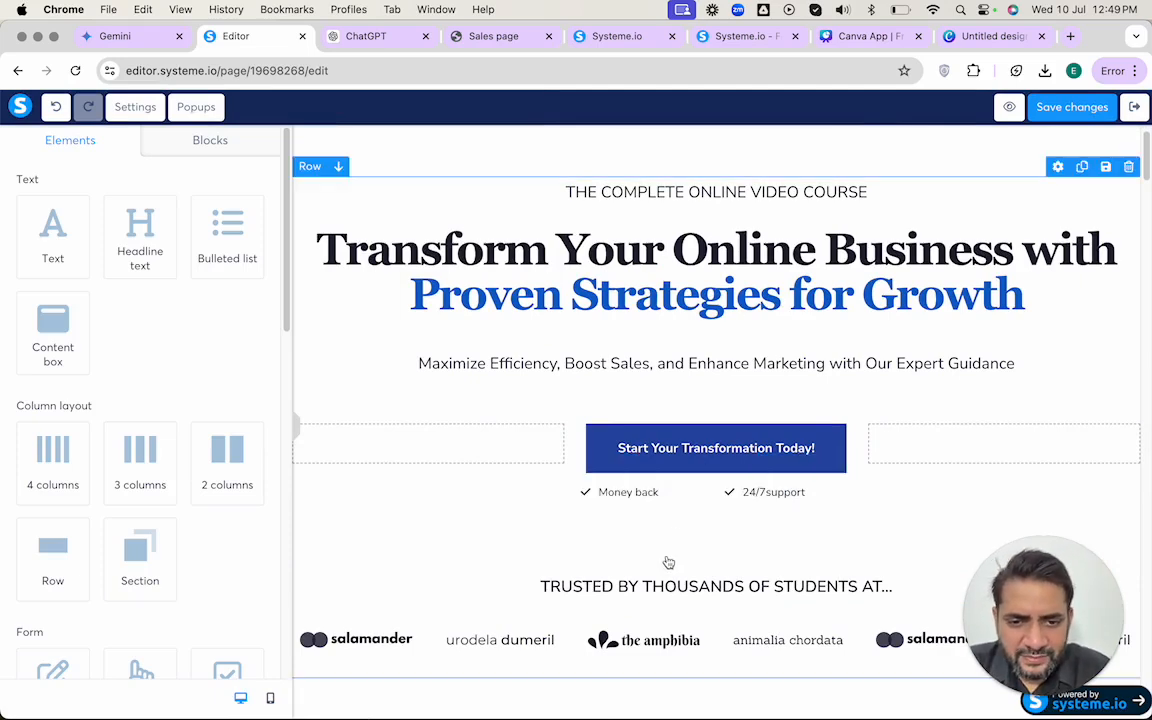
scroll(672, 480, "down", 1)
scroll(620, 440, "down", 3)
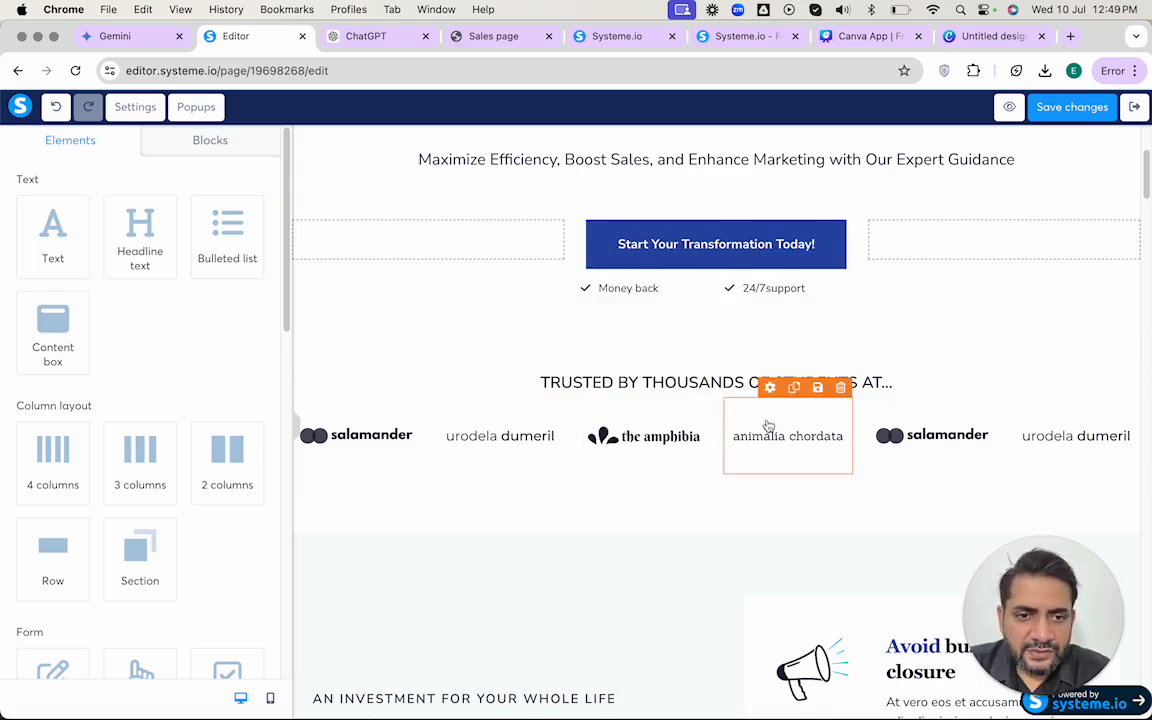
scroll(760, 420, "down", 1)
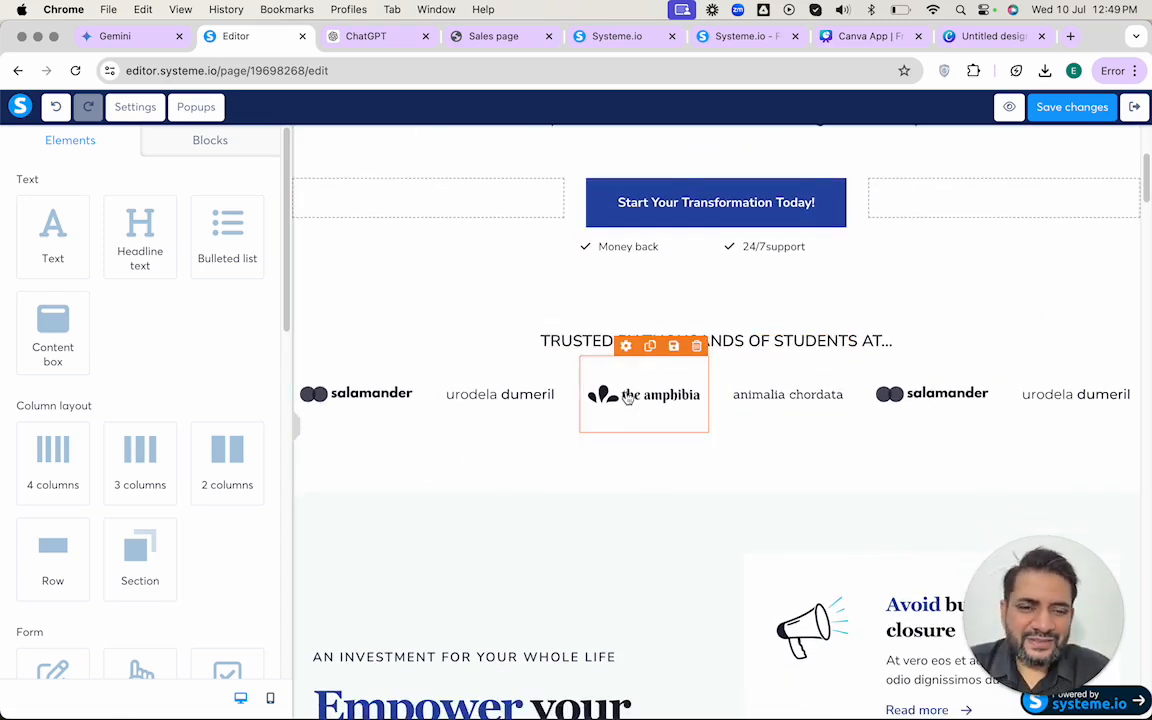
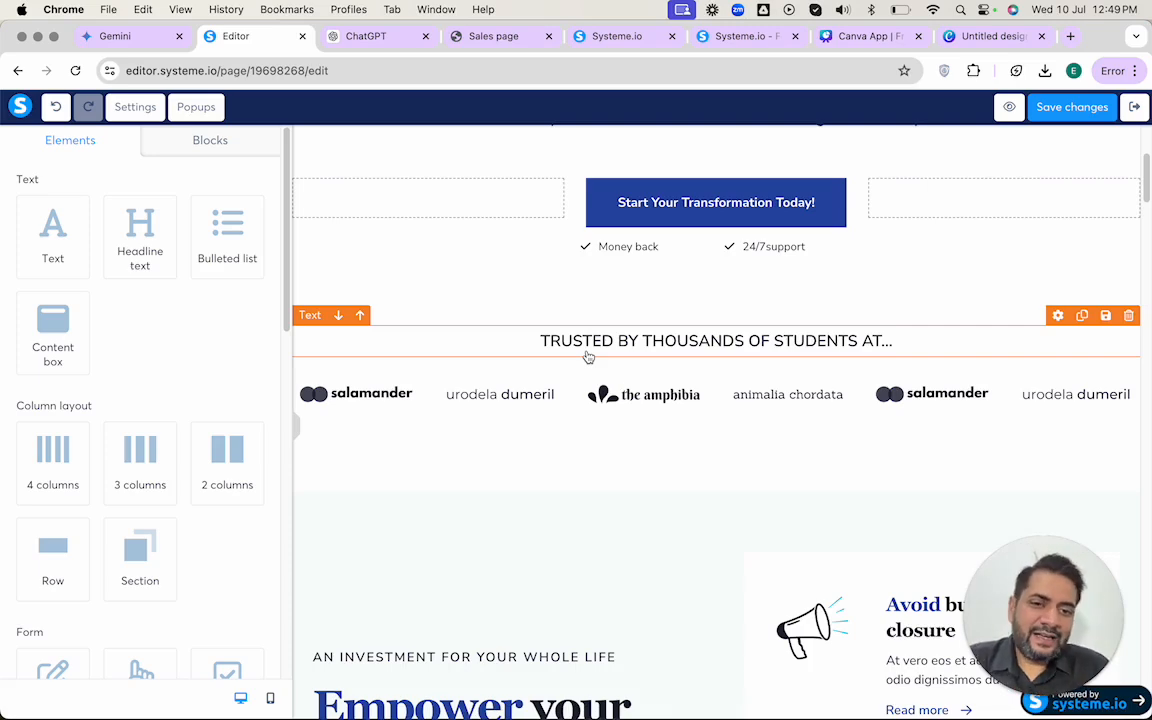
scroll(609, 366, "down", 3)
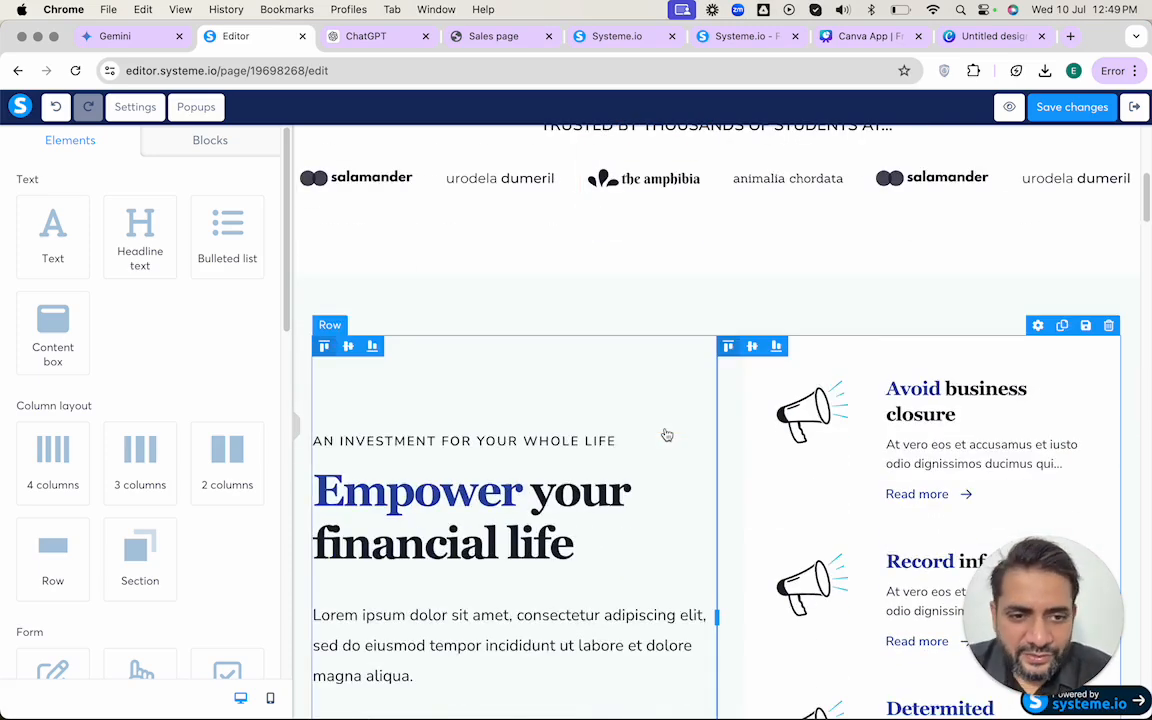
scroll(667, 435, "down", 2)
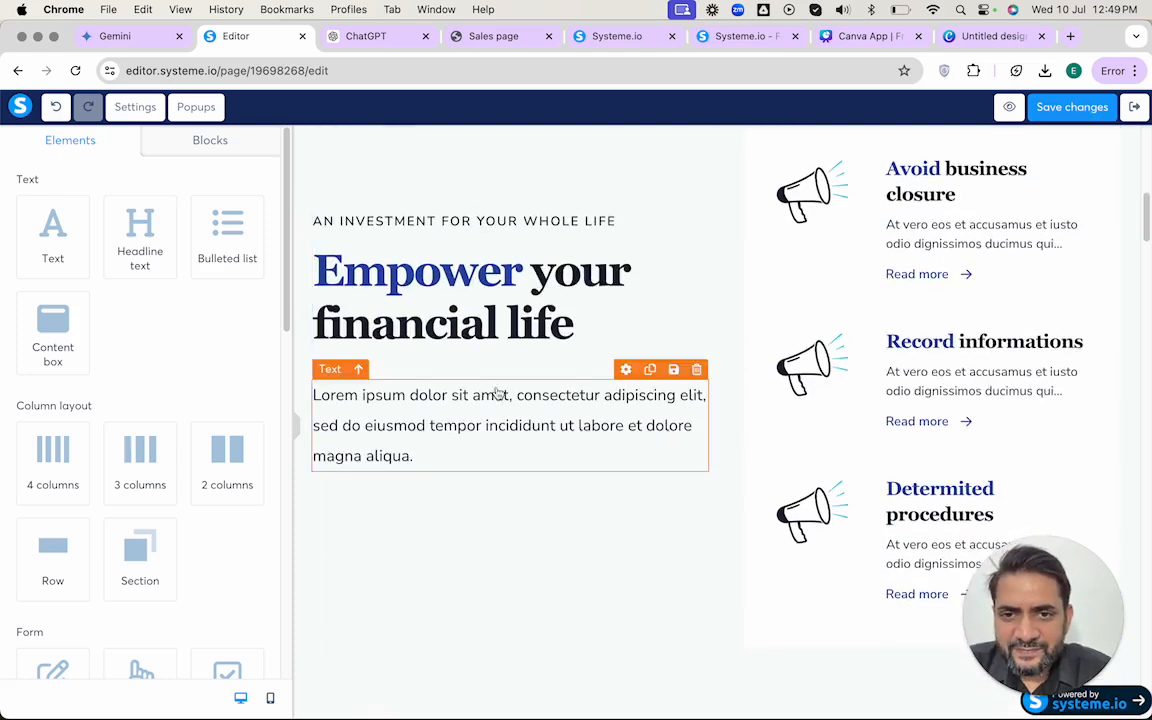
scroll(497, 393, "up", 1)
- Replace "business closure" in the first feature heading with "Customized Strategy Development" from ChatGPT's Key Features of Our Program list
key("ctrl+Tab")
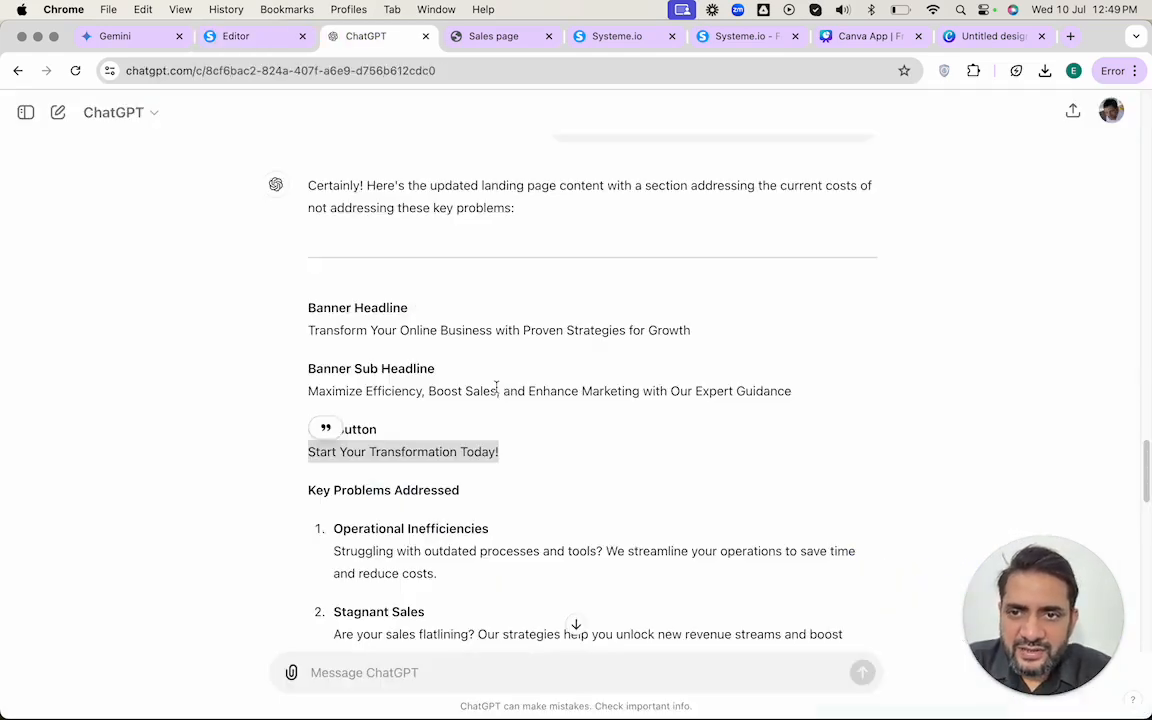
scroll(496, 386, "down", 10)
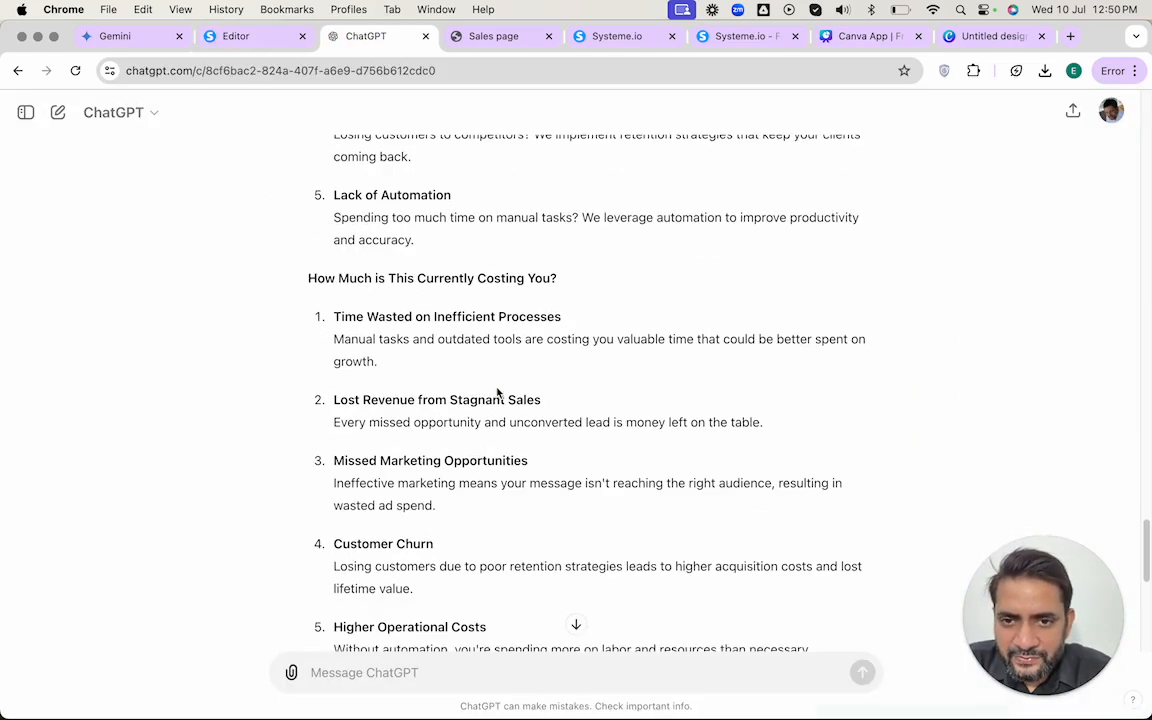
scroll(482, 375, "up", 3)
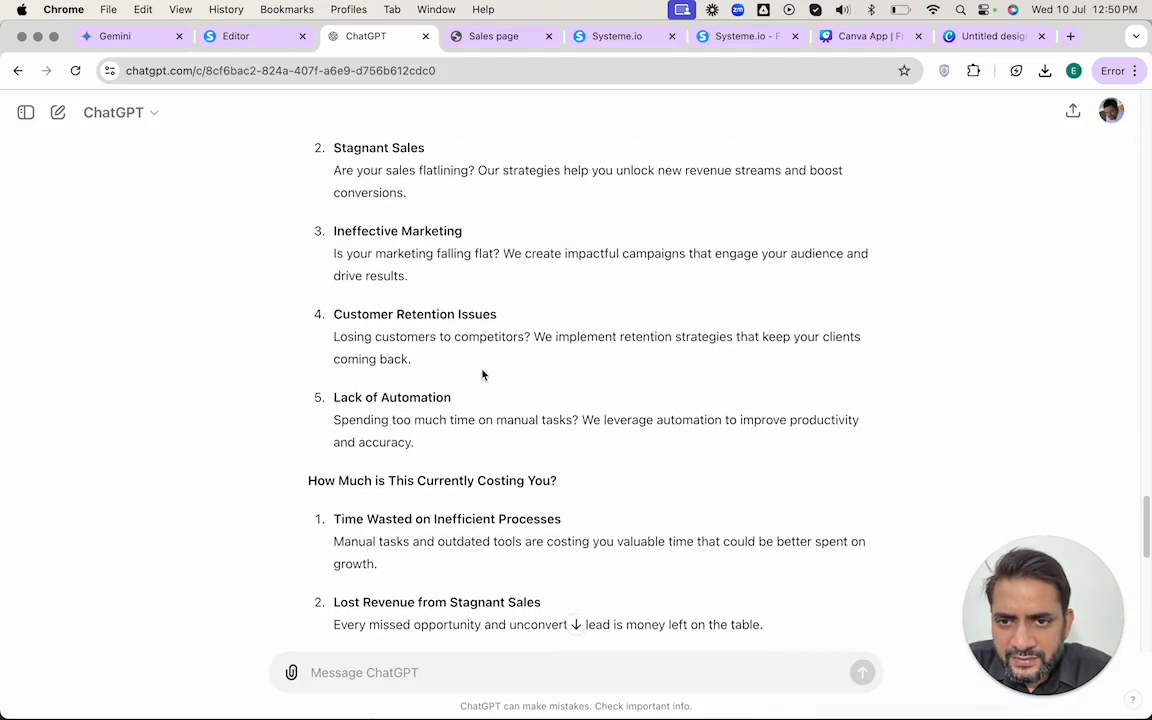
scroll(482, 375, "down", 6)
scroll(482, 375, "down", 2)
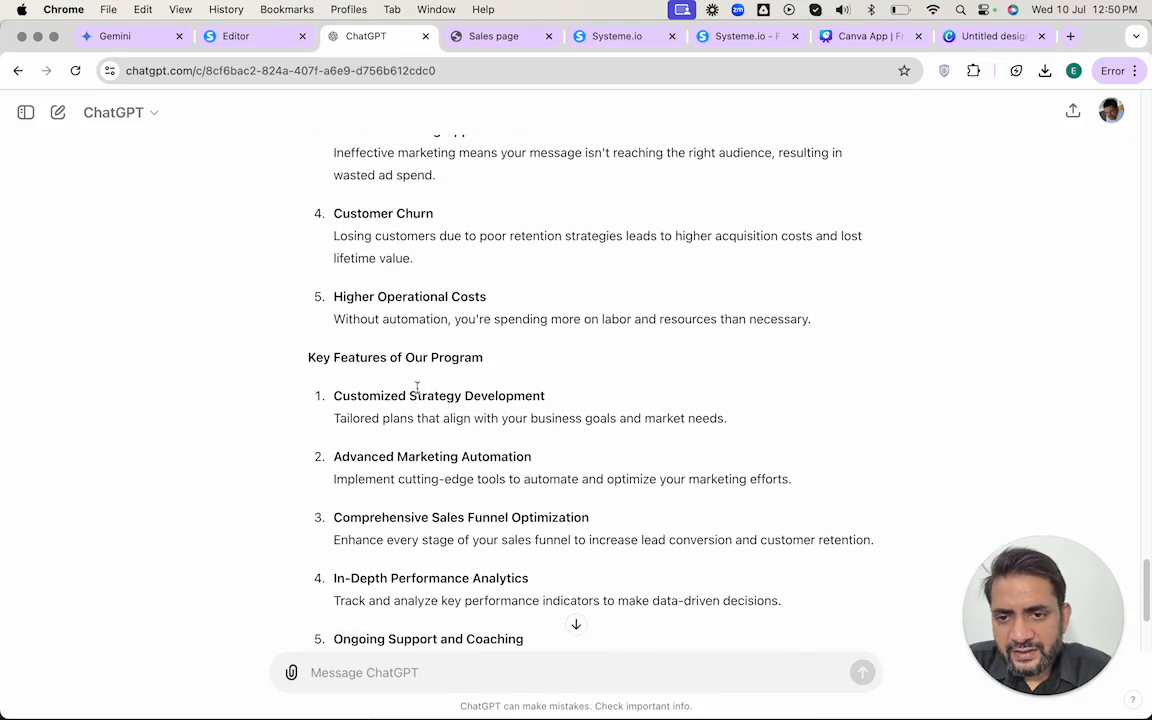
left_click_drag(336, 396, 560, 391)
key("cmd+c")
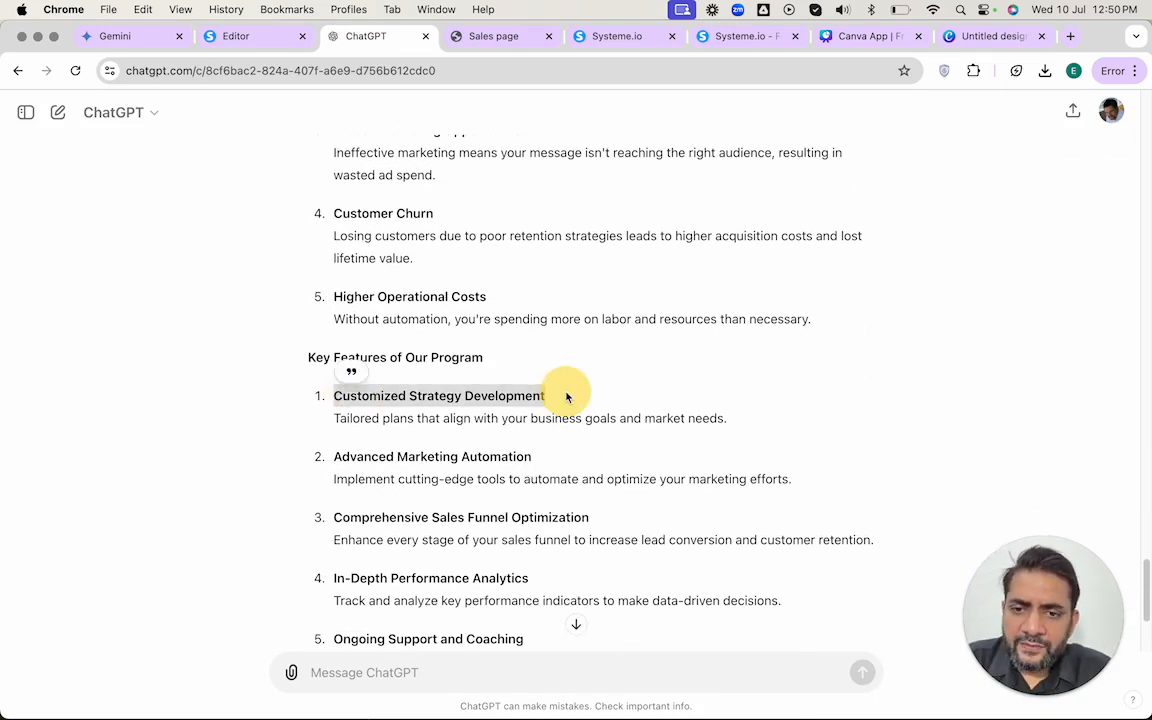
key("ctrl+shift+Tab")
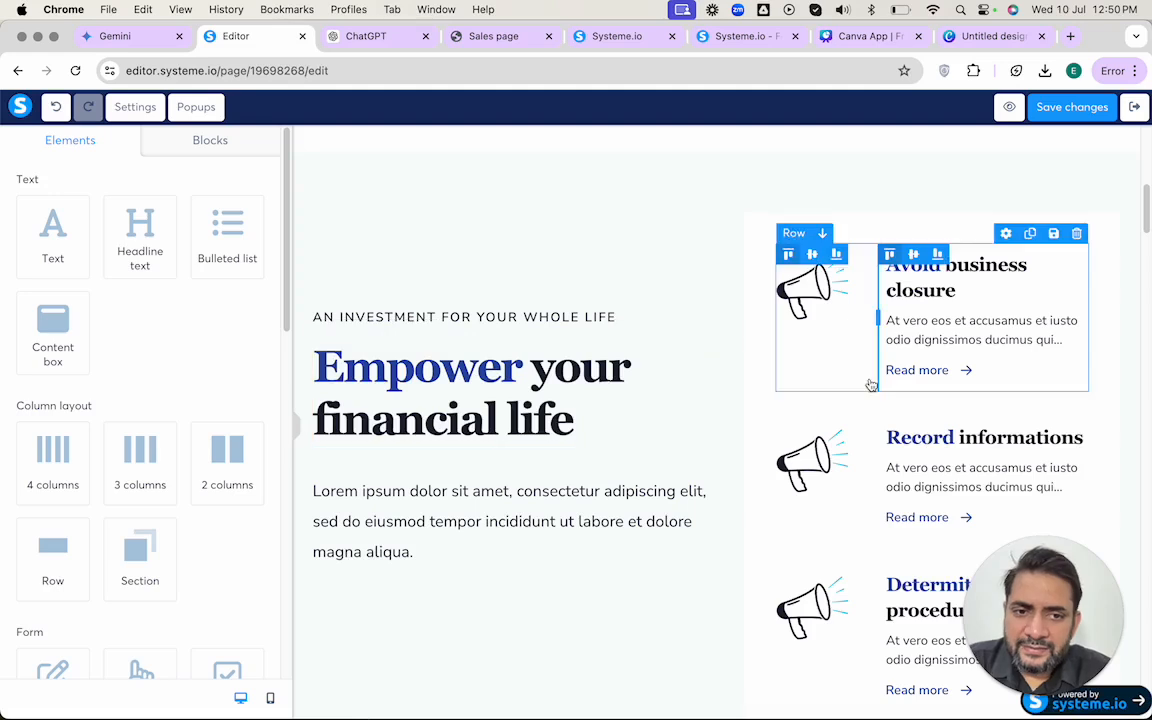
left_click(950, 265)
left_click_drag(948, 265, 1046, 288)
key("cmd+v")
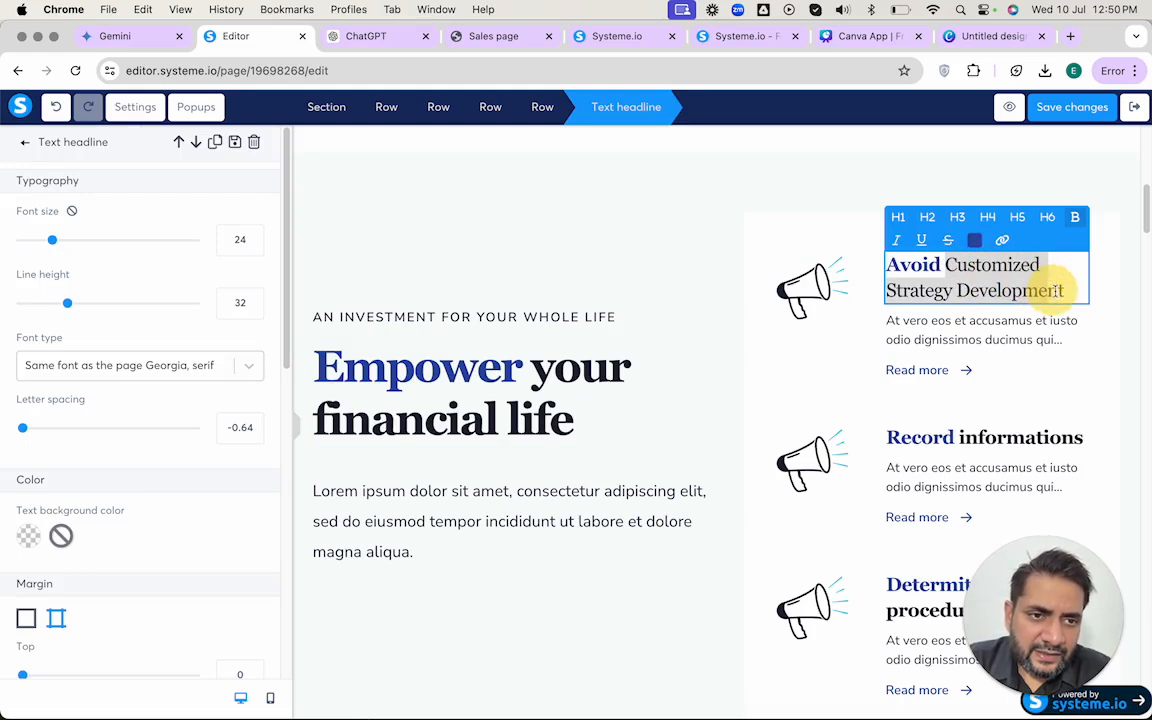
- Make the pasted heading text bold and replace the blue word "Avoid" with "Customized", removing the duplicate black "Customized"
key("super+b")
double_click(957, 265)
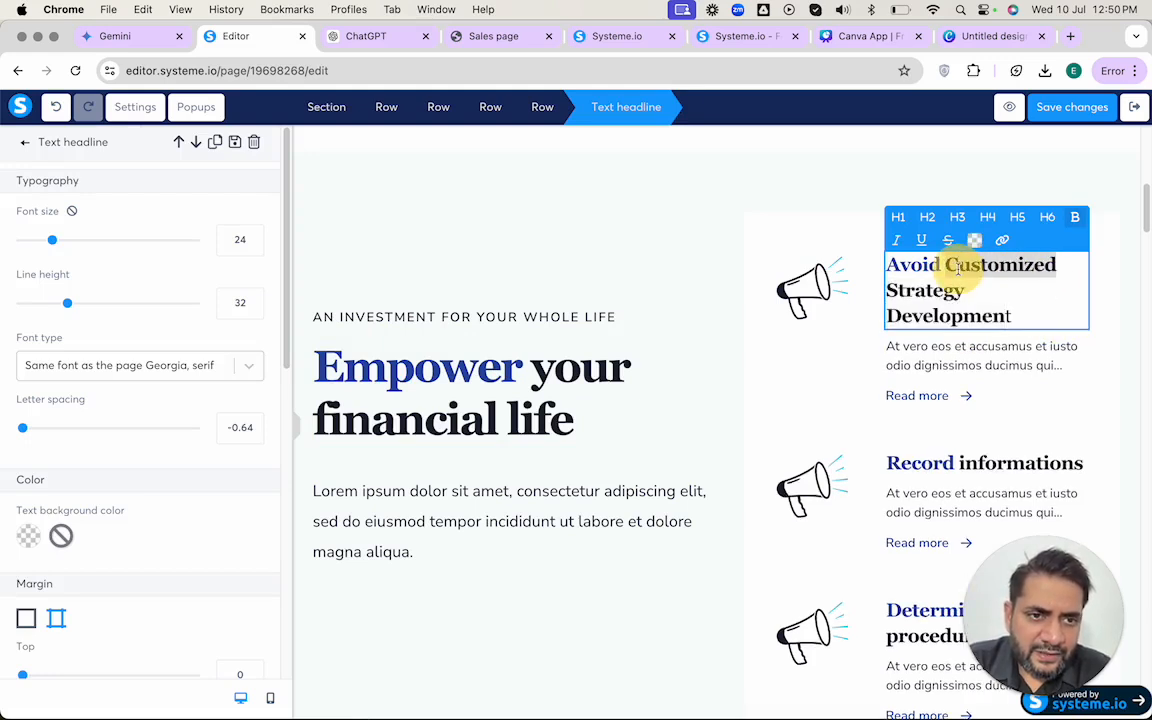
key("BackSpace")
left_click(887, 265)
type("Customized")
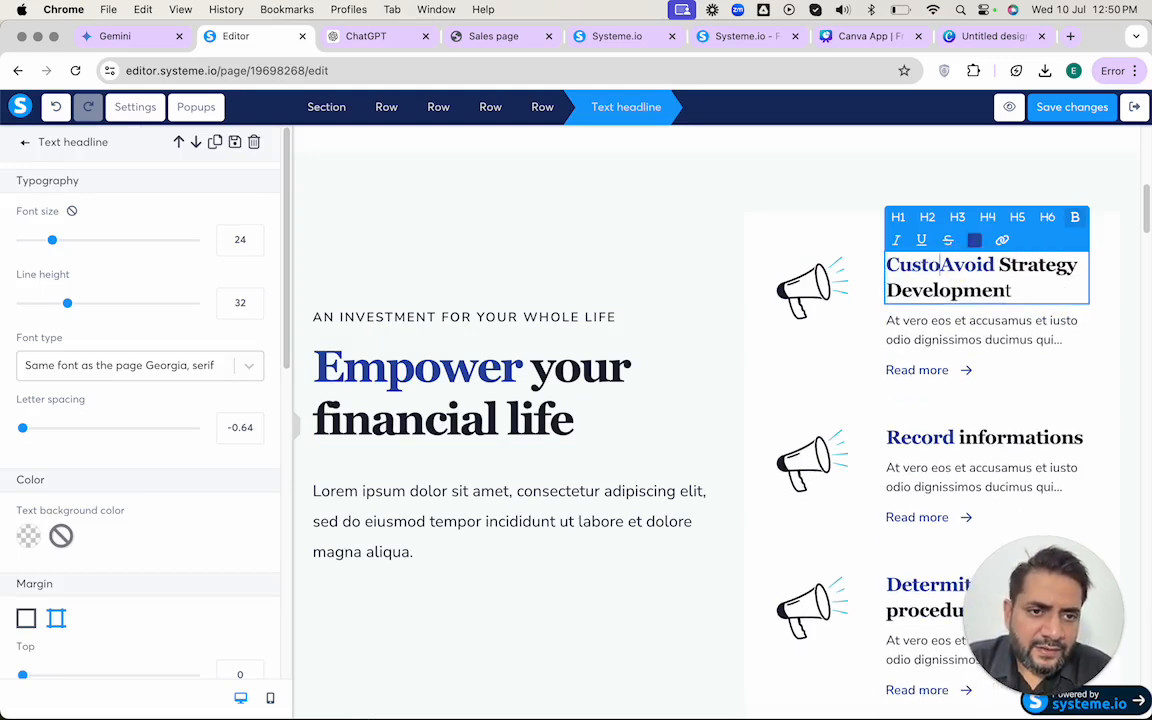
key("Delete")
key("Delete")
key("Delete")
key("Delete")
key("Delete")
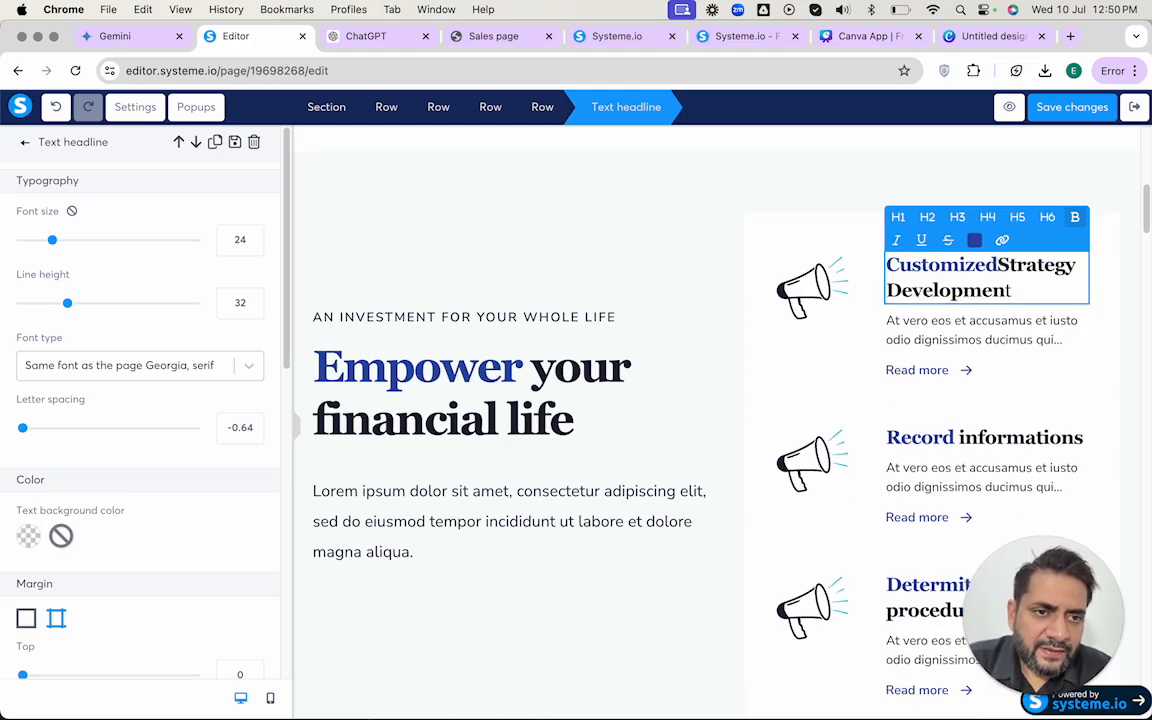
- Return to the Key Features of Our Program list in ChatGPT for more feature copy
key("ctrl+Tab")
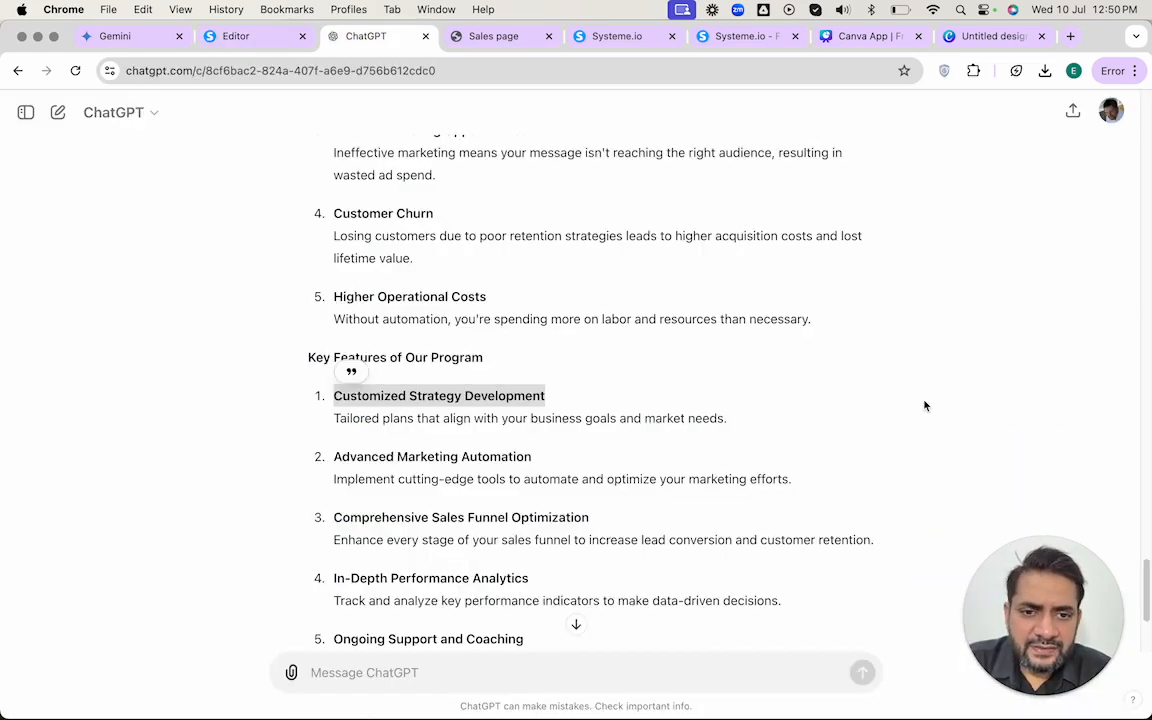
- Copy "Advanced Marketing Automation" from the ChatGPT feature list over "informations" in the second feature's headline in the systeme.io editor
left_click_drag(339, 458, 548, 463)
key("cmd+c")
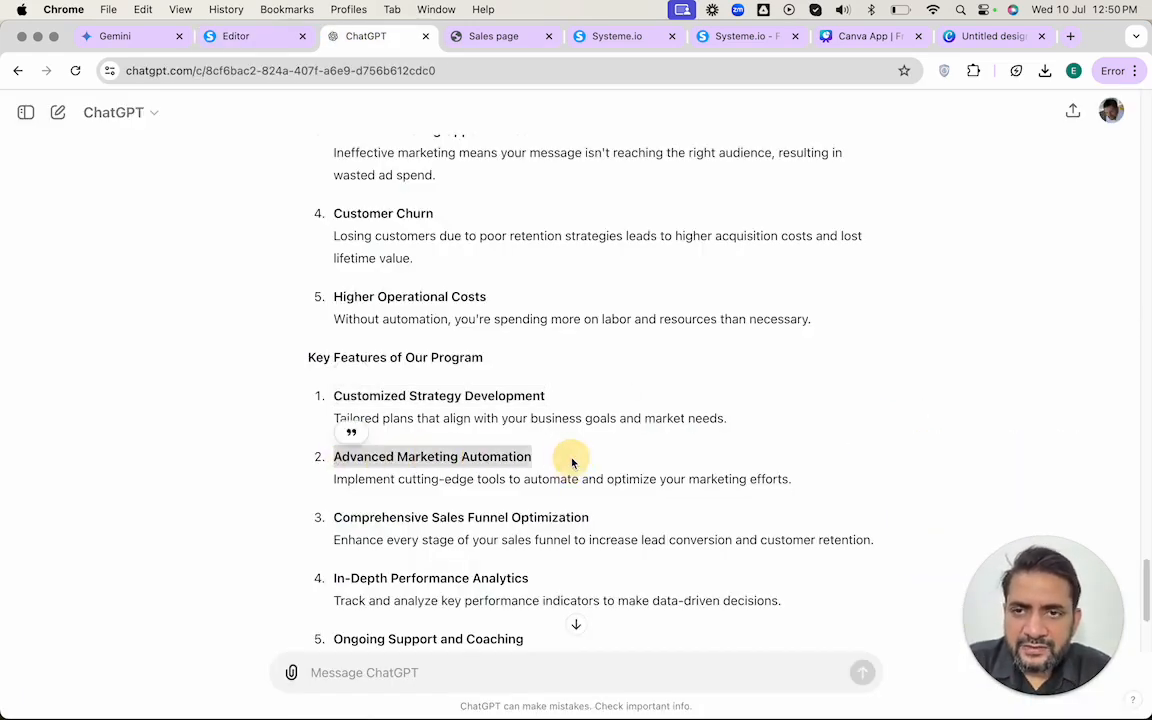
key("ctrl+shift+Tab")
left_click(958, 440)
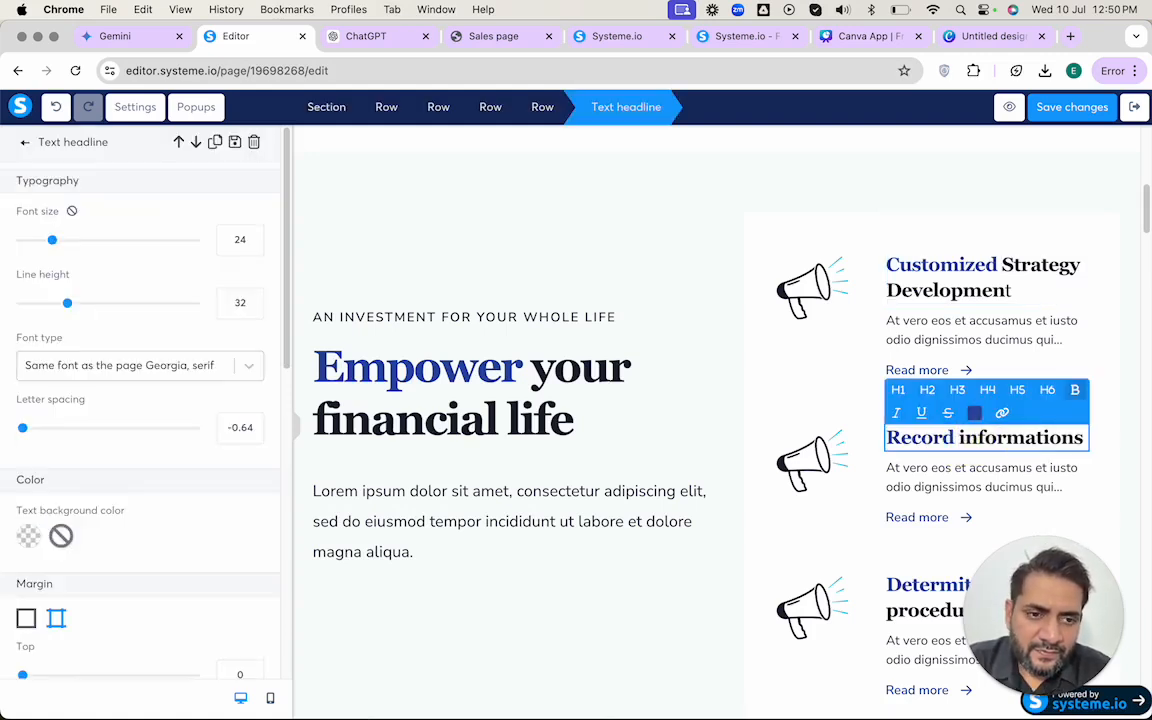
key("cmd+v")
- Bold "Marketing Automation" in the second feature's headline and replace the words before it with "Advanced" in the blue bold style
key("alt+shift+Left")
key("alt+shift+Left")
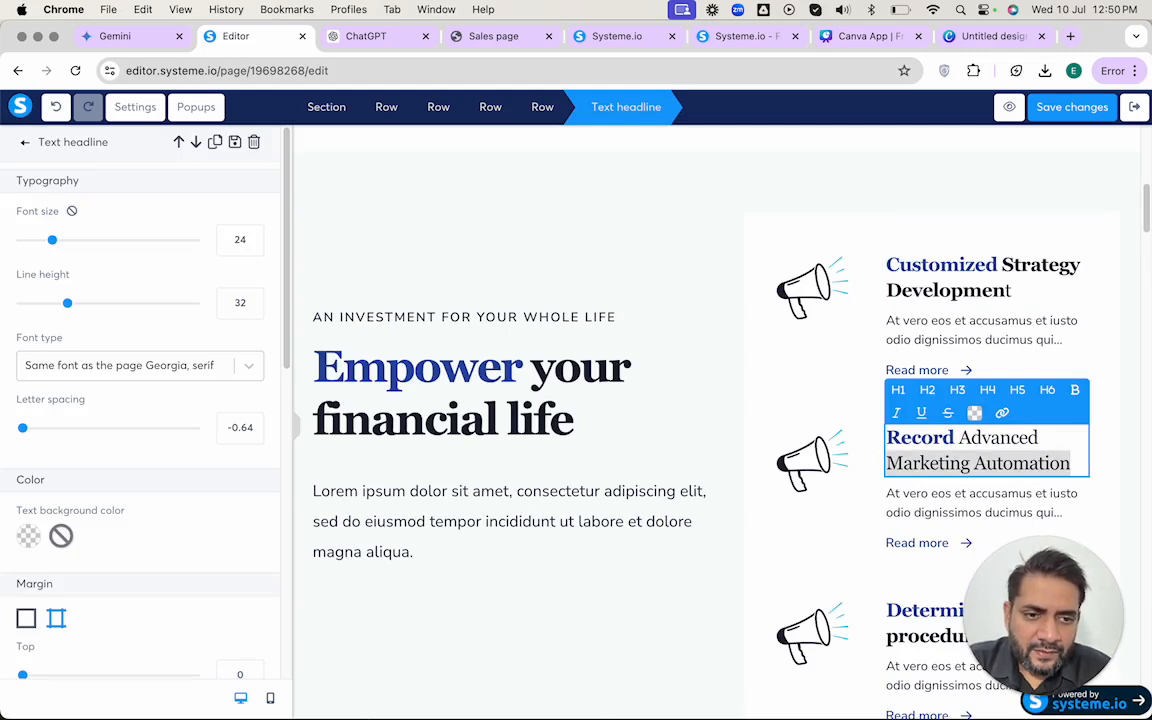
key("super+b")
type("dvanced")
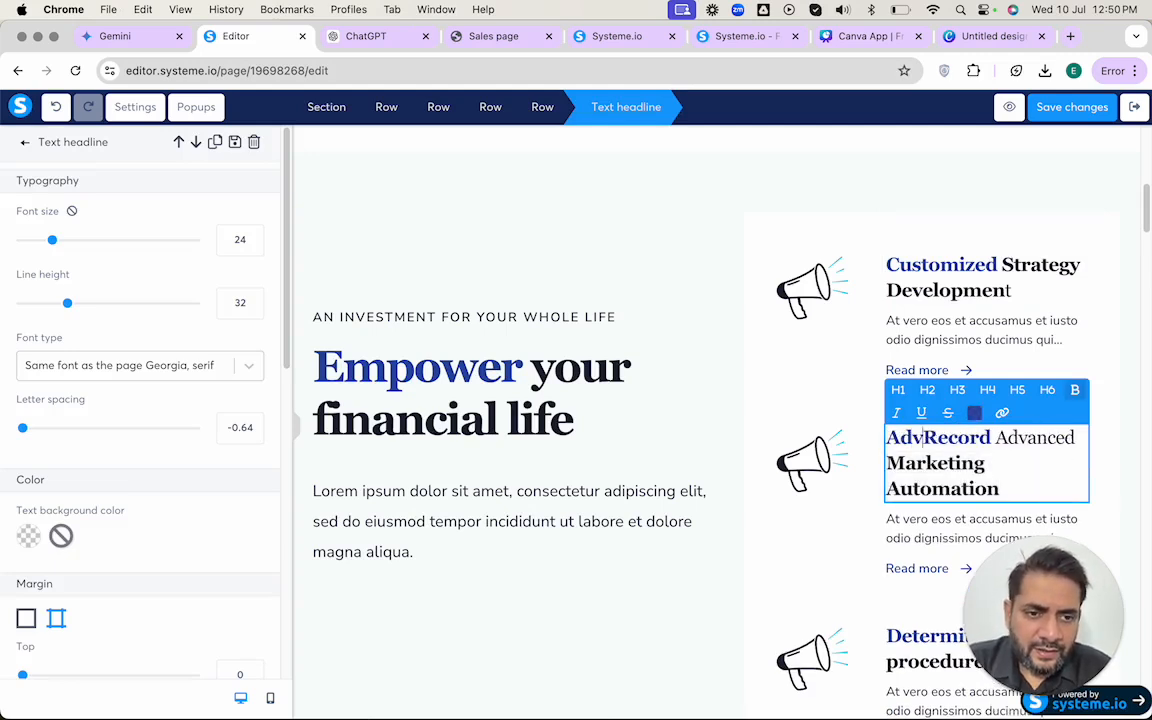
key("shift+alt+Right")
key("shift+alt+Right")
key("BackSpace")
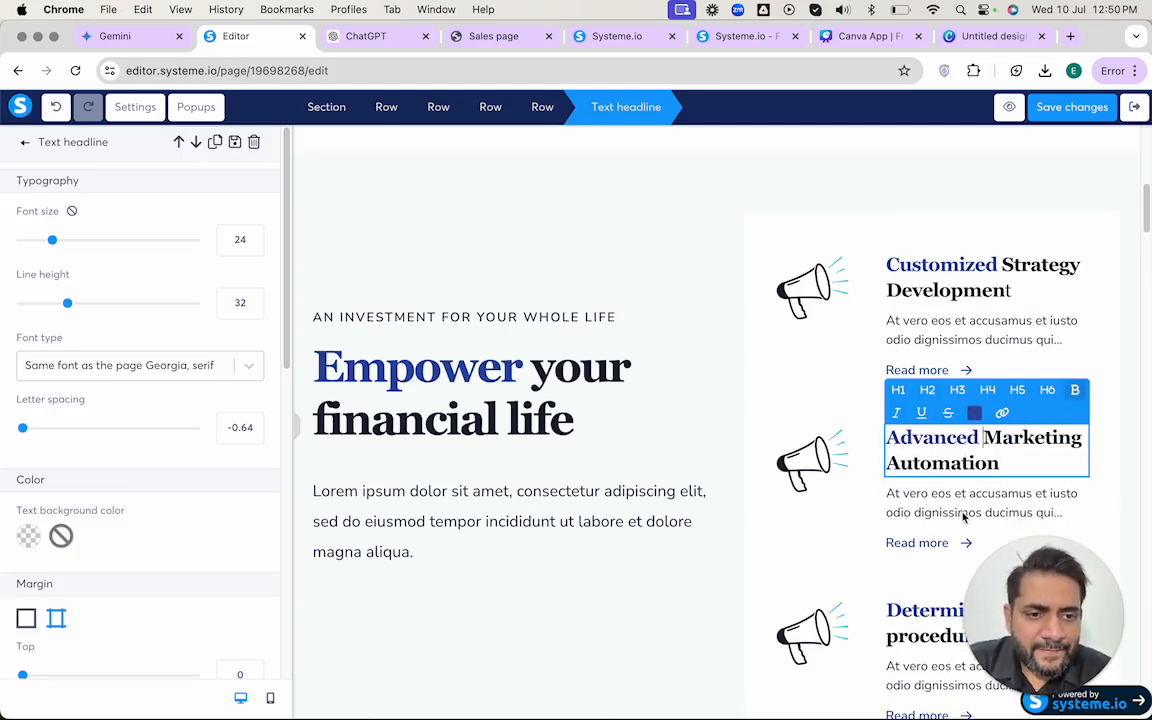
left_click(963, 517)
- Replace the first feature's description with ChatGPT's text "Tailored plans that align with your business goals and market needs."
key("ctrl+Tab")
scroll(789, 458, "down", 1)
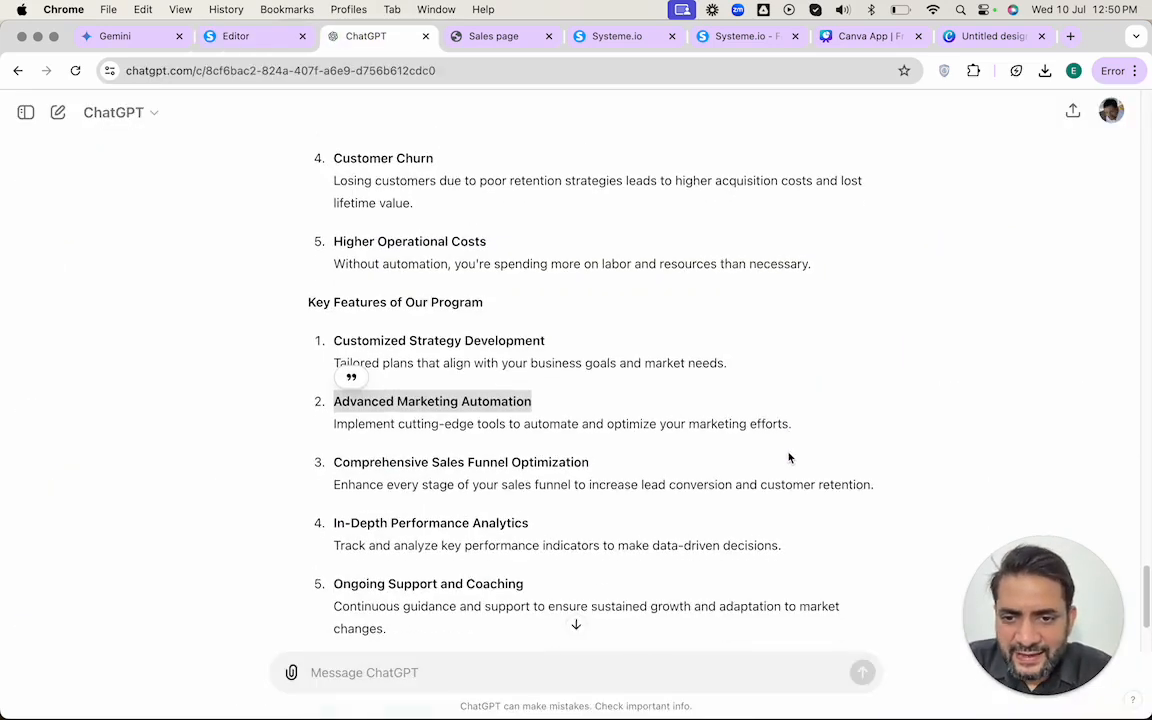
triple_click(553, 361)
key("ctrl+c")
key("ctrl+shift+Tab")
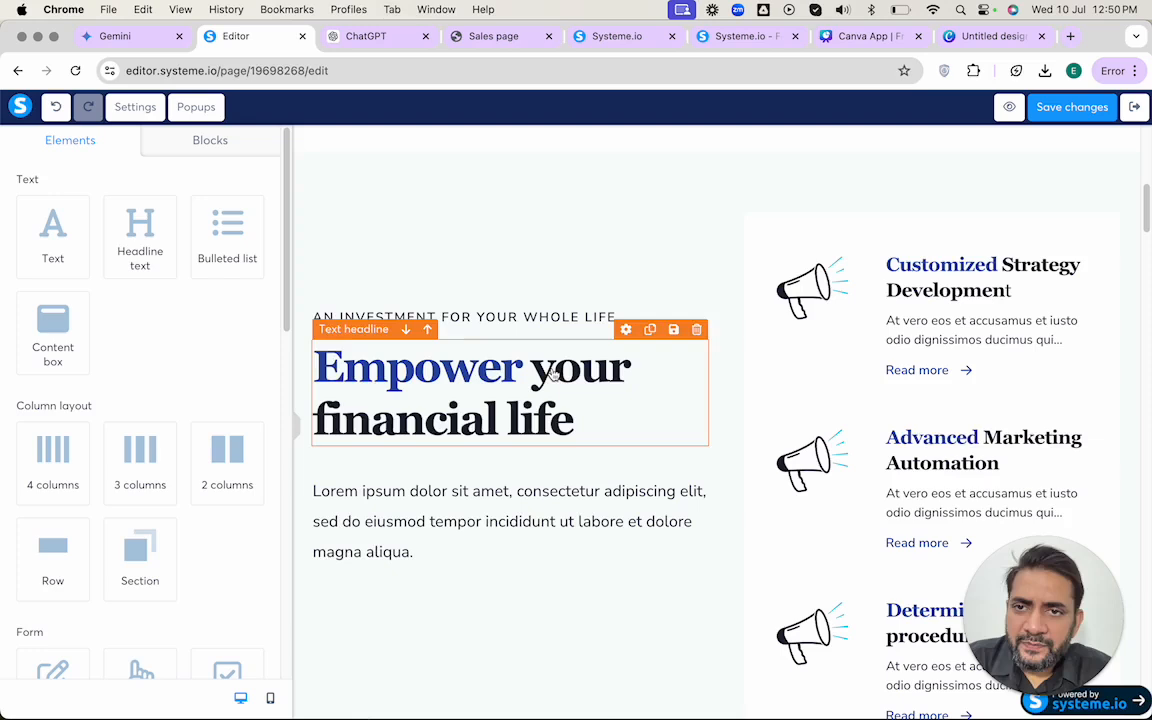
left_click(992, 268)
triple_click(958, 330)
key("ctrl+v")
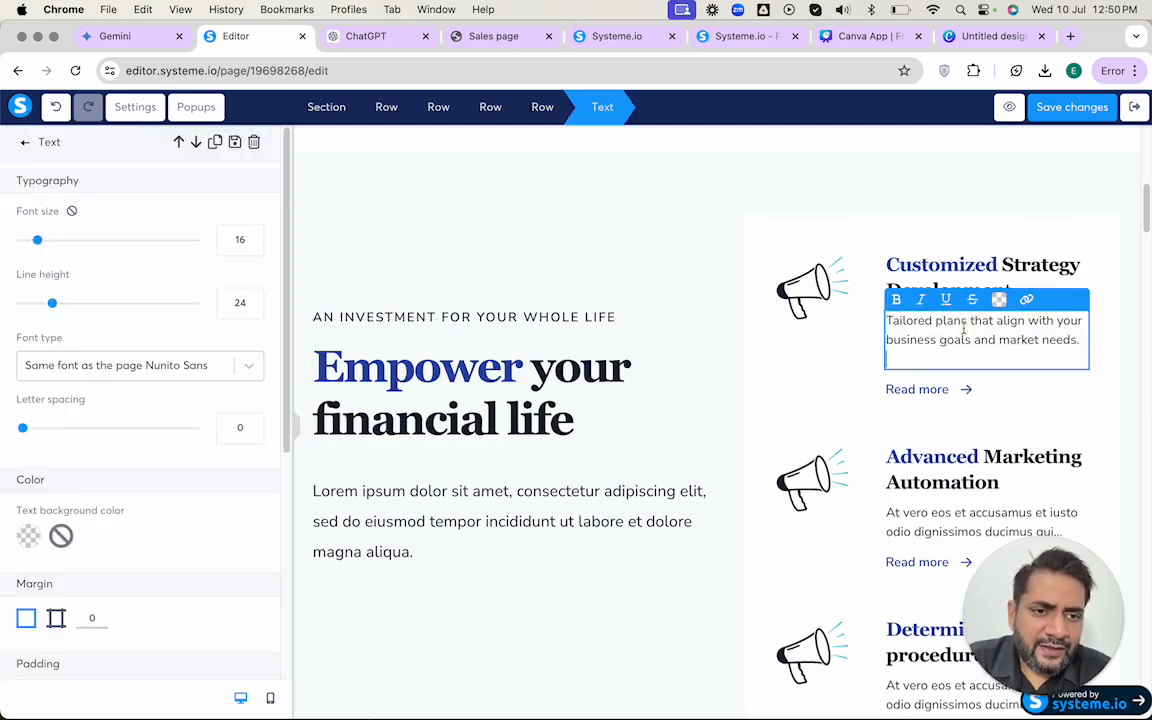
left_click(928, 390)
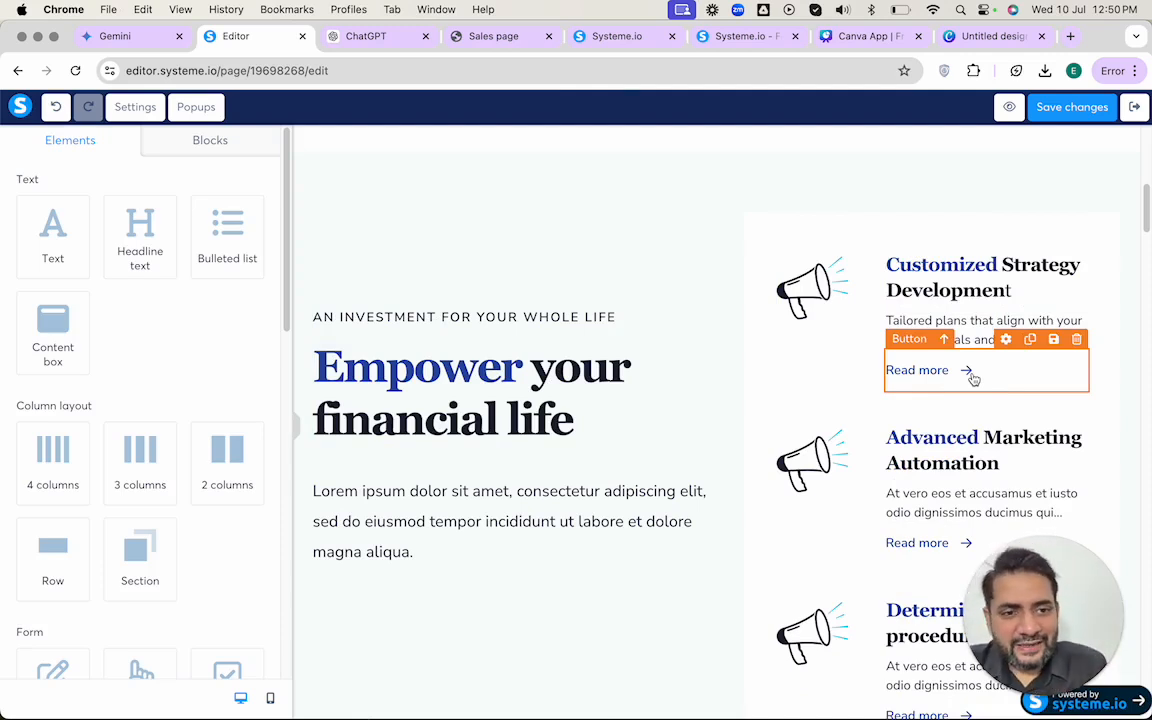
- Delete the "Read more" buttons from all three features, confirming each deletion
left_click(1077, 340)
left_click(709, 180)
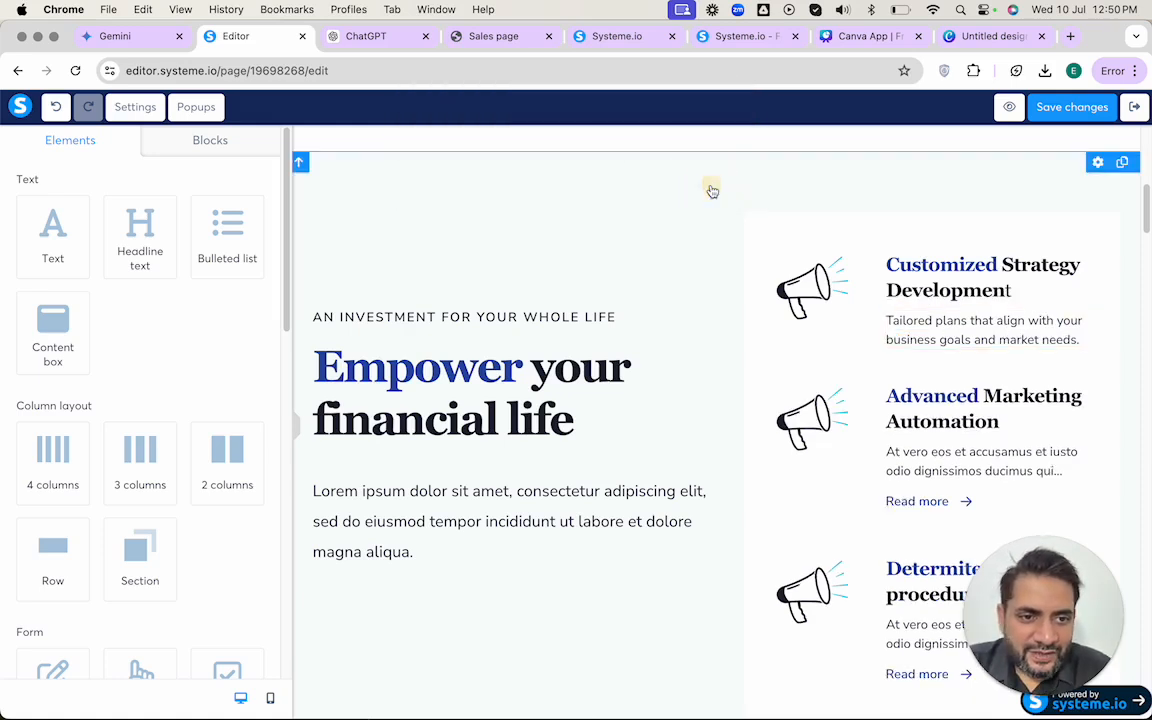
left_click(1077, 472)
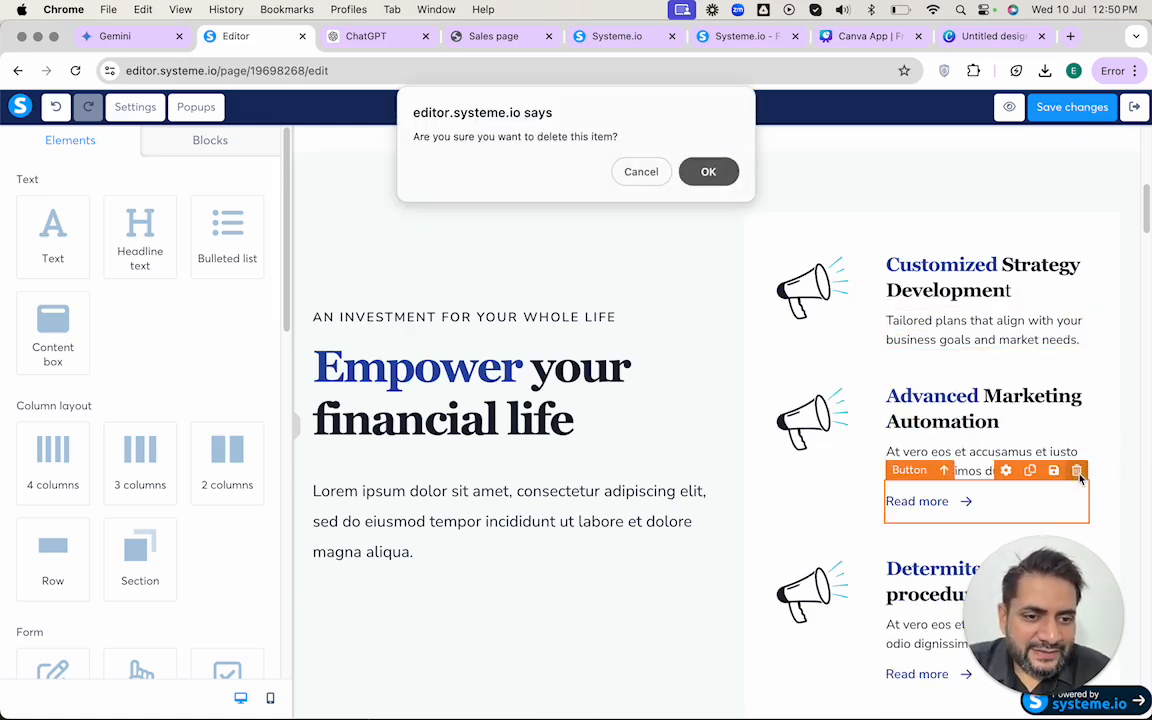
left_click(708, 171)
scroll(990, 404, "down", 3)
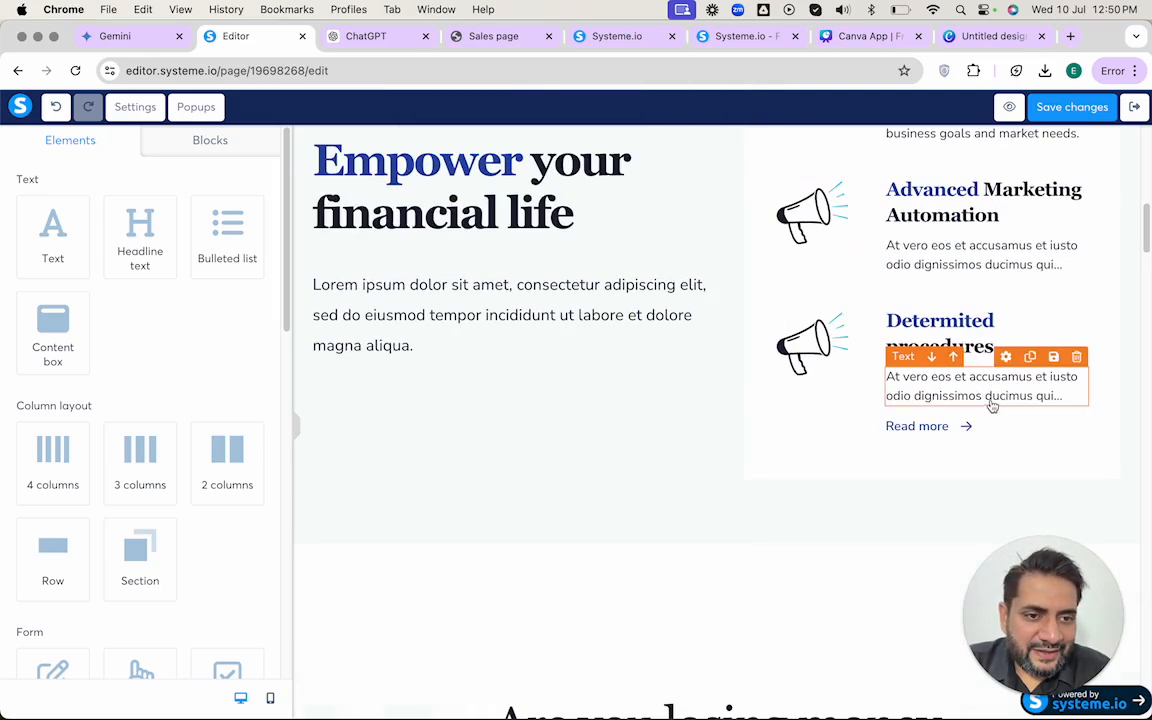
left_click(1077, 395)
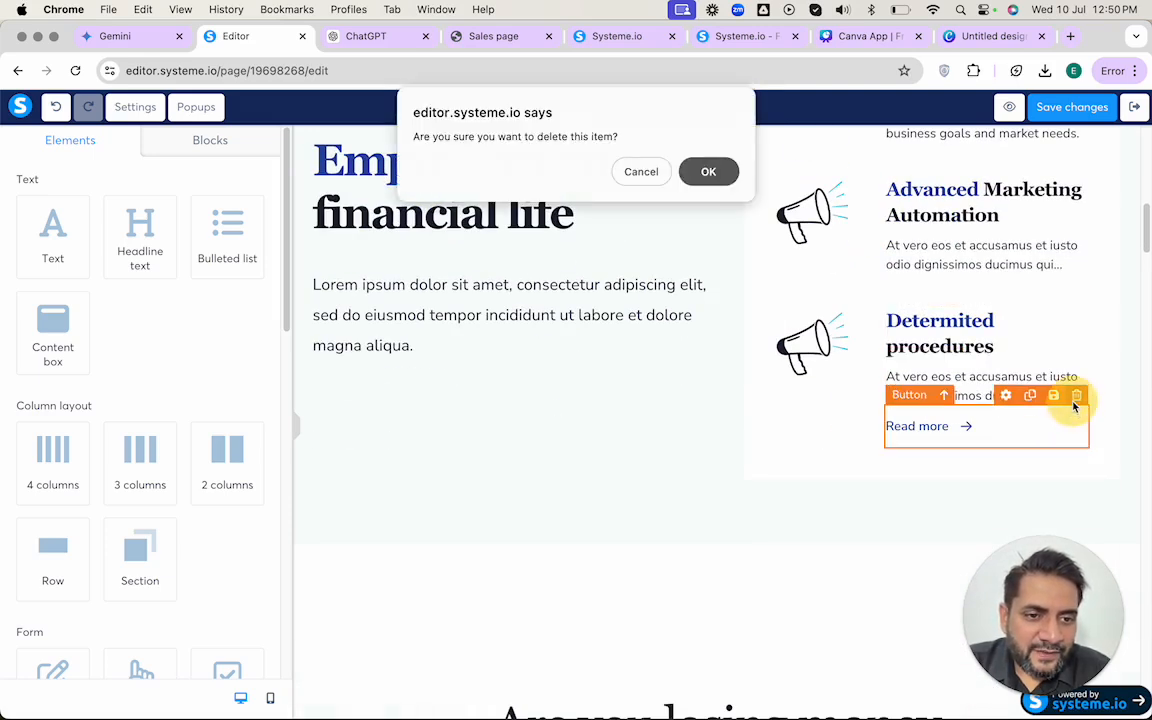
left_click(708, 171)
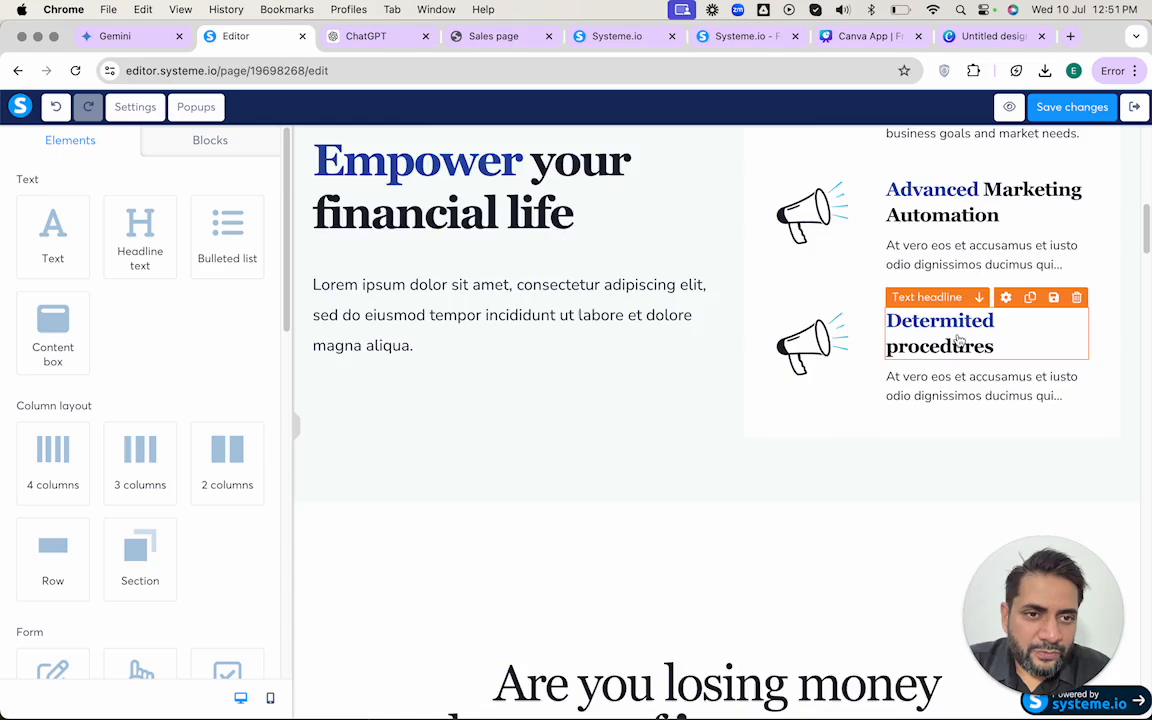
- Return to the "Key Features of Our Program" section in the ChatGPT conversation
scroll(955, 340, "up", 3)
scroll(680, 370, "down", 1)
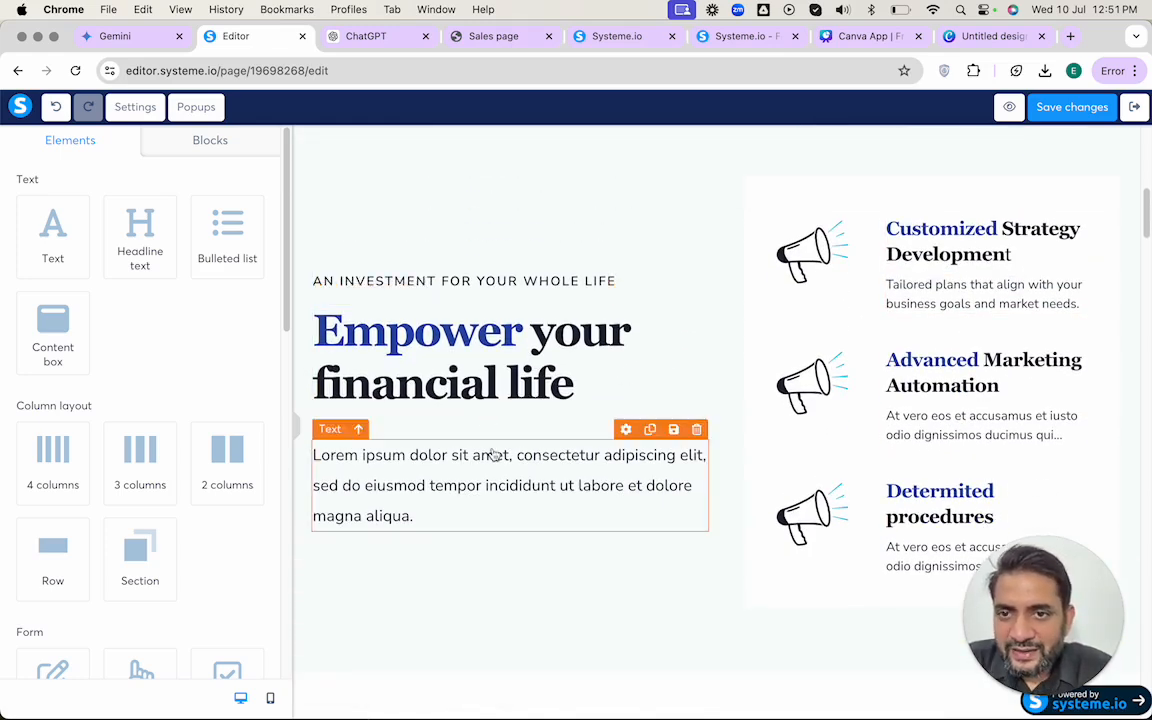
key("ctrl+Tab")
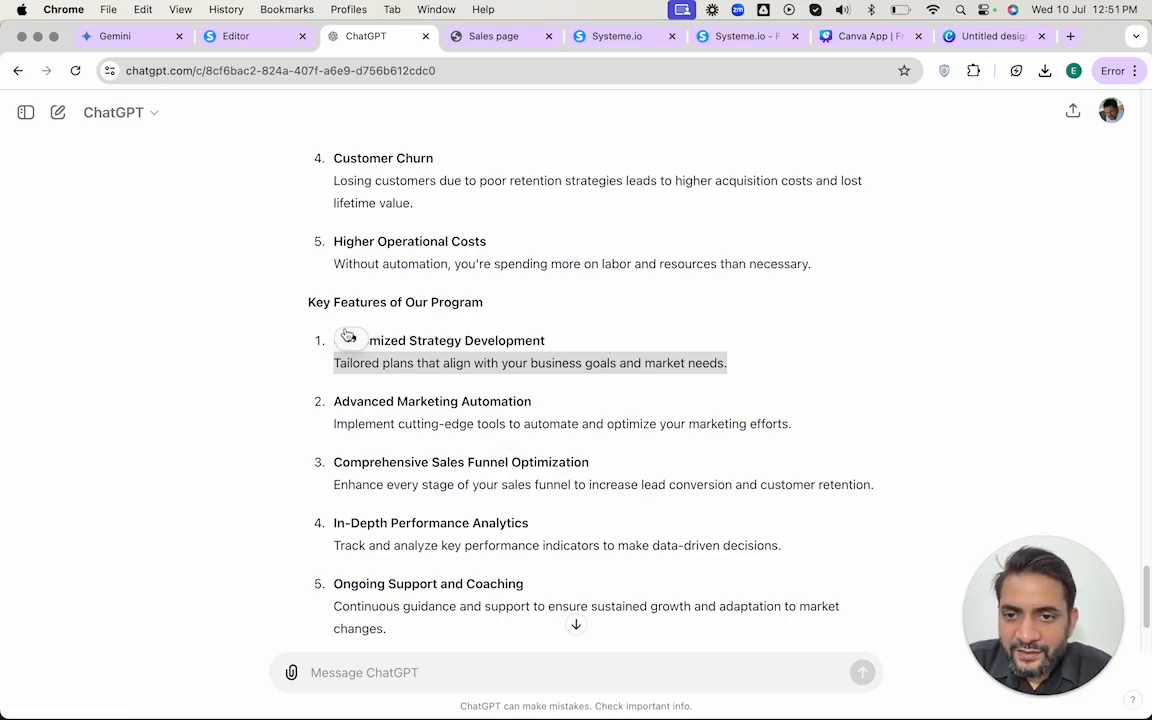
left_click_drag(310, 300, 389, 437)
scroll(399, 424, "down", 4)
scroll(399, 455, "up", 5)
scroll(399, 459, "up", 2)
left_click(325, 373)
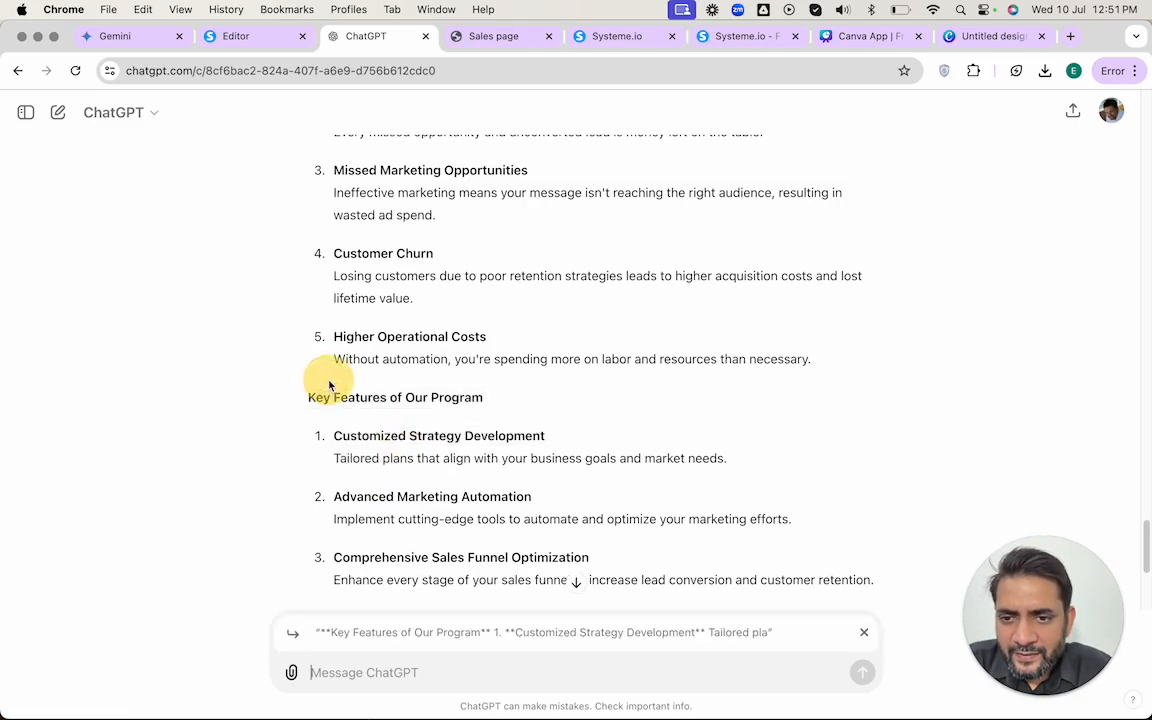
left_click(863, 636)
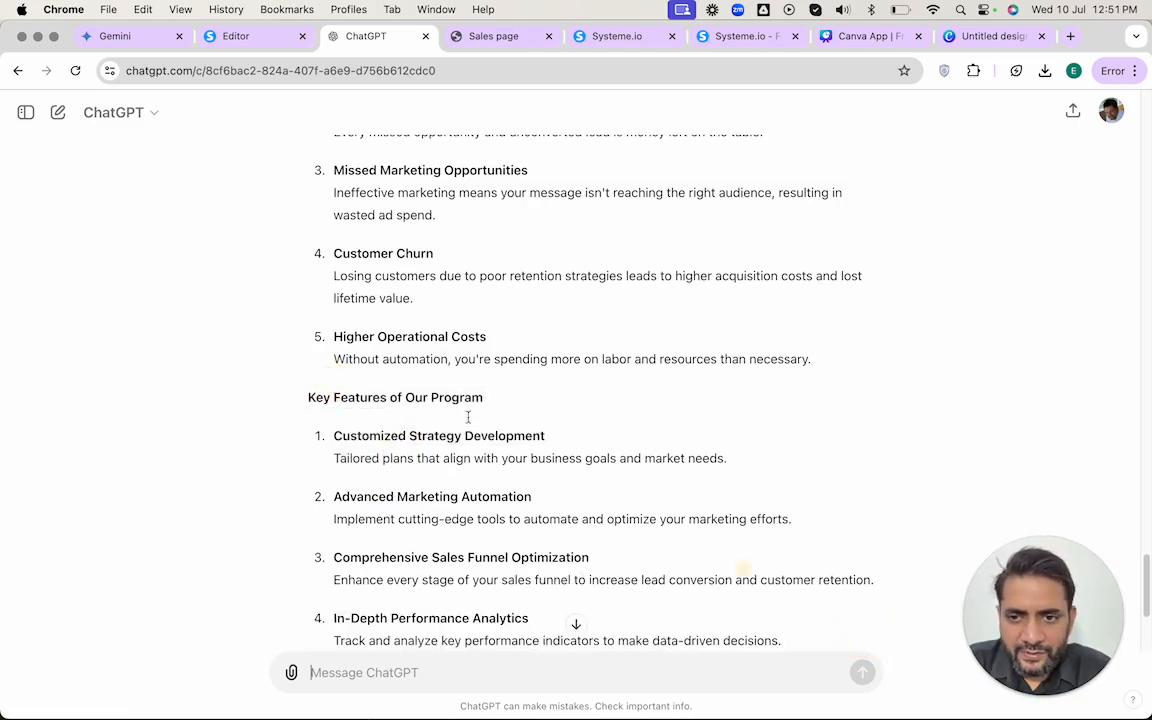
- Quote the full "Key Features of Our Program" section and send "I need a Headline, Sub Headline and a small headline to put above the headline for this section."
left_click_drag(310, 398, 432, 545)
scroll(396, 481, "down", 5)
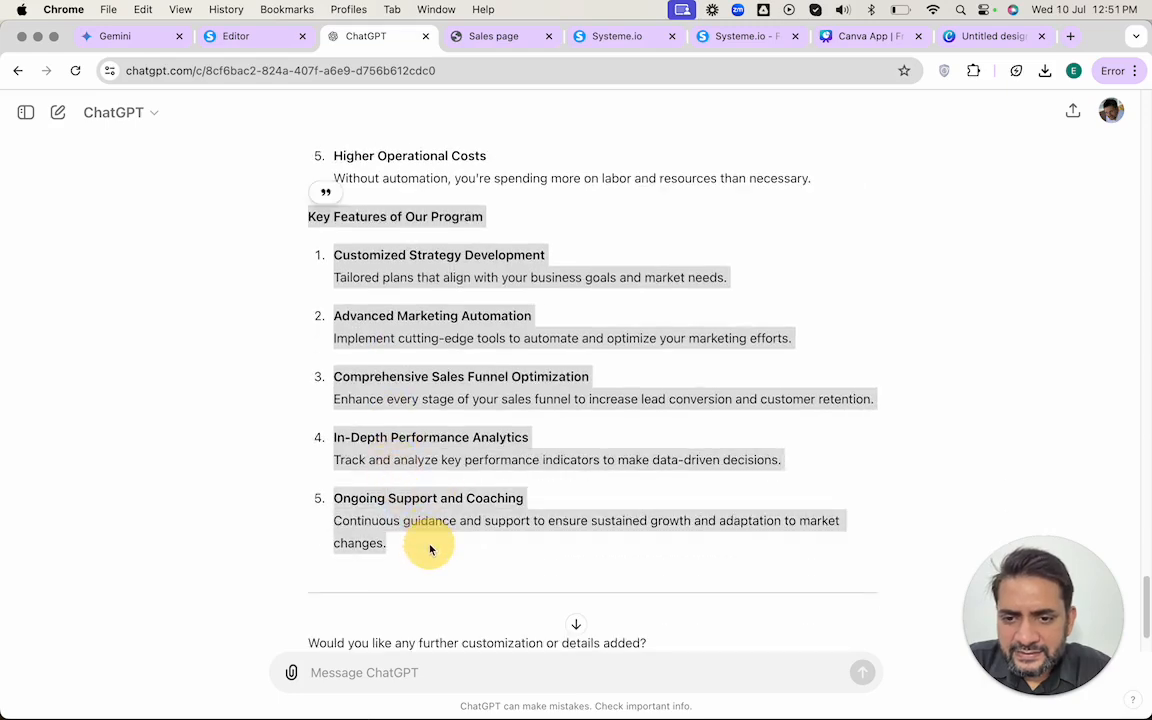
left_click(324, 191)
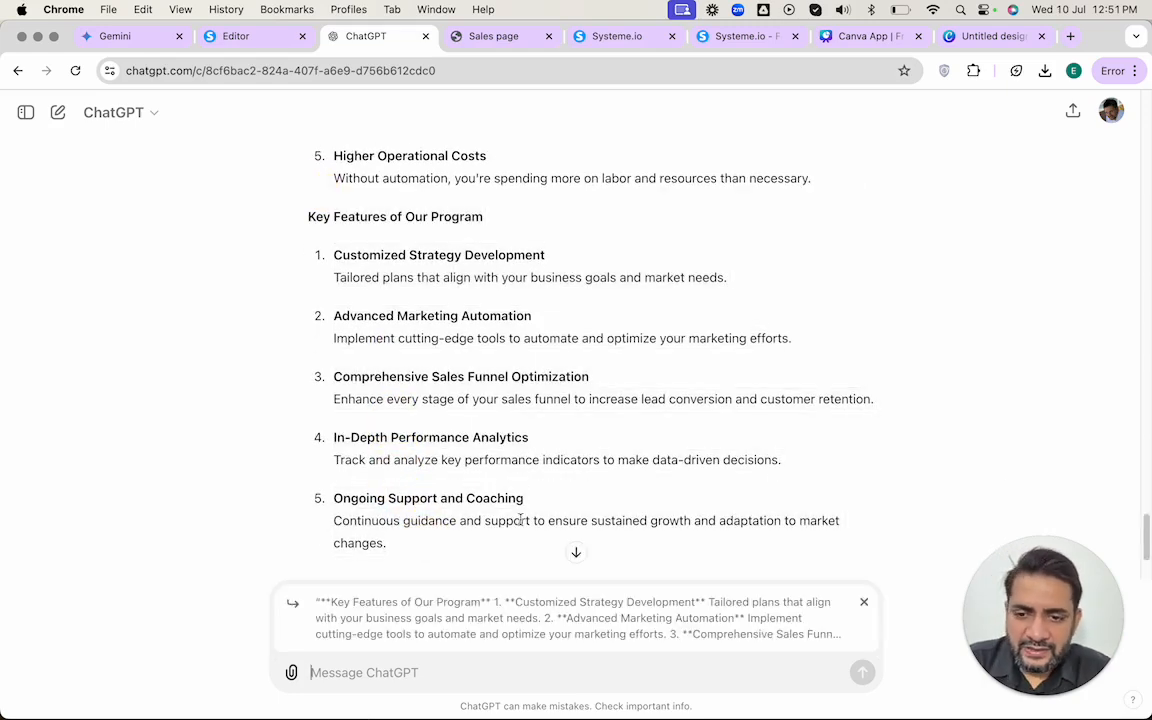
type("I nee")
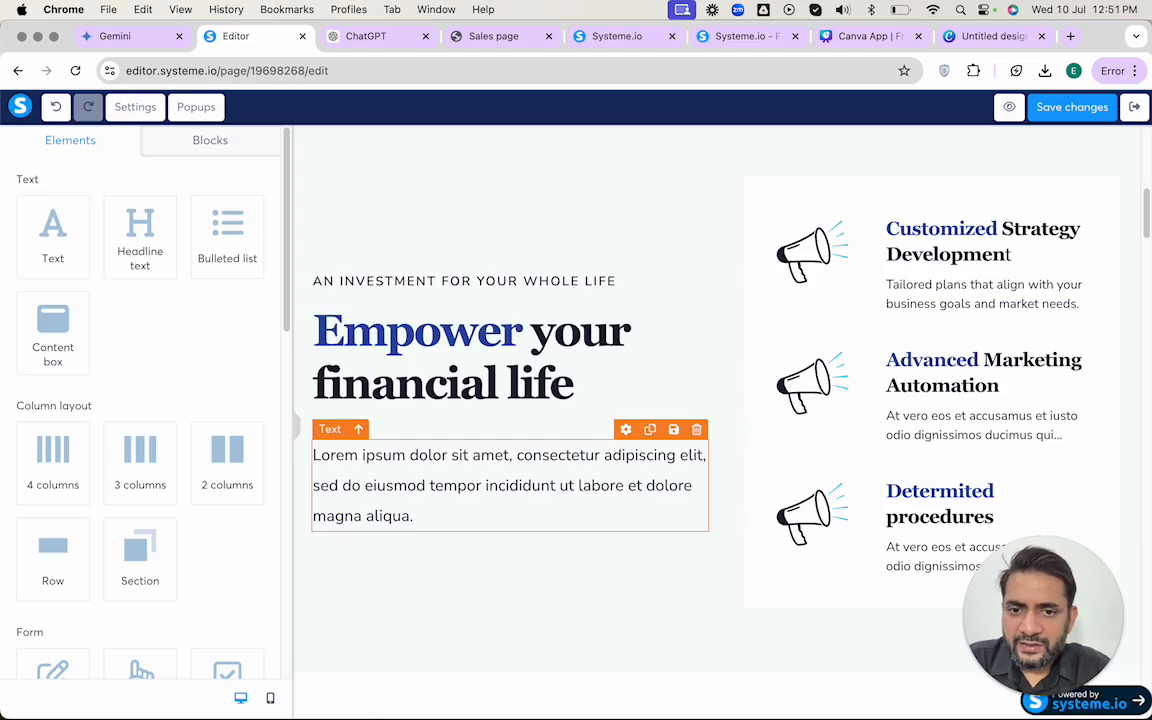
type("d a")
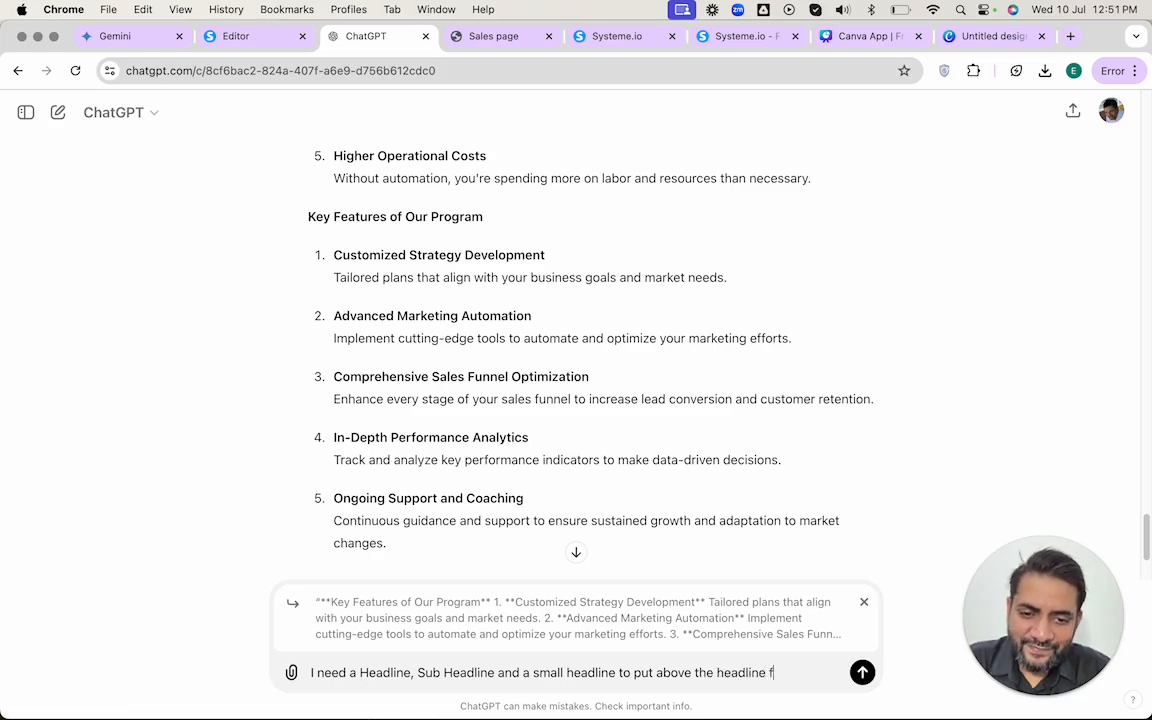
type("tion.")
key("Return")
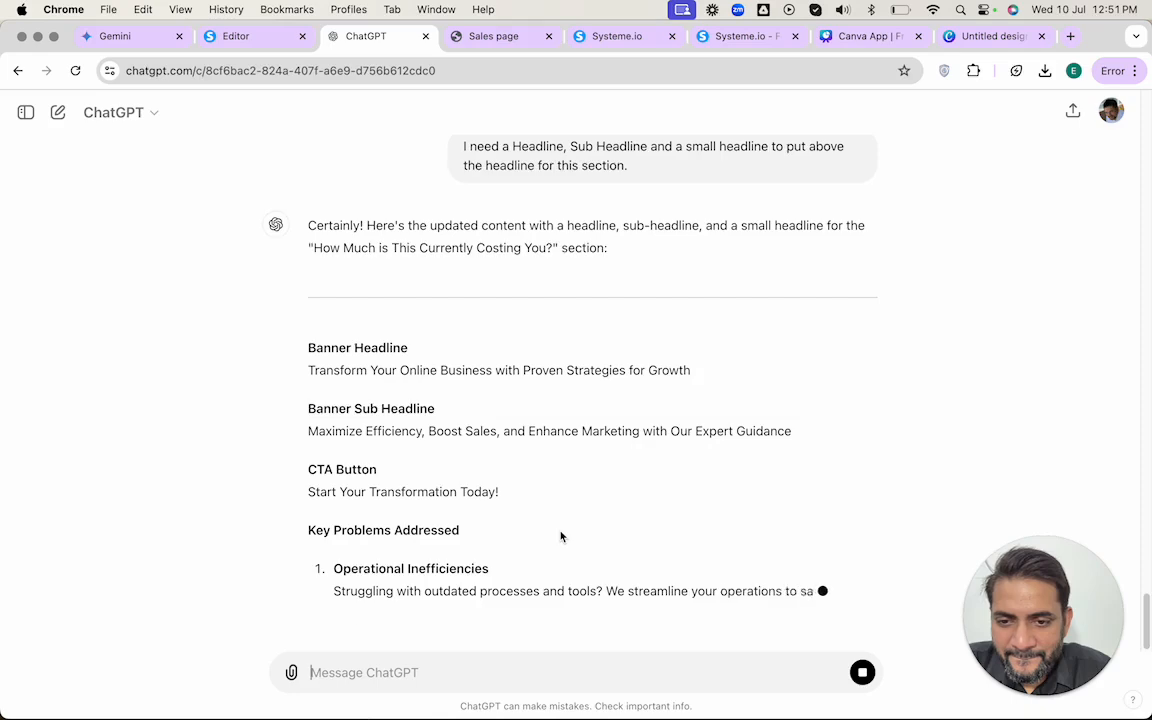
- Replace "Empower" in the page's section headline with "Online Business", based on ChatGPT's suggested banner headline and keeping the blue style
triple_click(466, 391)
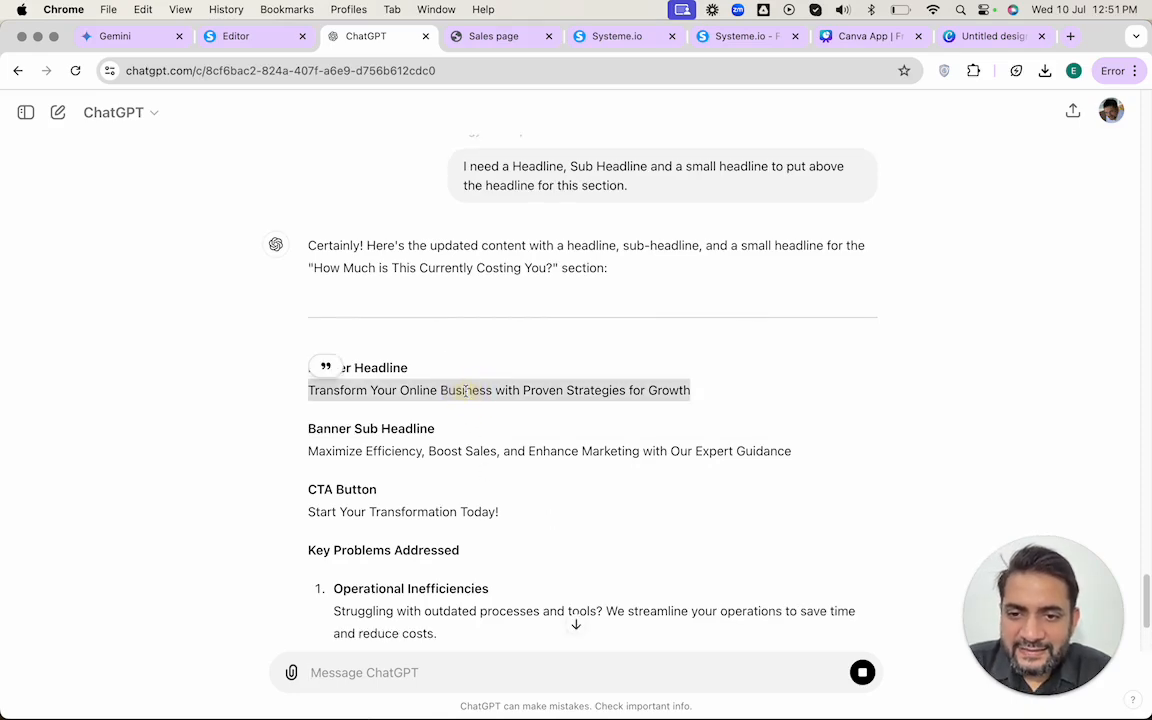
key("ctrl+shift+Tab")
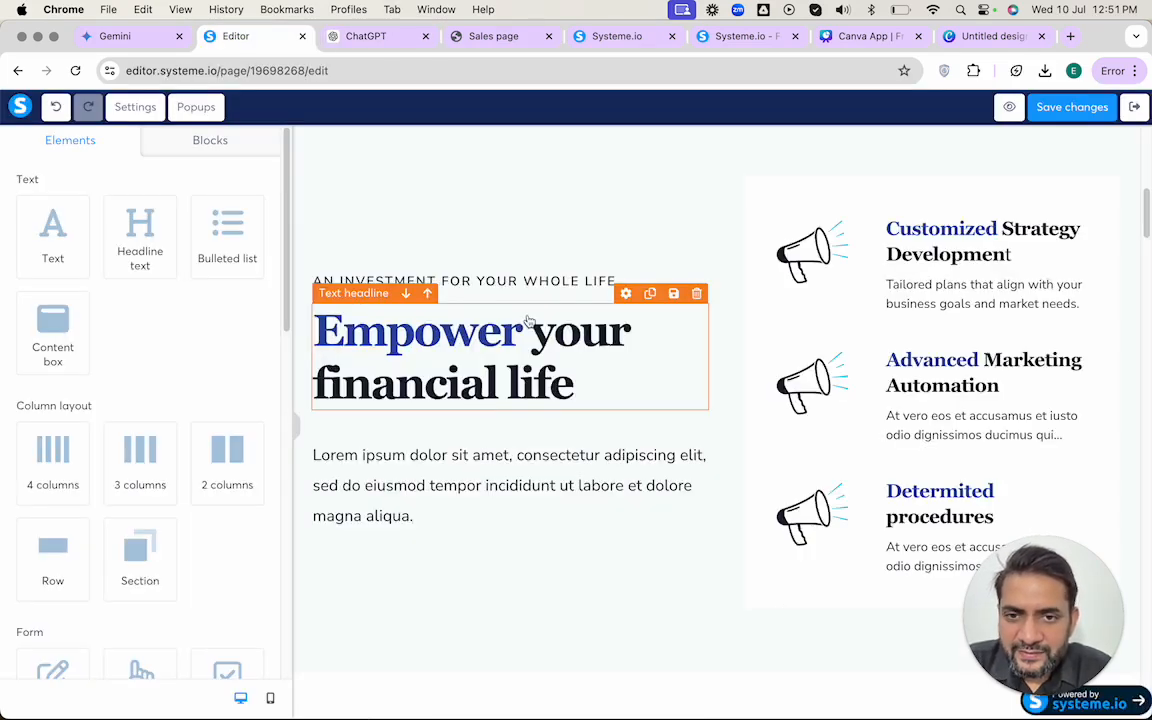
key("ctrl+Tab")
left_click(441, 437)
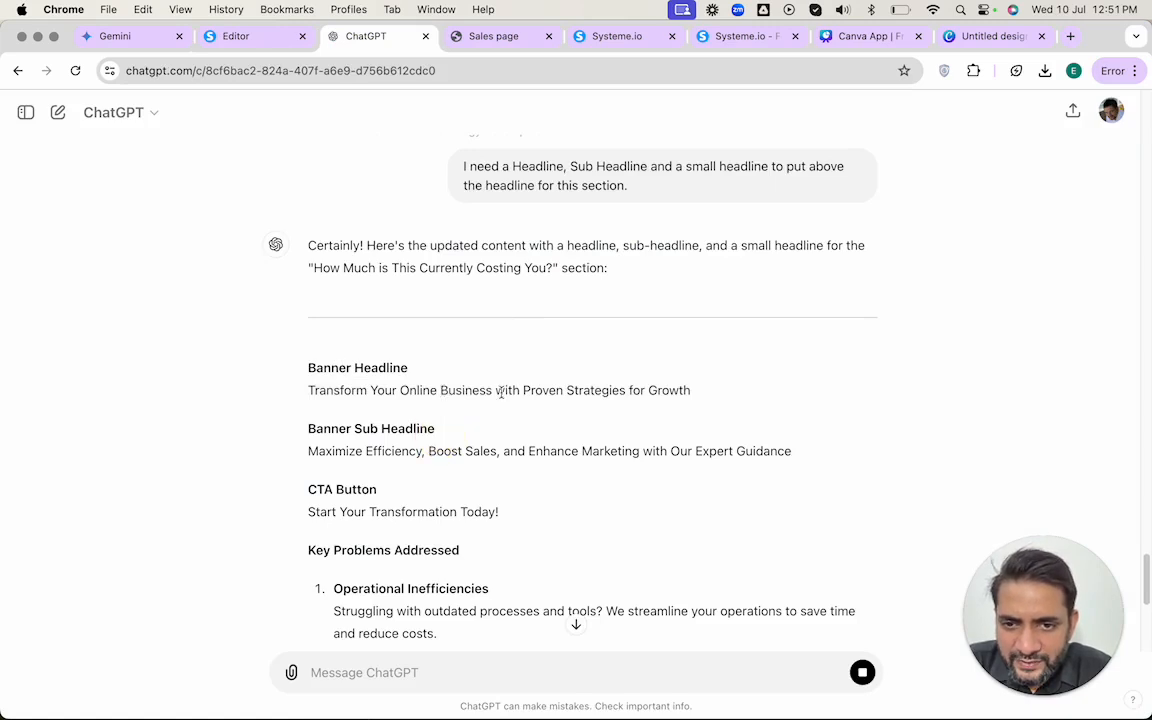
left_click_drag(410, 392, 740, 393)
key("ctrl+shift+Tab")
double_click(504, 339)
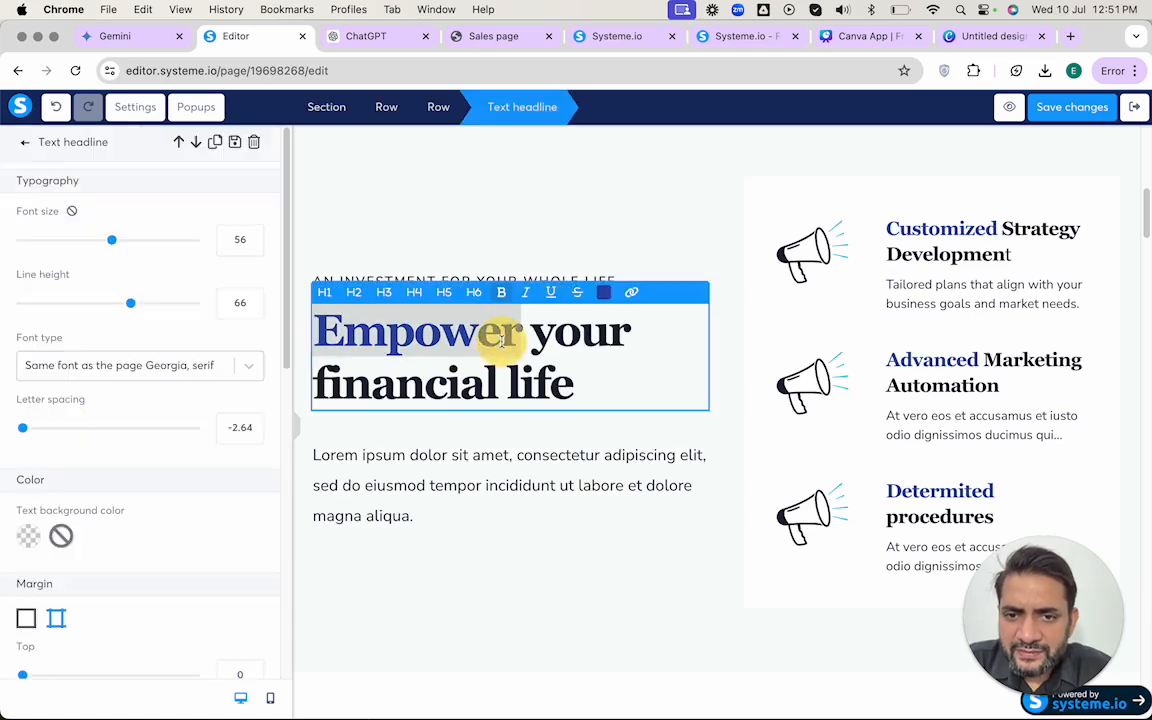
left_click(461, 338)
key("Up")
type("Online Business")
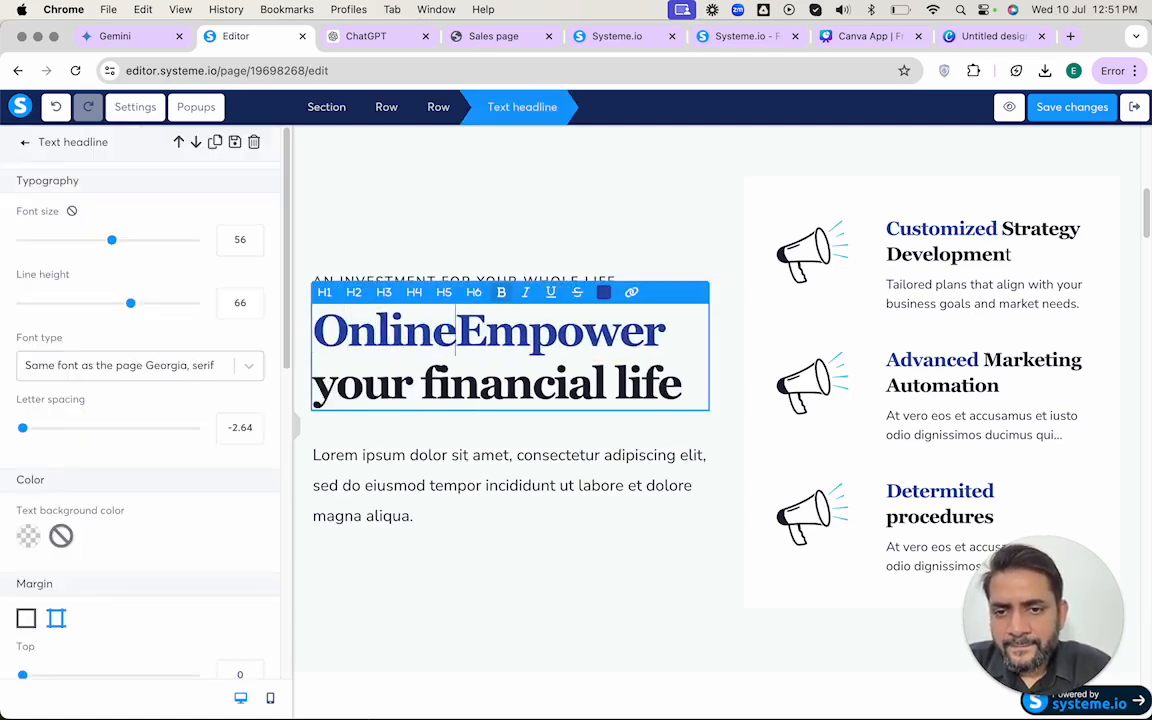
key("super+shift+Right")
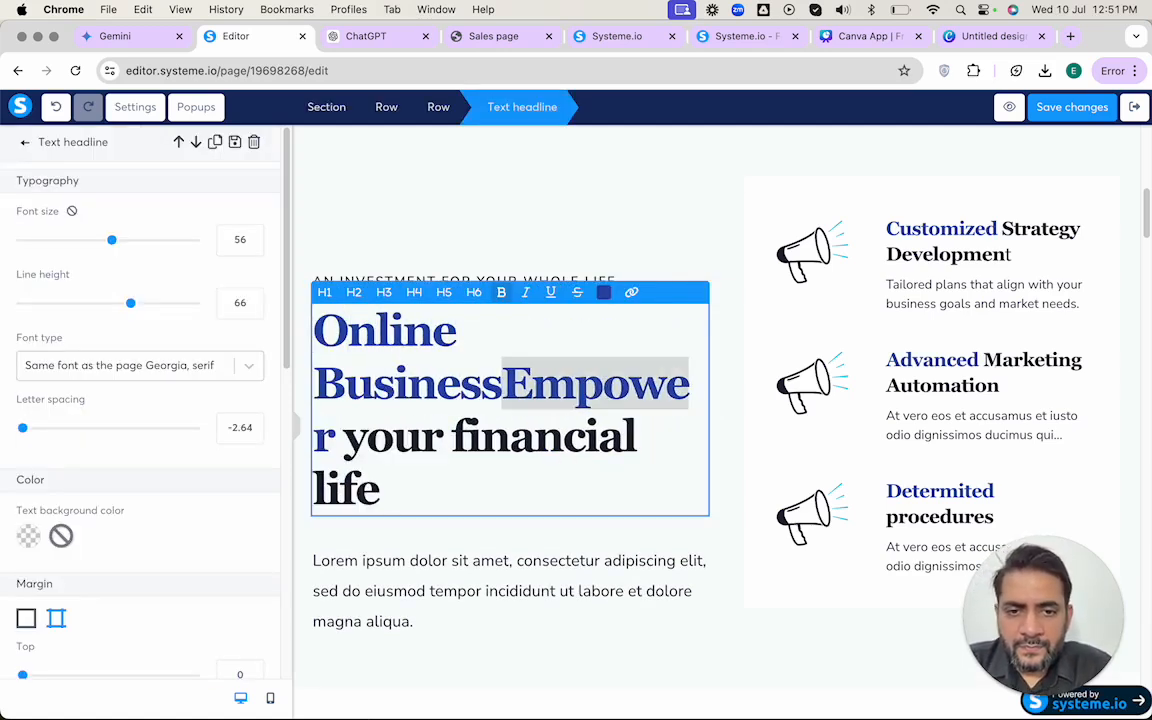
key("BackSpace")
- Replace "your financial life" in the section headline with "with proven strategies of growth", following ChatGPT's banner headline
key("ctrl+Tab")
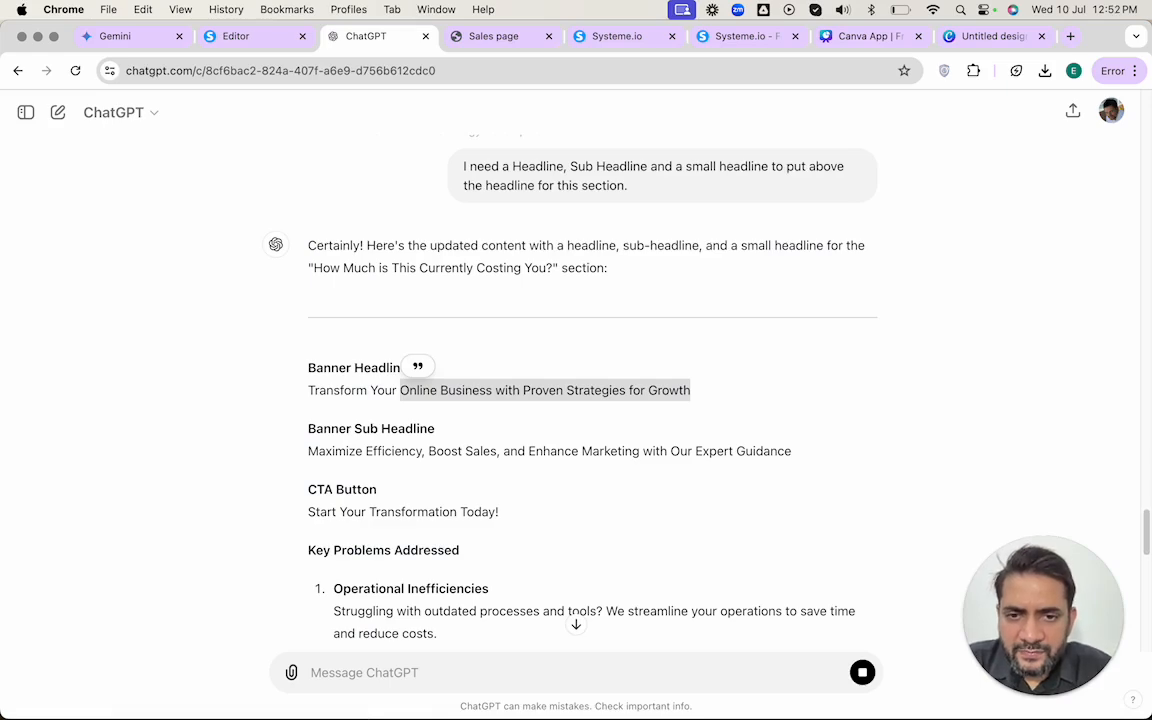
key("ctrl+shift+Tab")
key("BackSpace")
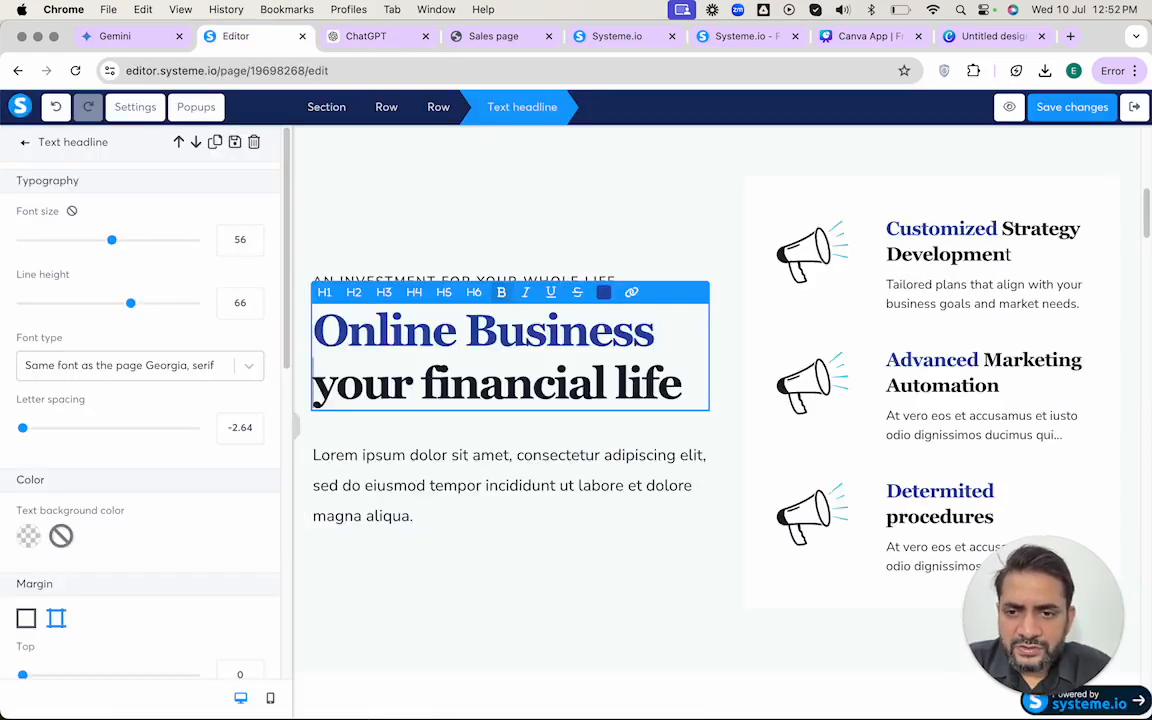
type("with p")
key("BackSpace")
key("BackSpace")
key("BackSpace")
key("BackSpace")
type("th")
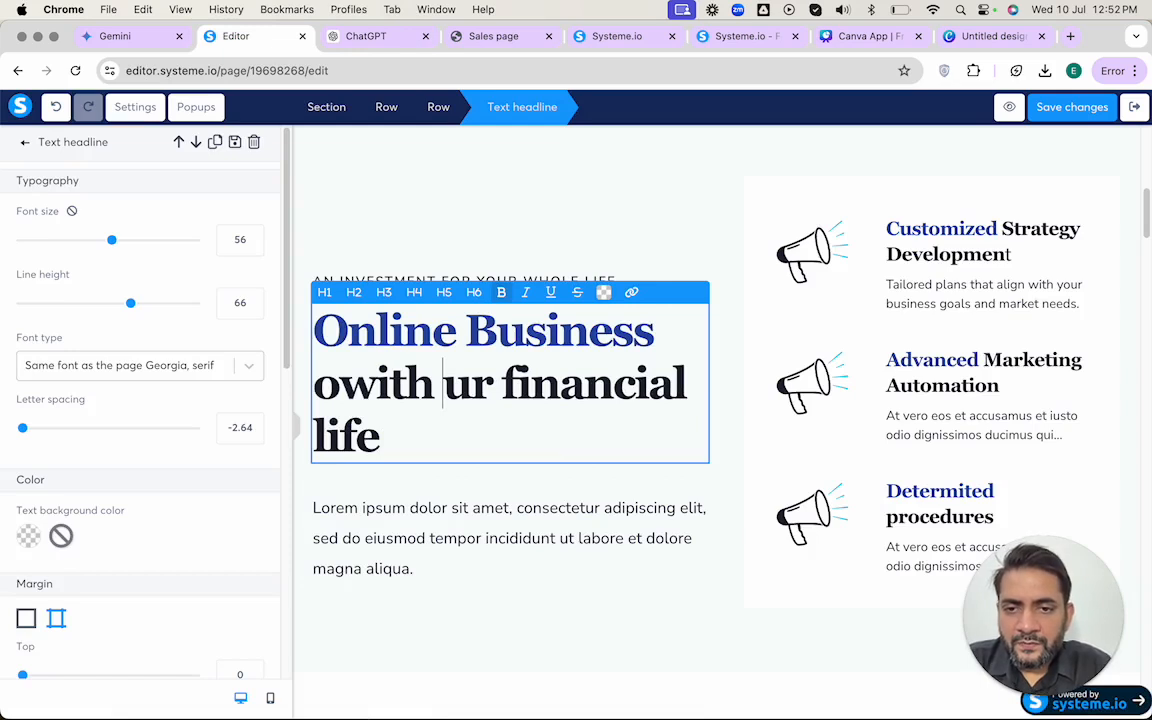
key("super+shift+Down")
type("proven")
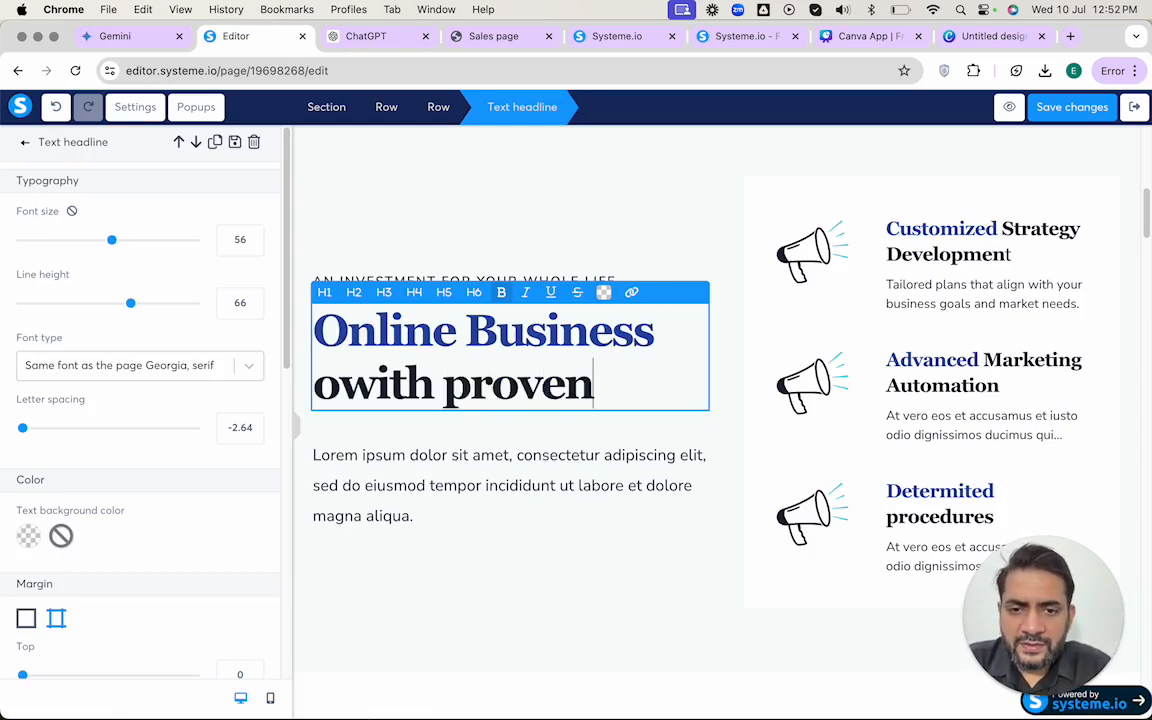
type(" strategies of grow")
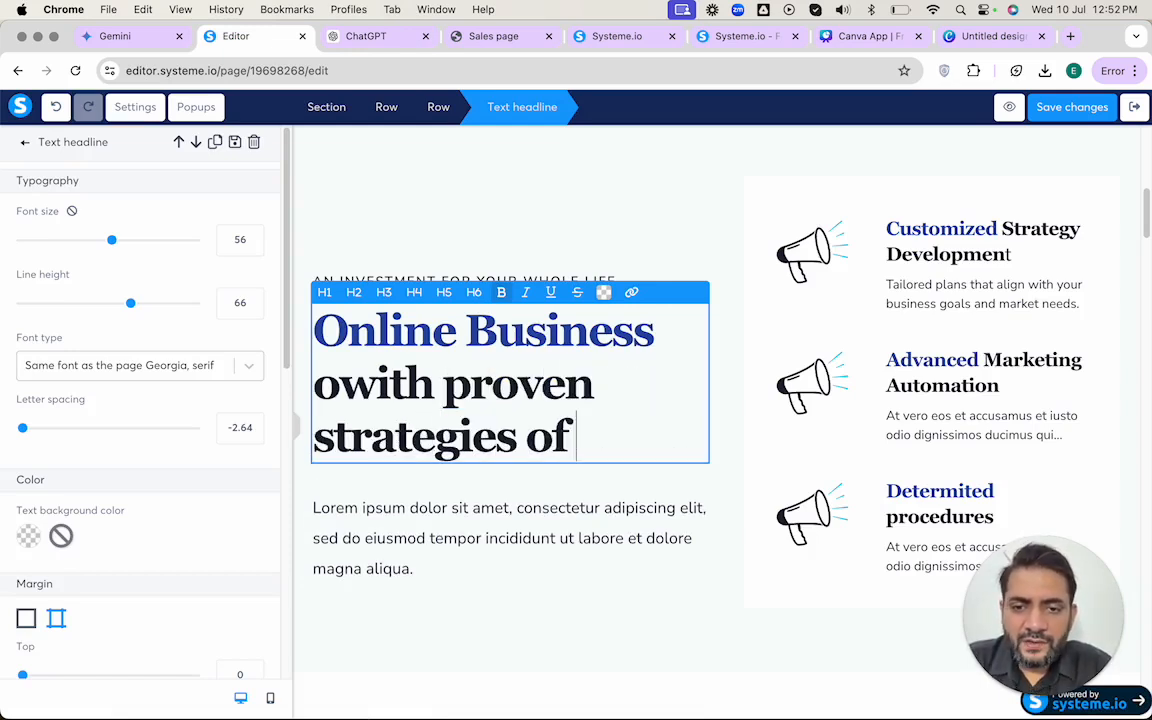
type("th")
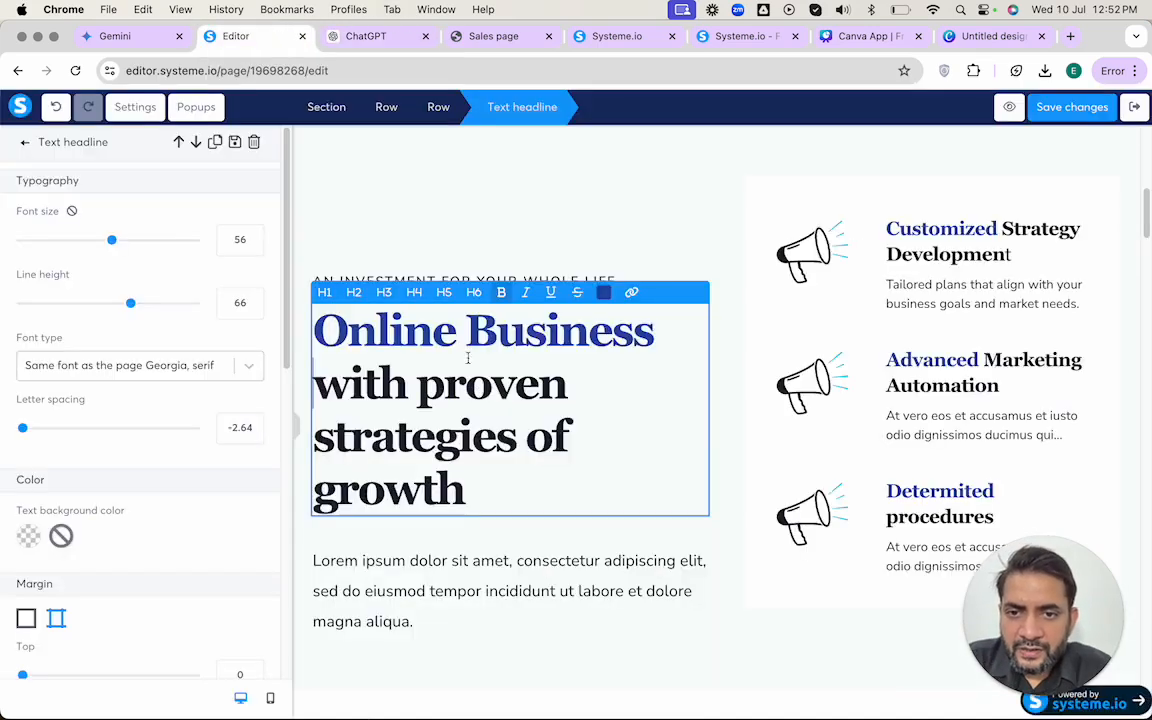
- Replace the small headline above the section headline with "TRANSFORM YOUR"
left_click(447, 279)
left_click(443, 281)
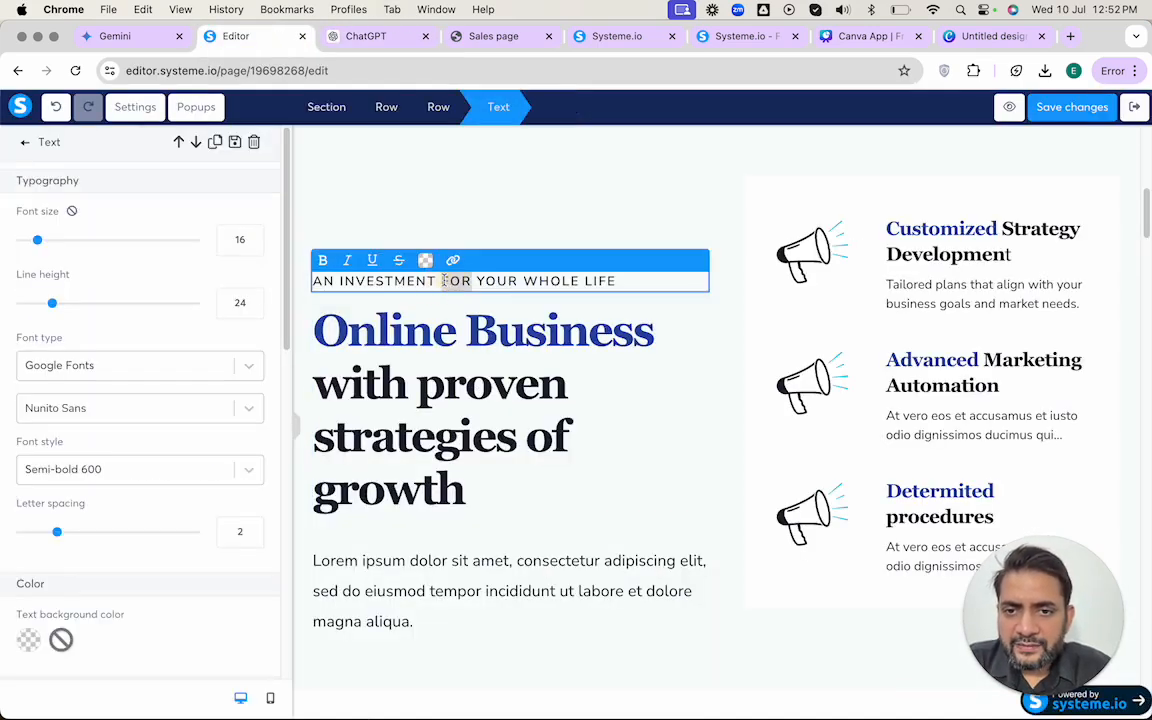
triple_click(443, 281)
type("tra")
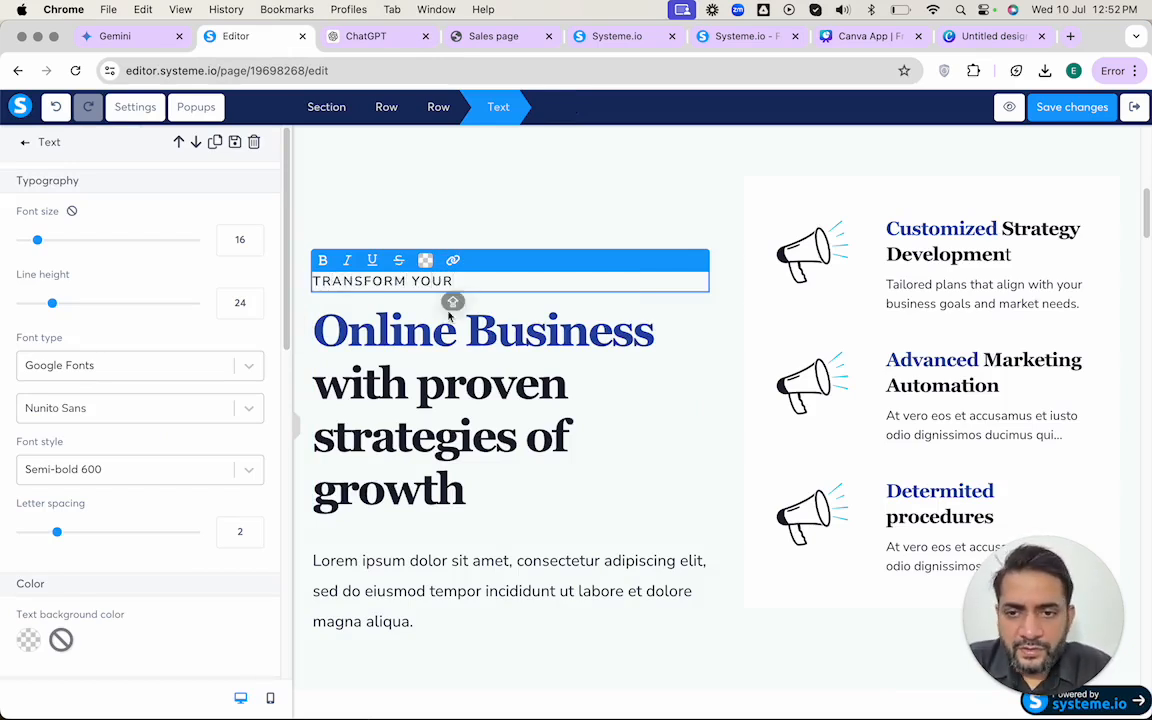
left_click(470, 385)
left_click(458, 432)
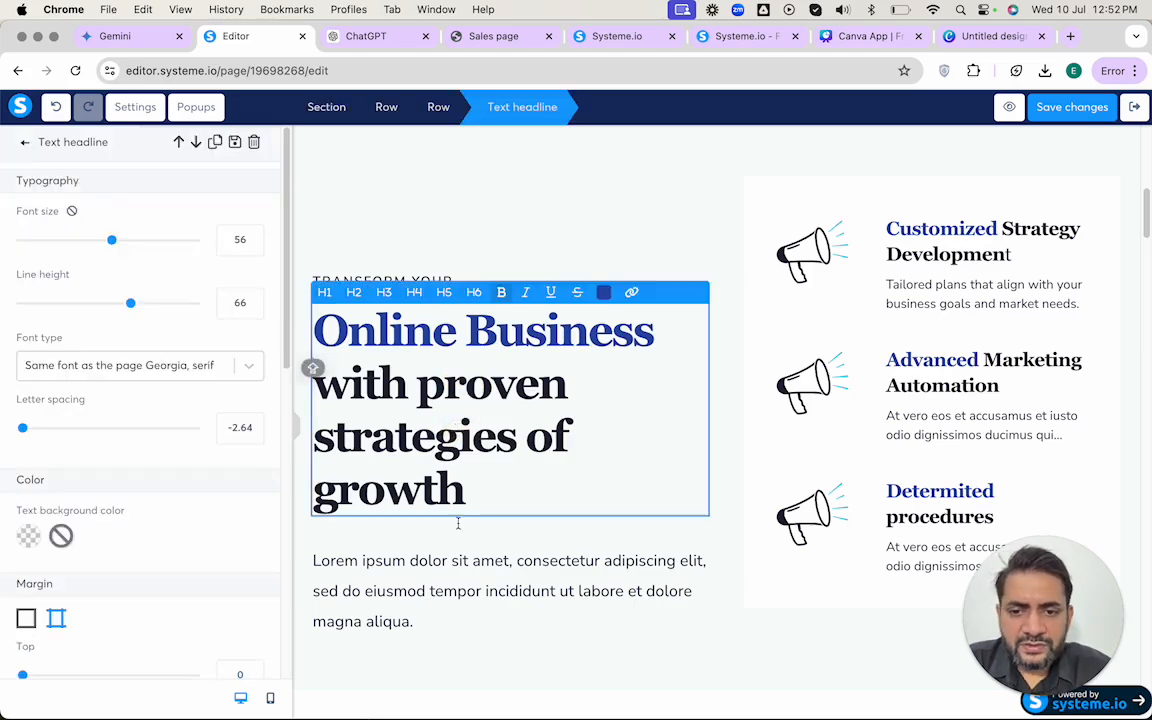
- Replace the lorem ipsum paragraph below the section headline with ChatGPT's banner sub headline, "Maximize Efficiency, Boost Sales, and Enhance Marketing with Our Expert Guidance"
key("ctrl+Tab")
left_click(468, 447)
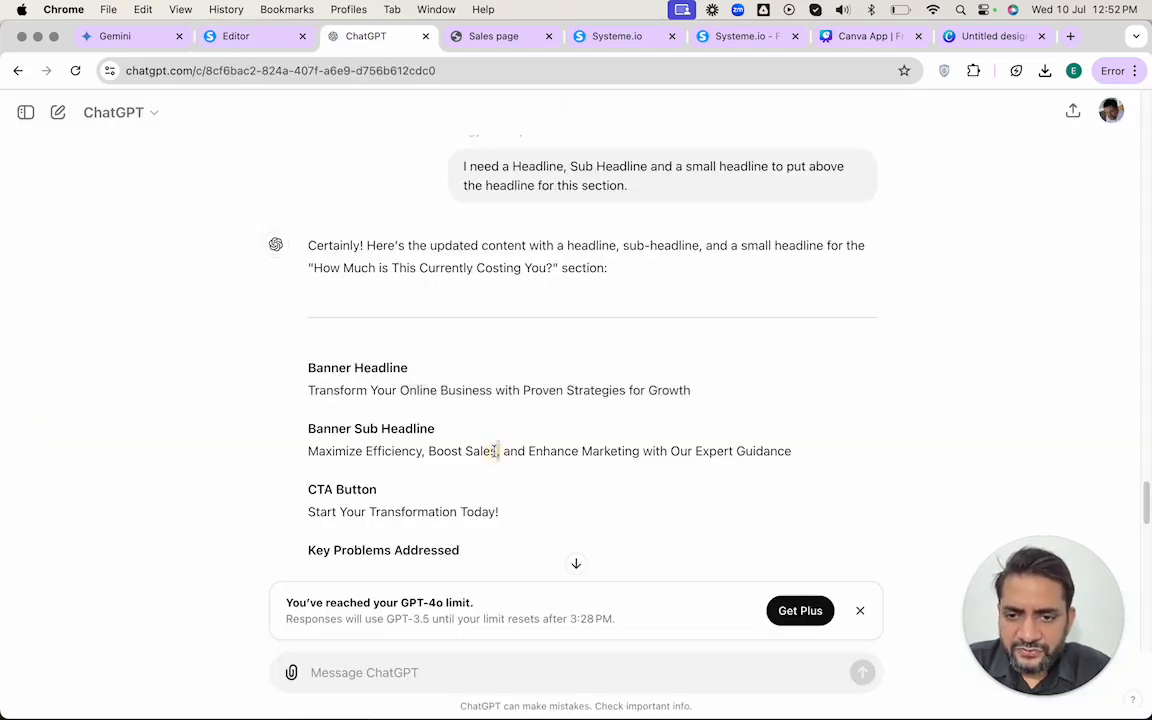
triple_click(493, 451)
key("ctrl+c")
key("ctrl+shift+Tab")
triple_click(488, 413)
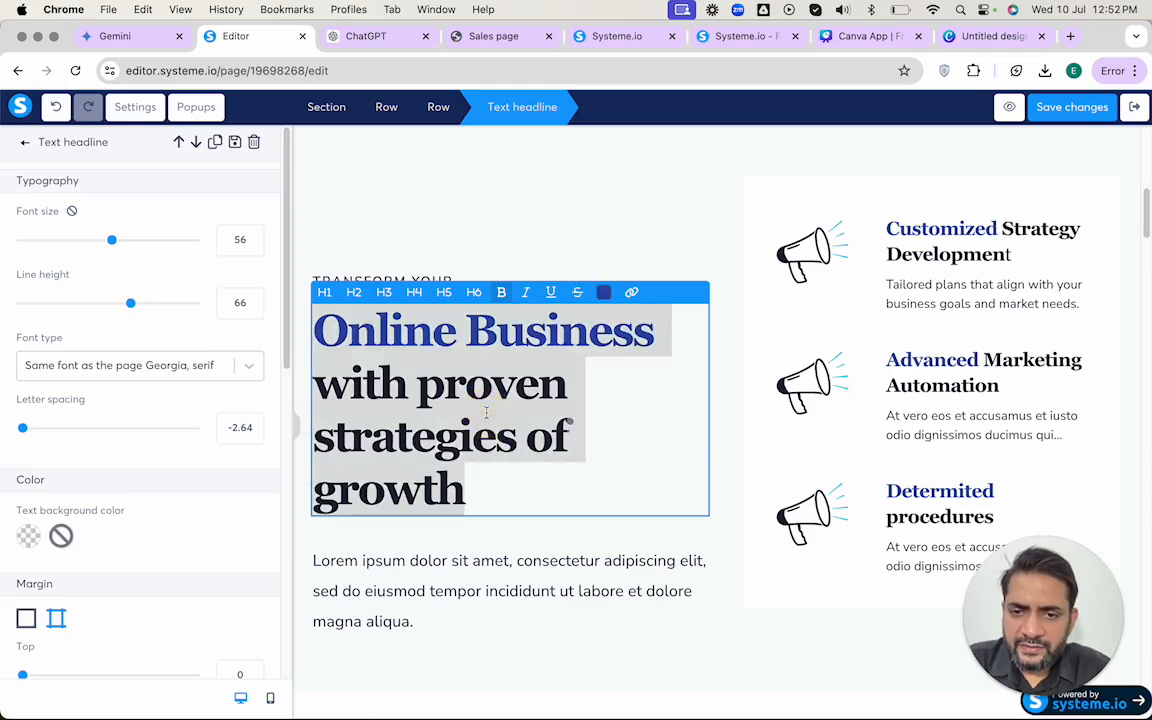
left_click(434, 592)
left_click(434, 592)
key("ctrl+a")
key("ctrl+v")
scroll(434, 591, "down", 2)
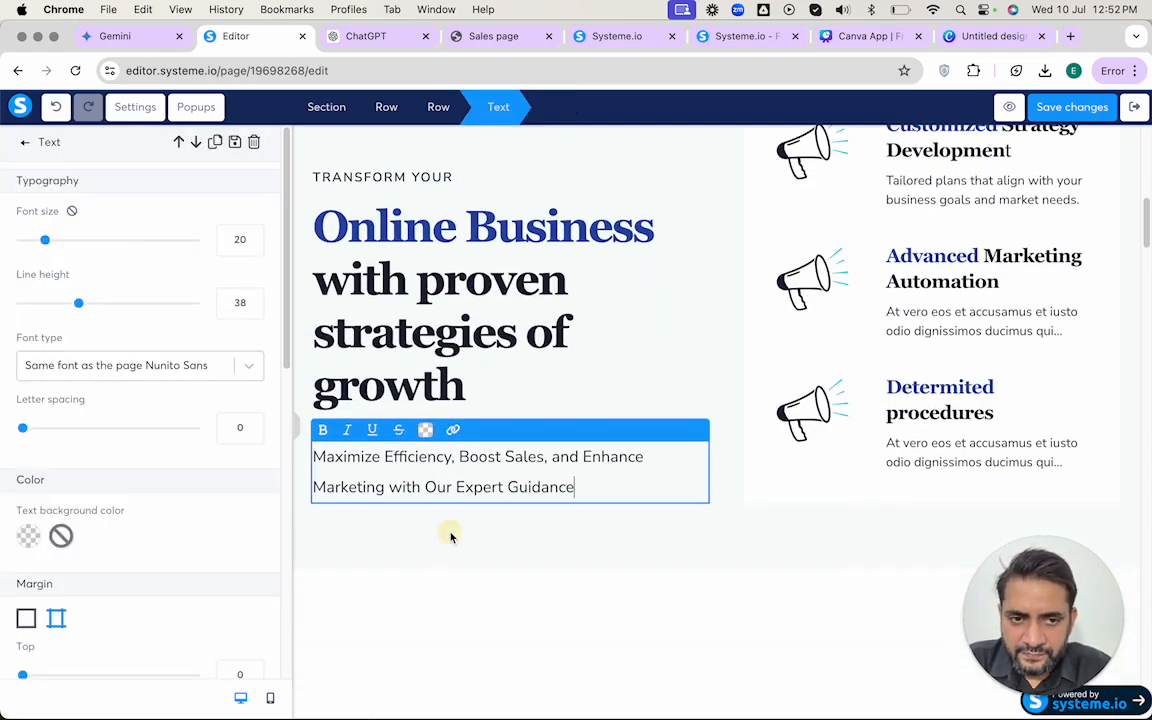
left_click(450, 537)
- Extend the small headline above the section headline with "ONLINE BUSINESS" after "TRANSFORM YOUR"
triple_click(468, 362)
scroll(463, 360, "up", 2)
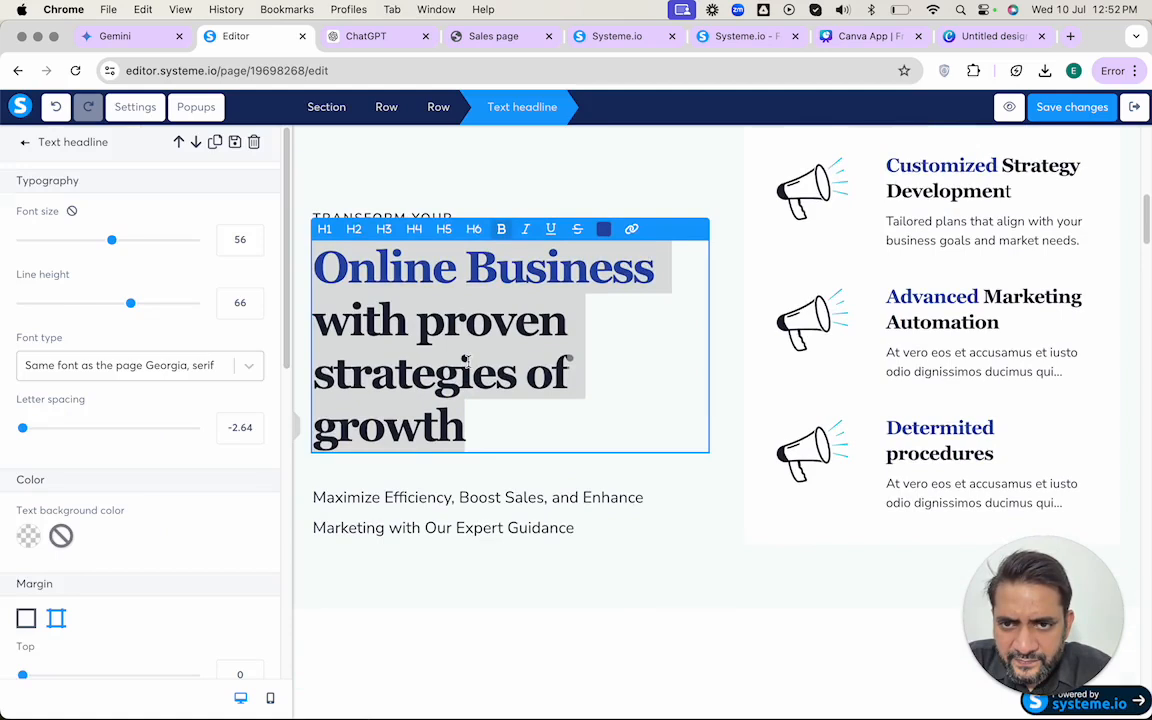
scroll(465, 360, "up", 2)
left_click(477, 278)
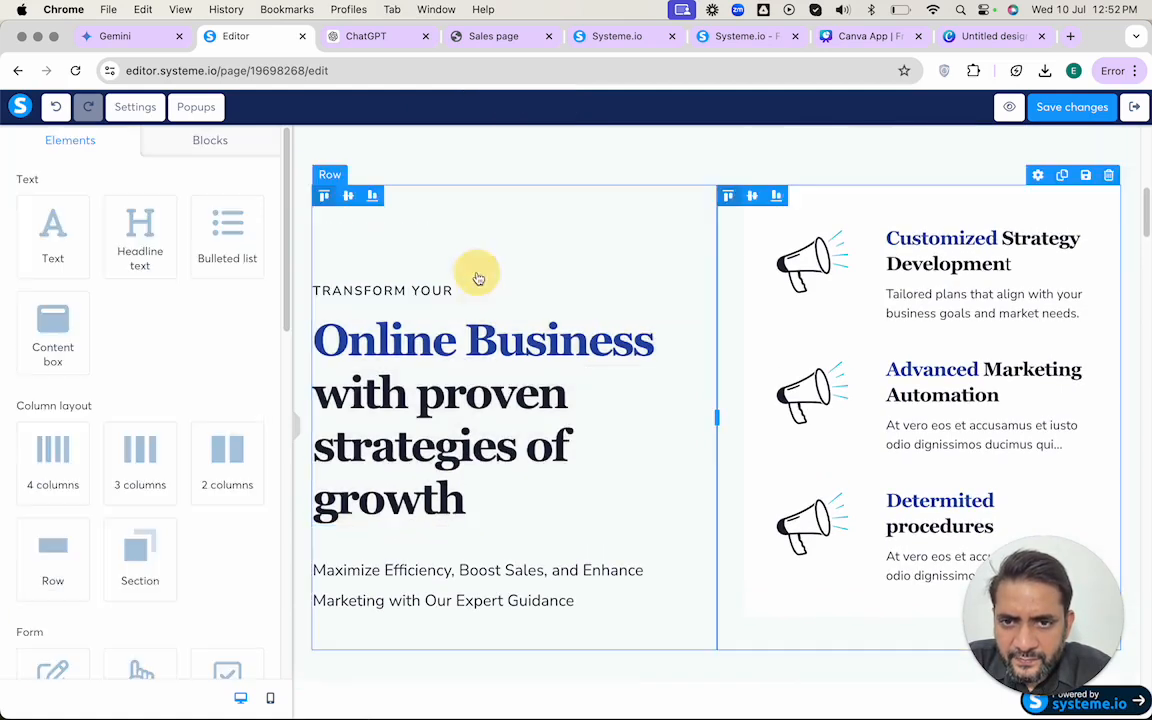
left_click(466, 293)
type("ONLINE BUSINESS")
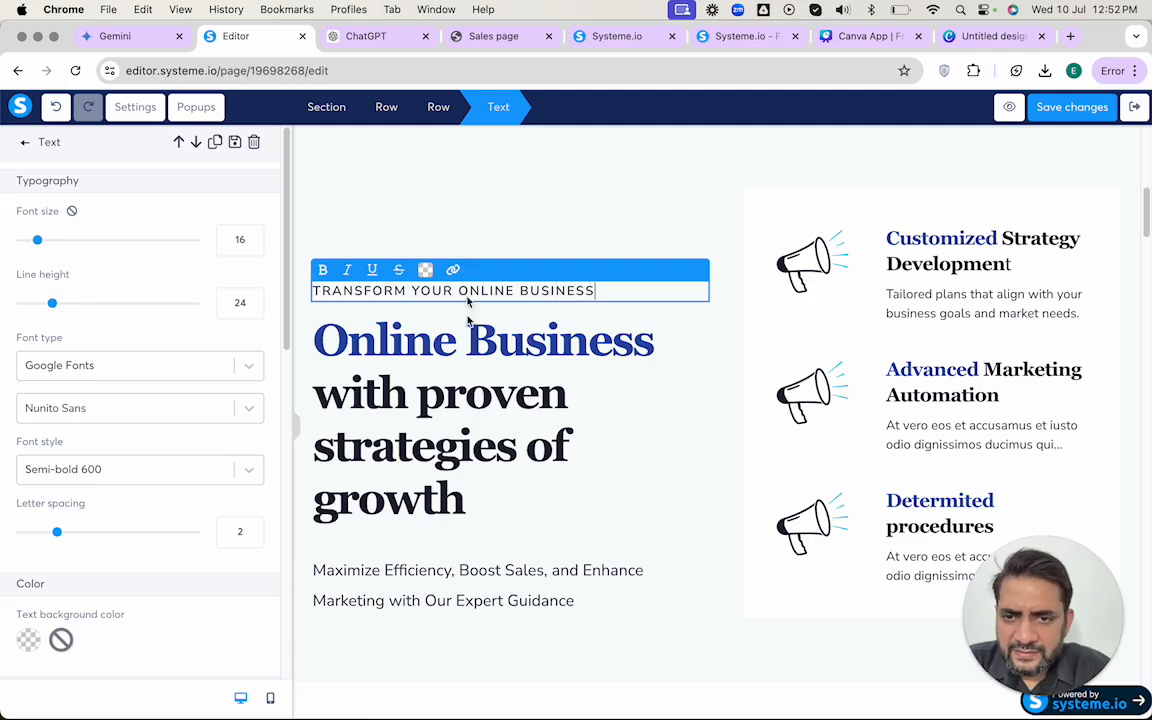
- Remove "Online Business" from the section headline and capitalize its first word so it reads "With proven strategies of growth"
left_click(349, 394)
key("BackSpace")
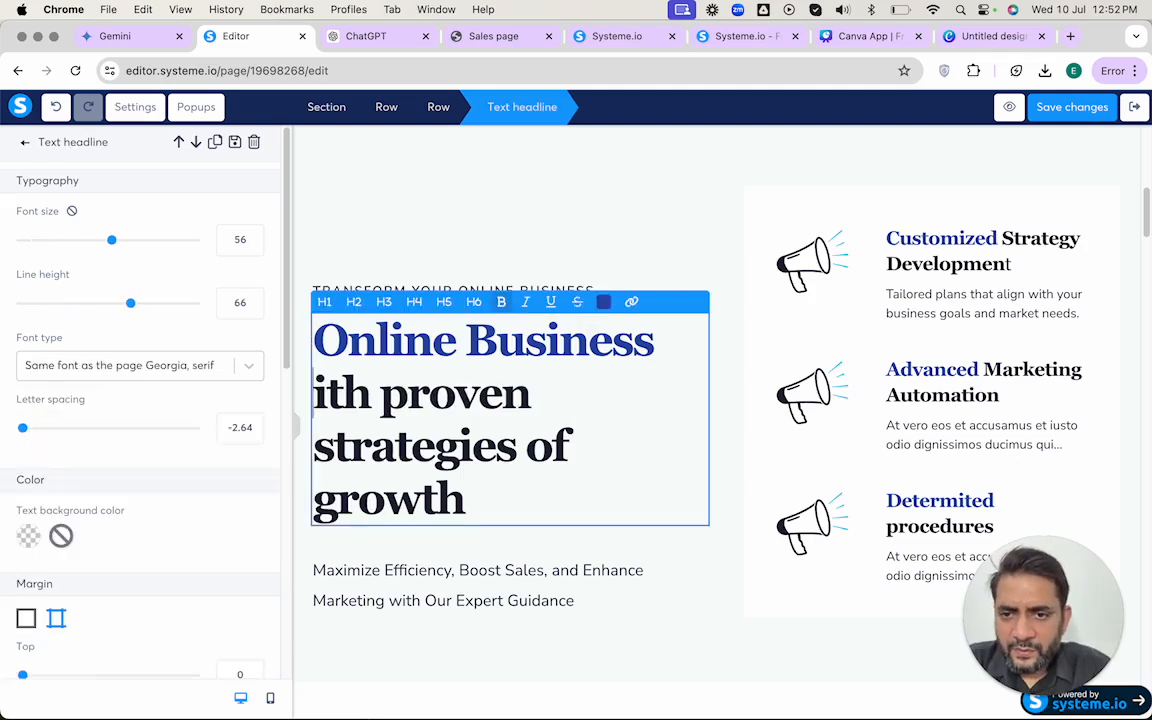
type("W")
key("BackSpace")
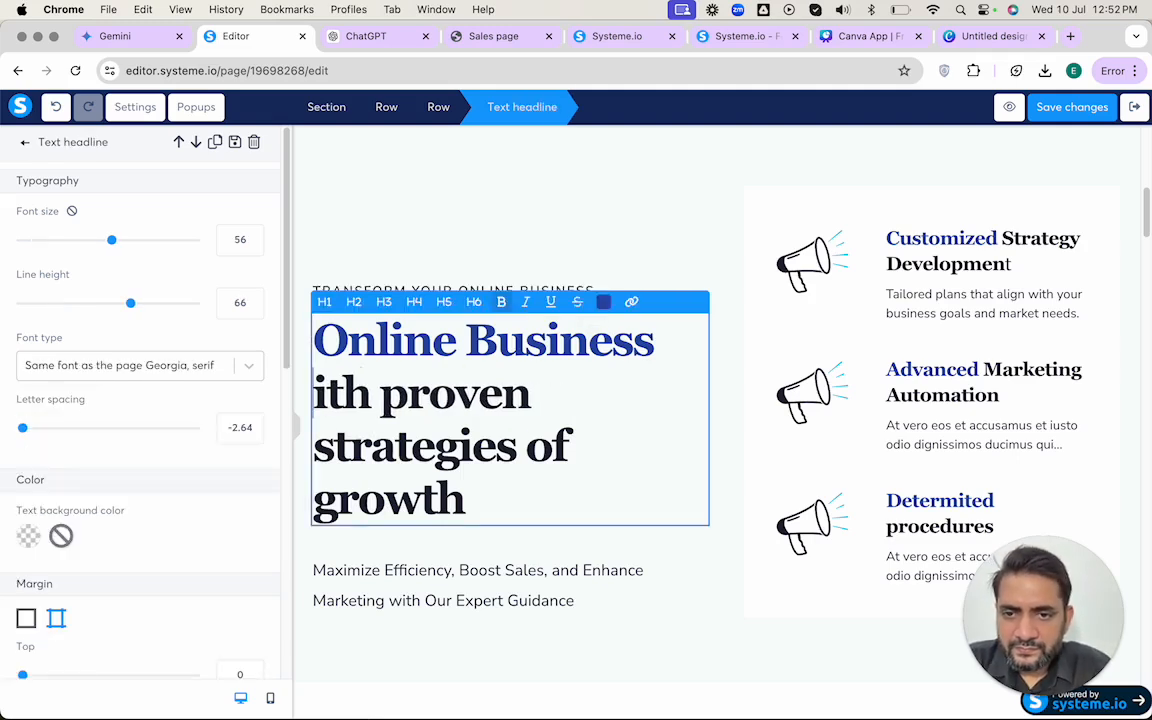
key("BackSpace")
key("alt+shift+Left")
key("BackSpace")
key("BackSpace")
key("alt+shift+Left")
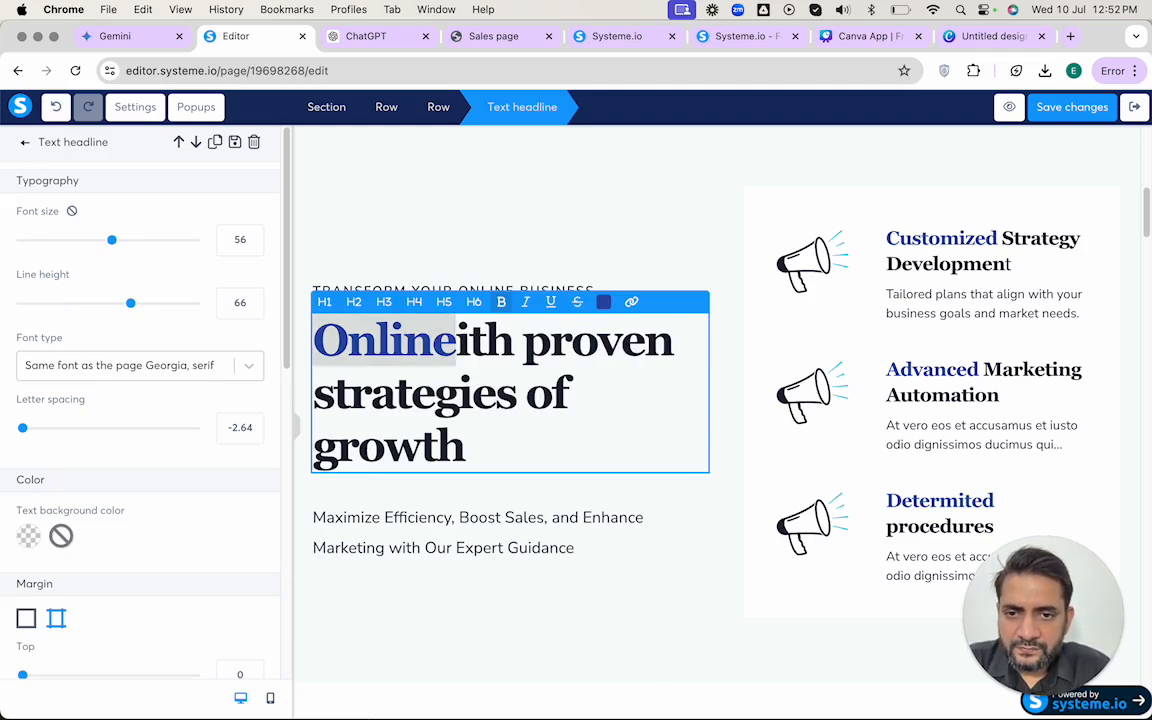
key("BackSpace")
key("Right")
type("WI")
key("Left")
key("Left")
key("BackSpace")
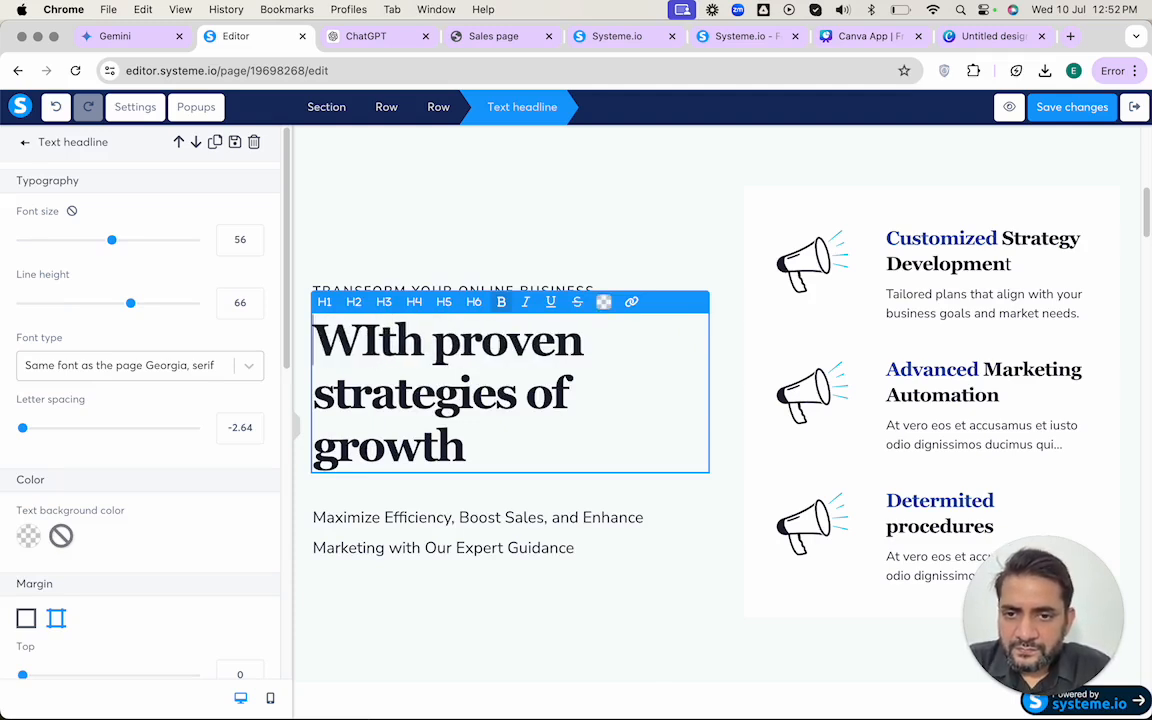
key("Right")
key("Right")
key("BackSpace")
type("I")
key("BackSpace")
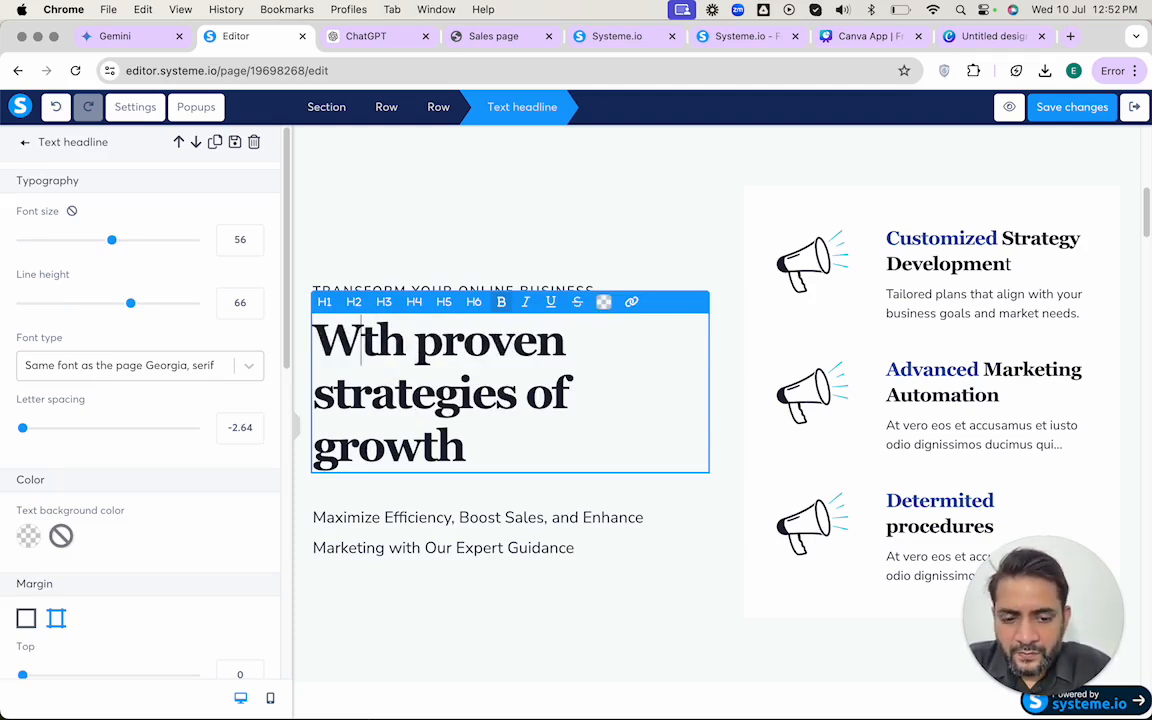
key("Caps_Lock")
type("i")
- Color the words "proven strategies" in the section headline dark blue, 2D449A
left_click_drag(433, 345, 515, 392)
left_click(604, 302)
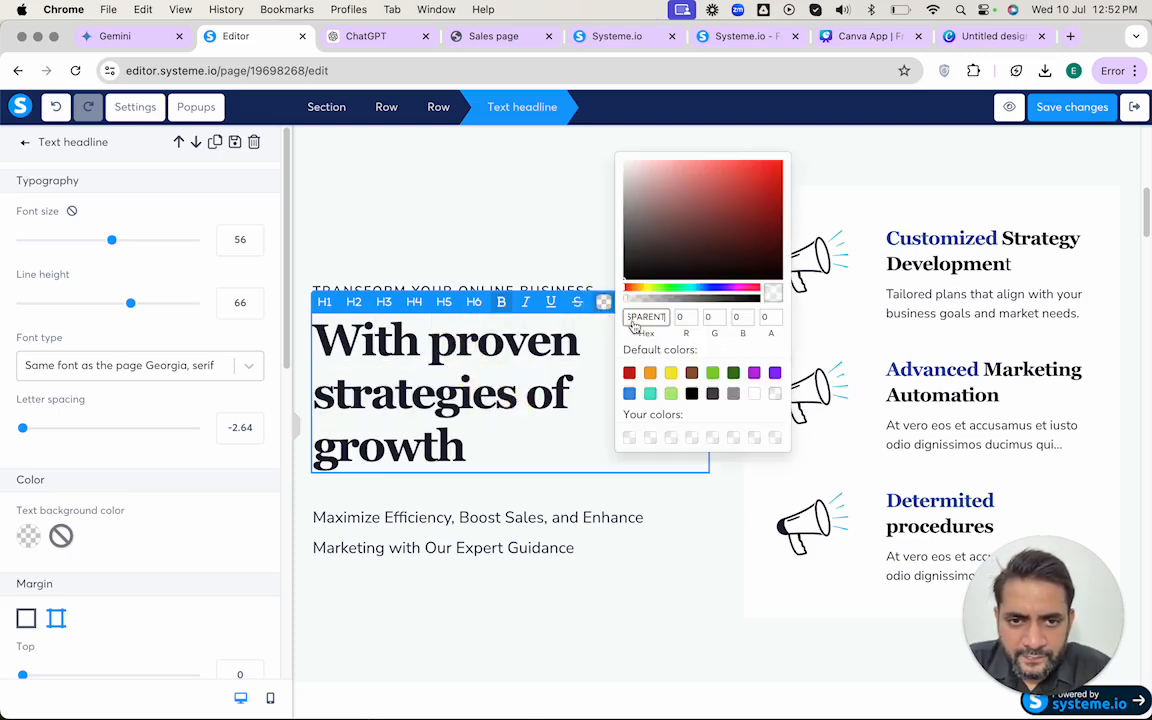
left_click(716, 288)
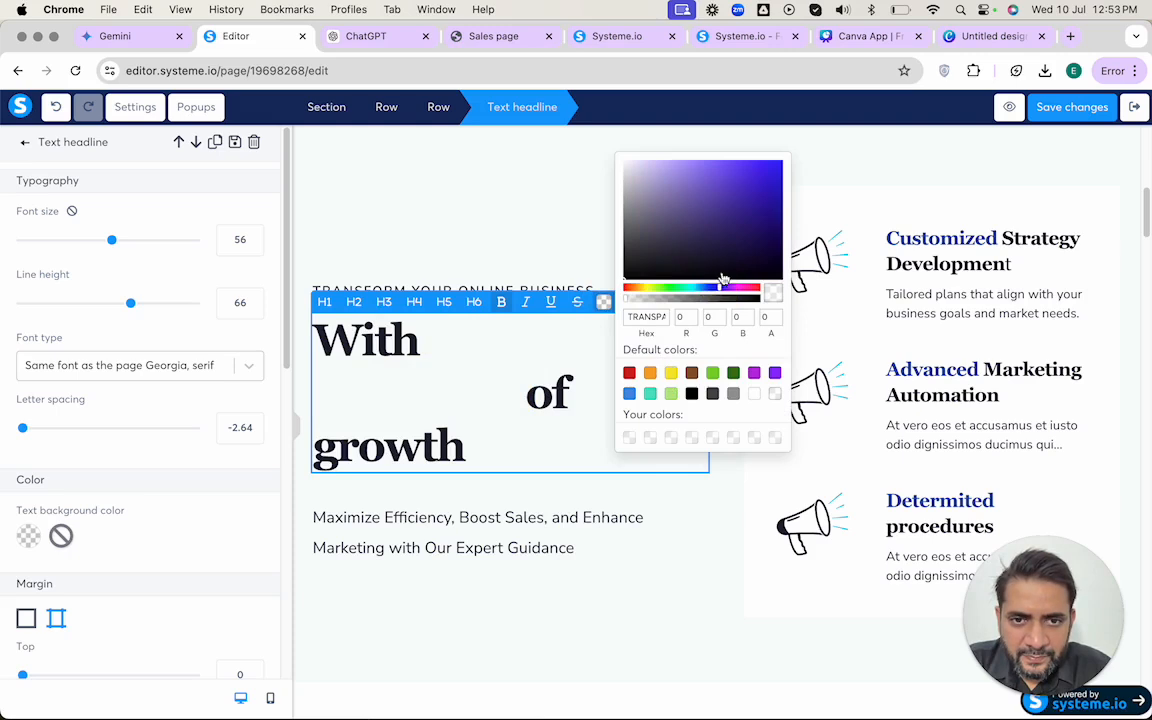
left_click(736, 207)
left_click_drag(716, 288, 710, 289)
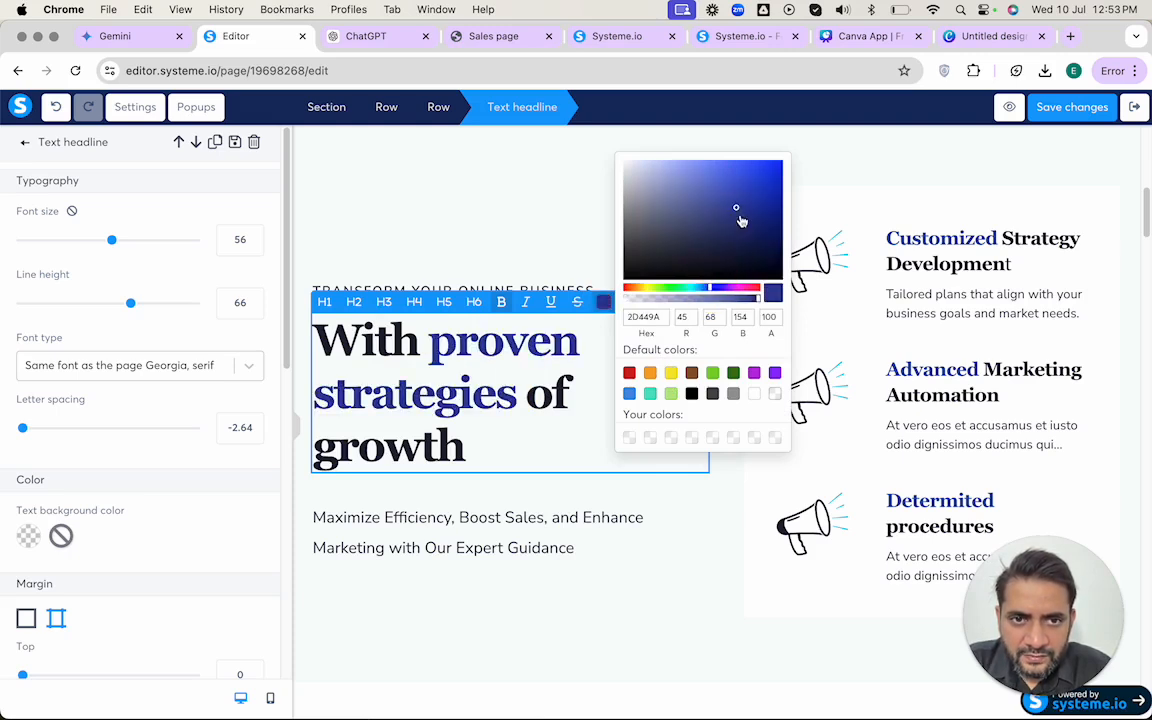
left_click(542, 358)
left_click(530, 455)
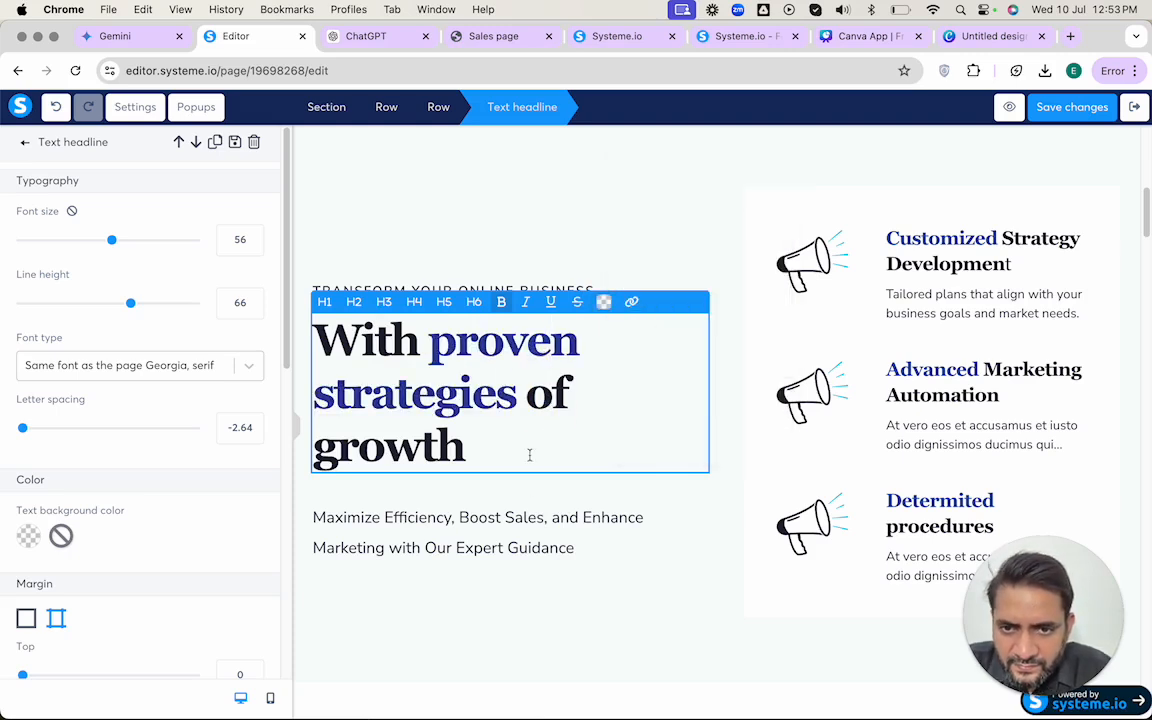
- Reduce the font size of the whole section headline to 51
key("super+a")
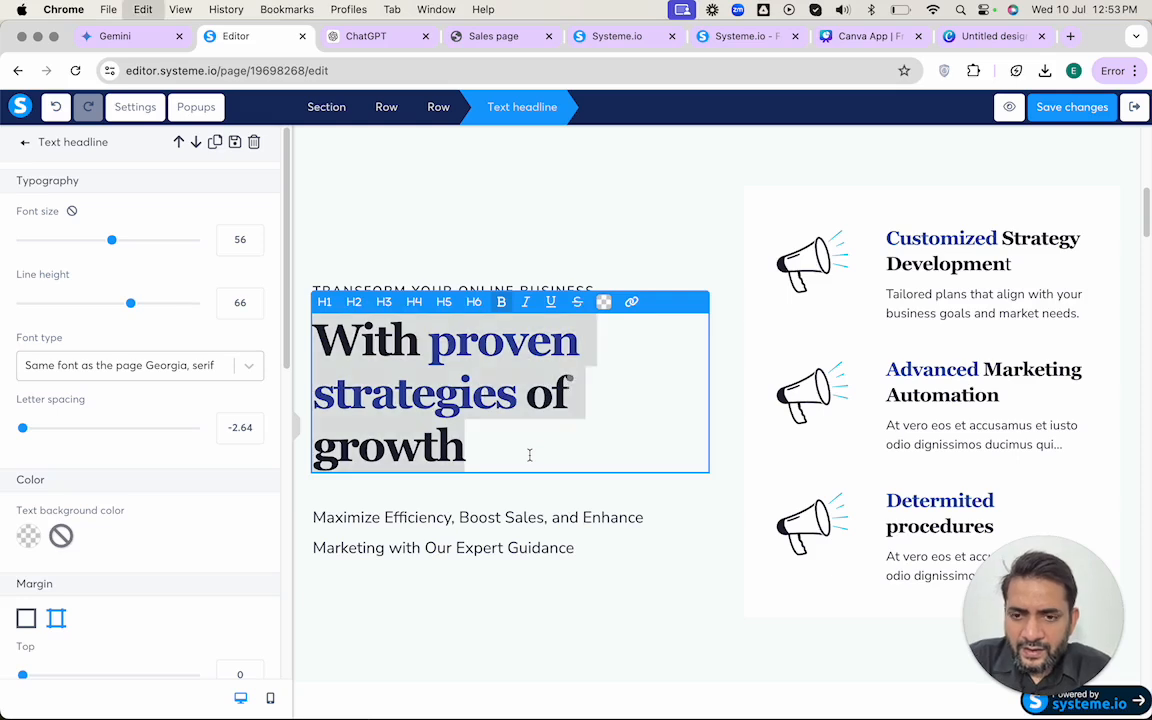
left_click(221, 228)
key("Down")
key("Down")
key("Down")
key("Down")
key("Down")
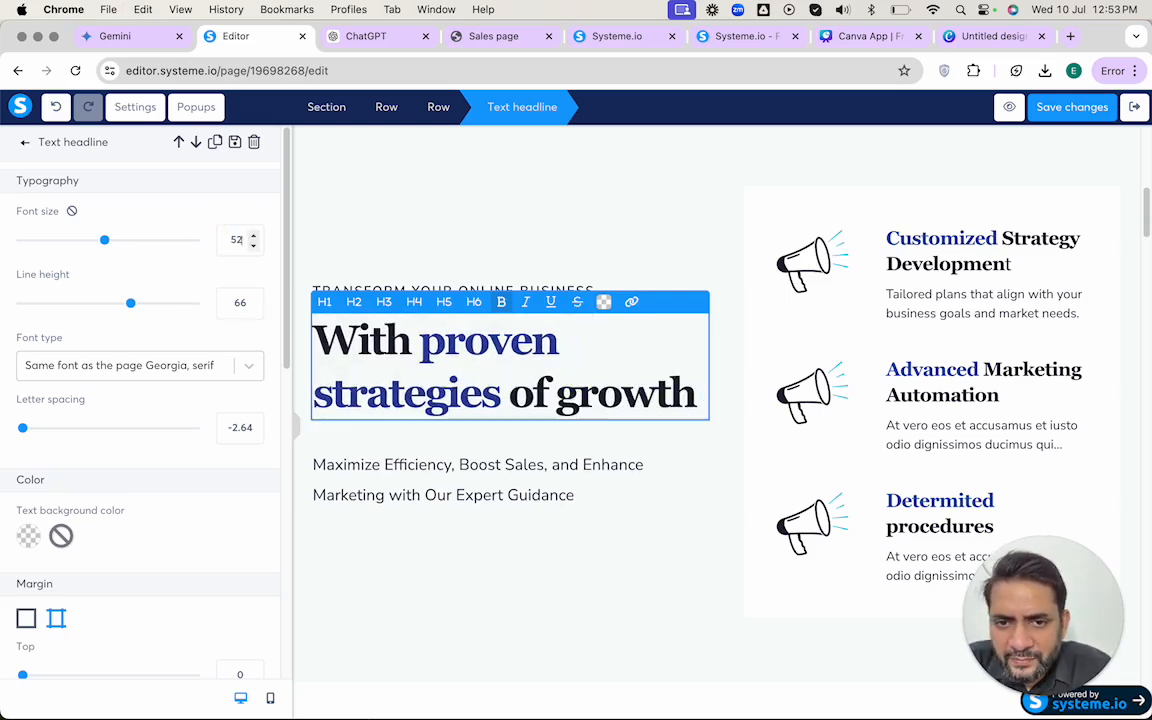
left_click(437, 431)
left_click(430, 455)
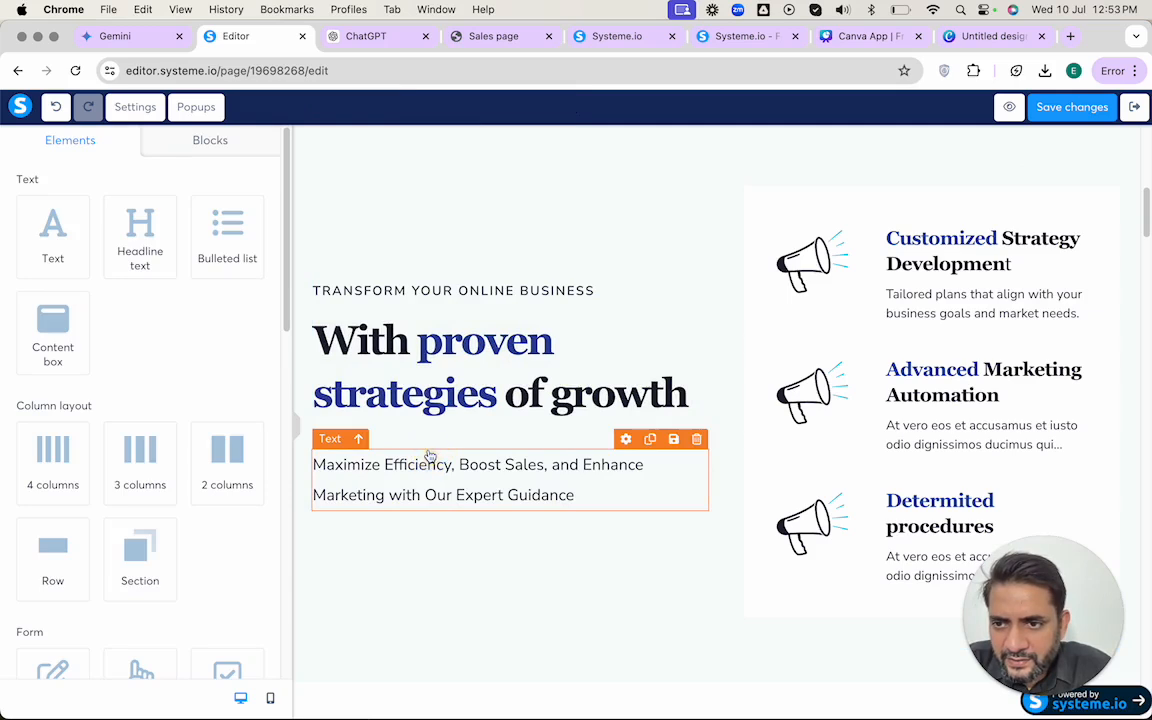
- Examine the sub headline's line height and margin settings for the source of the gap below the section headline
left_click(433, 430)
left_click(424, 378)
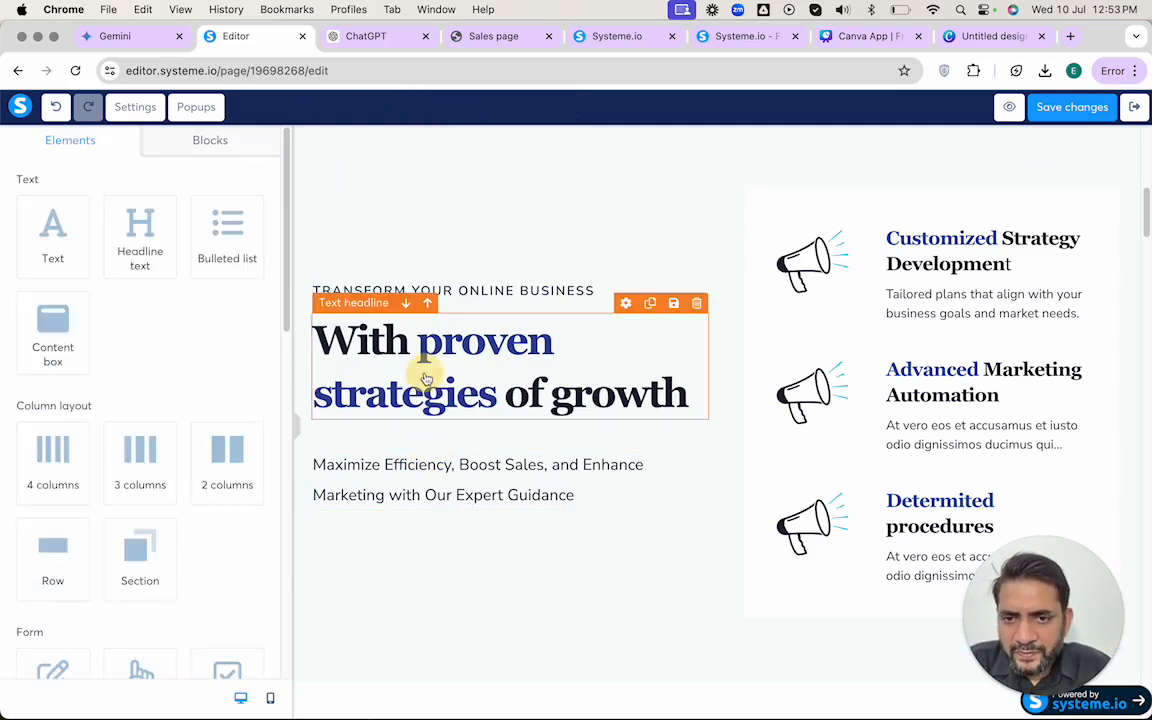
left_click(418, 468)
left_click(378, 426)
left_click(387, 345)
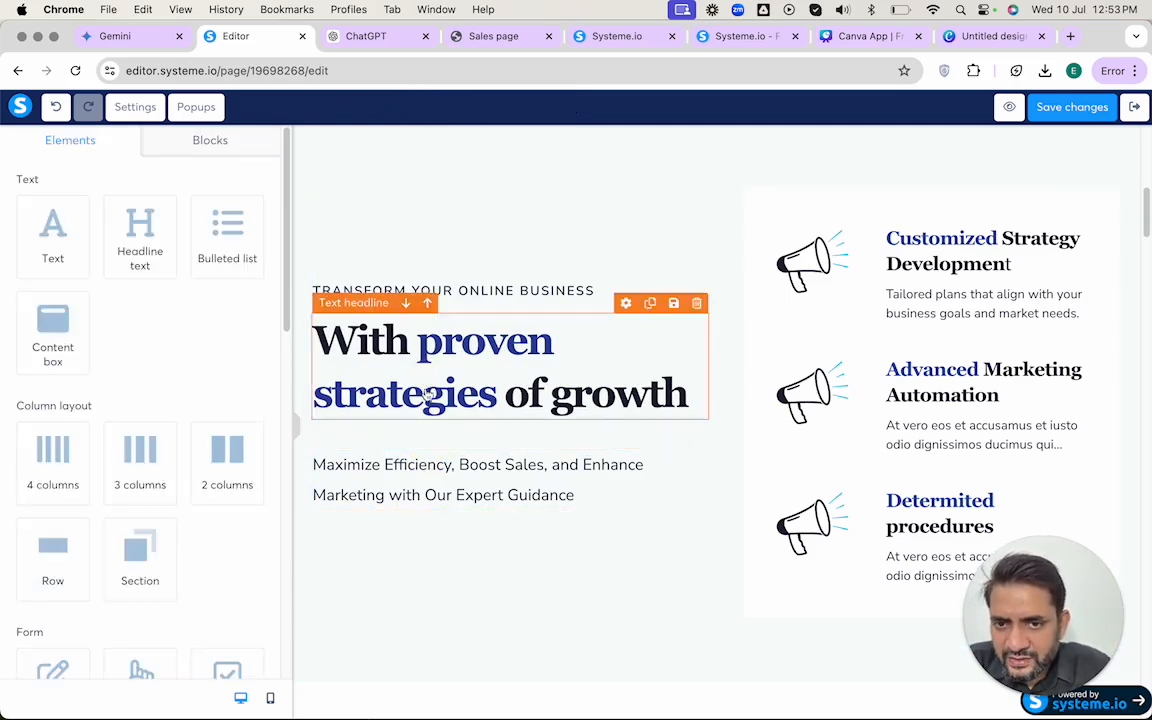
left_click(423, 457)
left_click(423, 456)
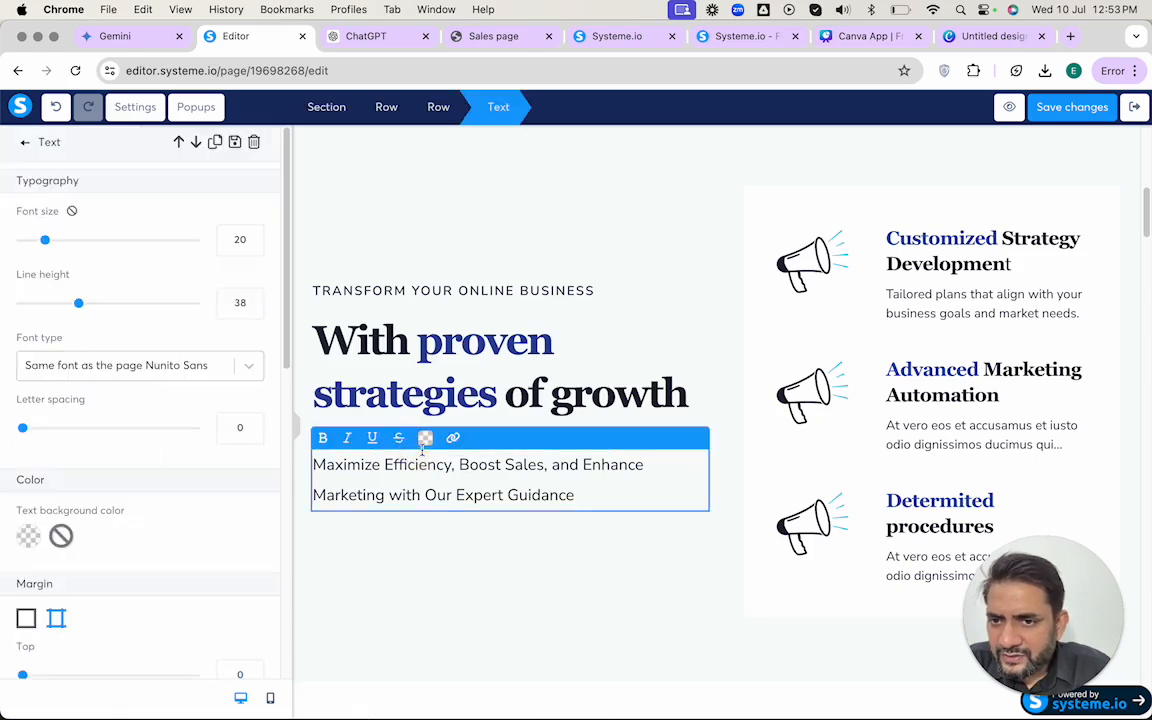
scroll(158, 454, "down", 2)
scroll(160, 455, "up", 2)
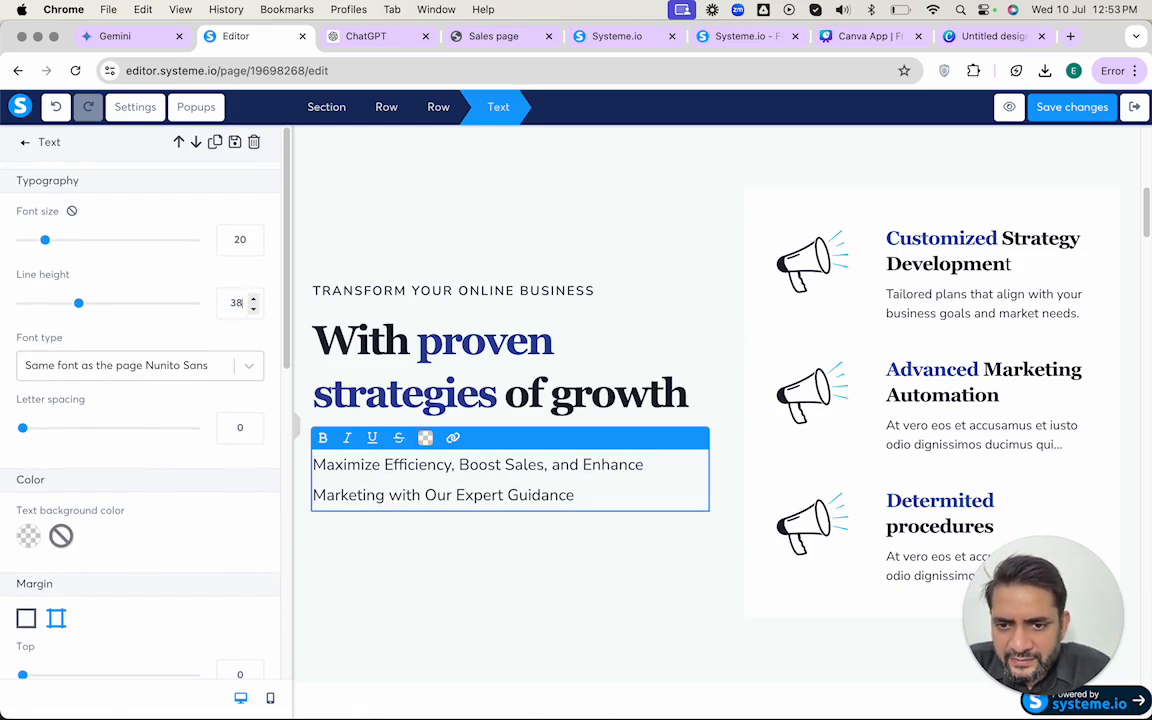
scroll(235, 480, "down", 5)
scroll(230, 511, "down", 1)
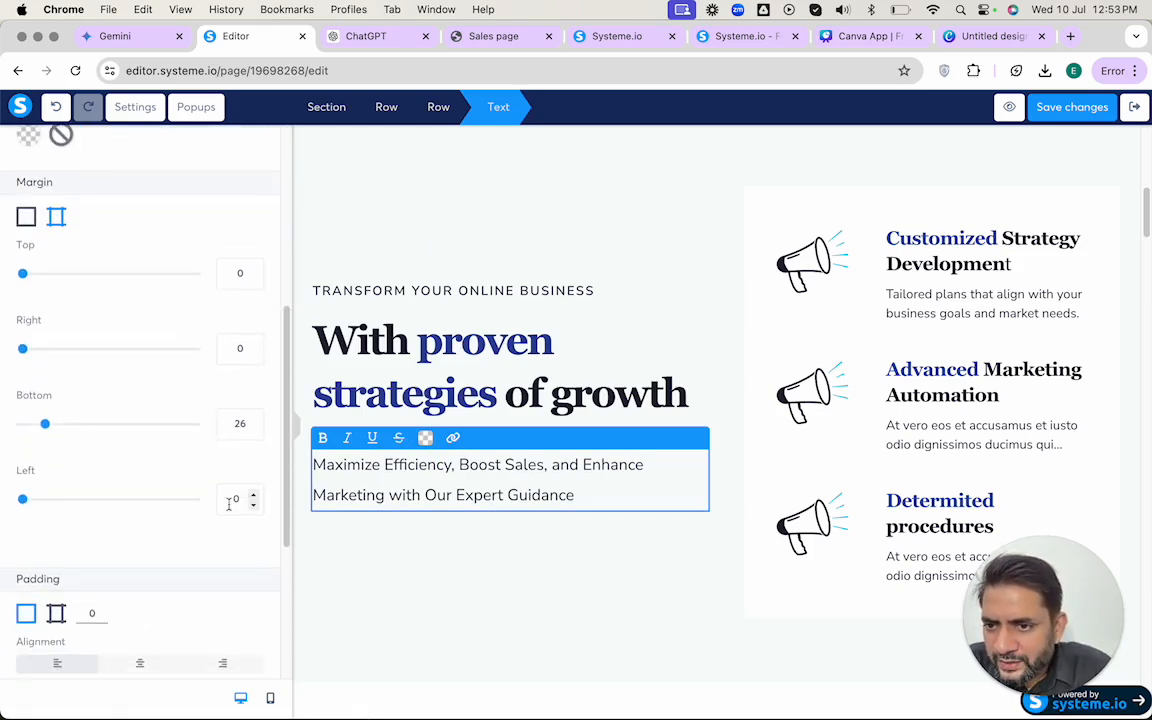
scroll(229, 505, "up", 1)
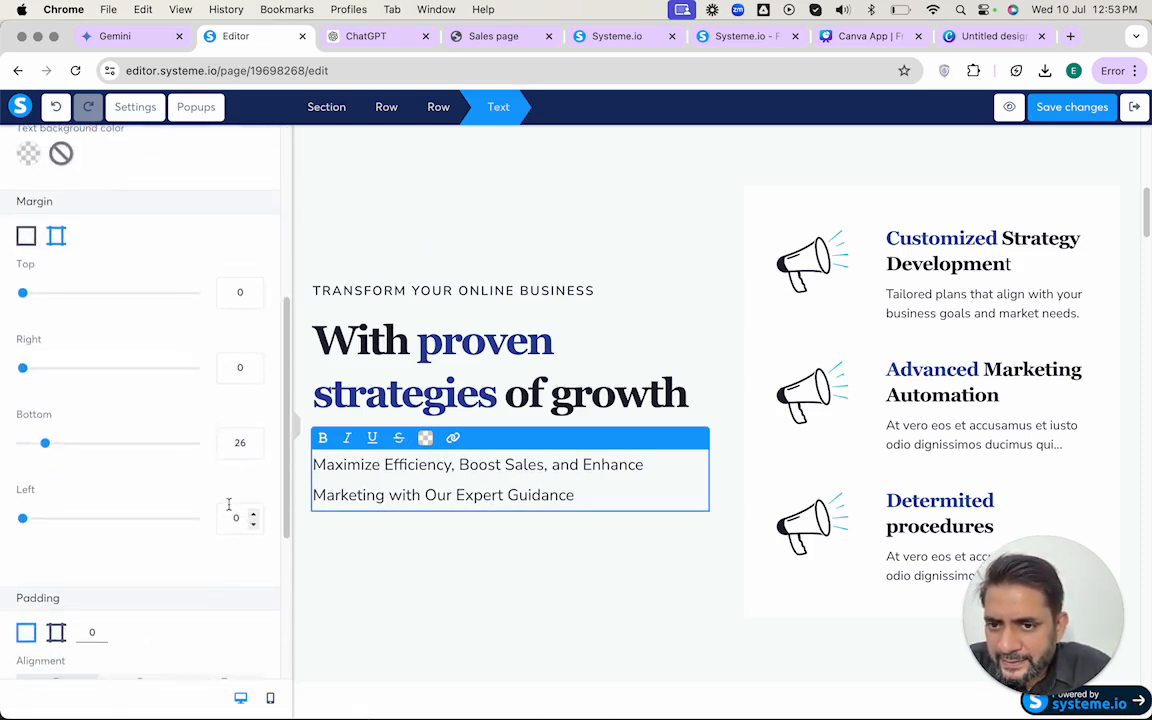
- Set the line height of the section headline "With proven strategies of growth" to 50
left_click(355, 383)
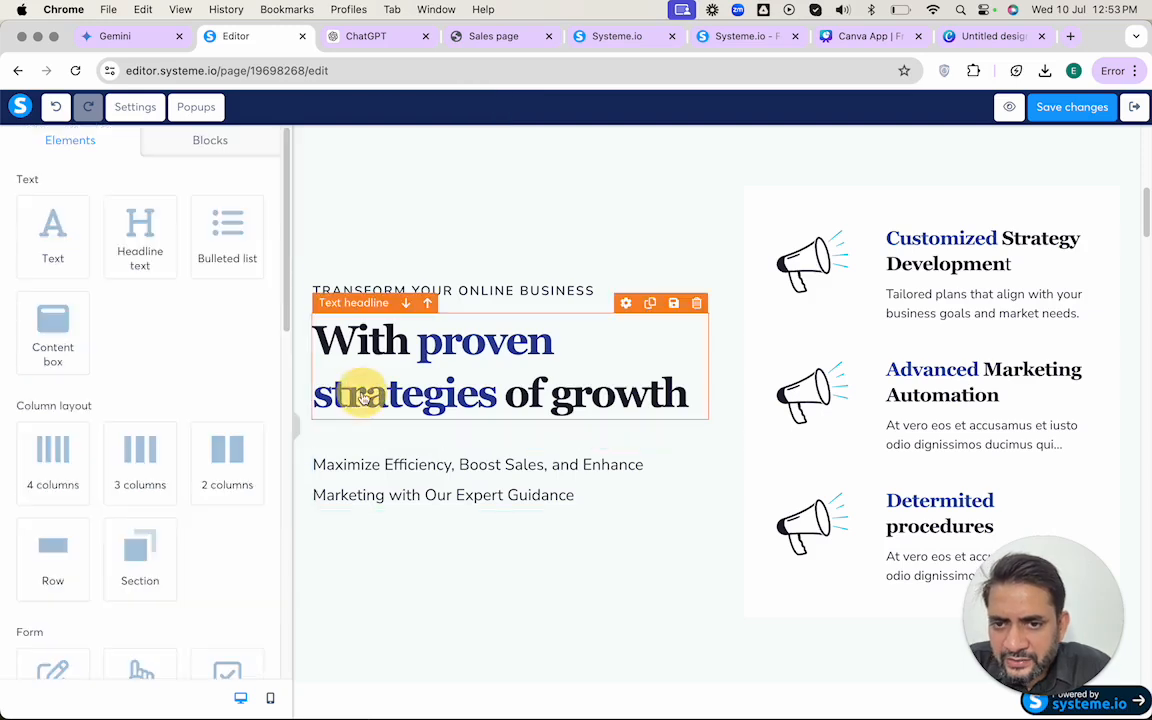
left_click(354, 378)
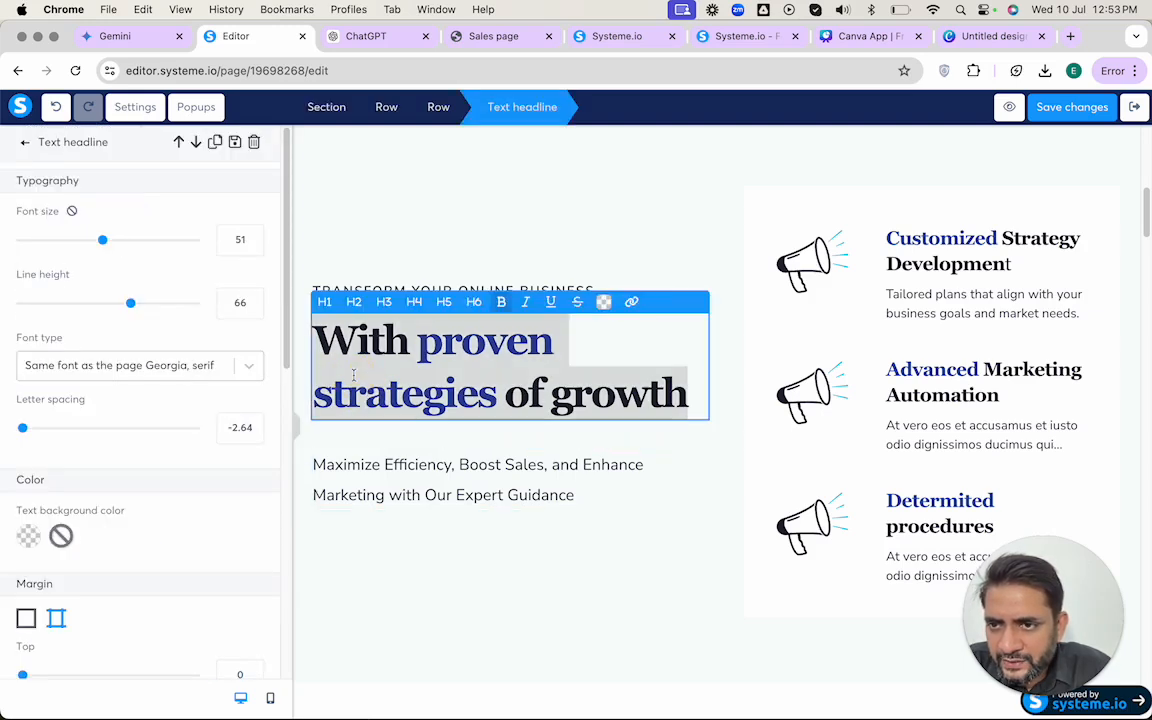
left_click(240, 304)
key("Down")
key("Down")
key("Down")
key("Down")
key("Down")
key("Down")
key("Down")
key("Down")
key("Down")
key("Down")
key("Down")
key("Down")
key("Down")
key("Down")
key("Down")
key("Down")
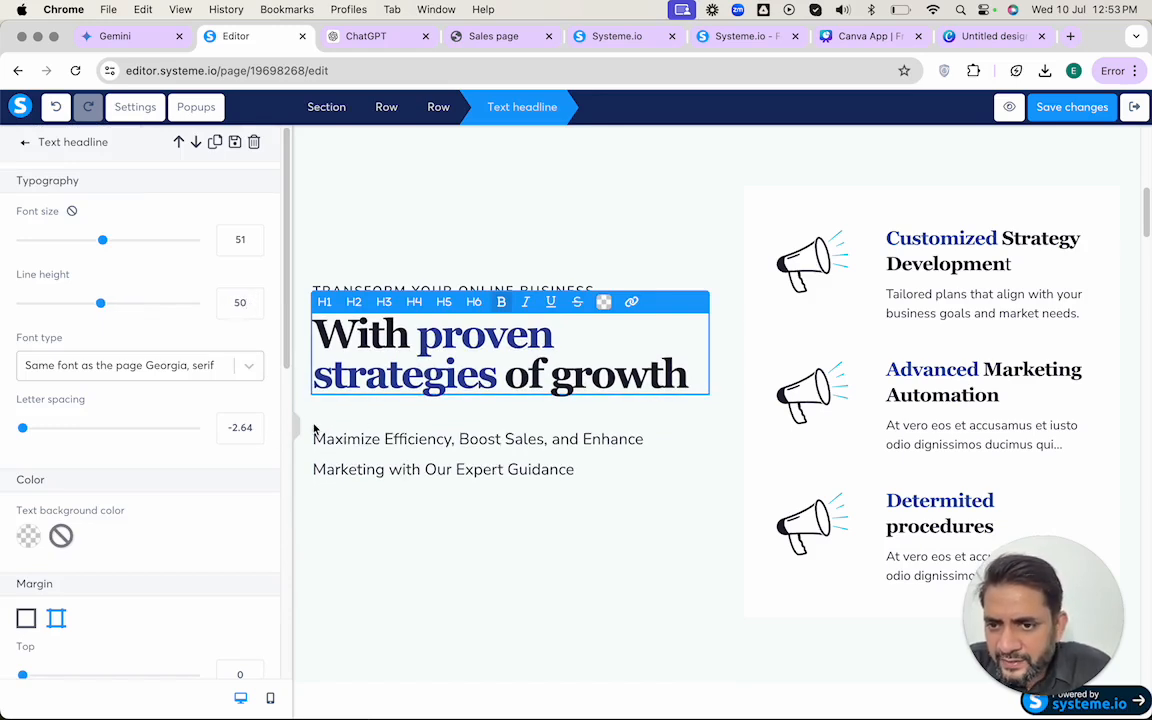
- Set the section headline's bottom margin to 5 to bring the sub headline closer
scroll(211, 501, "down", 8)
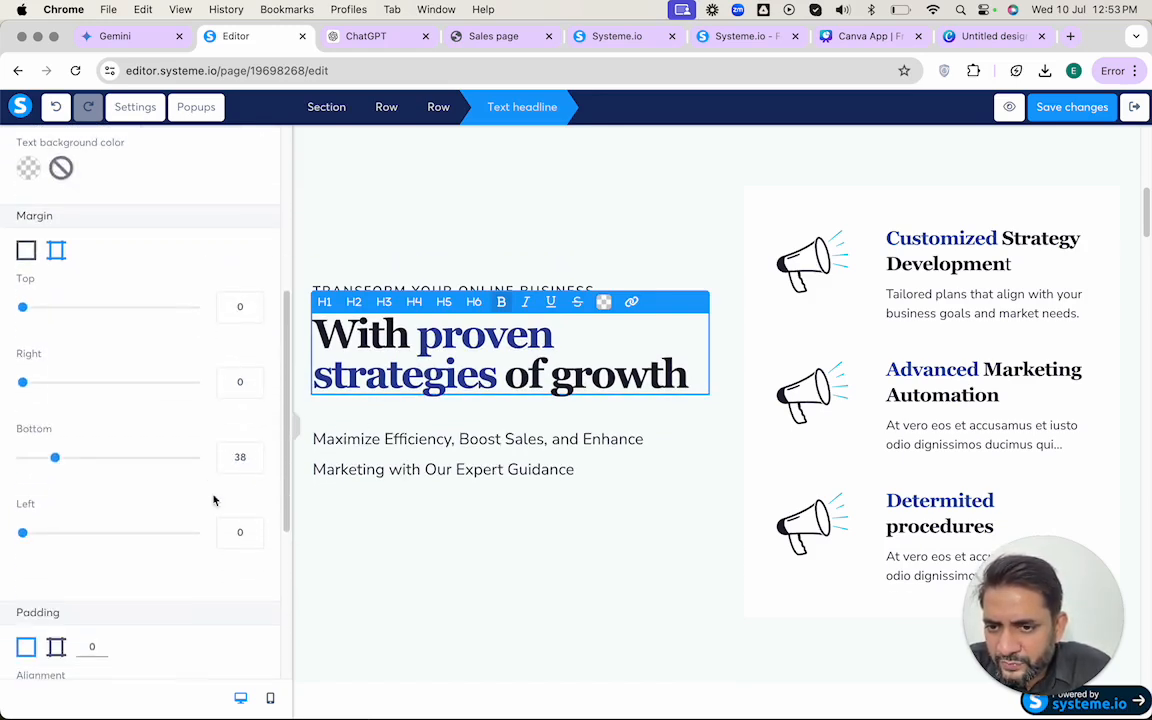
left_click(243, 457)
key("Down")
key("Down")
key("Down")
key("Down")
key("Down")
key("Down")
key("Down")
key("Down")
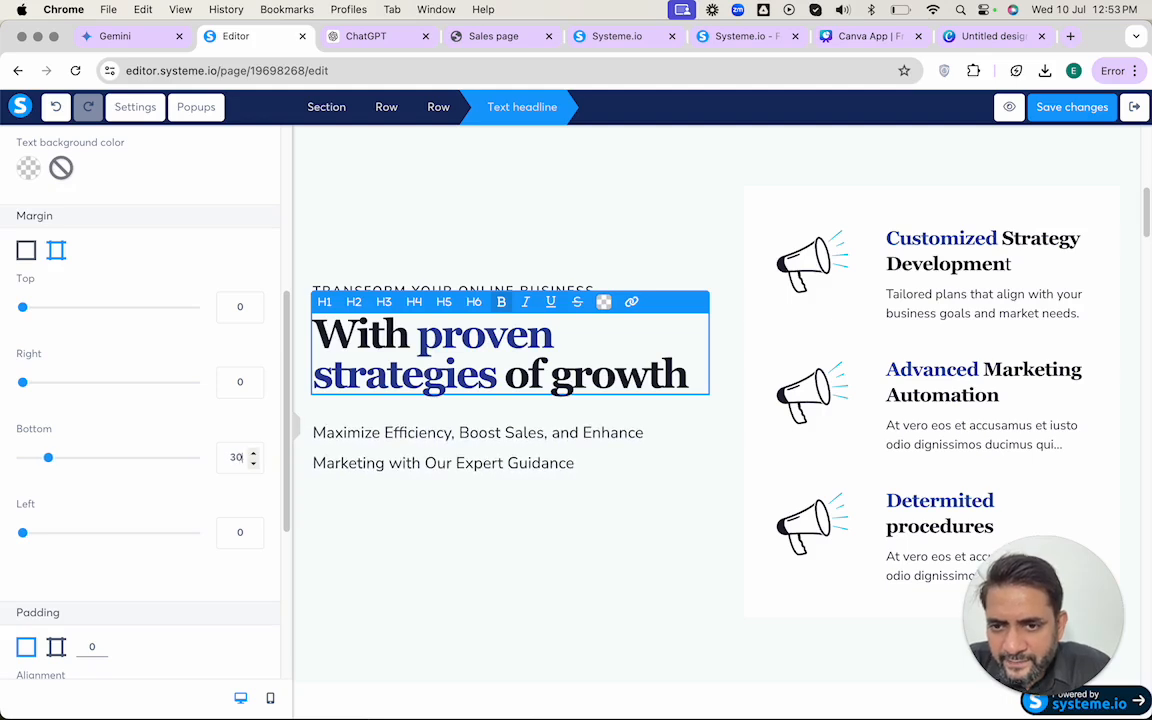
key("Down")
key("Down")
key("Down")
key("Down")
key("Down")
key("Down")
key("Down")
key("Down")
key("Down")
key("Down")
key("Down")
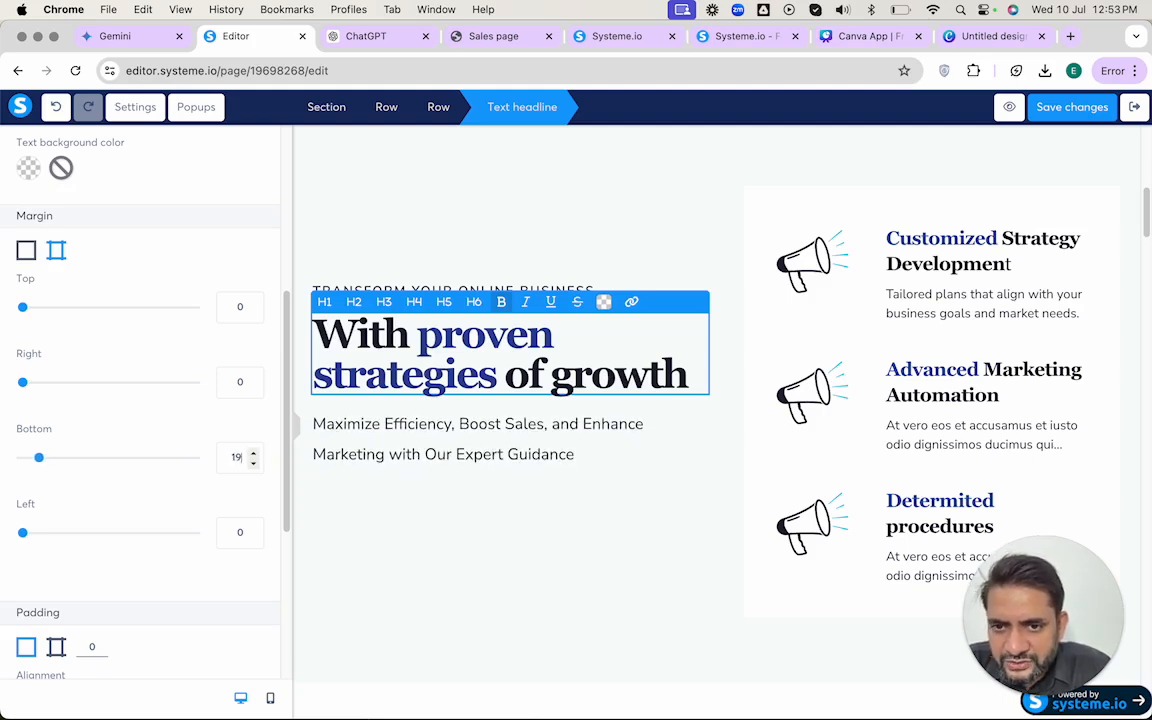
key("Down")
key("Down")
key("Down")
key("Down")
key("Down")
key("Down")
key("Down")
key("Down")
key("Down")
key("Down")
key("Down")
key("Down")
key("Down")
key("Down")
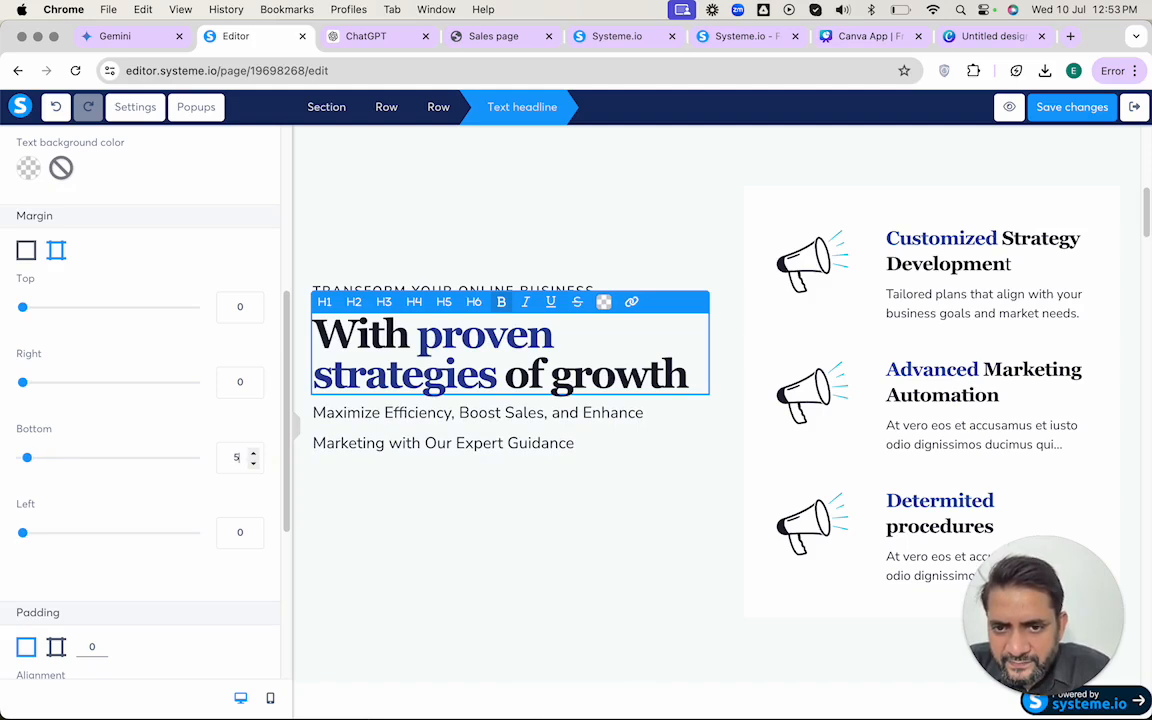
left_click(450, 545)
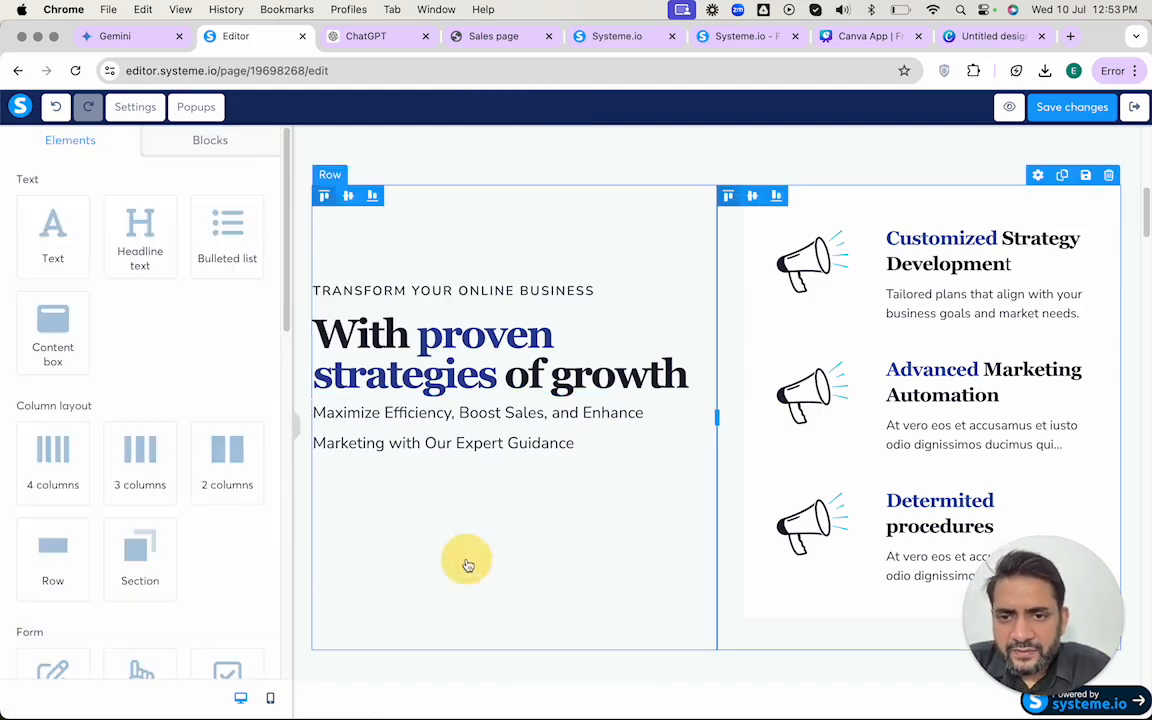
- Set the line height of the small headline "Transform your online business" to 19
left_click(508, 298)
left_click(236, 302)
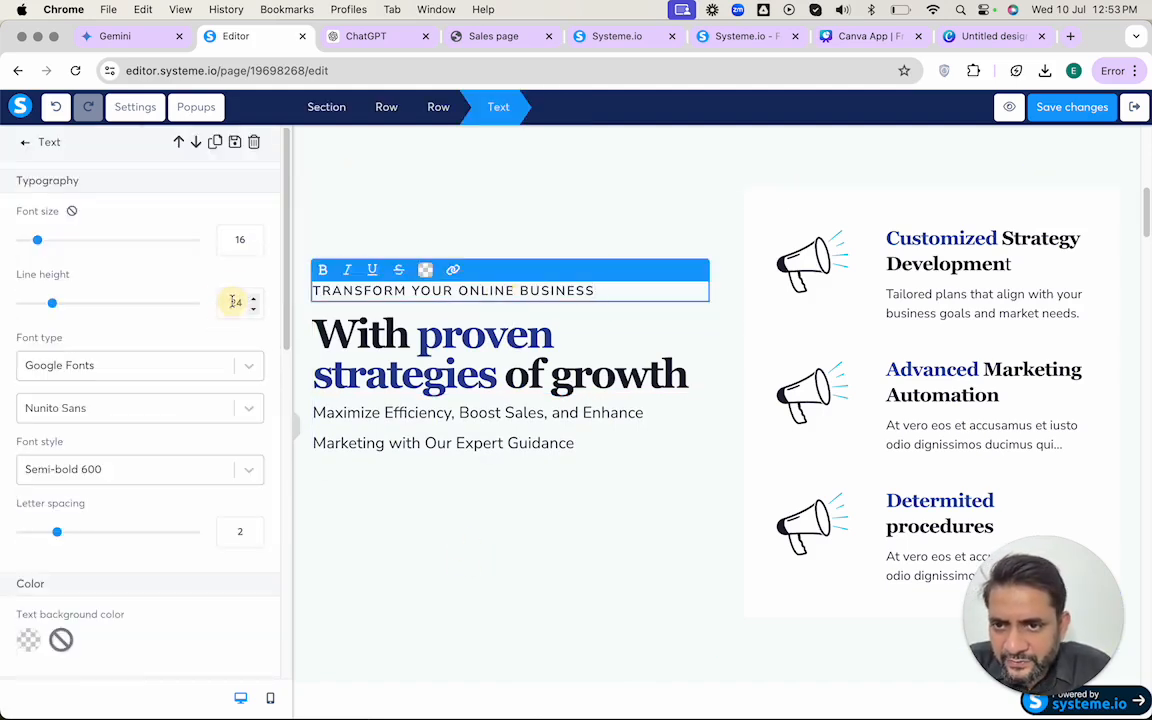
key("Down")
key("Down")
key("Down")
key("Down")
key("Down")
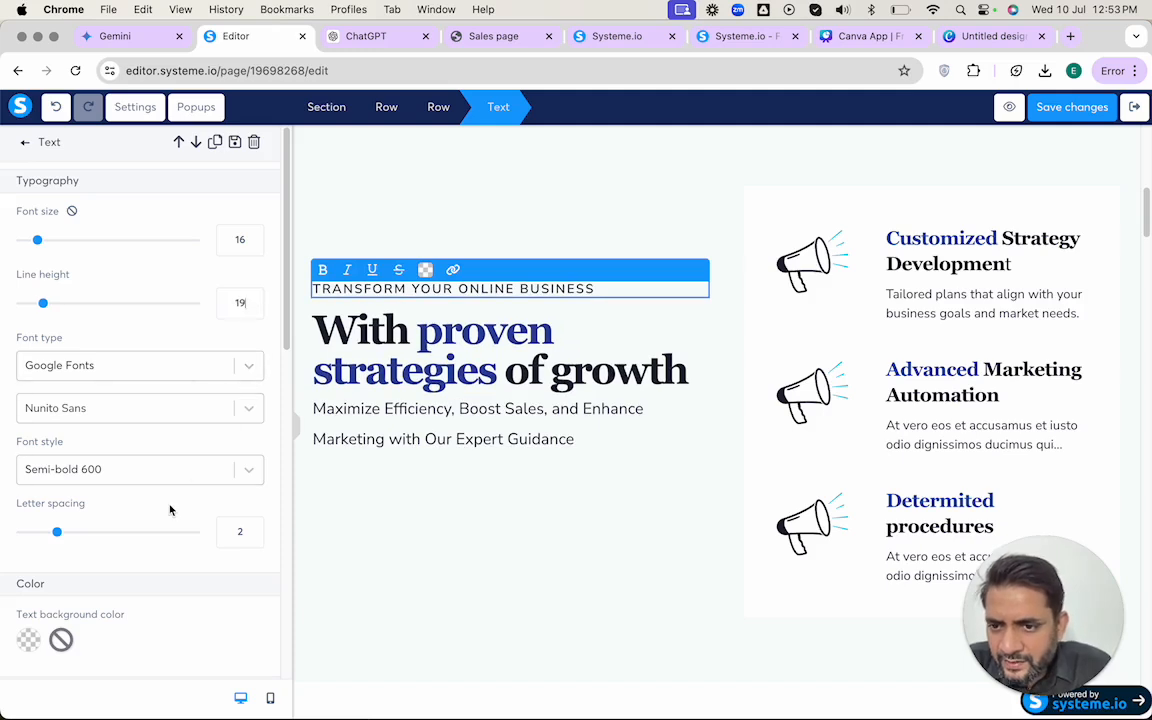
- Set the bottom margin of the small headline above "With proven strategies of growth" to 5
scroll(185, 530, "down", 5)
left_click(233, 548)
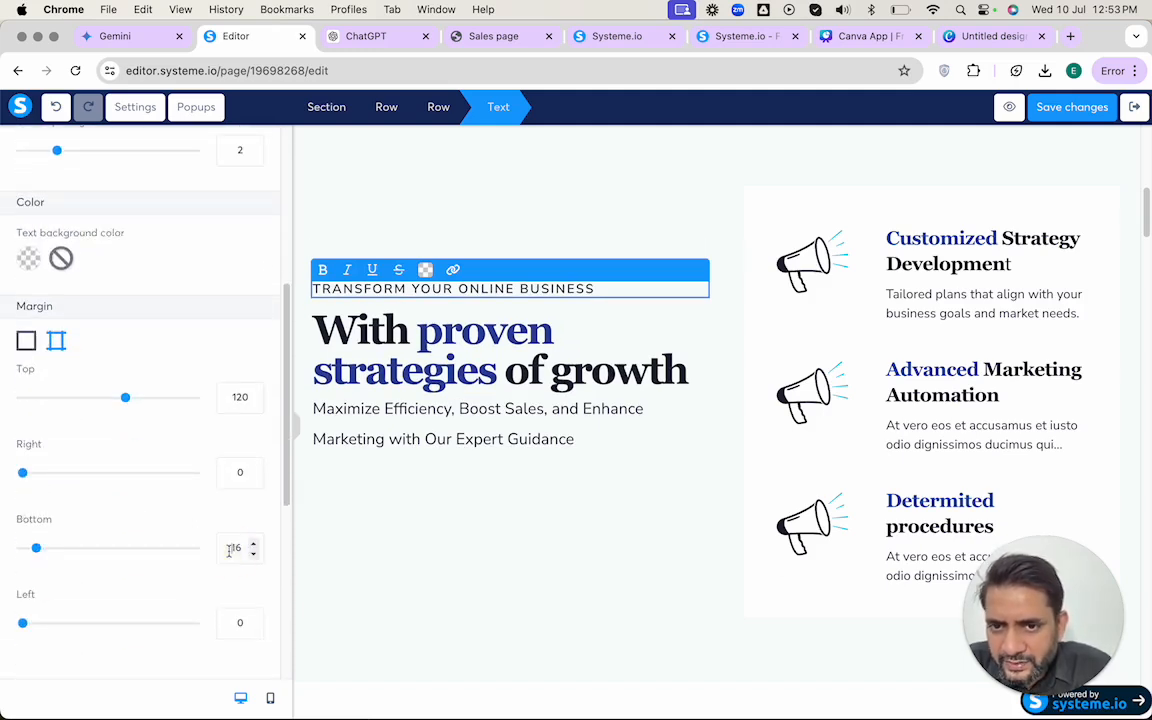
key("Down")
key("Down")
key("Down")
key("Down")
key("Down")
key("Down")
key("Down")
key("Down")
key("Down")
key("Down")
key("Down")
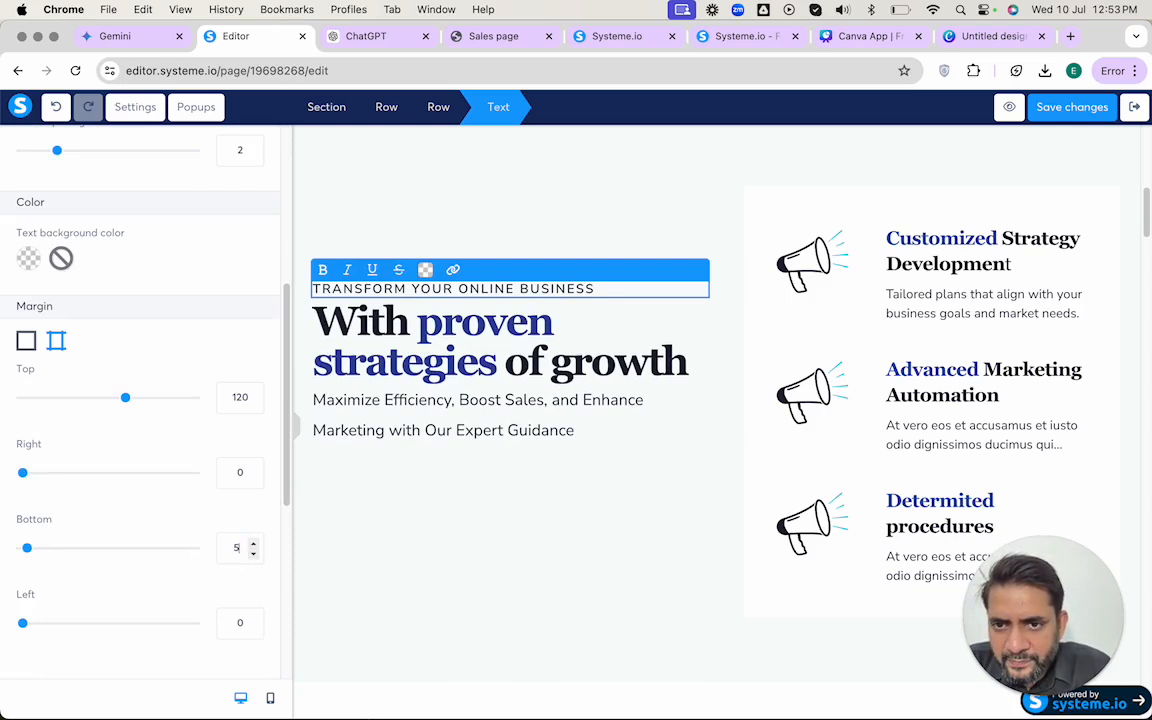
left_click(481, 459)
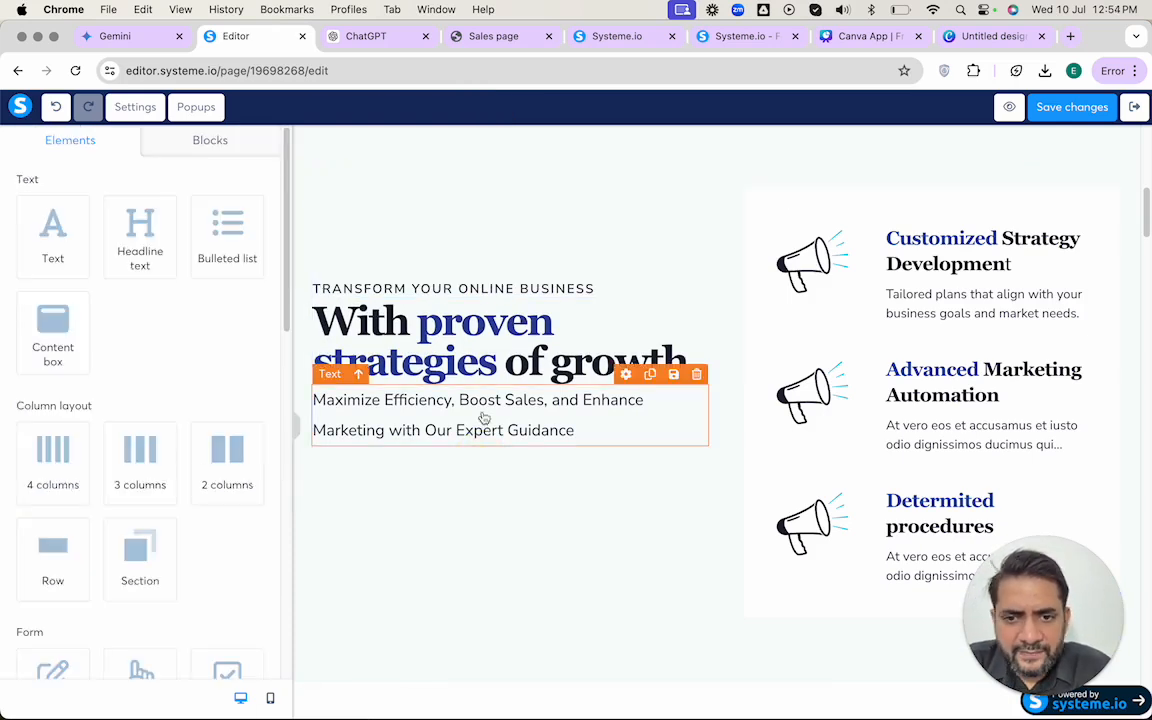
- Examine the margin and padding settings of the key features section and its nested rows, comparing them with the section below
left_click(493, 463)
scroll(147, 522, "down", 5)
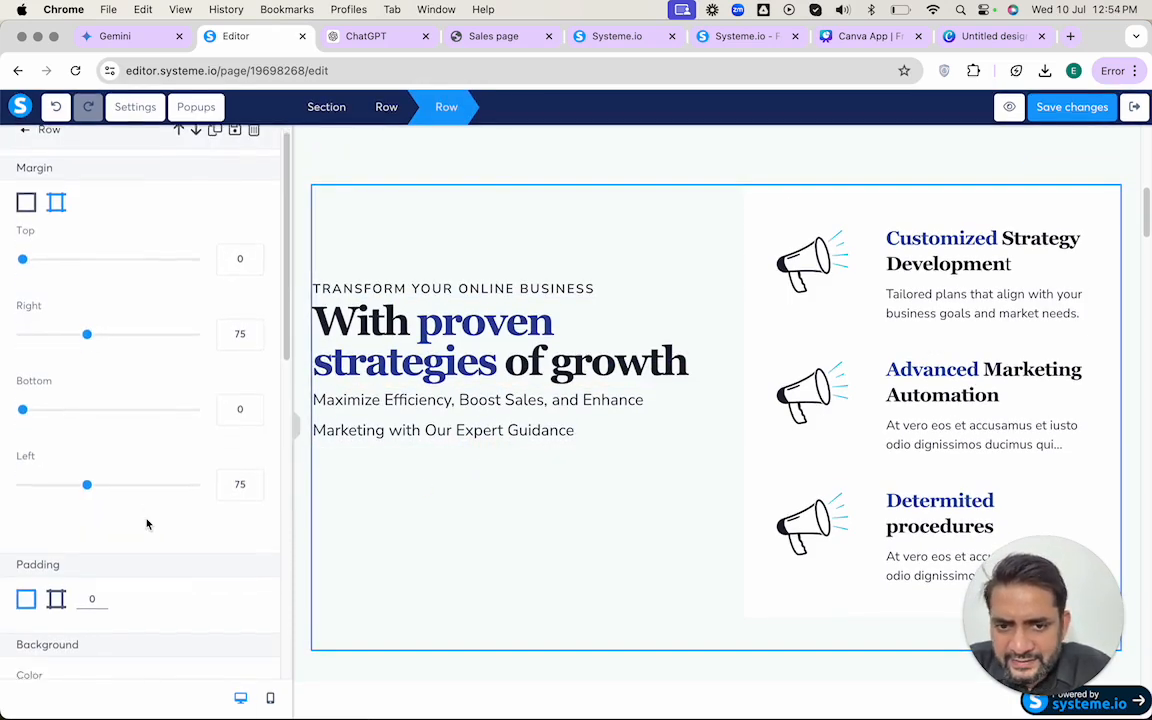
left_click(529, 412)
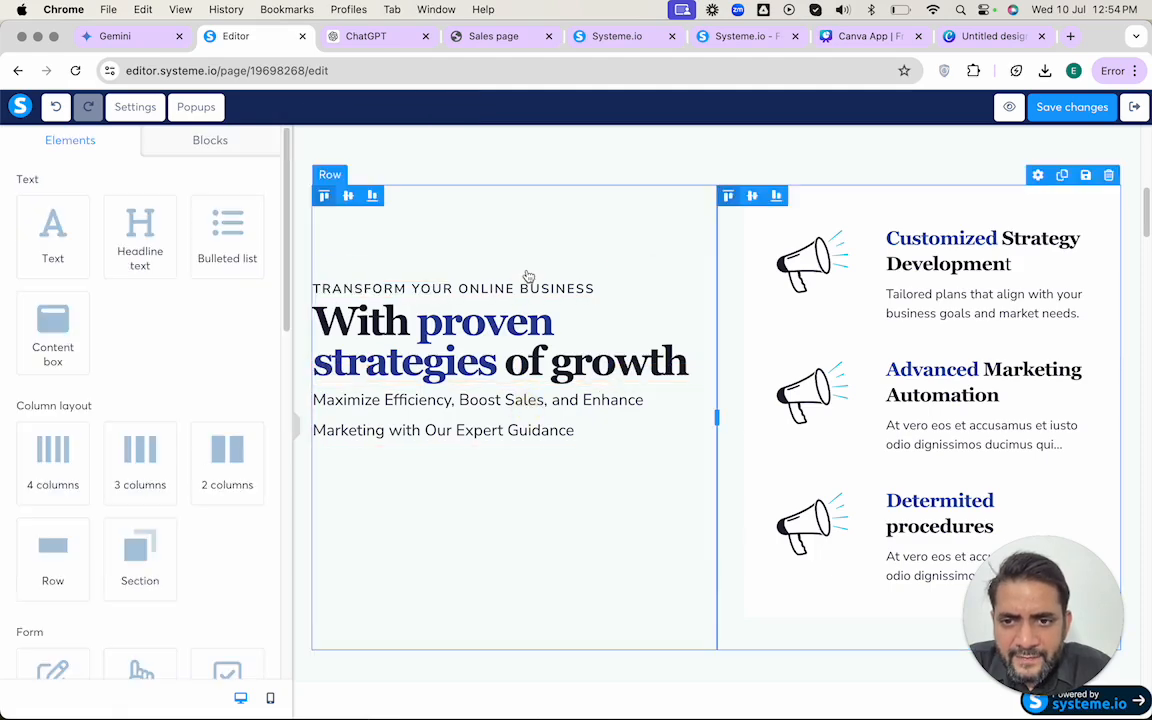
left_click(504, 465)
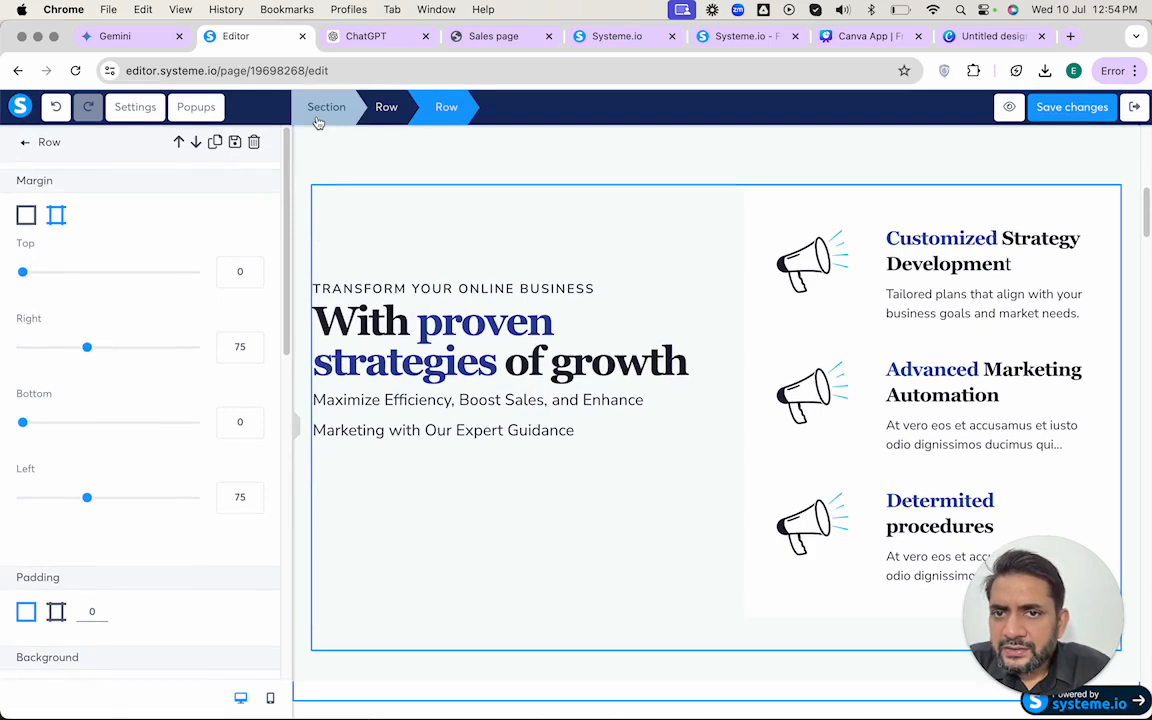
left_click(389, 114)
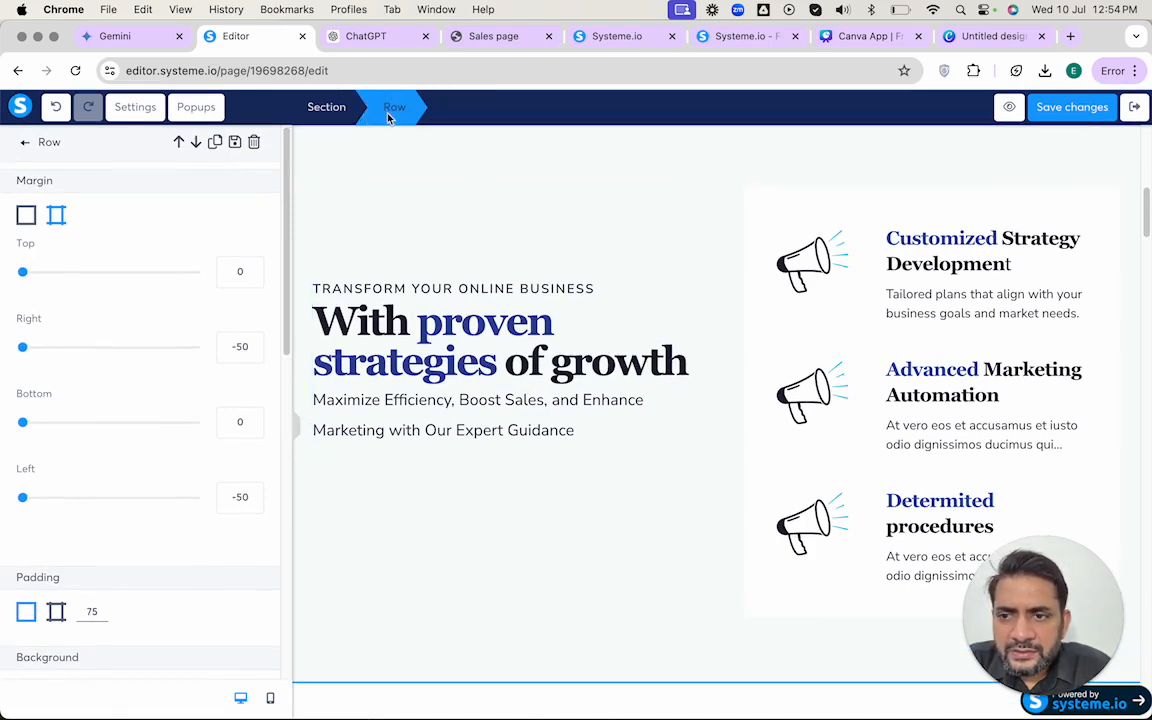
left_click(320, 110)
scroll(288, 278, "down", 4)
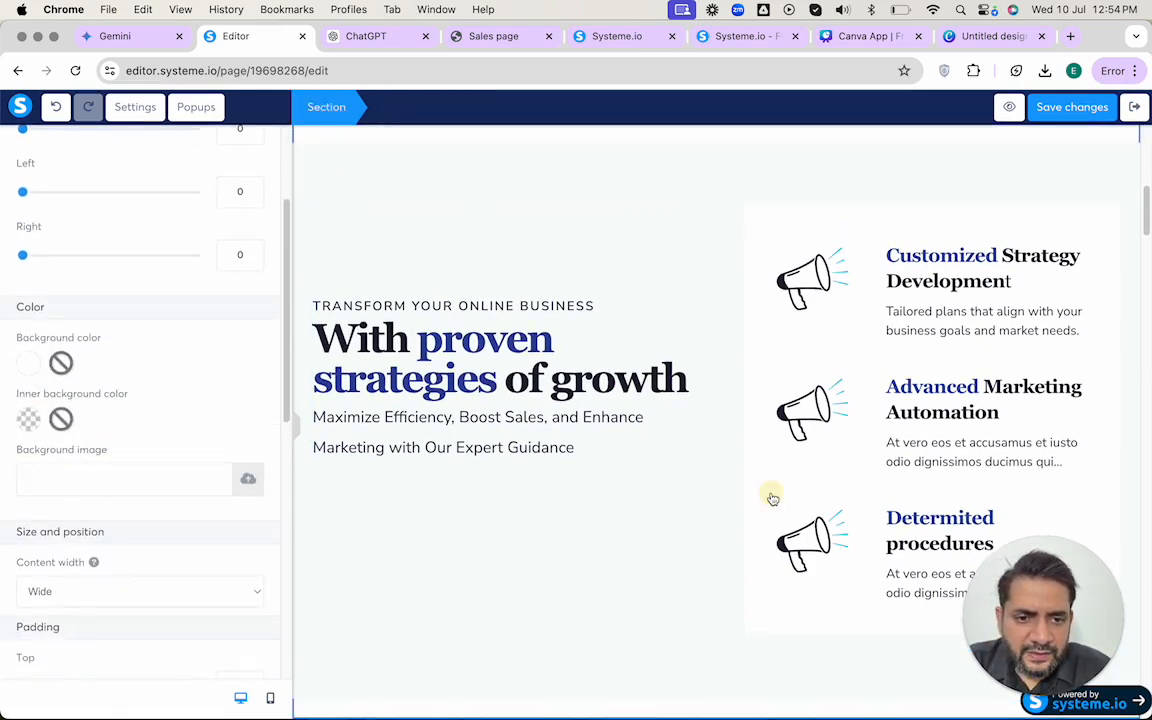
scroll(720, 522, "down", 3)
left_click(710, 506)
scroll(707, 470, "down", 4)
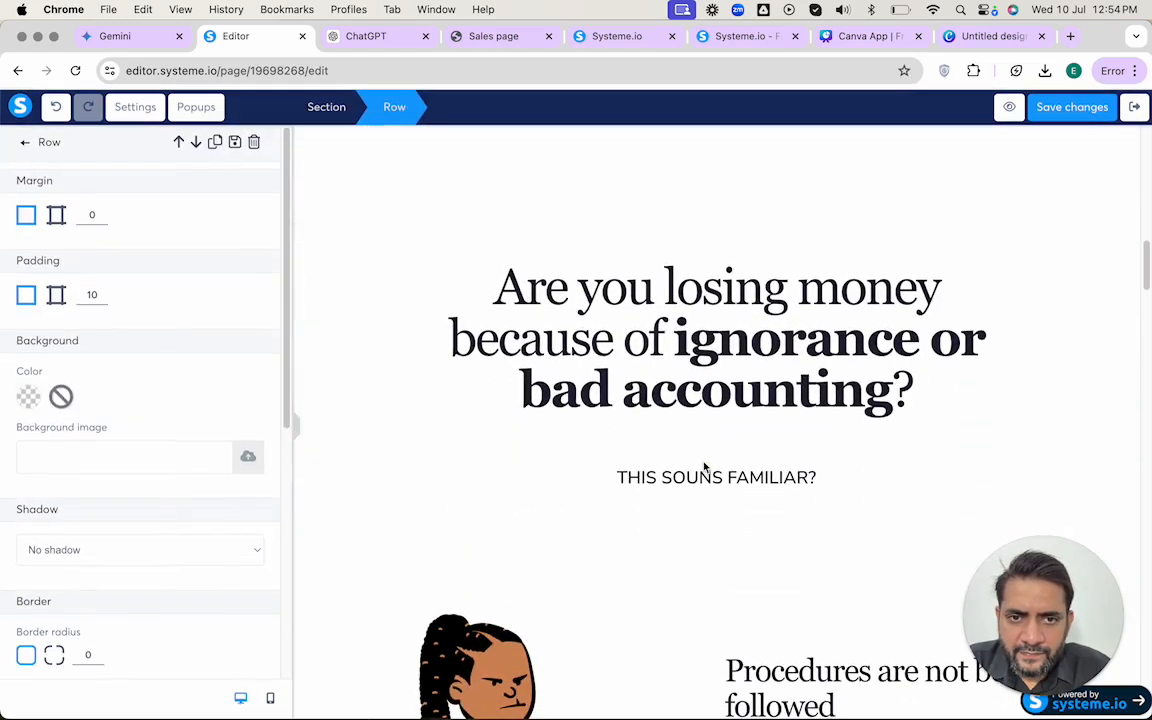
left_click(712, 257)
scroll(712, 260, "up", 5)
left_click(675, 316)
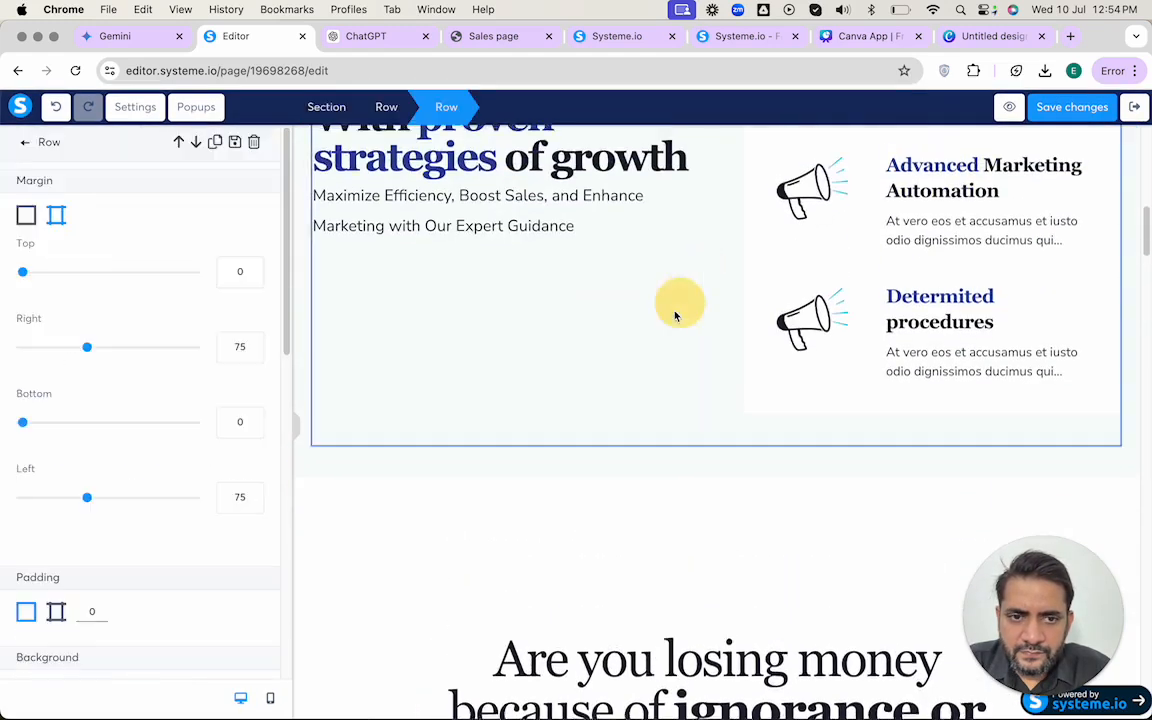
scroll(675, 316, "up", 3)
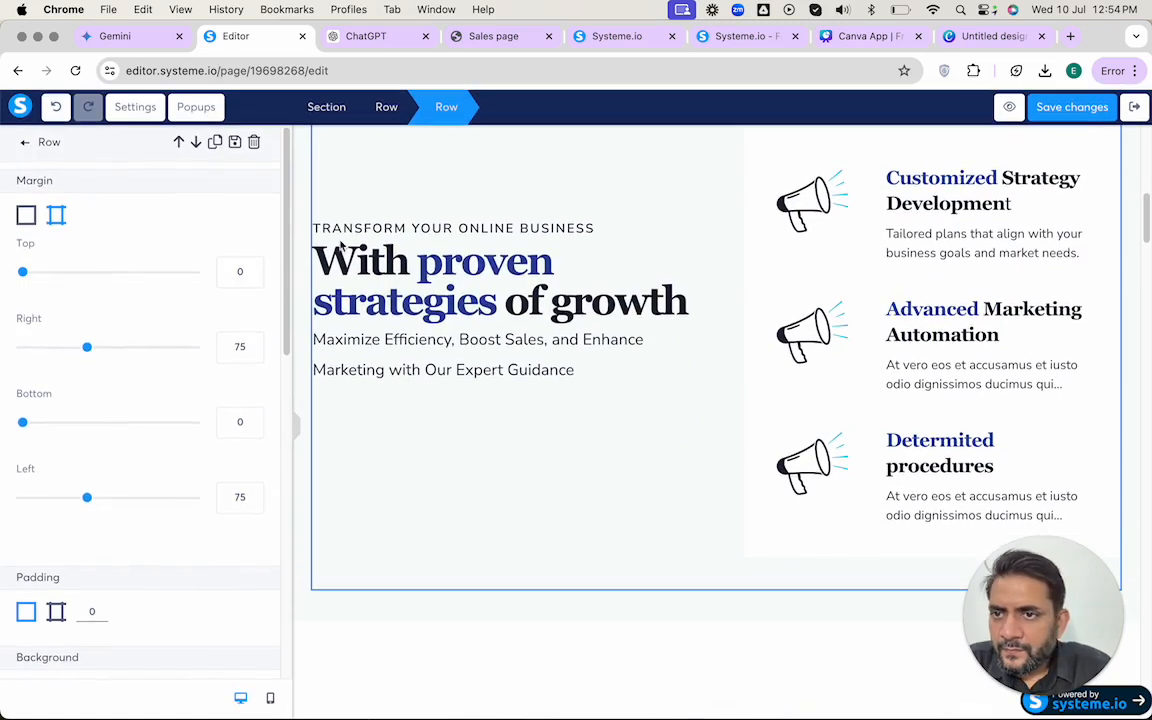
- Add a button element beneath the key features row, inside the same section
left_click(24, 143)
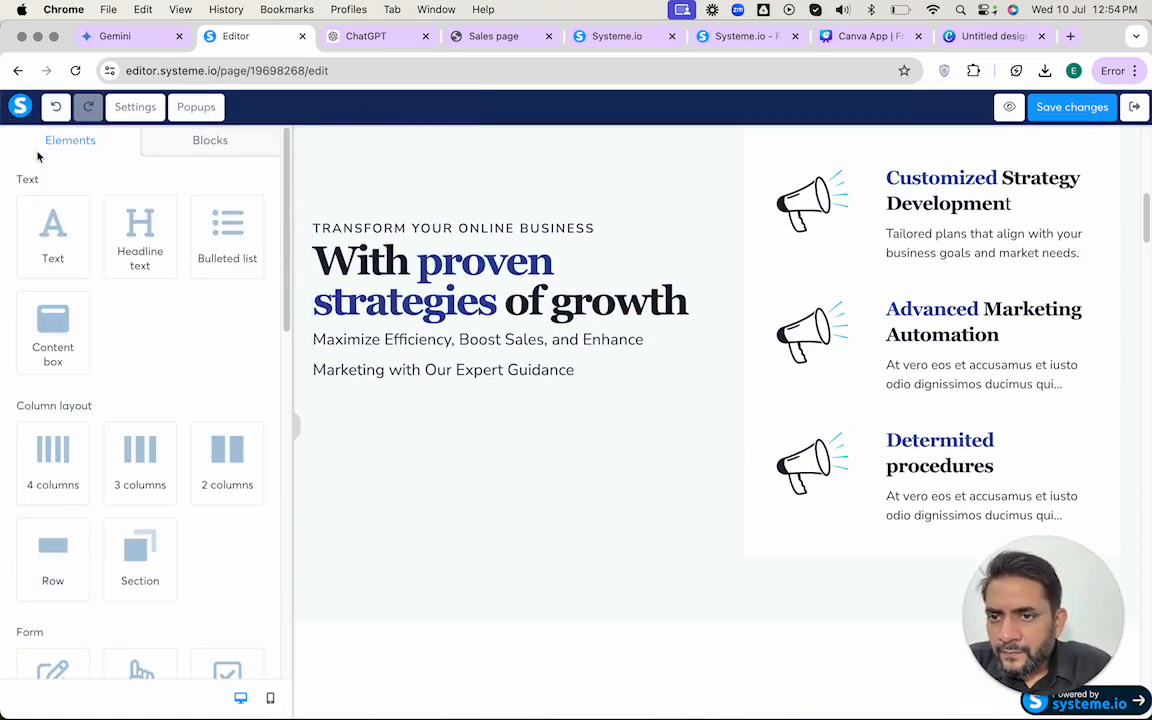
scroll(141, 345, "down", 5)
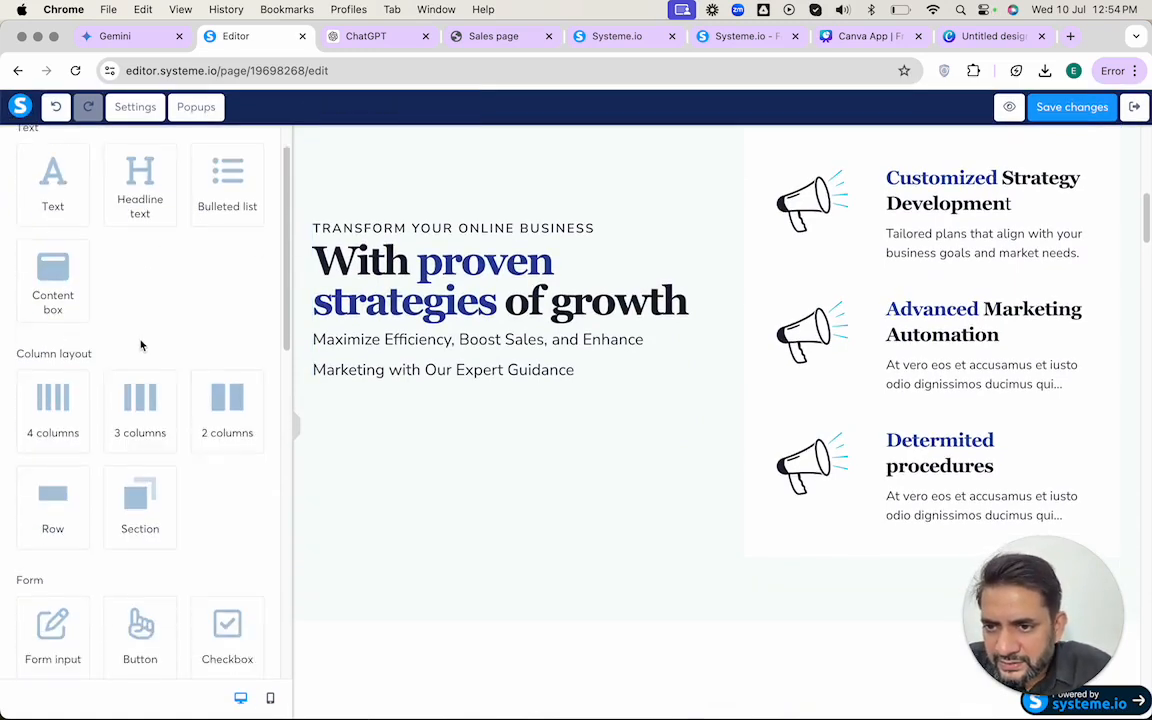
left_click_drag(139, 489, 459, 454)
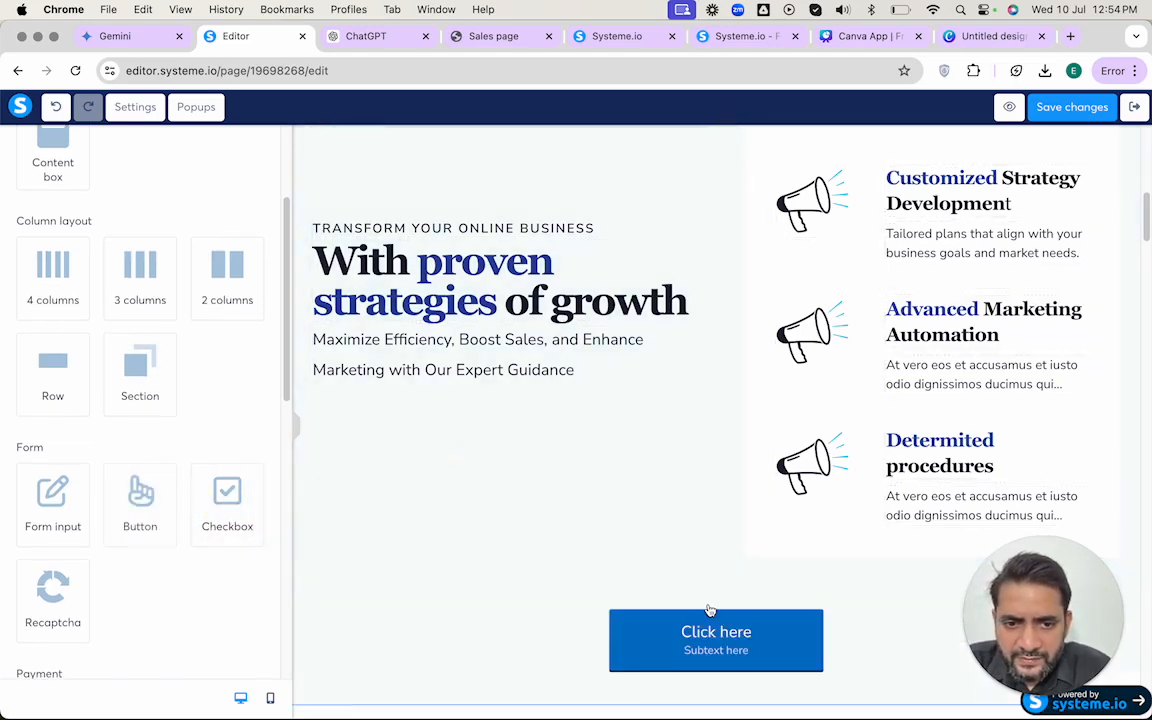
- Switch to ChatGPT and copy the CTA button text "Start Your Transformation Today!" from the generated sales copy
scroll(710, 576, "up", 5)
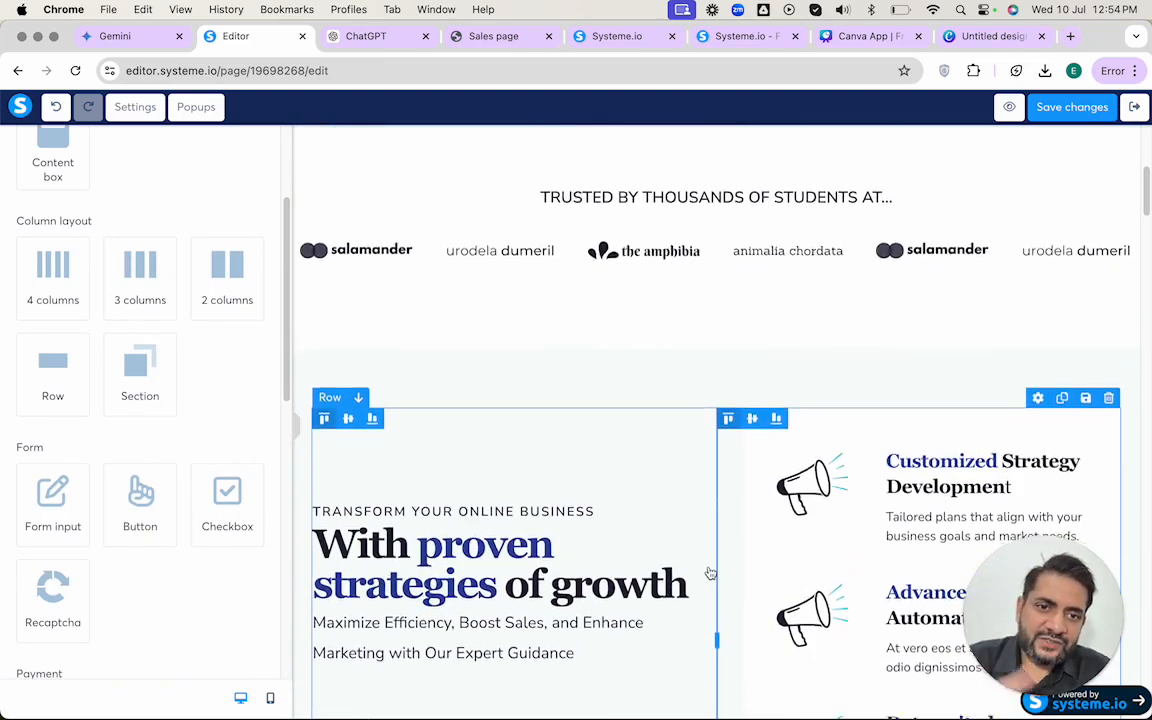
scroll(710, 573, "up", 6)
key("ctrl+Tab")
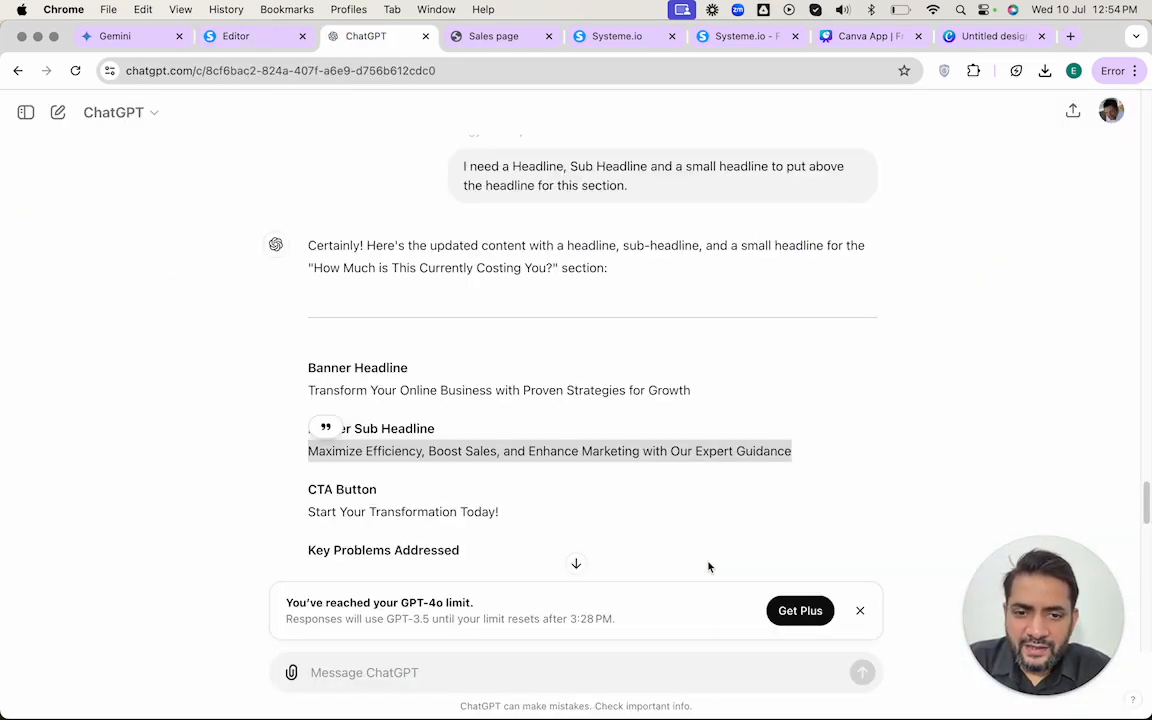
scroll(662, 452, "down", 5)
scroll(661, 455, "up", 1)
scroll(661, 455, "down", 10)
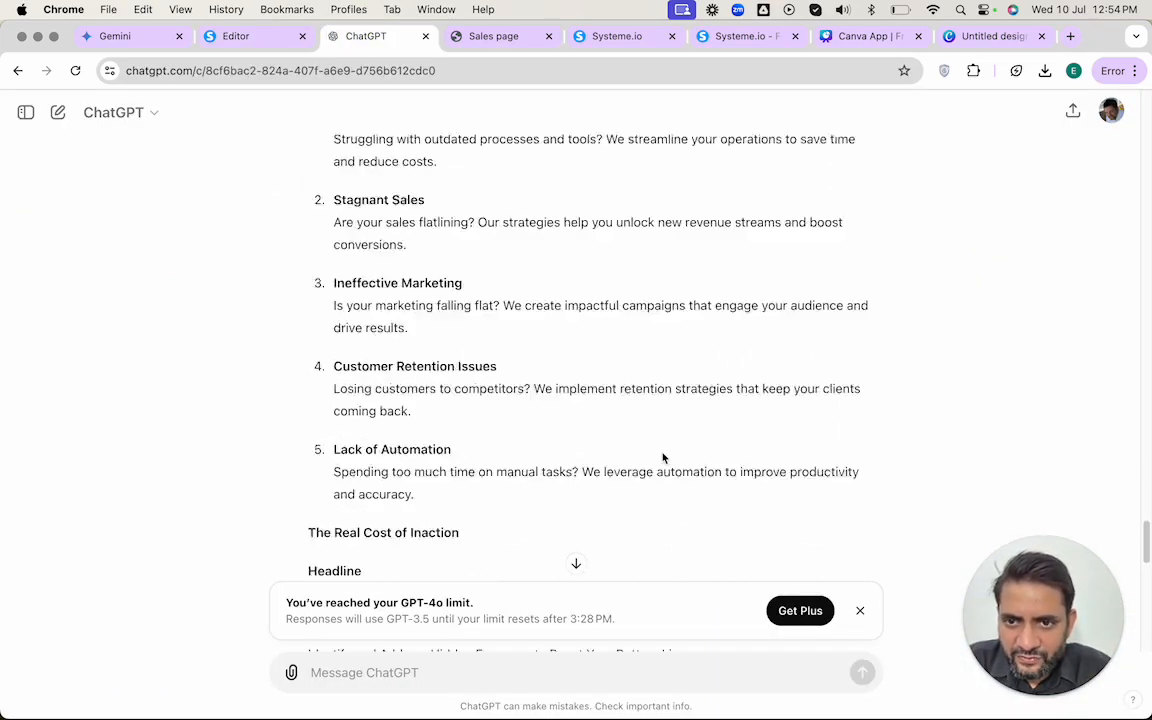
scroll(662, 457, "up", 10)
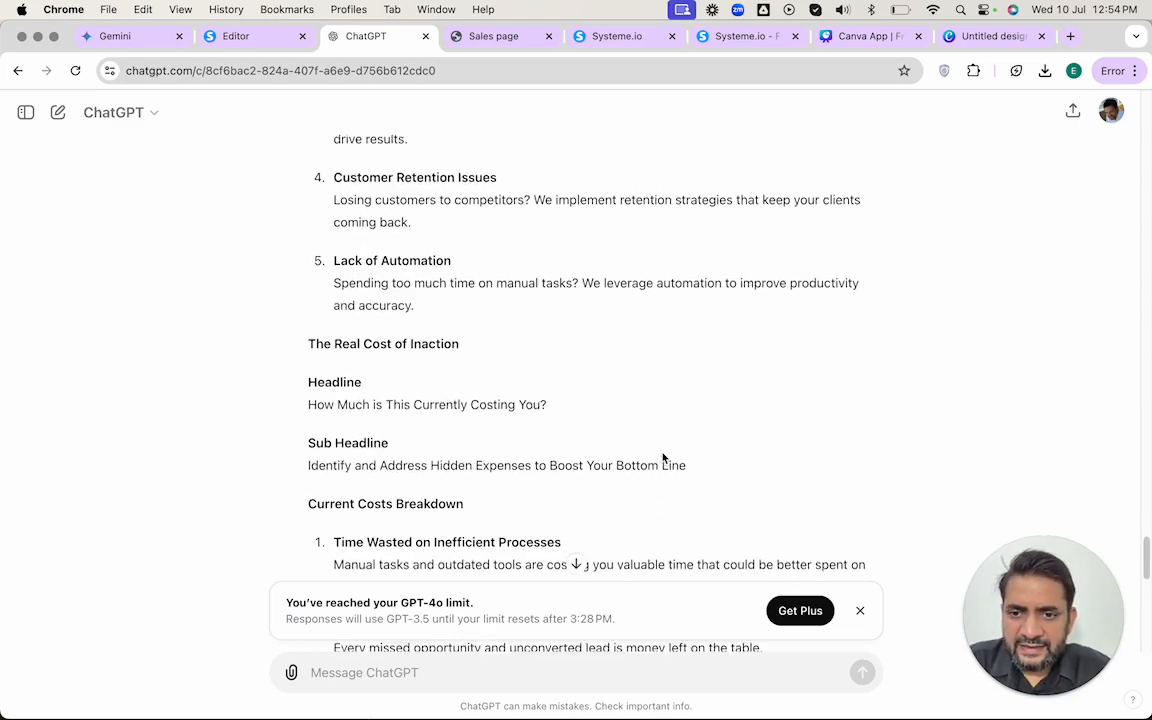
scroll(662, 457, "down", 6)
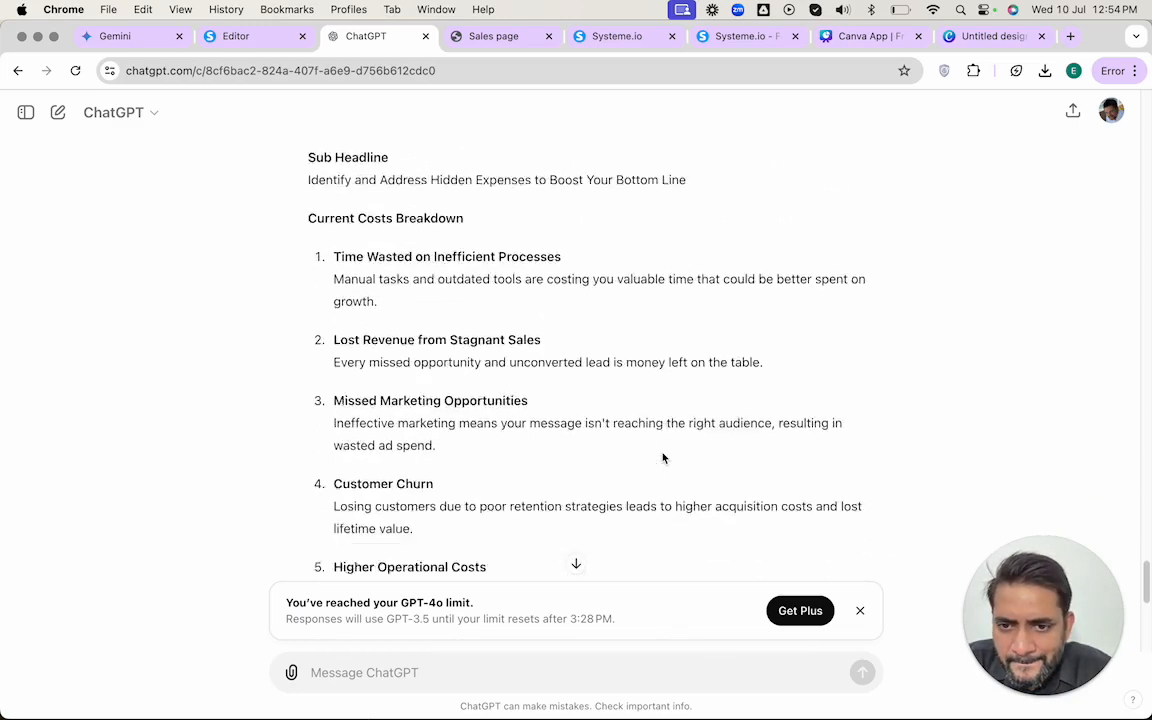
scroll(661, 458, "up", 4)
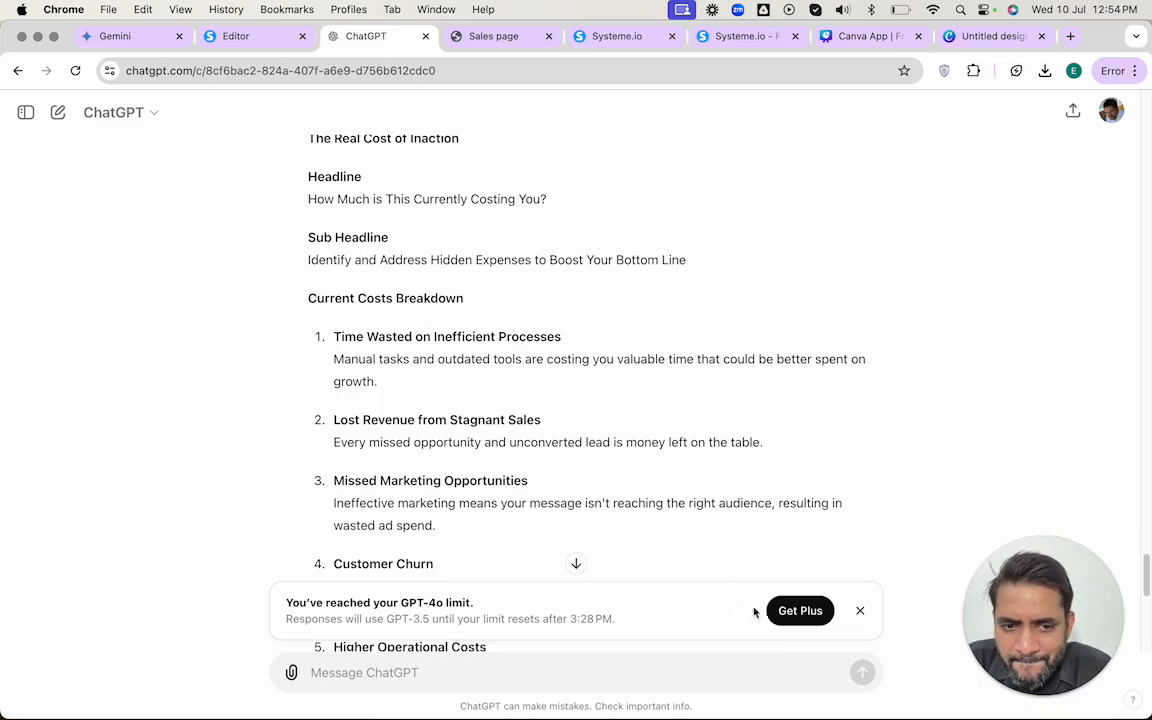
left_click(858, 611)
scroll(648, 566, "up", 5)
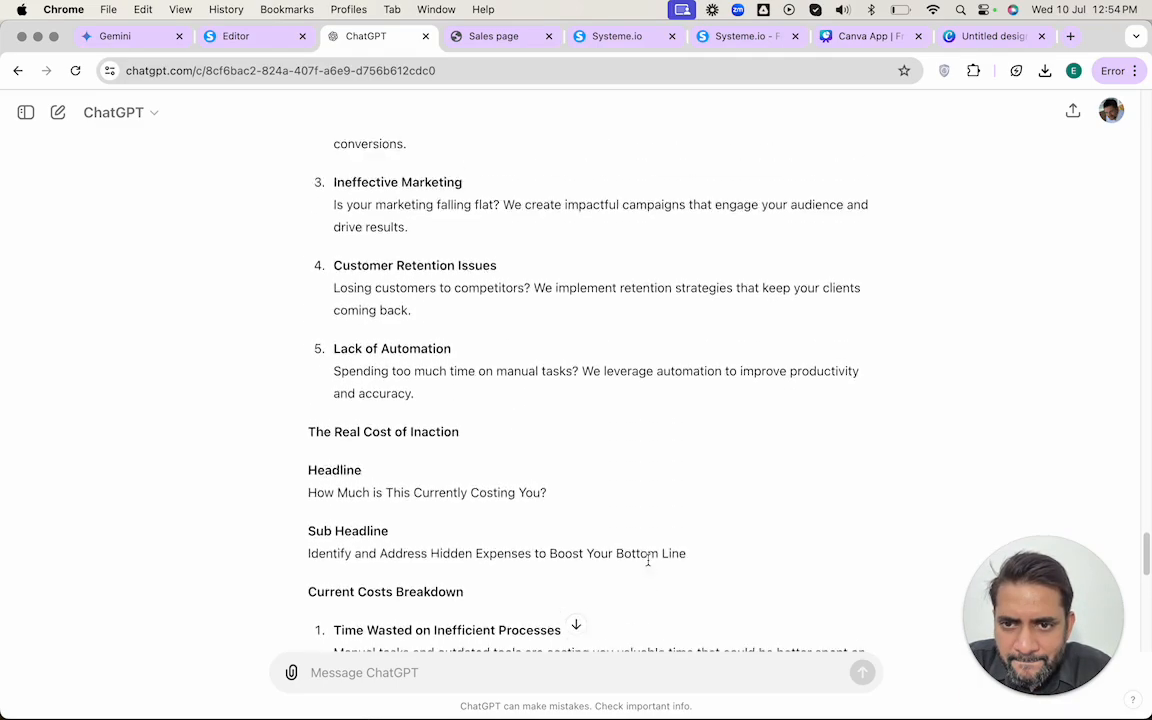
scroll(648, 566, "down", 8)
scroll(648, 566, "up", 6)
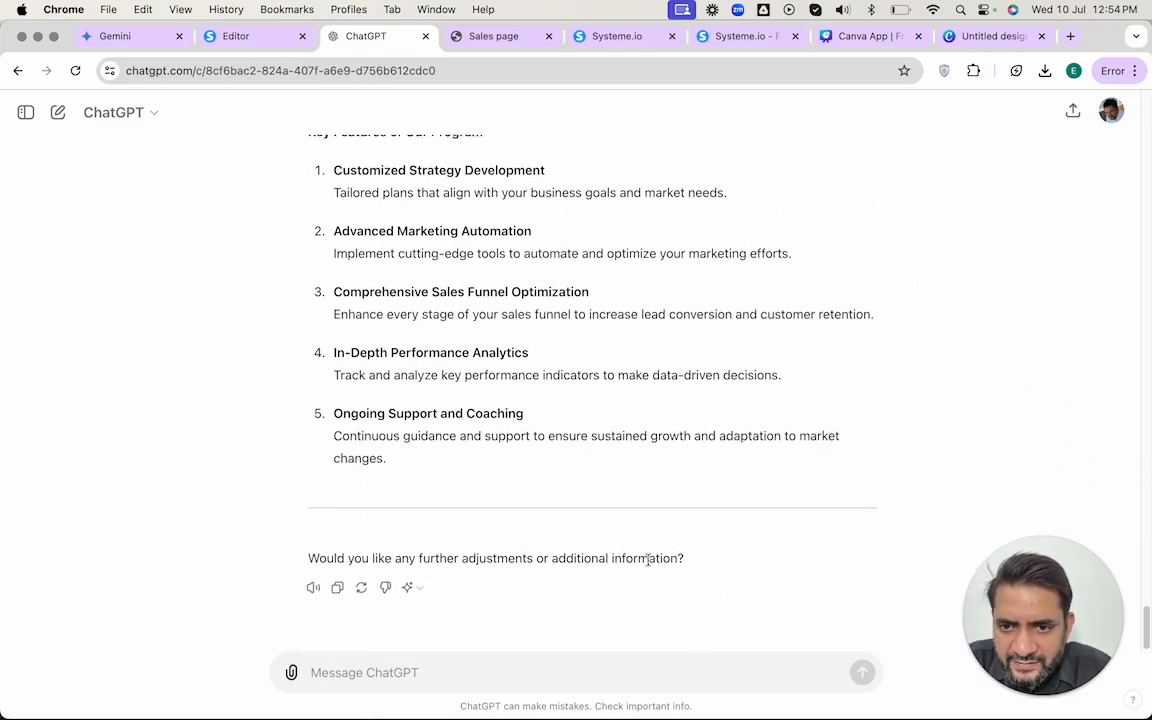
scroll(648, 566, "up", 10)
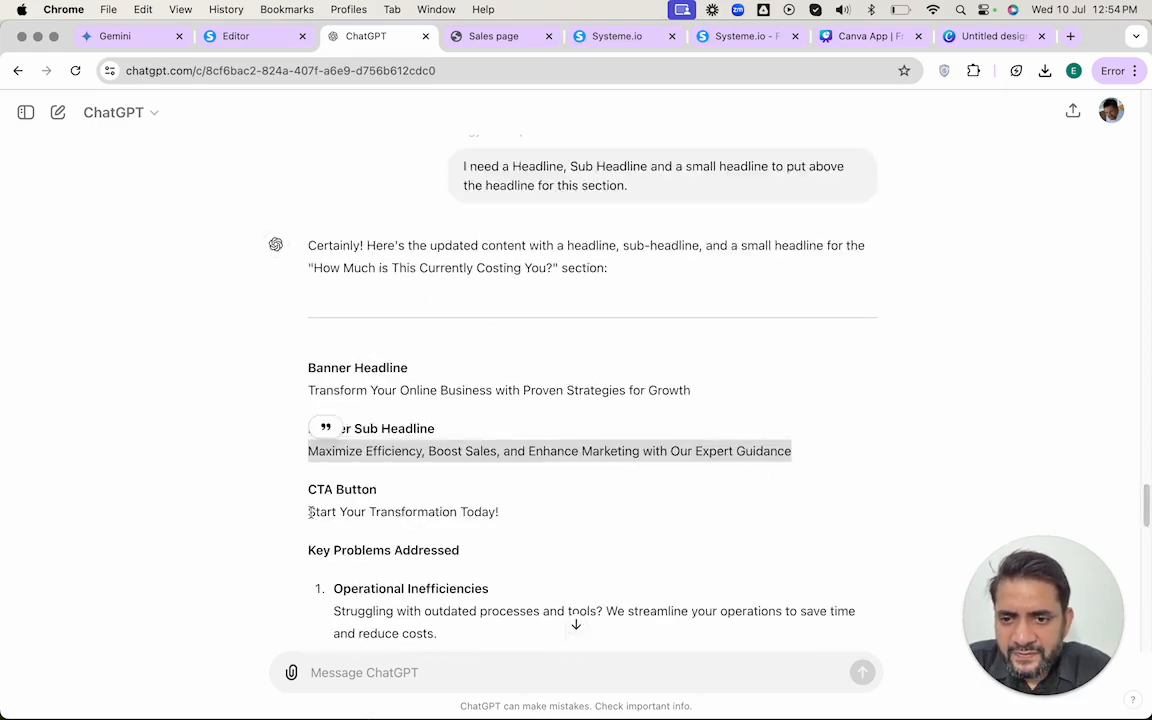
left_click_drag(310, 512, 507, 512)
- Return to the page editor and set the new button's text to "Start Your Transformation Today!"
key("ctrl+shift+Tab")
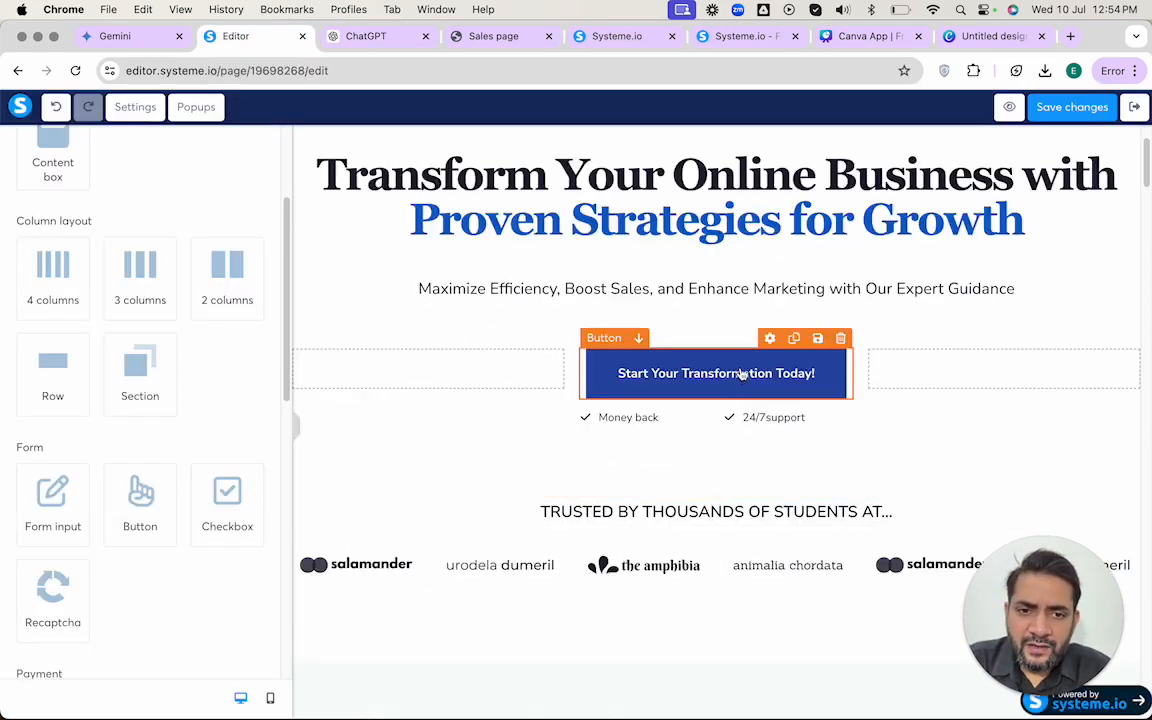
scroll(641, 558, "down", 4)
scroll(642, 557, "down", 3)
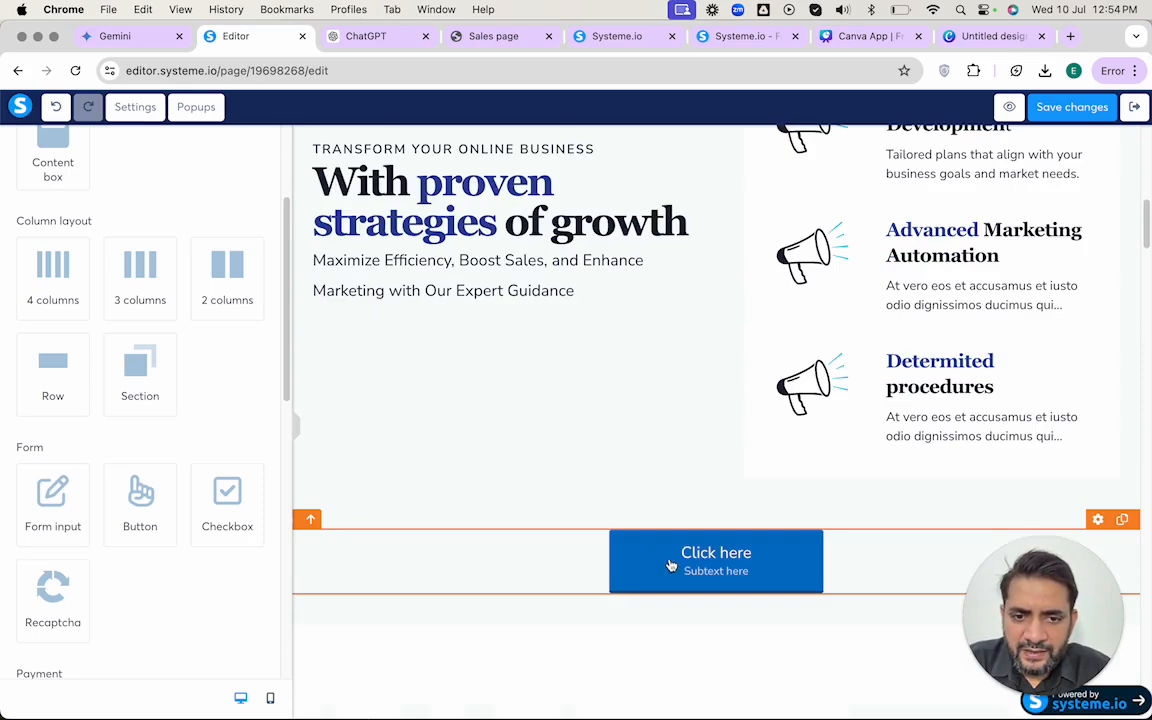
left_click(672, 566)
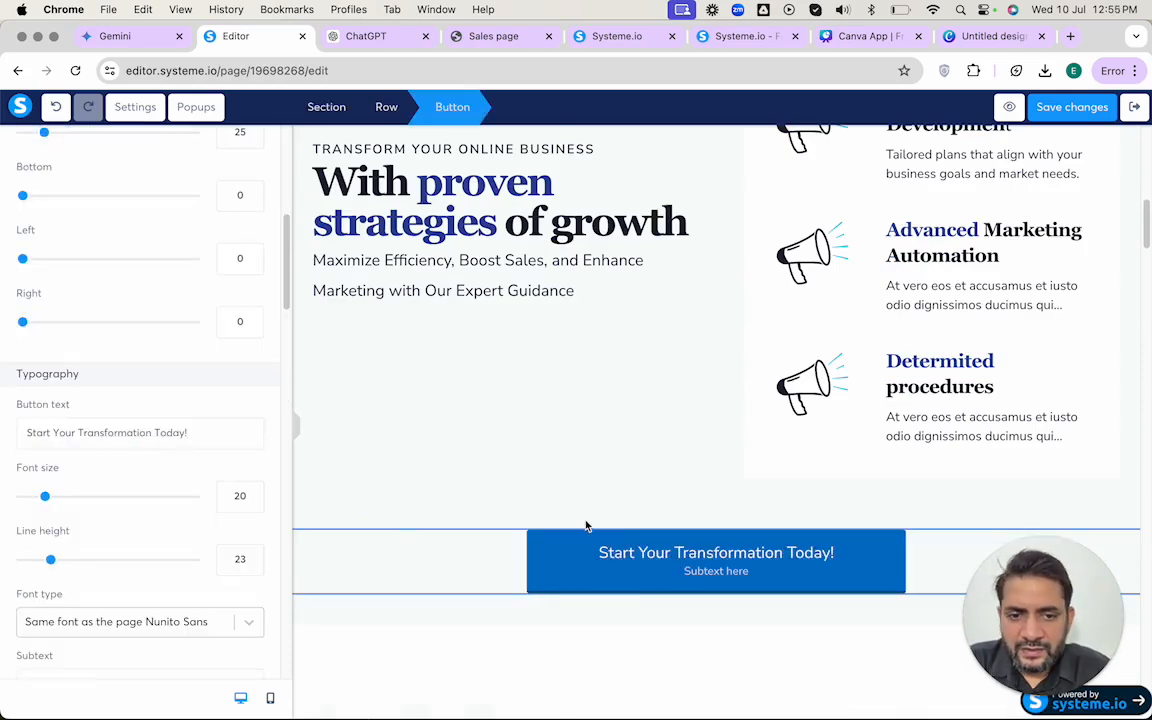
left_click(586, 525)
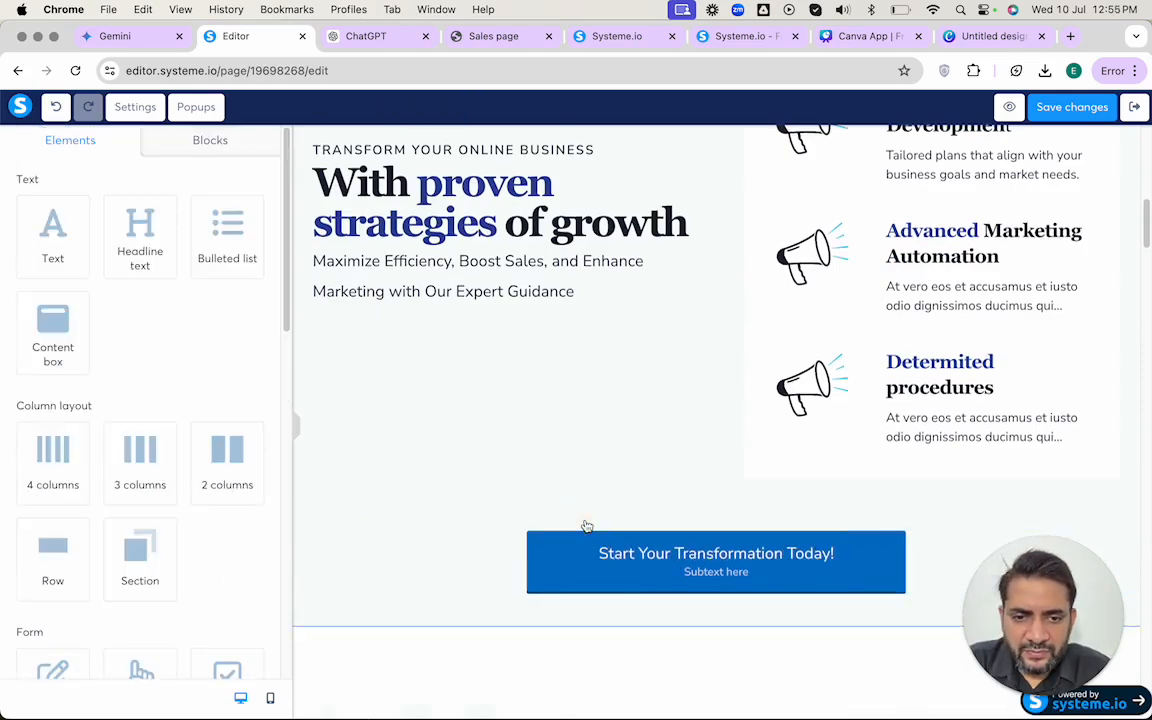
- Duplicate the banner's "Start Your Transformation Today!" button and move the copy below the key features row, above the newly added button
scroll(586, 527, "up", 5)
left_click(707, 240)
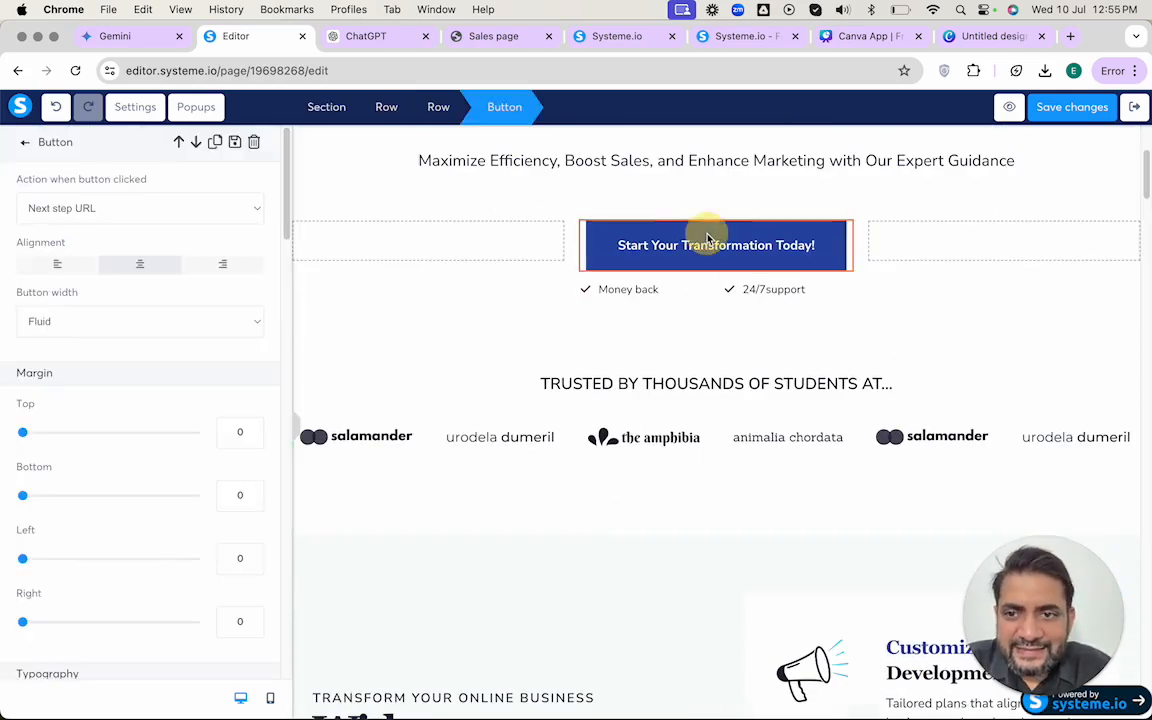
left_click(718, 238)
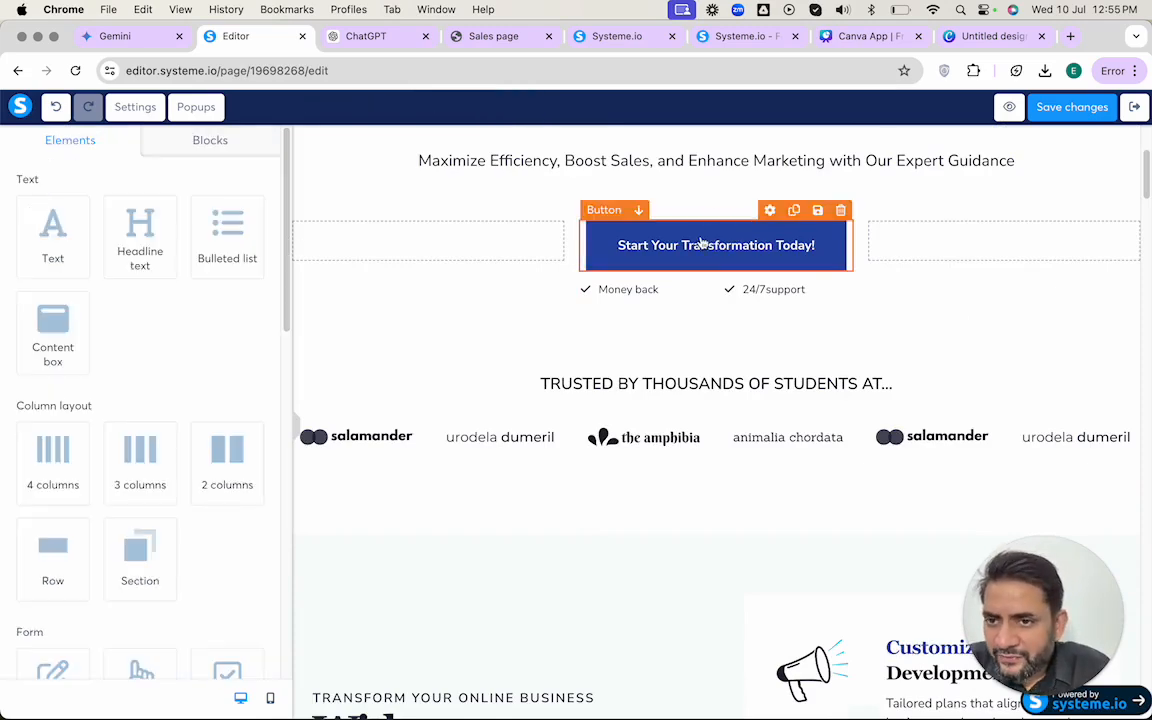
left_click(695, 238)
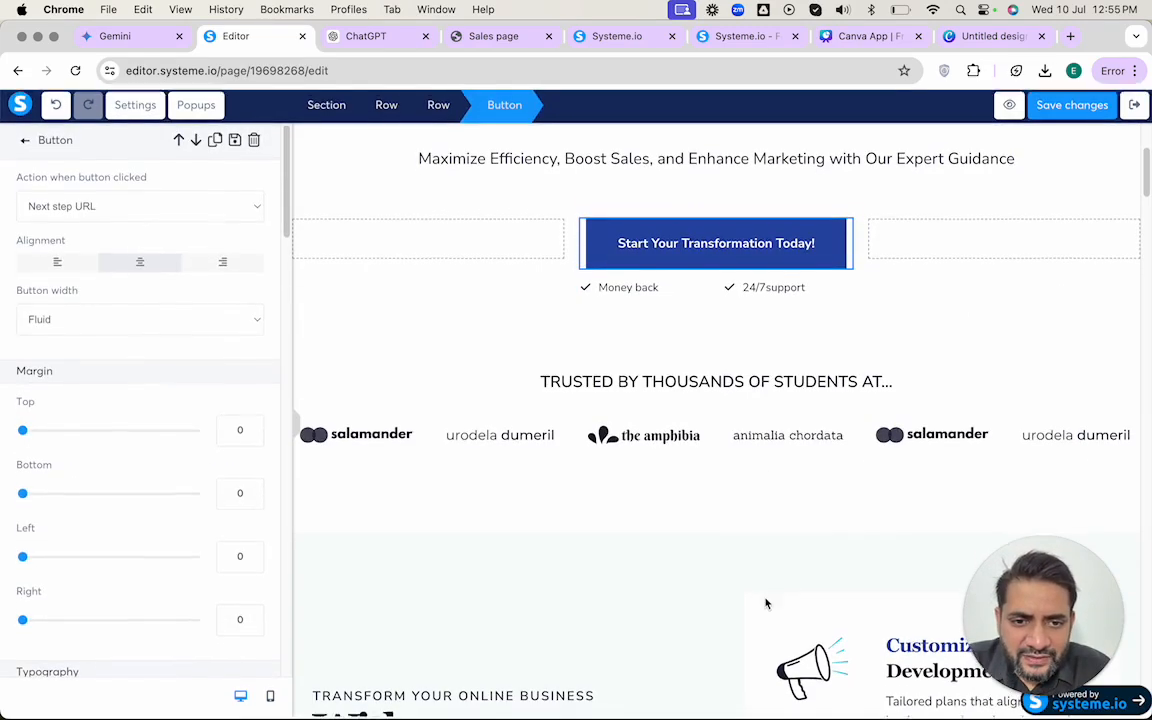
left_click(785, 229)
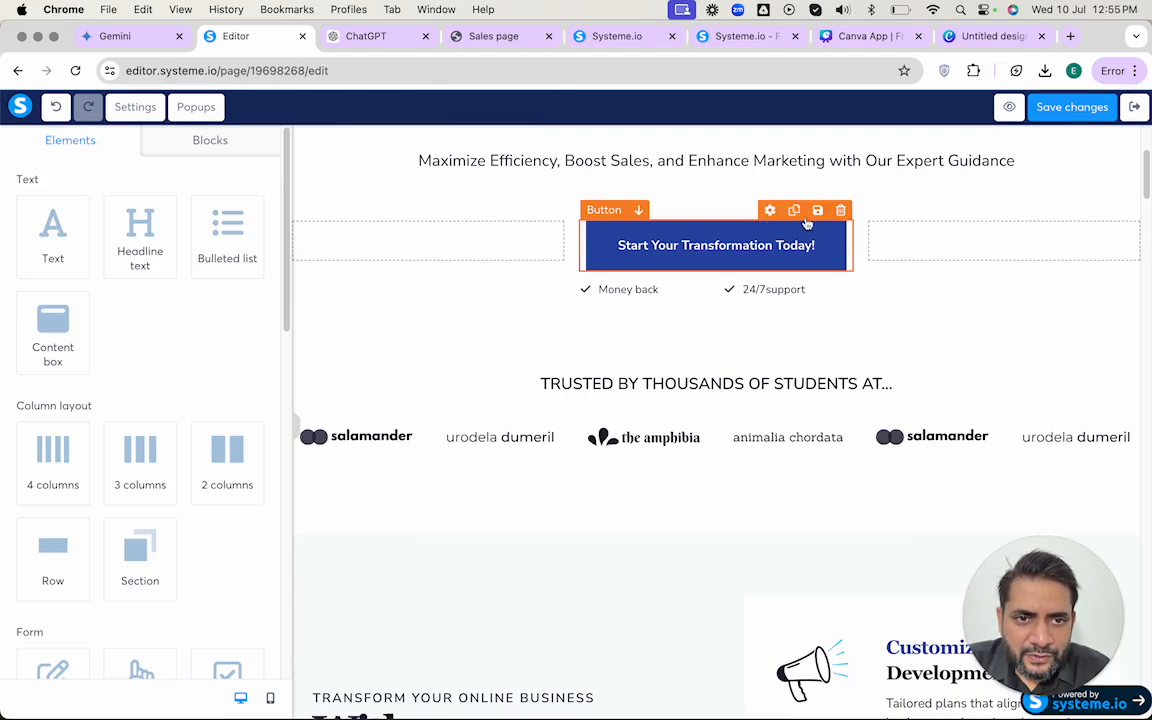
left_click(794, 211)
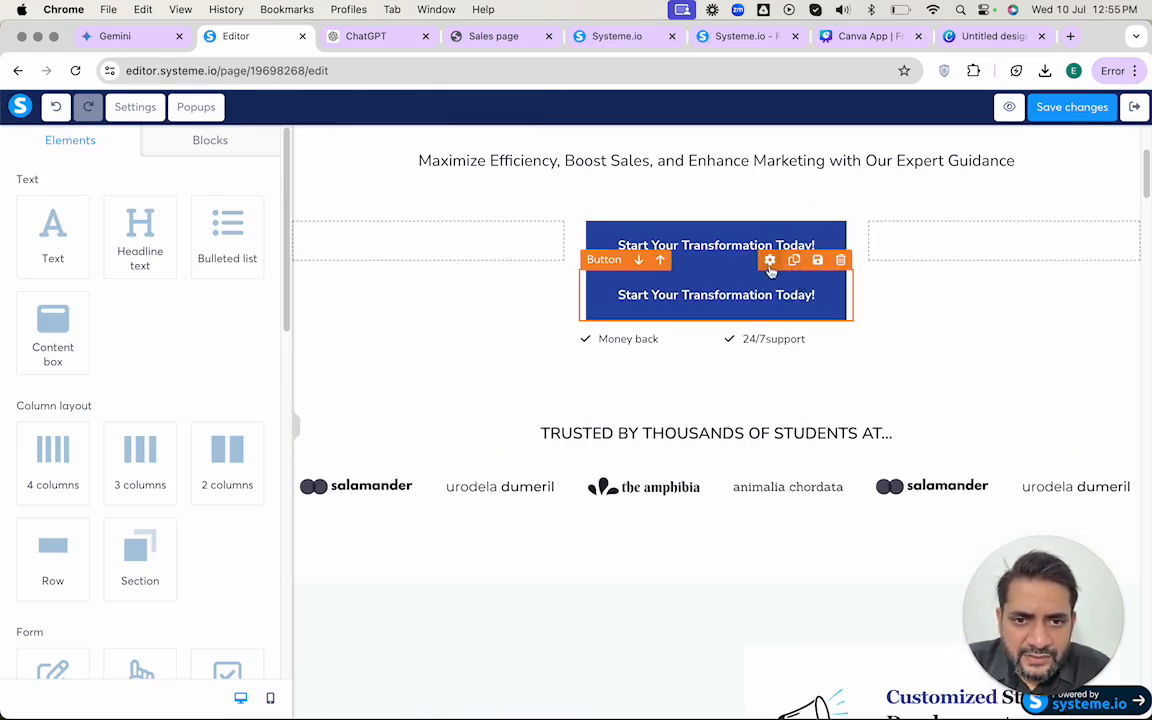
left_click_drag(686, 289, 690, 443)
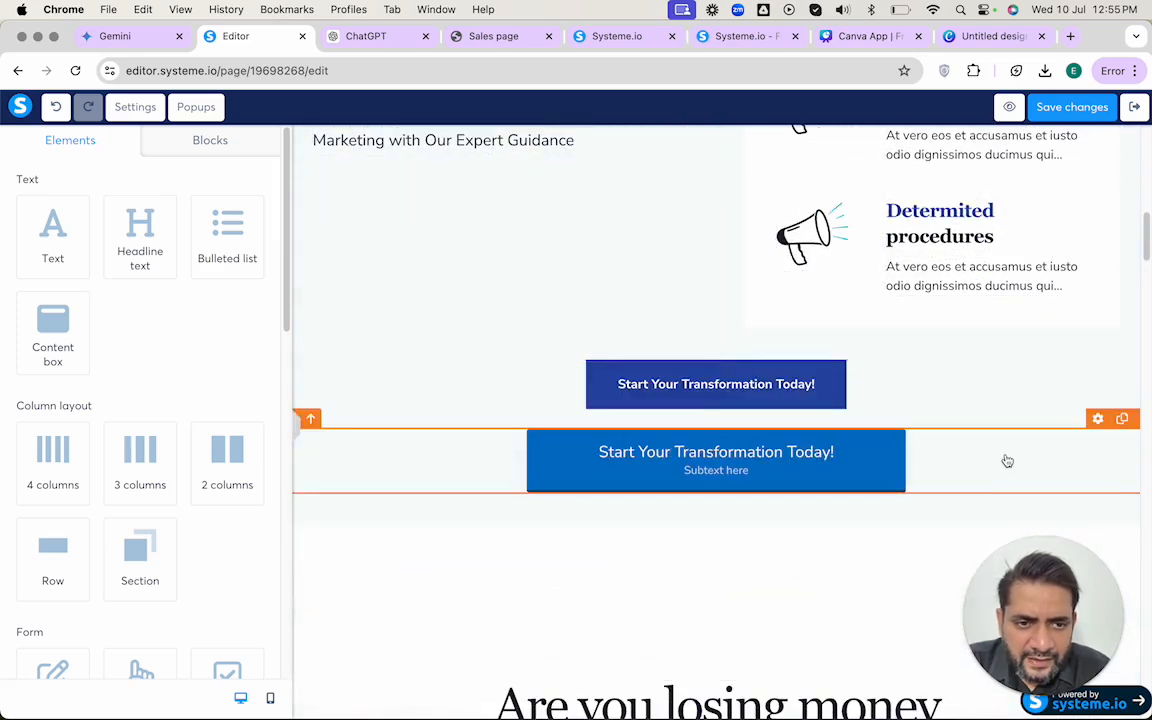
- Delete the lower "Start Your Transformation Today!" button with the "Subtext here" line from the key features section
left_click(949, 465)
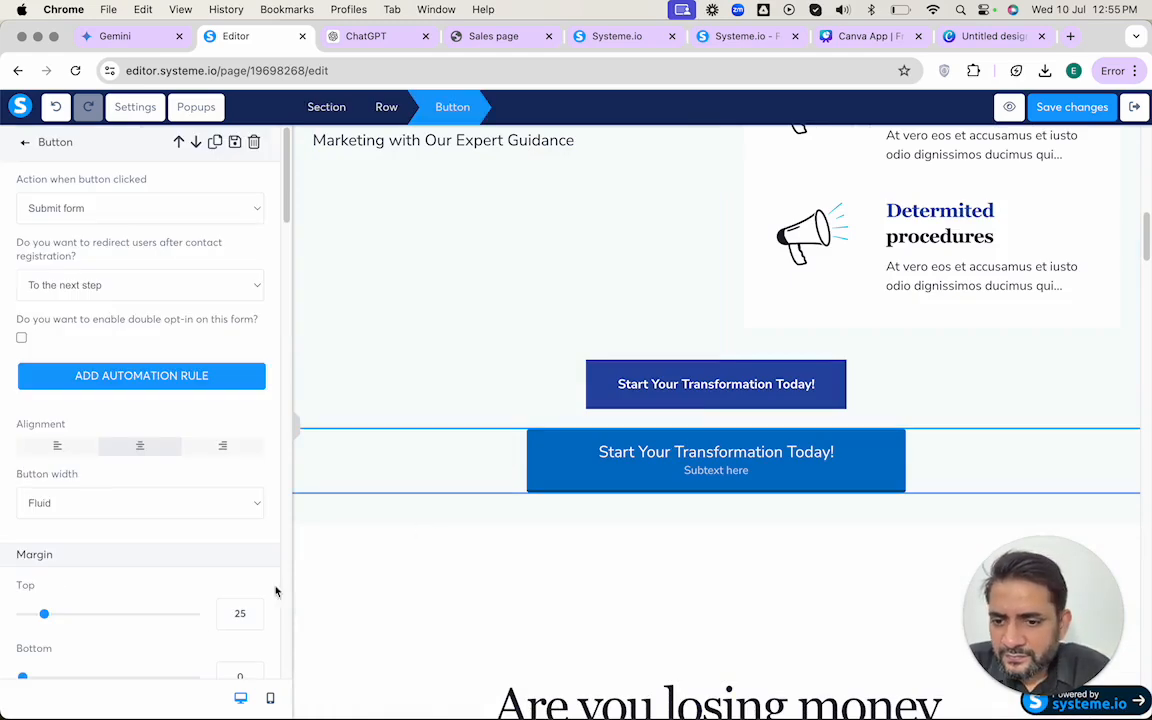
scroll(175, 640, "down", 15)
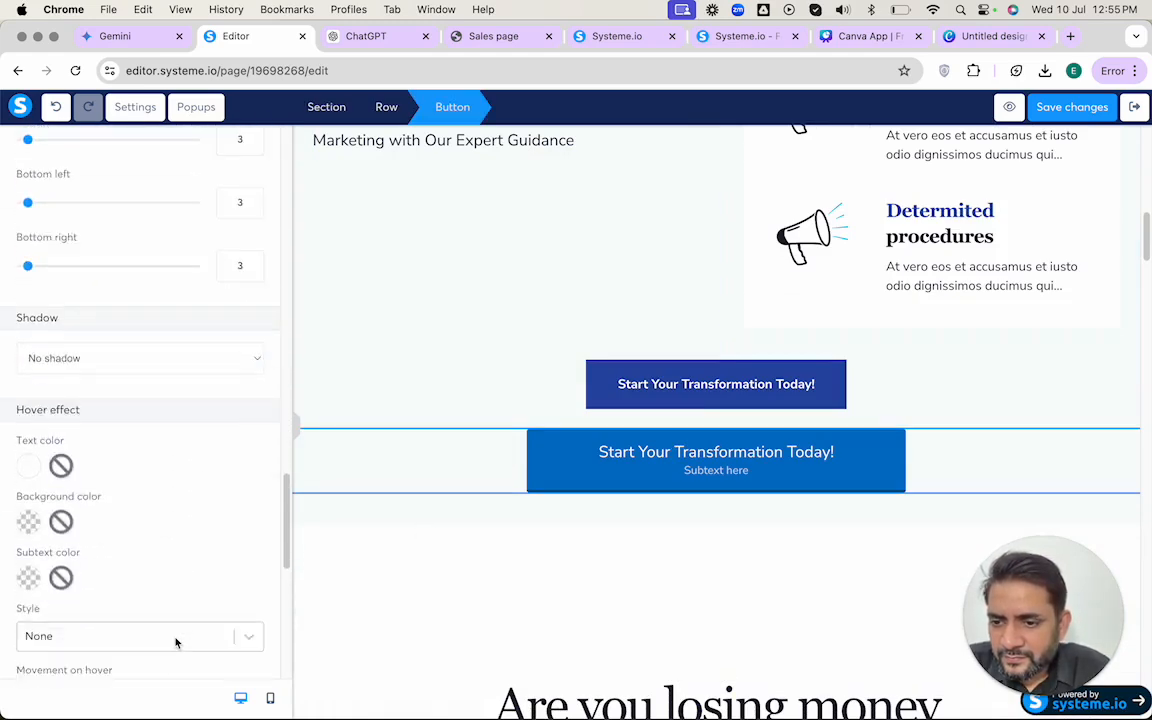
scroll(175, 641, "down", 5)
scroll(175, 645, "up", 20)
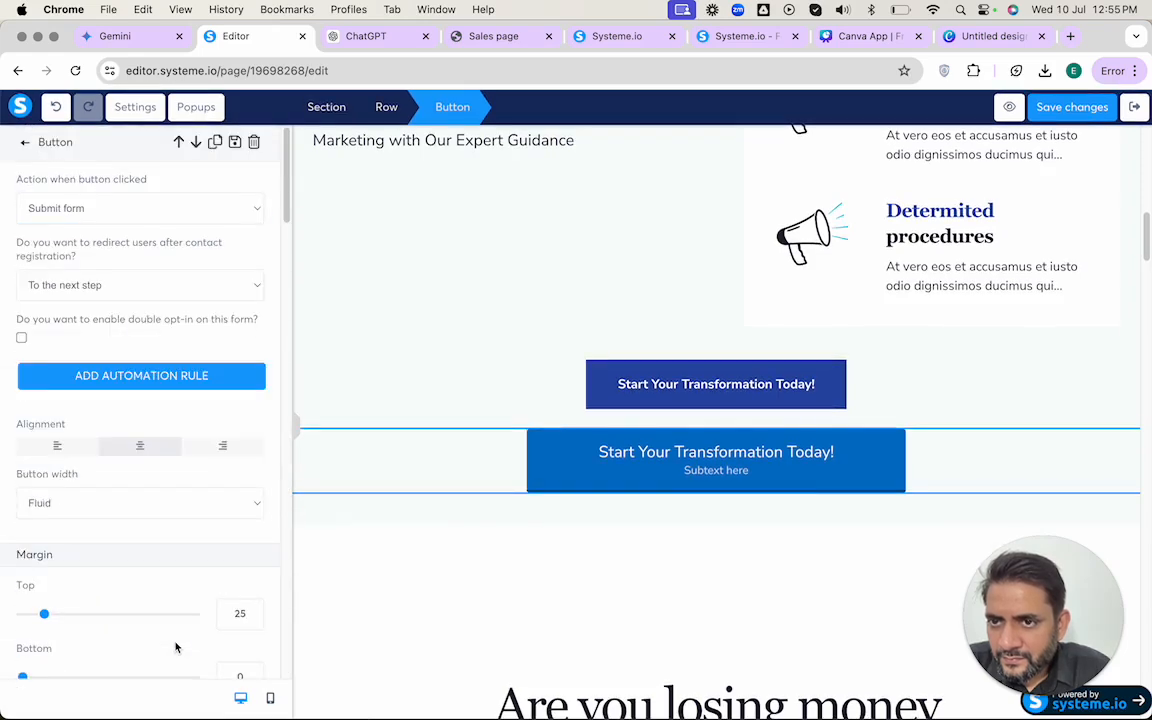
left_click(254, 142)
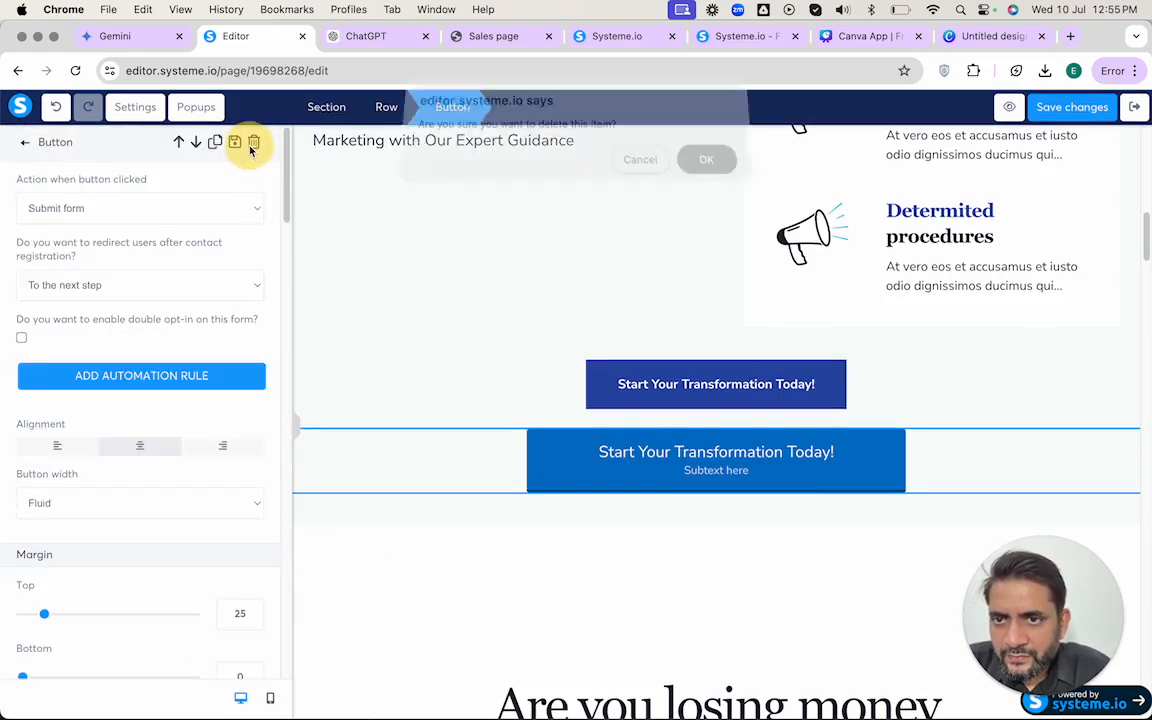
left_click(708, 173)
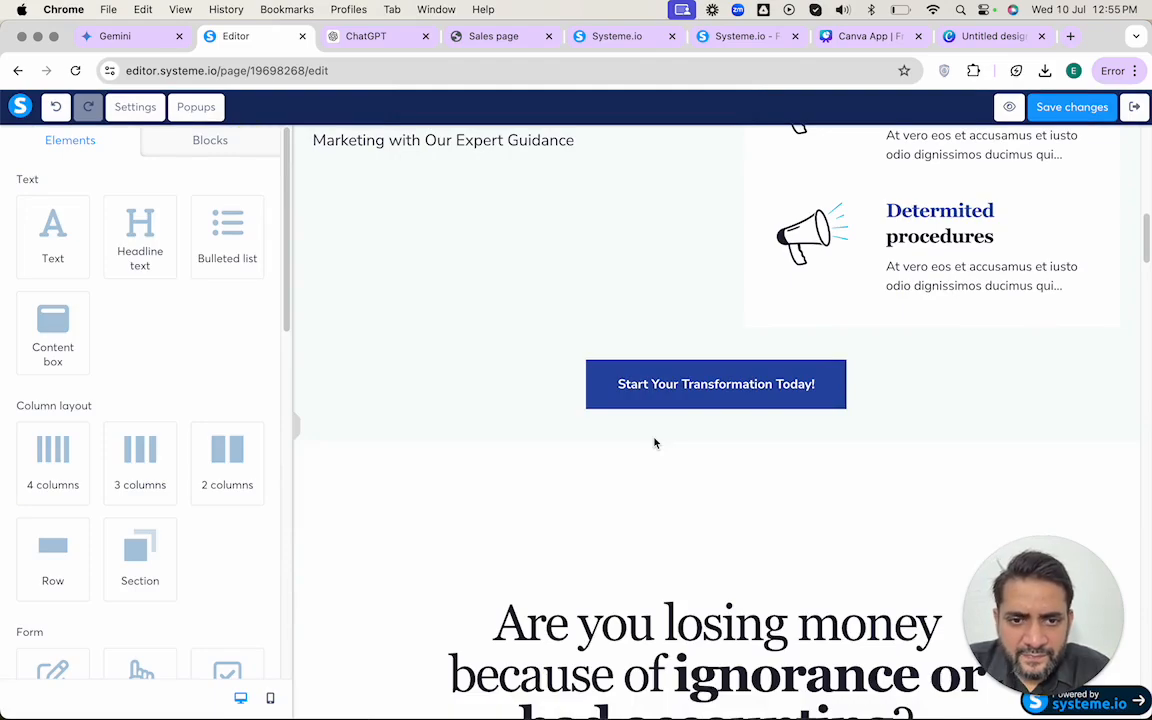
- Review the key features section and the problem section below it, including its headline, illustrations and bulleted lists
scroll(677, 383, "up", 6)
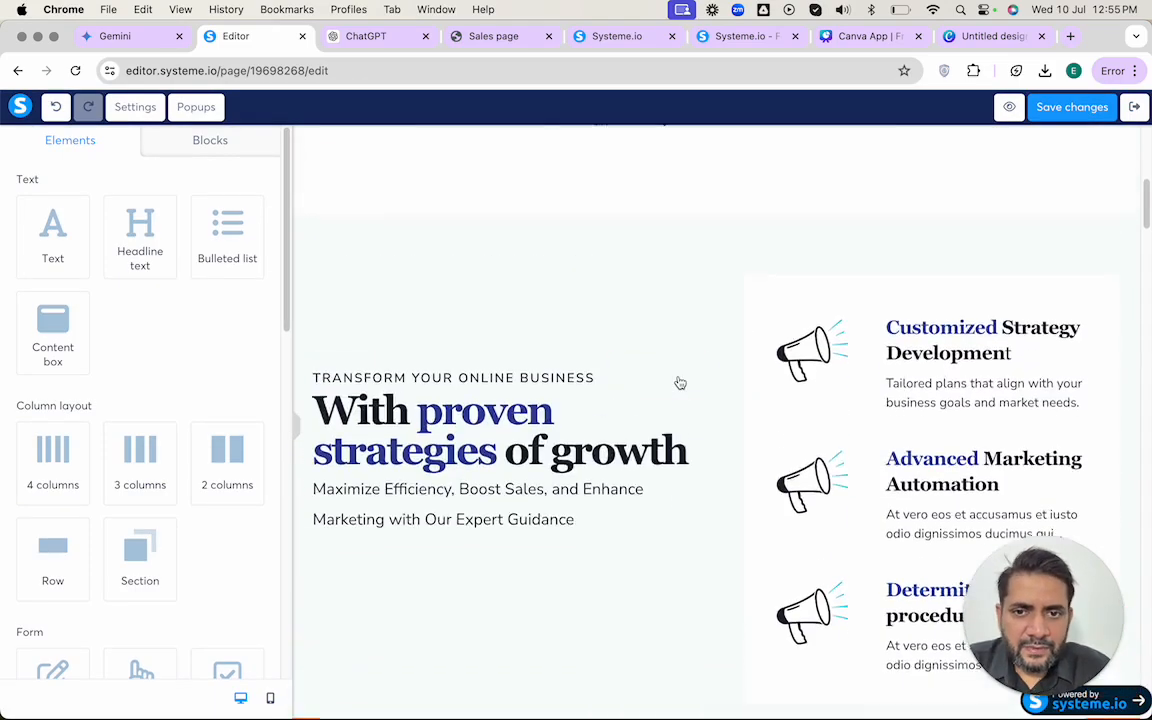
scroll(677, 383, "down", 7)
scroll(679, 383, "down", 3)
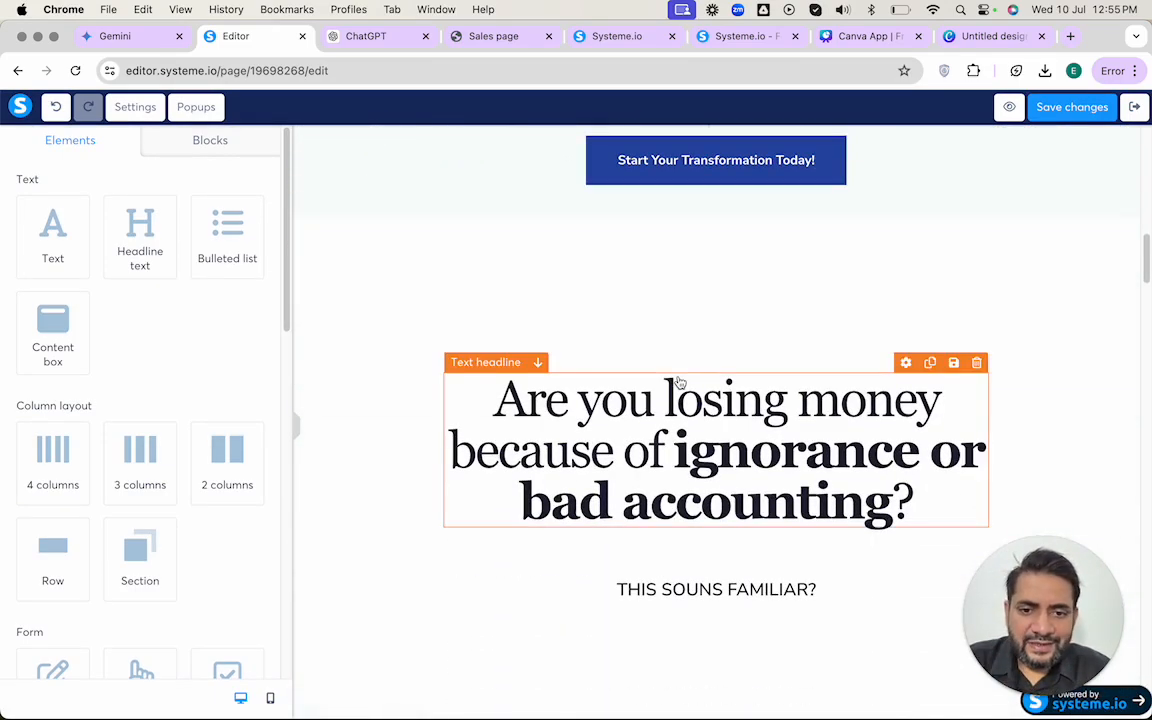
scroll(678, 381, "down", 2)
scroll(676, 376, "down", 3)
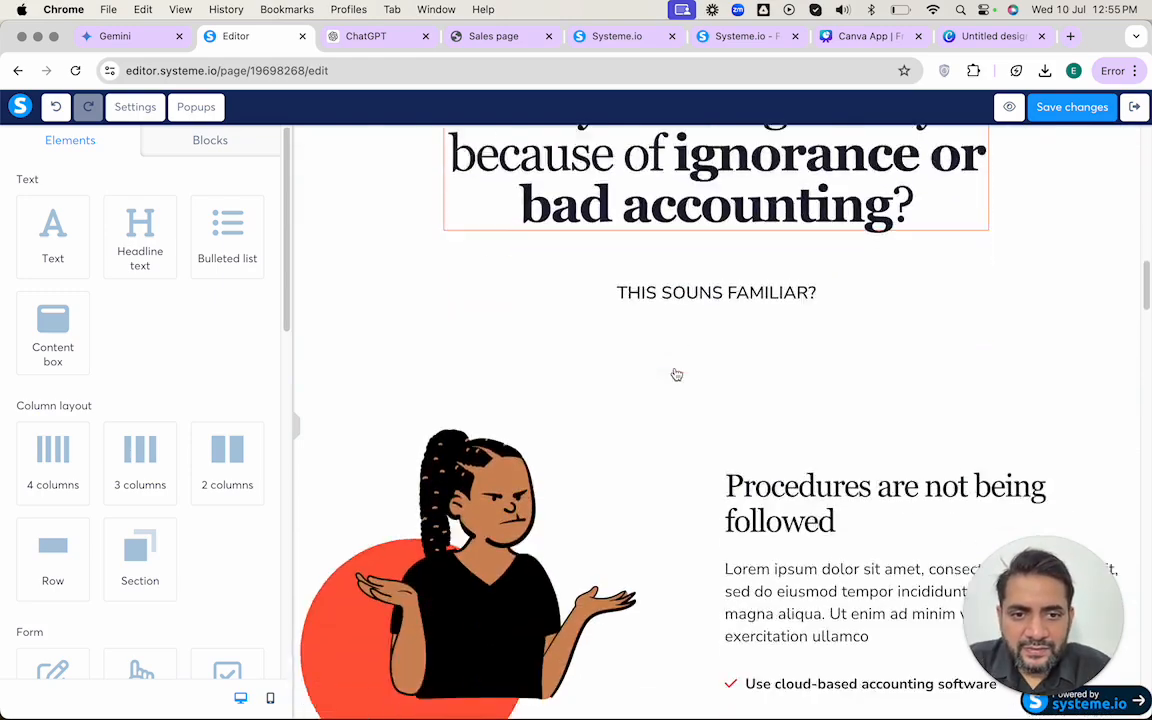
scroll(728, 399, "down", 3)
scroll(730, 390, "up", 1)
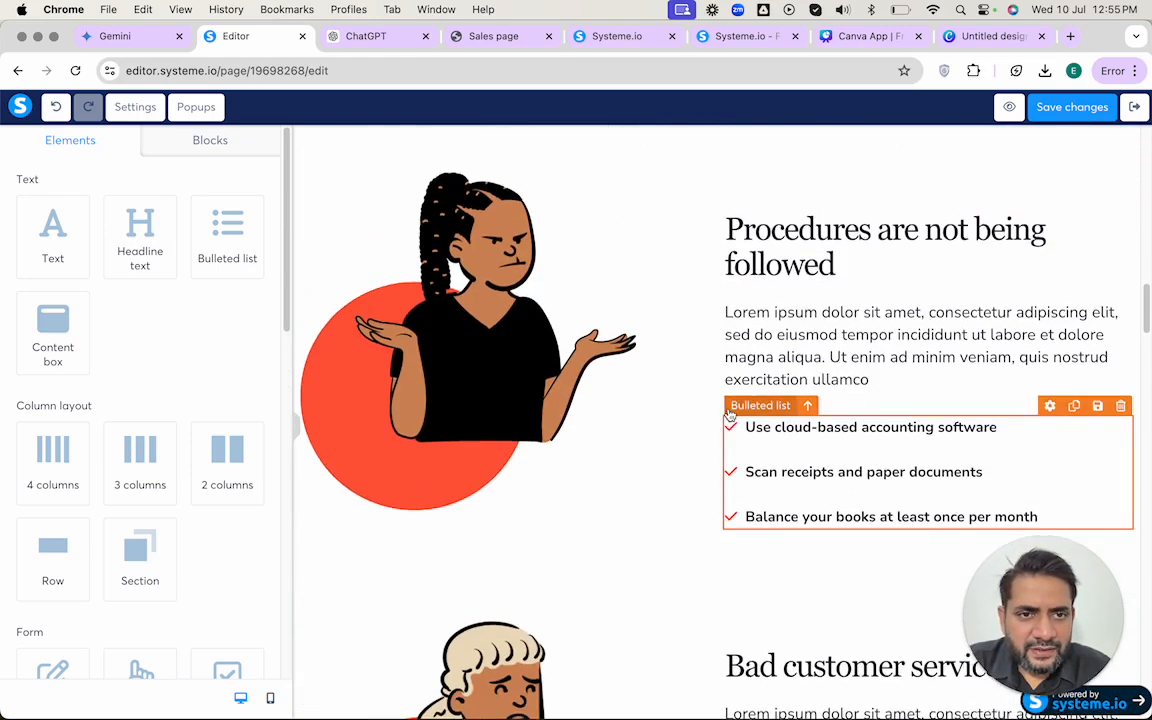
scroll(740, 405, "down", 1)
scroll(851, 293, "down", 3)
- Switch to ChatGPT and read the Key Problems Addressed list, checking it against the page's "Are you losing money" headline
key("ctrl+Tab")
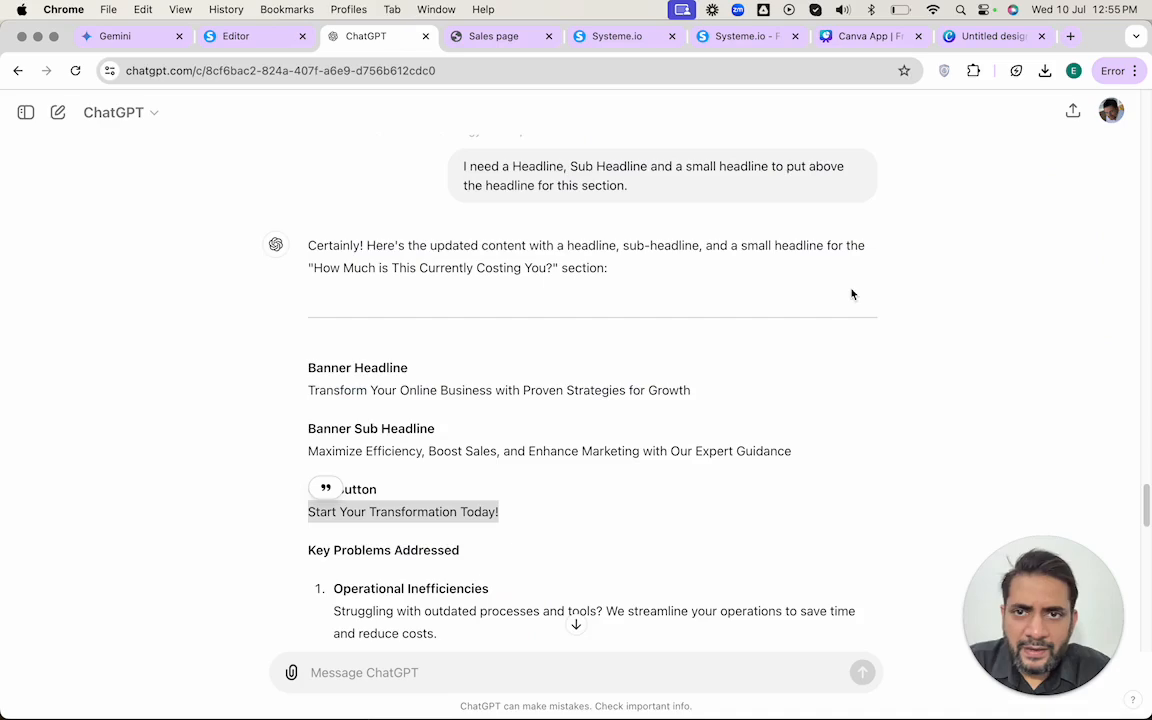
scroll(586, 373, "down", 4)
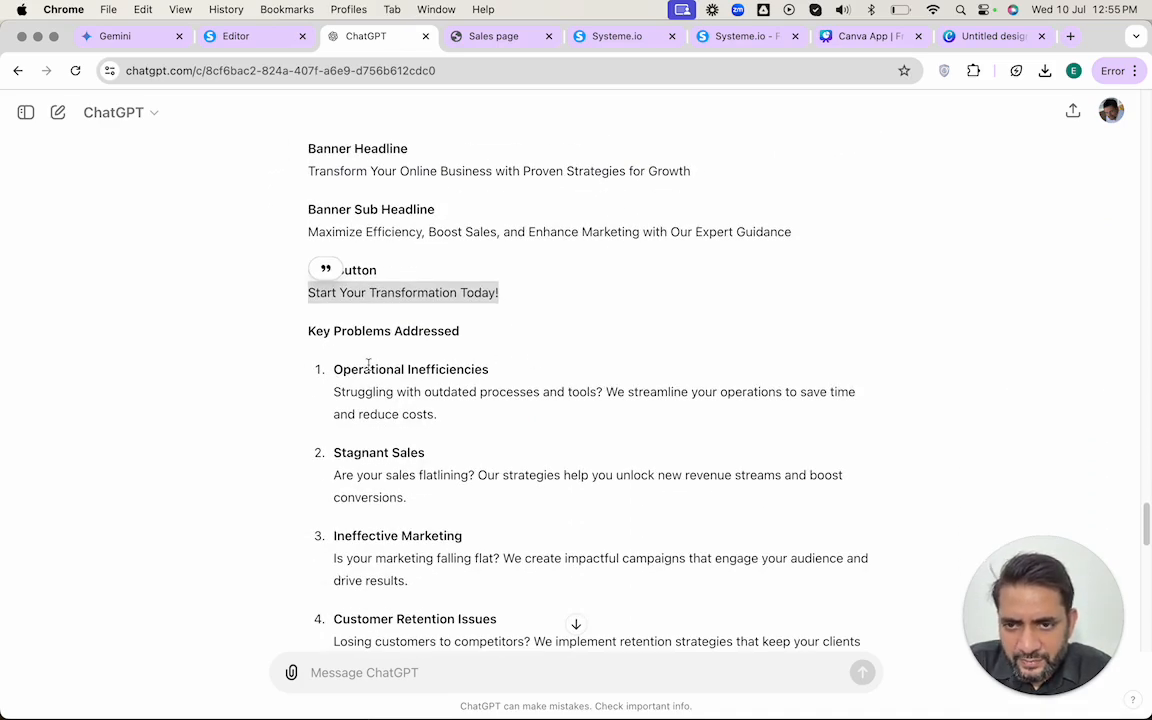
left_click_drag(335, 369, 504, 360)
scroll(504, 365, "down", 2)
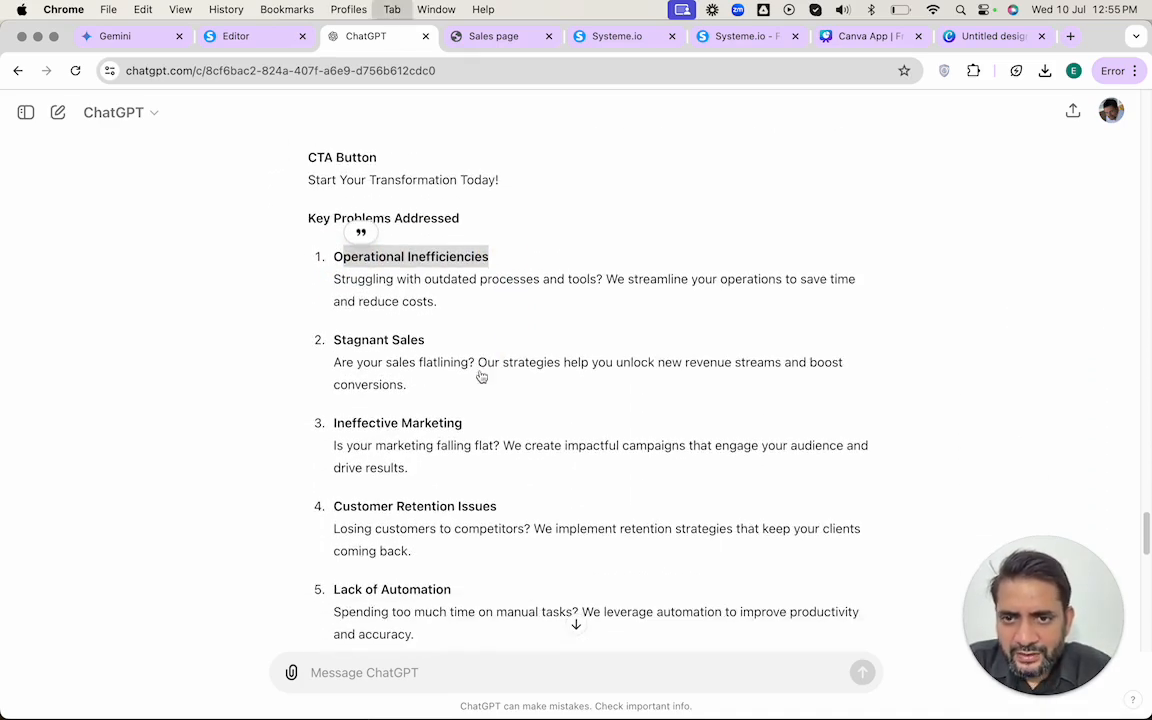
key("ctrl+shift+Tab")
scroll(620, 403, "up", 10)
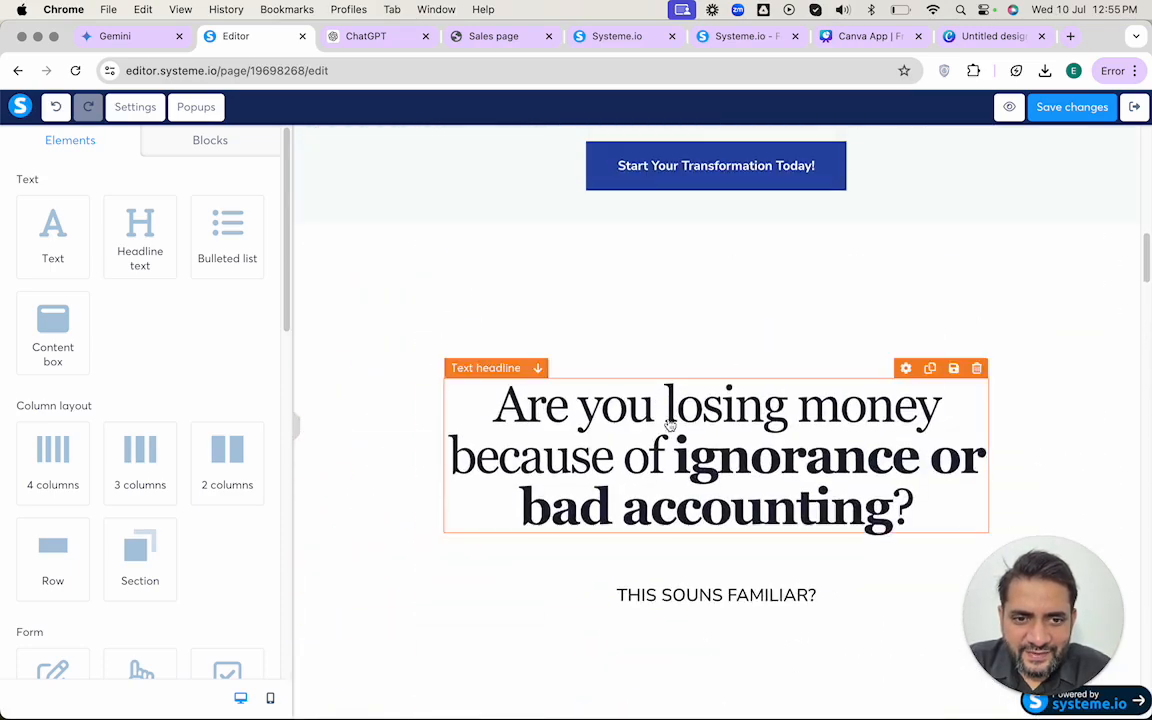
scroll(651, 443, "down", 1)
key("ctrl+Tab")
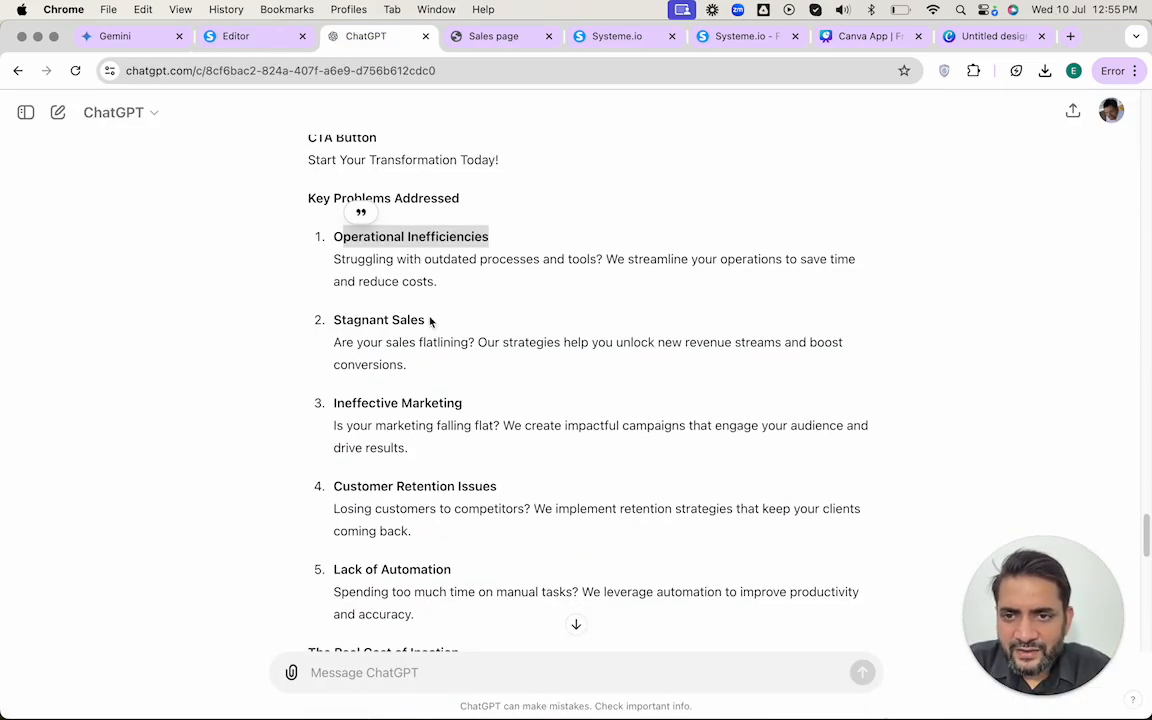
scroll(523, 251, "down", 1)
scroll(457, 288, "down", 1)
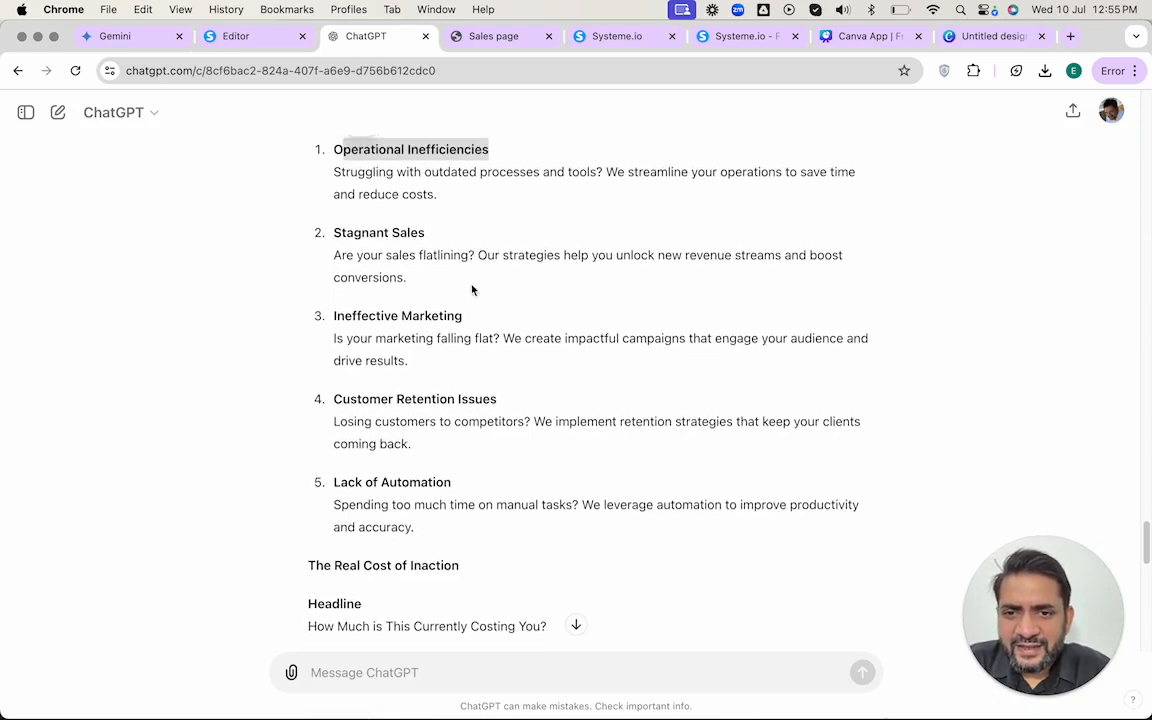
scroll(476, 318, "down", 1)
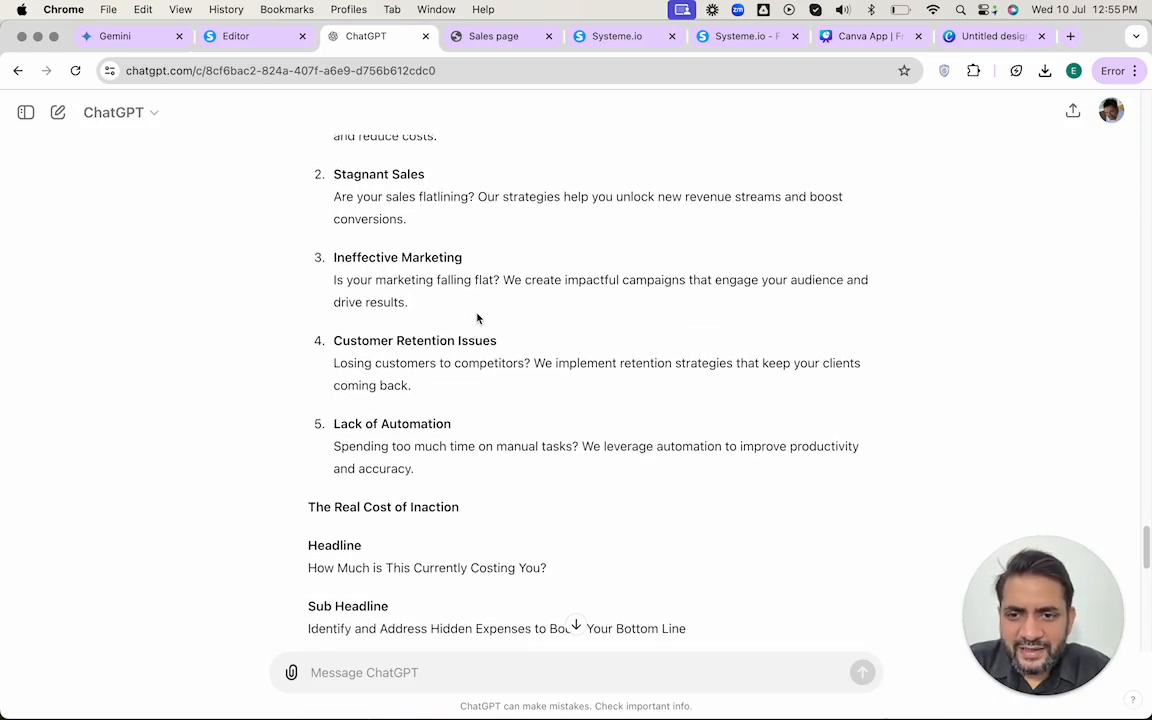
scroll(476, 318, "down", 3)
- Return to the page editor and examine the illustrated problem rows, including the image beside "Non effective marketing"
key("ctrl+shift+Tab")
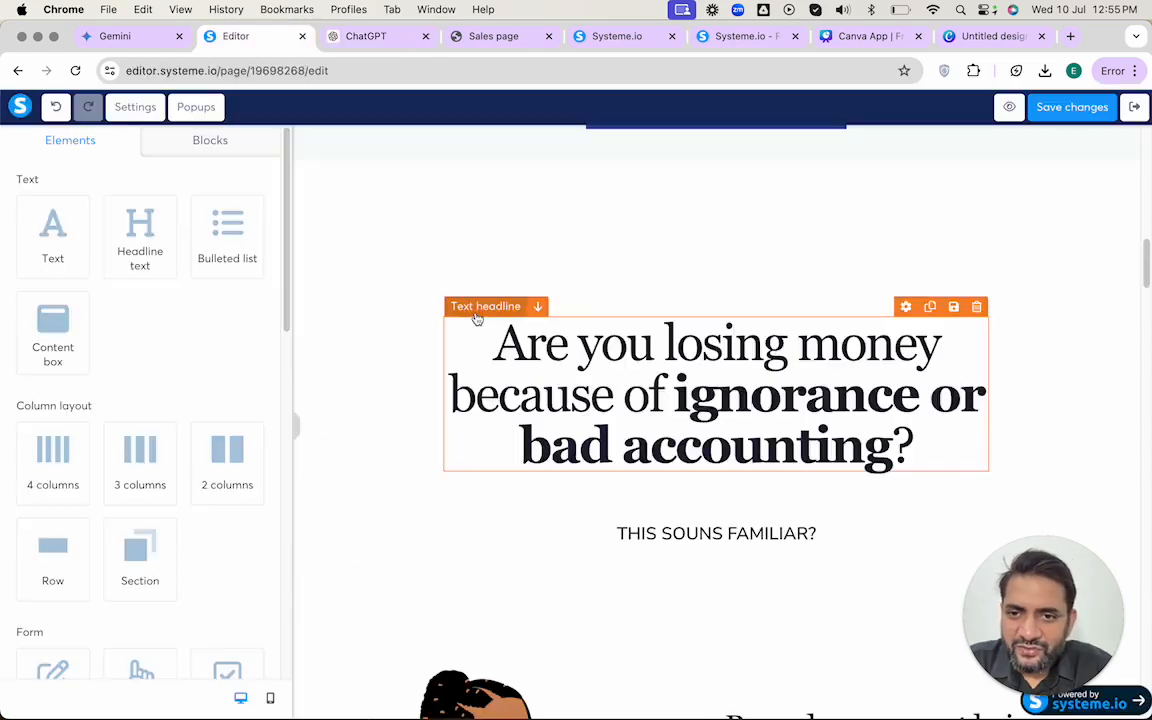
scroll(866, 441, "down", 8)
scroll(864, 455, "down", 5)
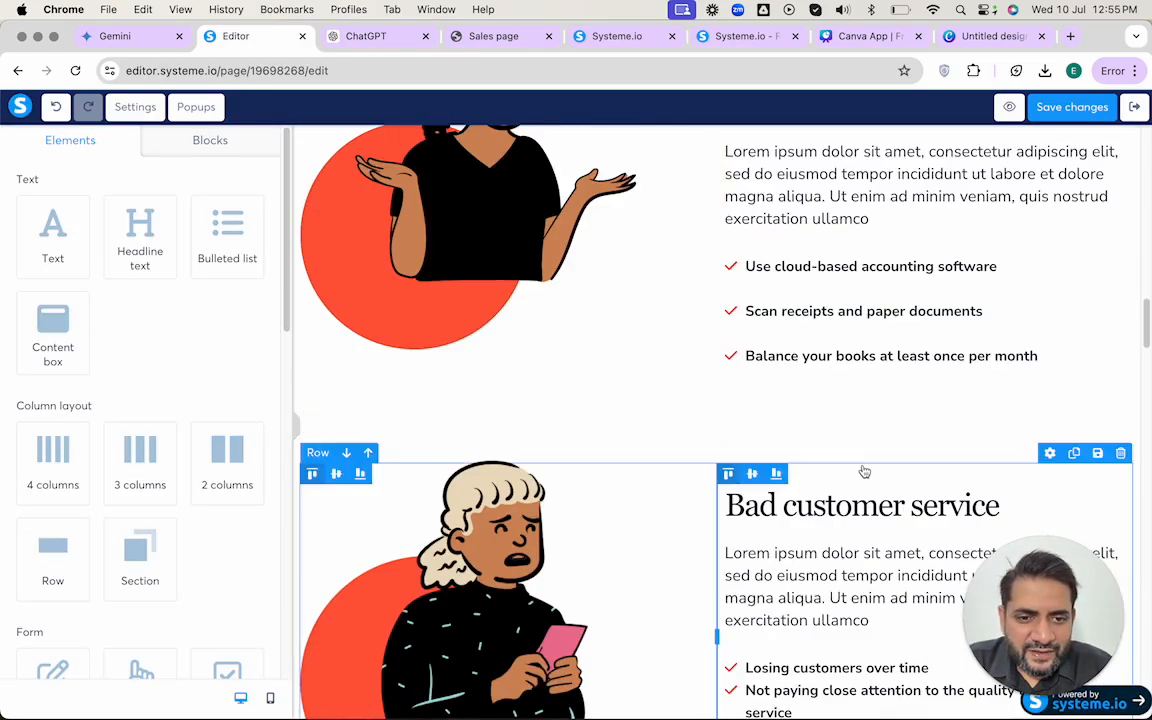
scroll(872, 406, "down", 3)
scroll(874, 406, "down", 2)
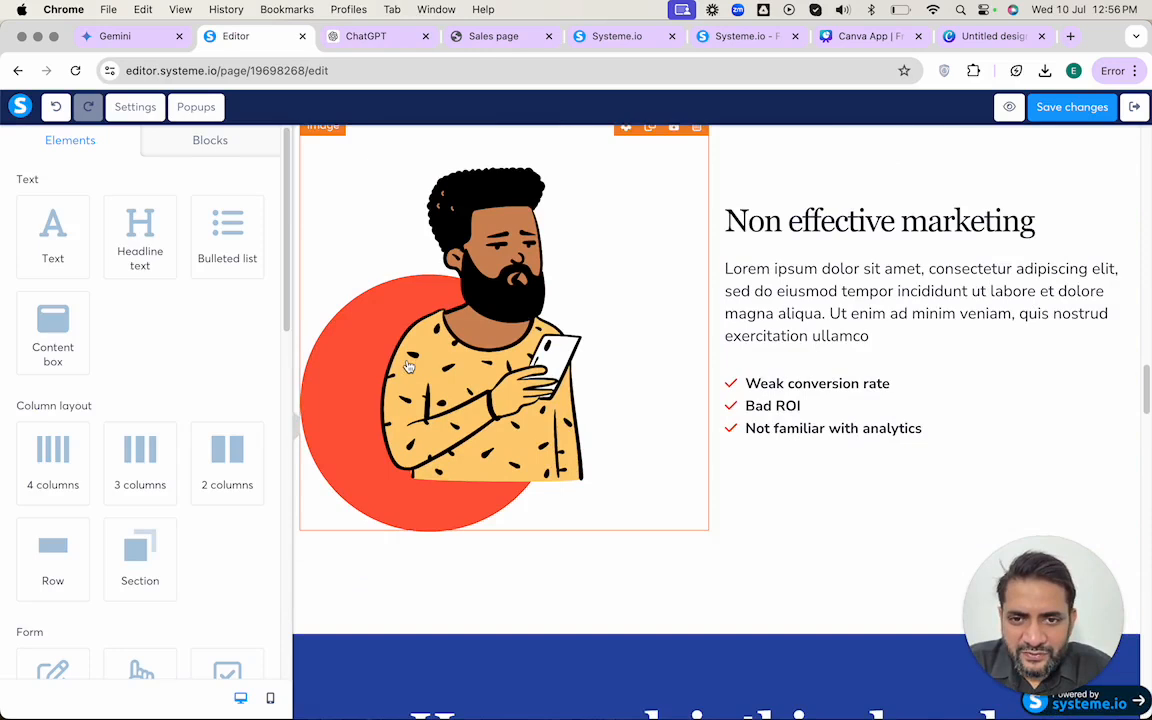
left_click(409, 366)
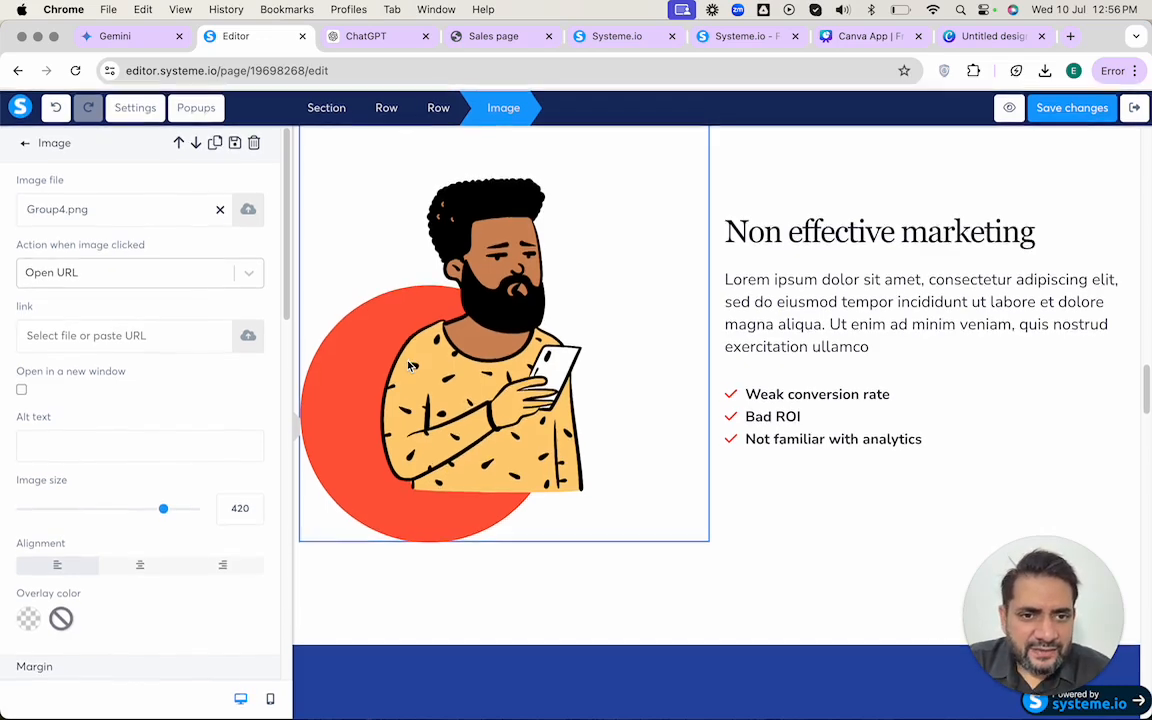
left_click(721, 329)
scroll(721, 329, "up", 5)
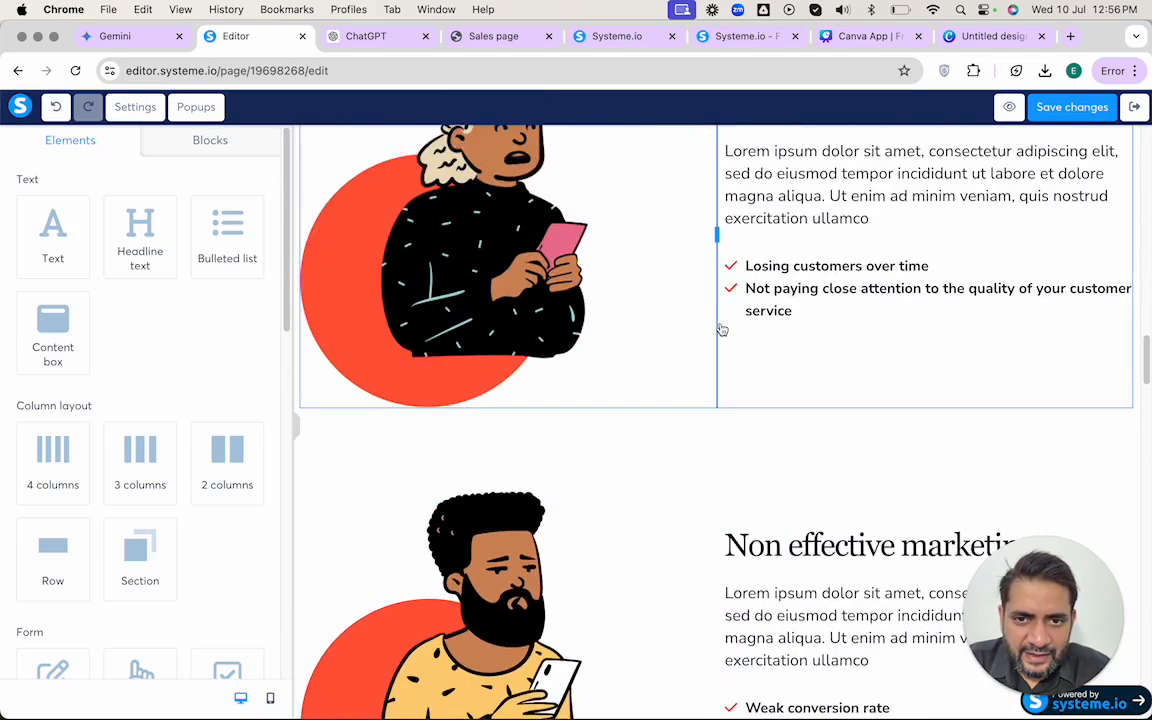
- Open Canva in a new browser tab, create an Instagram Post (Square) design, and place its tab between the page editor and ChatGPT
left_click(1072, 36)
type("ca")
key("Return")
left_click(1012, 121)
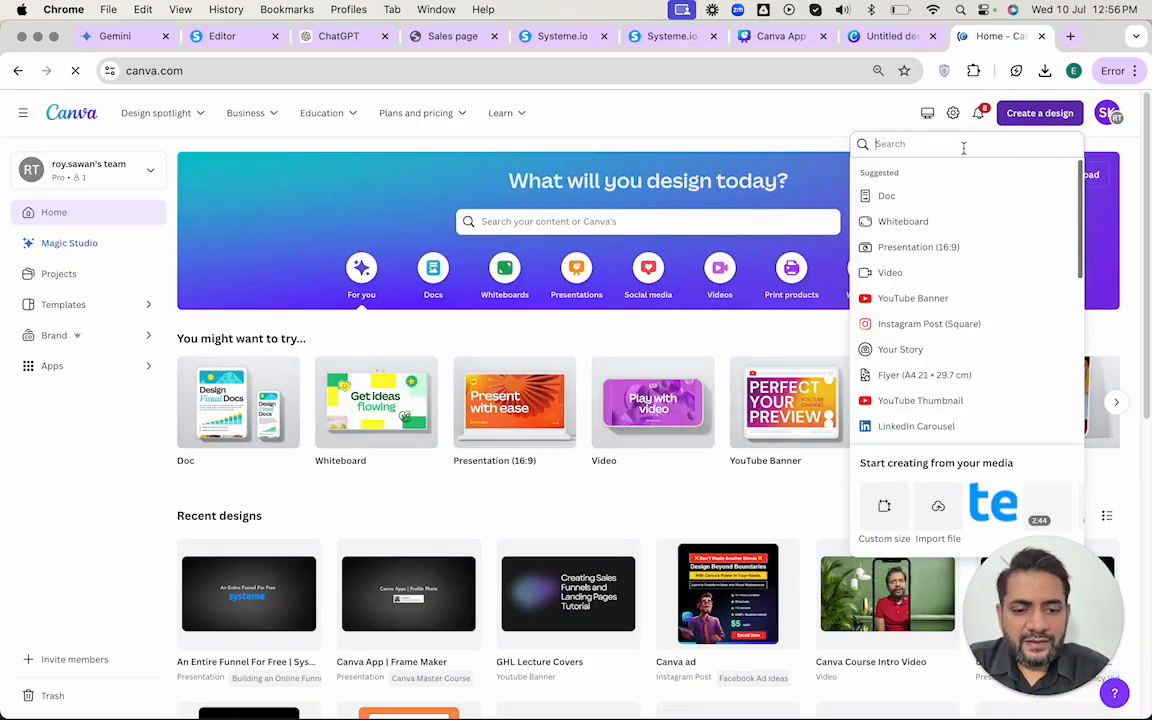
type("instagra")
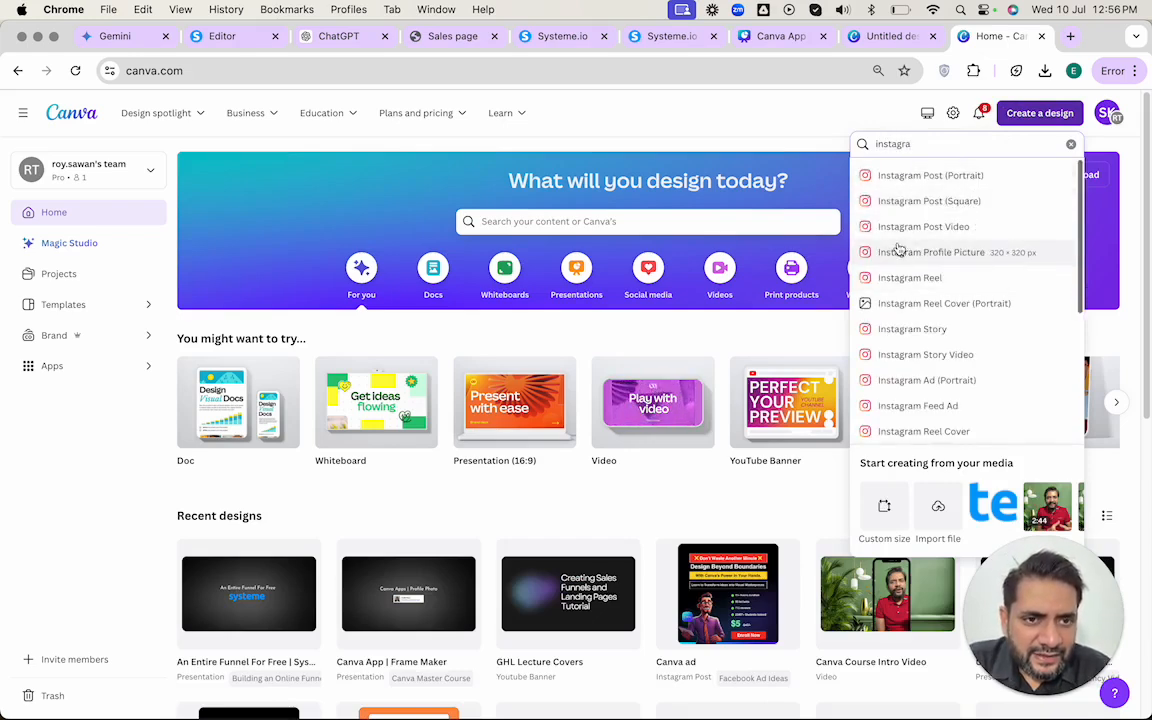
left_click(905, 201)
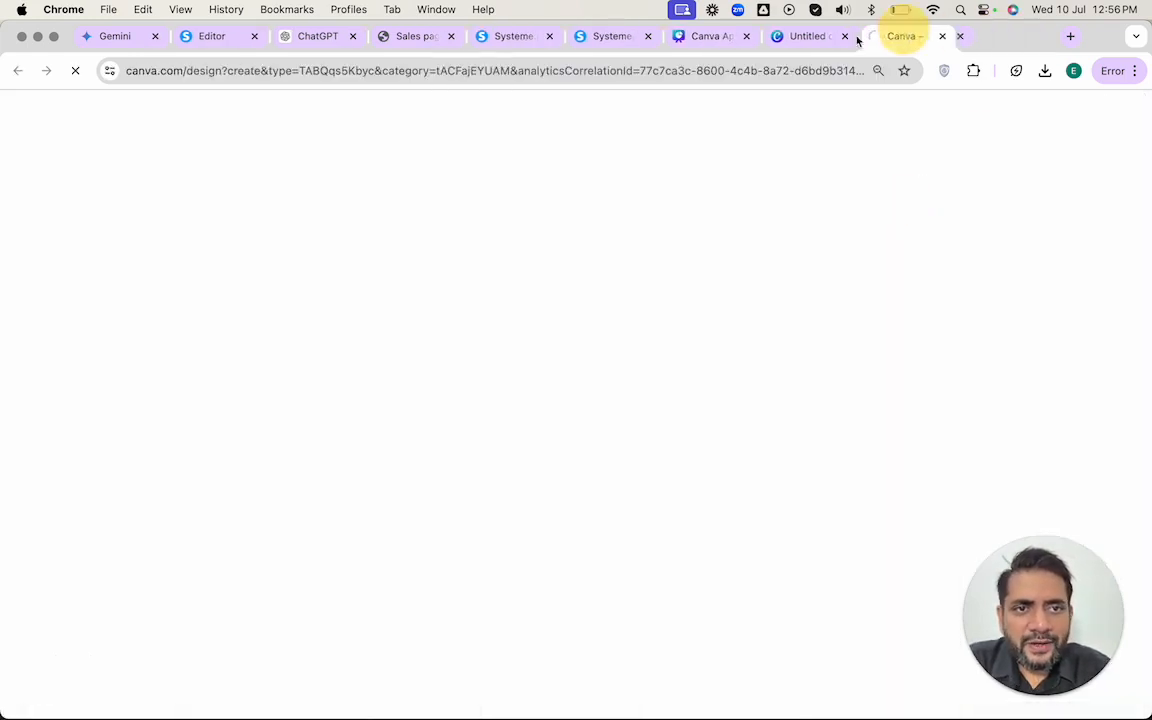
left_click_drag(507, 50, 325, 46)
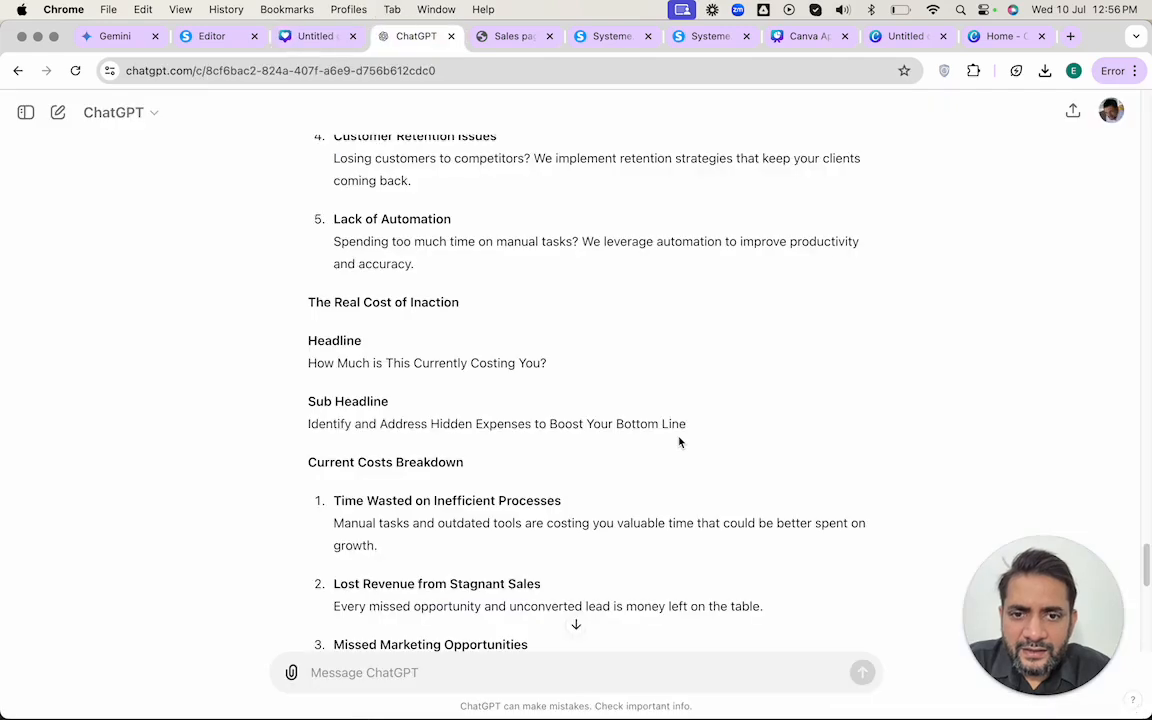
- Compare the cost and problem copy in ChatGPT with the illustrated problem rows in the page editor
scroll(680, 442, "up", 1)
scroll(681, 442, "down", 1)
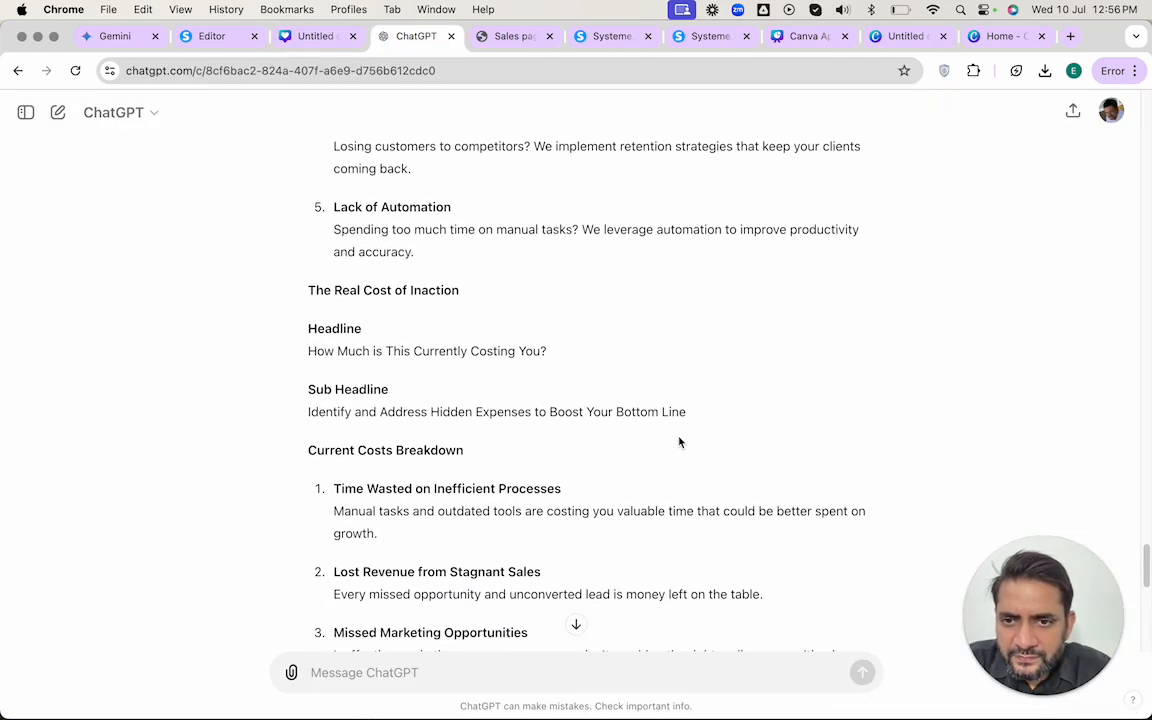
scroll(679, 442, "down", 3)
scroll(680, 443, "up", 5)
key("super+alt+Left")
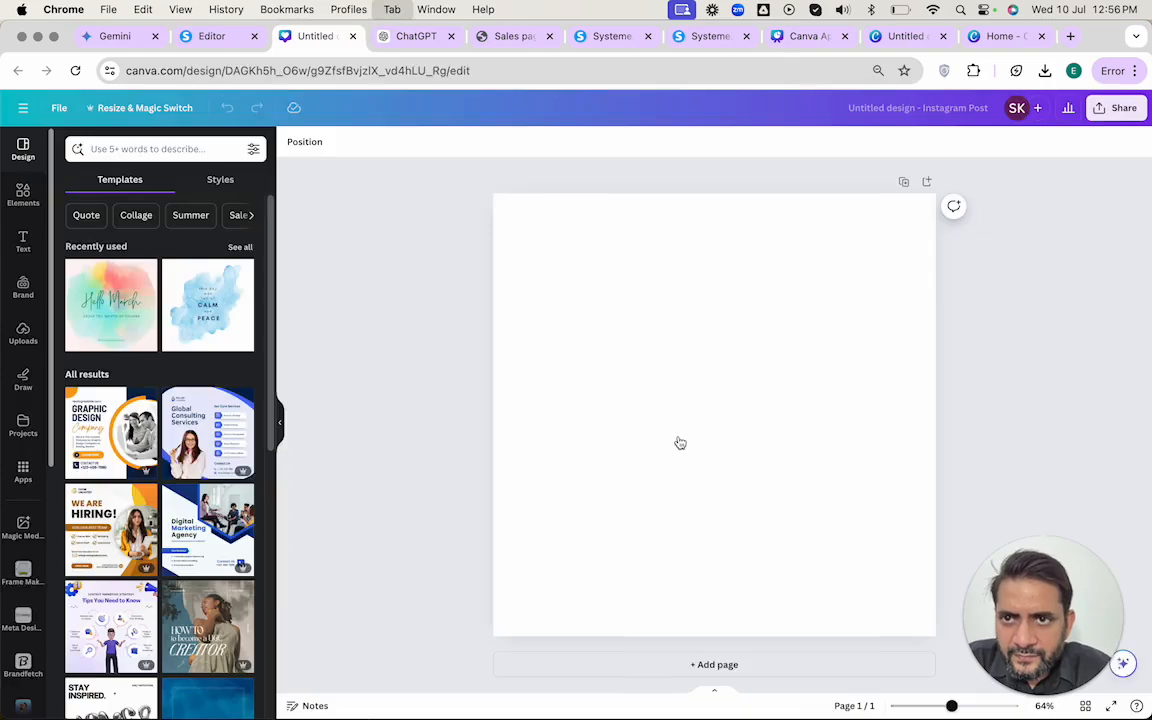
key("super+alt+Left")
scroll(680, 443, "up", 5)
scroll(680, 443, "down", 3)
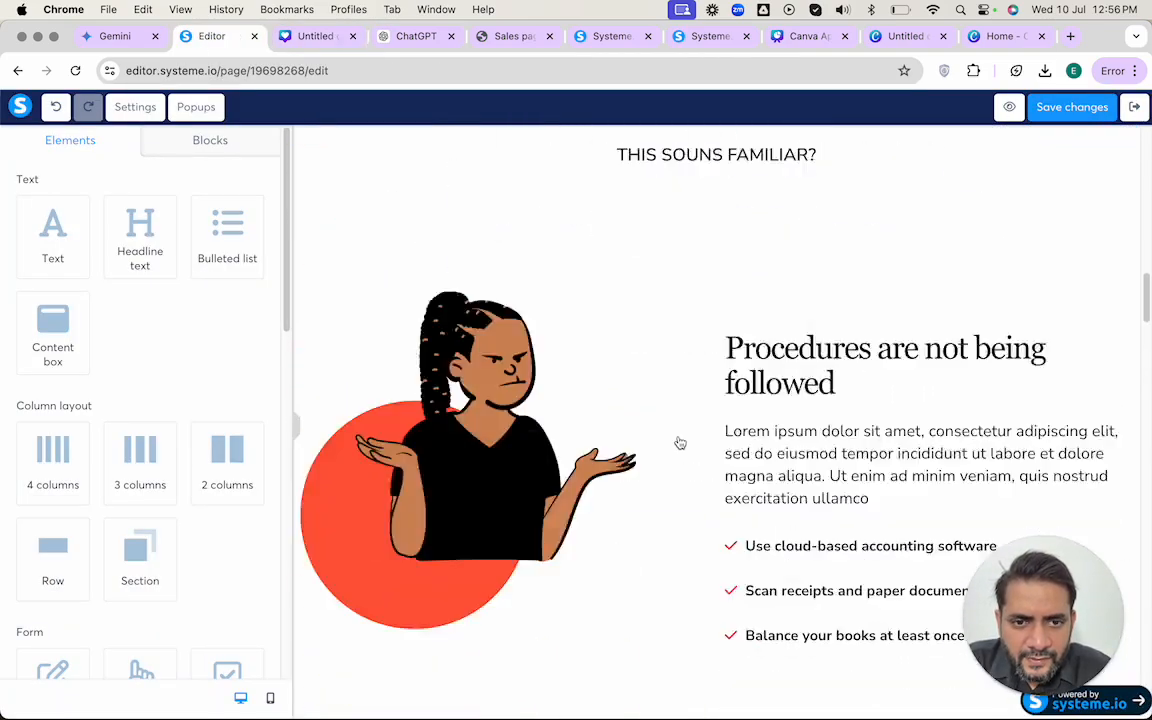
scroll(680, 443, "down", 5)
- Switch to ChatGPT and copy the first key problem title, "Operational Inefficiencies"
key("super+alt+Right")
key("super+alt+Right")
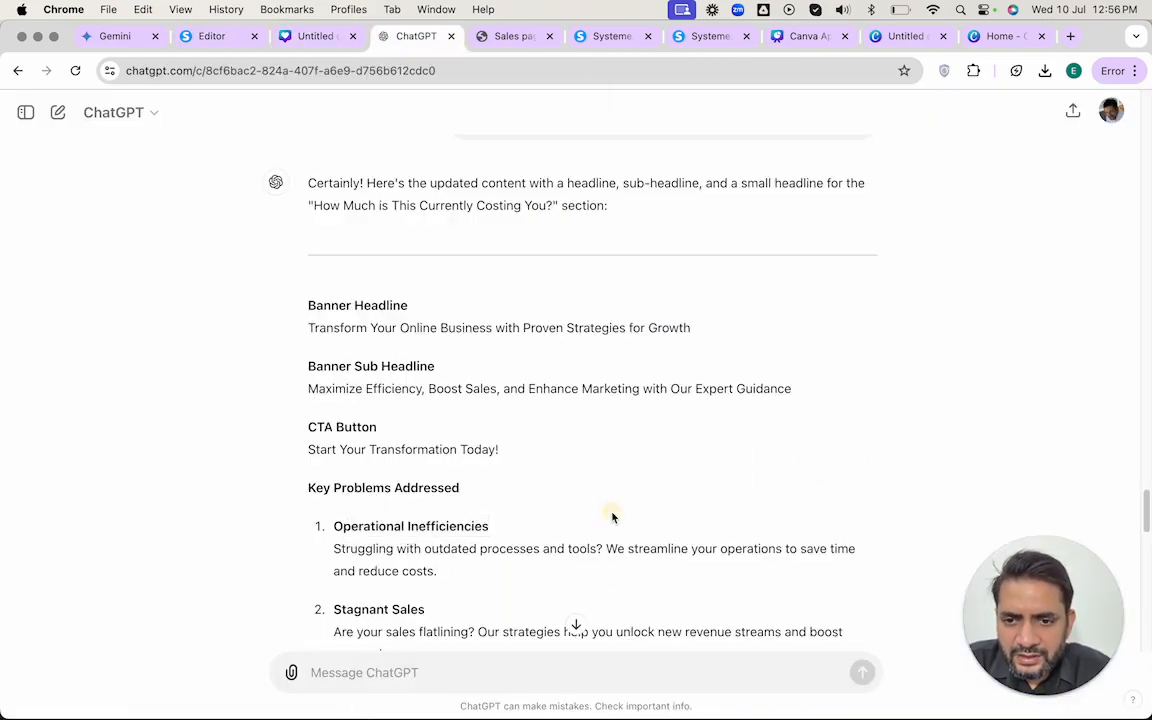
scroll(524, 556, "up", 1)
scroll(524, 555, "down", 3)
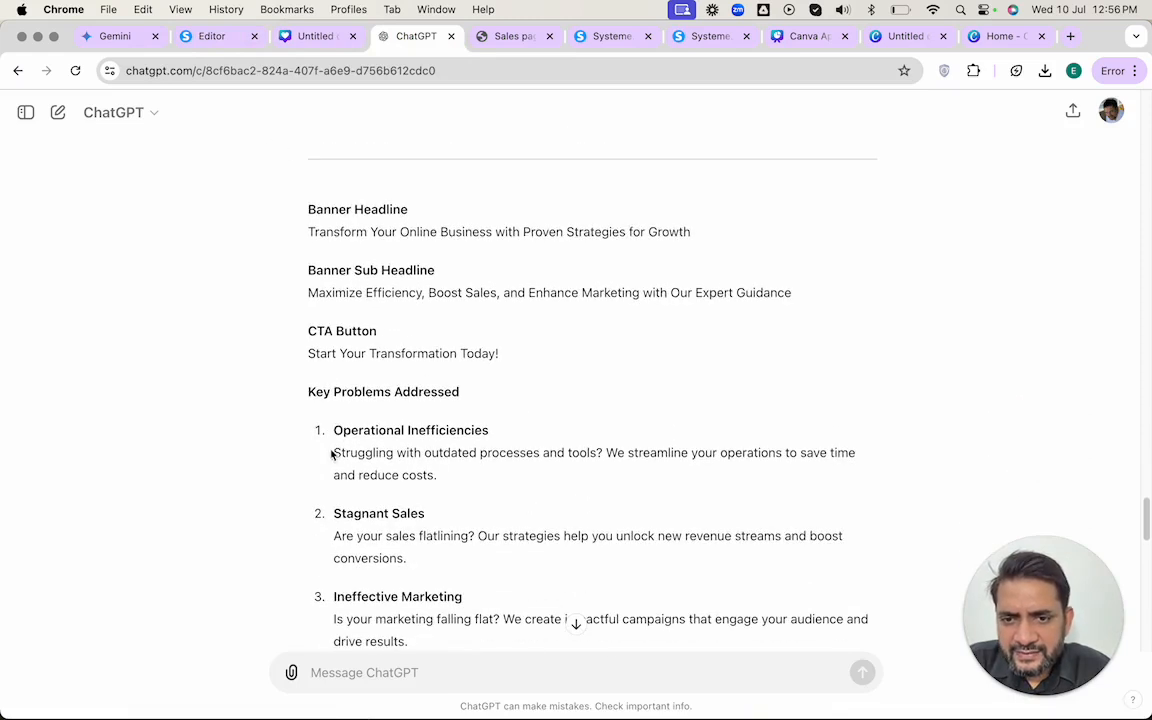
left_click_drag(334, 431, 531, 432)
key("super+c")
left_click(348, 443)
- Switch to the blank Canva design and search its elements for "Operational Inefficiencies"
key("ctrl+shift+Tab")
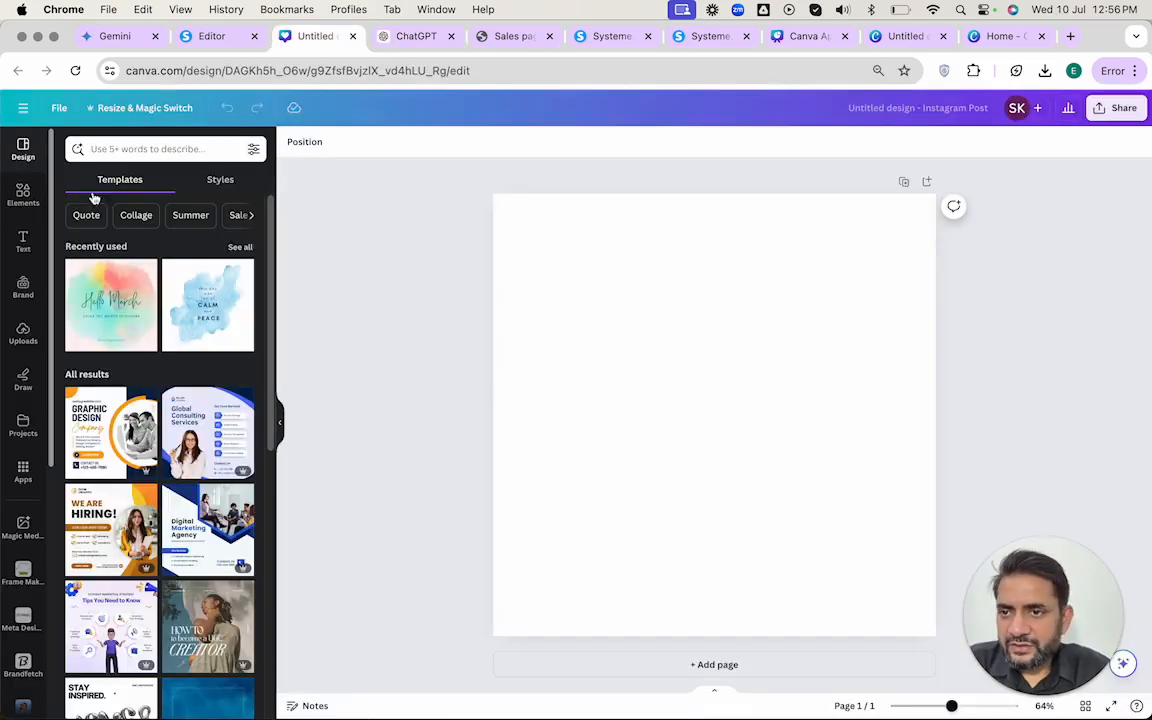
left_click(23, 193)
left_click(150, 148)
key("super+v")
key("Return")
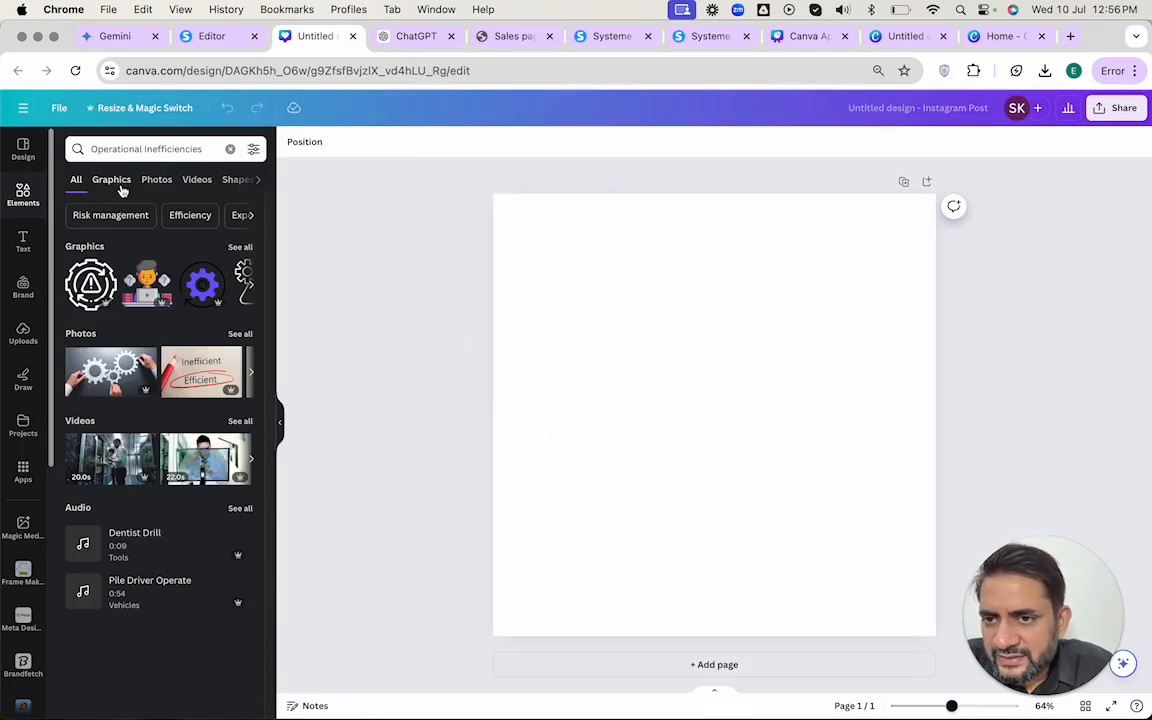
- Add the graphic of a worried man at a laptop to the page and enlarge it to about 864 px wide
left_click(244, 250)
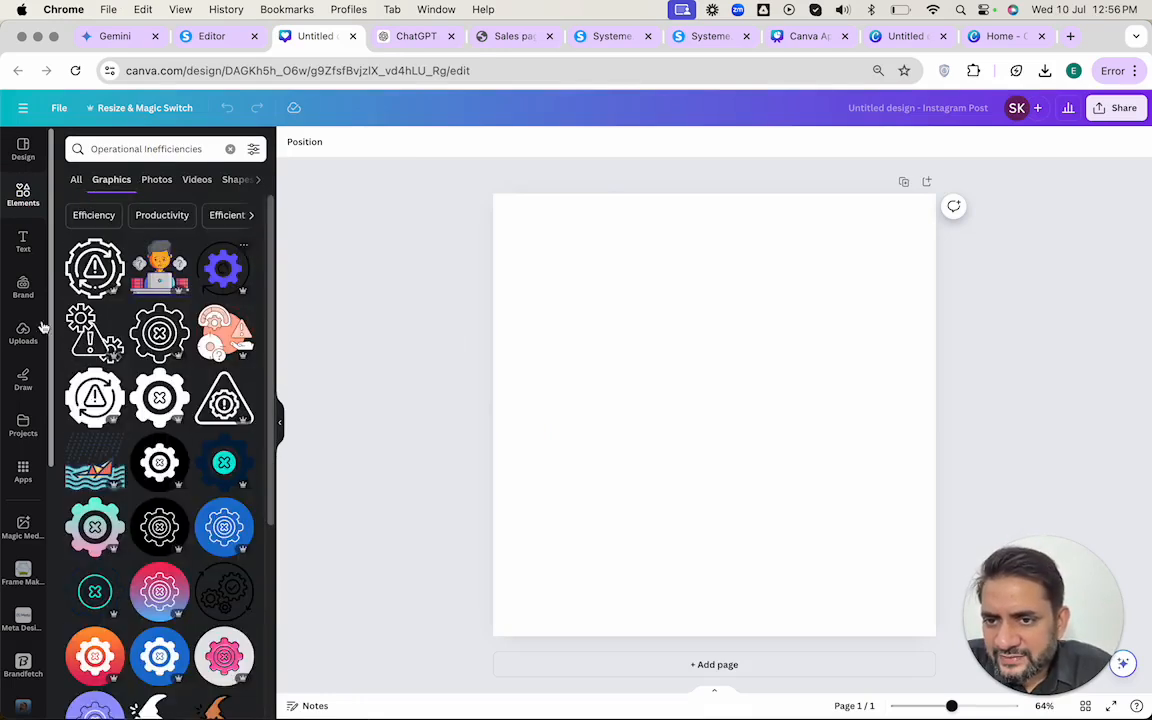
left_click(159, 270)
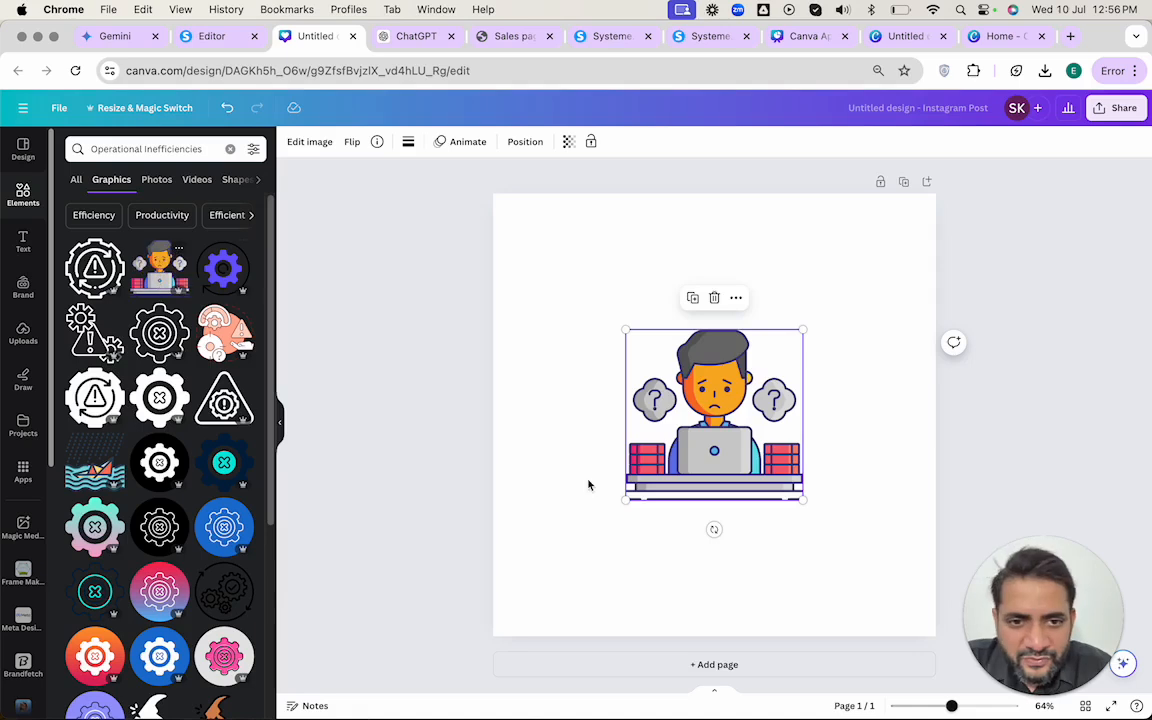
left_click_drag(688, 430, 599, 334)
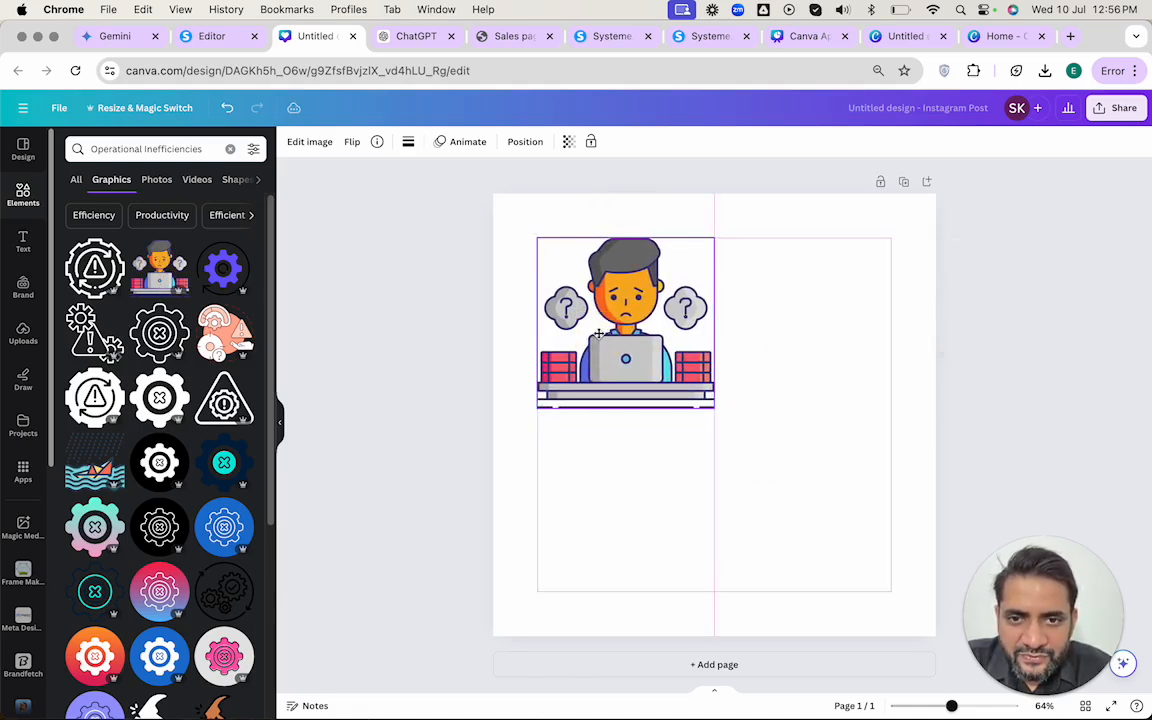
left_click_drag(713, 408, 892, 582)
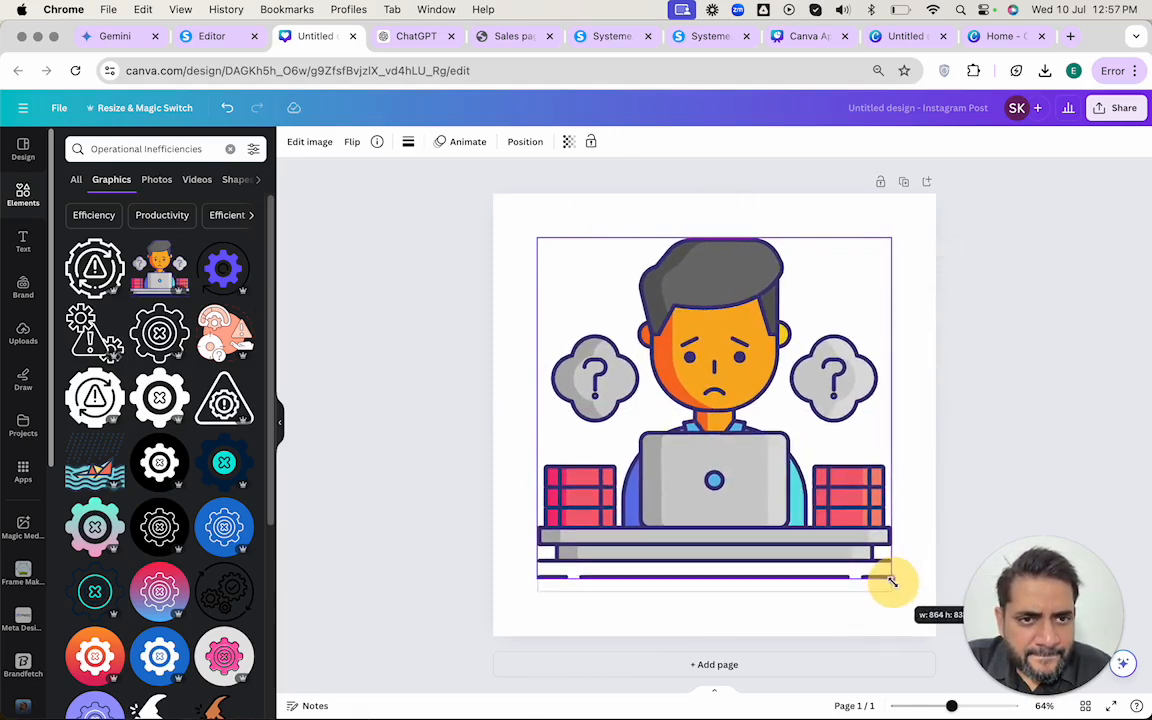
- Switch to ChatGPT and copy the second key problem title, "Stagnant Sales"
key("ctrl+shift+Tab")
key("ctrl+Tab")
key("ctrl+Tab")
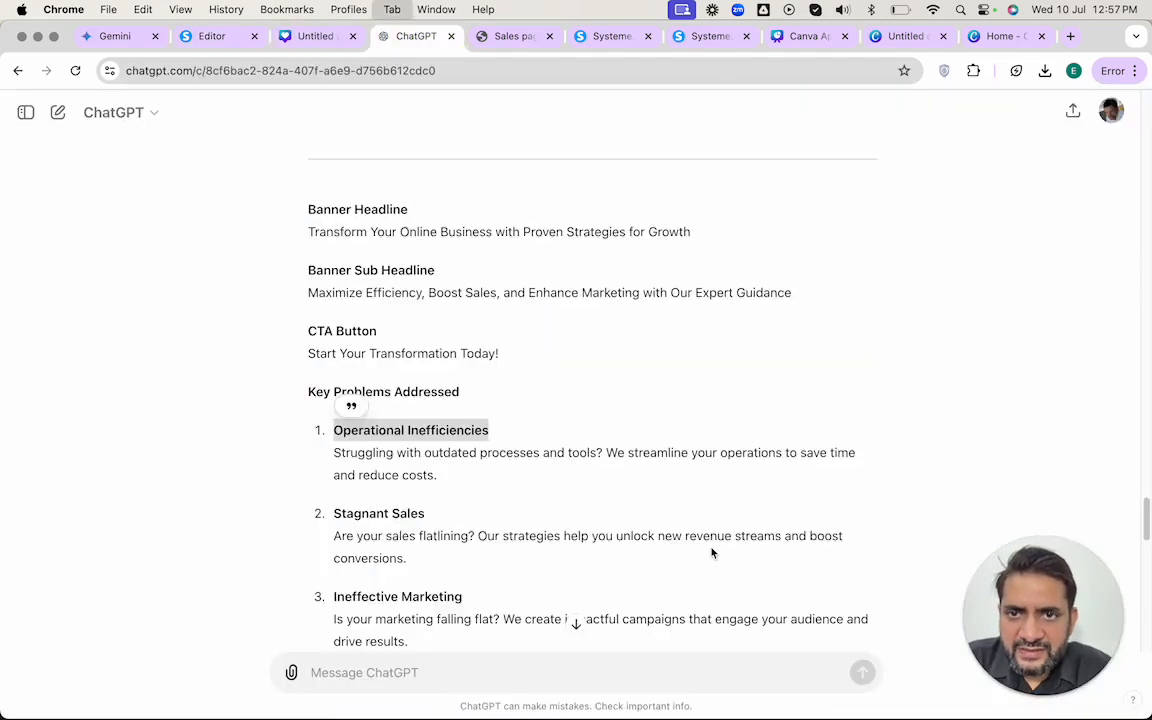
scroll(712, 553, "down", 1)
left_click_drag(334, 446, 437, 442)
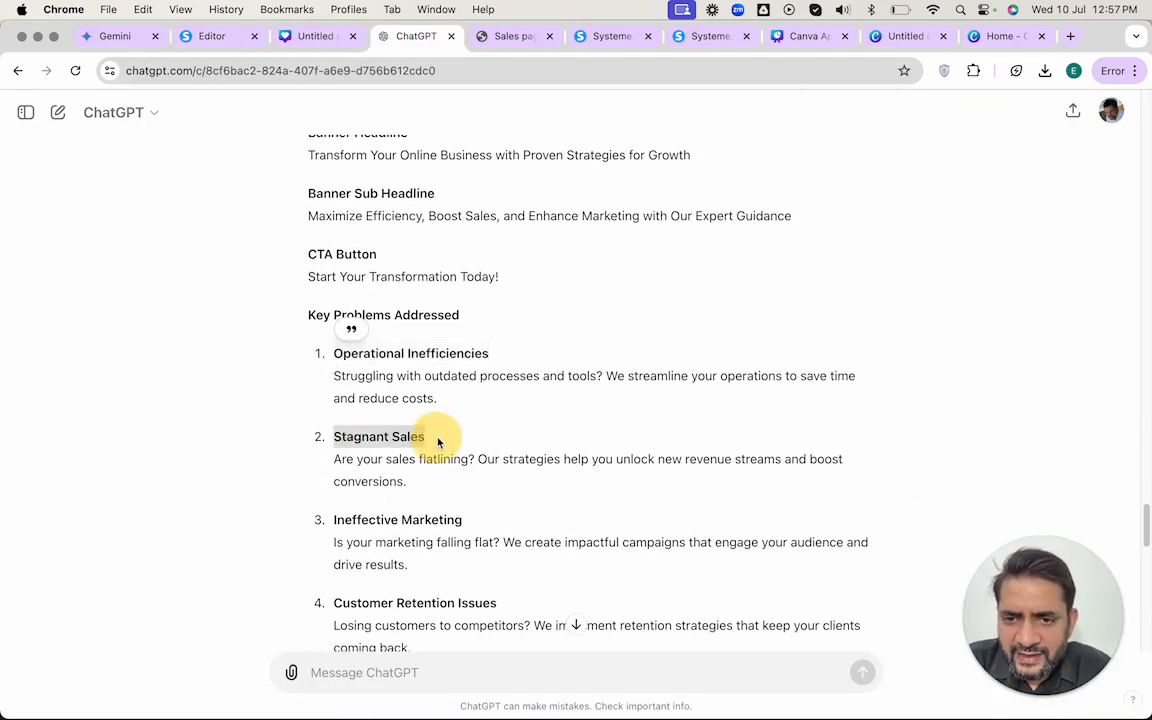
- Return to the Canva design, add a second page, and search the graphics for "Stagnant Sales"
key("ctrl+shift+Tab")
left_click(645, 669)
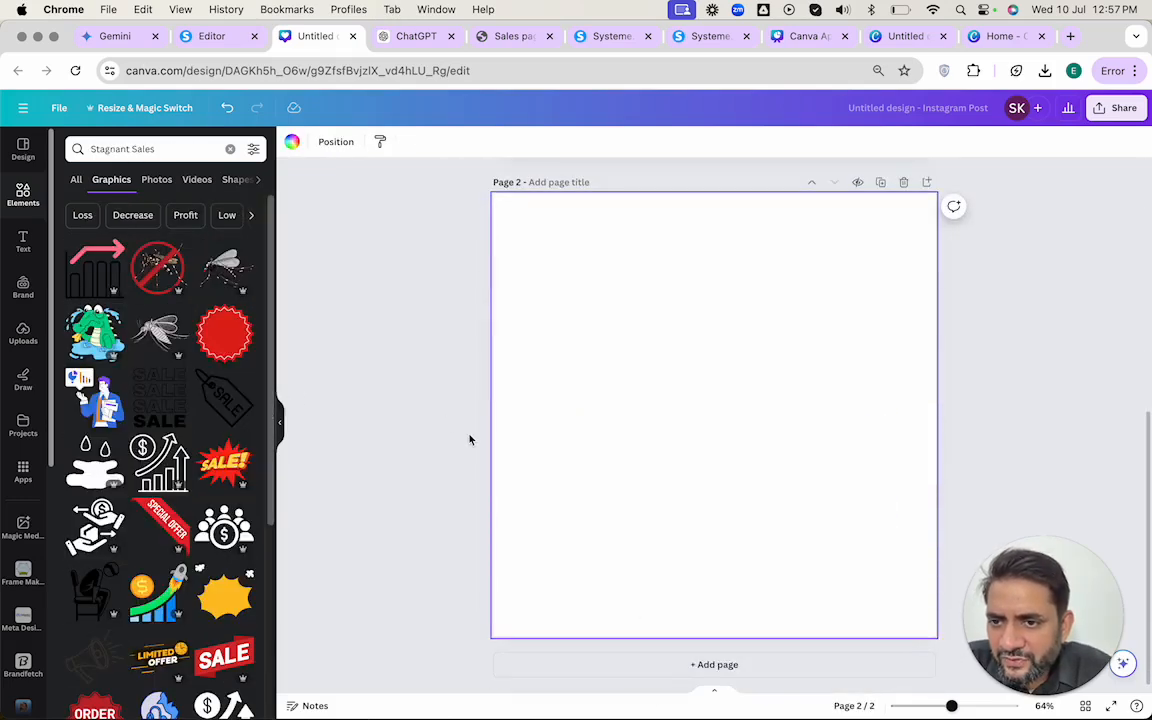
scroll(470, 440, "up", 5)
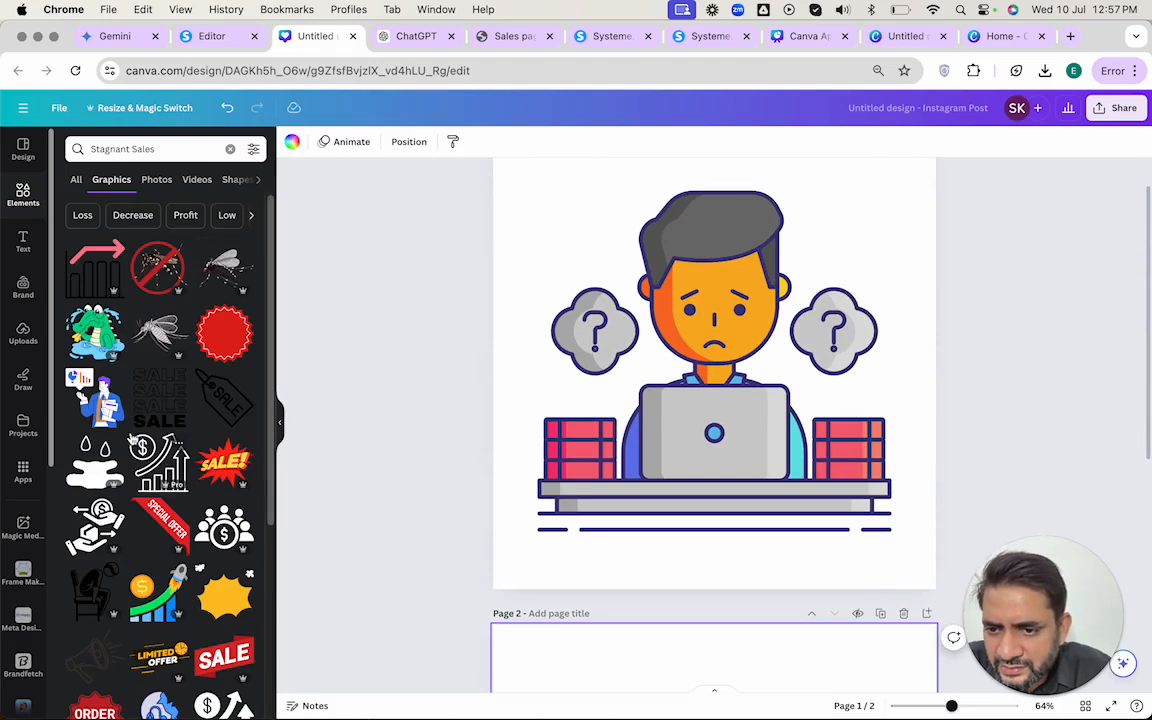
scroll(131, 438, "down", 6)
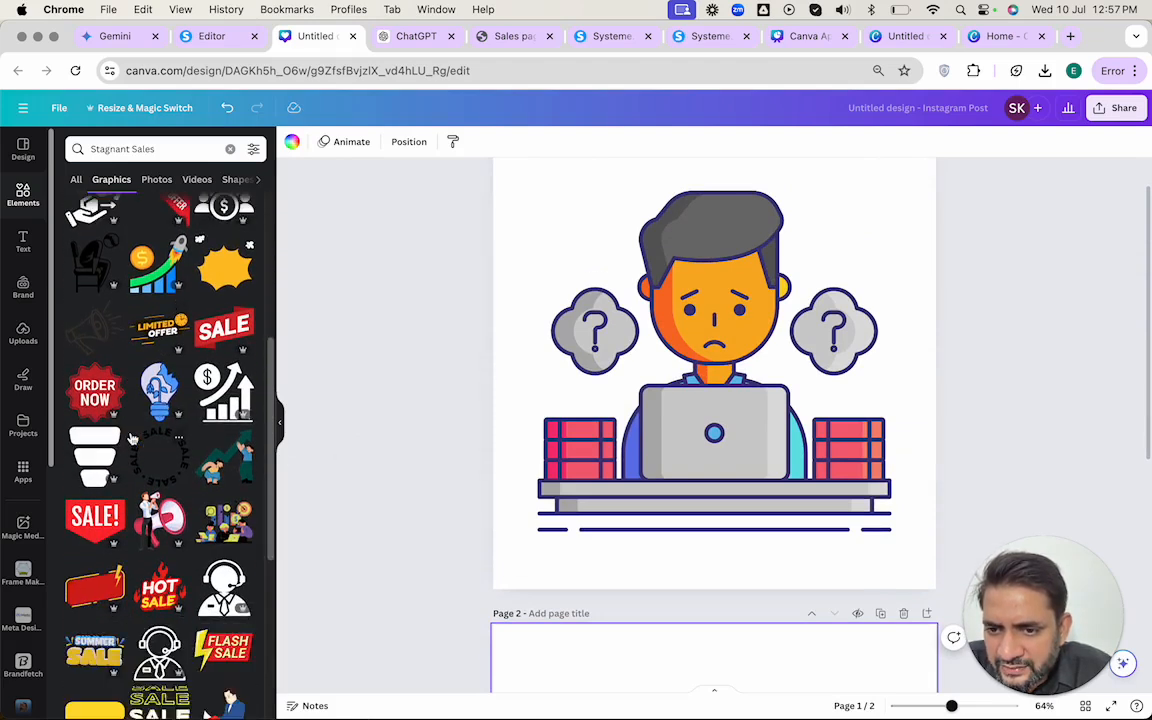
scroll(384, 545, "down", 4)
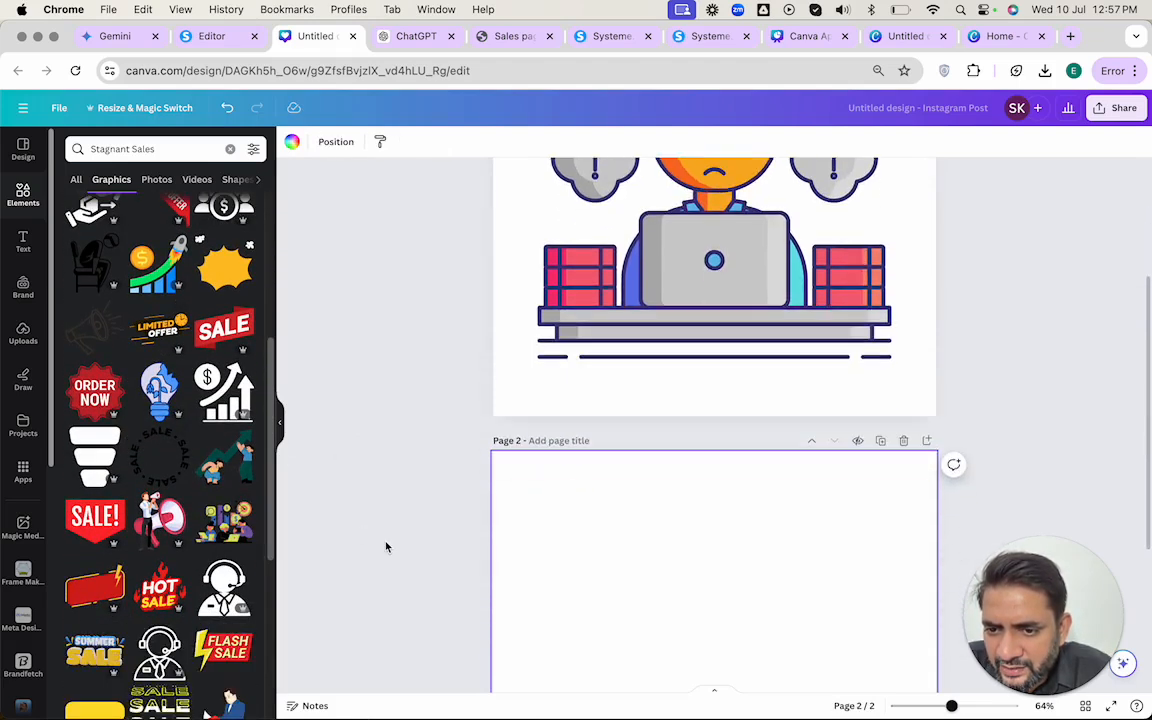
- Add the graphic of three people working beneath a sales chart to page 2, then enlarge and center it
left_click(227, 513)
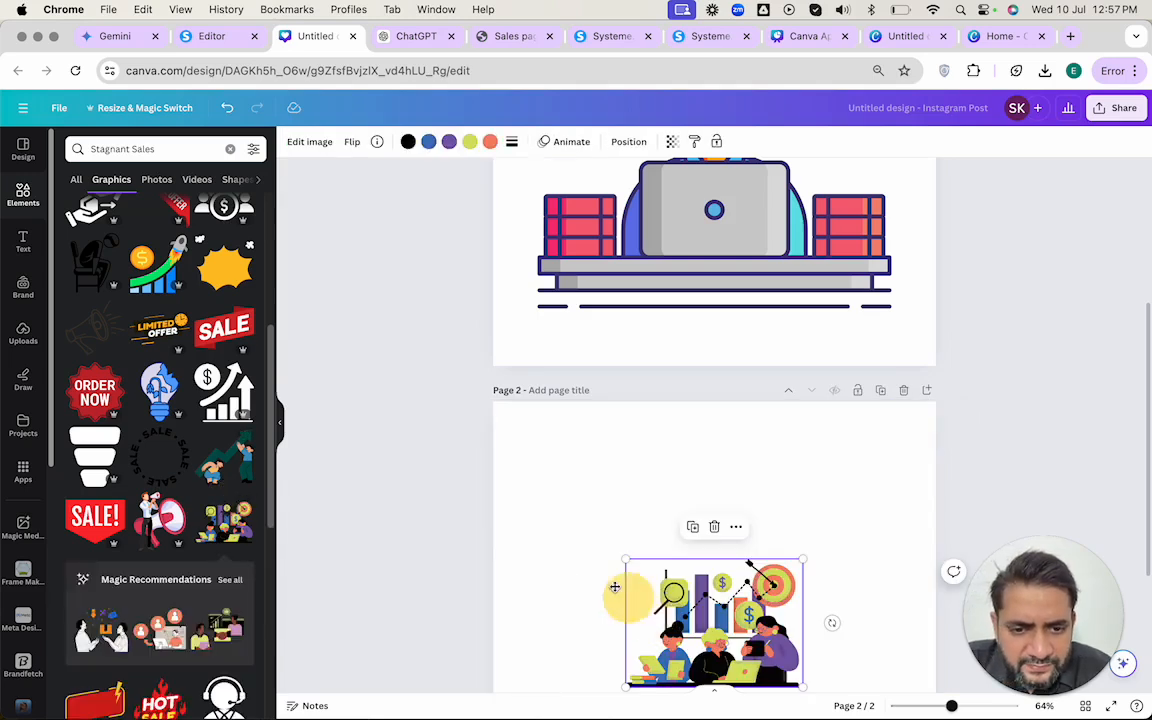
left_click_drag(626, 559, 469, 445)
left_click_drag(595, 524, 672, 594)
scroll(675, 566, "down", 2)
scroll(672, 598, "down", 2)
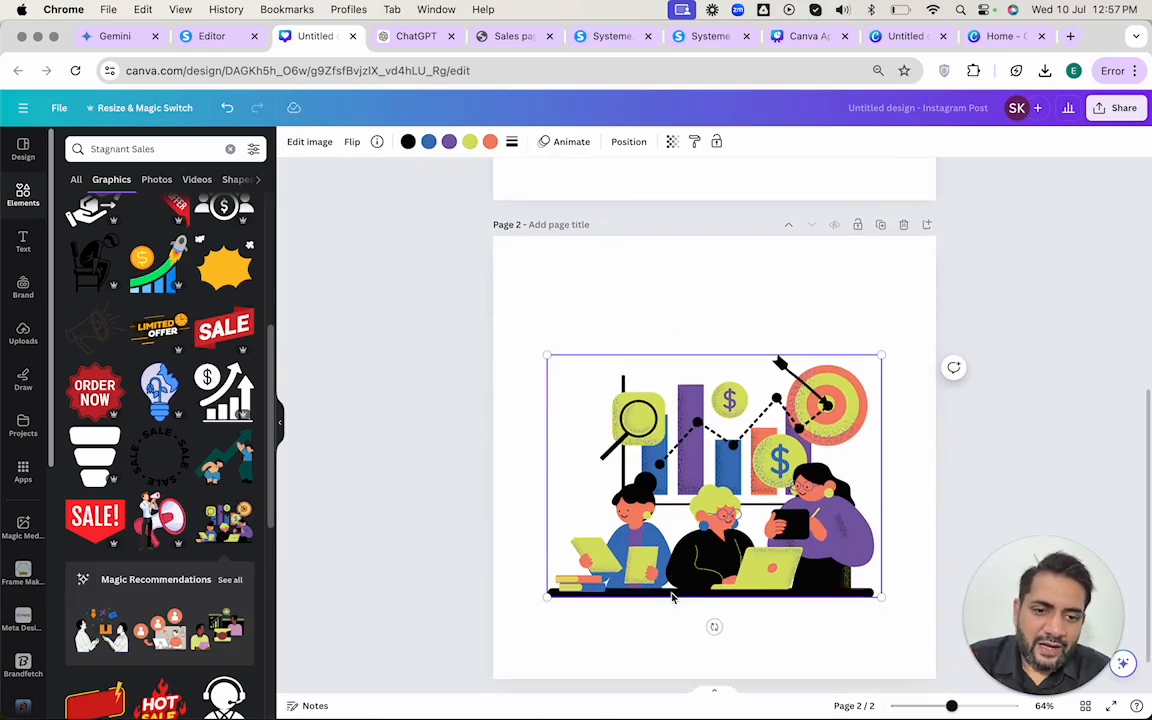
- Compare the first Canva illustration with the page editor's problem rows and review the "How much is this already costing you?" section
scroll(627, 388, "up", 9)
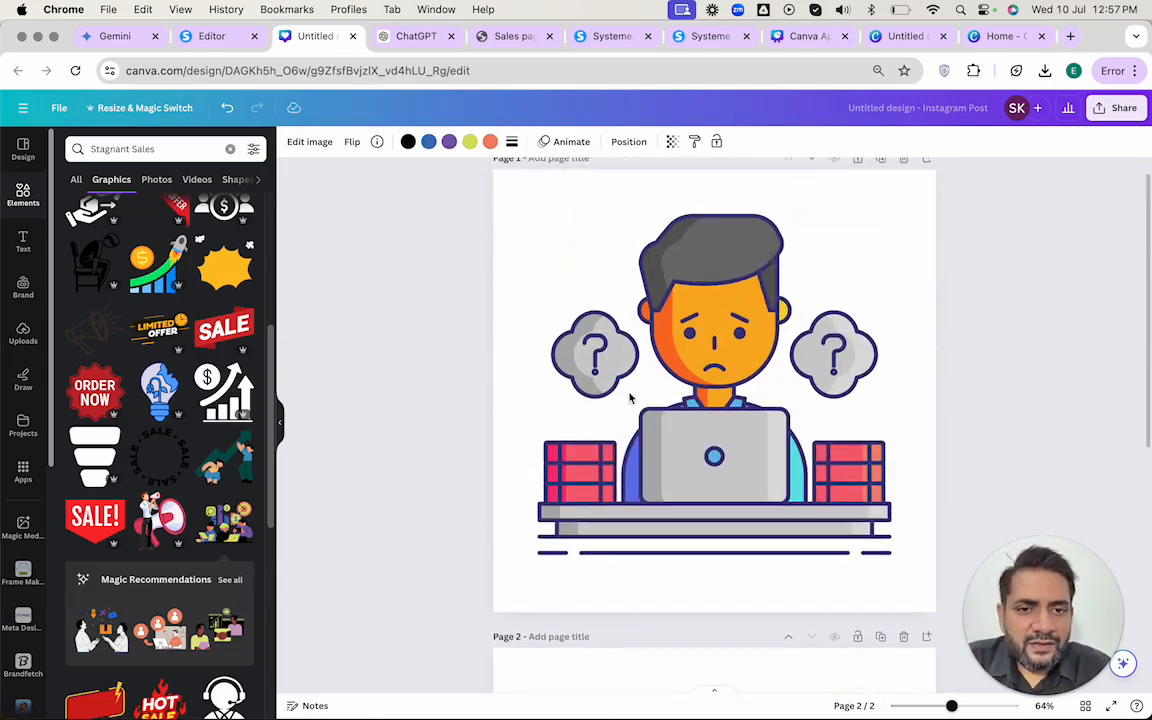
left_click(206, 40)
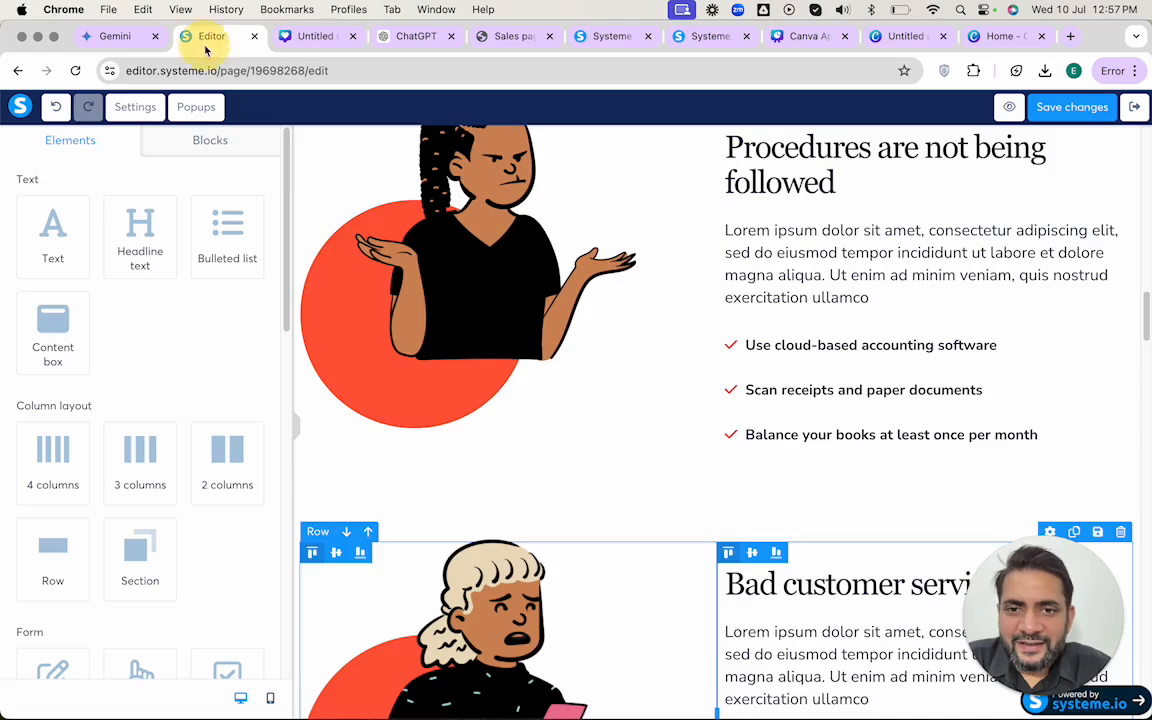
scroll(480, 330, "down", 5)
scroll(540, 410, "down", 10)
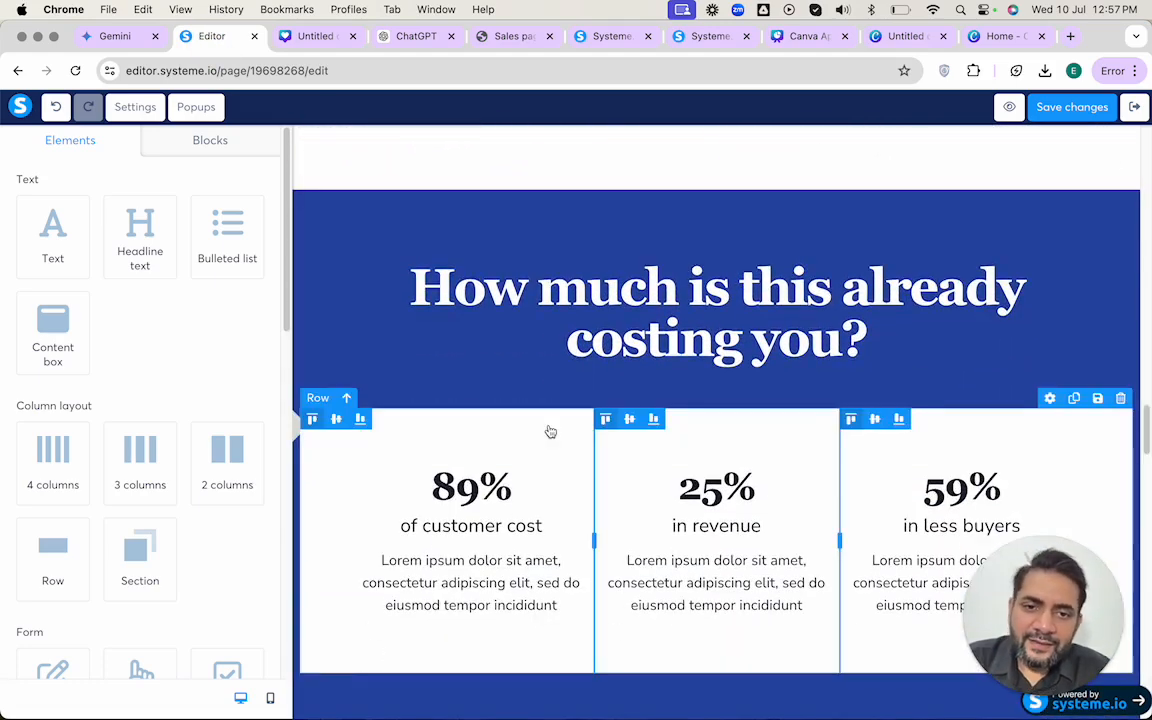
scroll(550, 431, "up", 5)
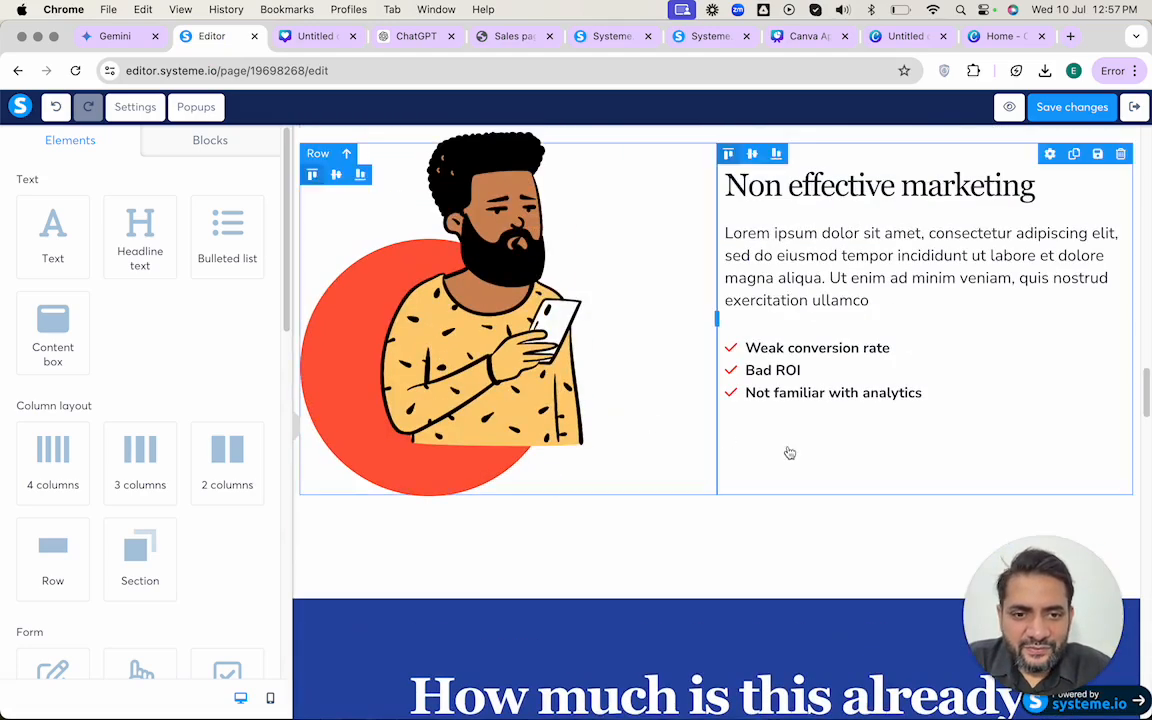
left_click(807, 457)
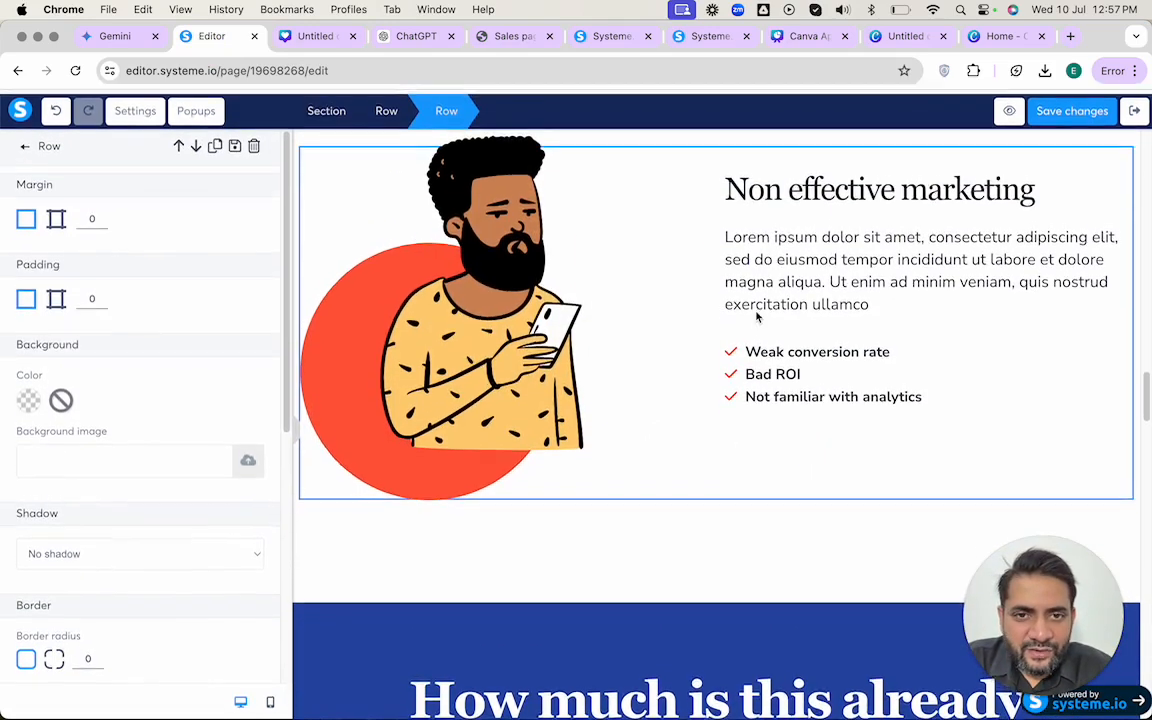
left_click(609, 524)
scroll(609, 526, "up", 2)
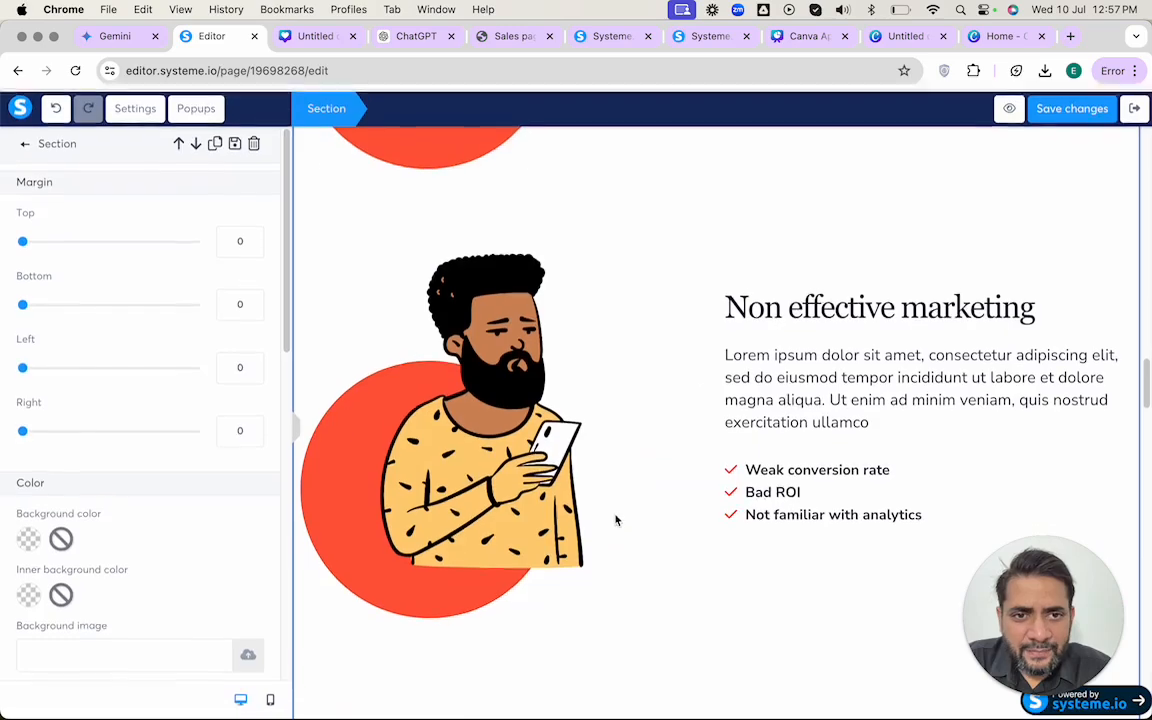
scroll(550, 150, "up", 10)
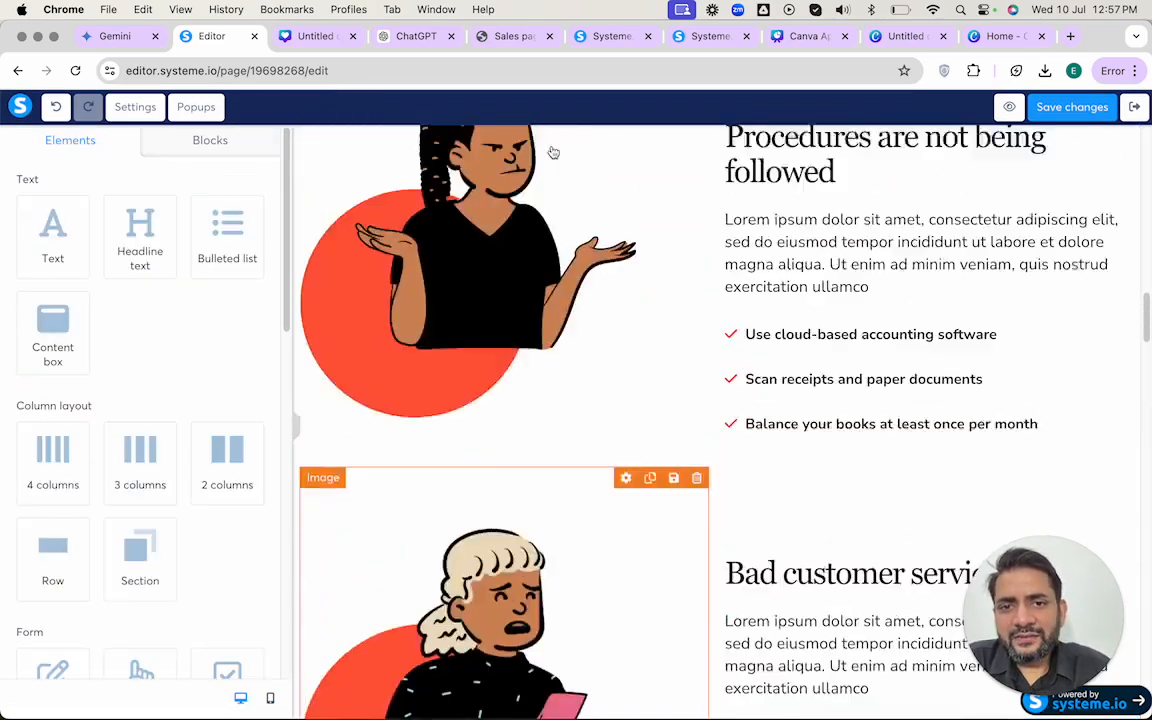
scroll(550, 152, "up", 3)
scroll(661, 288, "down", 2)
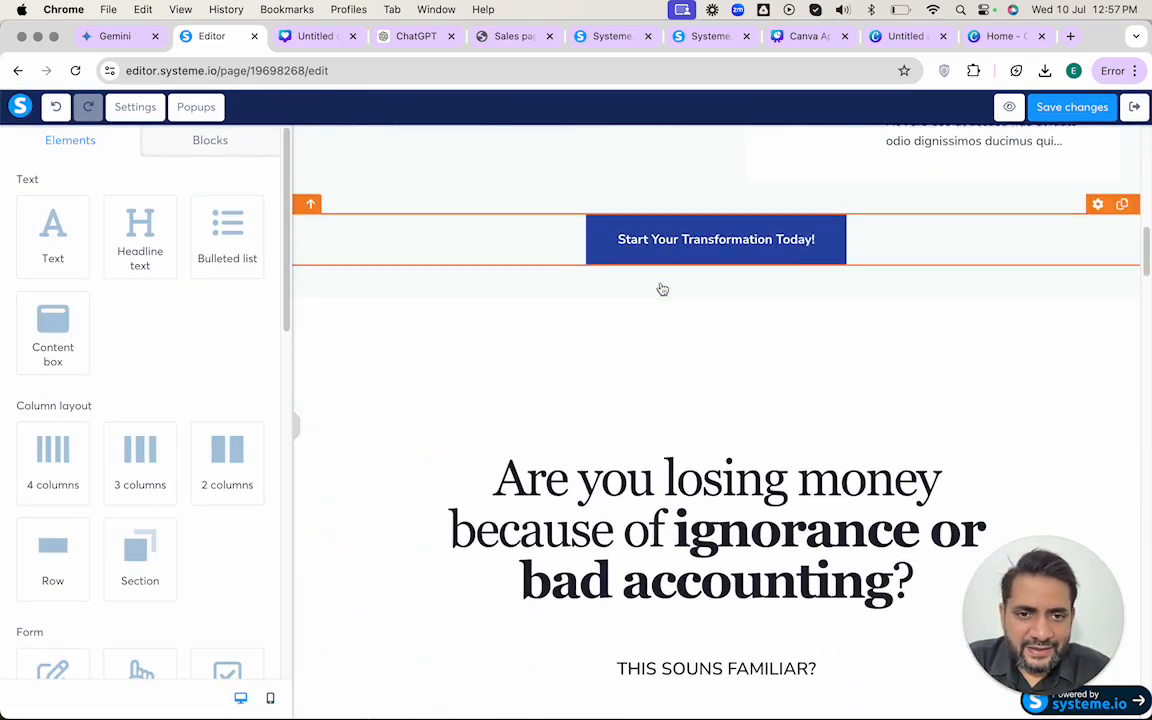
scroll(783, 252, "down", 10)
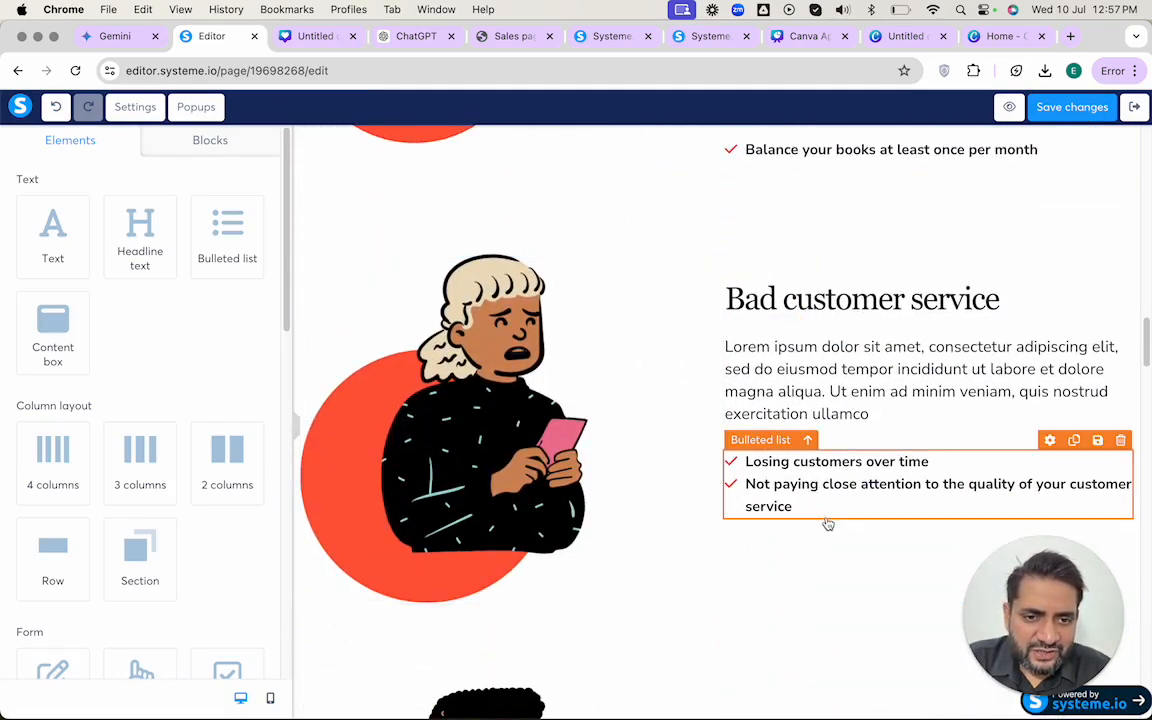
scroll(818, 560, "down", 10)
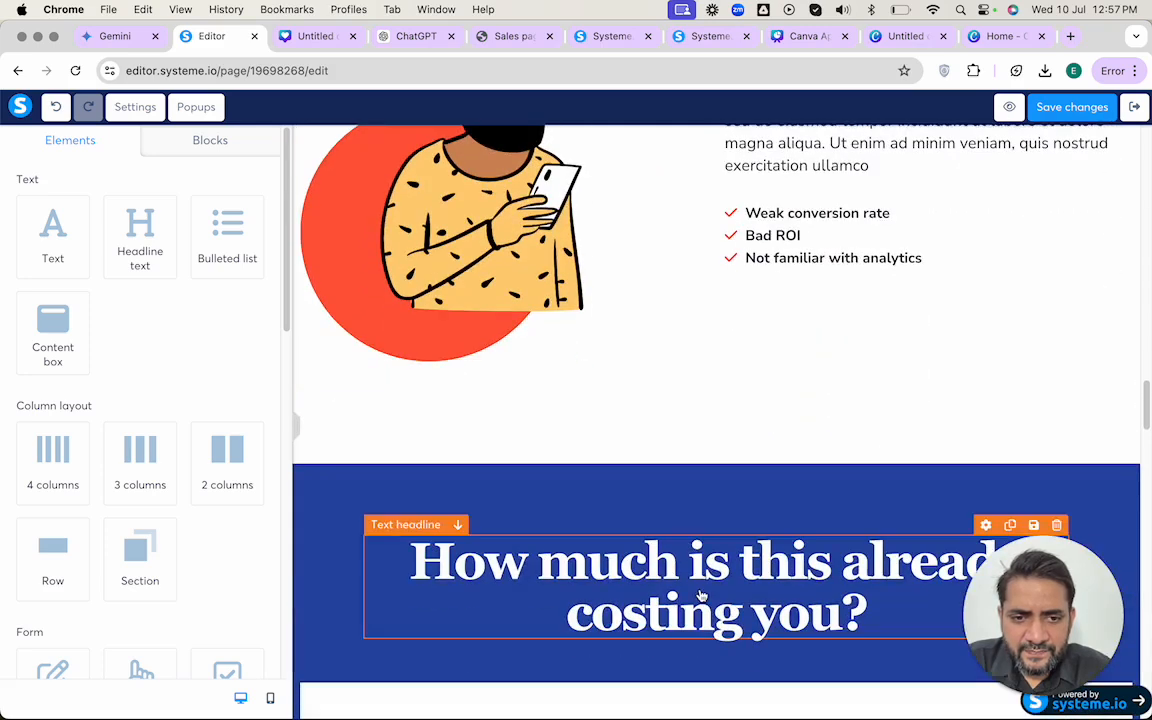
scroll(703, 596, "down", 6)
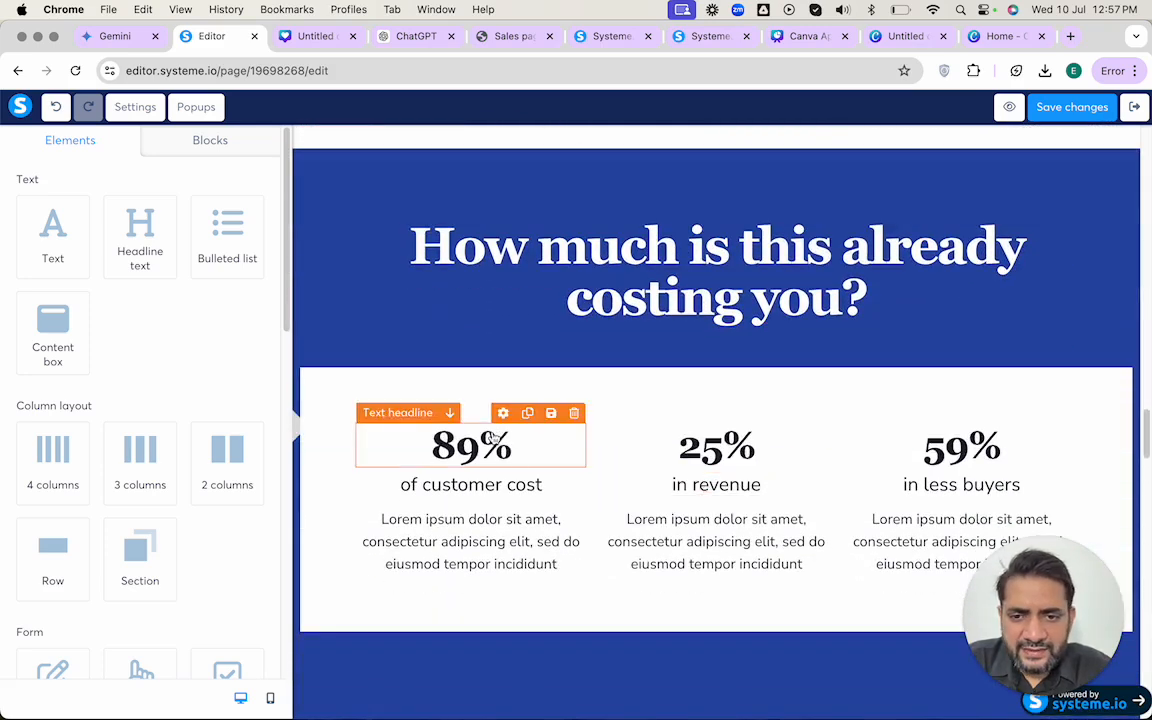
- Compare ChatGPT's "Current Costs Breakdown" copy with the three percentage columns in the page editor's cost section
key("ctrl+Tab")
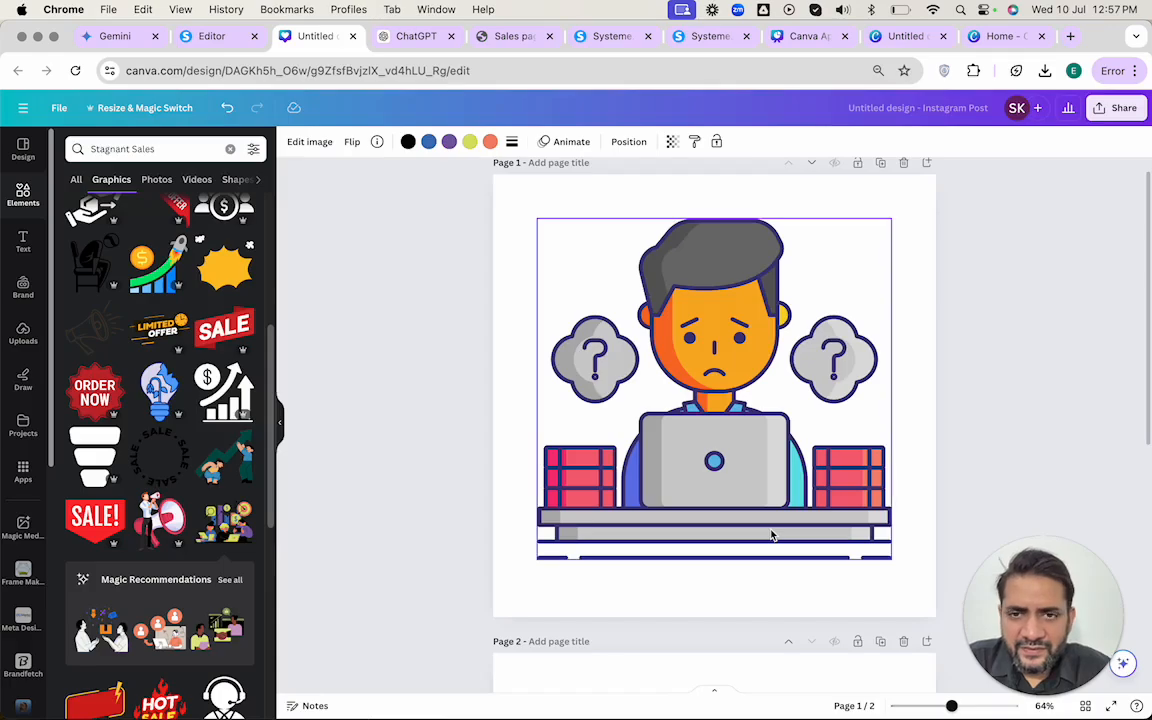
key("ctrl+Tab")
scroll(723, 504, "down", 9)
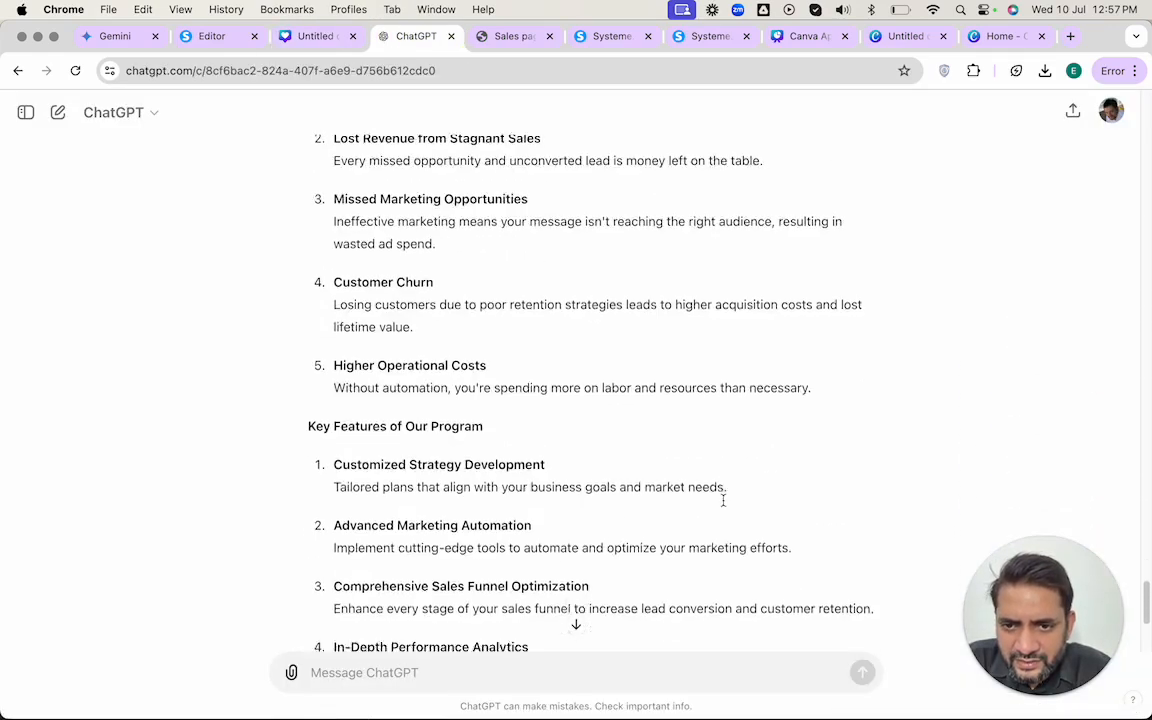
scroll(723, 500, "down", 5)
scroll(723, 505, "up", 10)
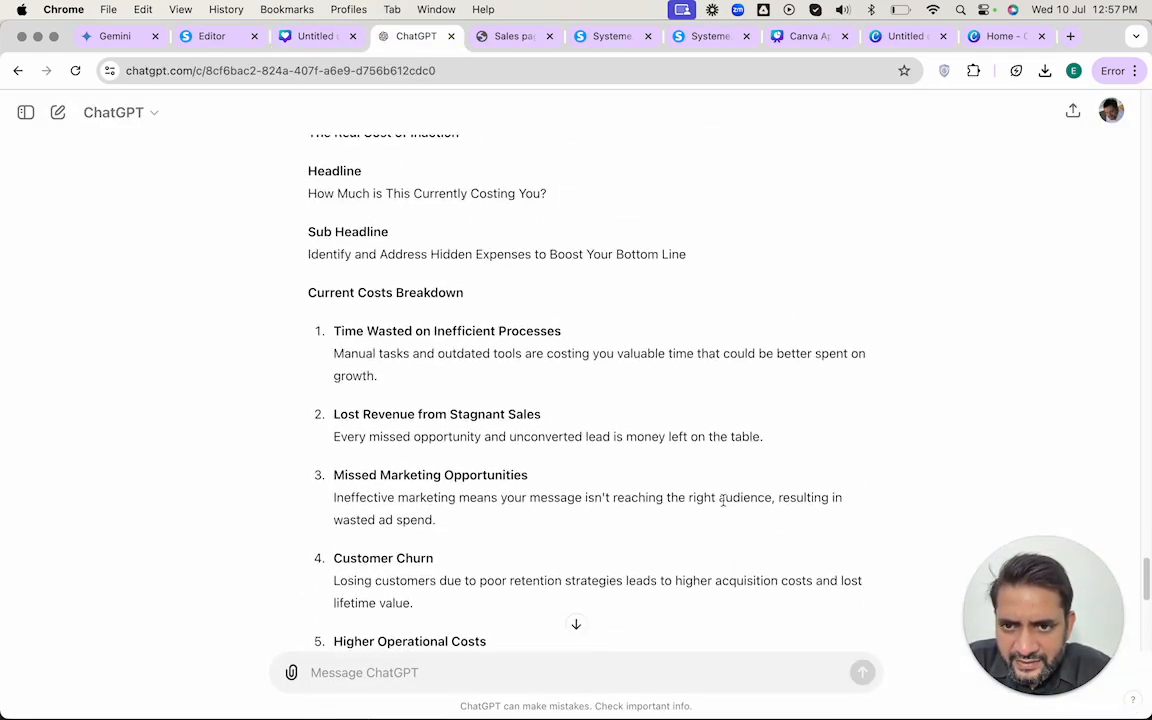
scroll(723, 503, "up", 2)
scroll(723, 506, "down", 1)
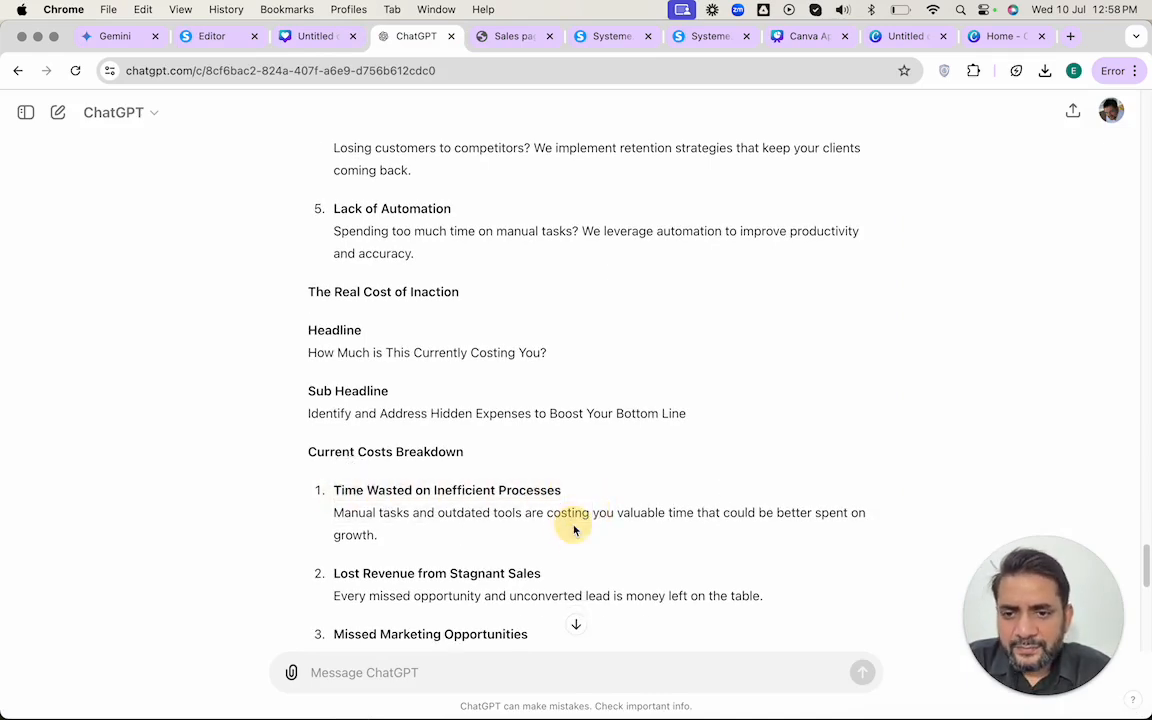
scroll(575, 530, "down", 1)
key("ctrl+shift+Tab")
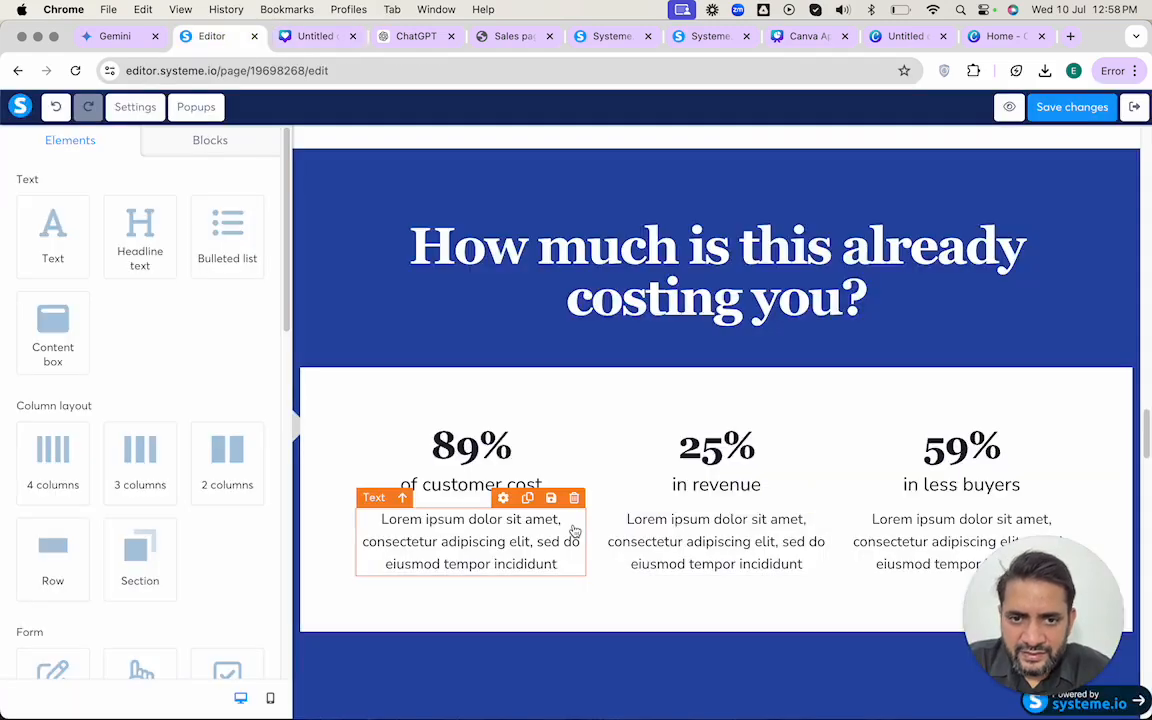
key("ctrl+Tab")
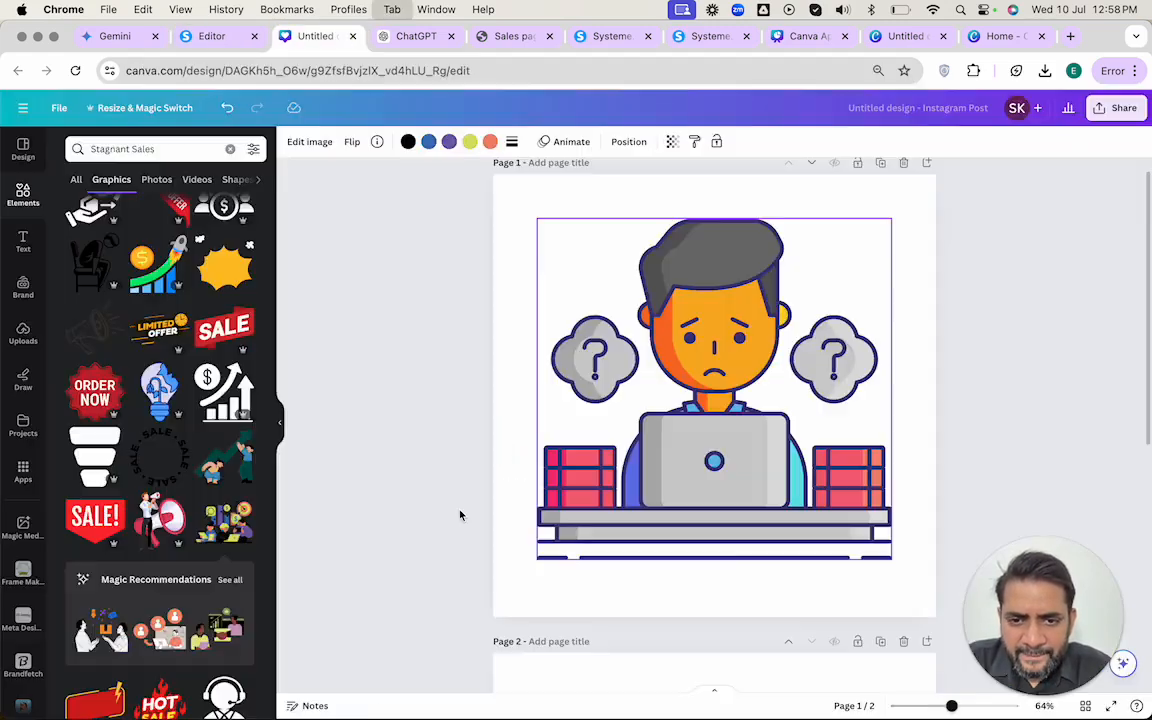
- In ChatGPT, quote the full "Current Costs Breakdown" list and ask "can you give me some data like a percentage value of each"
key("ctrl+Tab")
scroll(475, 470, "down", 1)
scroll(475, 470, "down", 2)
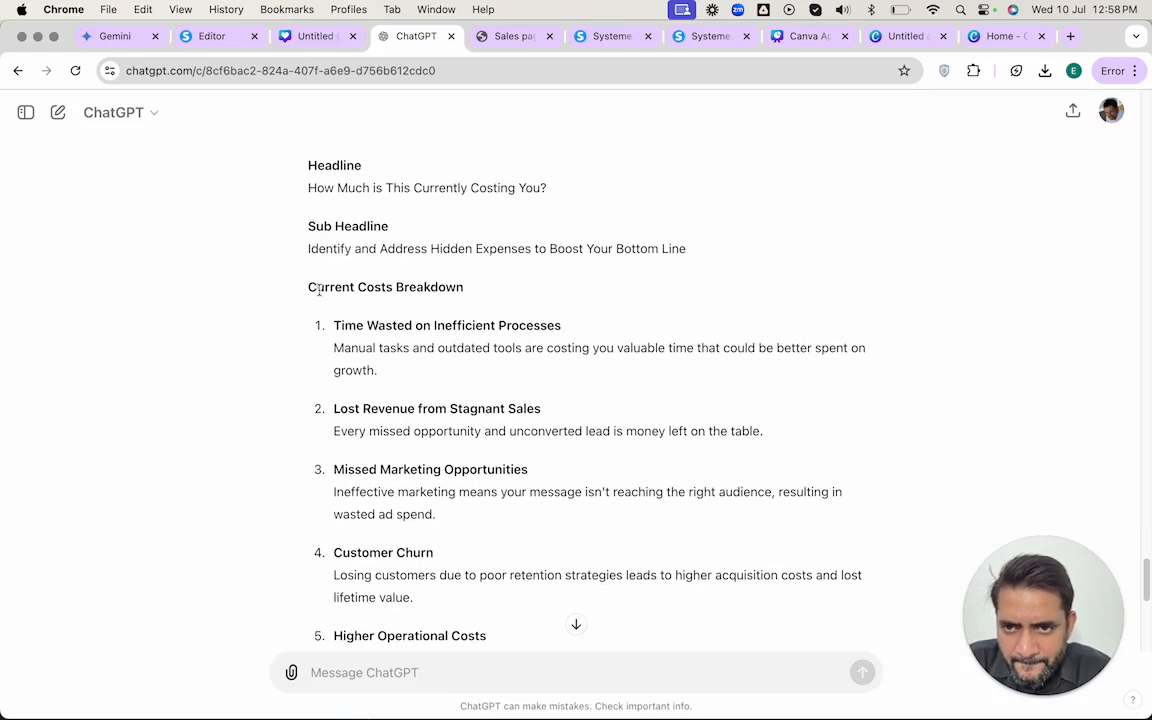
left_click_drag(318, 289, 471, 505)
scroll(465, 470, "down", 3)
scroll(471, 505, "up", 4)
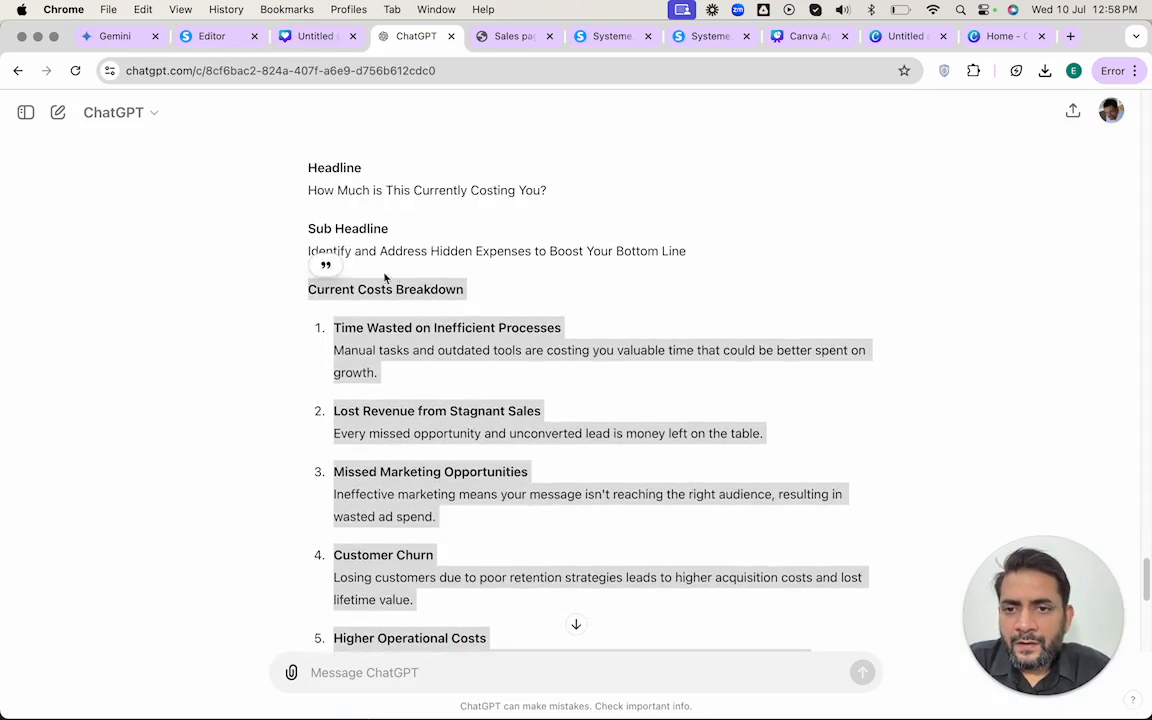
left_click(325, 266)
type("can you")
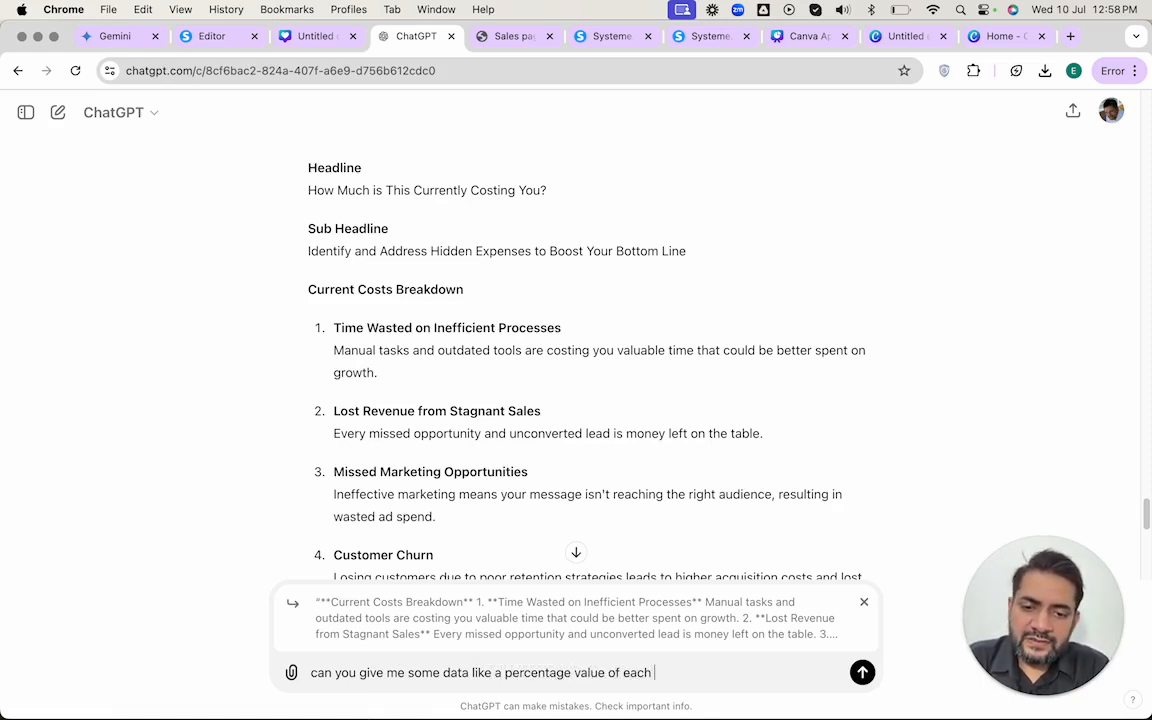
type("give me some data like a percentage value of each")
key("Return")
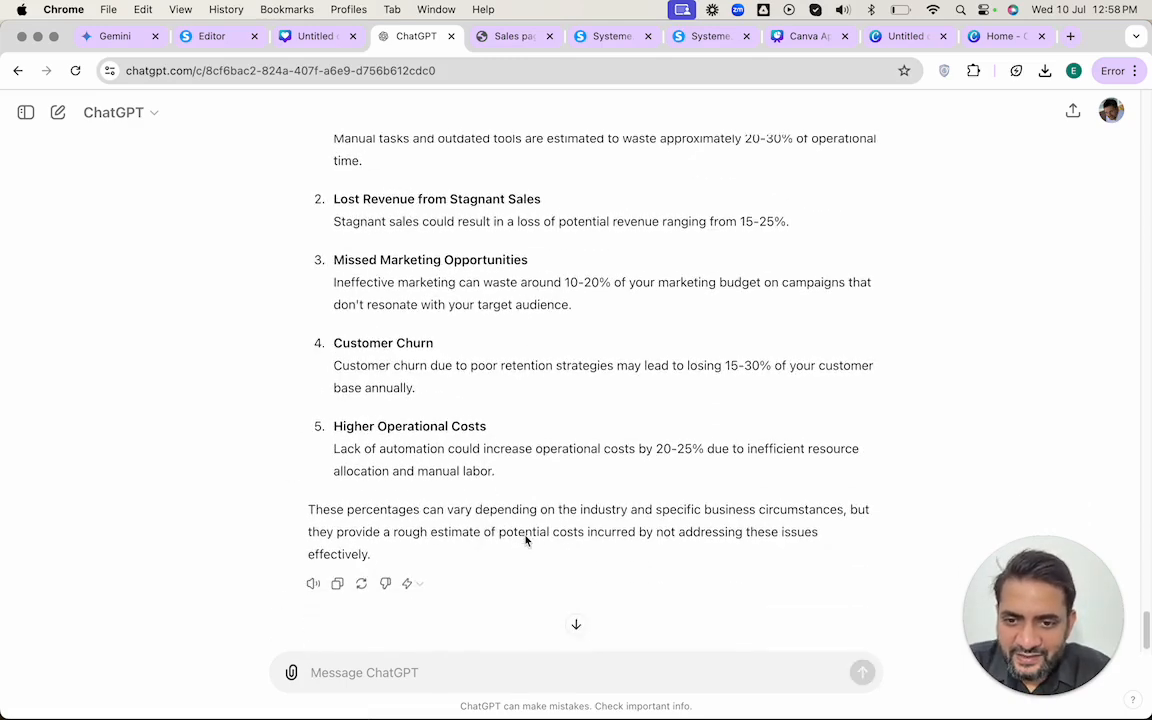
- Return to the page editor and review the sections below the cost section, from "Here is how I can help your company" through the customer stories
key("ctrl+shift+Tab")
key("ctrl+shift+Tab")
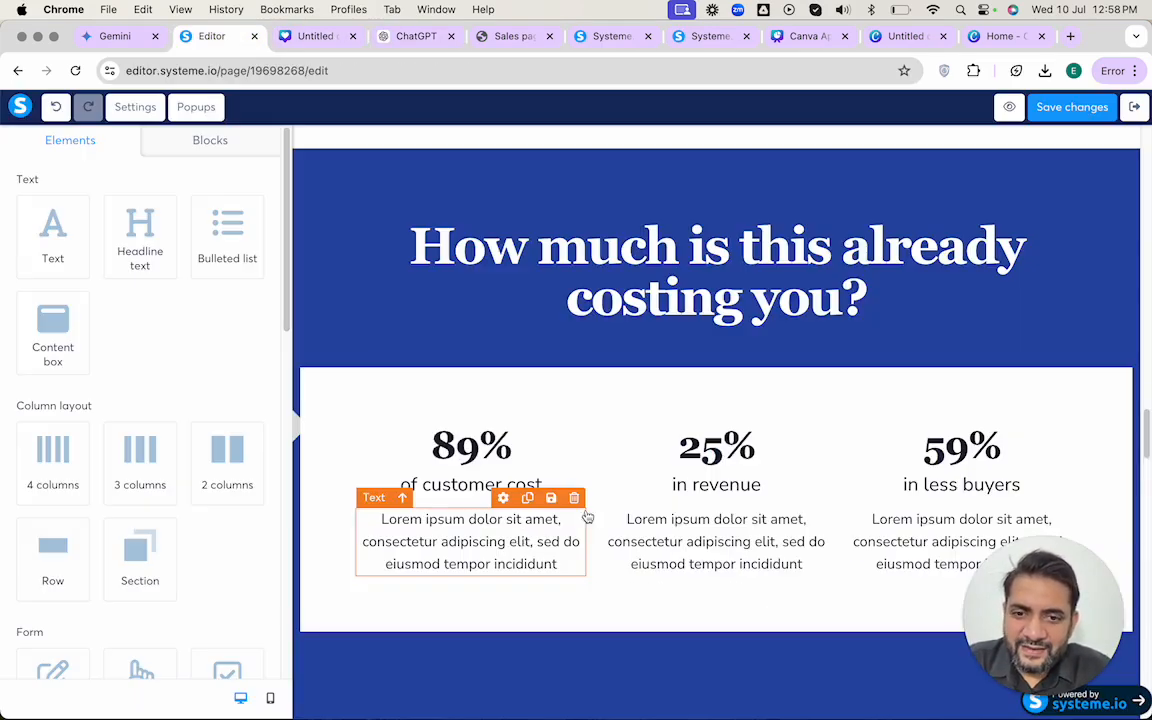
scroll(590, 545, "down", 3)
scroll(639, 537, "down", 3)
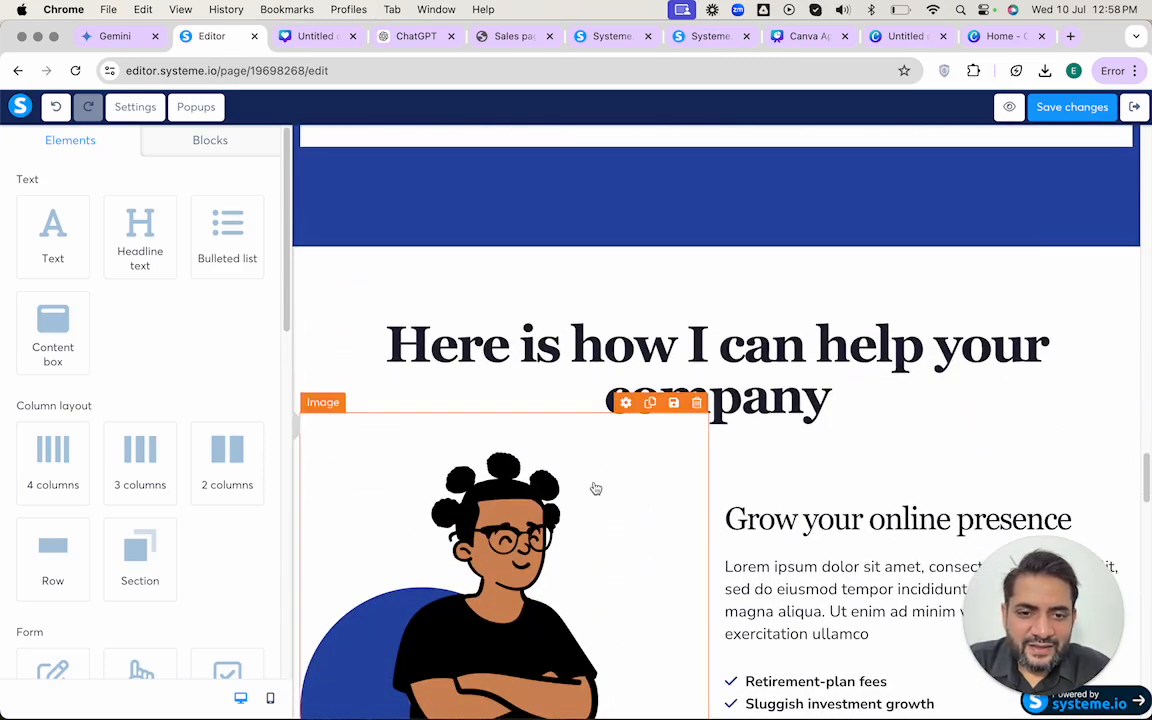
scroll(795, 399, "down", 1)
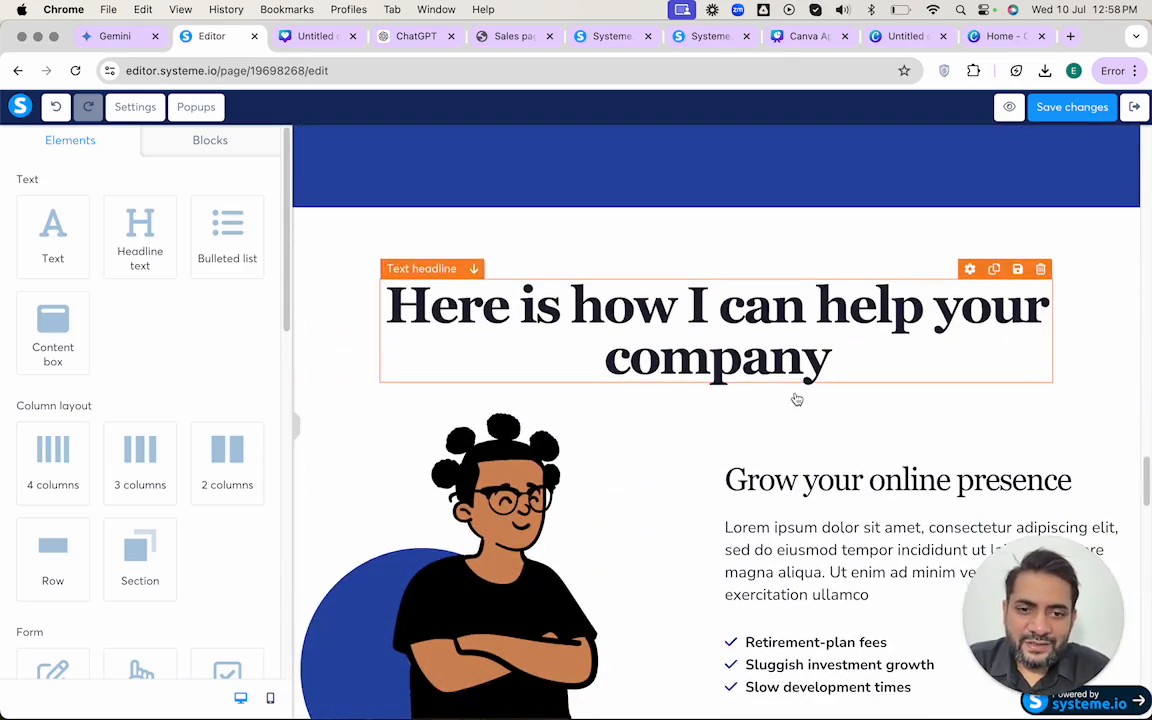
scroll(795, 397, "down", 3)
scroll(888, 487, "down", 5)
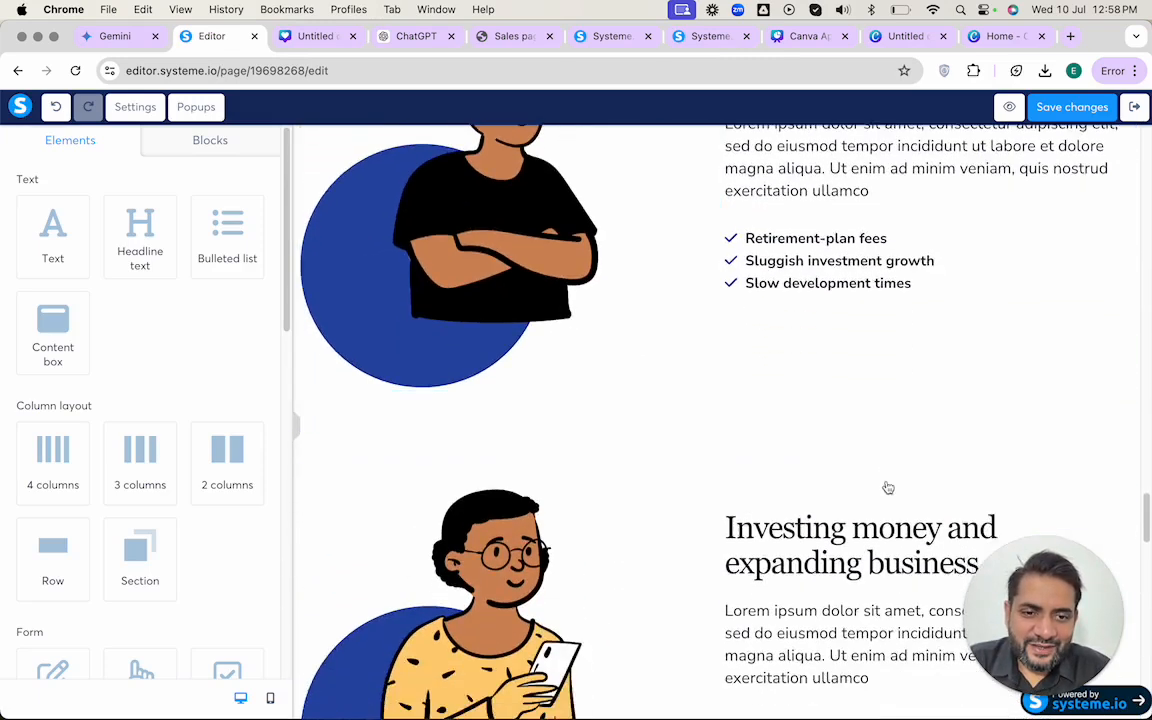
scroll(888, 485, "down", 3)
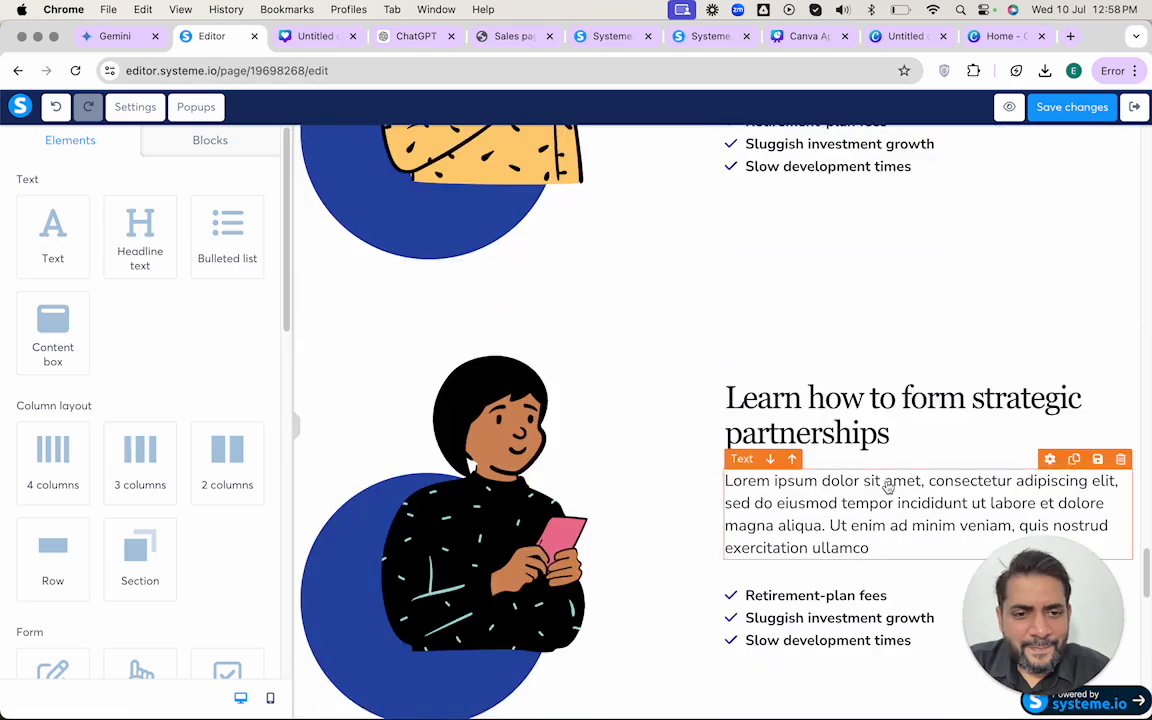
scroll(643, 527, "down", 5)
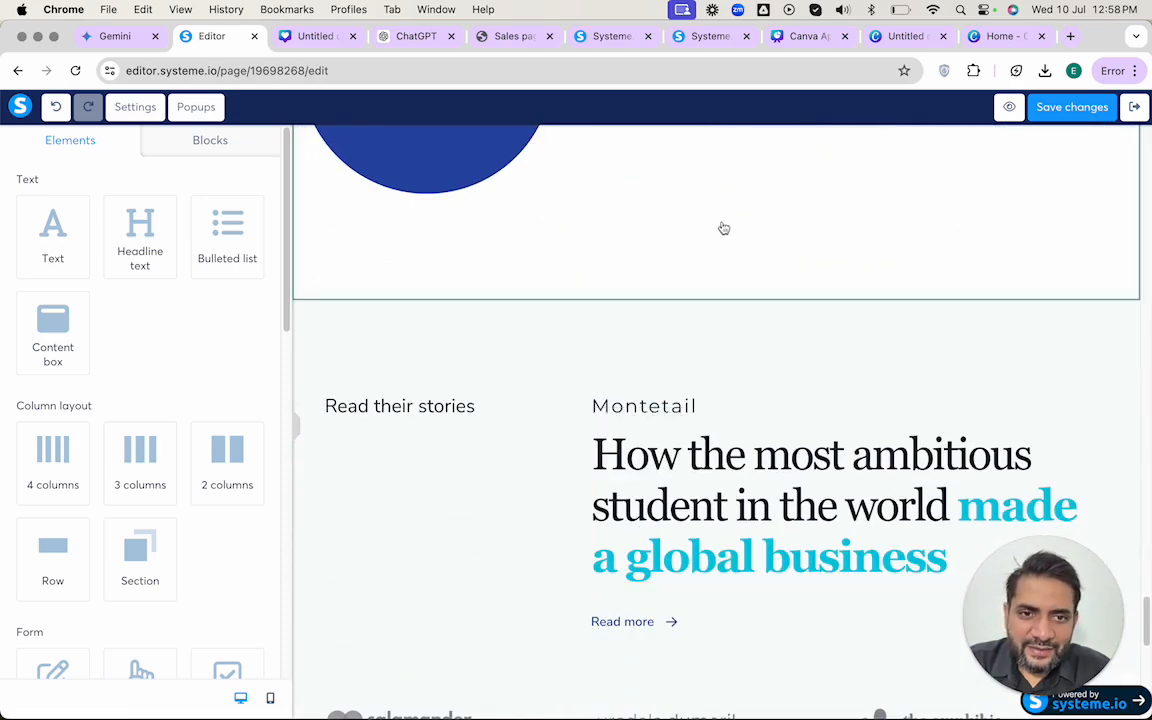
scroll(722, 249, "down", 2)
scroll(600, 322, "down", 2)
scroll(600, 322, "down", 3)
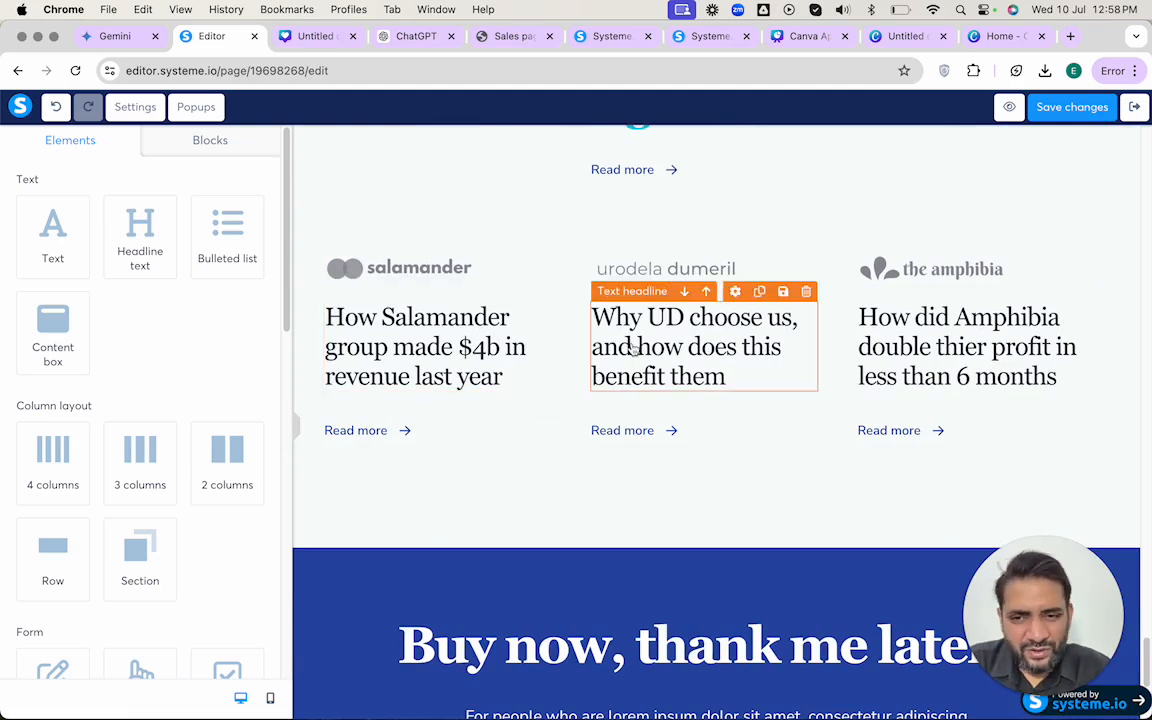
- Delete the three-column row of Salamander, Urodela Dumeril and Amphibia stories under "Read their stories" and save the page
mouse_move(502, 253)
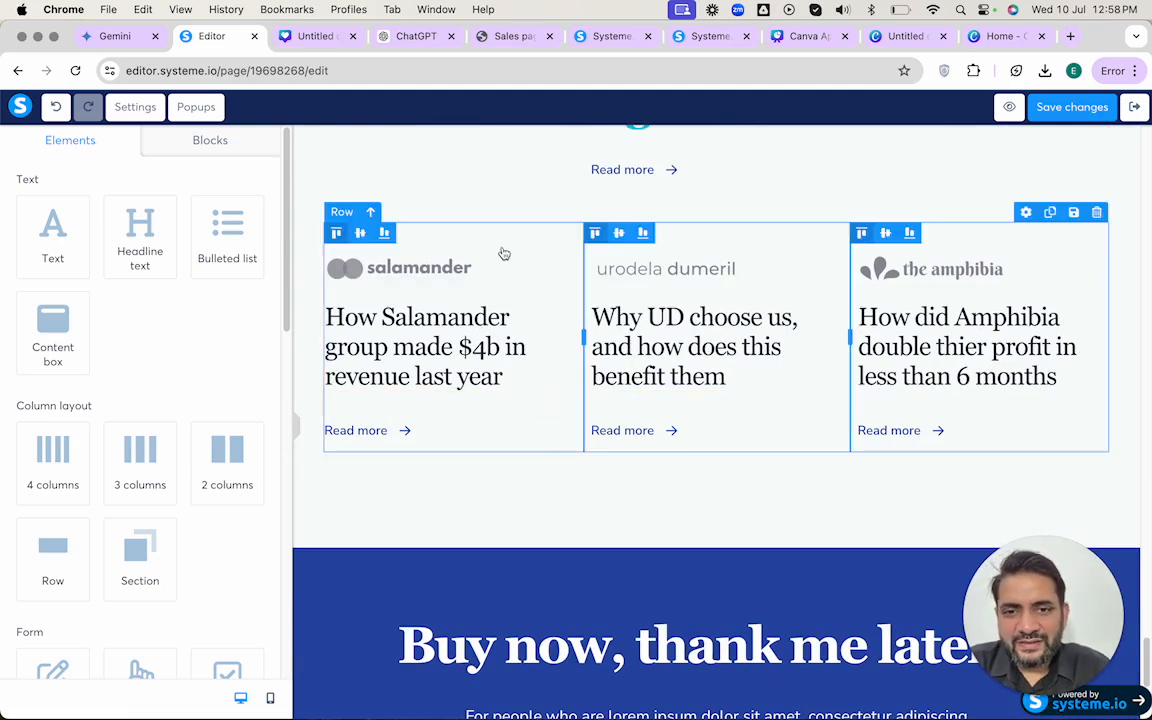
left_click(1096, 214)
left_click(708, 172)
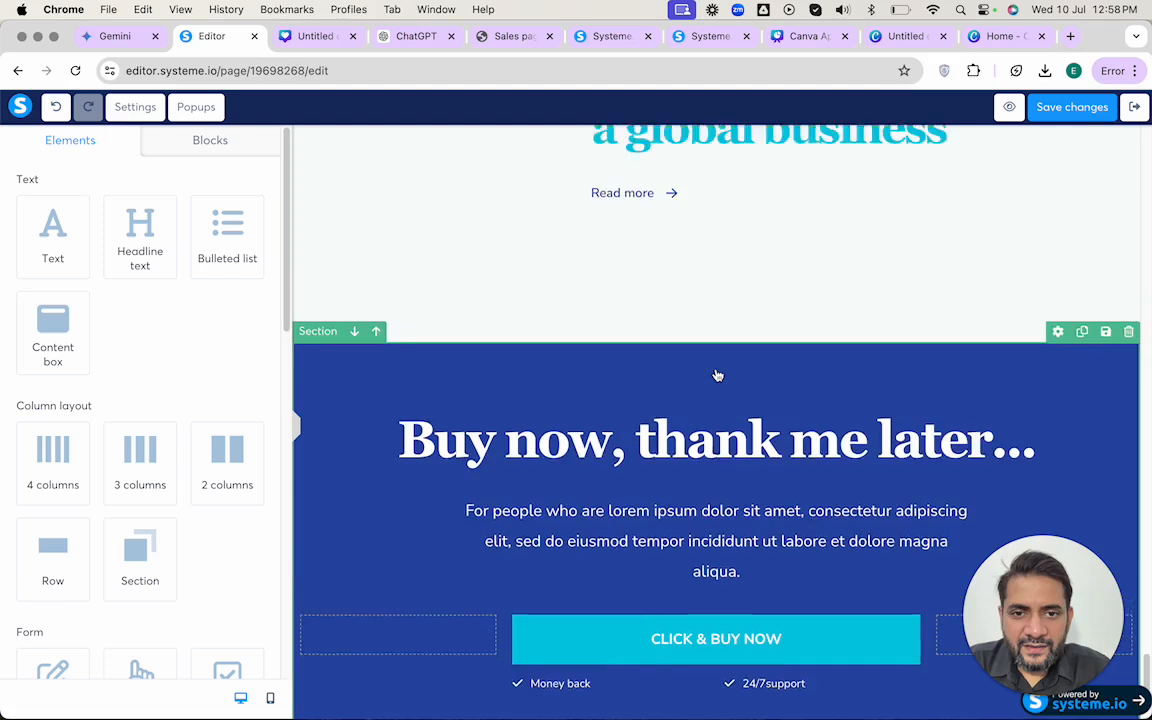
scroll(710, 373, "down", 2)
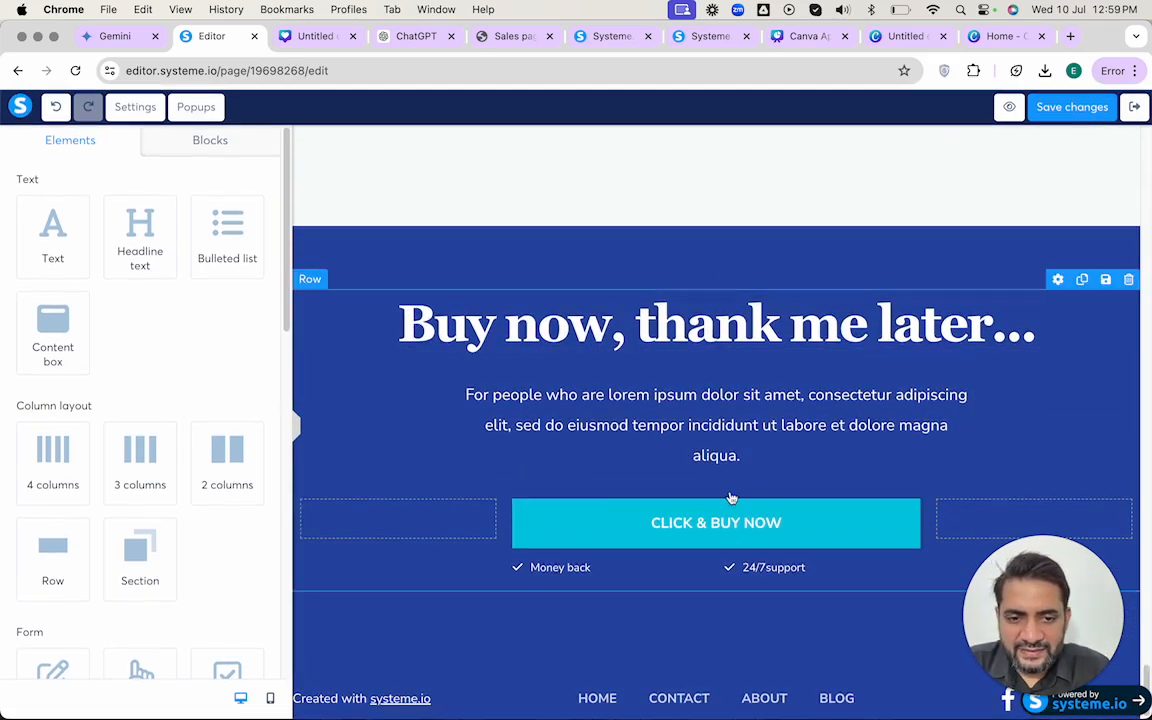
left_click(1086, 106)
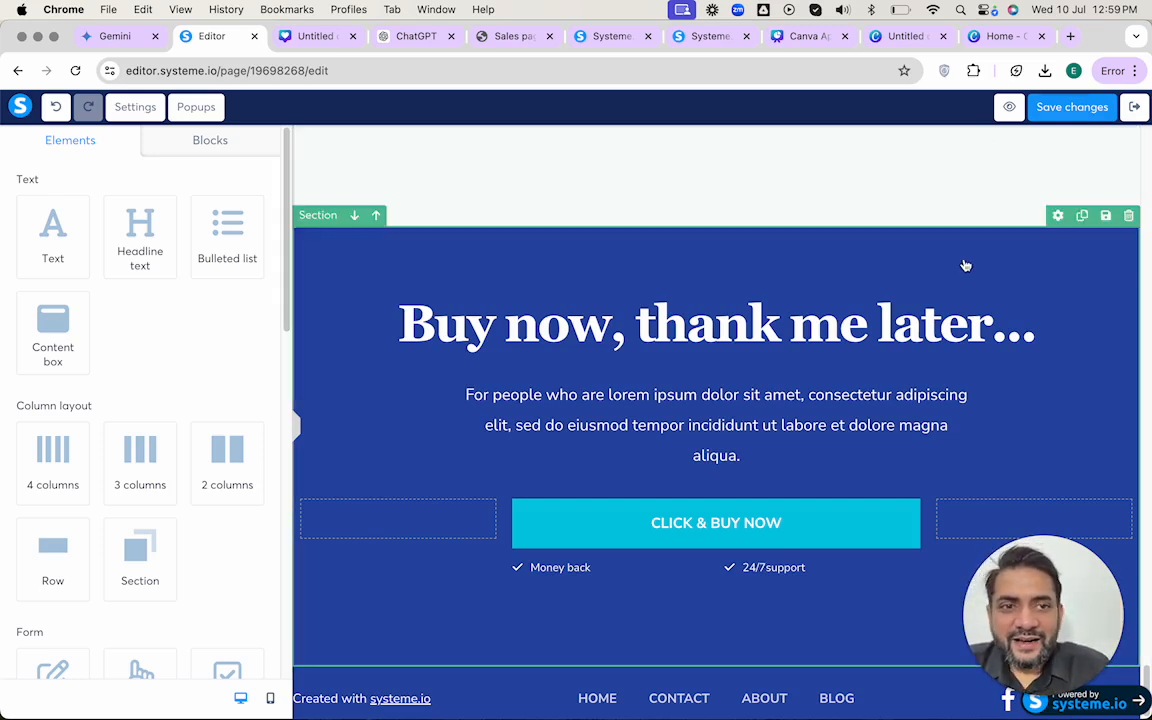
- Check the available actions for the CLICK & BUY NOW button, keep Next step URL, and save the page
left_click(648, 528)
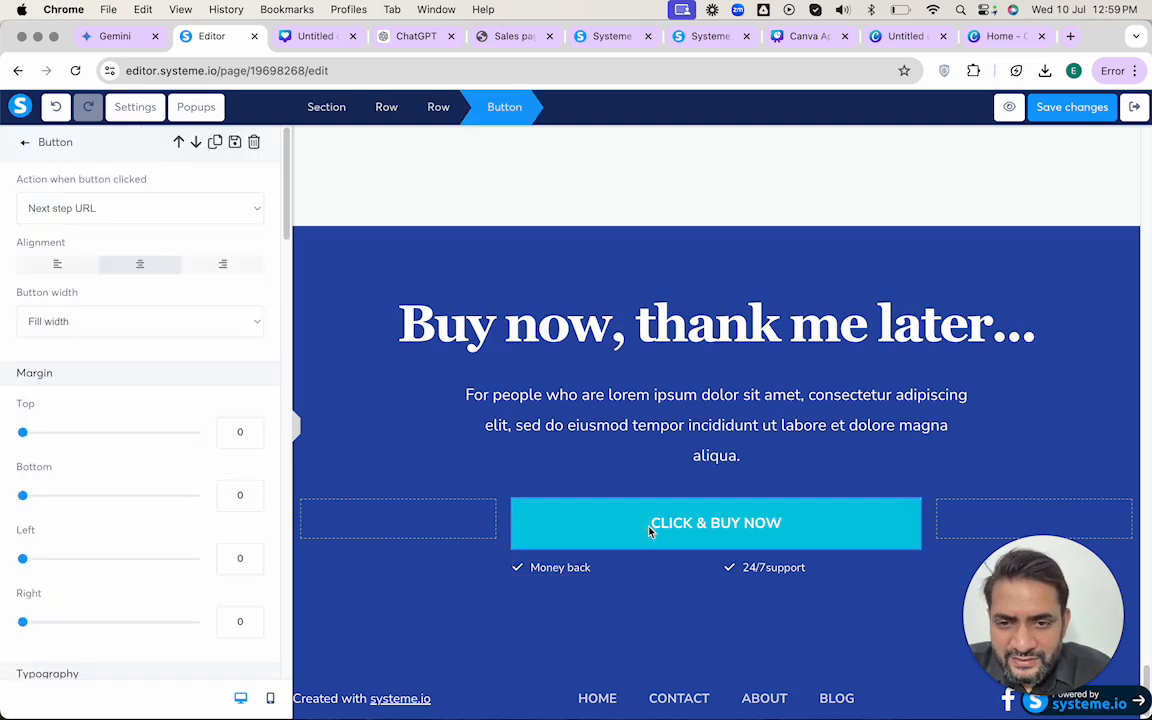
left_click(102, 212)
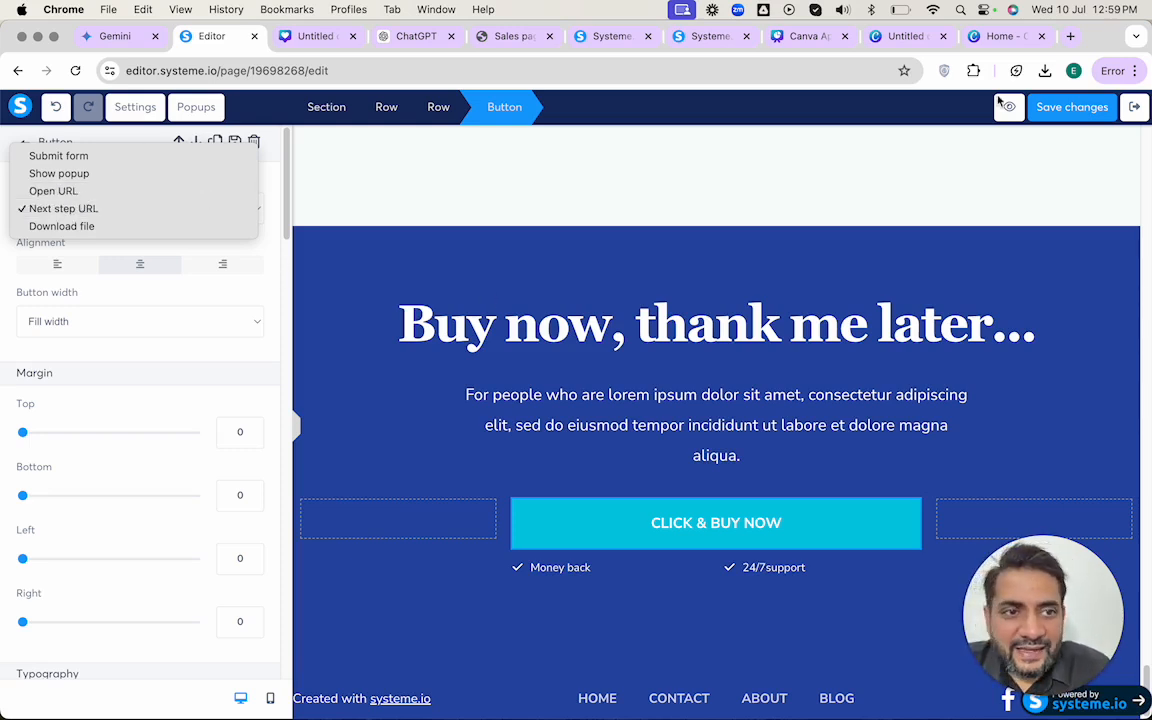
left_click(1056, 107)
left_click(1056, 107)
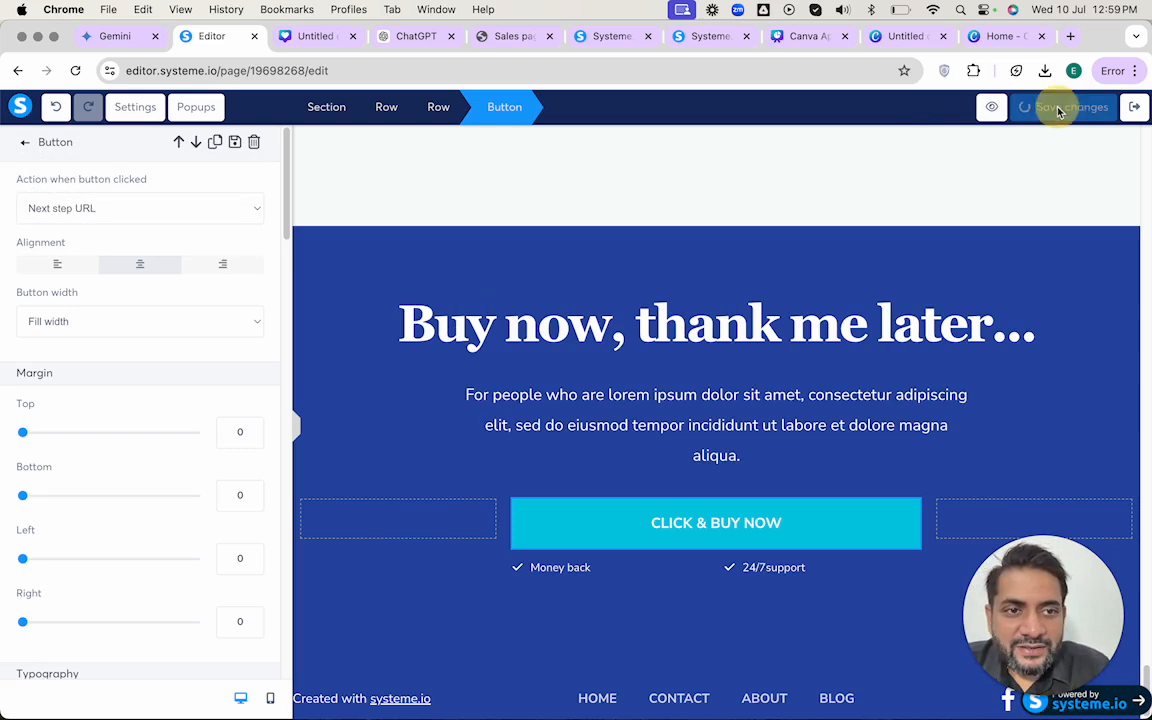
- Leave the button settings and exit the page editor to the Landing Page step of My First Funnel
left_click(25, 141)
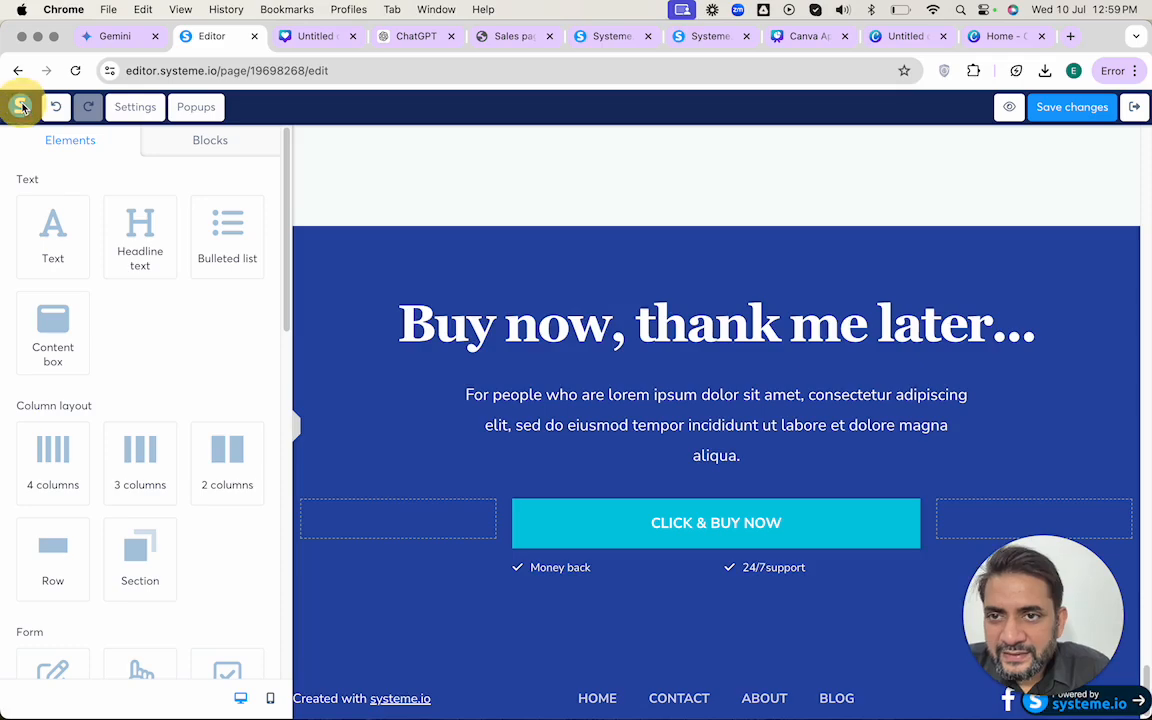
scroll(600, 245, "up", 15)
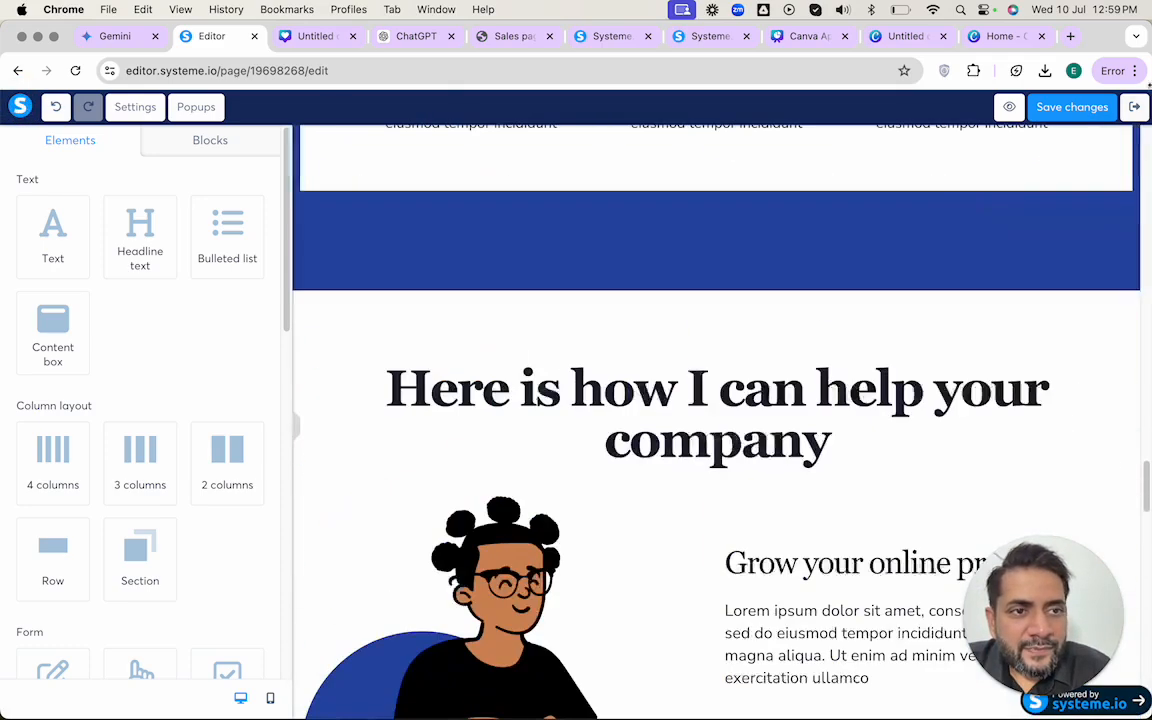
left_click(1134, 108)
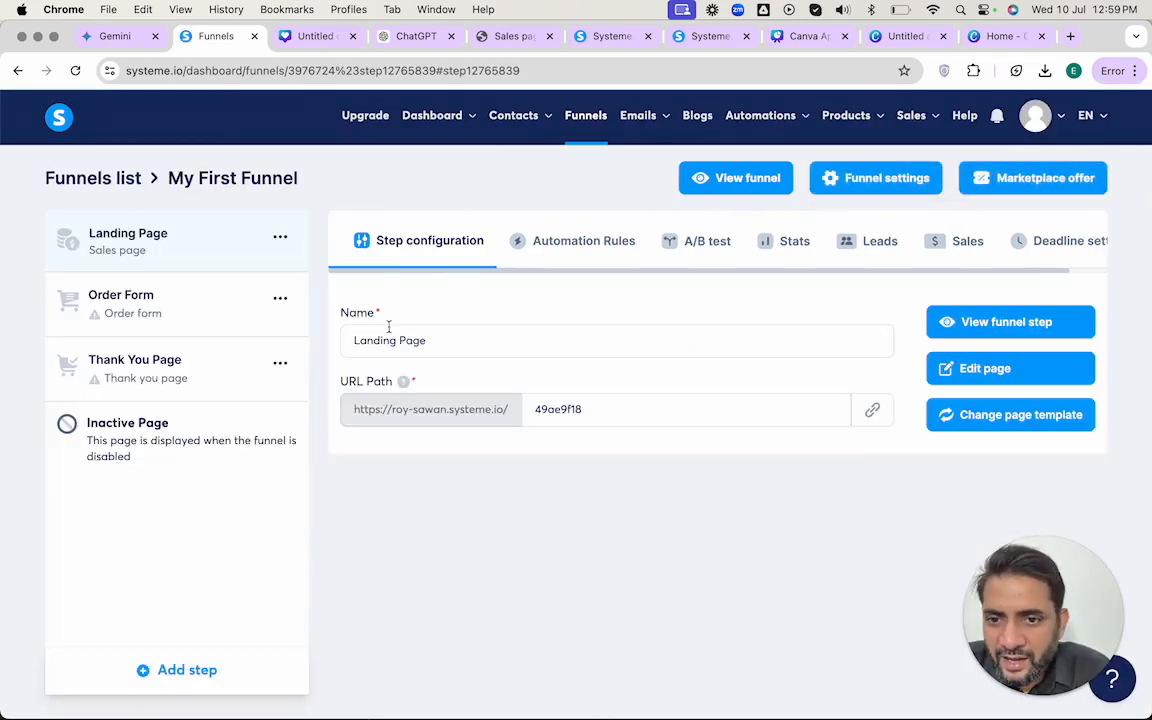
- Open the funnel's Order Form step and look through the available order form templates
left_click(184, 312)
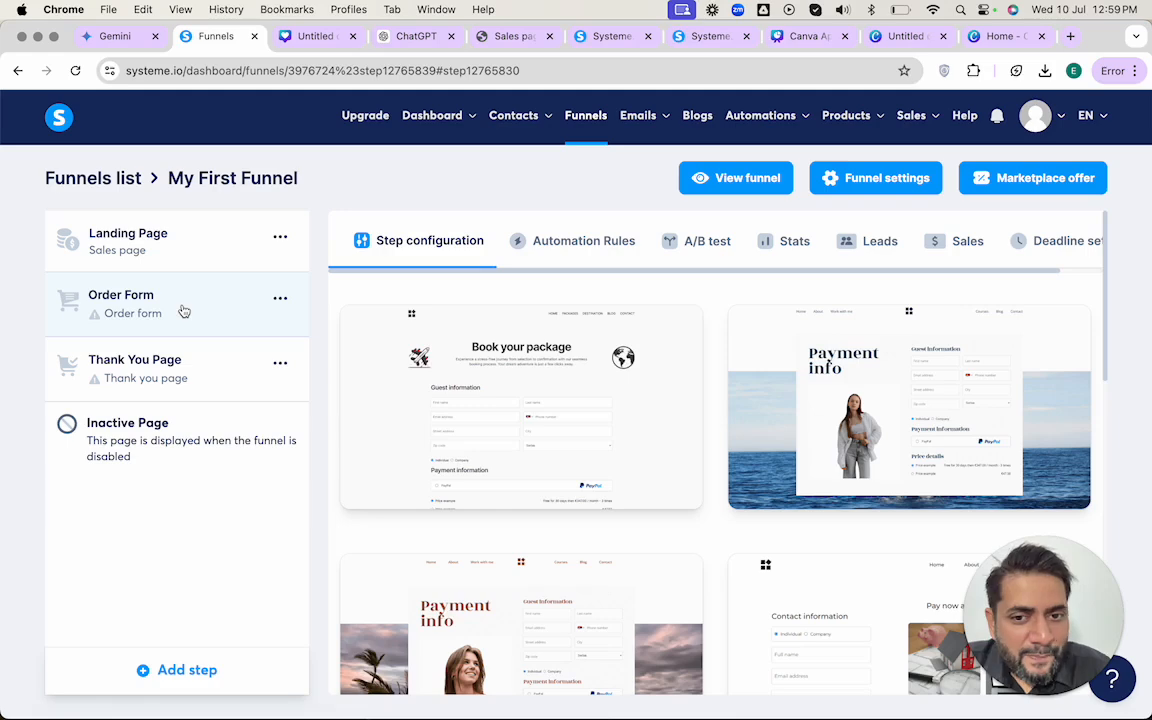
scroll(635, 337, "down", 3)
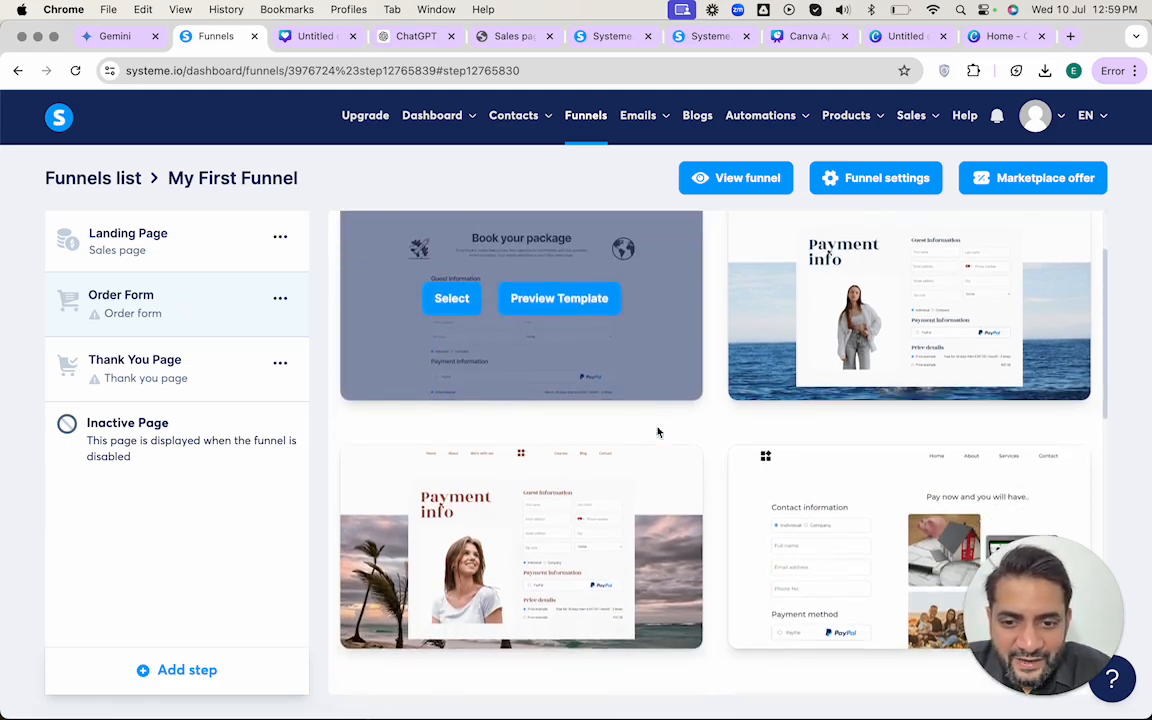
scroll(733, 421, "down", 5)
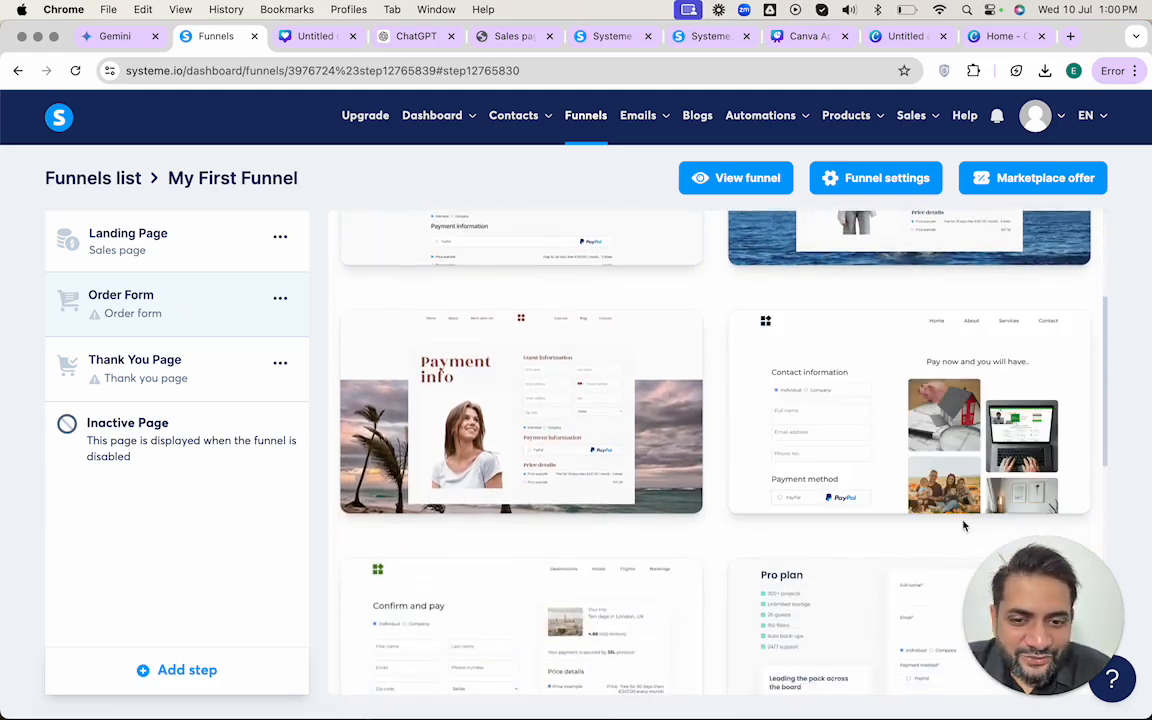
scroll(900, 460, "down", 2)
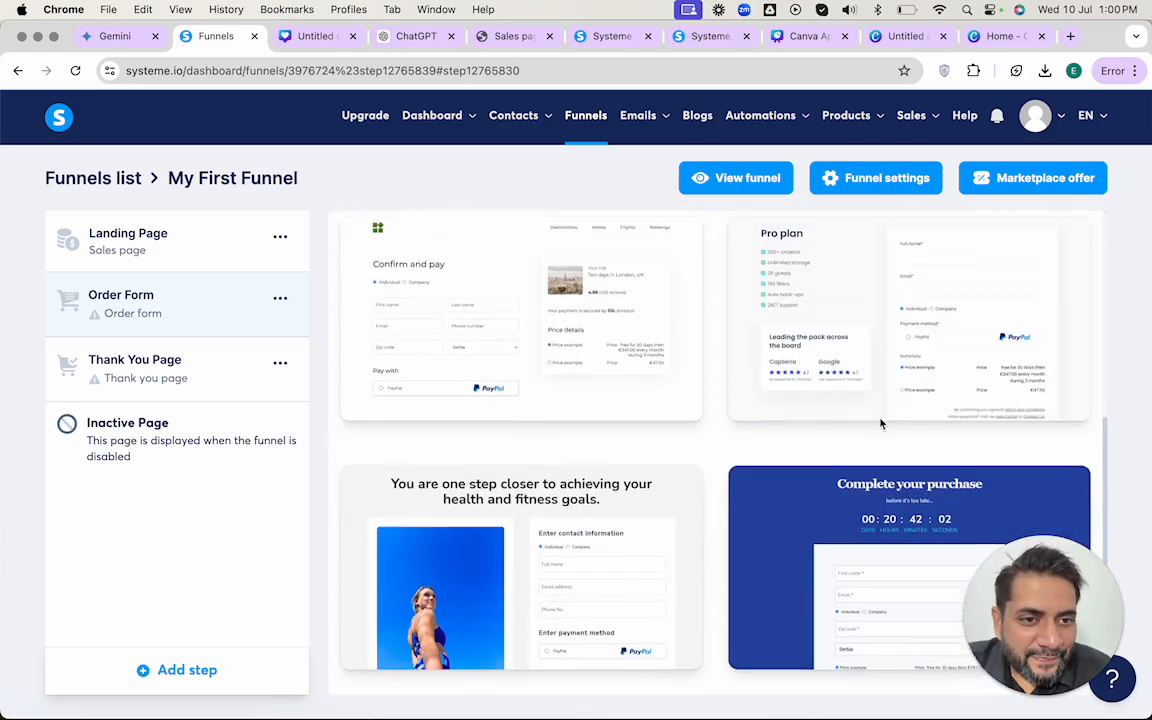
scroll(893, 450, "down", 2)
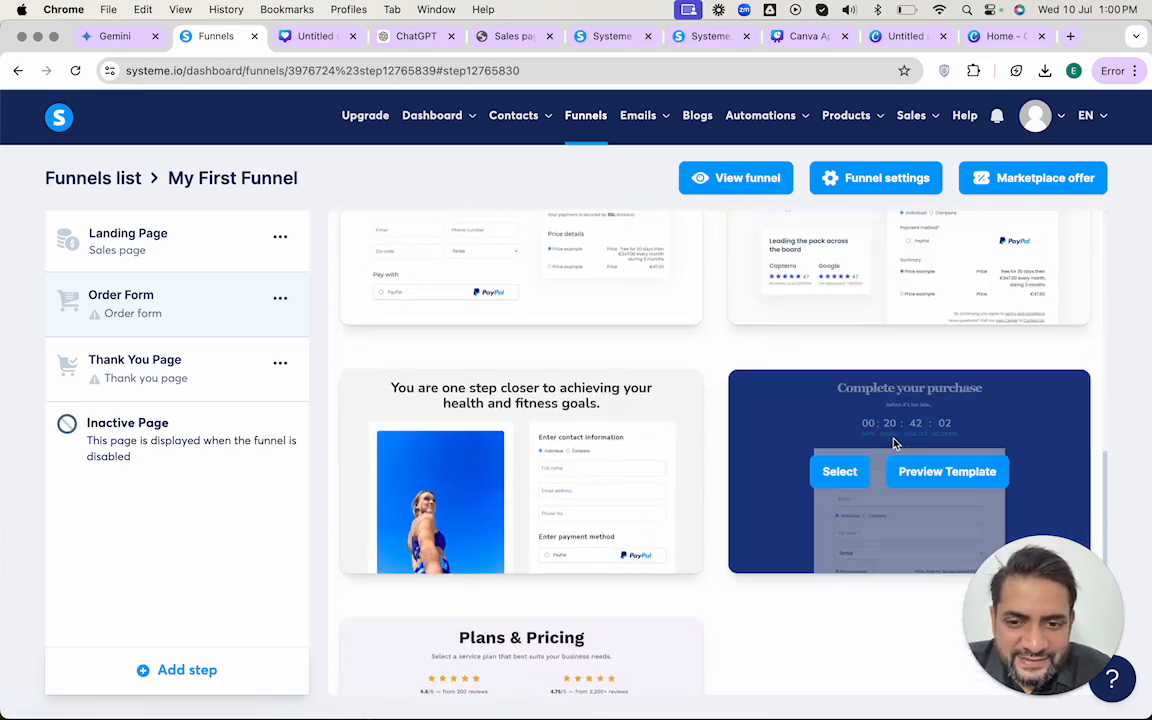
scroll(895, 444, "down", 3)
scroll(895, 444, "up", 3)
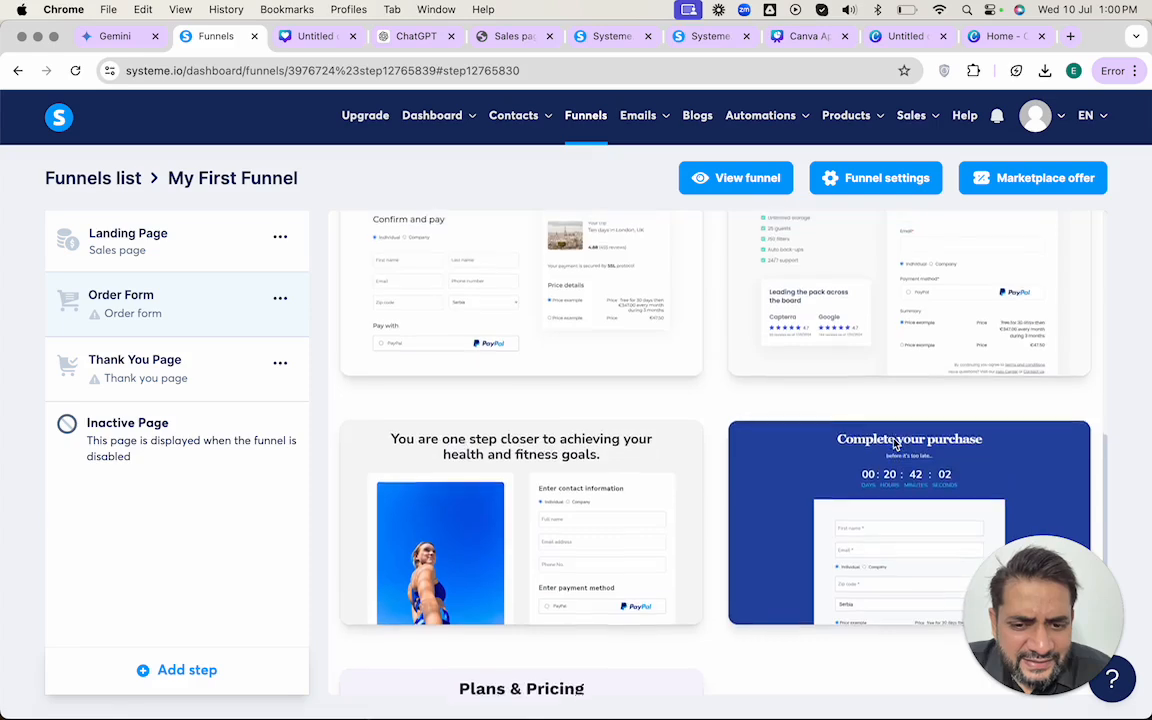
scroll(895, 444, "down", 3)
scroll(676, 491, "up", 5)
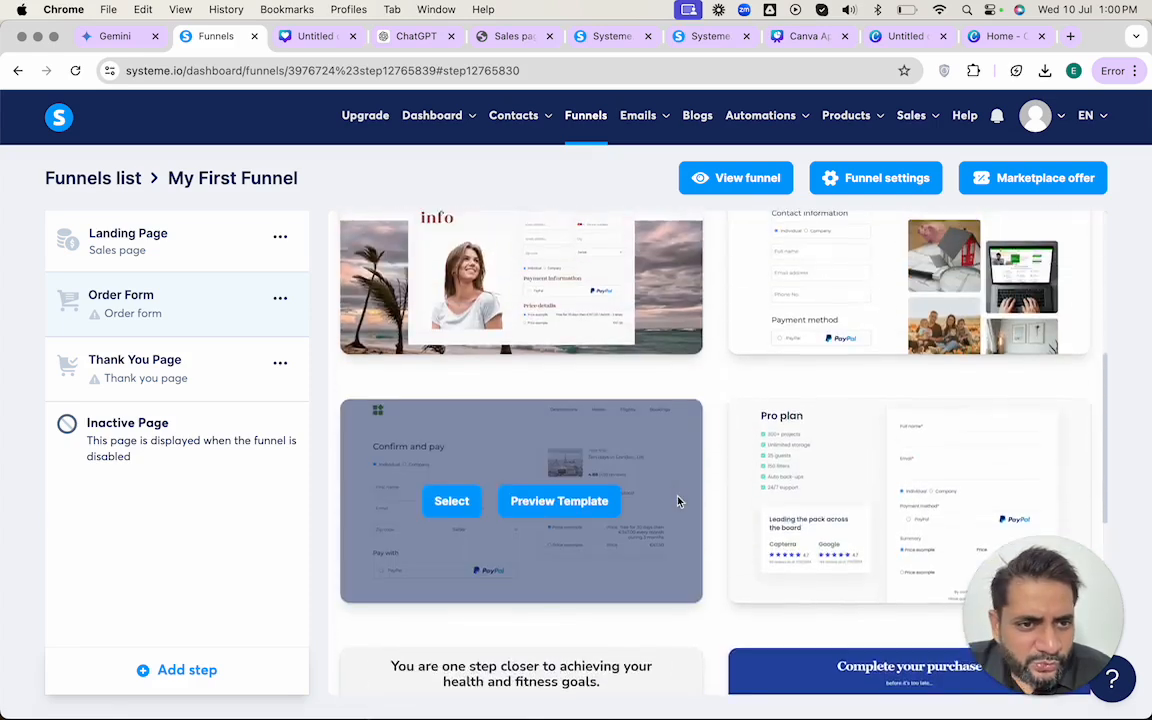
scroll(677, 501, "up", 3)
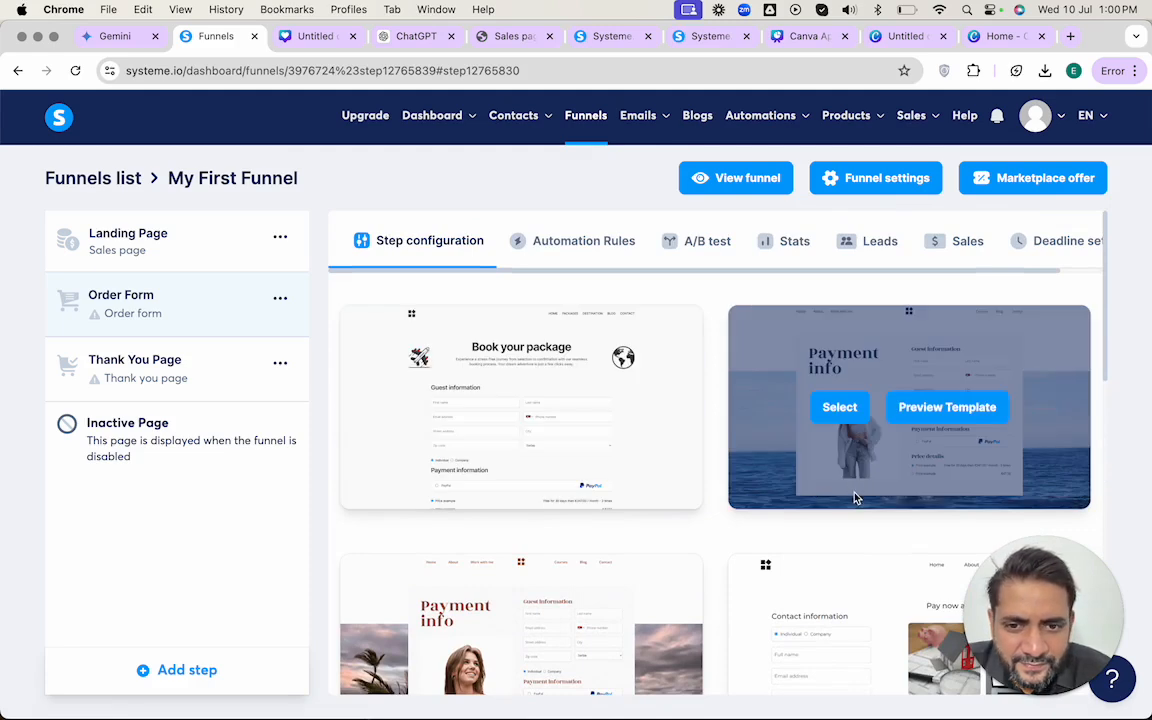
- Open a preview of the "Book your package" template, return to the funnel, and select that template for the Order Form step
left_click(515, 406)
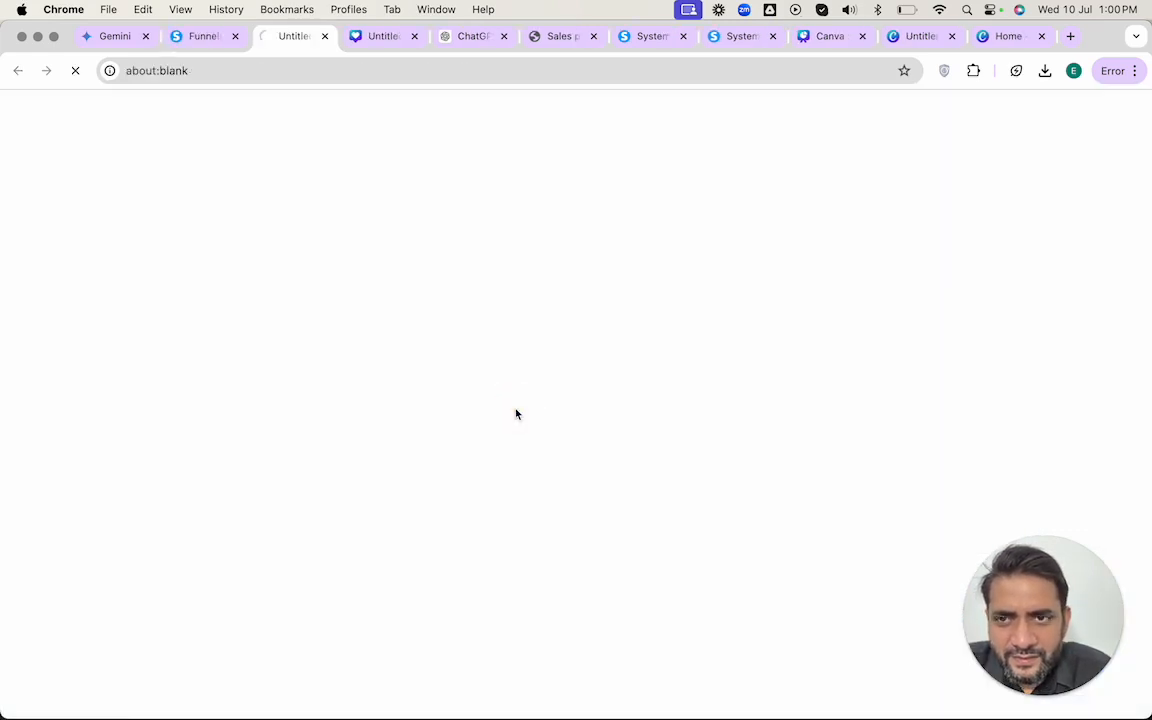
left_click(202, 38)
left_click(450, 408)
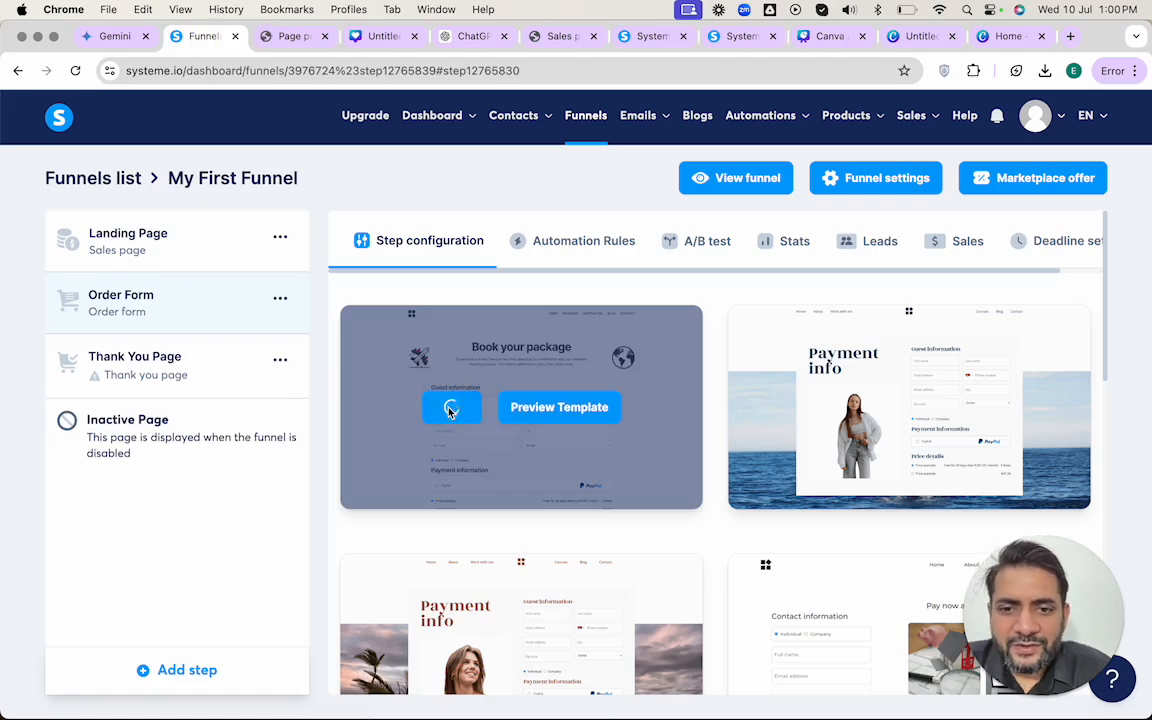
scroll(604, 360, "down", 2)
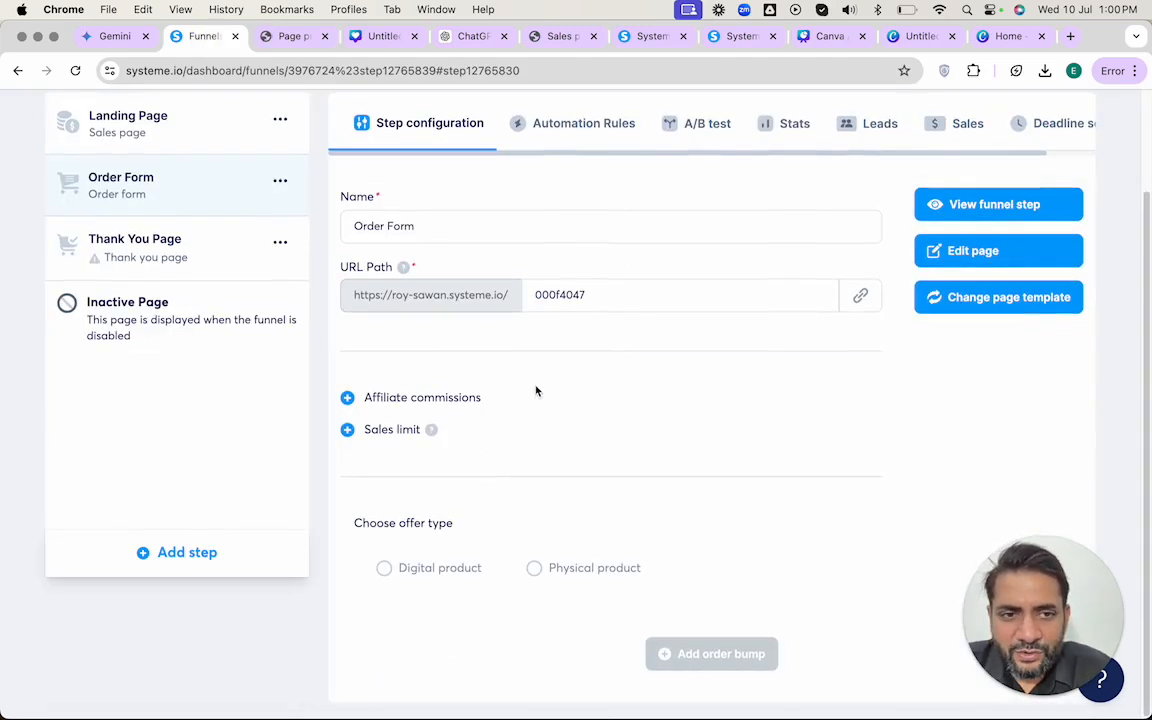
left_click(955, 256)
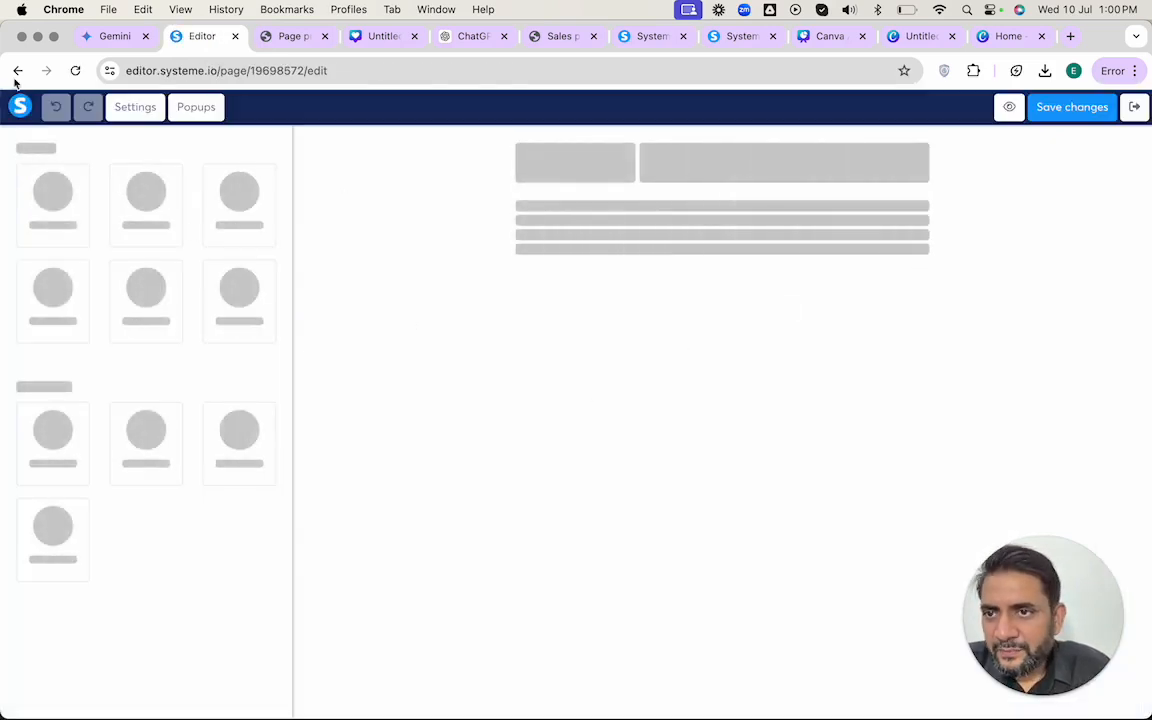
left_click(18, 70)
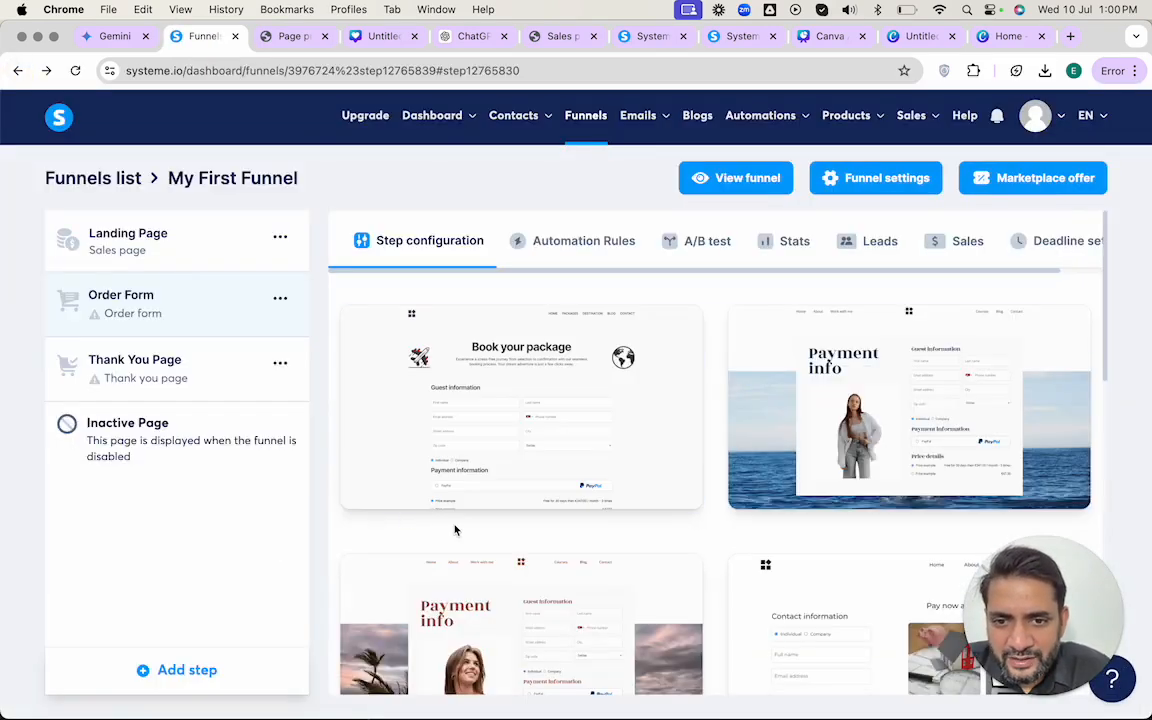
- Set the Order Form's offer type to Digital product and open the payment gateway settings linked from its price plans
scroll(450, 422, "down", 3)
left_click(388, 568)
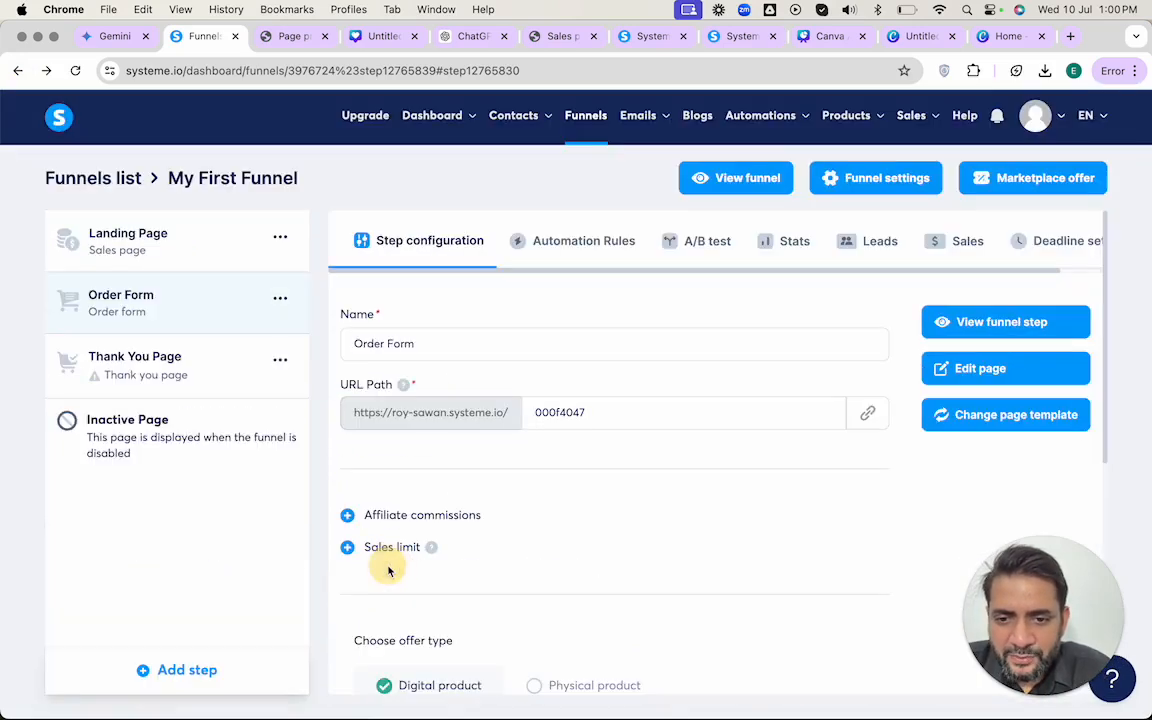
scroll(529, 571, "down", 1)
scroll(529, 571, "down", 6)
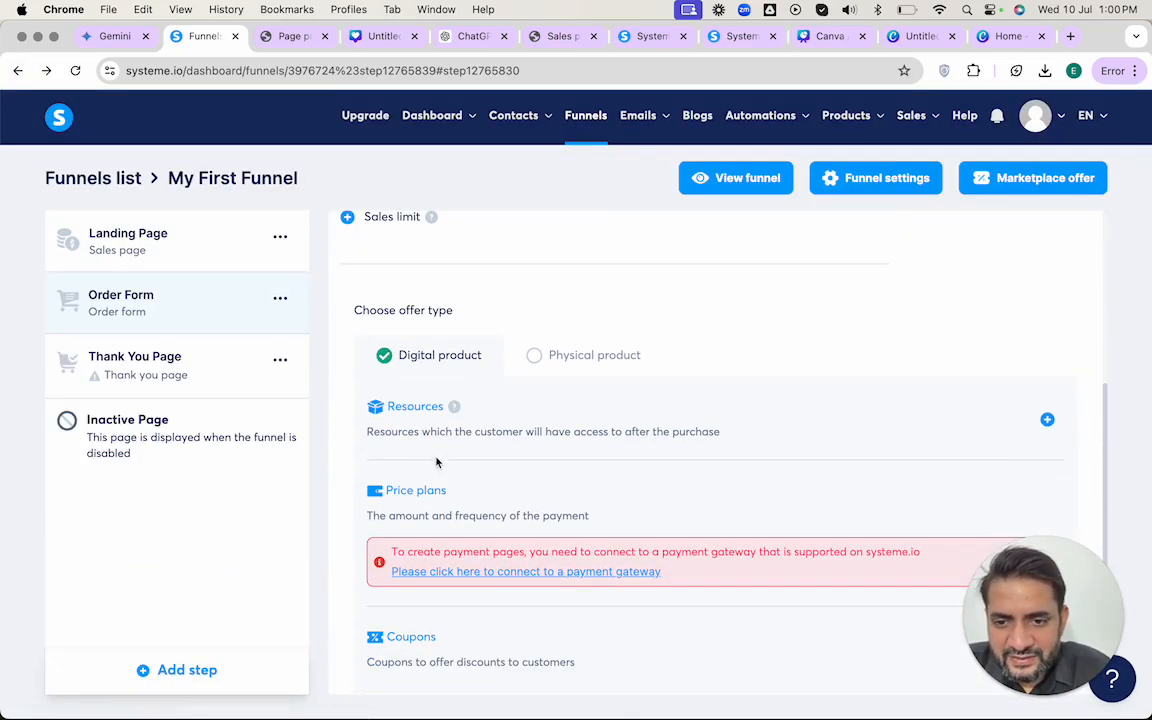
scroll(740, 458, "down", 2)
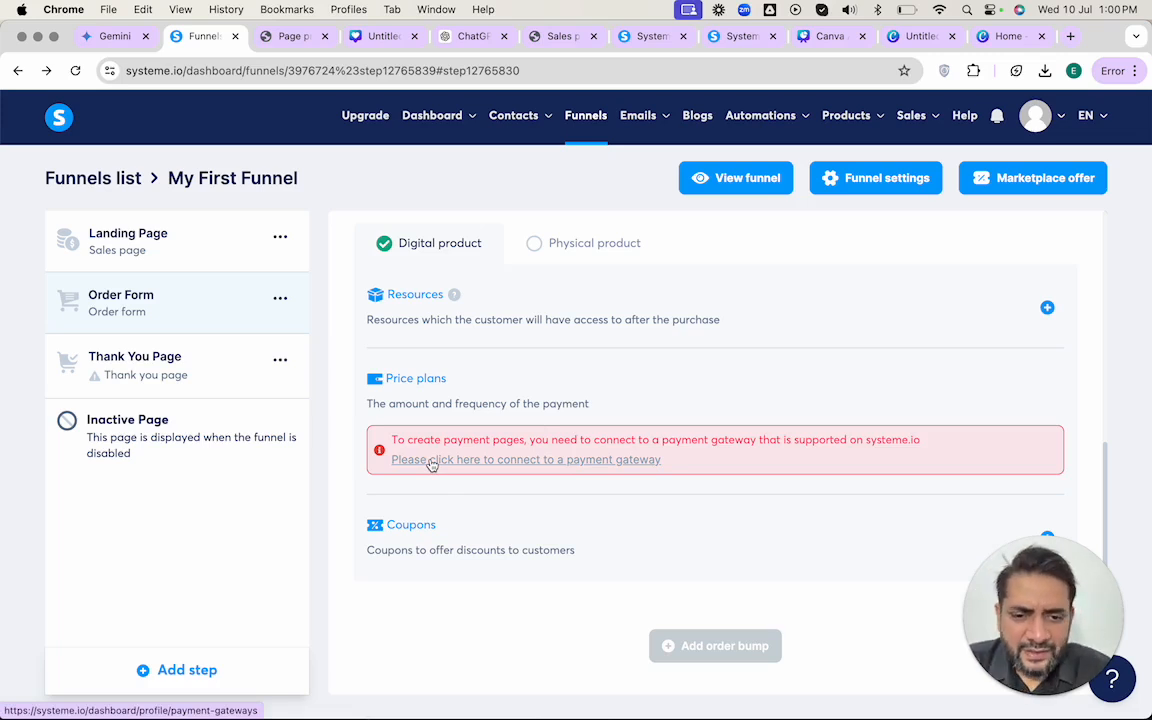
left_click(478, 460)
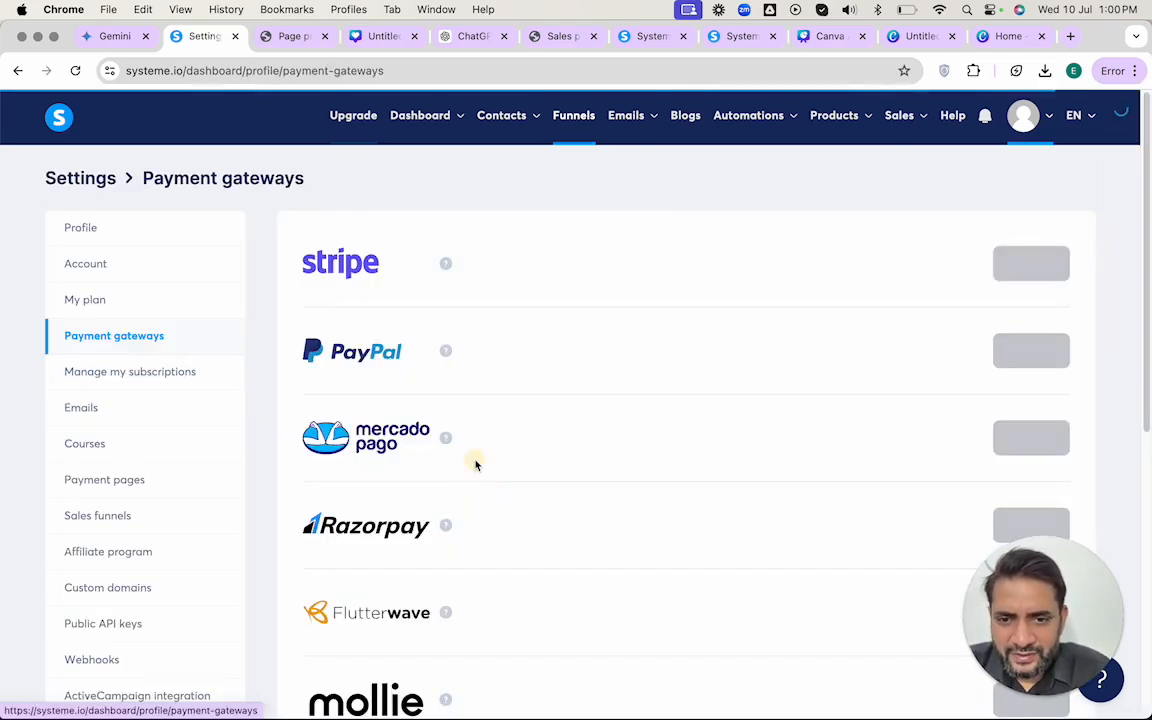
scroll(590, 478, "down", 1)
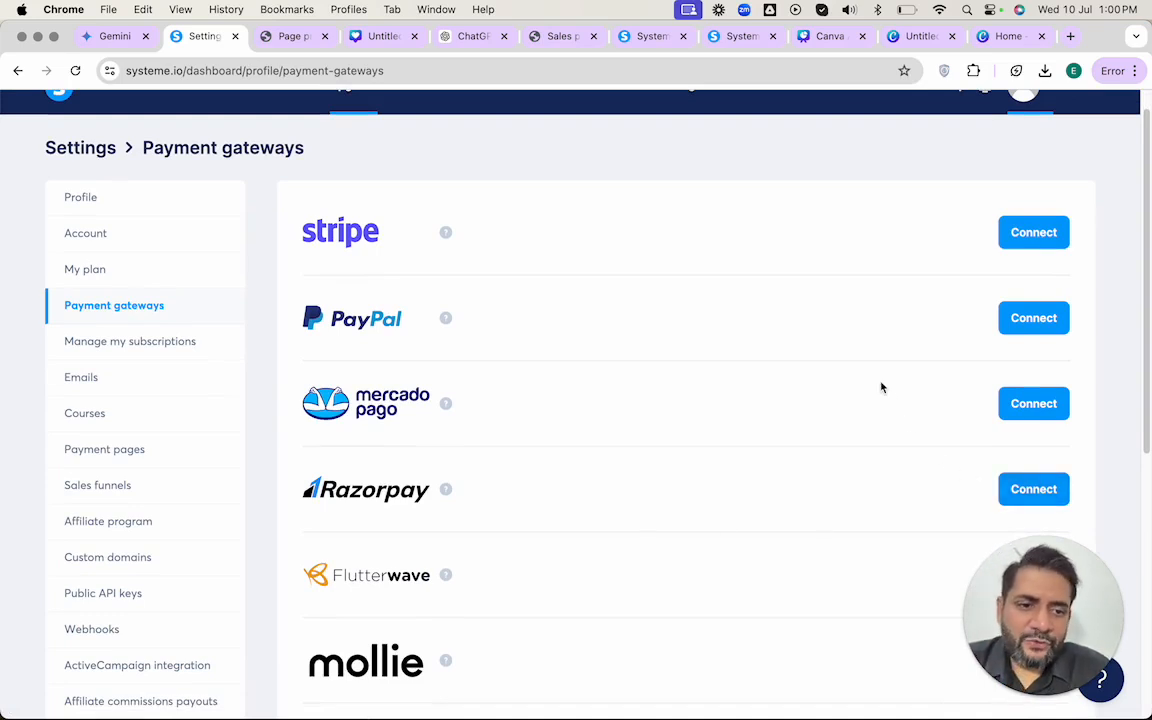
- Activate the Cash on delivery payment gateway with the customer instructions "Pay cash on delivery"
scroll(1013, 432, "down", 1)
scroll(1013, 432, "up", 2)
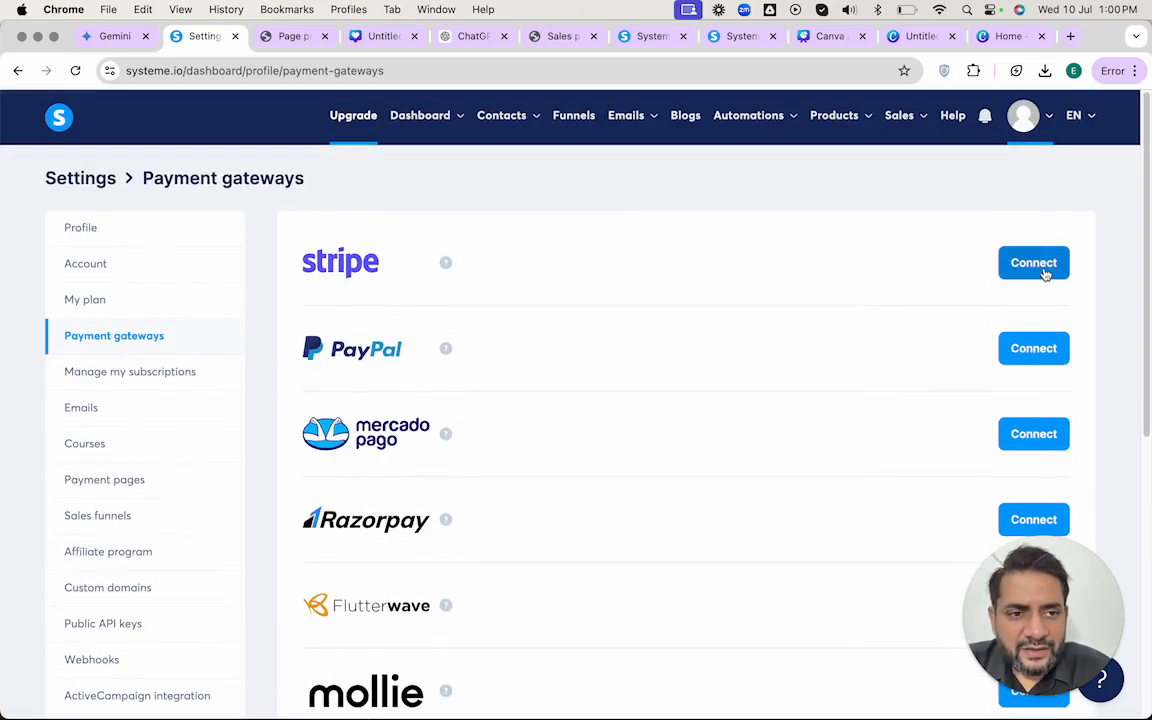
scroll(967, 425, "down", 10)
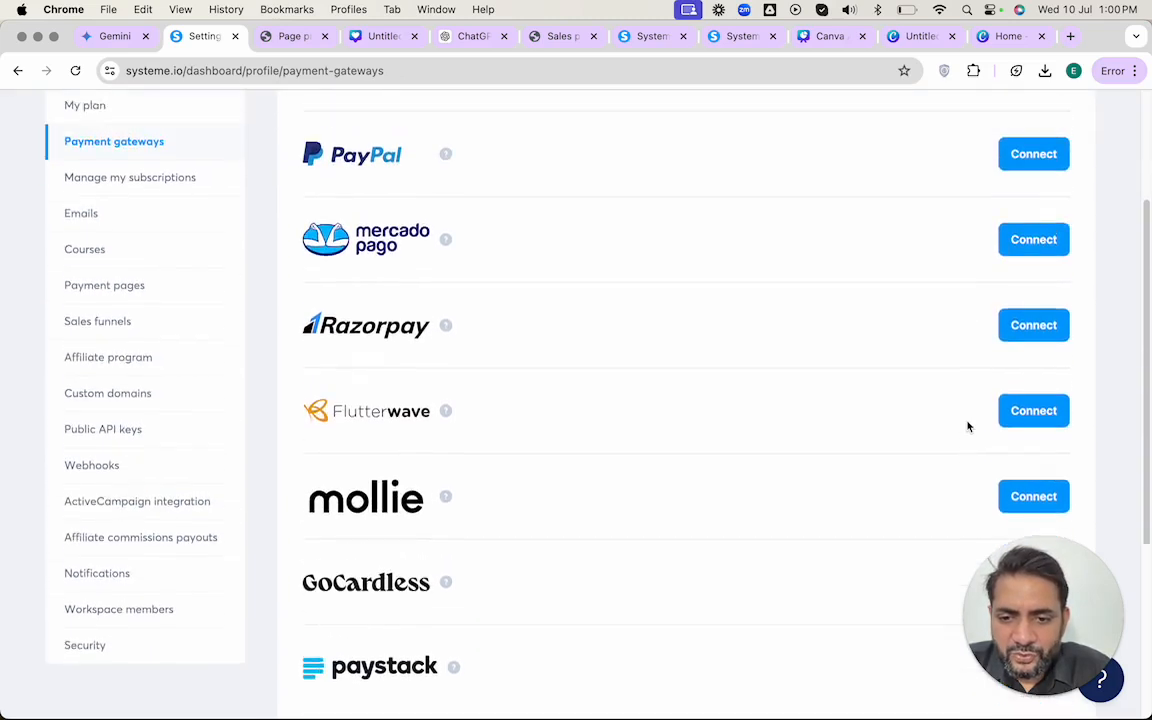
left_click_drag(1070, 568, 124, 562)
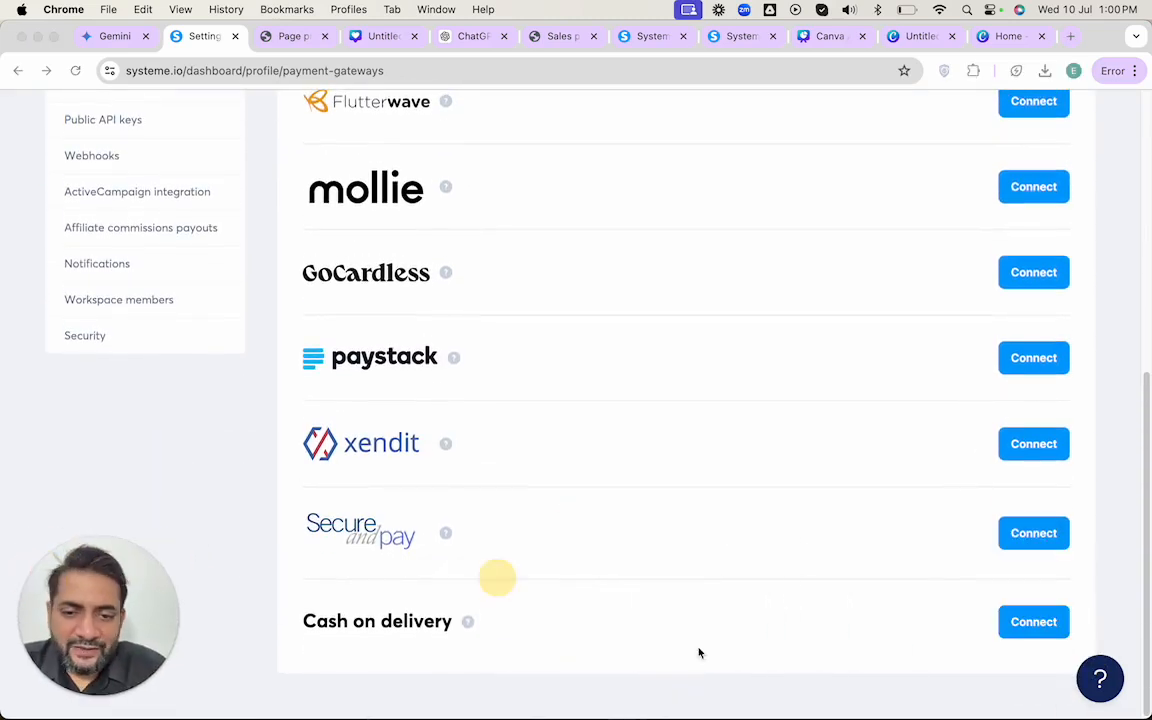
left_click(1035, 622)
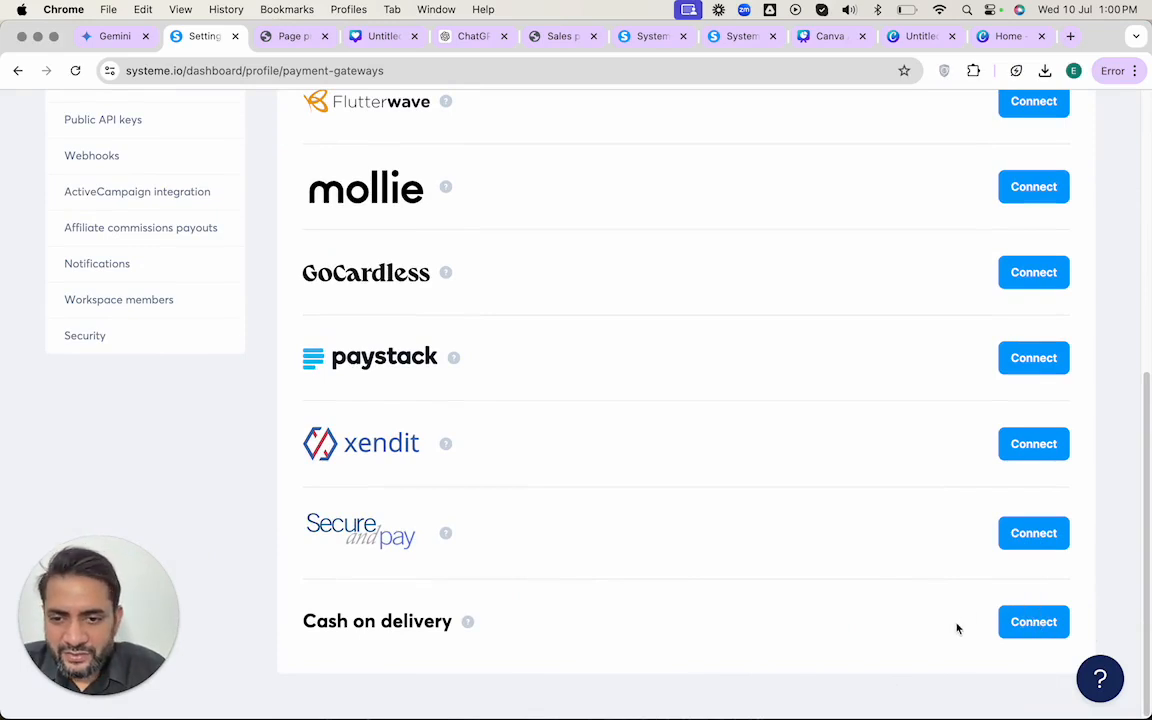
left_click(1033, 623)
left_click(535, 407)
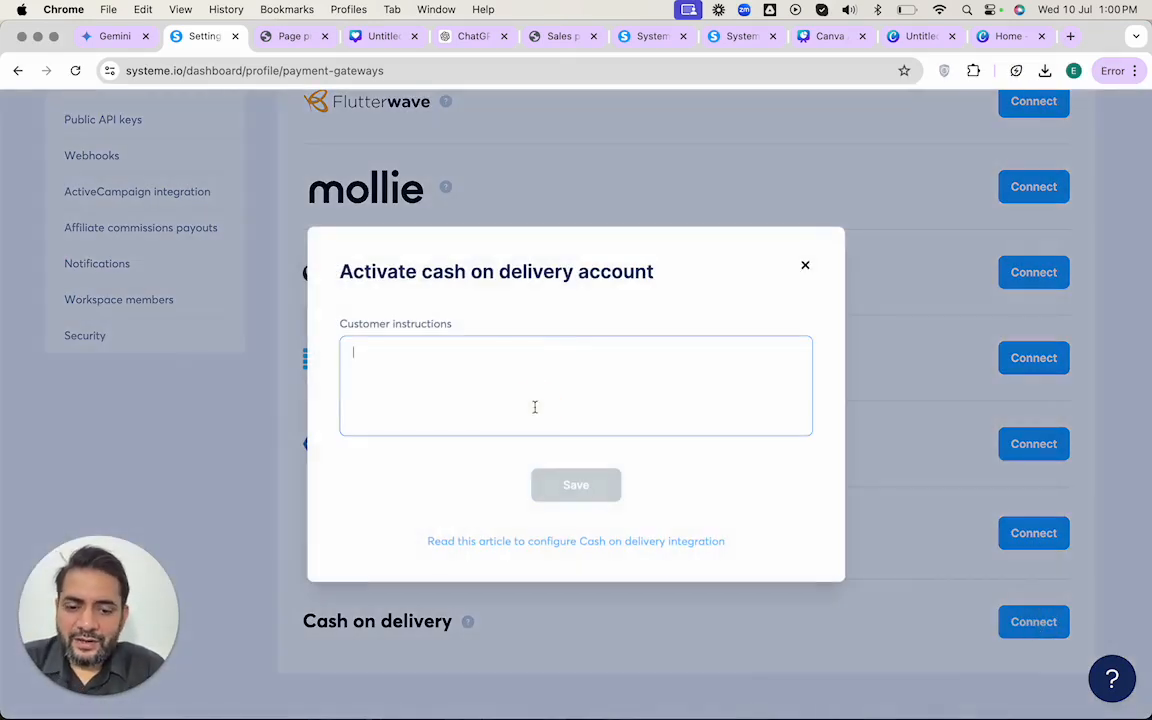
type("Pay cash on delivery")
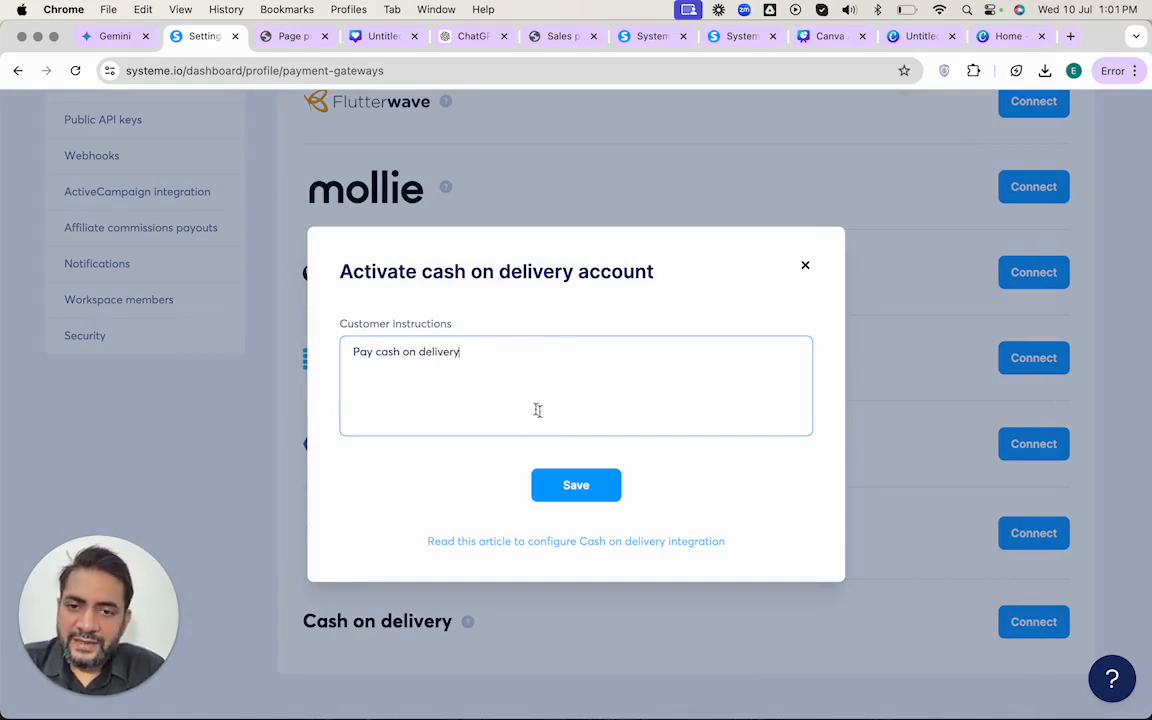
left_click(566, 484)
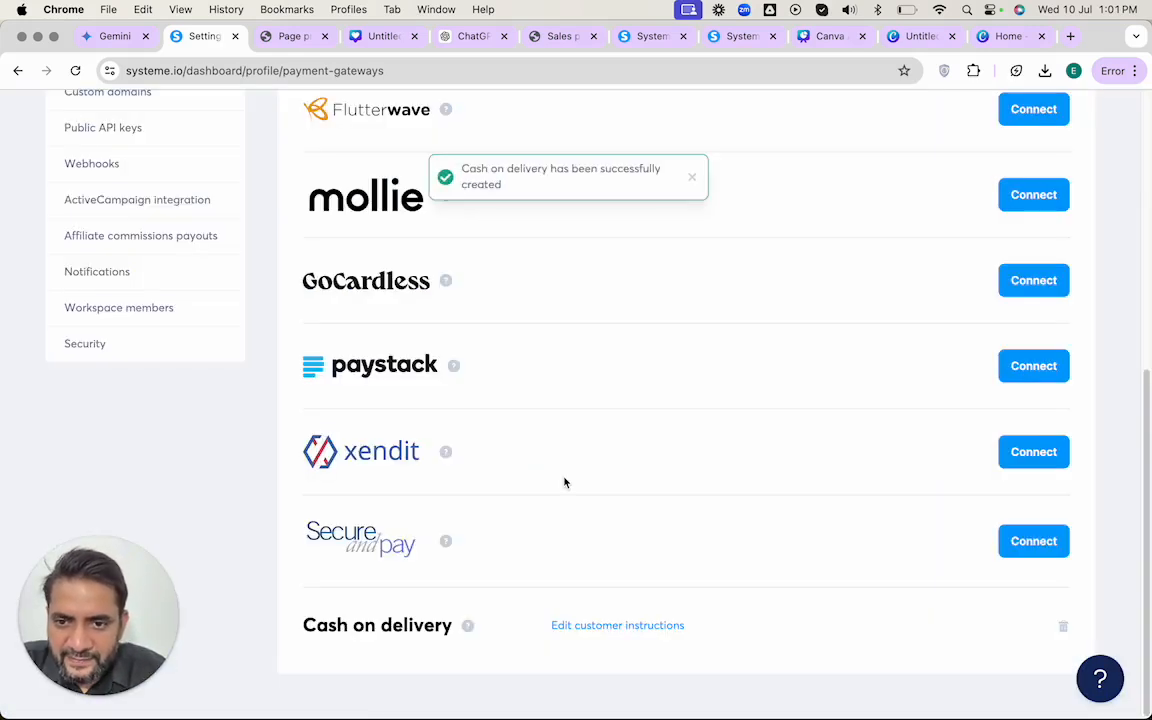
- Return to the funnel's Order Form step, set its offer type to Physical product and look over the product options
left_click(18, 70)
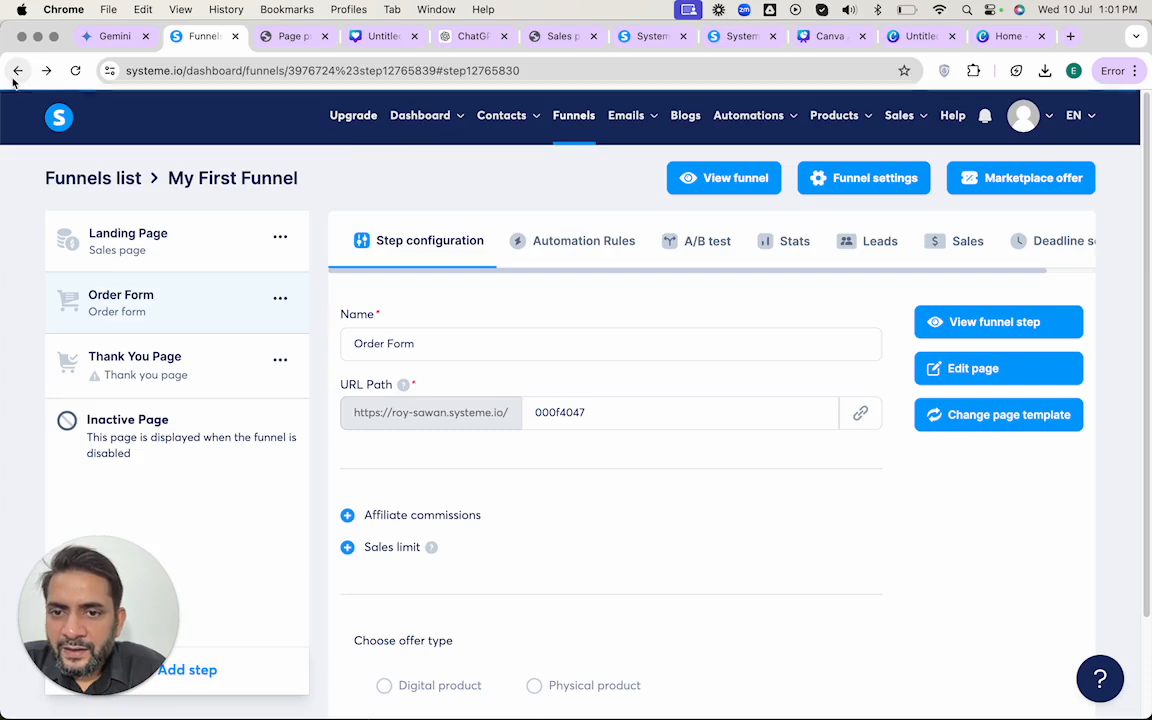
scroll(535, 573, "down", 5)
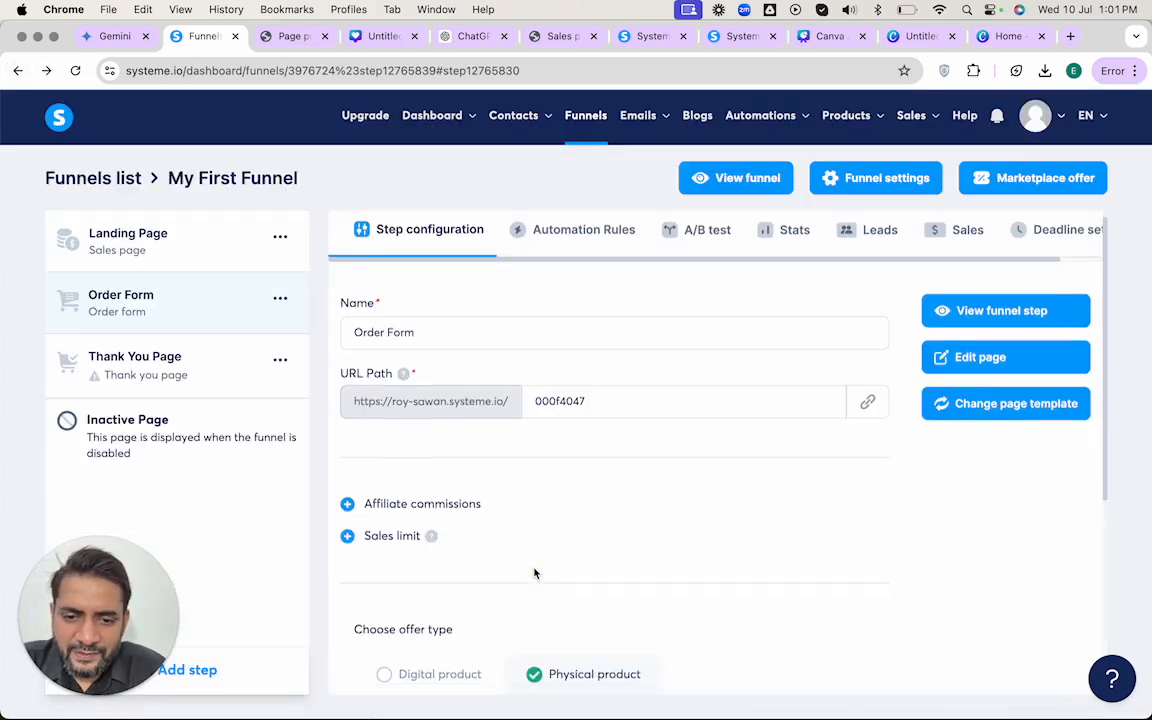
left_click(557, 467)
left_click(537, 496)
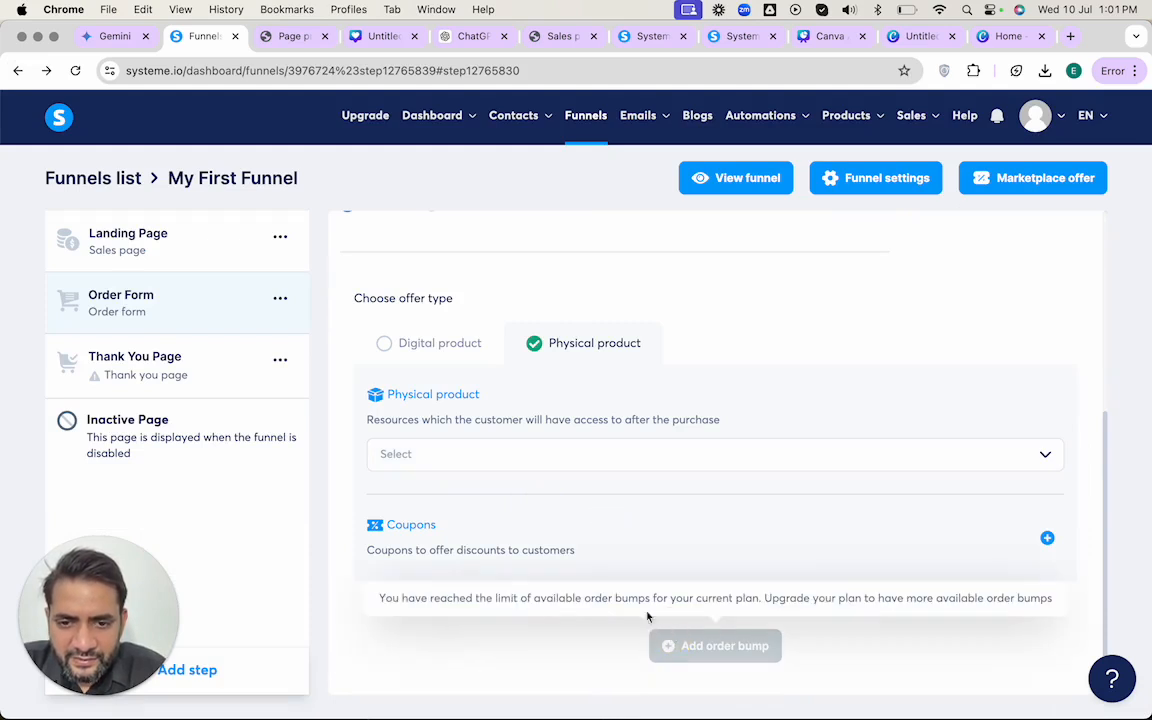
scroll(633, 573, "up", 1)
scroll(633, 573, "up", 3)
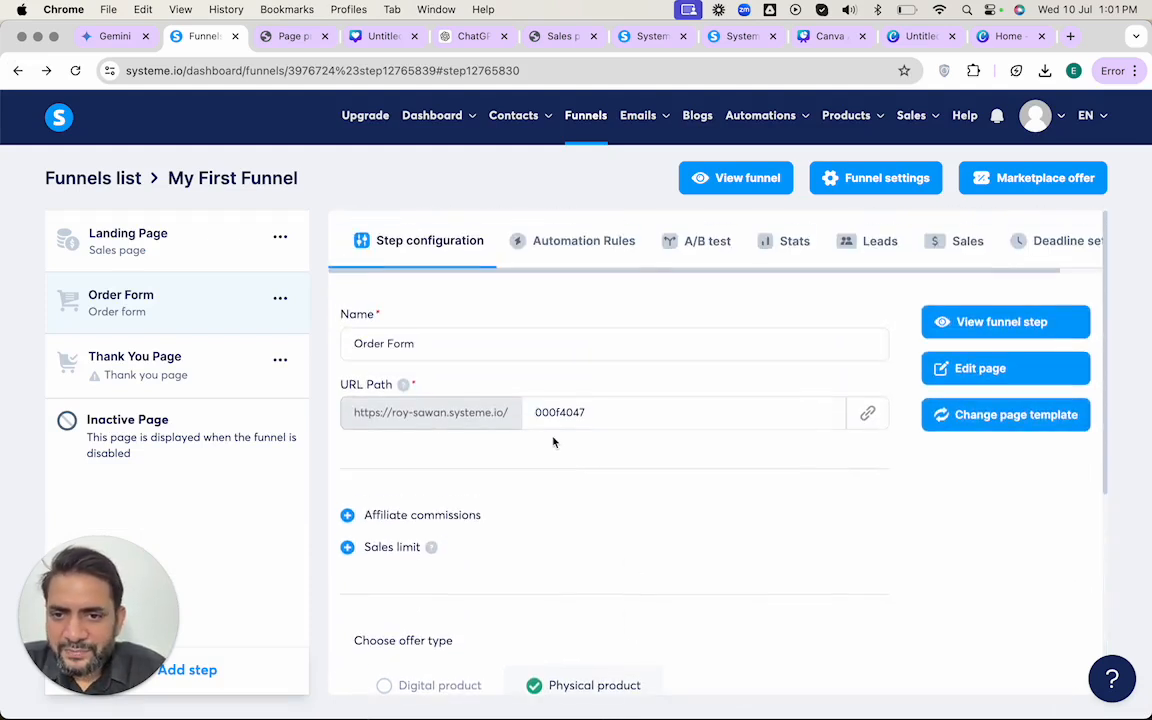
- Open the Order Form page for editing and inspect its "Book your package" headline
left_click(1010, 367)
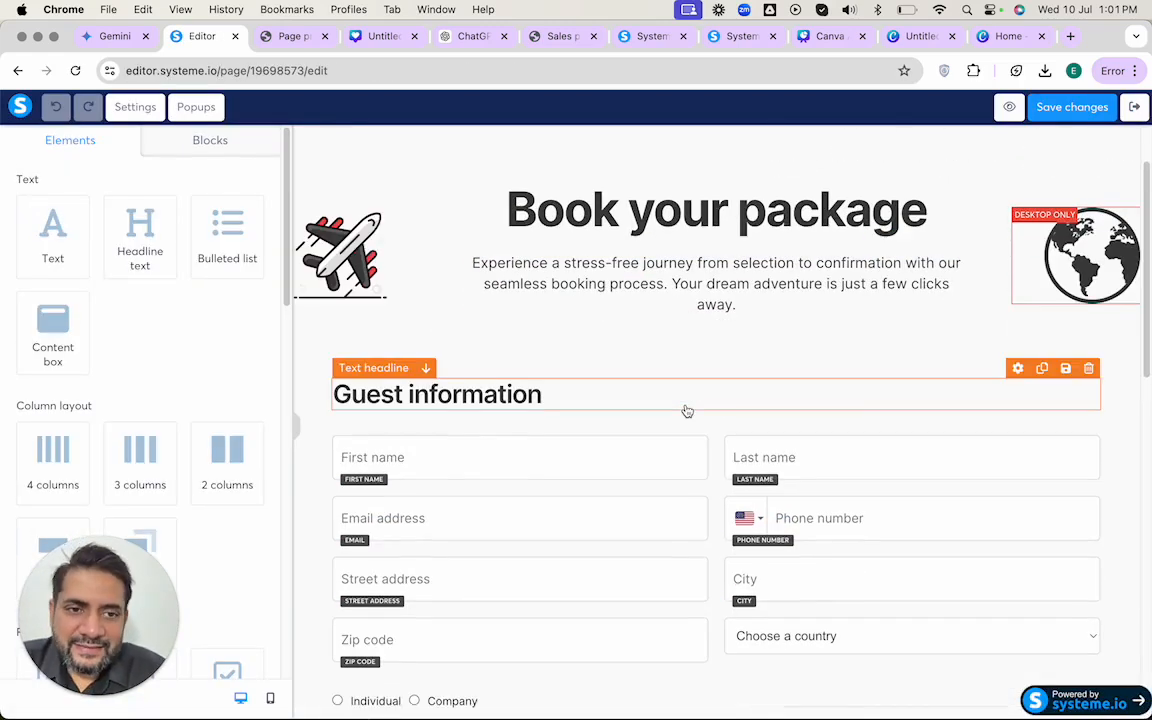
left_click(805, 224)
double_click(805, 224)
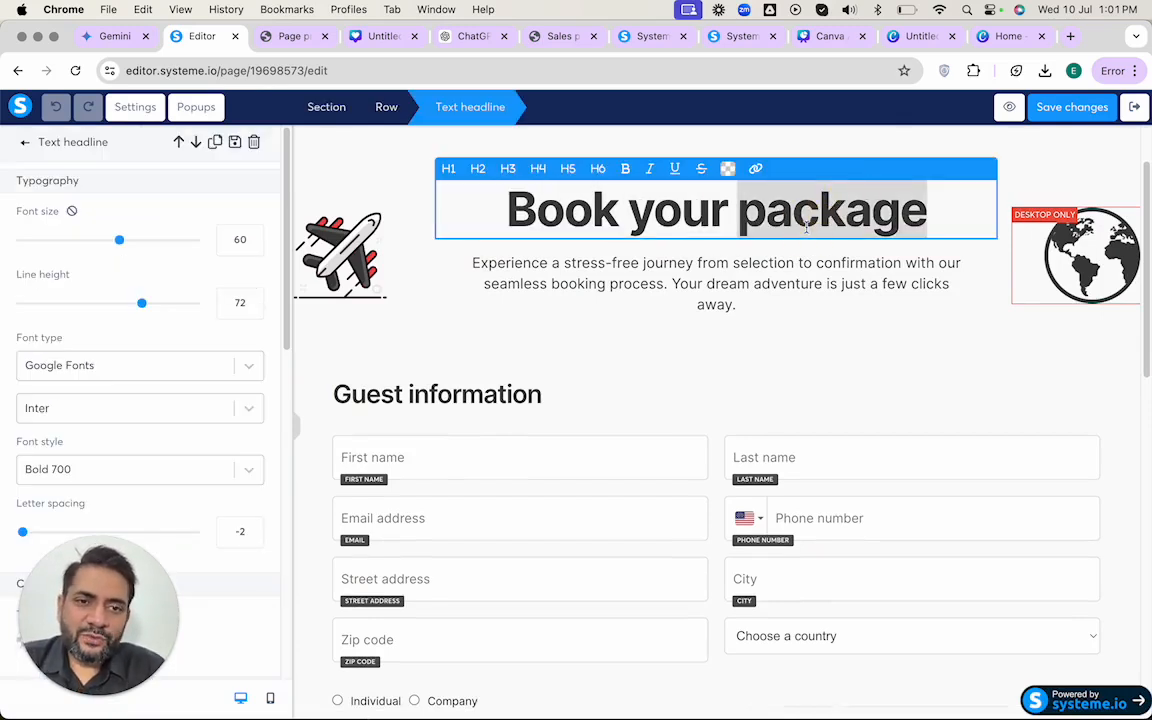
left_click(774, 318)
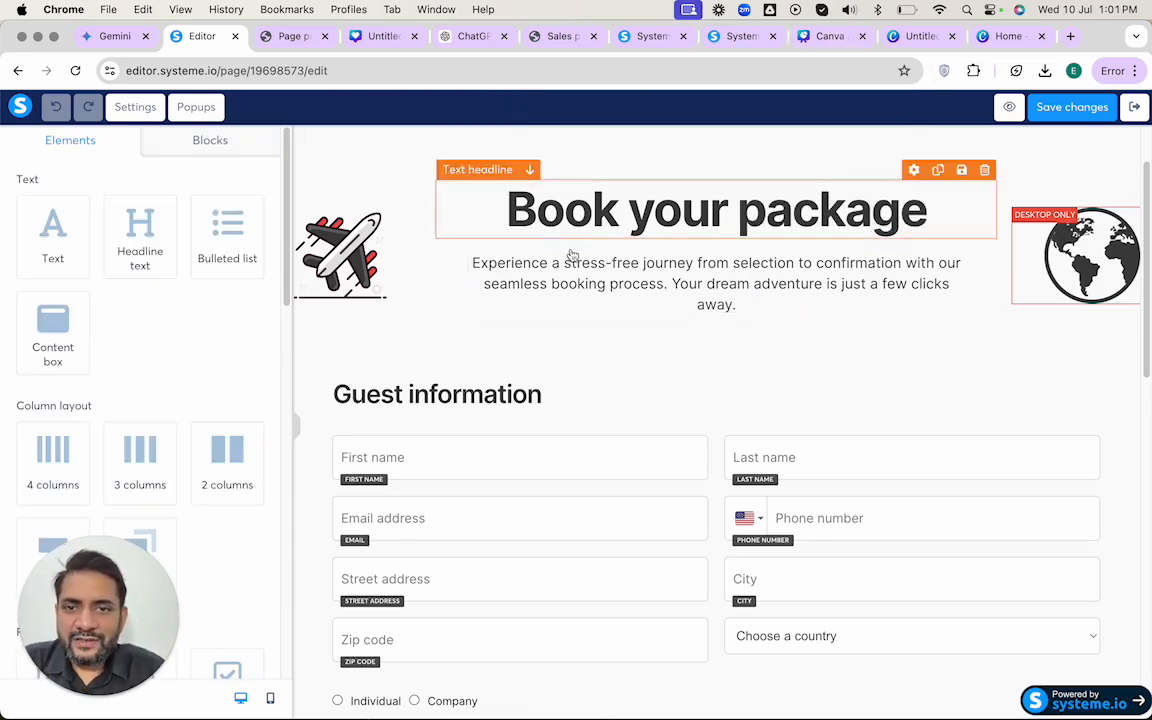
- Switch to ChatGPT and ask it to suggest content along with a payment form for an offer page following the landing page
key("ctrl+Tab")
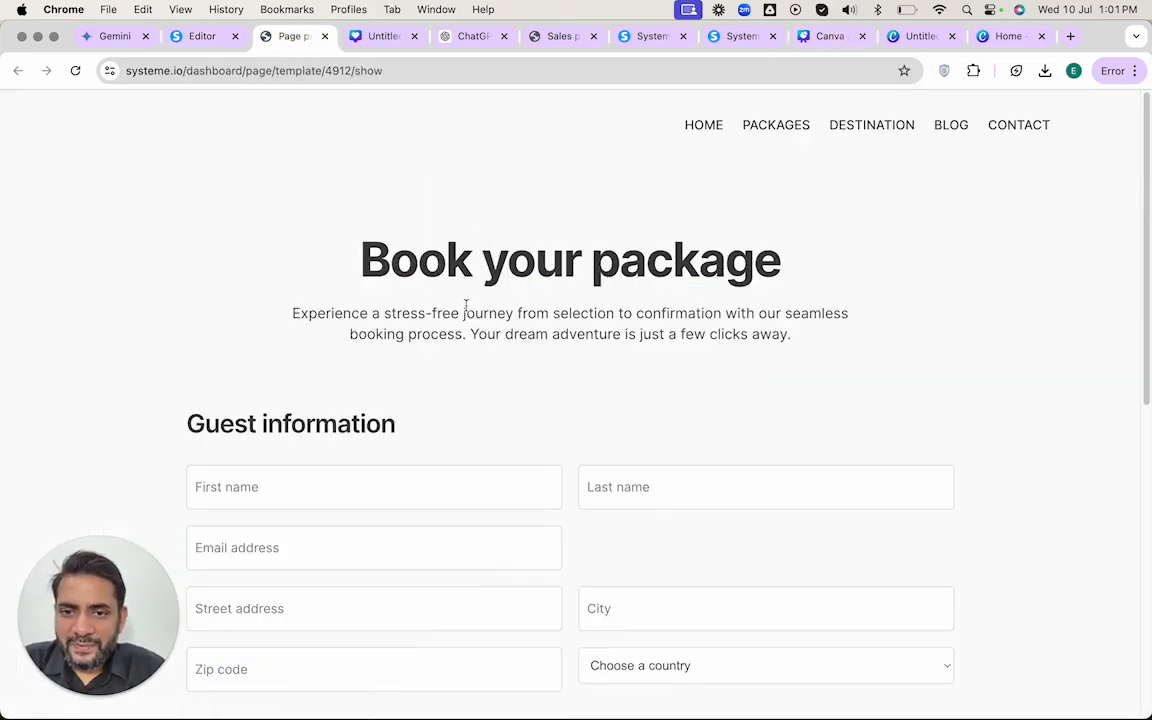
key("ctrl+Tab")
key("ctrl+Tab")
type("I am")
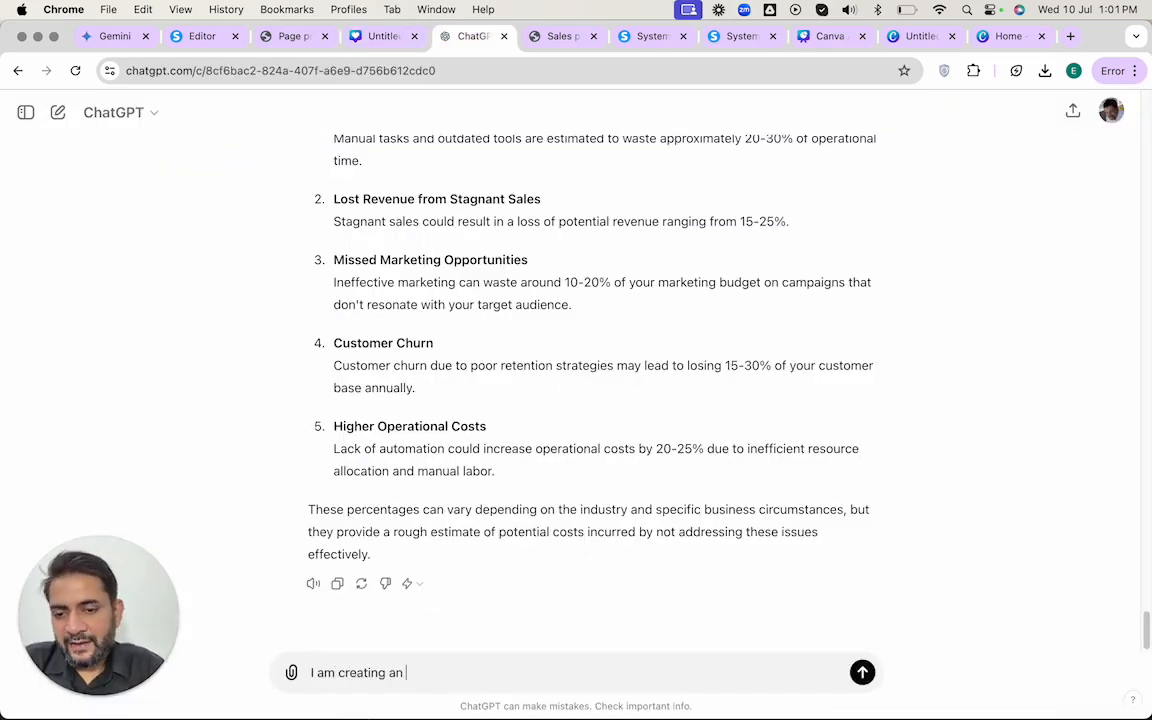
type(" creating an offer page as the next step to m")
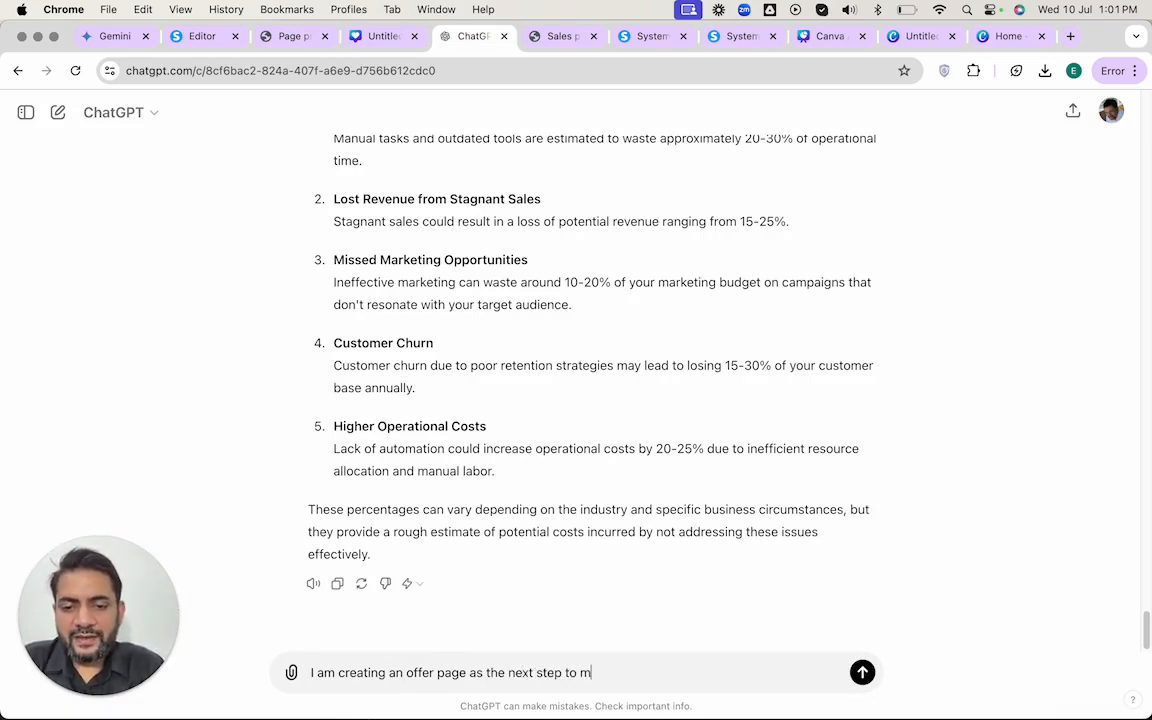
type("Su")
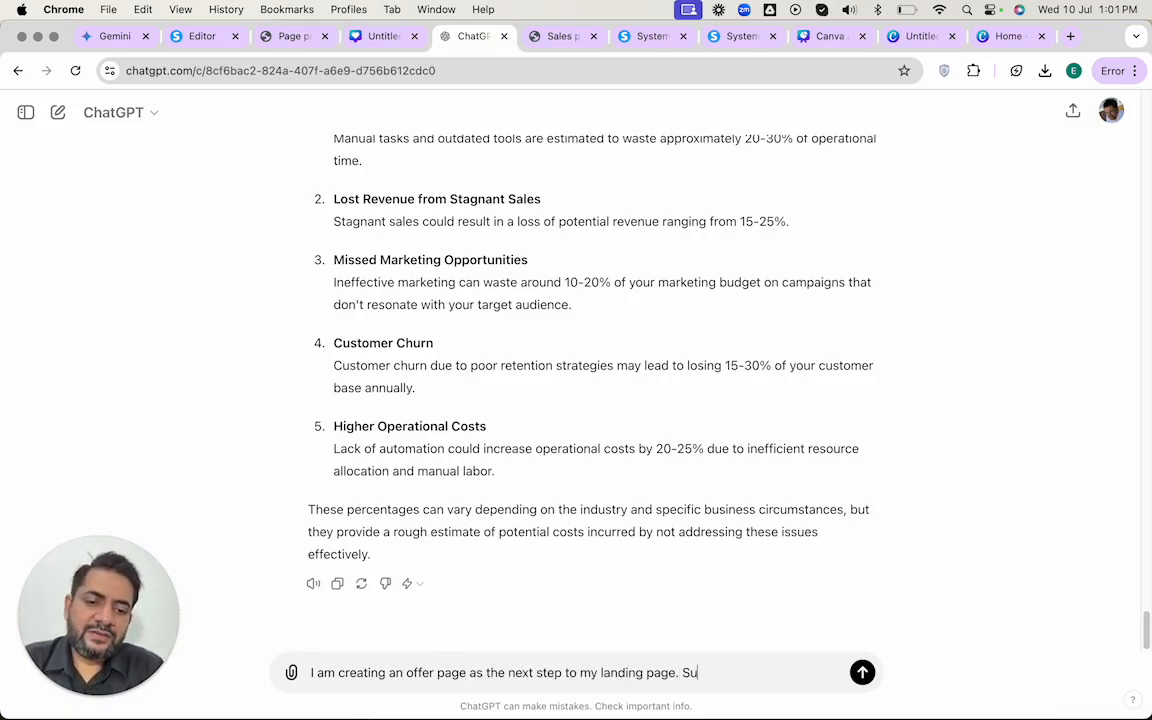
type("ggest the content al")
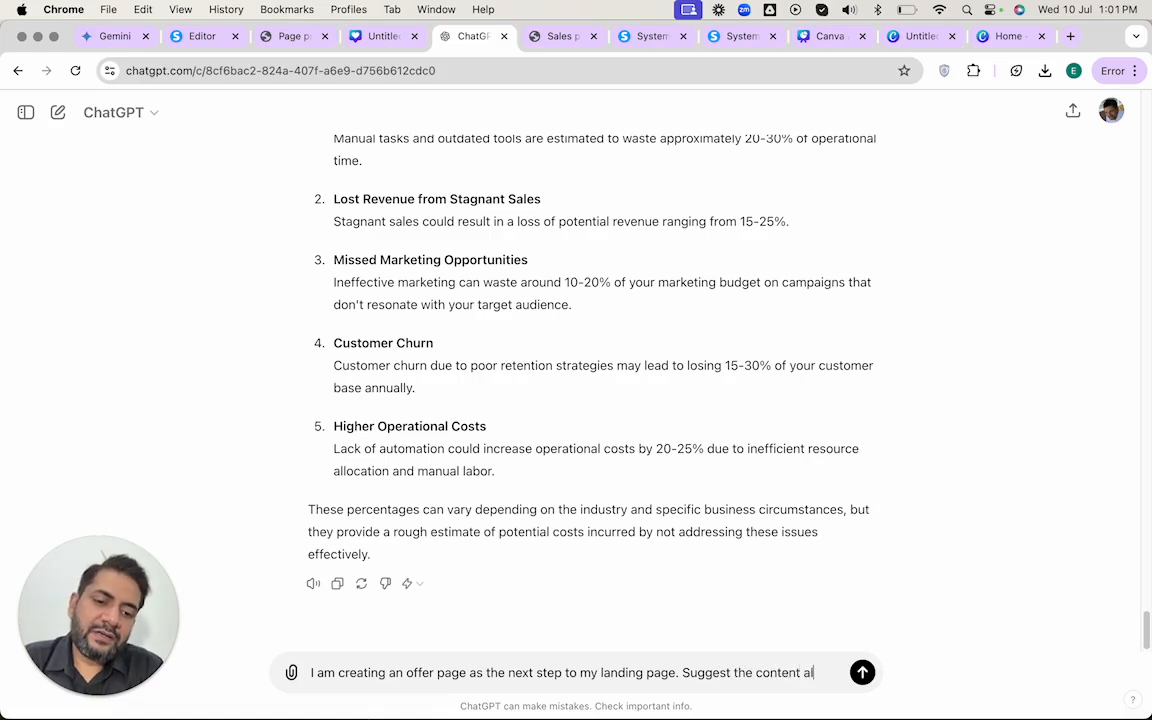
type("ong with")
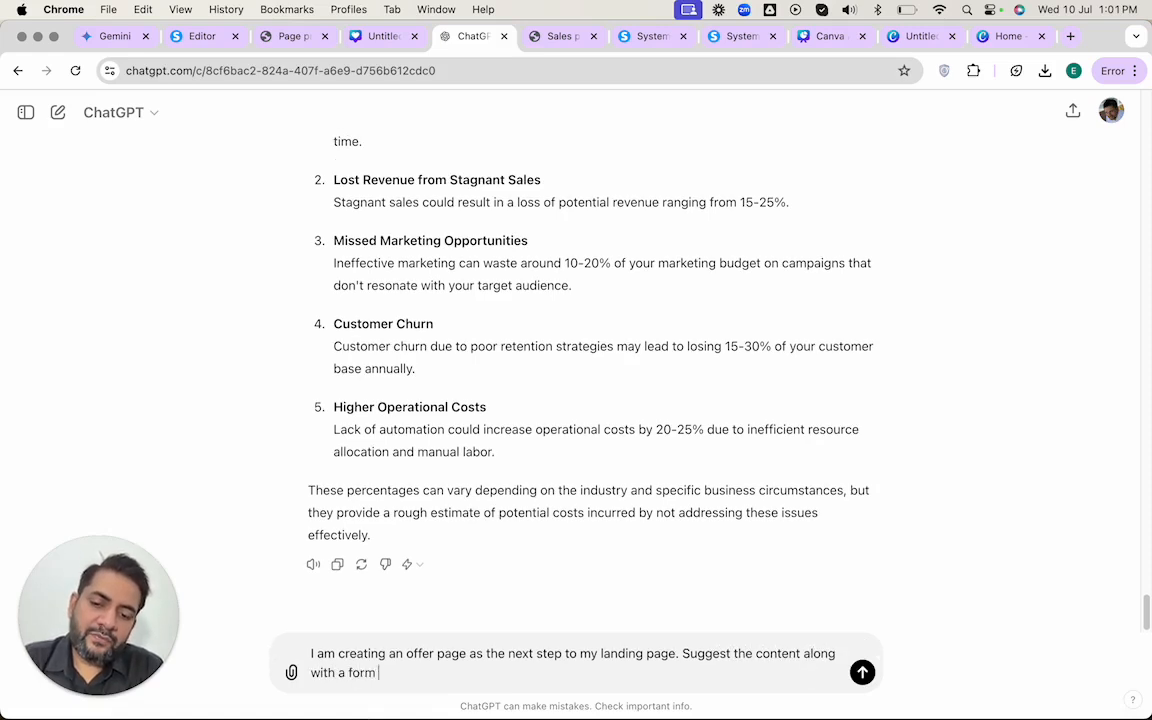
type(" a form for payment.")
key("Return")
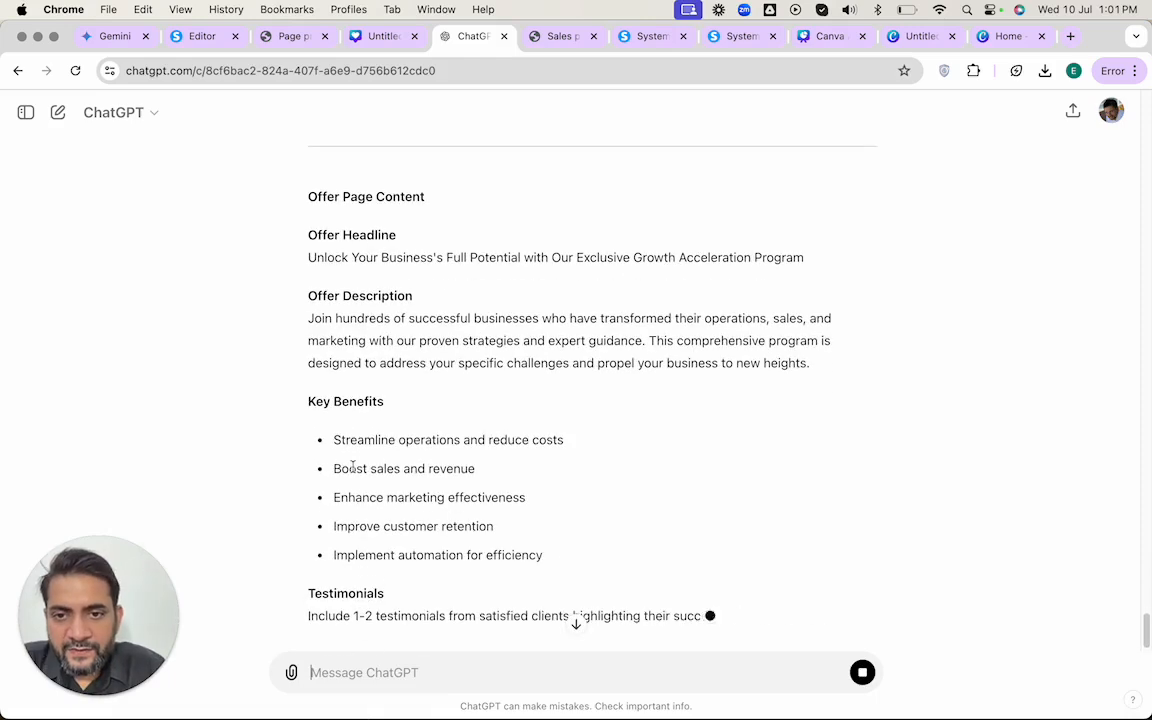
- Copy ChatGPT's offer headline and replace the order form's "Book your package" headline with it in the systeme.io editor
scroll(352, 466, "up", 2)
left_click_drag(305, 368, 394, 365)
triple_click(394, 365)
key("super+c")
key("ctrl+shift+Tab")
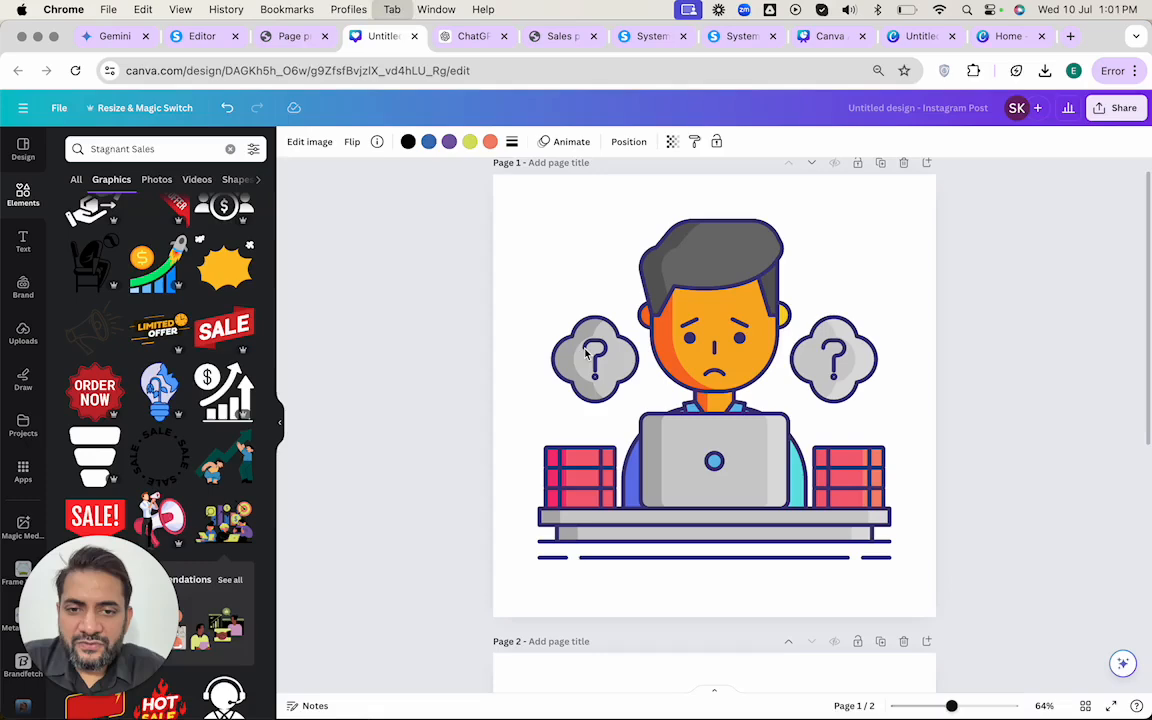
key("ctrl+shift+Tab")
key("ctrl+shift+Tab")
key("ctrl+Tab")
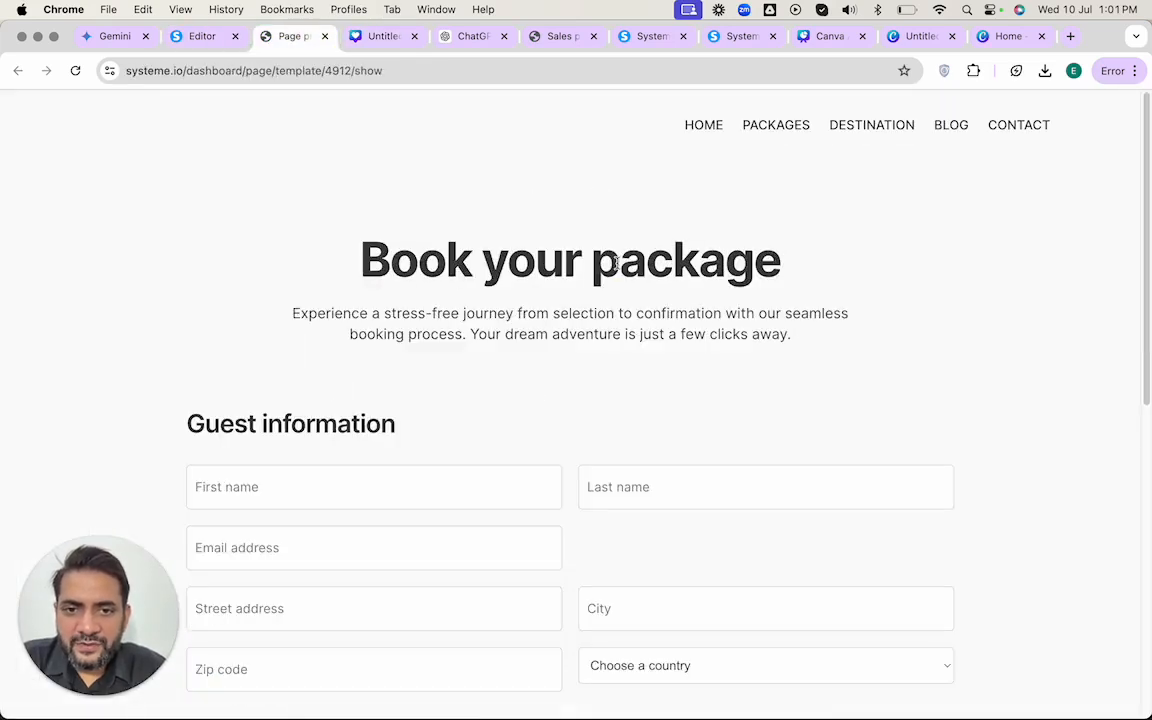
key("ctrl+shift+Tab")
left_click(619, 268)
triple_click(609, 216)
key("super+v")
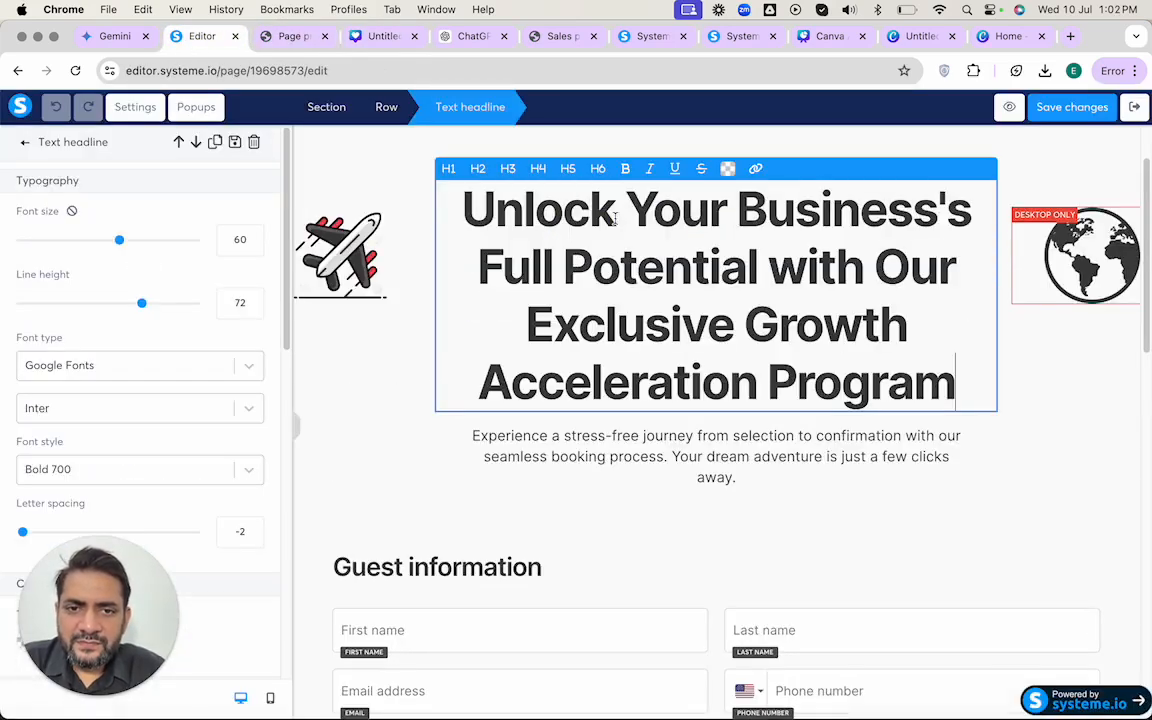
- Shorten the headline to "Unlock Your Business's Full Potential" and replace the text below it with "with Our Exclusive Growth Acceleration Program"
left_click(617, 272)
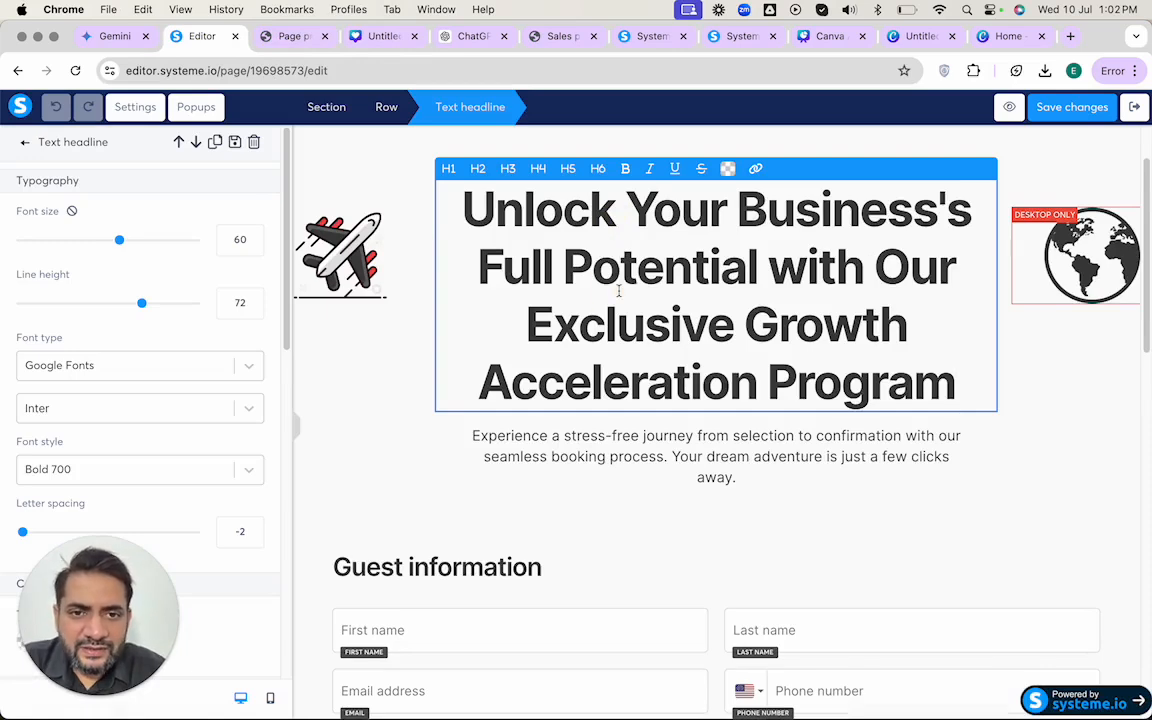
left_click_drag(767, 270, 944, 381)
key("BackSpace")
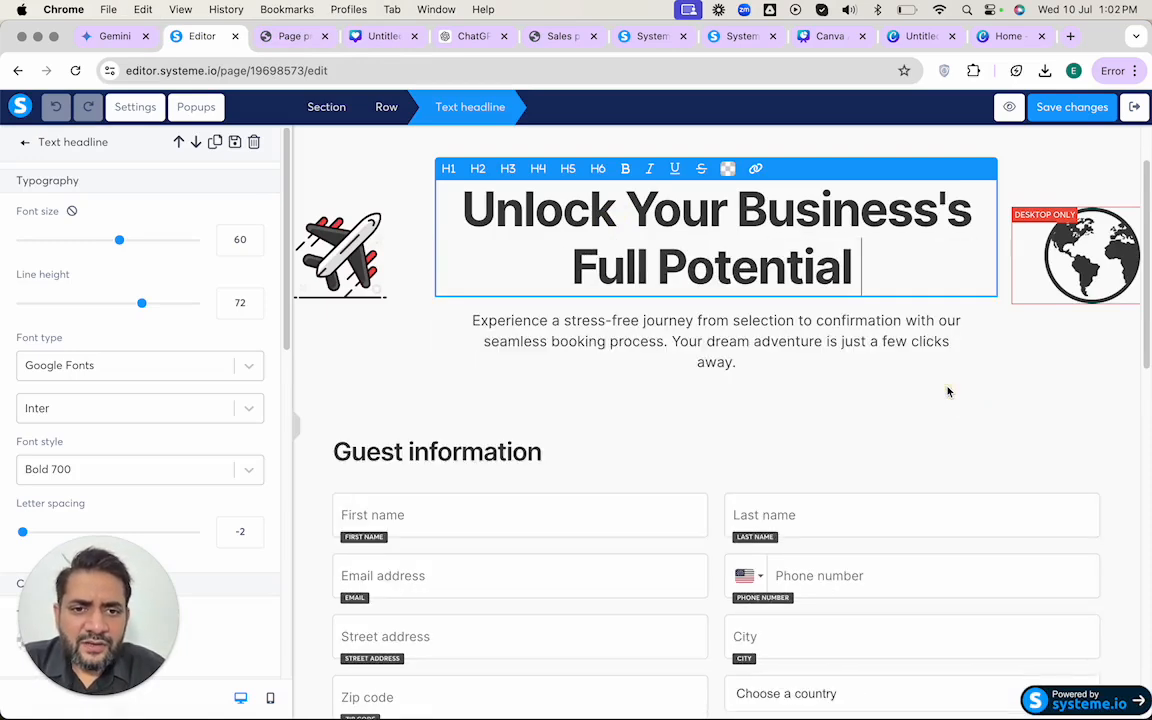
triple_click(812, 345)
key("super+v")
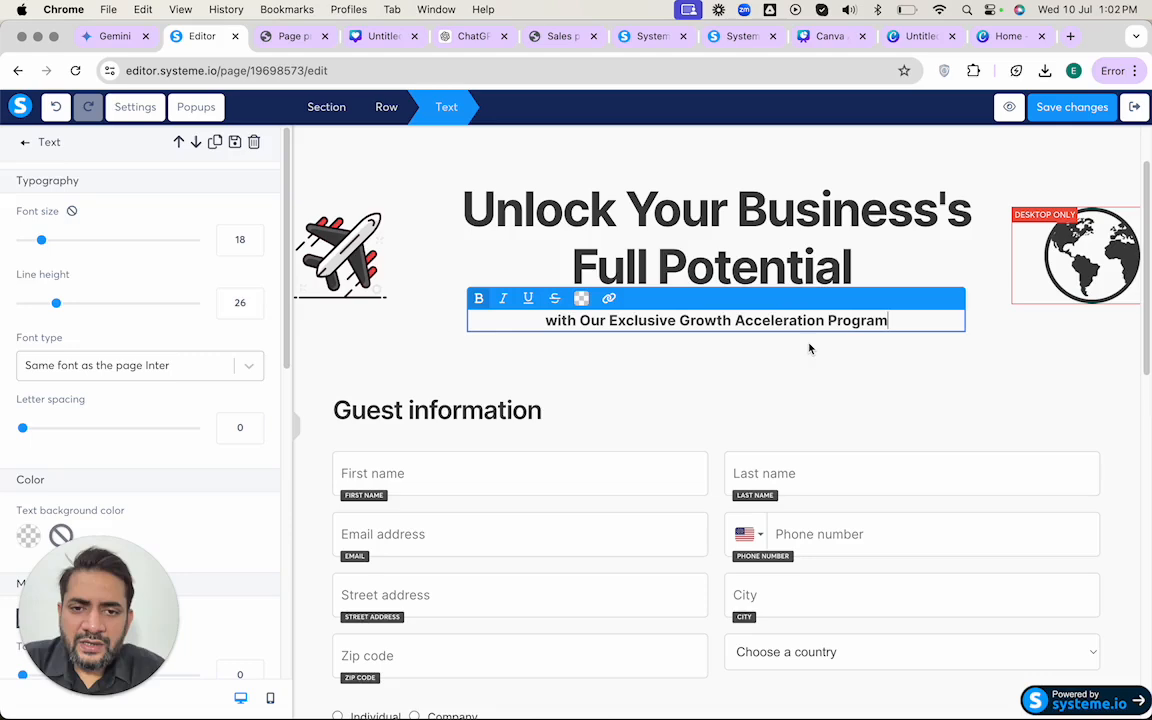
left_click(807, 363)
- Switch to ChatGPT and review the rest of its offer page content and the suggested payment form structure
key("ctrl+Tab")
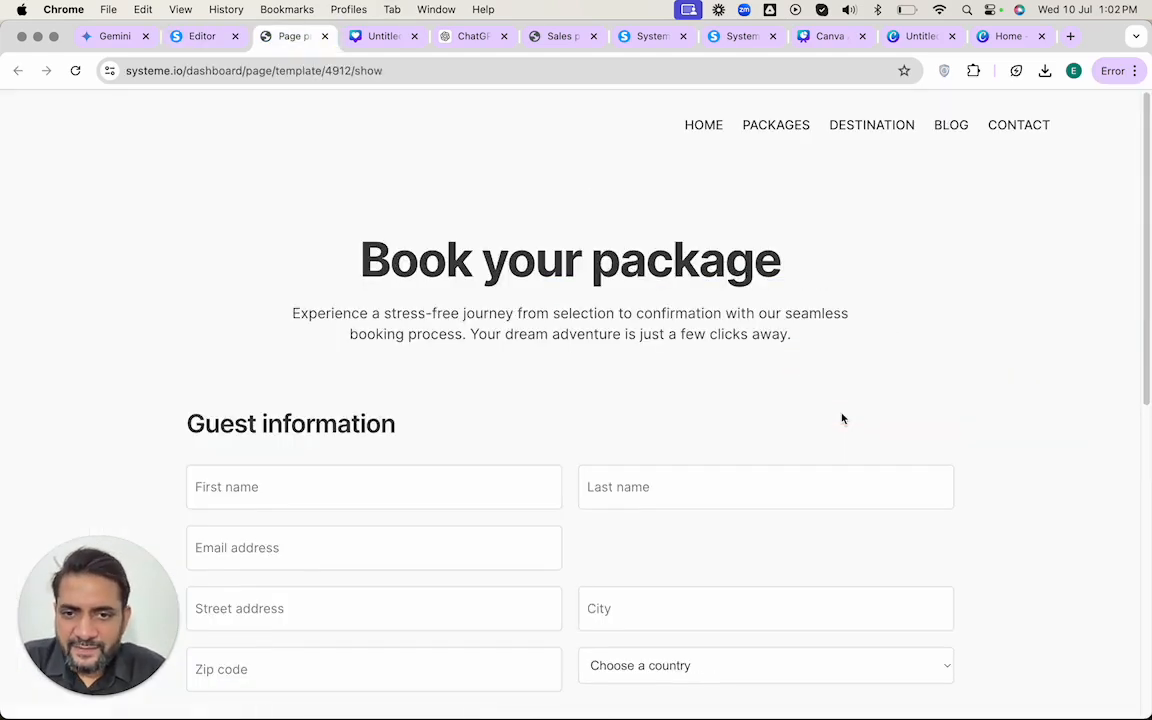
key("ctrl+Tab")
key("ctrl+Tab")
scroll(622, 450, "down", 3)
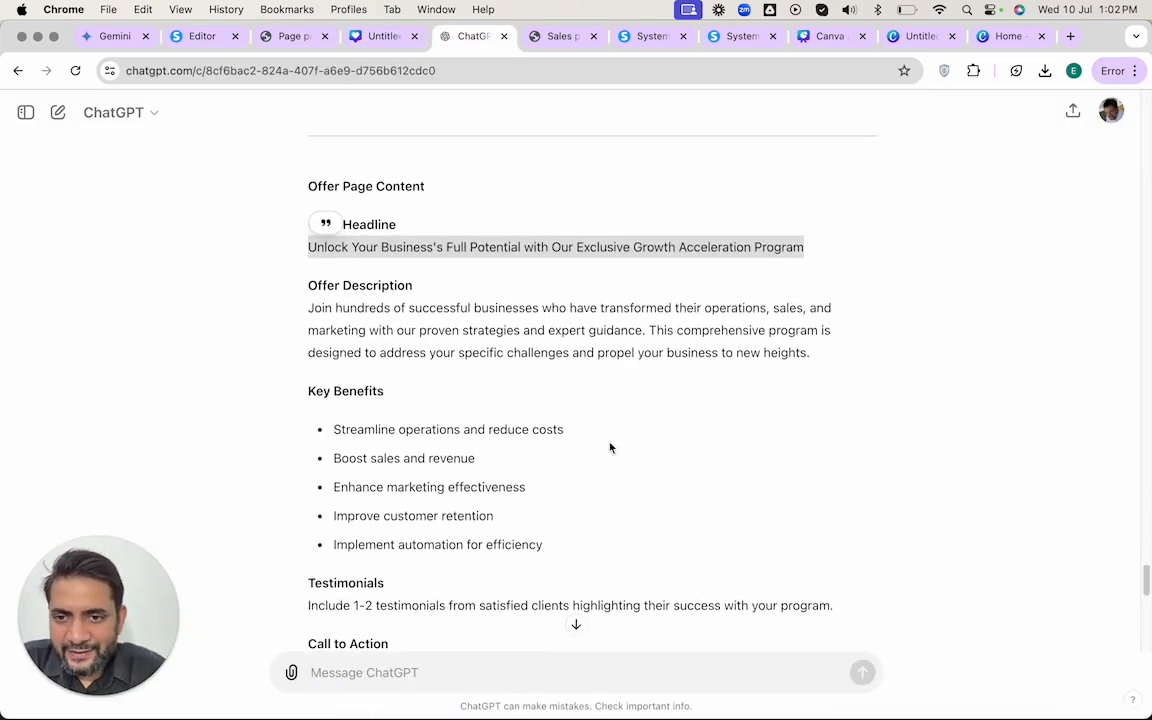
scroll(357, 404, "down", 7)
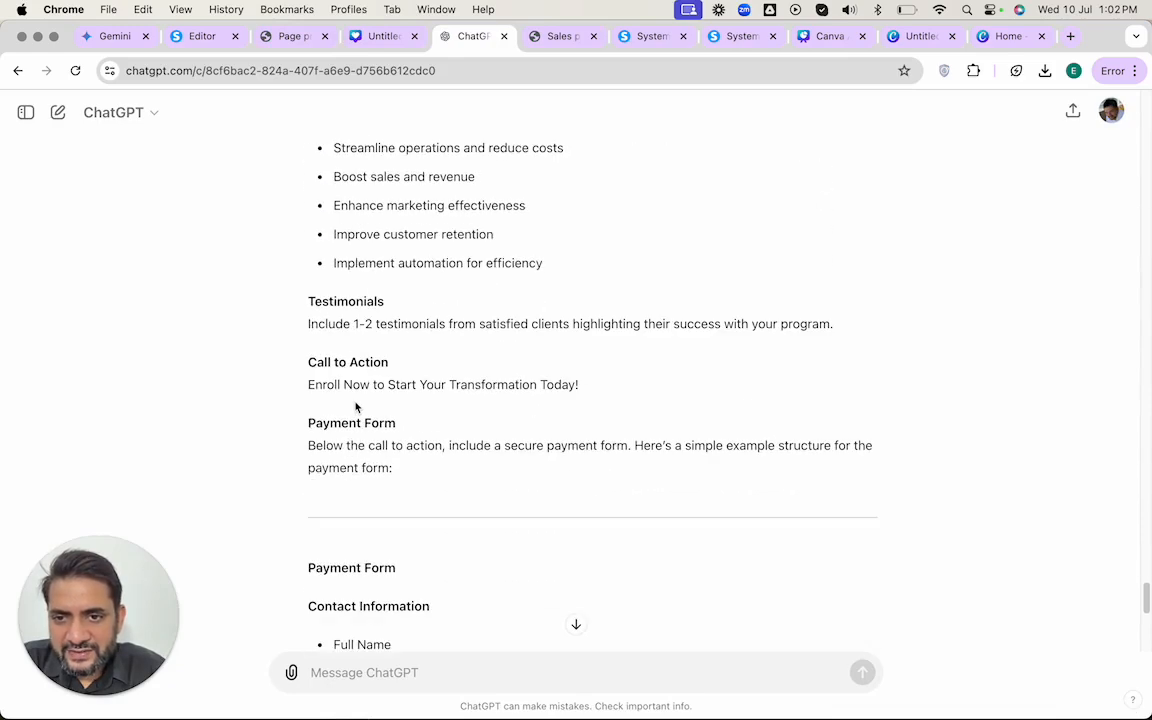
scroll(355, 406, "down", 7)
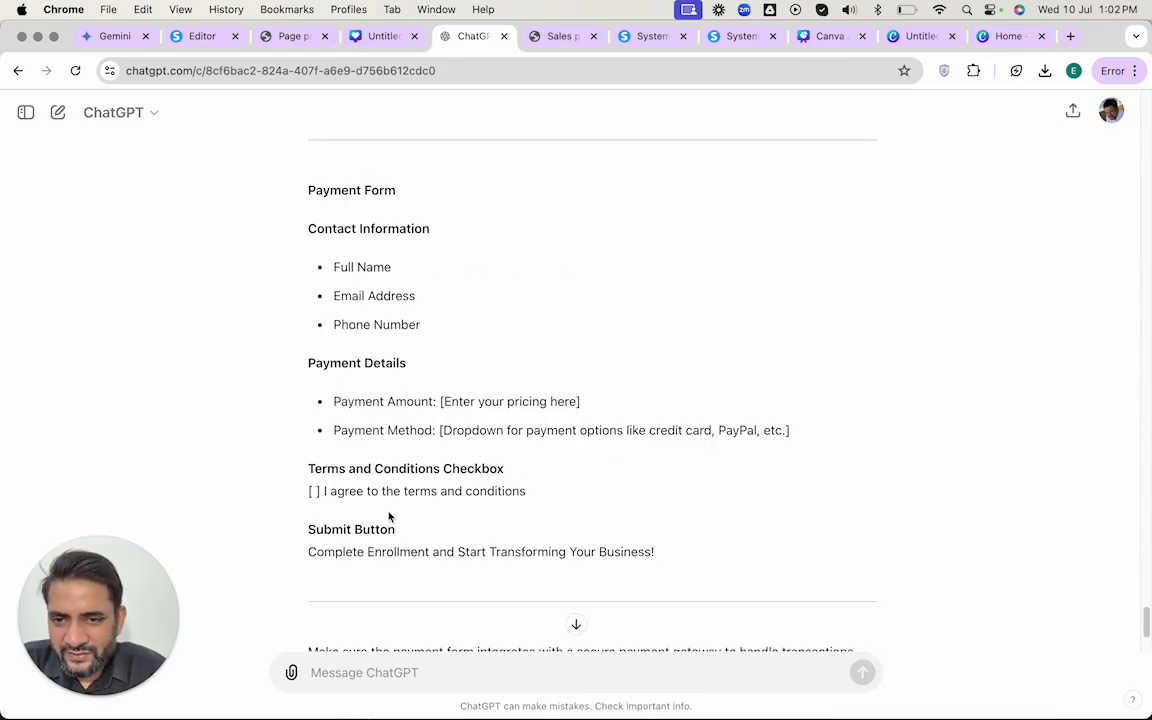
- Return to the systeme.io editor and delete the footer section with the contact details and link columns from the order form page
key("ctrl+shift+Tab")
key("ctrl+shift+Tab")
key("ctrl+shift+Tab")
scroll(720, 303, "down", 10)
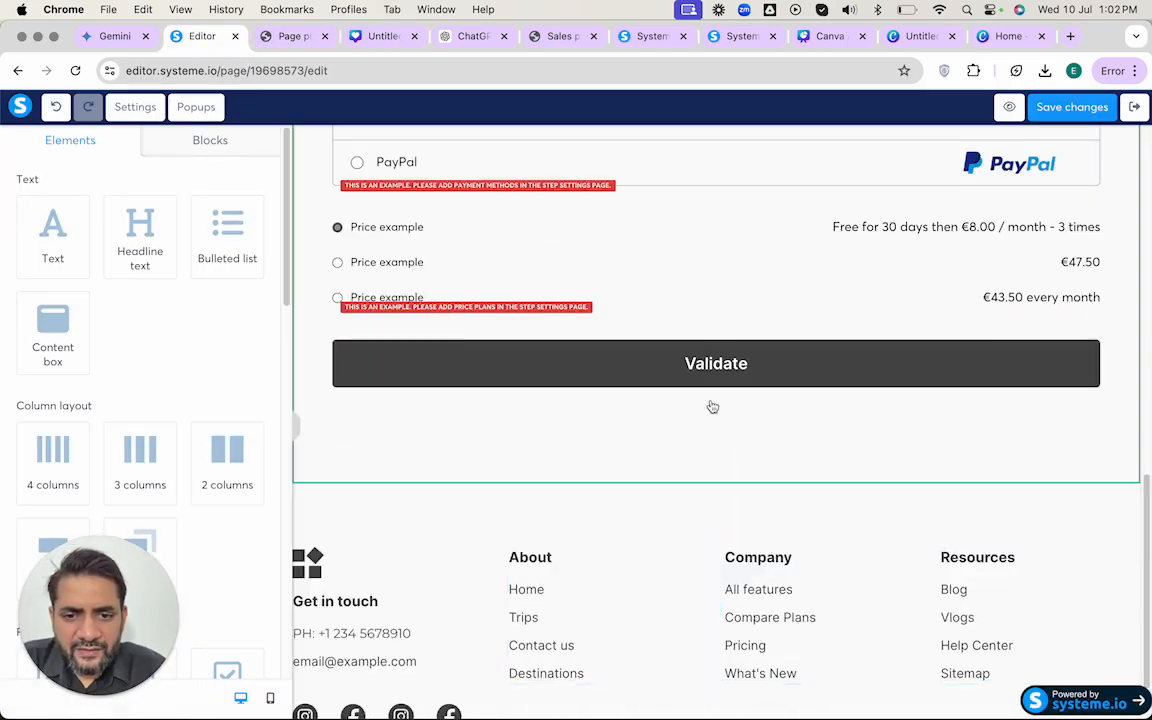
scroll(704, 427, "down", 2)
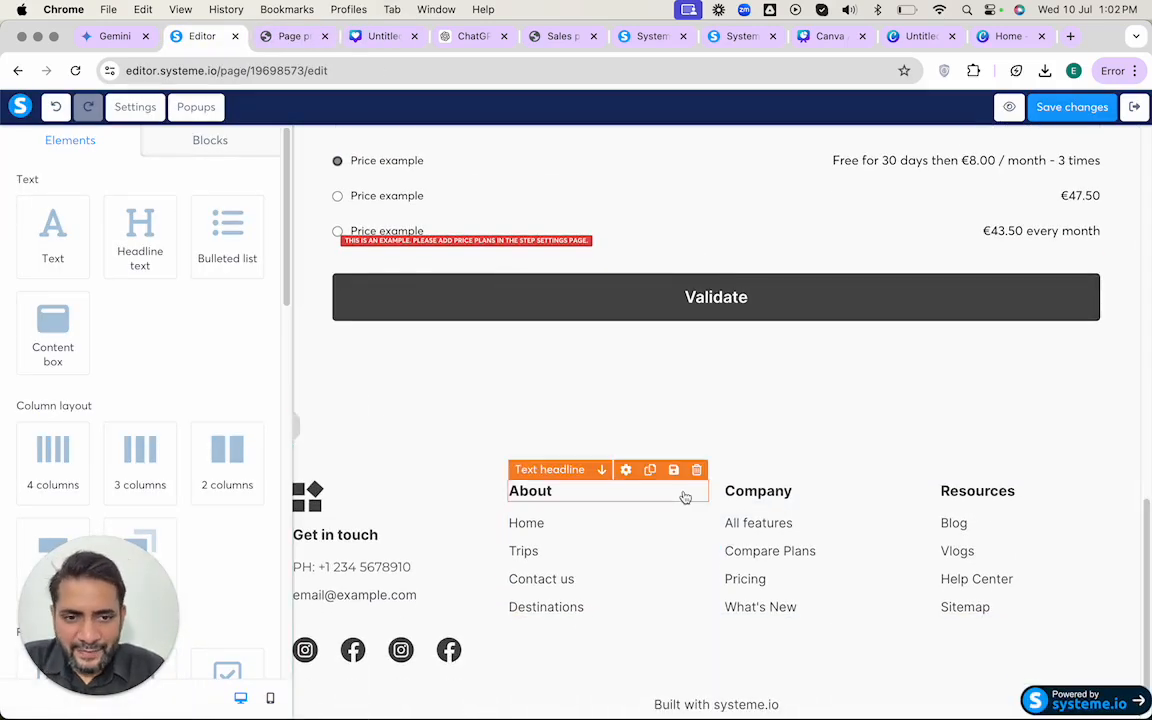
scroll(699, 422, "down", 1)
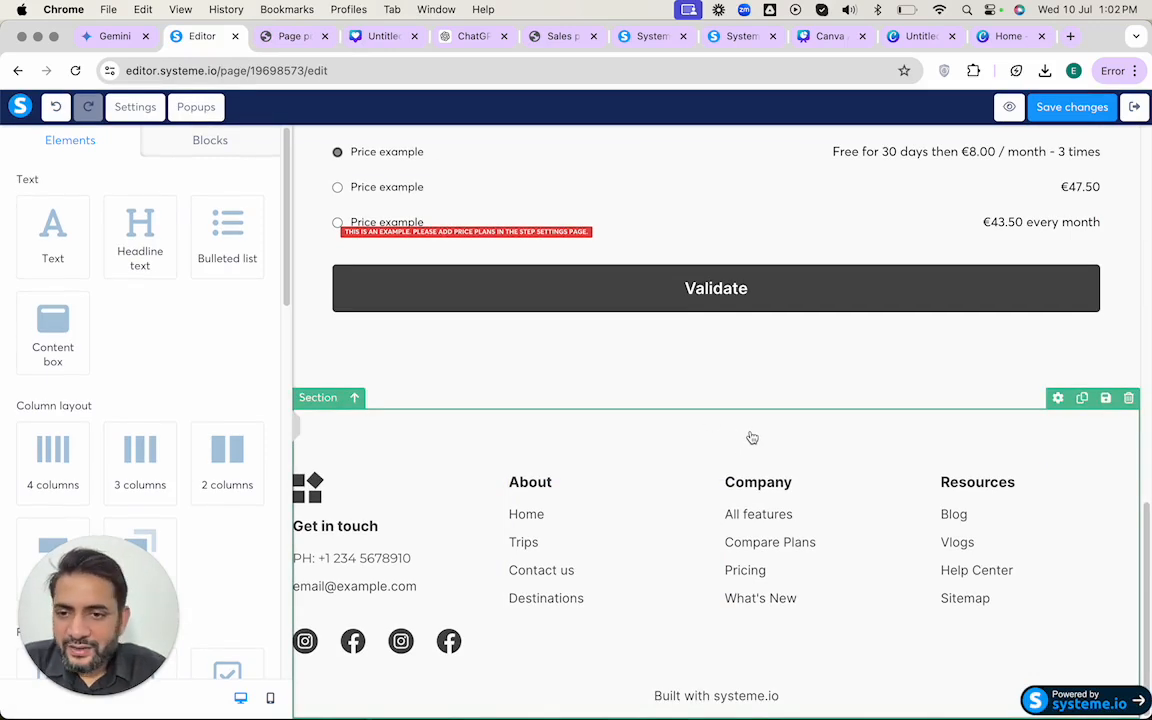
left_click(1128, 398)
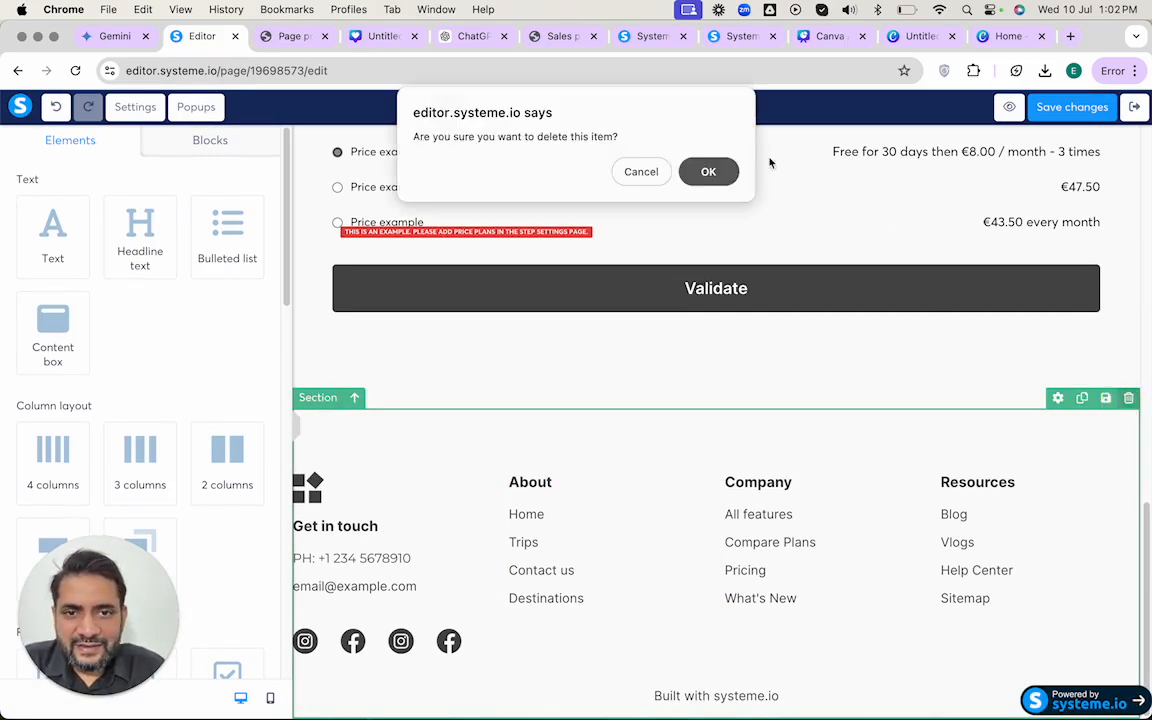
left_click(726, 171)
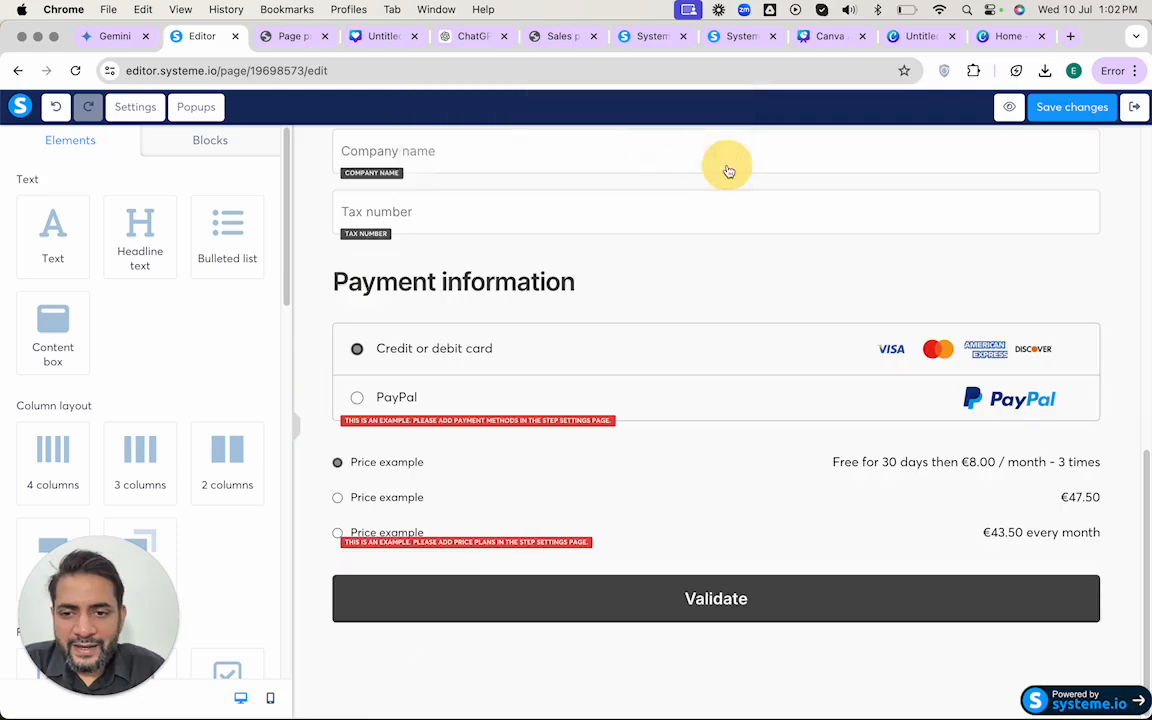
- Save the order form page's changes and exit the editor to the funnel's step configuration
left_click(650, 677)
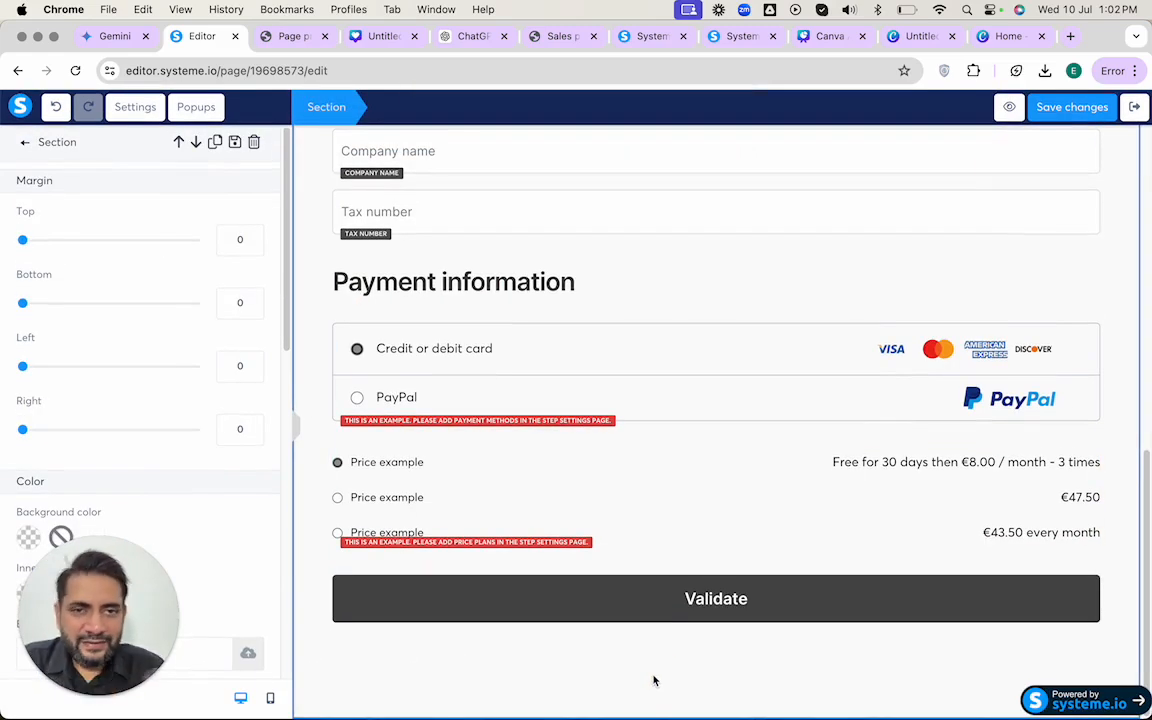
left_click(1090, 108)
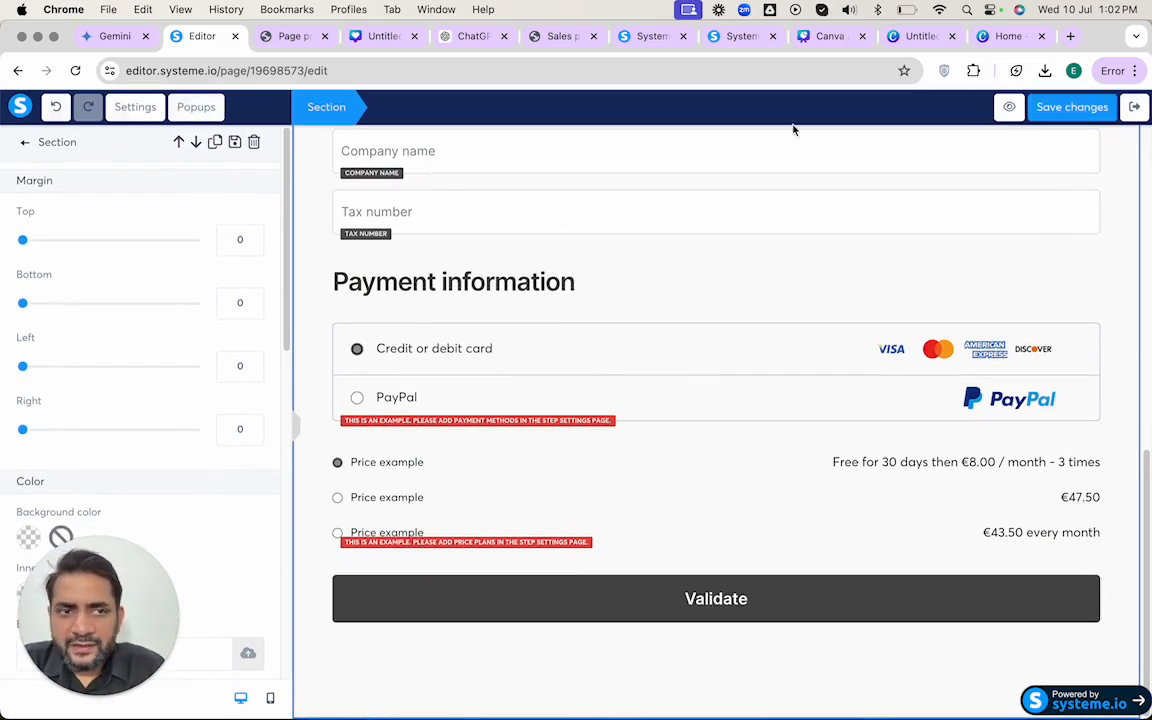
left_click(1136, 110)
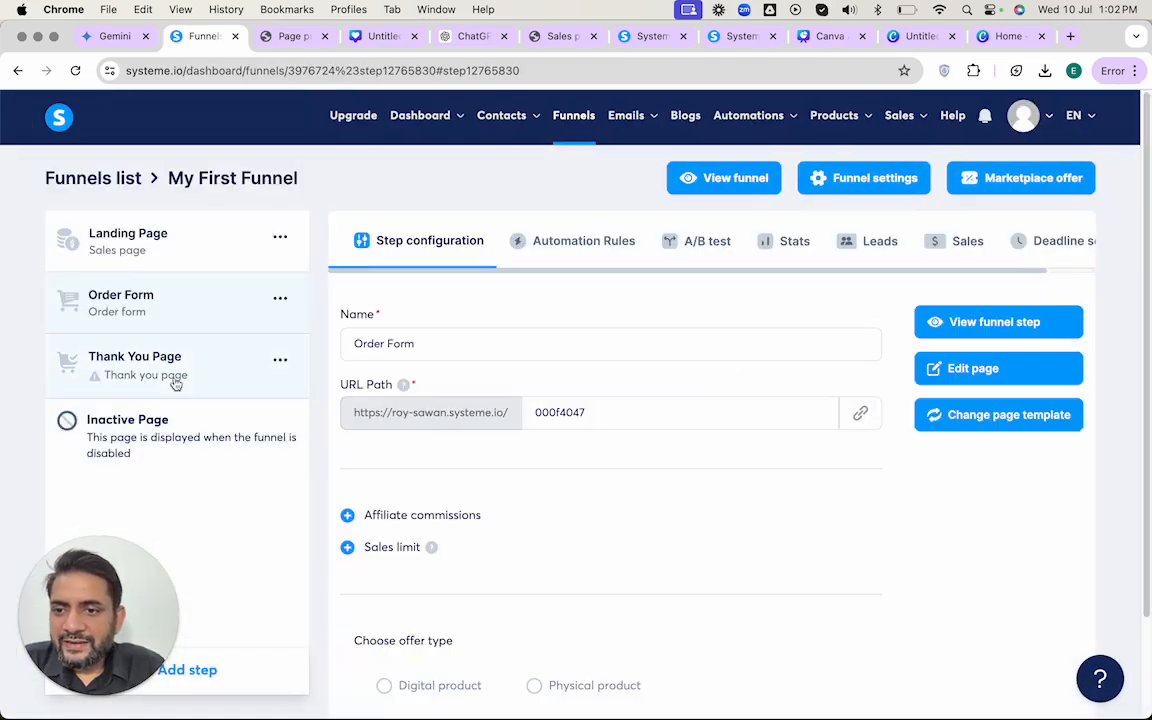
- Apply the "Thank you for registering!" template to the funnel's Thank You Page and view the resulting live page
left_click(175, 383)
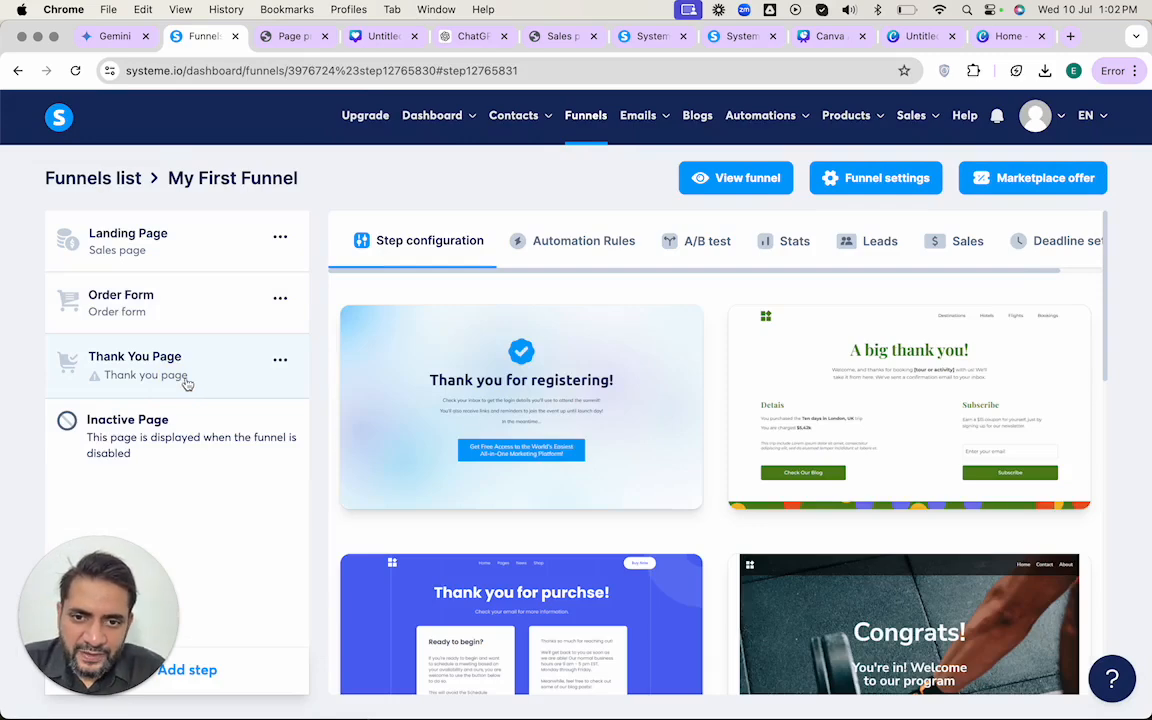
mouse_move(524, 367)
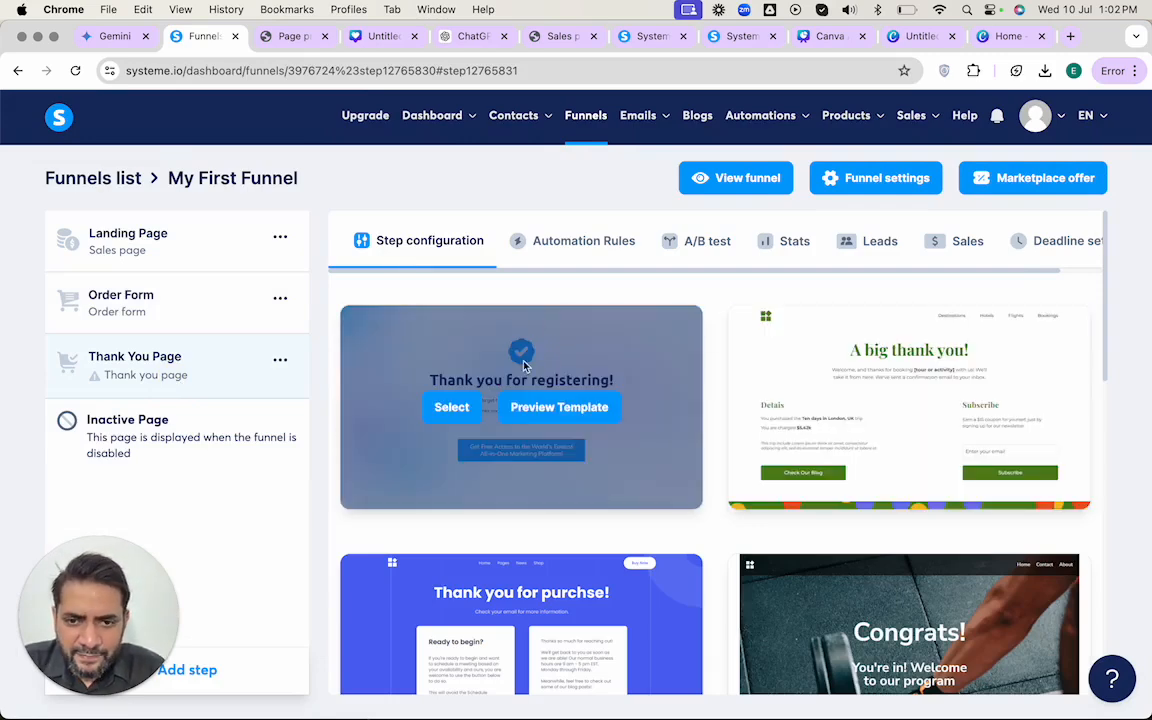
left_click(455, 407)
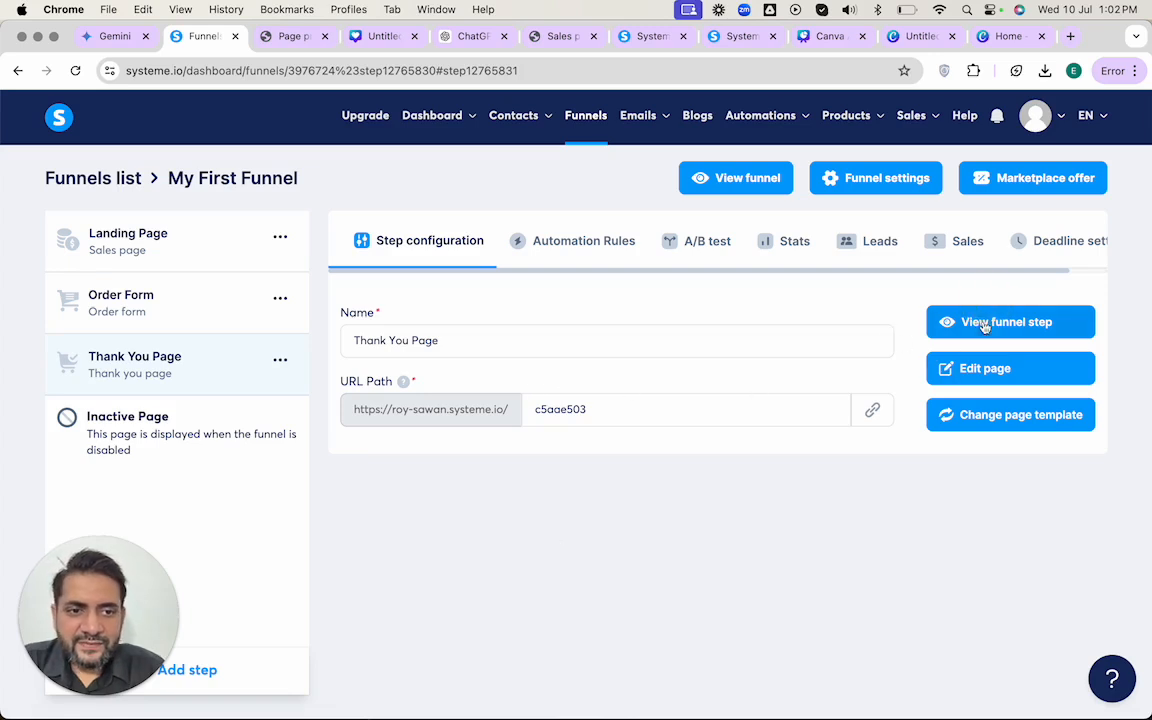
left_click(985, 322)
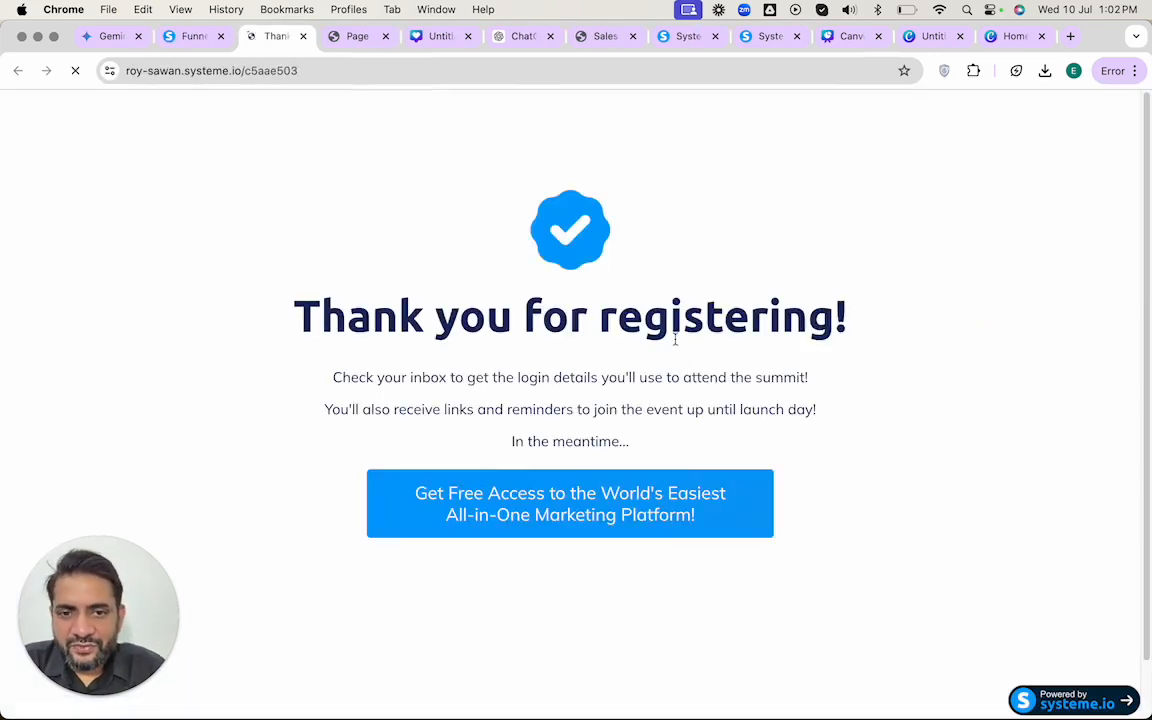
scroll(674, 338, "down", 1)
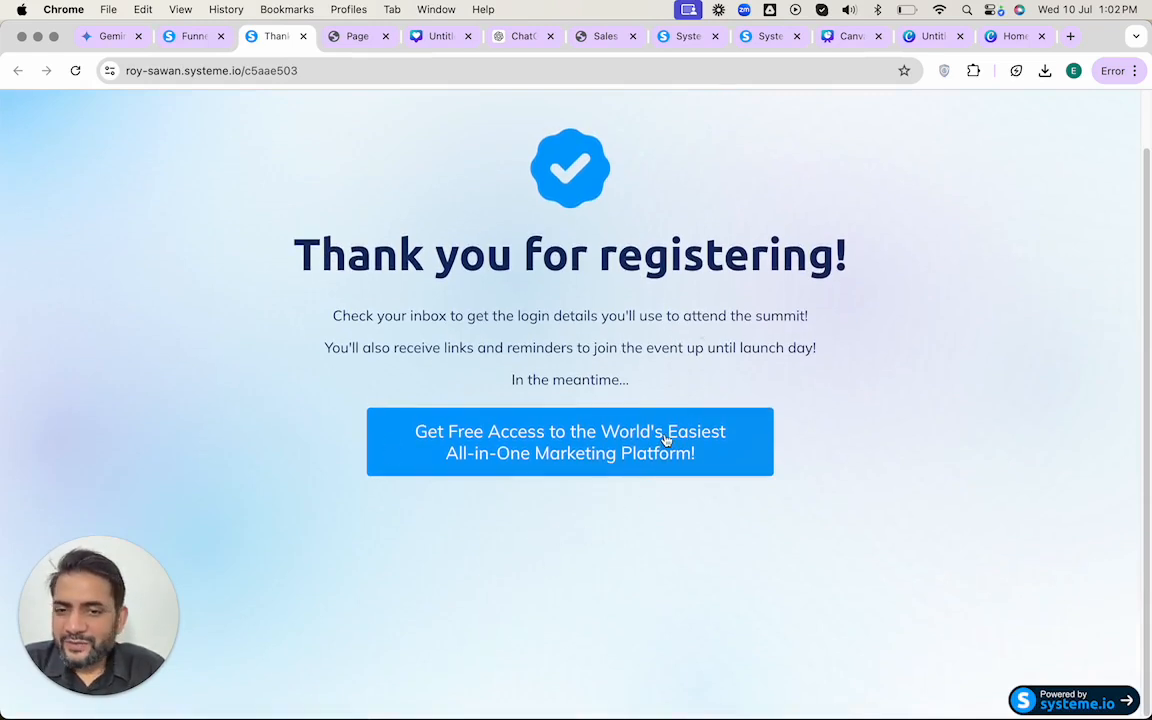
key("ctrl+shift+Tab")
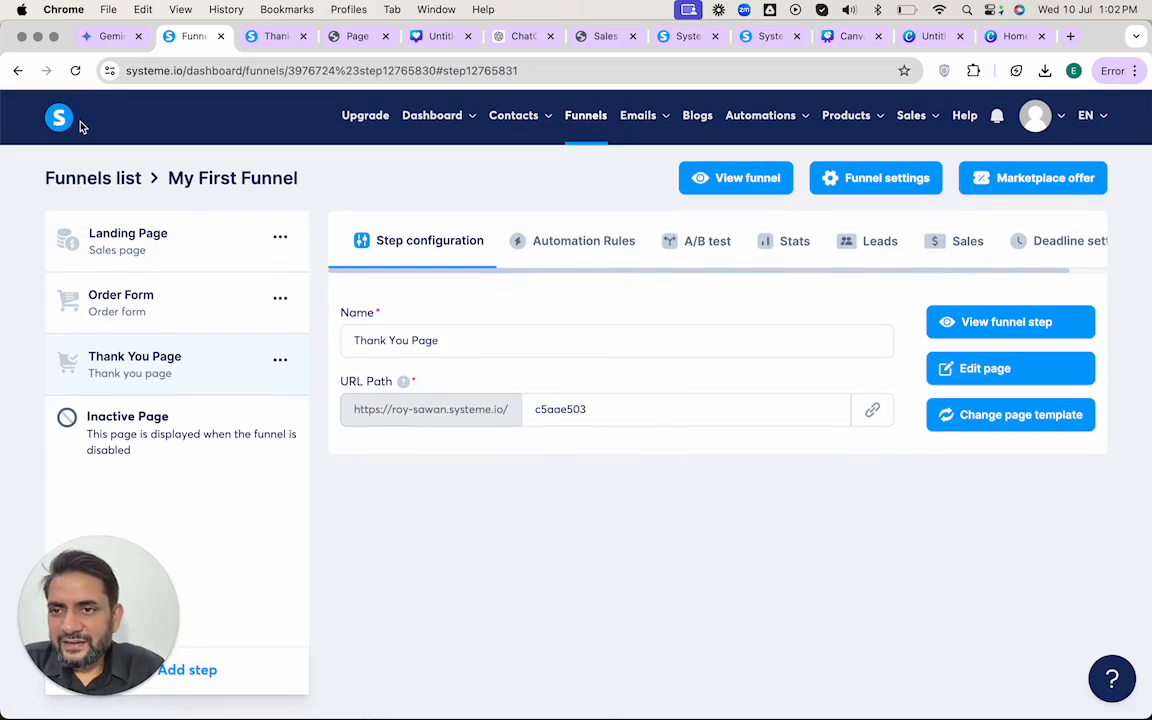
- Go to the systeme.io dashboard and look through the available Automations and Sales options
left_click(52, 119)
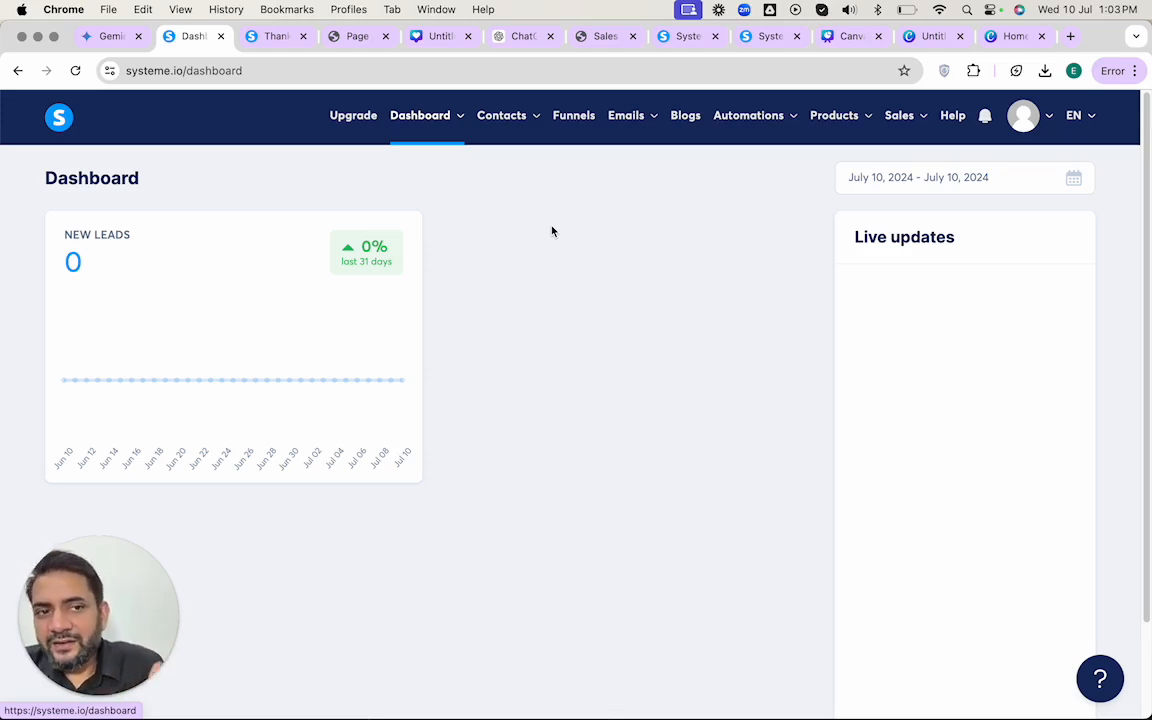
mouse_move(782, 114)
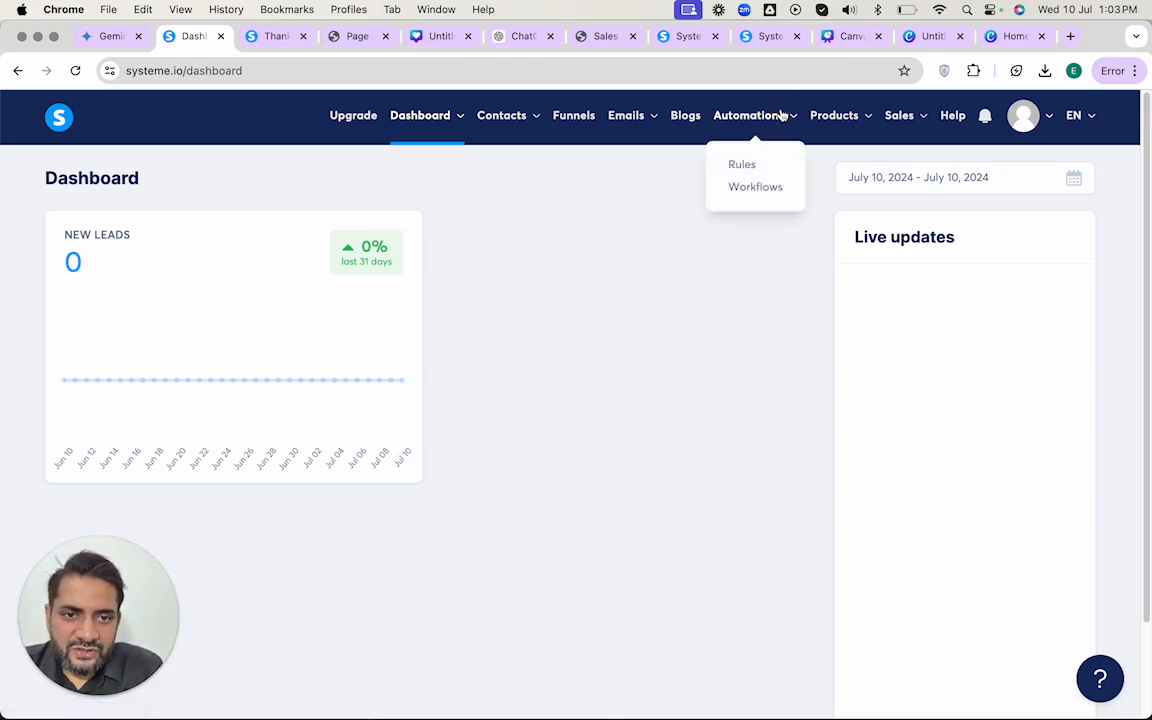
mouse_move(912, 119)
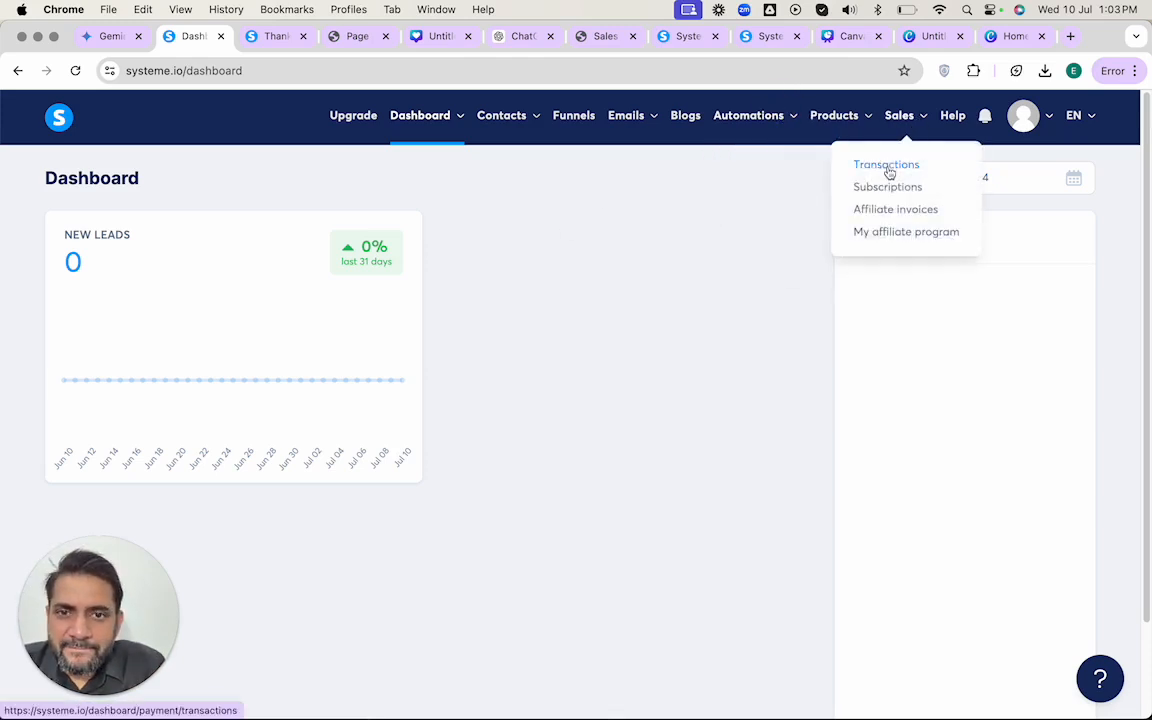